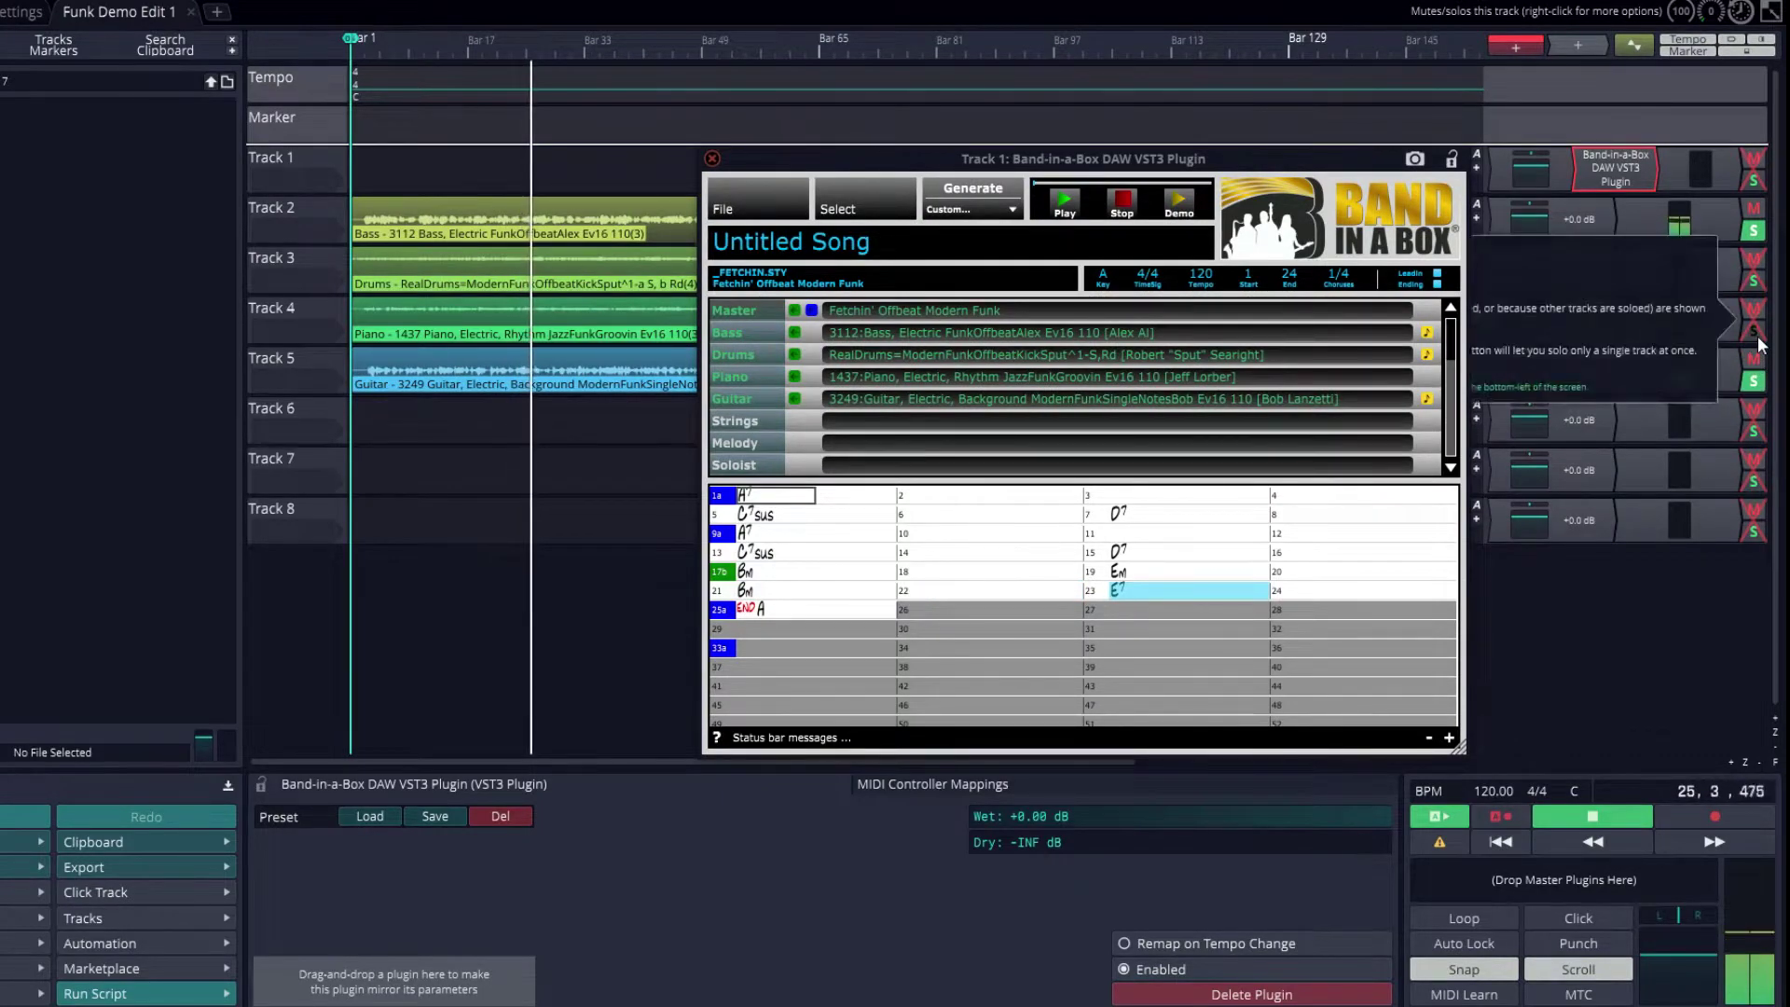
Toggle solo for the piano part on Track 4.
click(1754, 334)
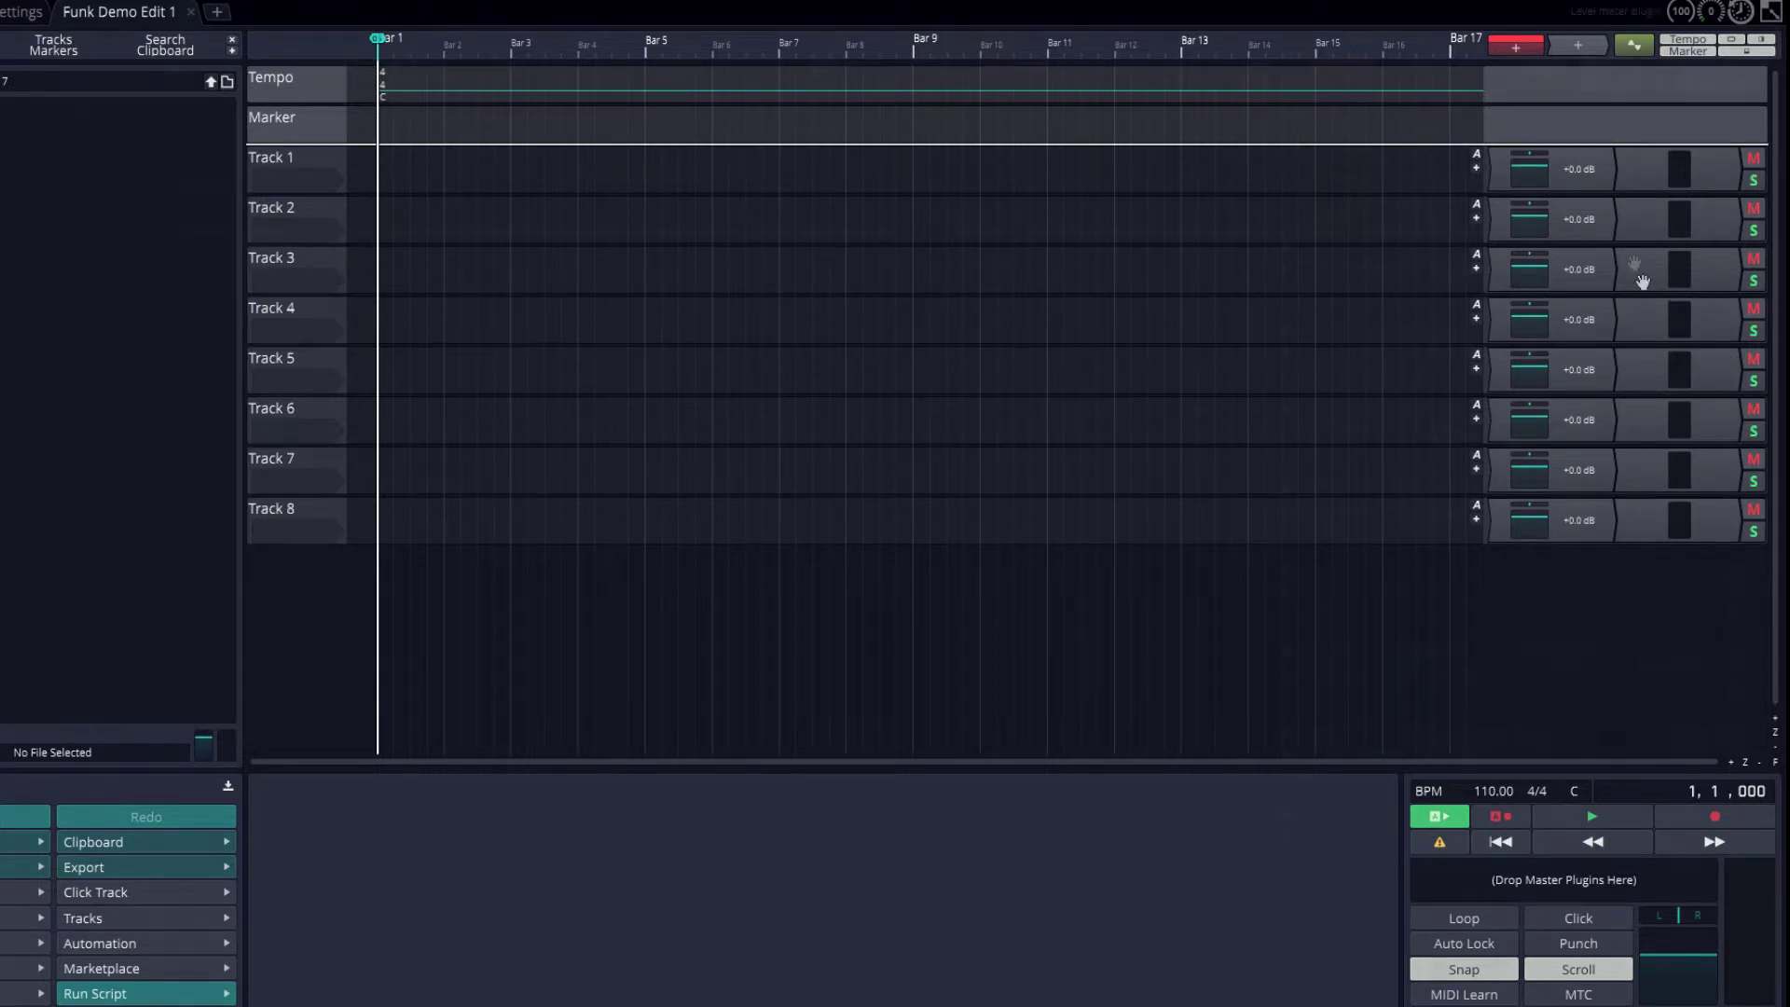
Add the Band-in-a-Box DAW VST3 plugin to Track 1 and place its window, enlarged, over the middle of the arrangement.
right_click(1598, 172)
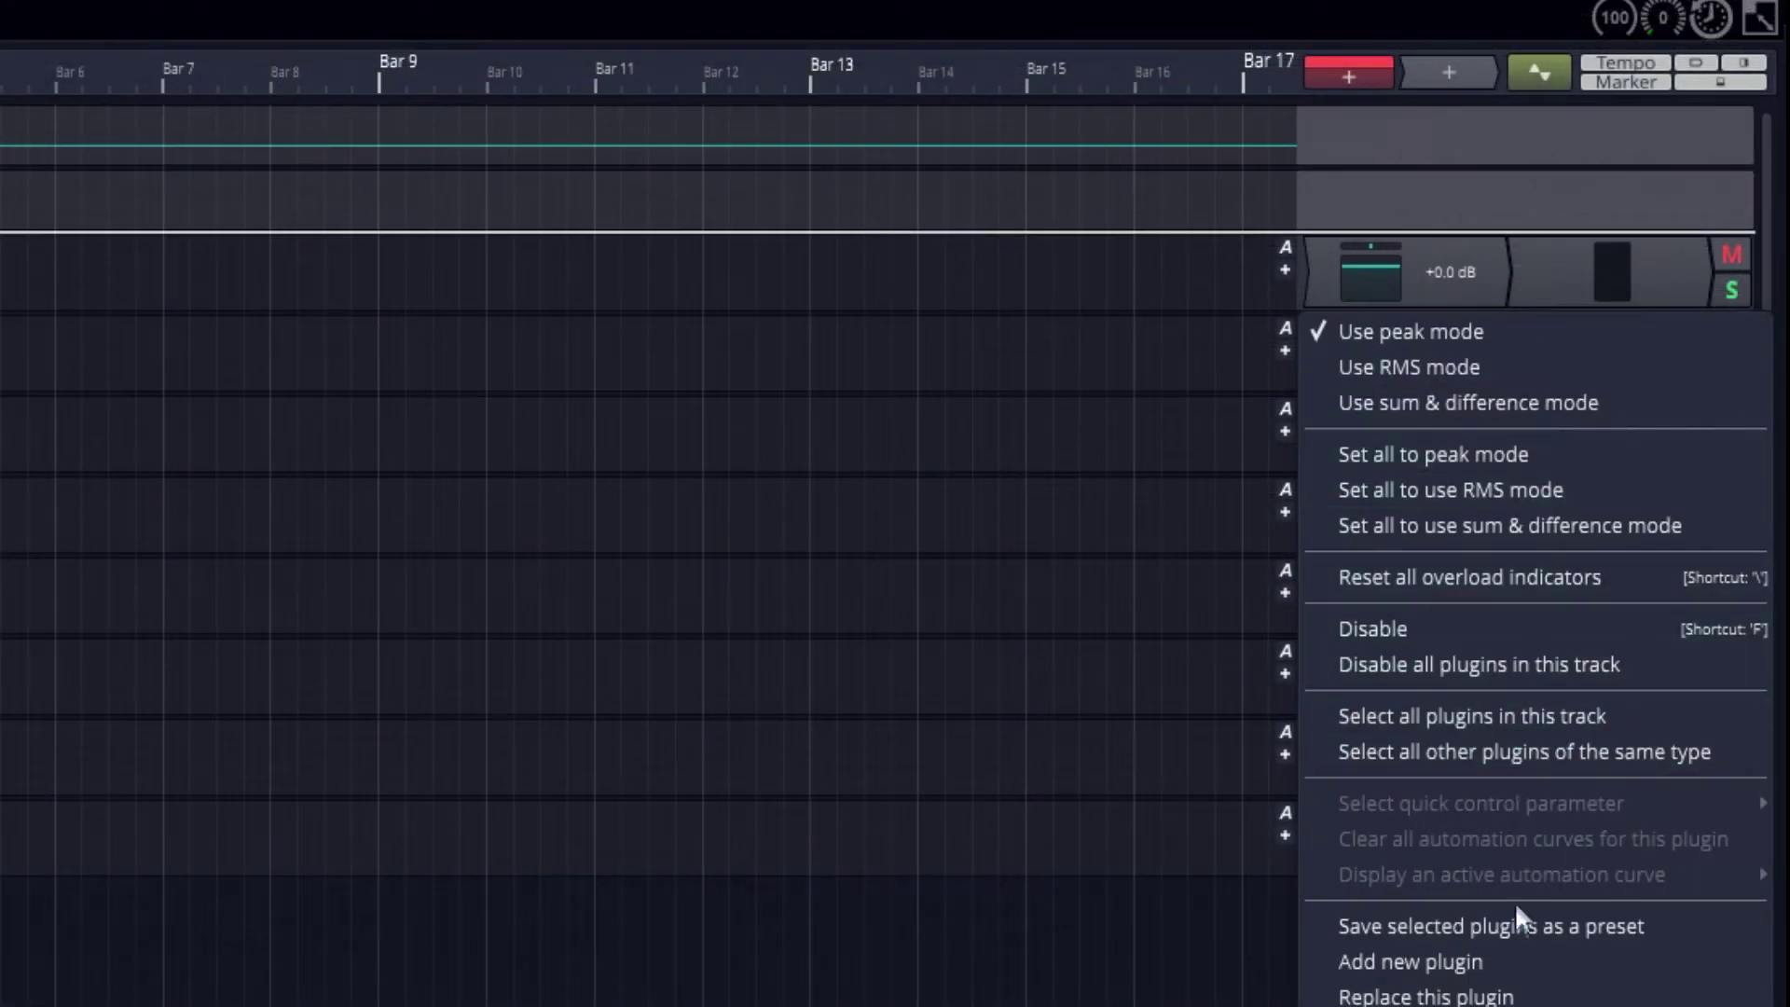
click(1514, 960)
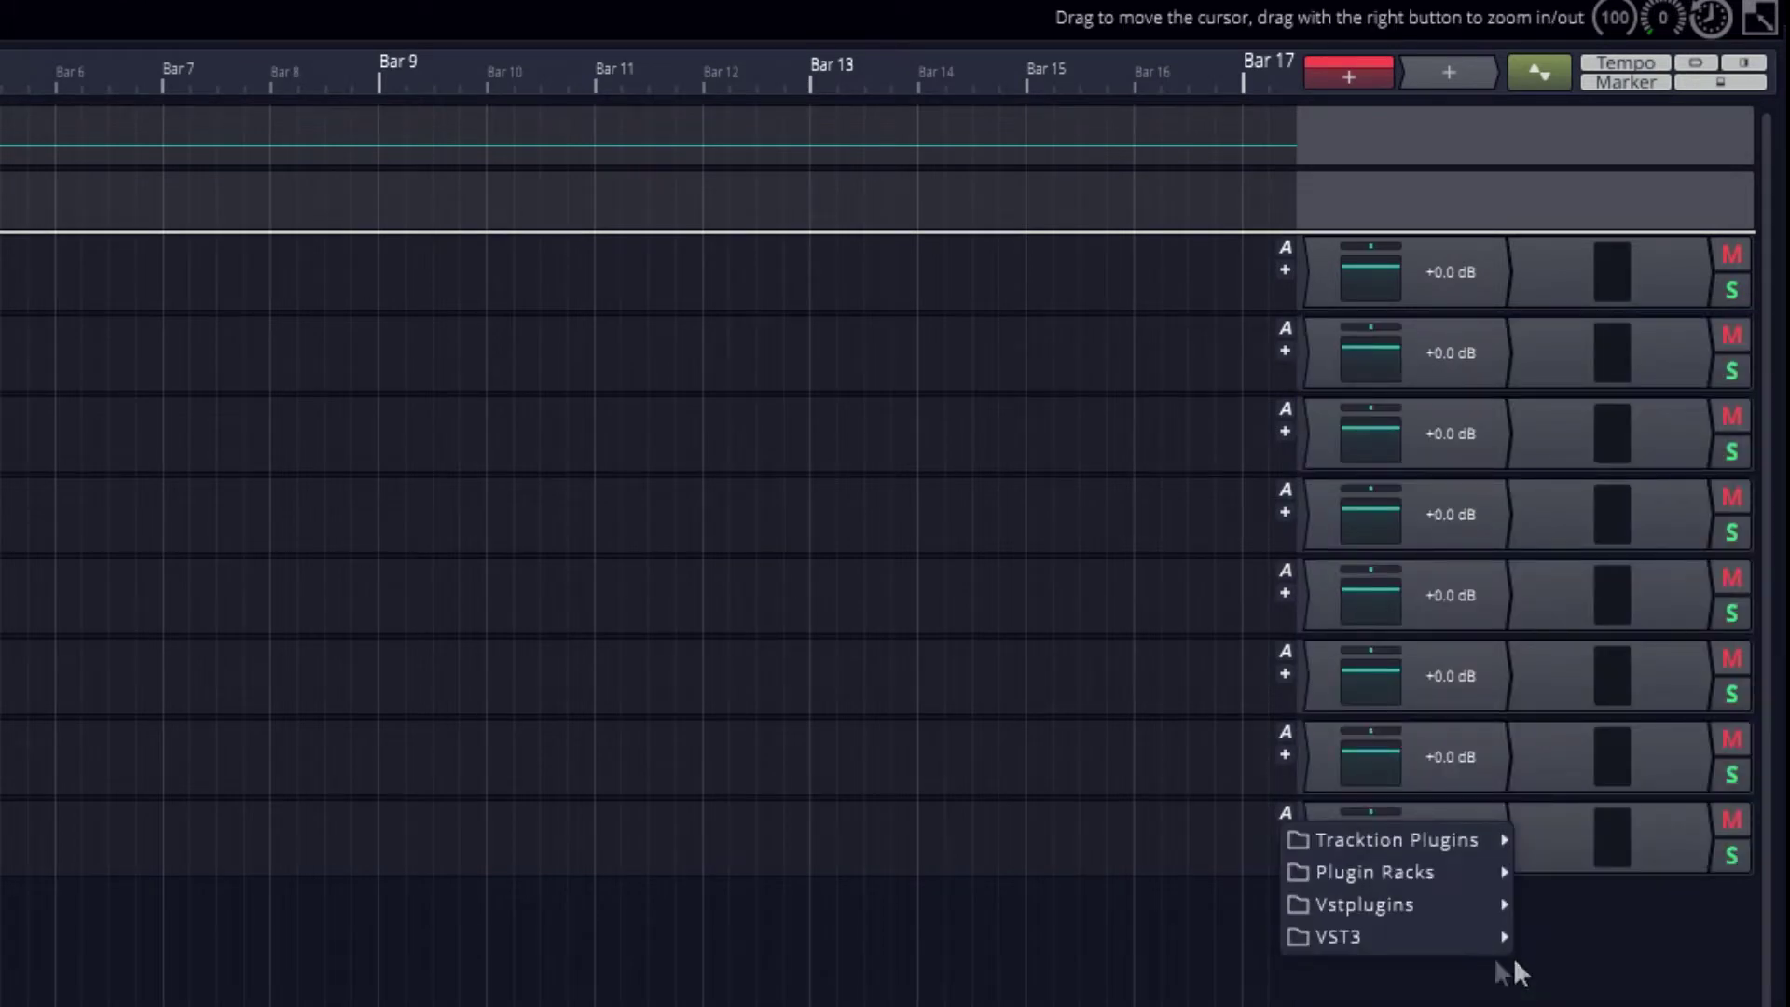
mouse_move(1459, 944)
click(1220, 933)
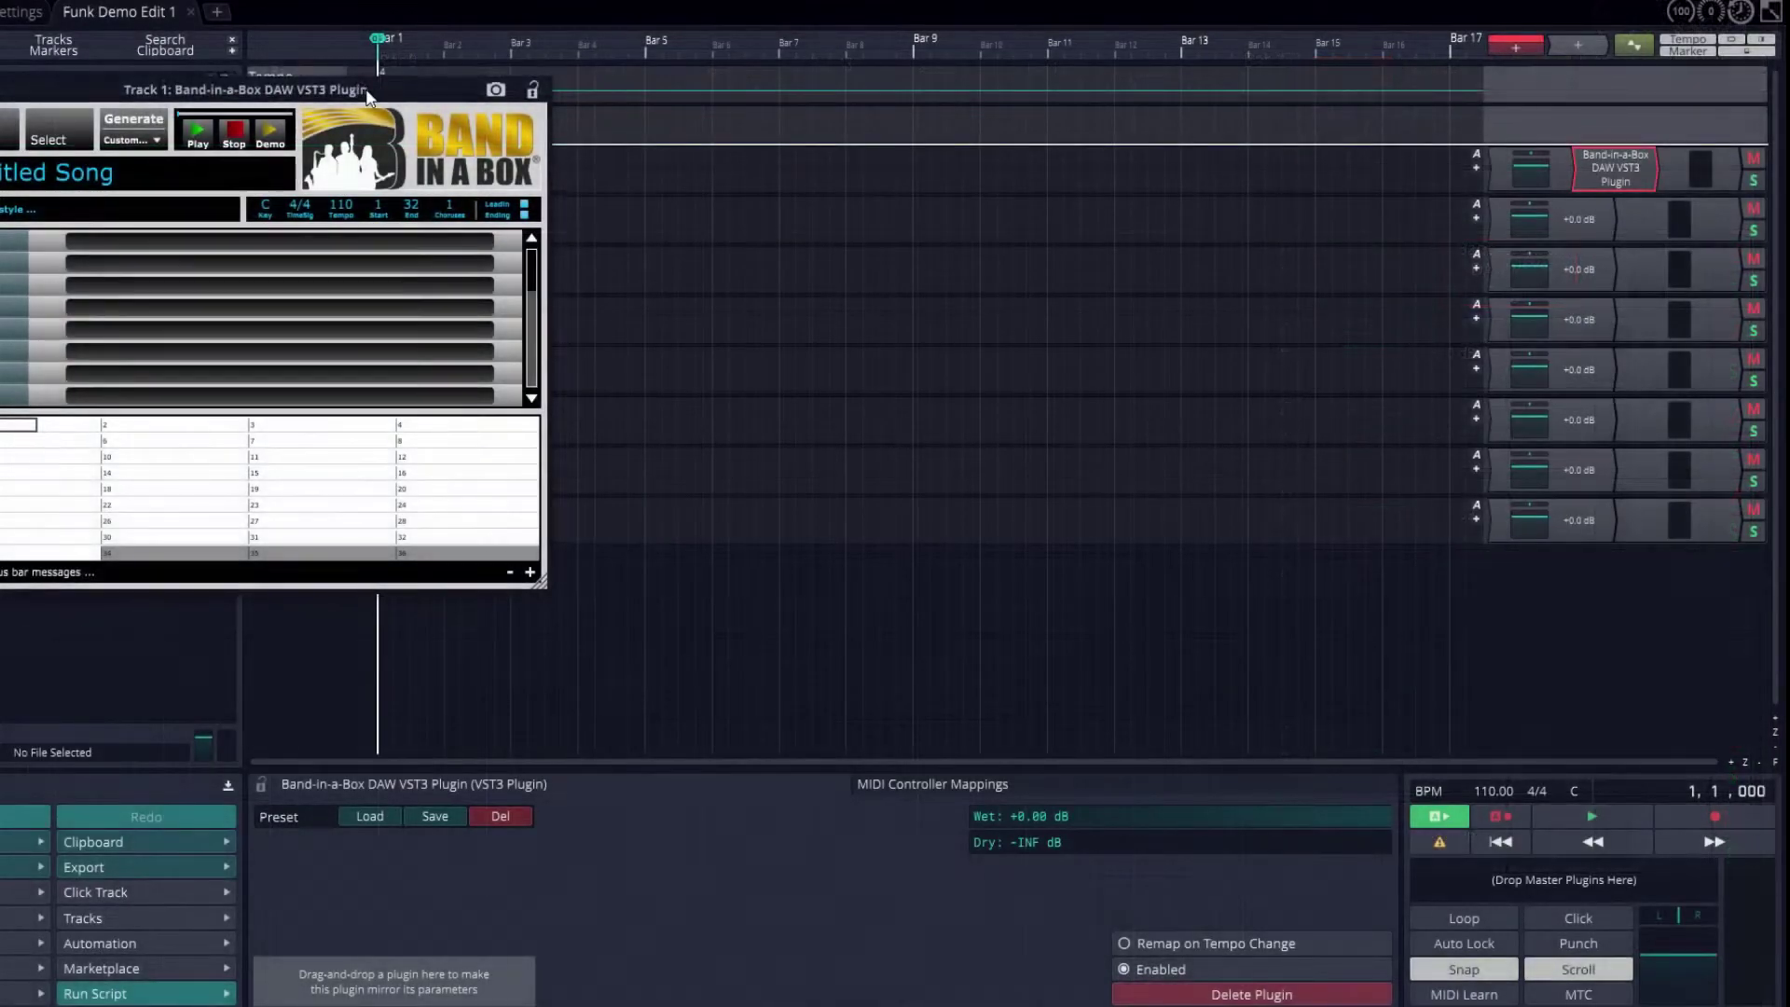
drag(369, 93, 1126, 167)
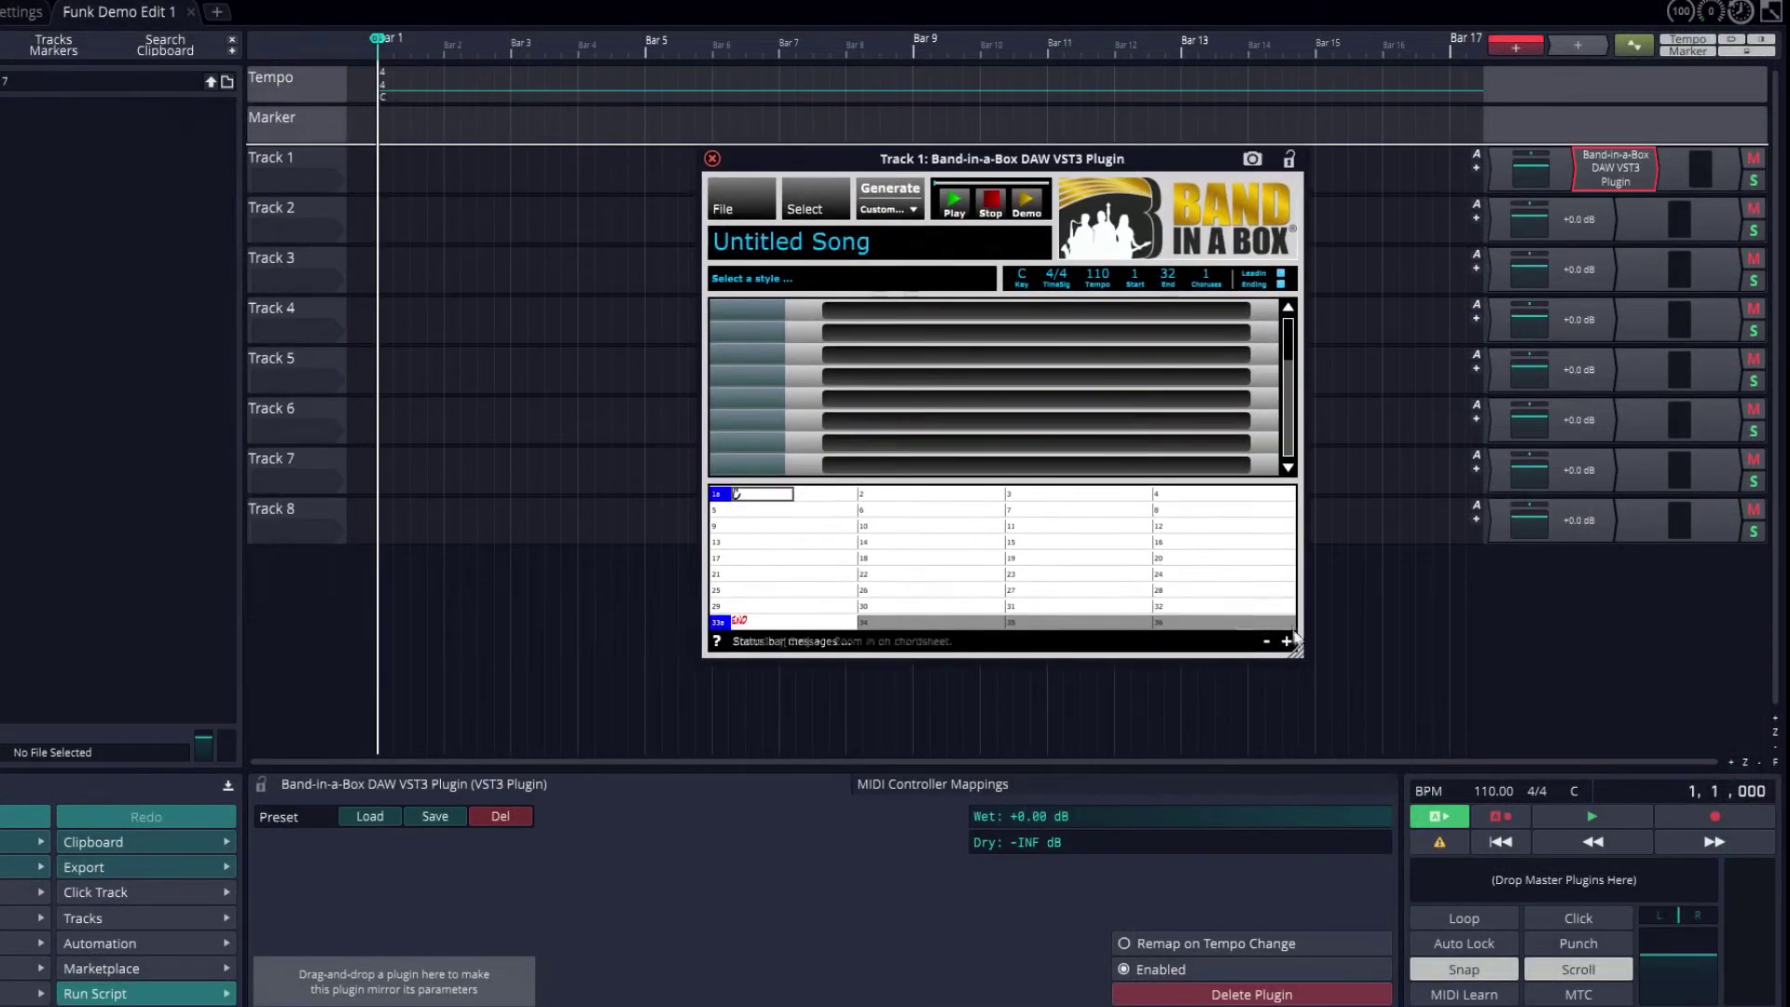
drag(1298, 655, 1463, 757)
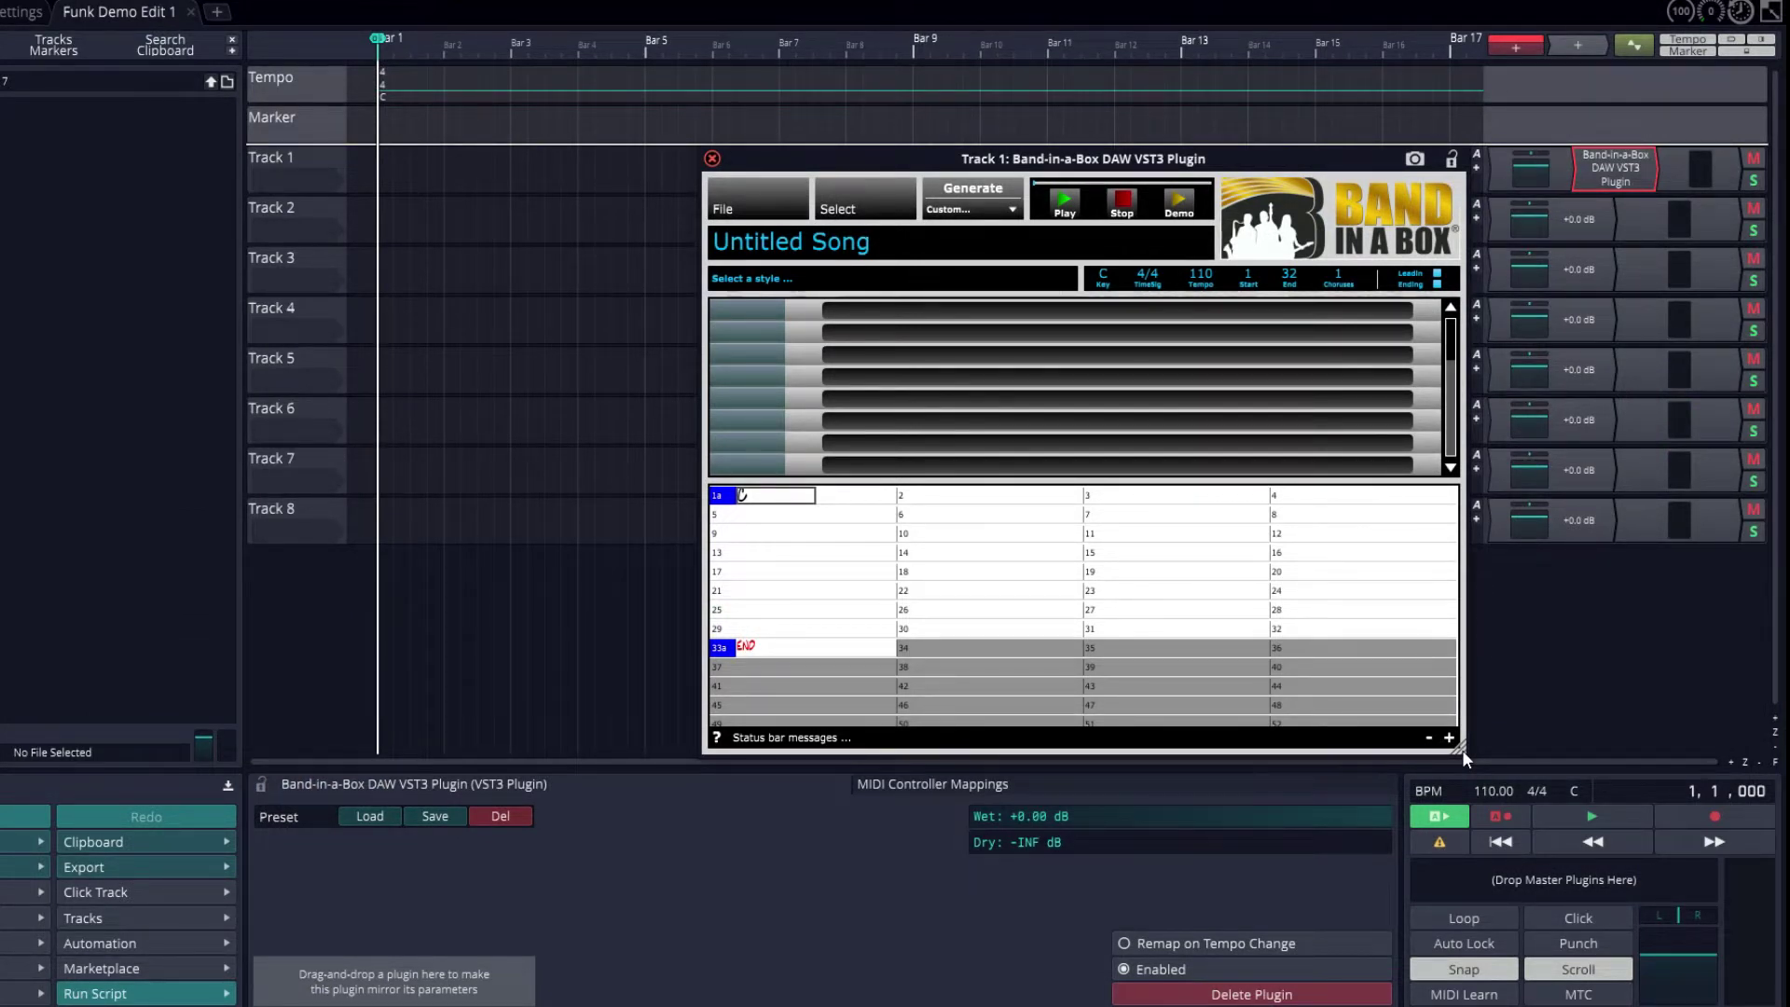
Set the song's key signature to A major and enter an A7 chord in bar 1.
click(1100, 273)
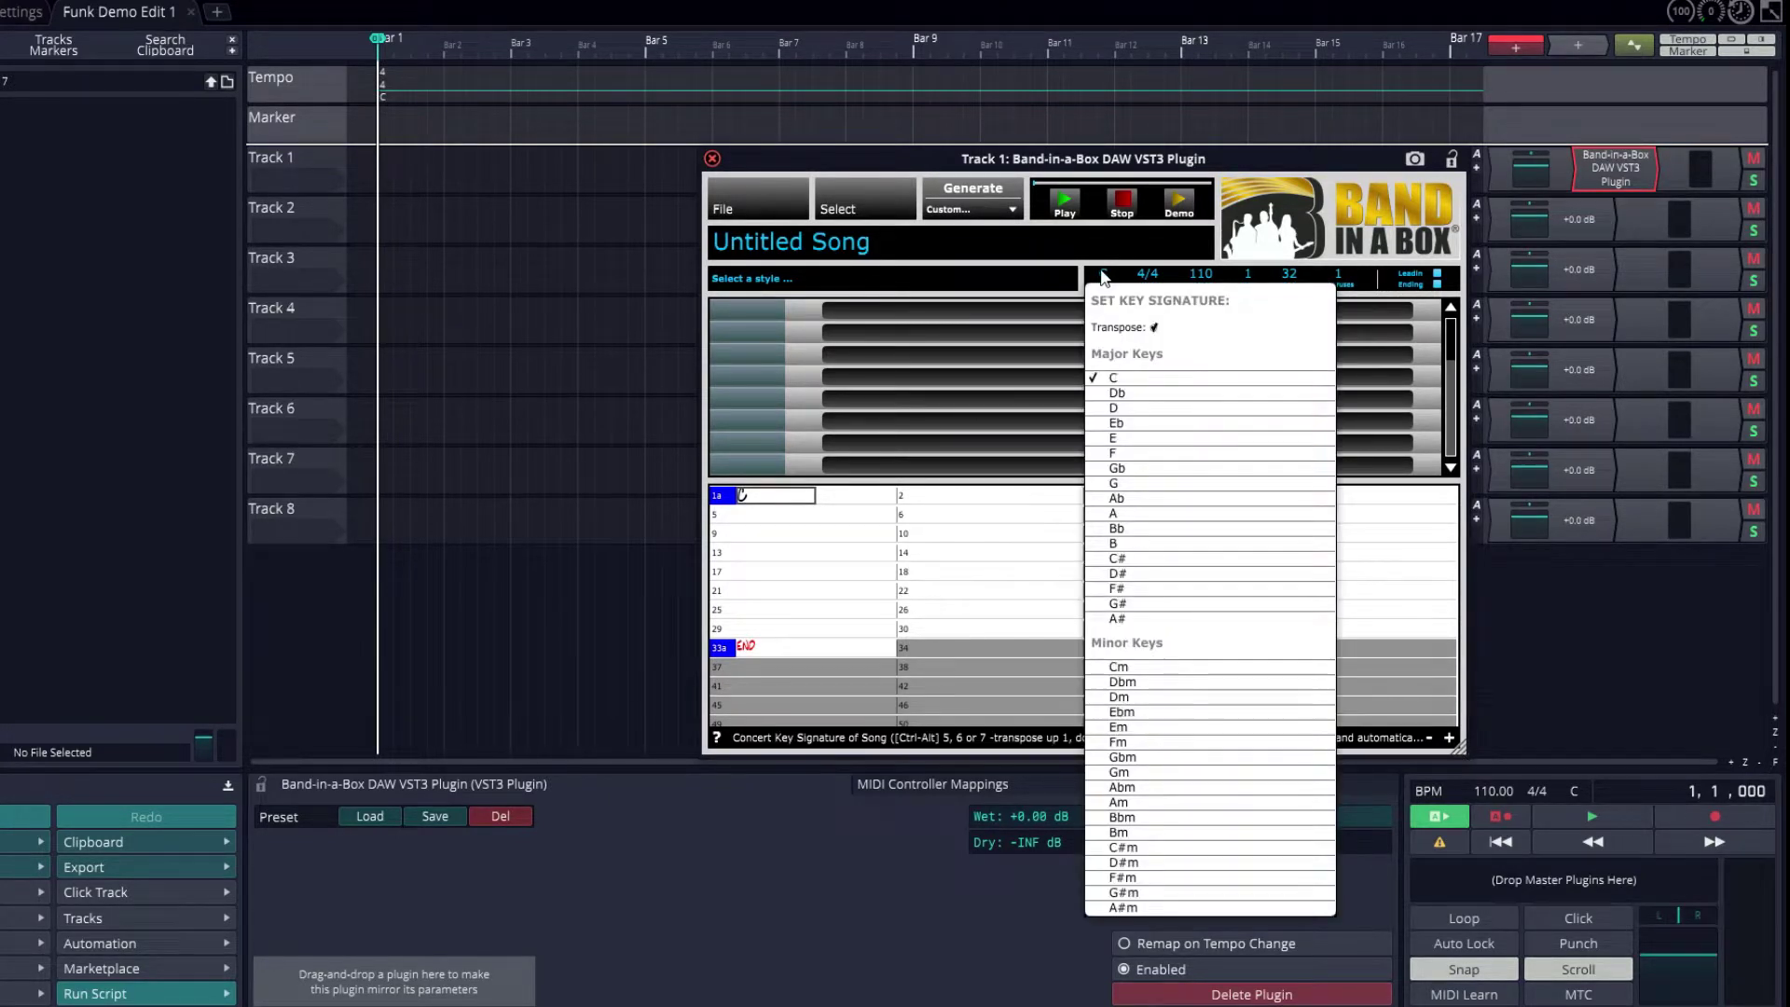
click(1148, 512)
text(A)
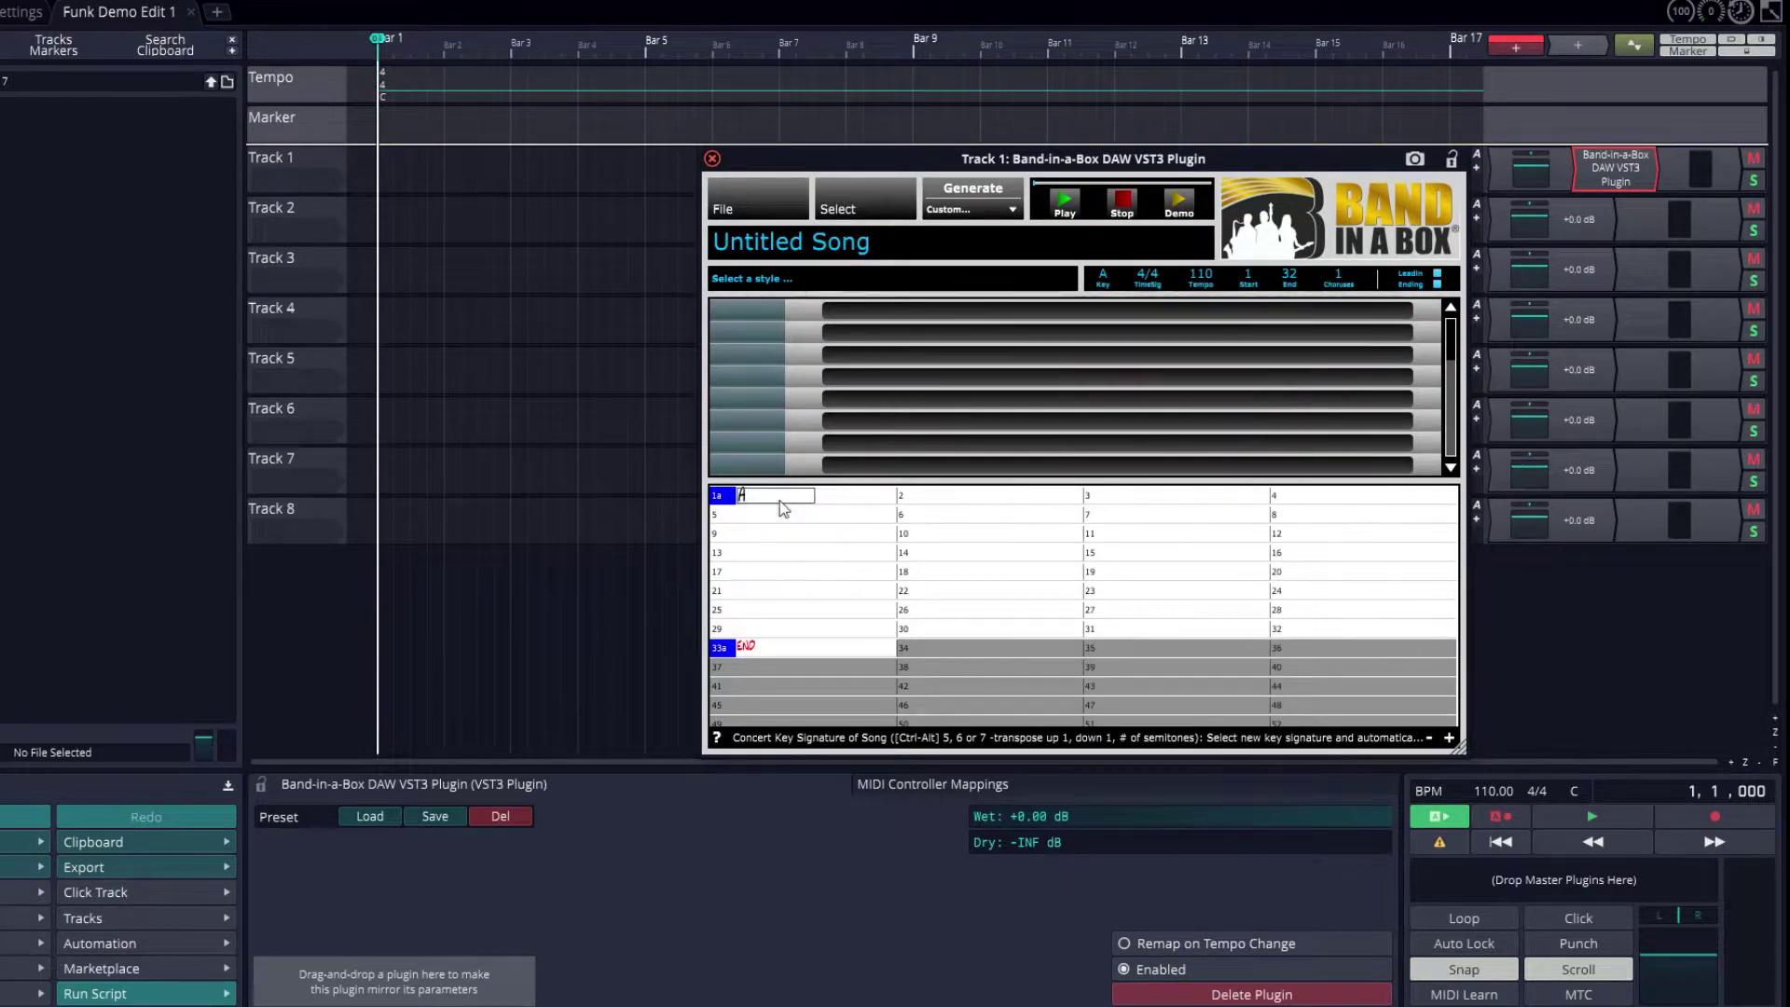
text(7)
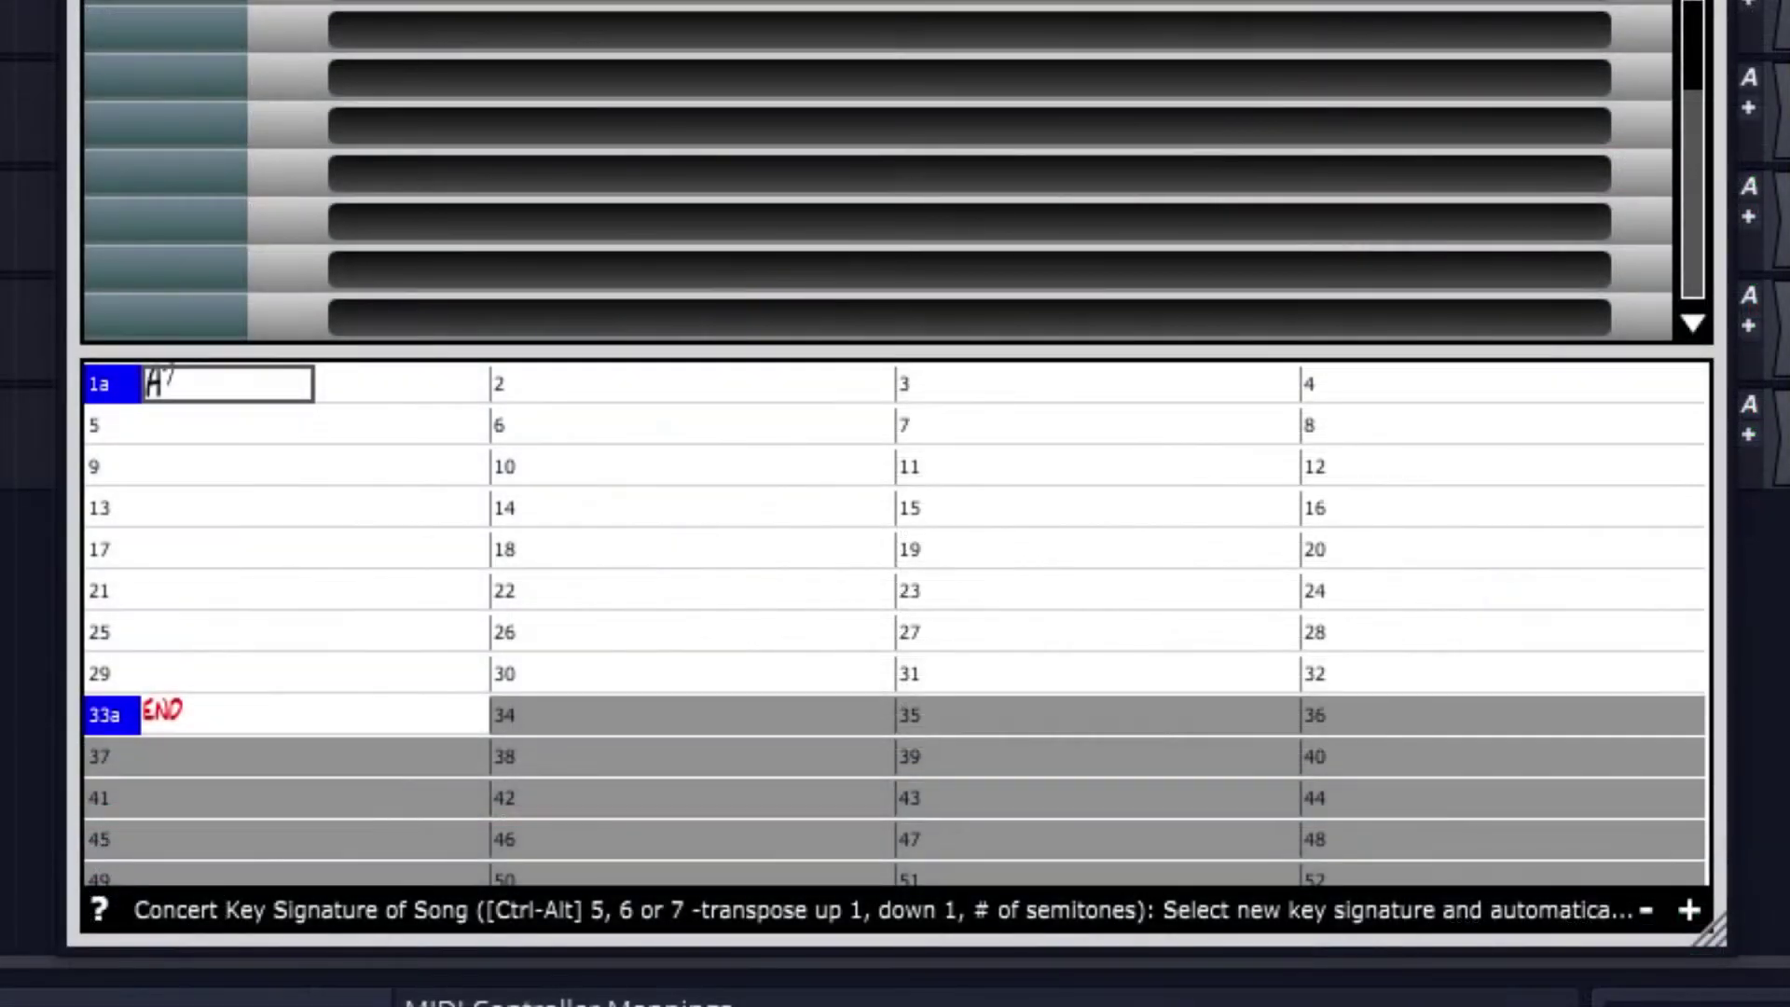
Enter C7sus in bar 5 and D7 in bar 7 of the chord sheet.
key(Return)
key(Return)
key(Return)
key(Return)
key(Return)
key(Return)
key(Return)
key(Return)
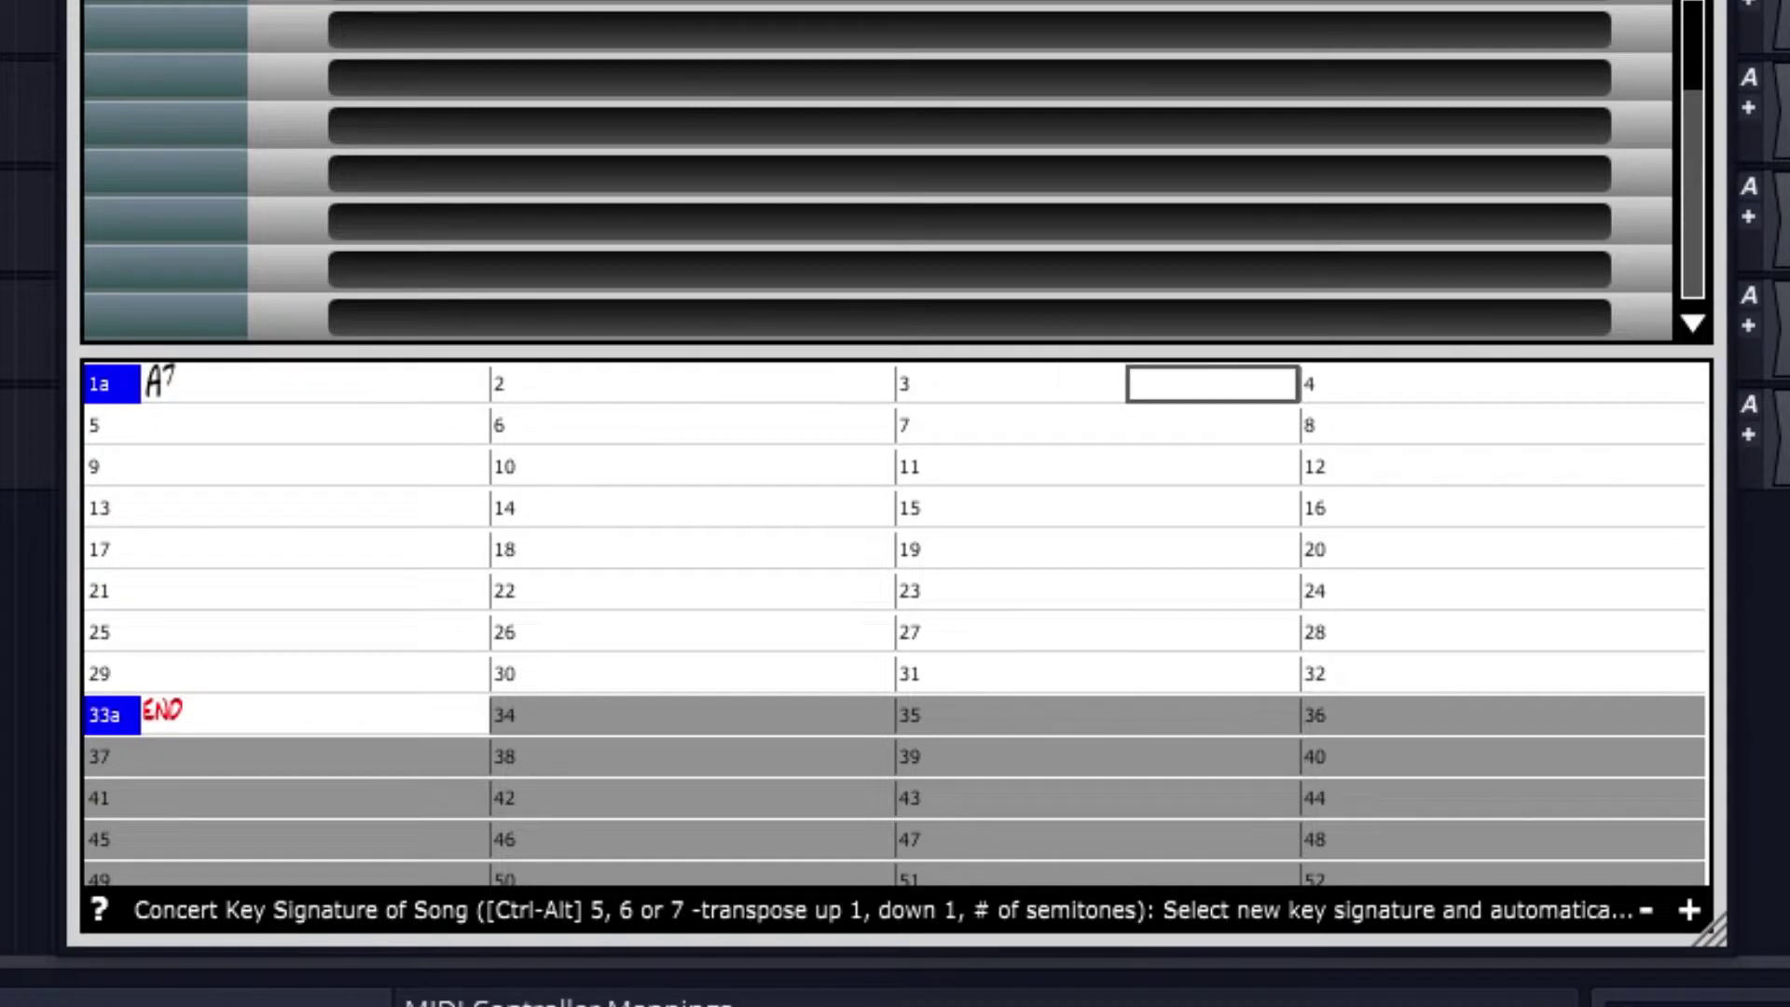
text(C7sus)
key(Return)
key(Return)
text(D7)
Copy the first eight bars of chords to bar 9 with the K8 shorthand.
key(Return)
key(Return)
key(Return)
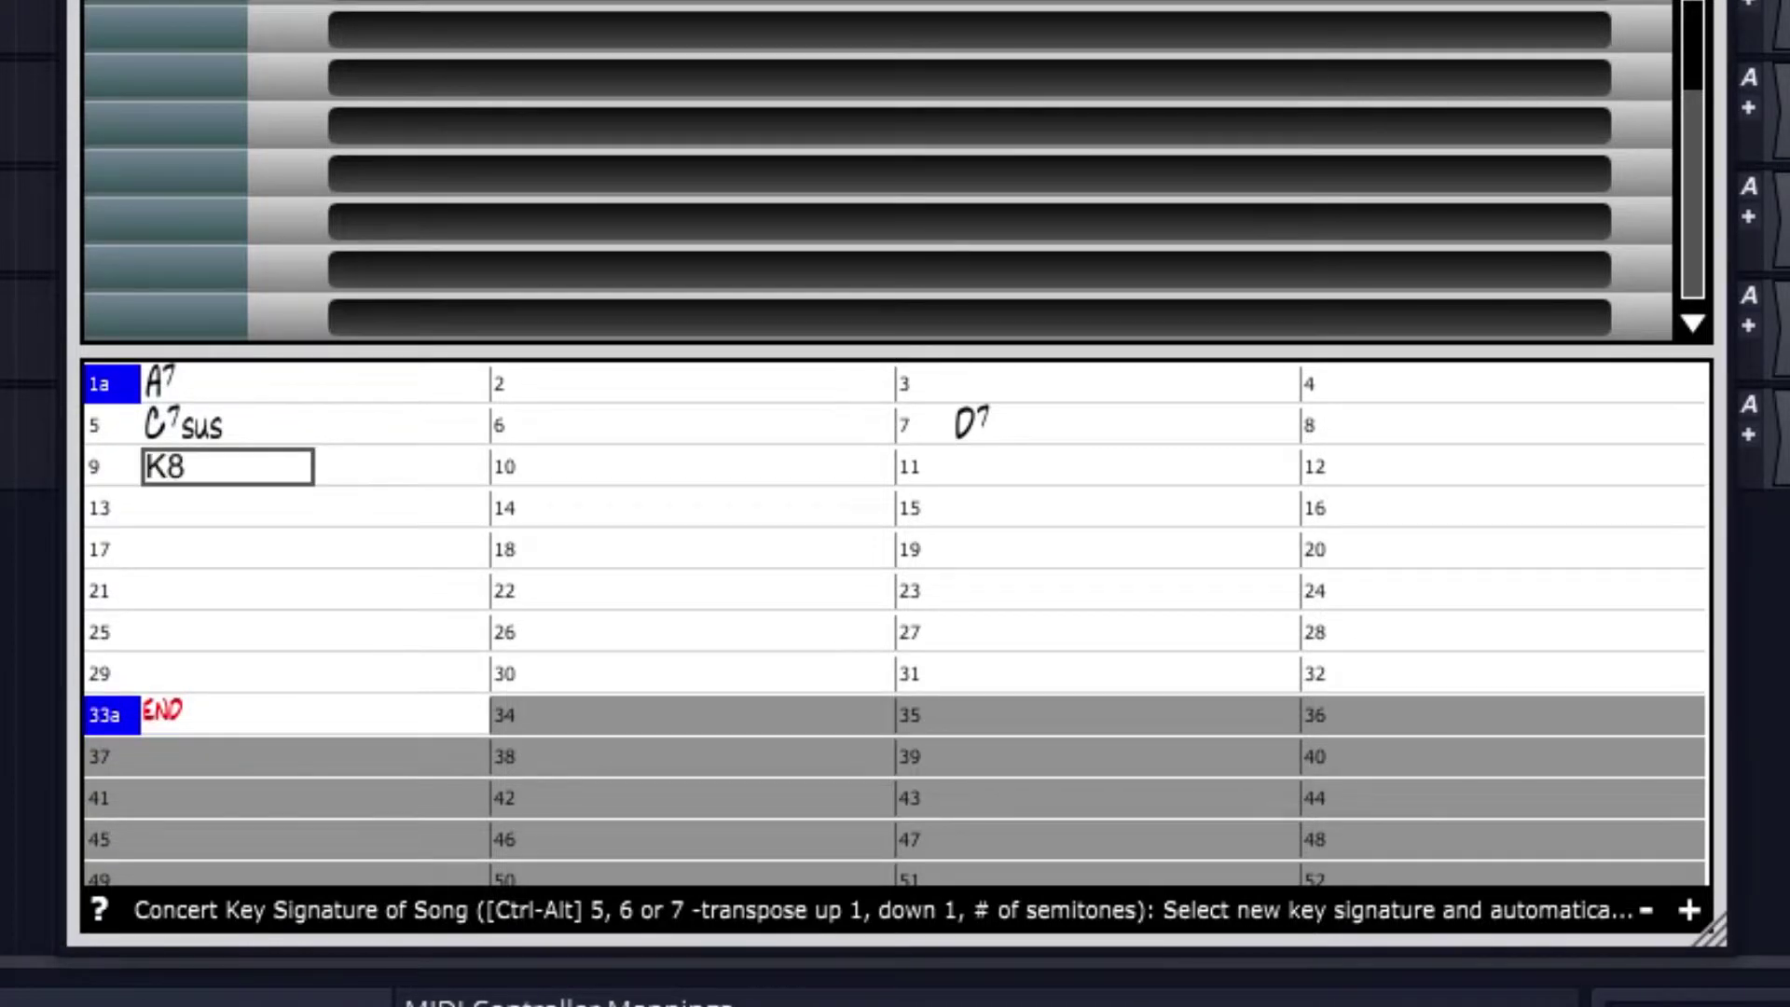
text(K8)
key(Return)
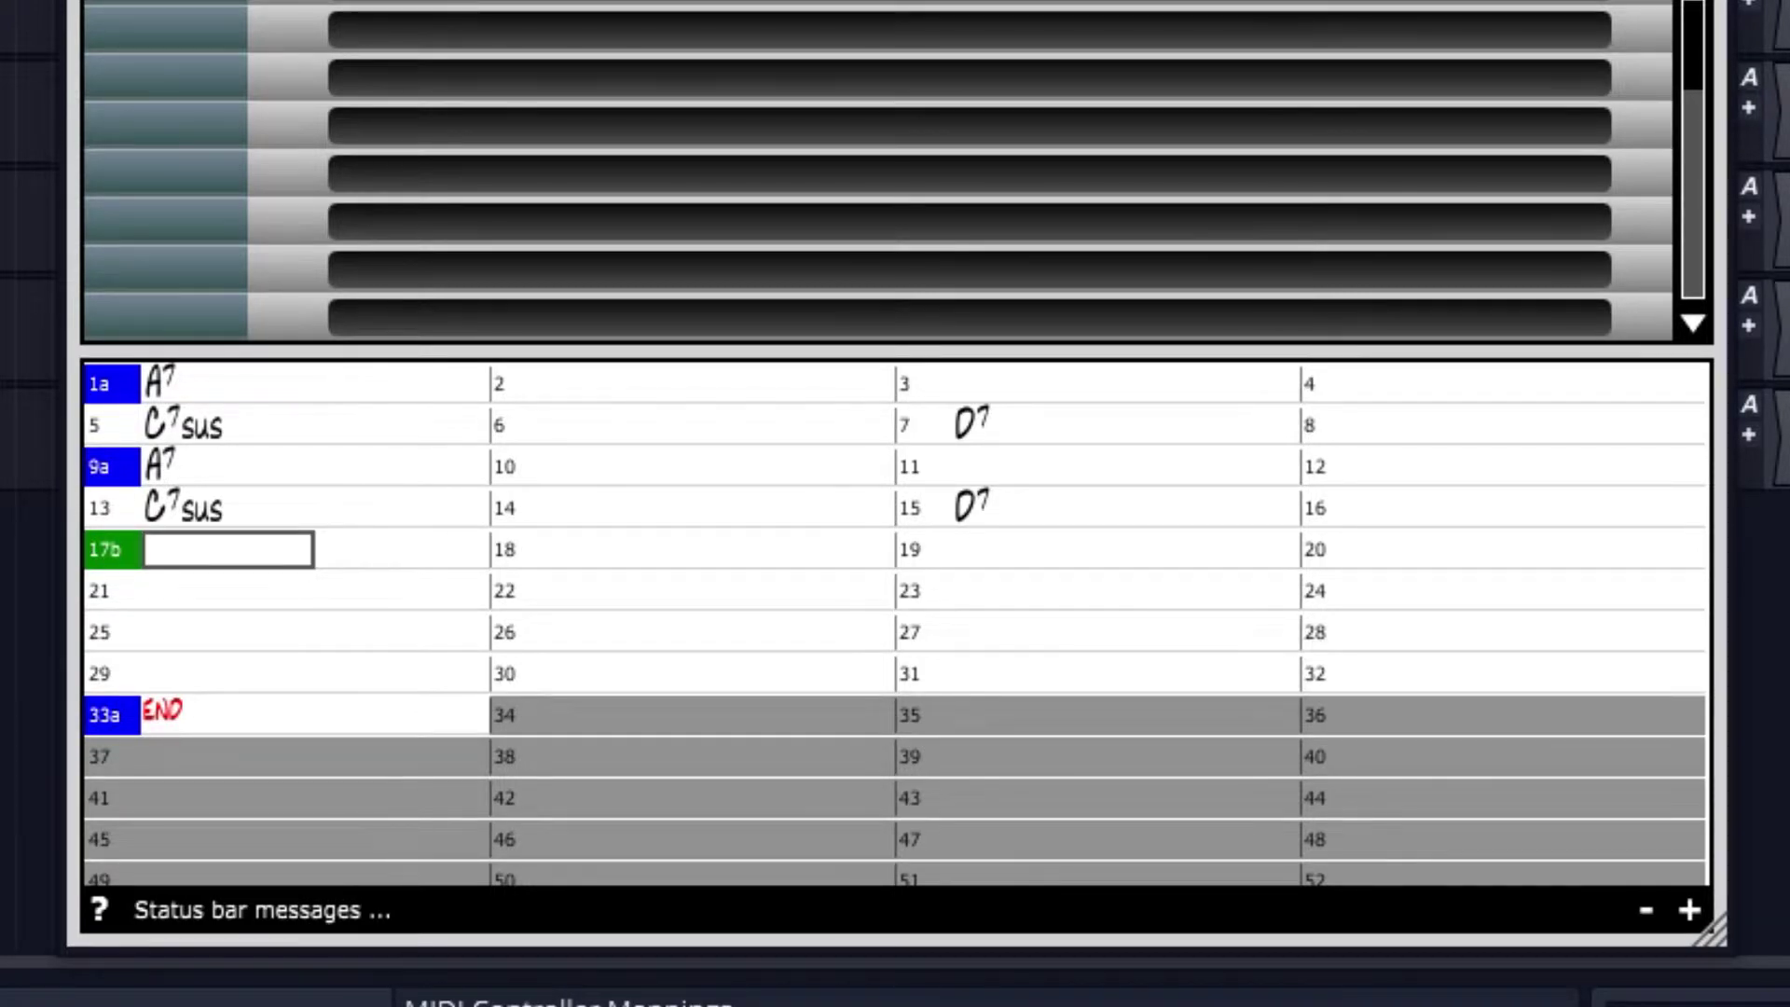
Enter Bm in bar 17 and Em in bar 19 of the chord sheet.
text(Bm)
key(Return)
key(Tab)
key(Tab)
text(Em)
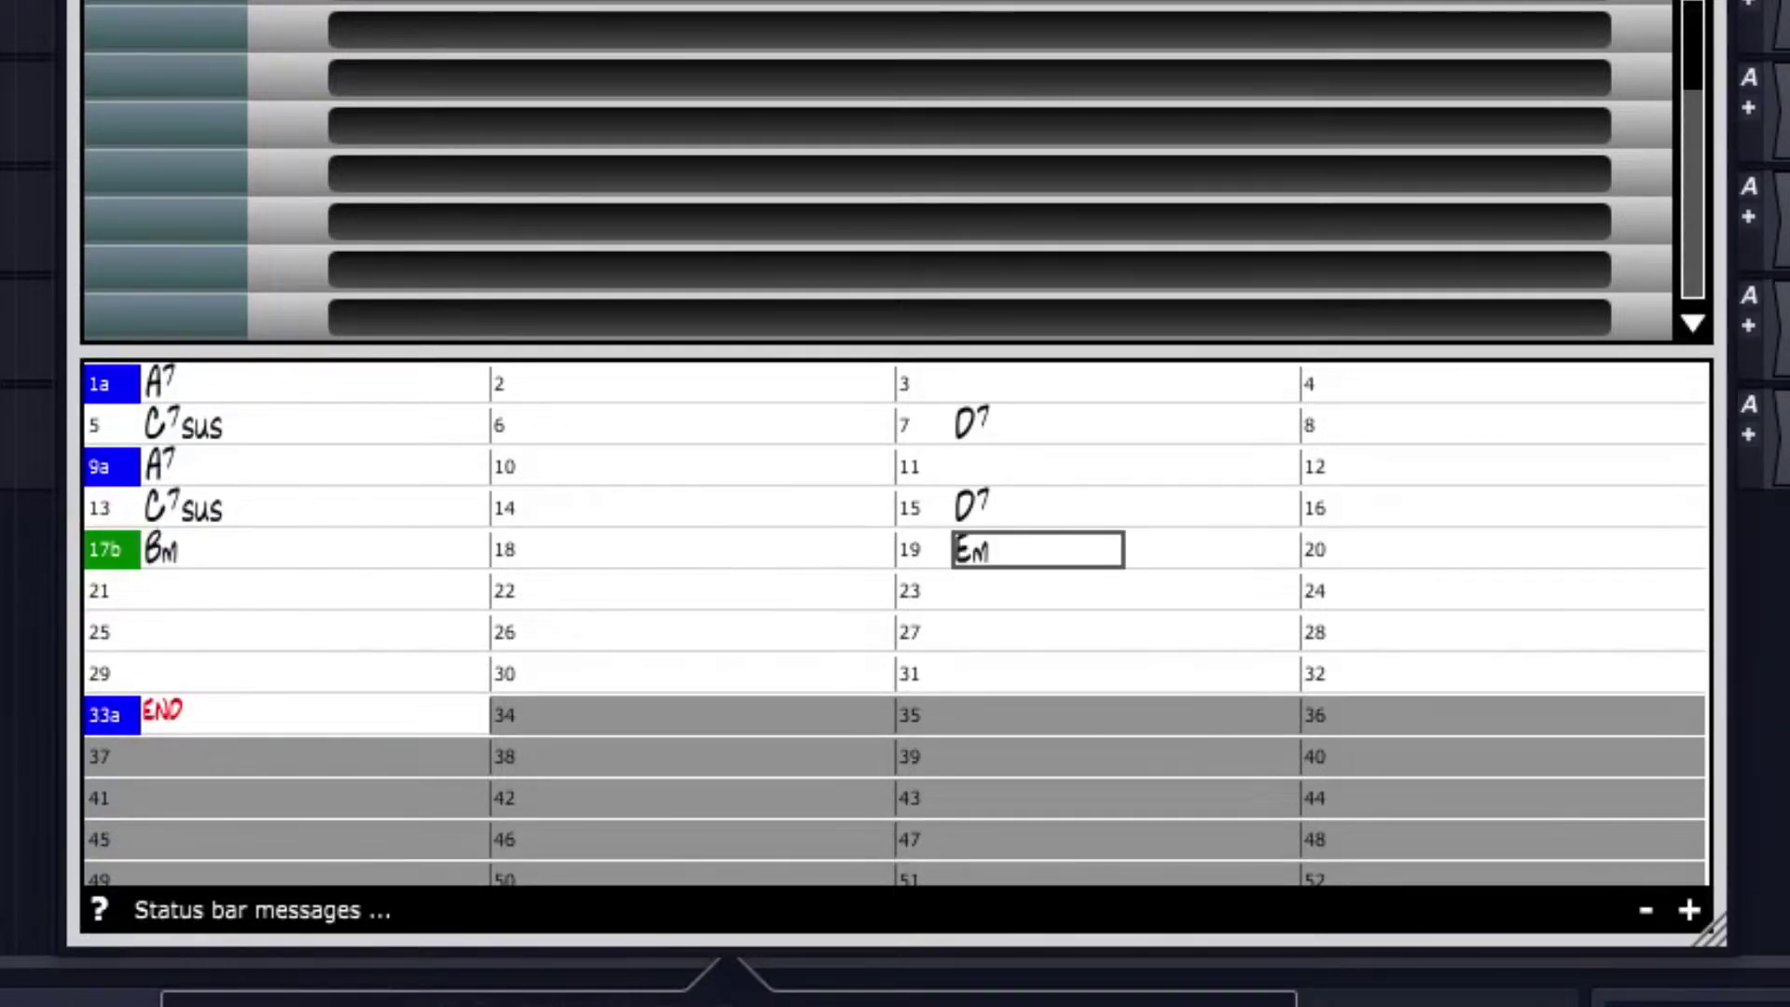
key(Return)
Enter Bm in bar 21 and E7 in bar 23 of the chord sheet.
key(Tab)
key(Tab)
key(Tab)
text(Bm)
key(Return)
key(Tab)
key(Tab)
key(Tab)
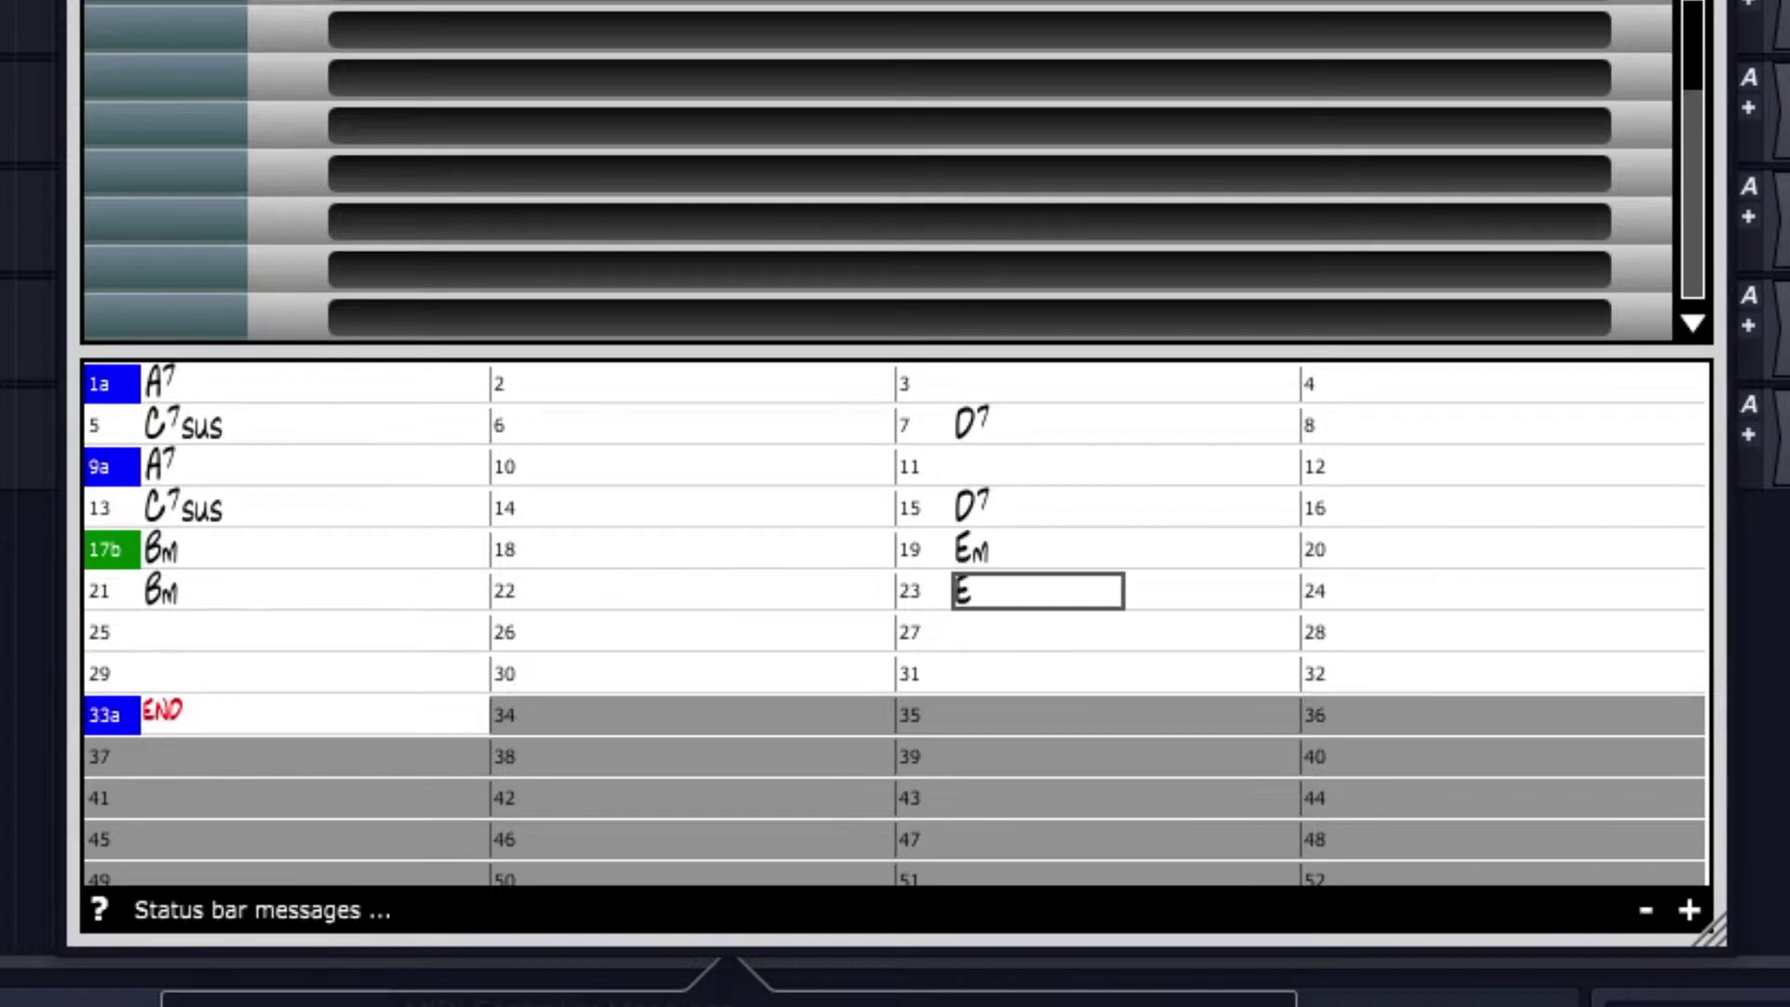
text(E7)
key(Return)
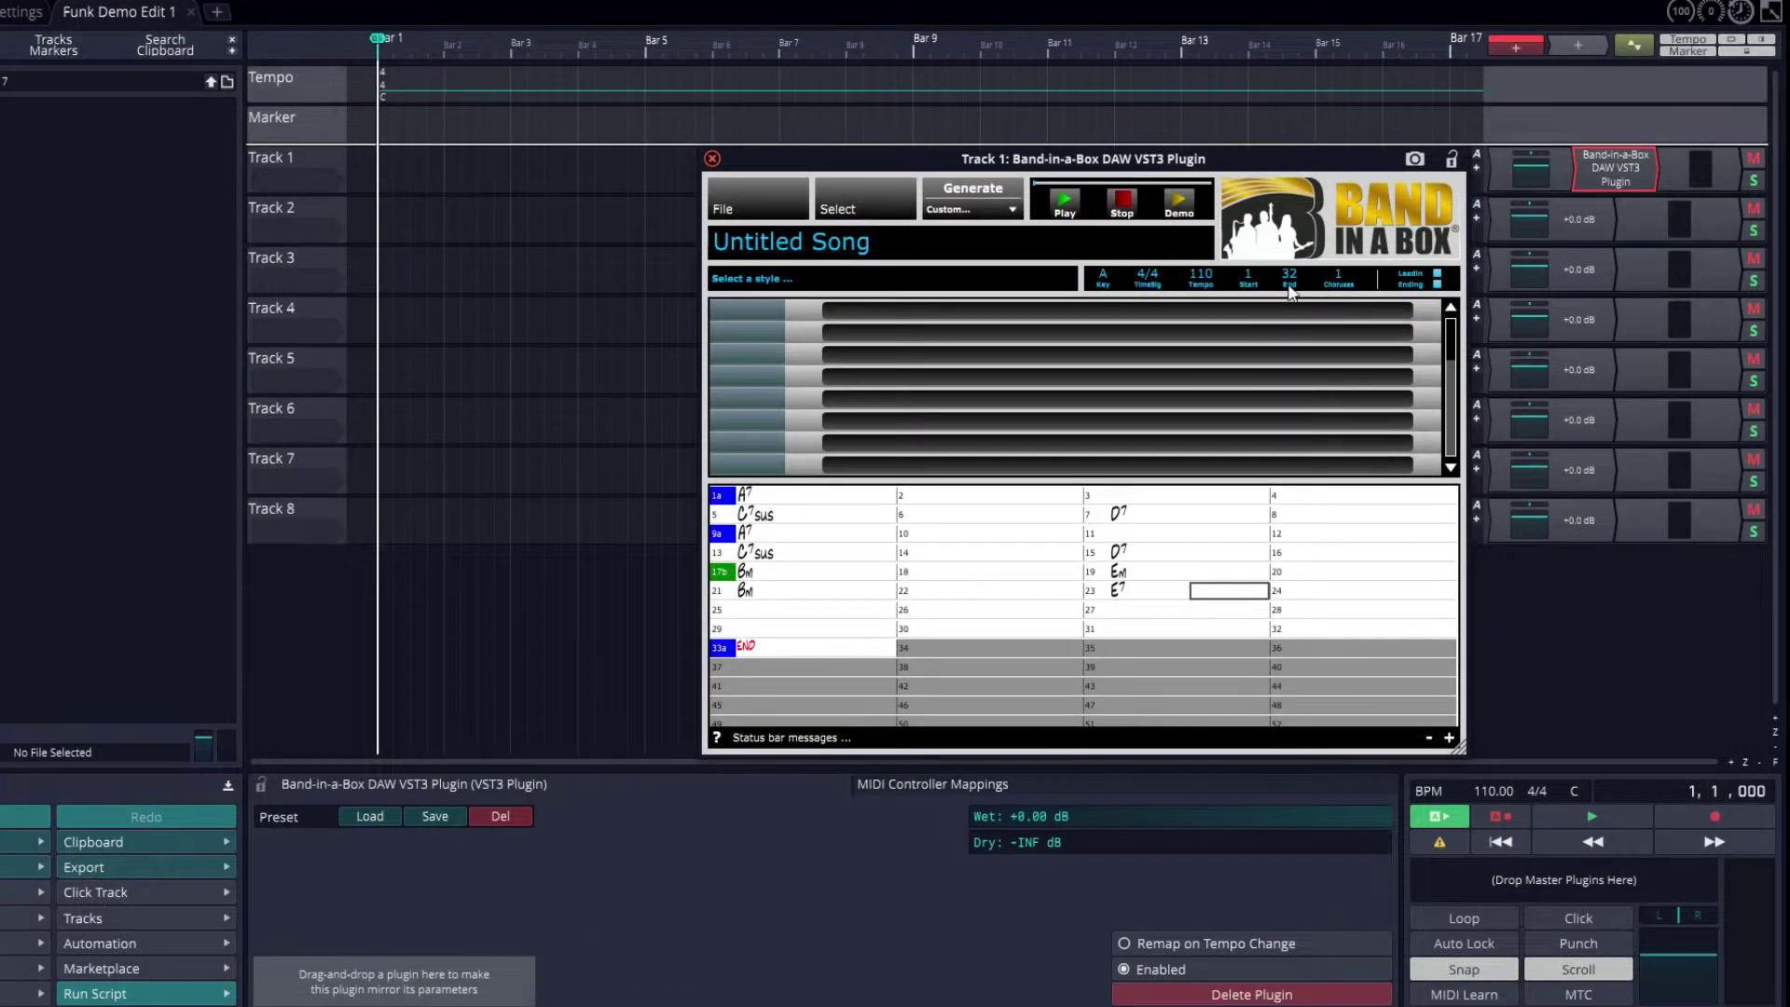
Set the song's end bar to 24 and enter an A chord in bar 25 for the ending.
click(1290, 276)
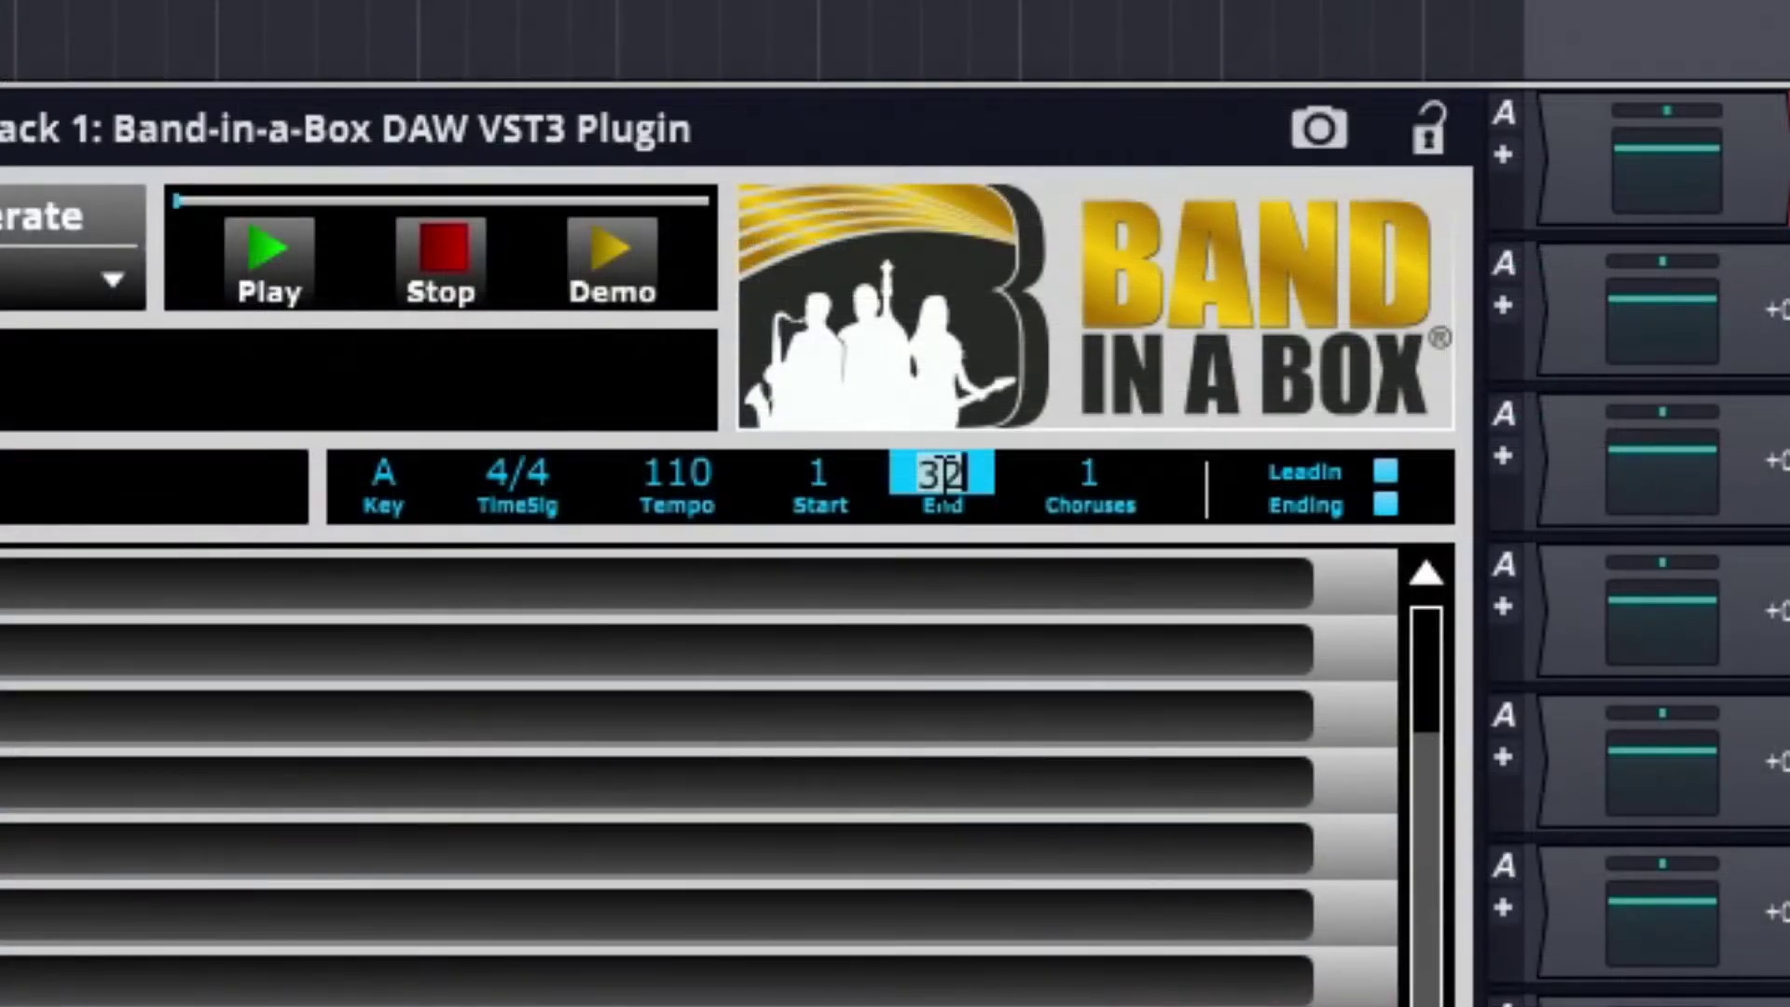
text(24)
key(Return)
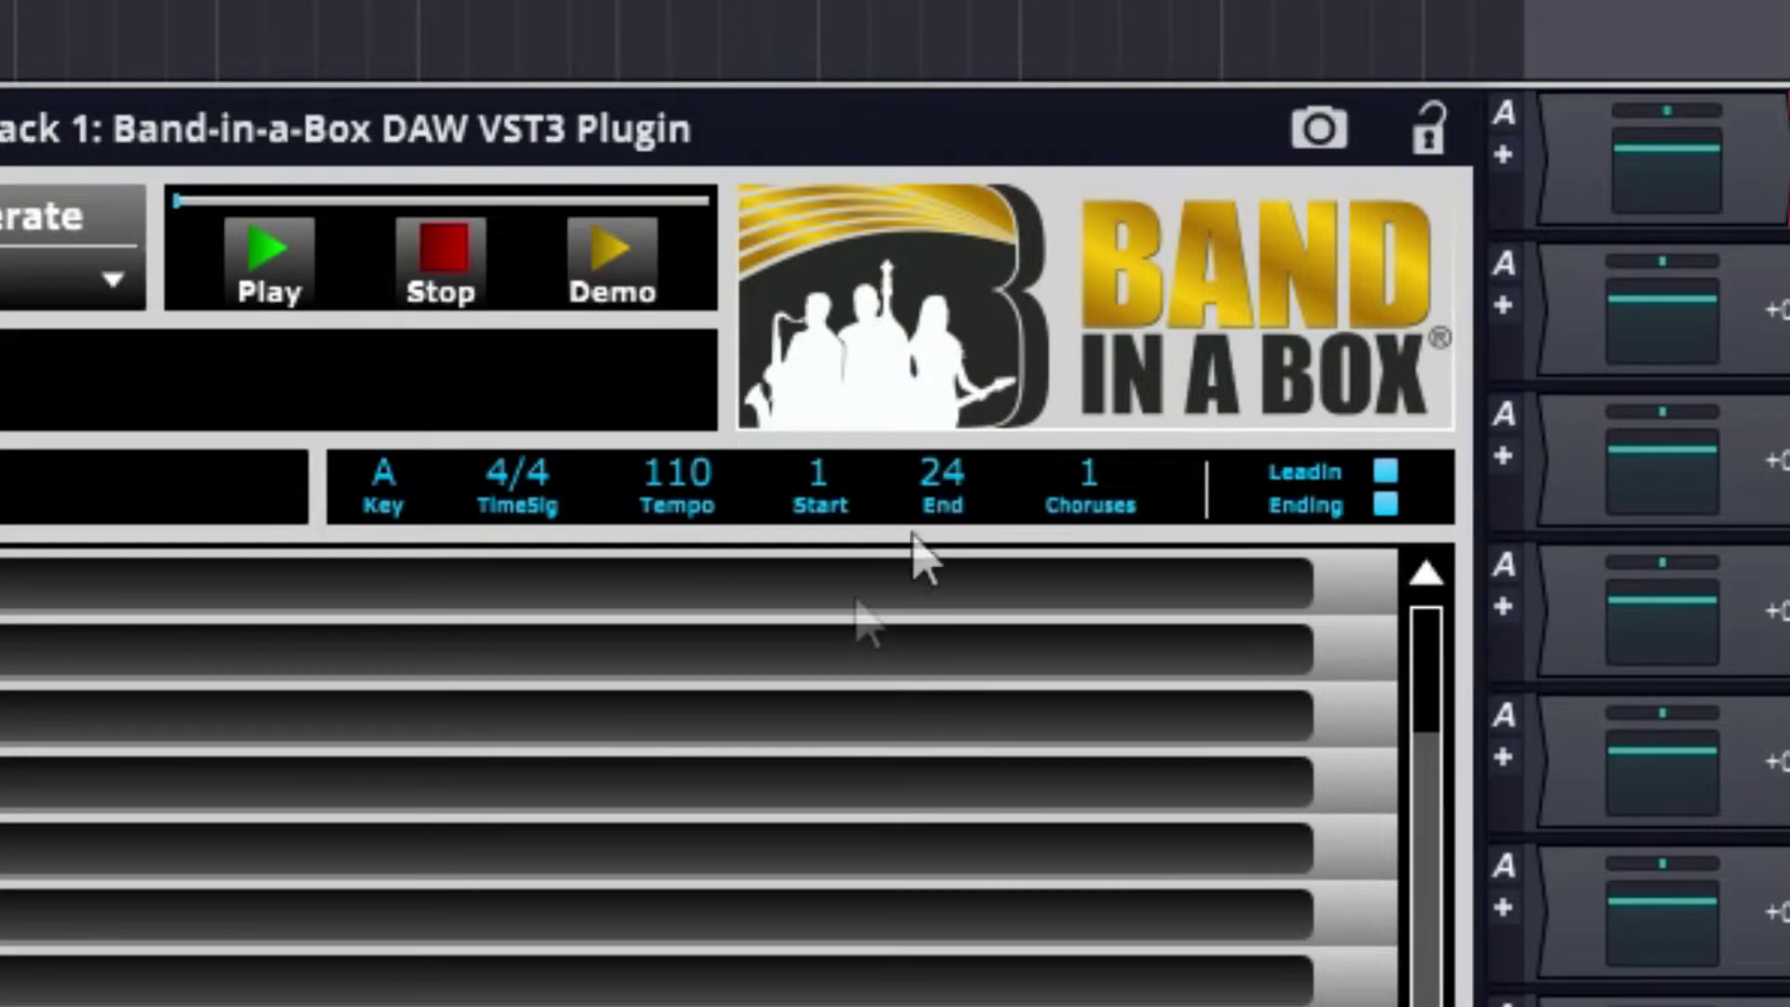
text(A)
key(Return)
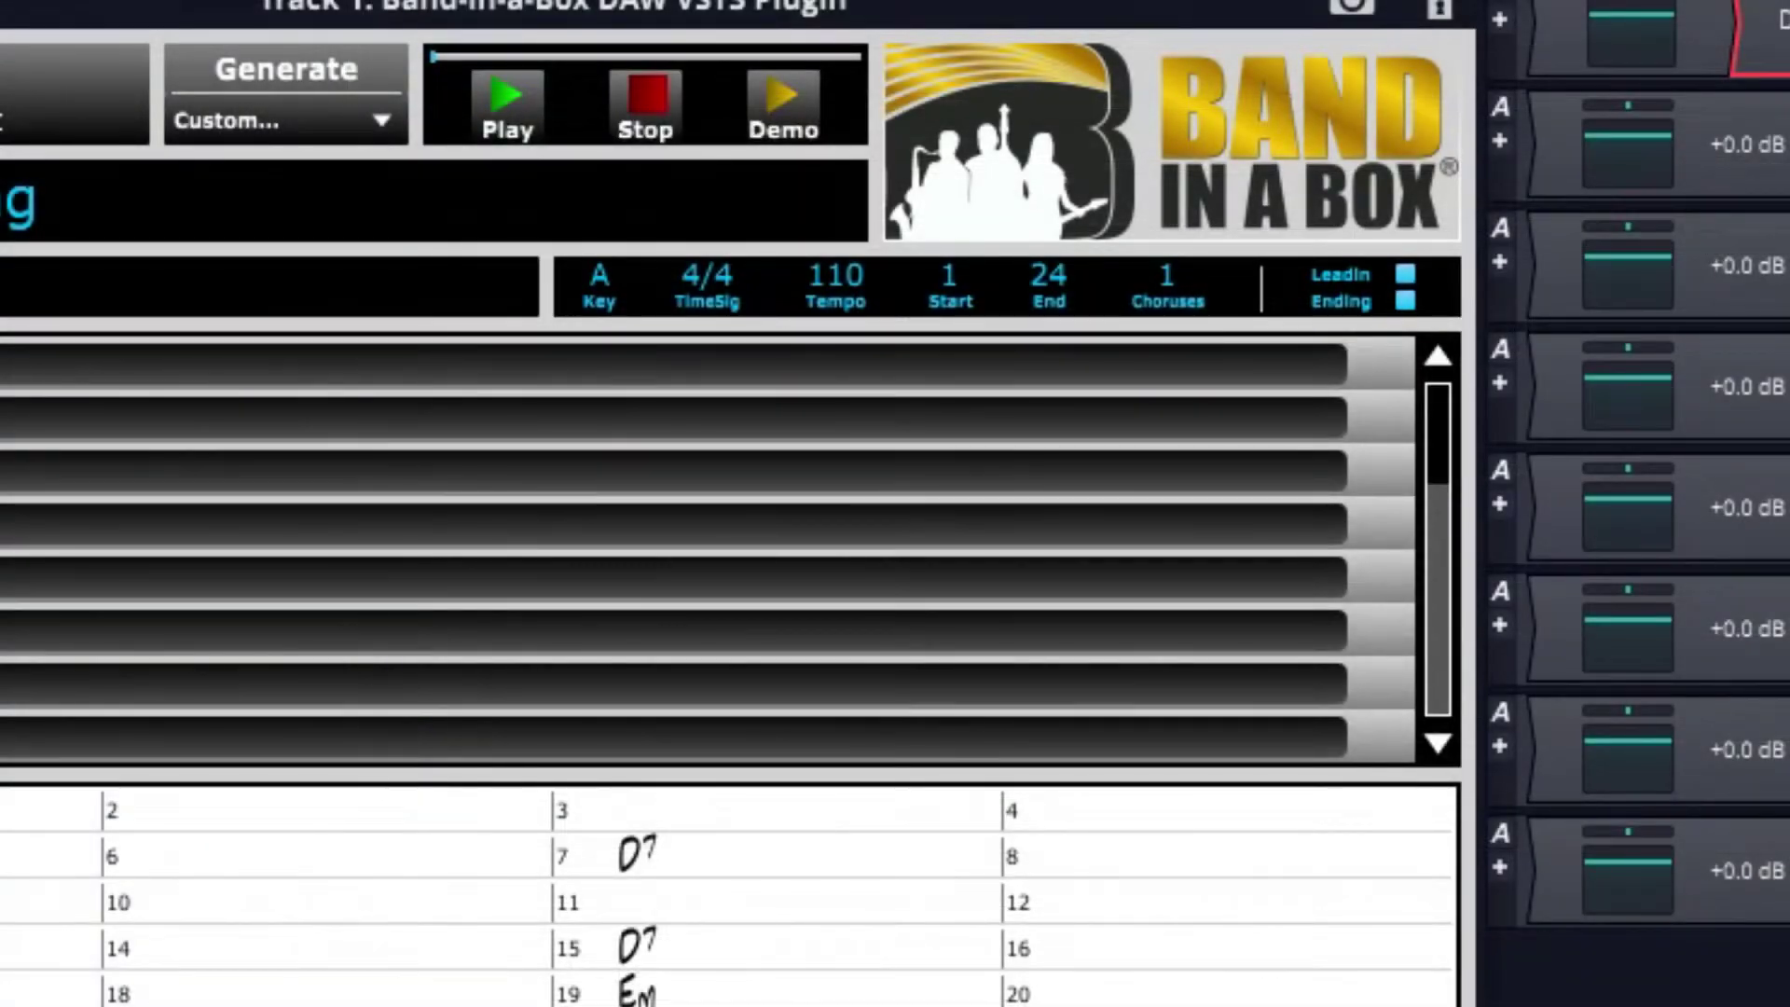
Set the number of choruses to 4.
click(1166, 272)
text(4)
key(Return)
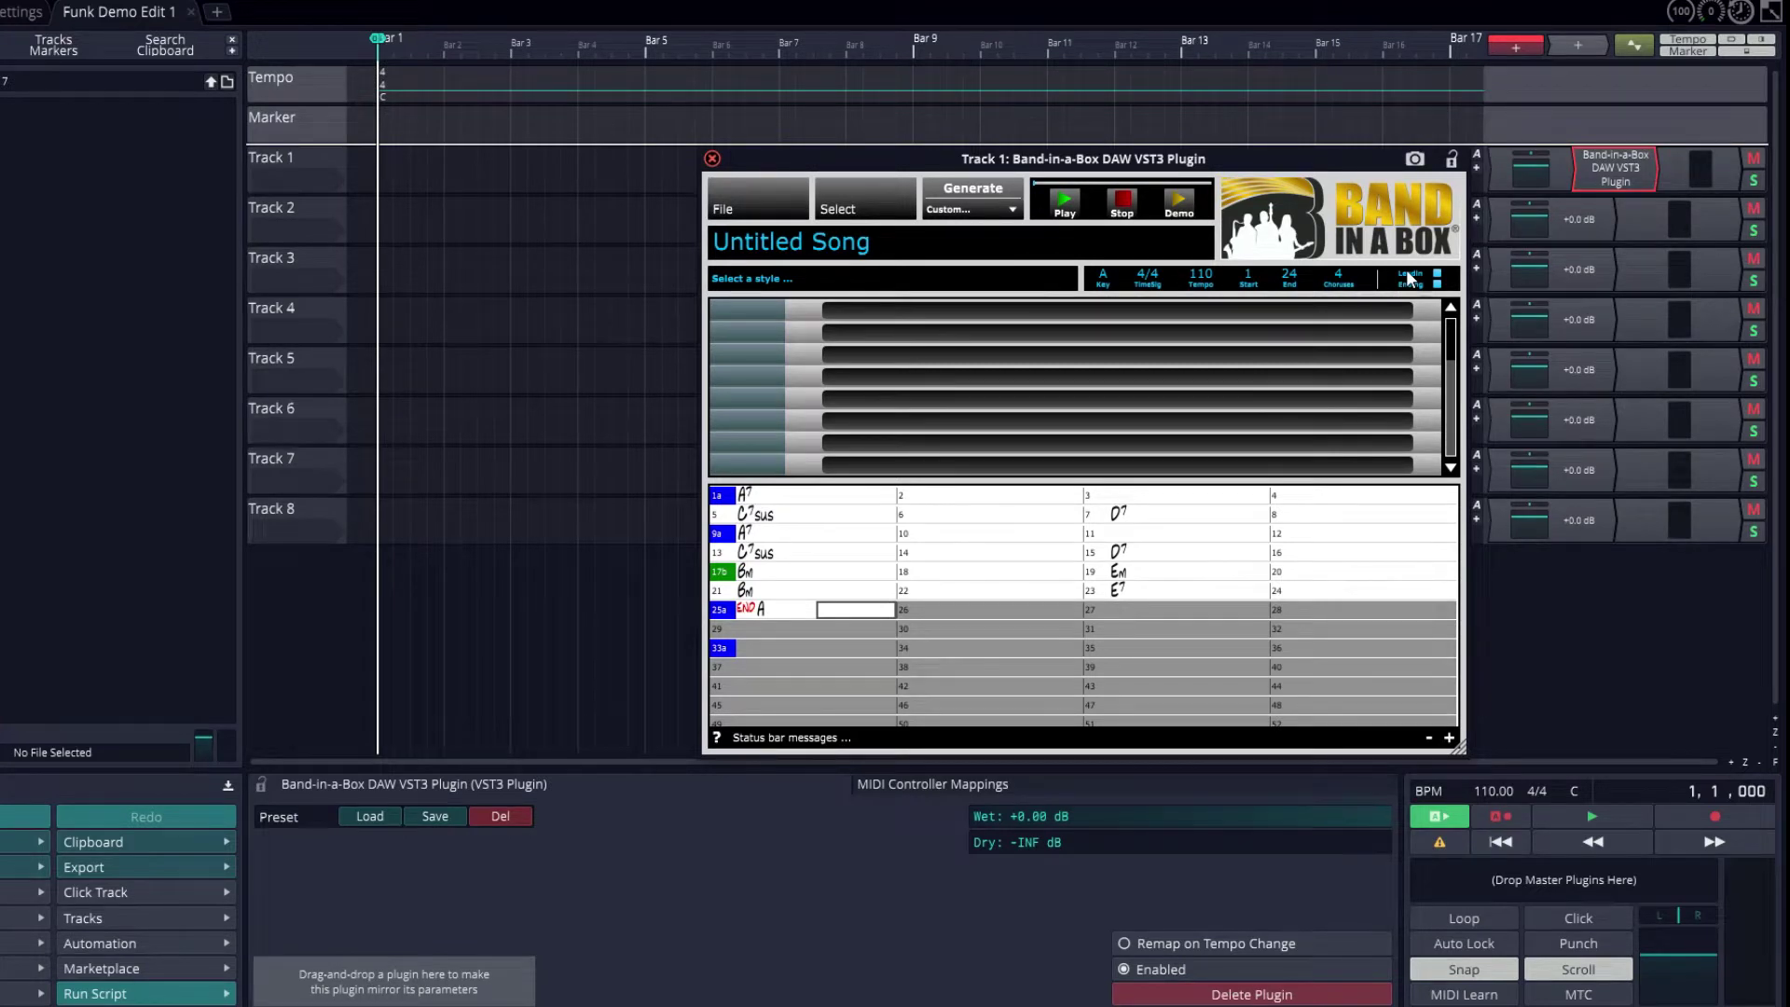
Open the style picker and filter the styles to the Everything Jazz category.
click(862, 202)
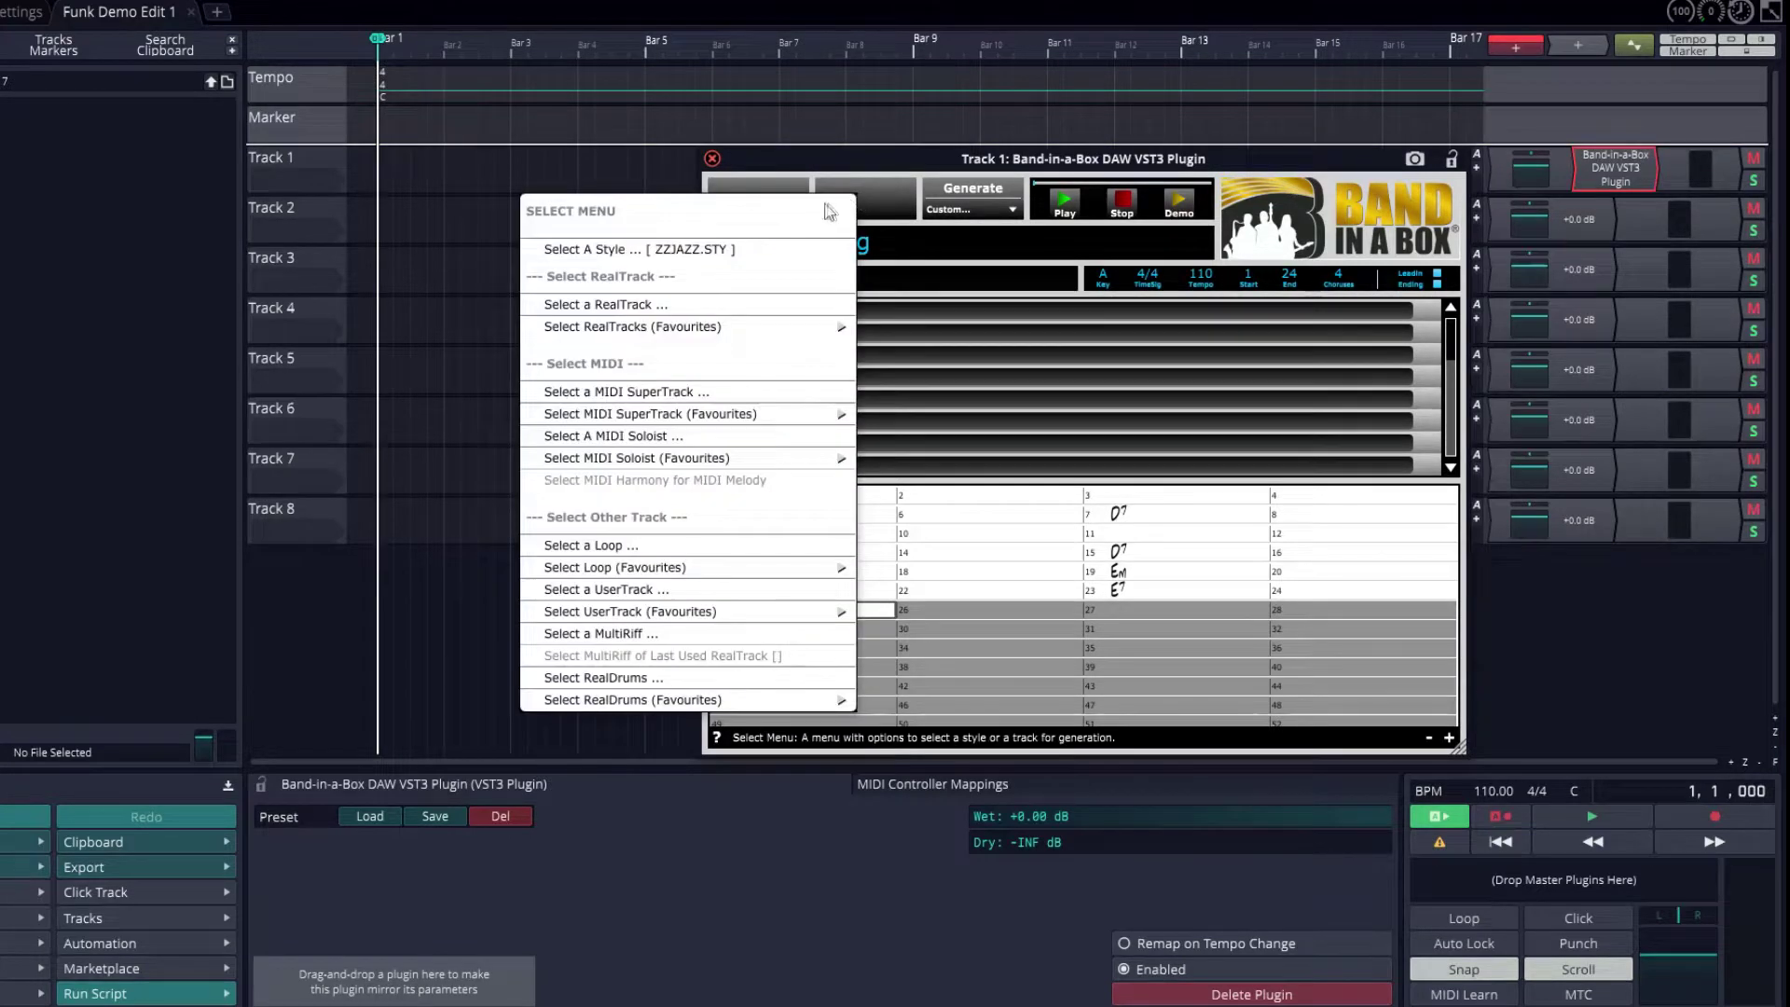
click(764, 257)
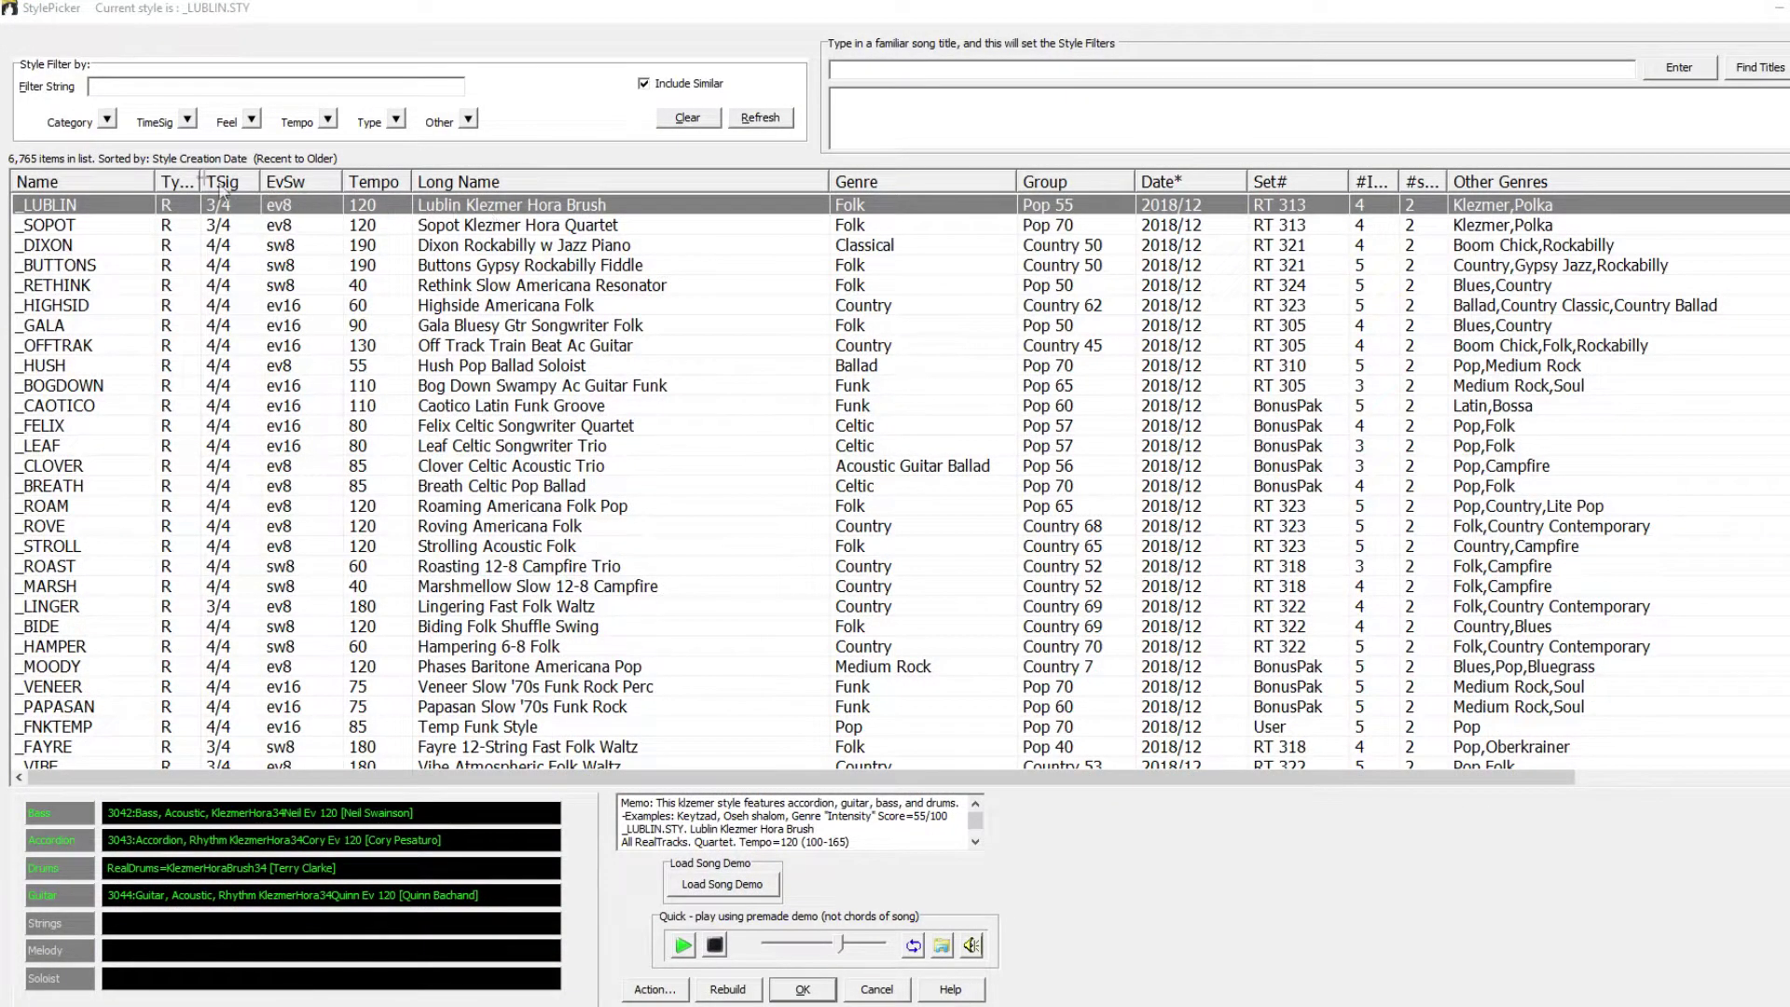
click(107, 121)
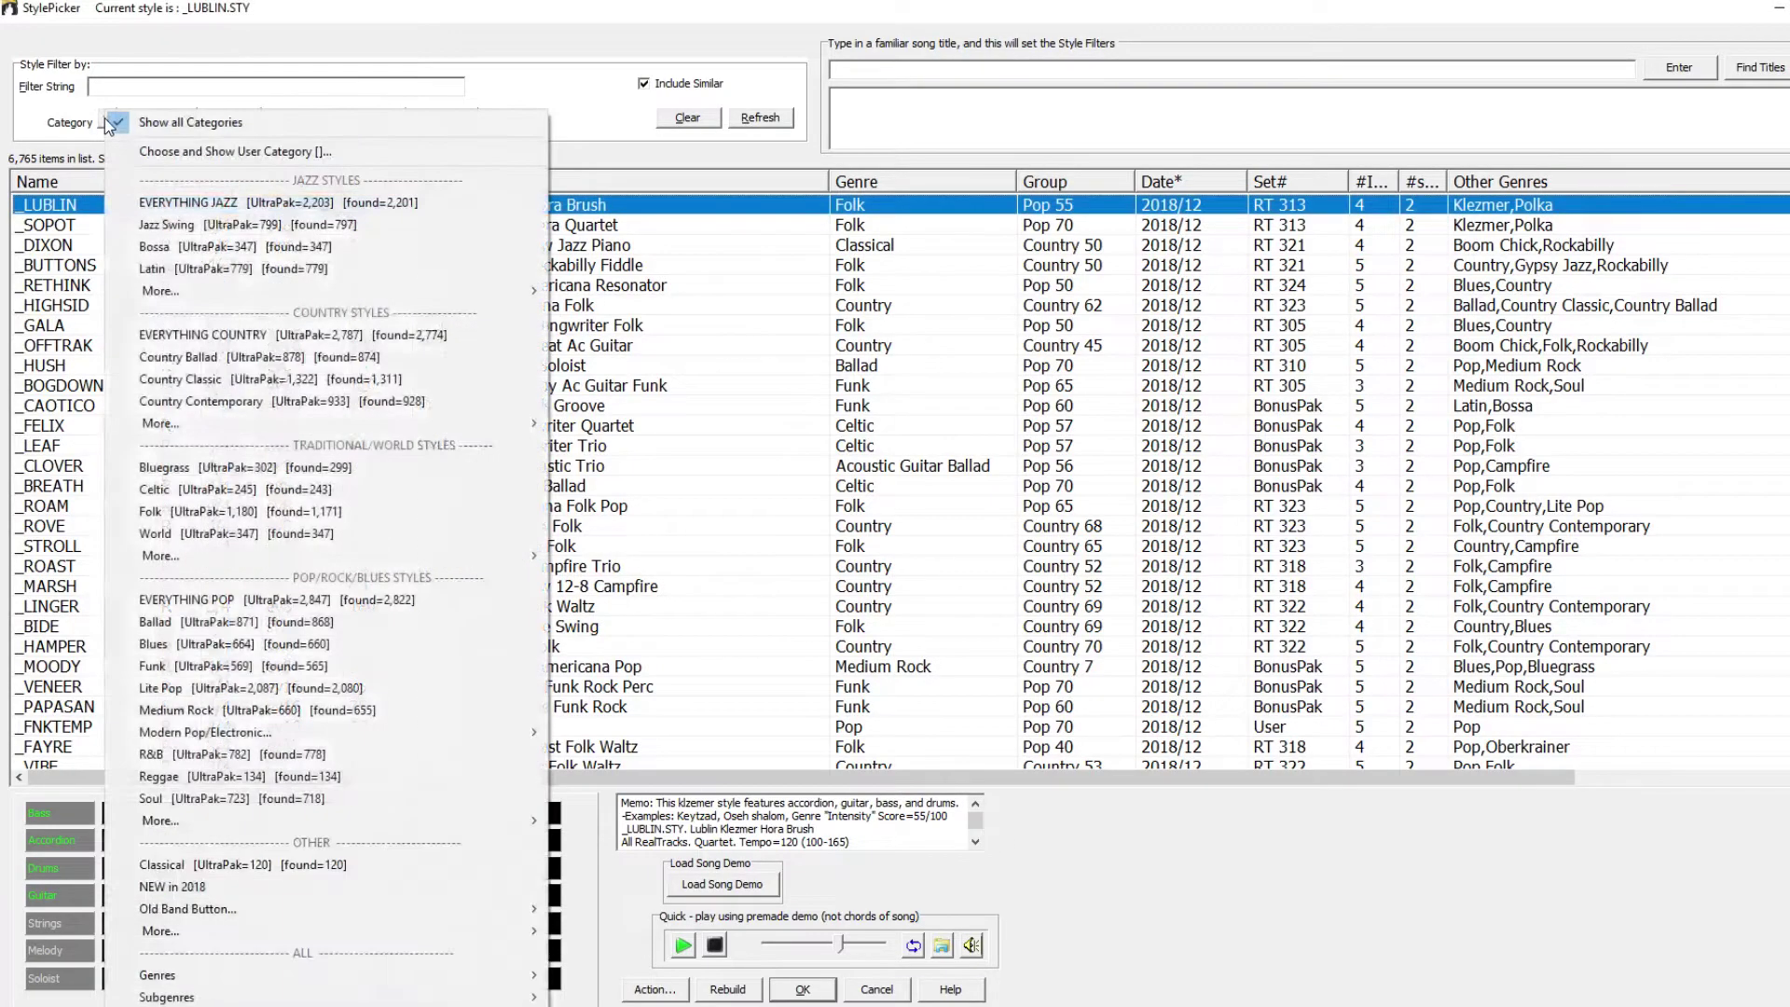
click(177, 199)
Audition the _MISTNYC, _RAINNYC and _TRAVEL styles in the jazz list.
click(110, 707)
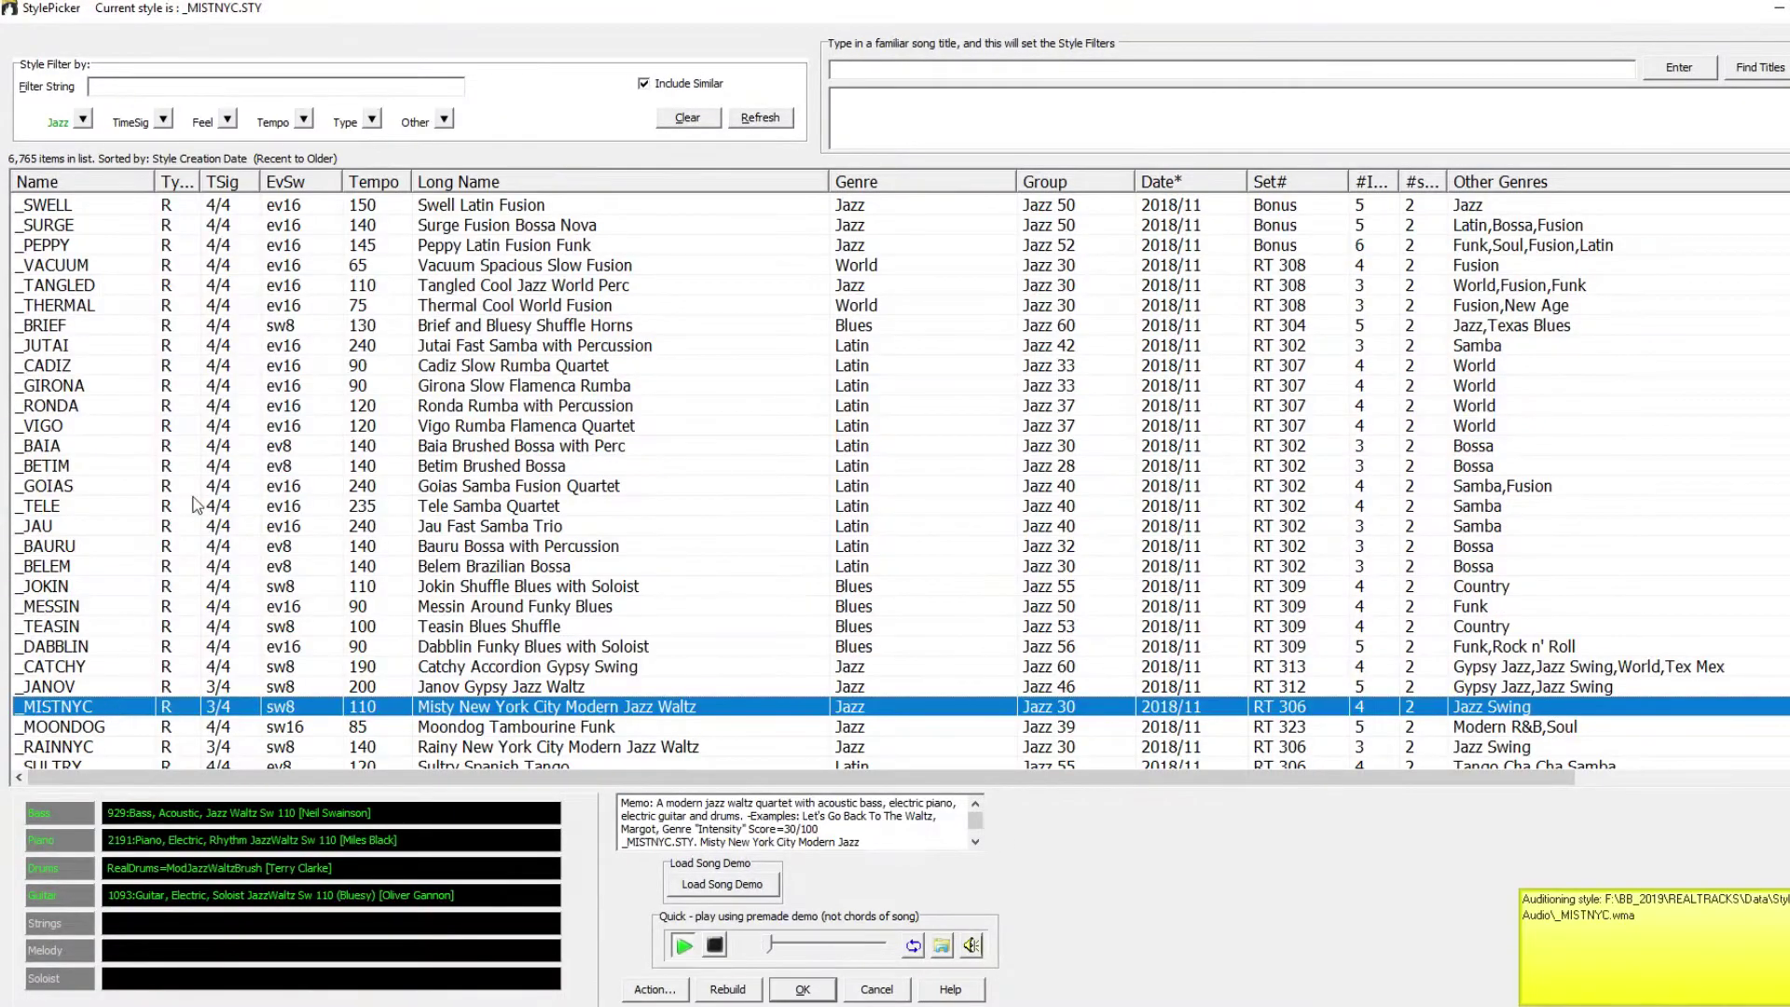
scroll(207, 494, down, 2)
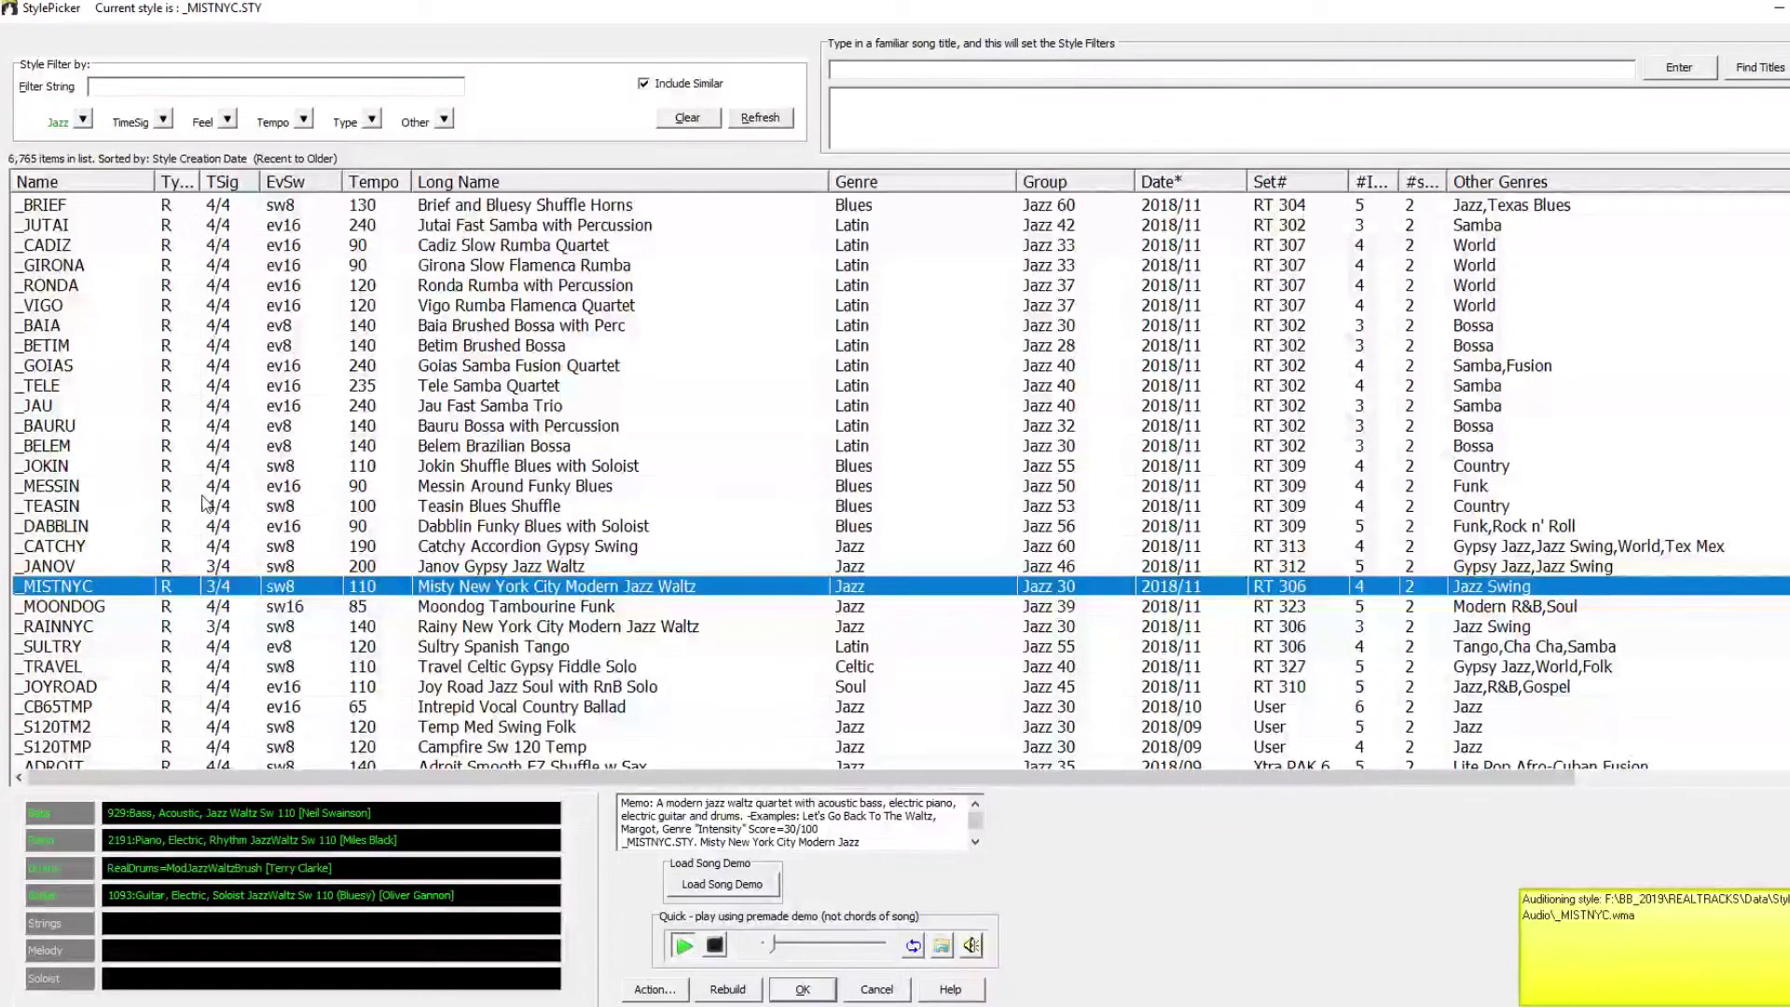
scroll(148, 539, down, 1)
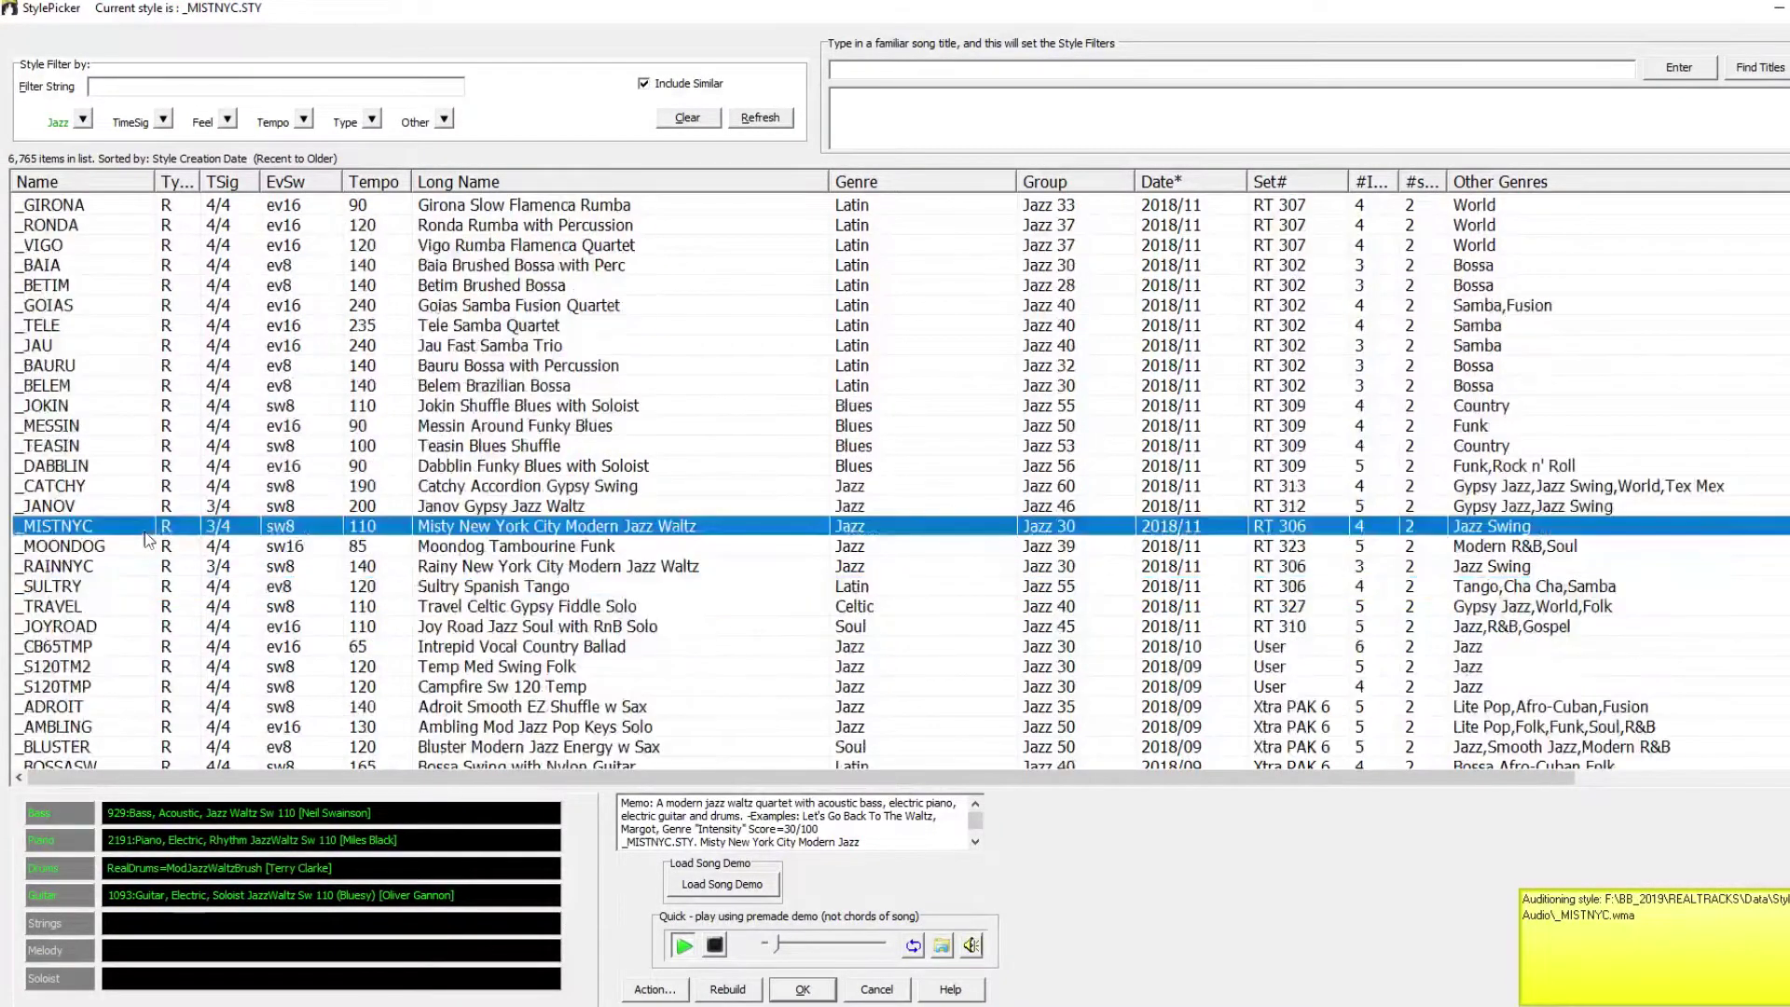
click(93, 567)
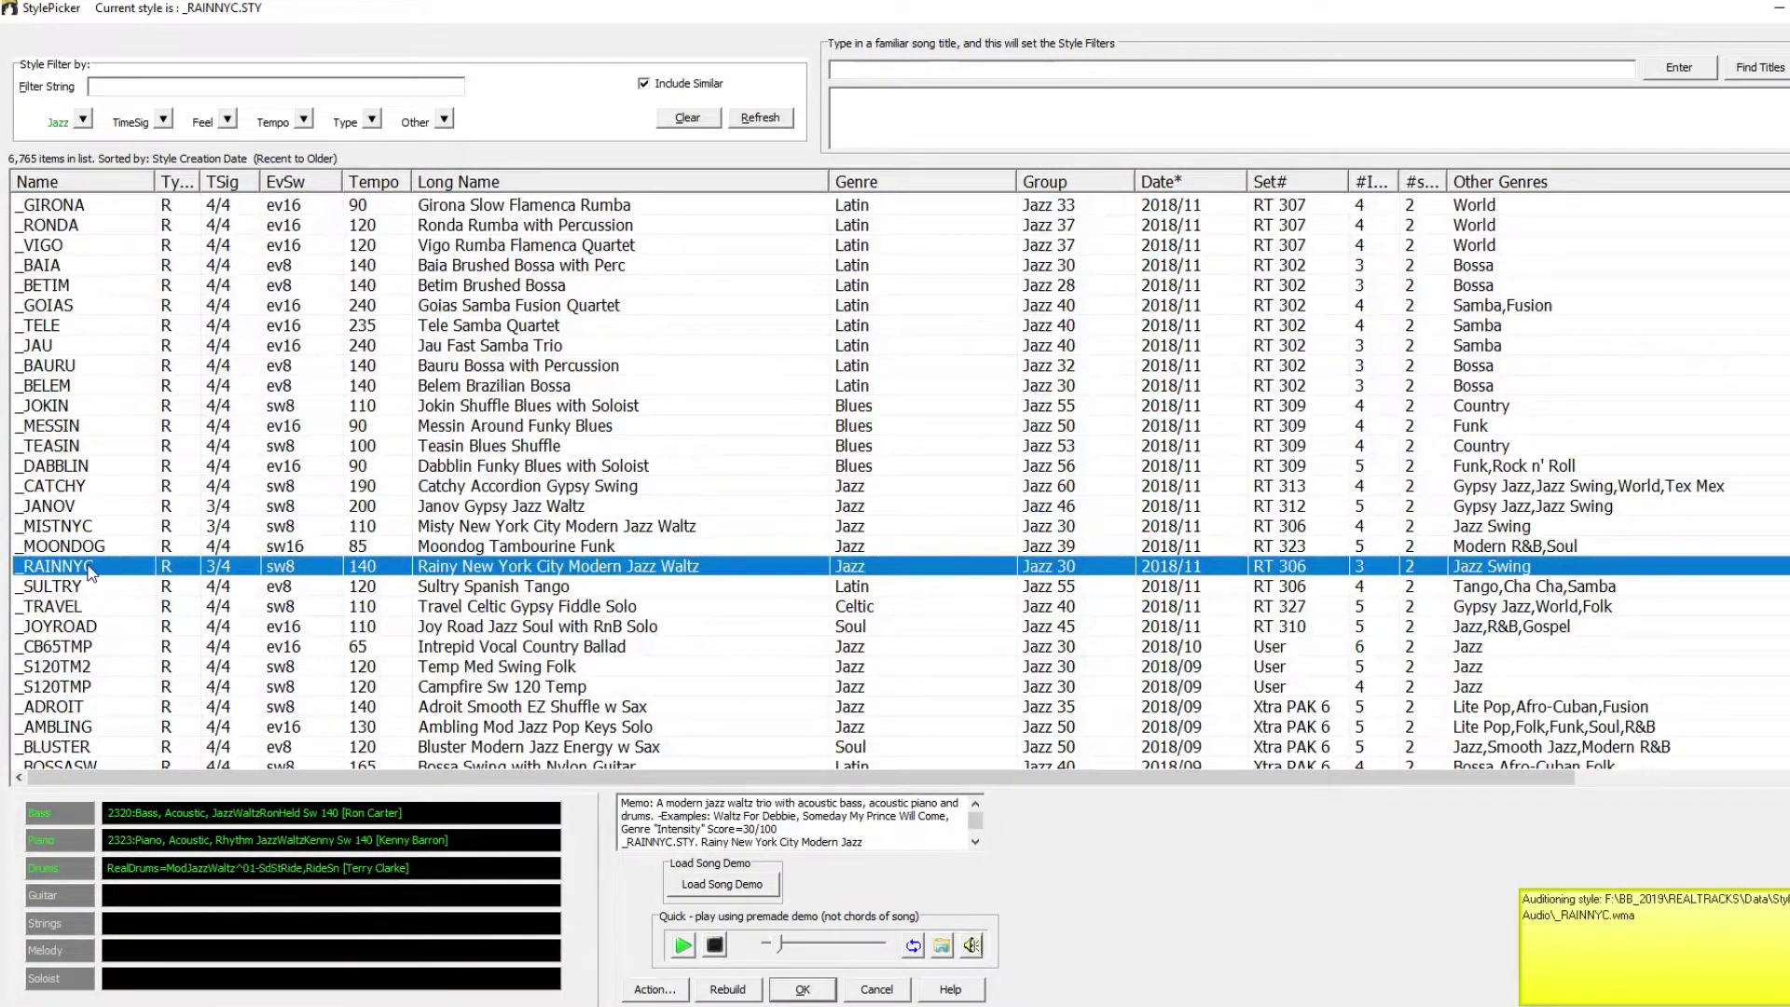
scroll(235, 430, down, 1)
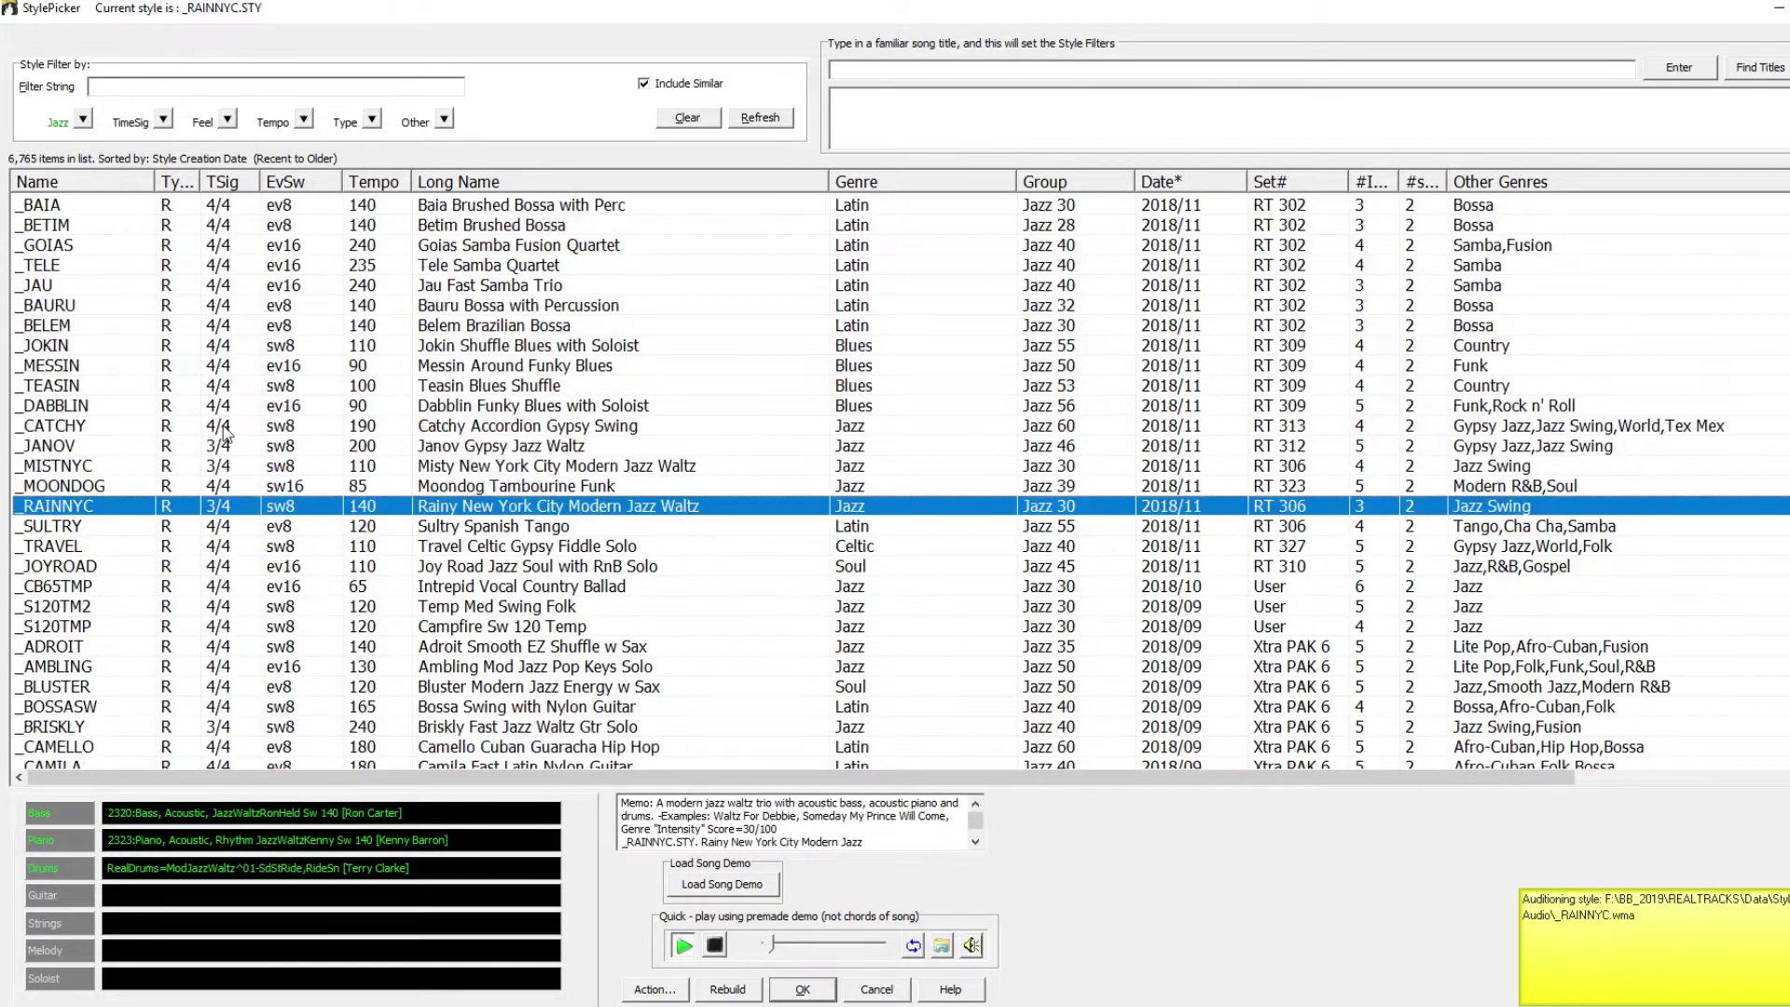
scroll(224, 434, down, 1)
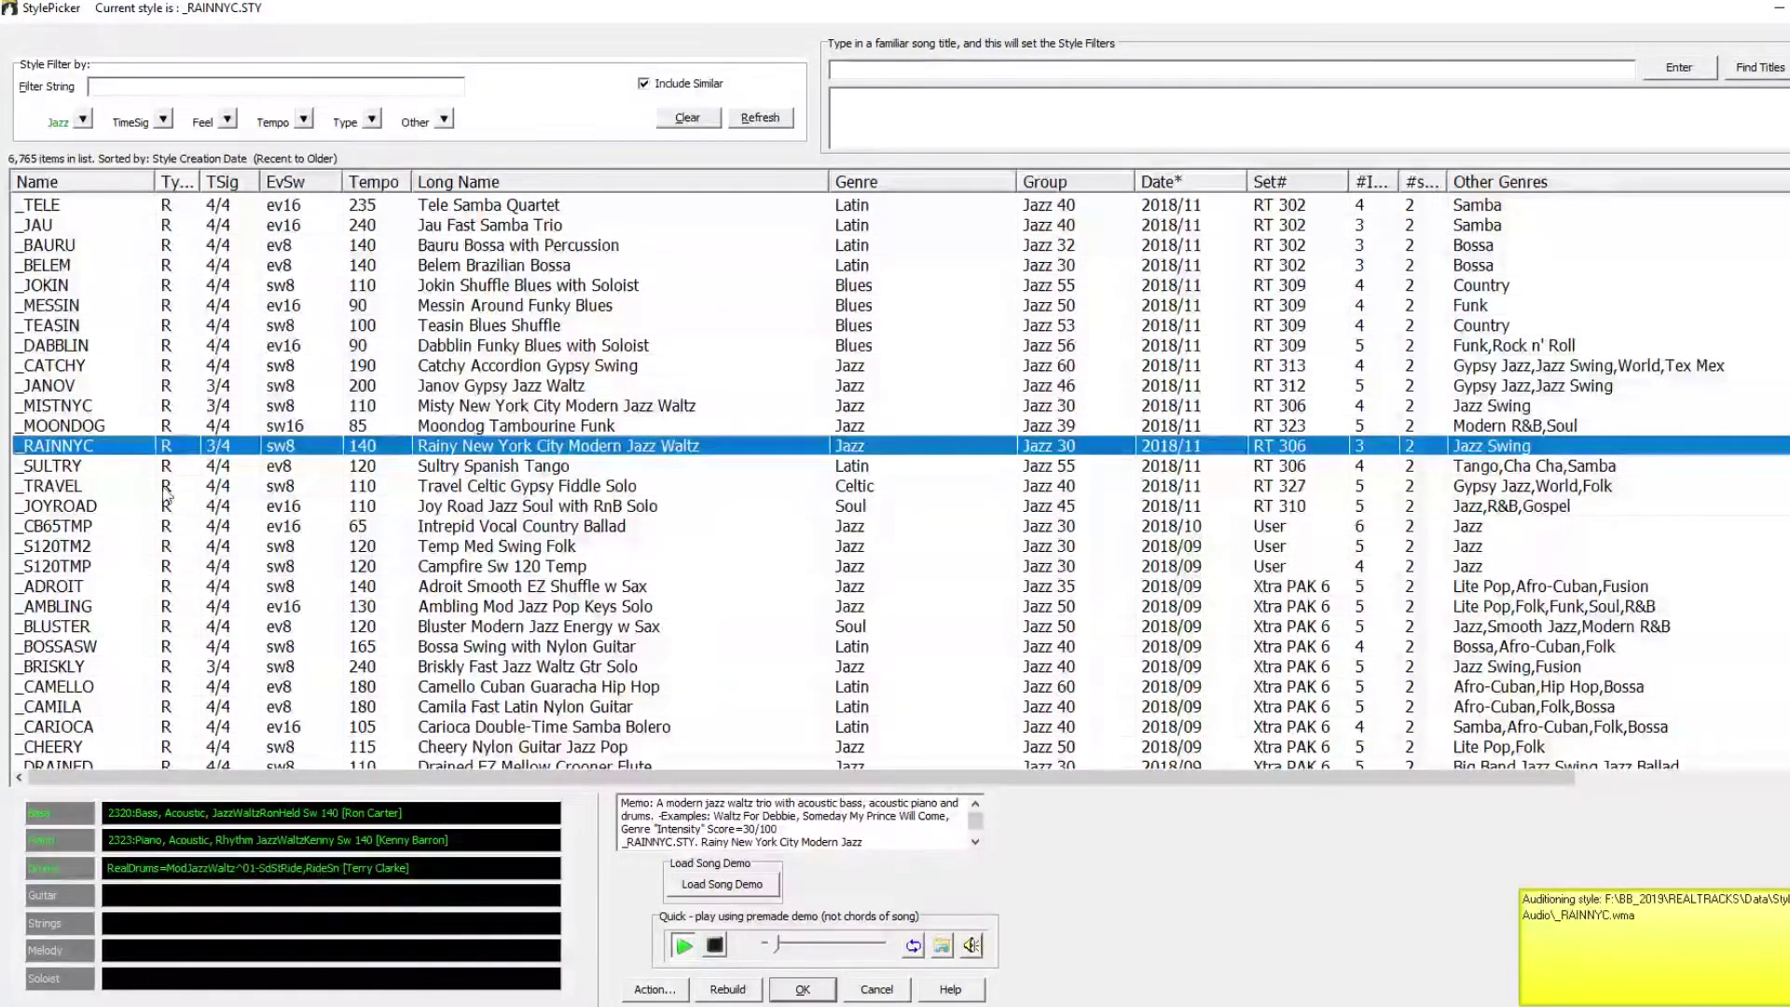
click(87, 491)
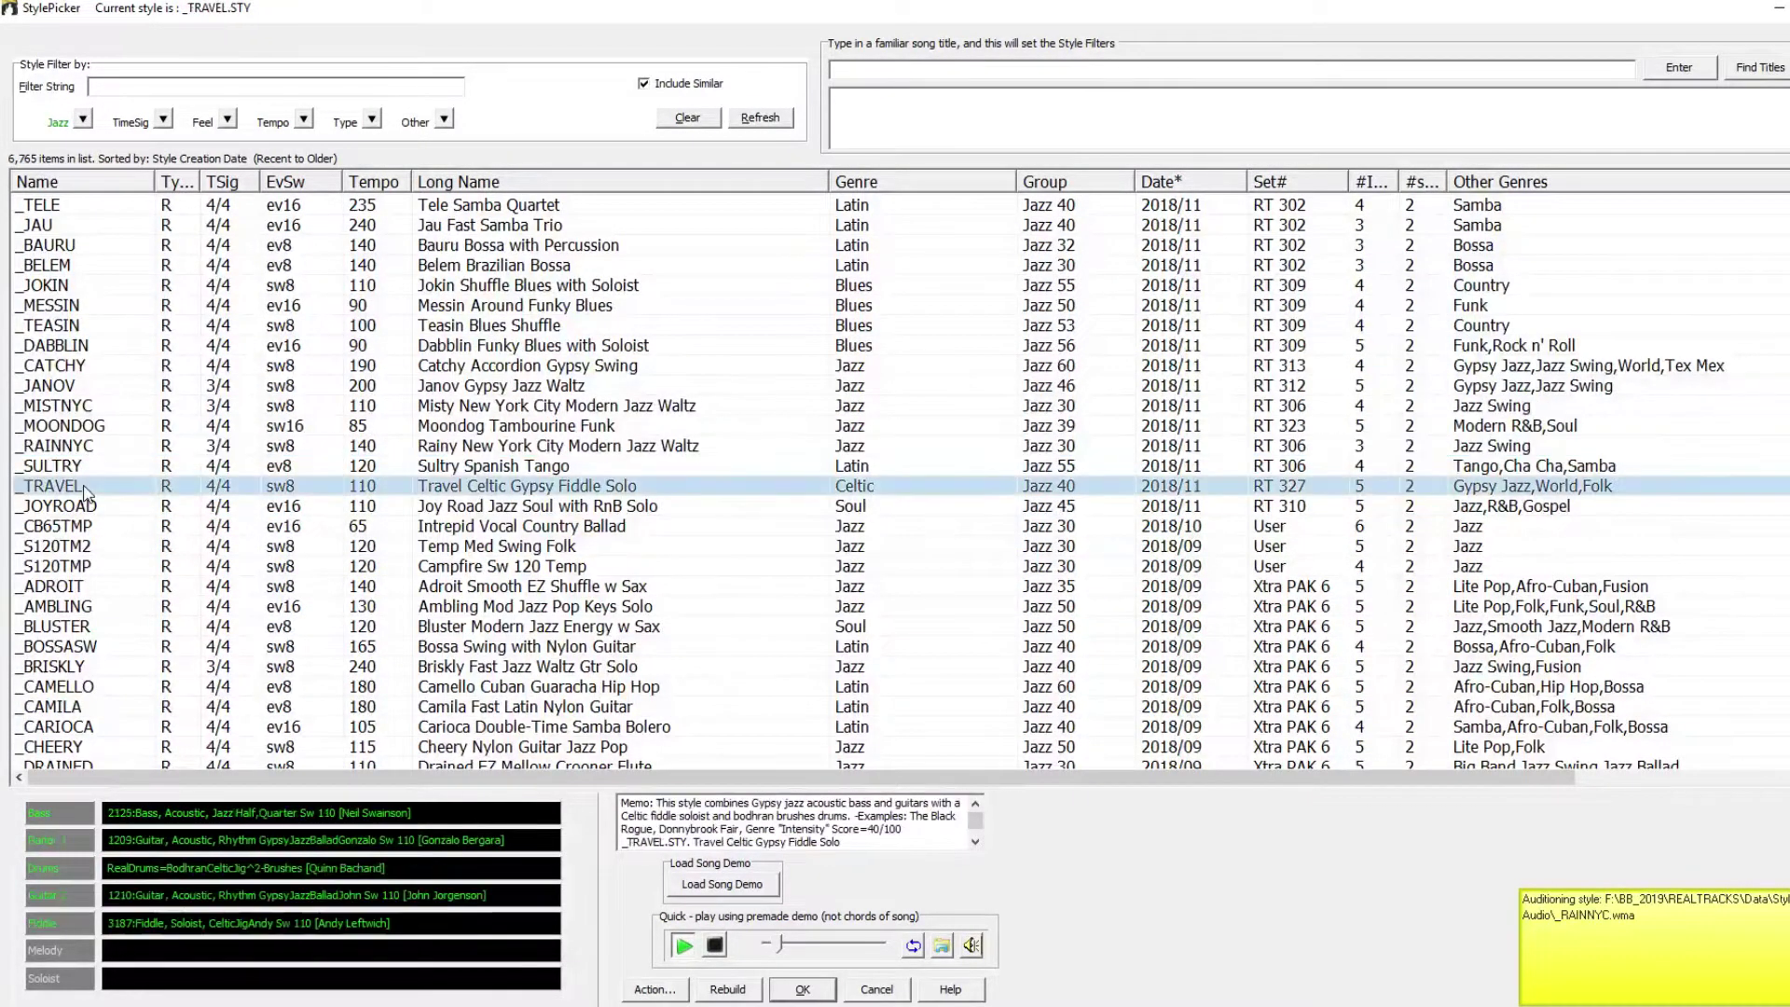
Audition the _IGUAZU+ and _RAPIDLY styles further down the jazz list and continue browsing past them.
scroll(159, 472, down, 1)
scroll(158, 474, down, 4)
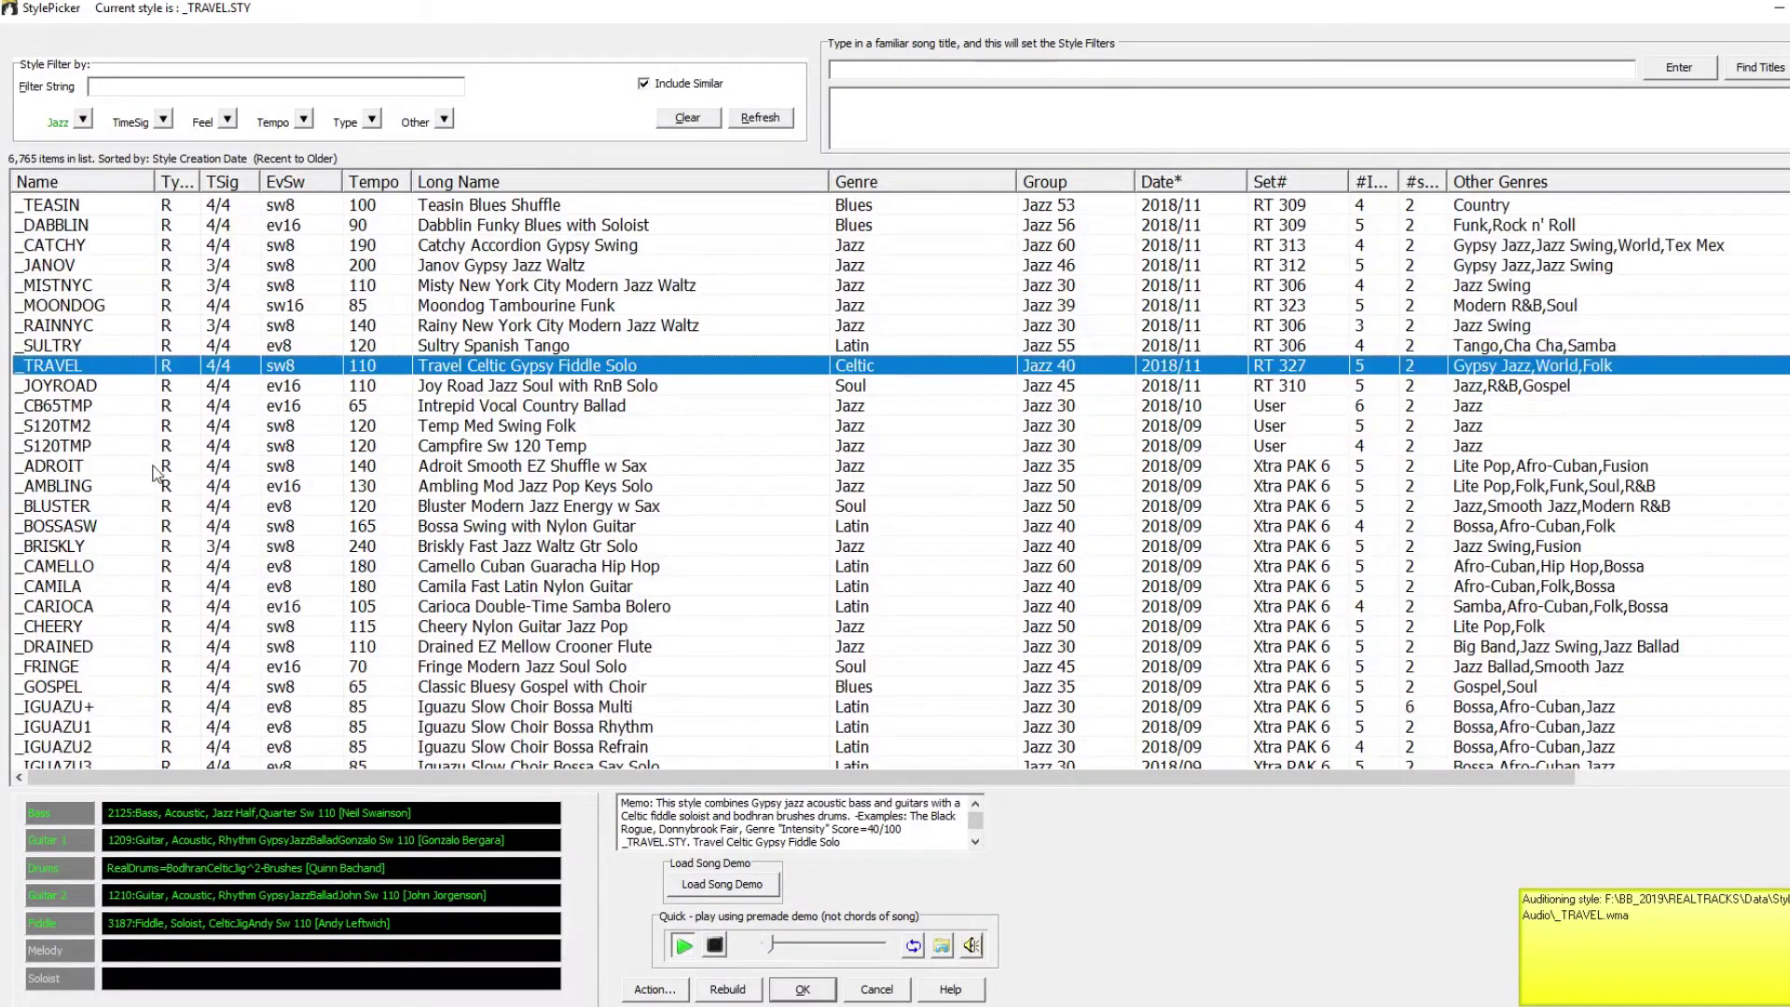
scroll(153, 477, down, 1)
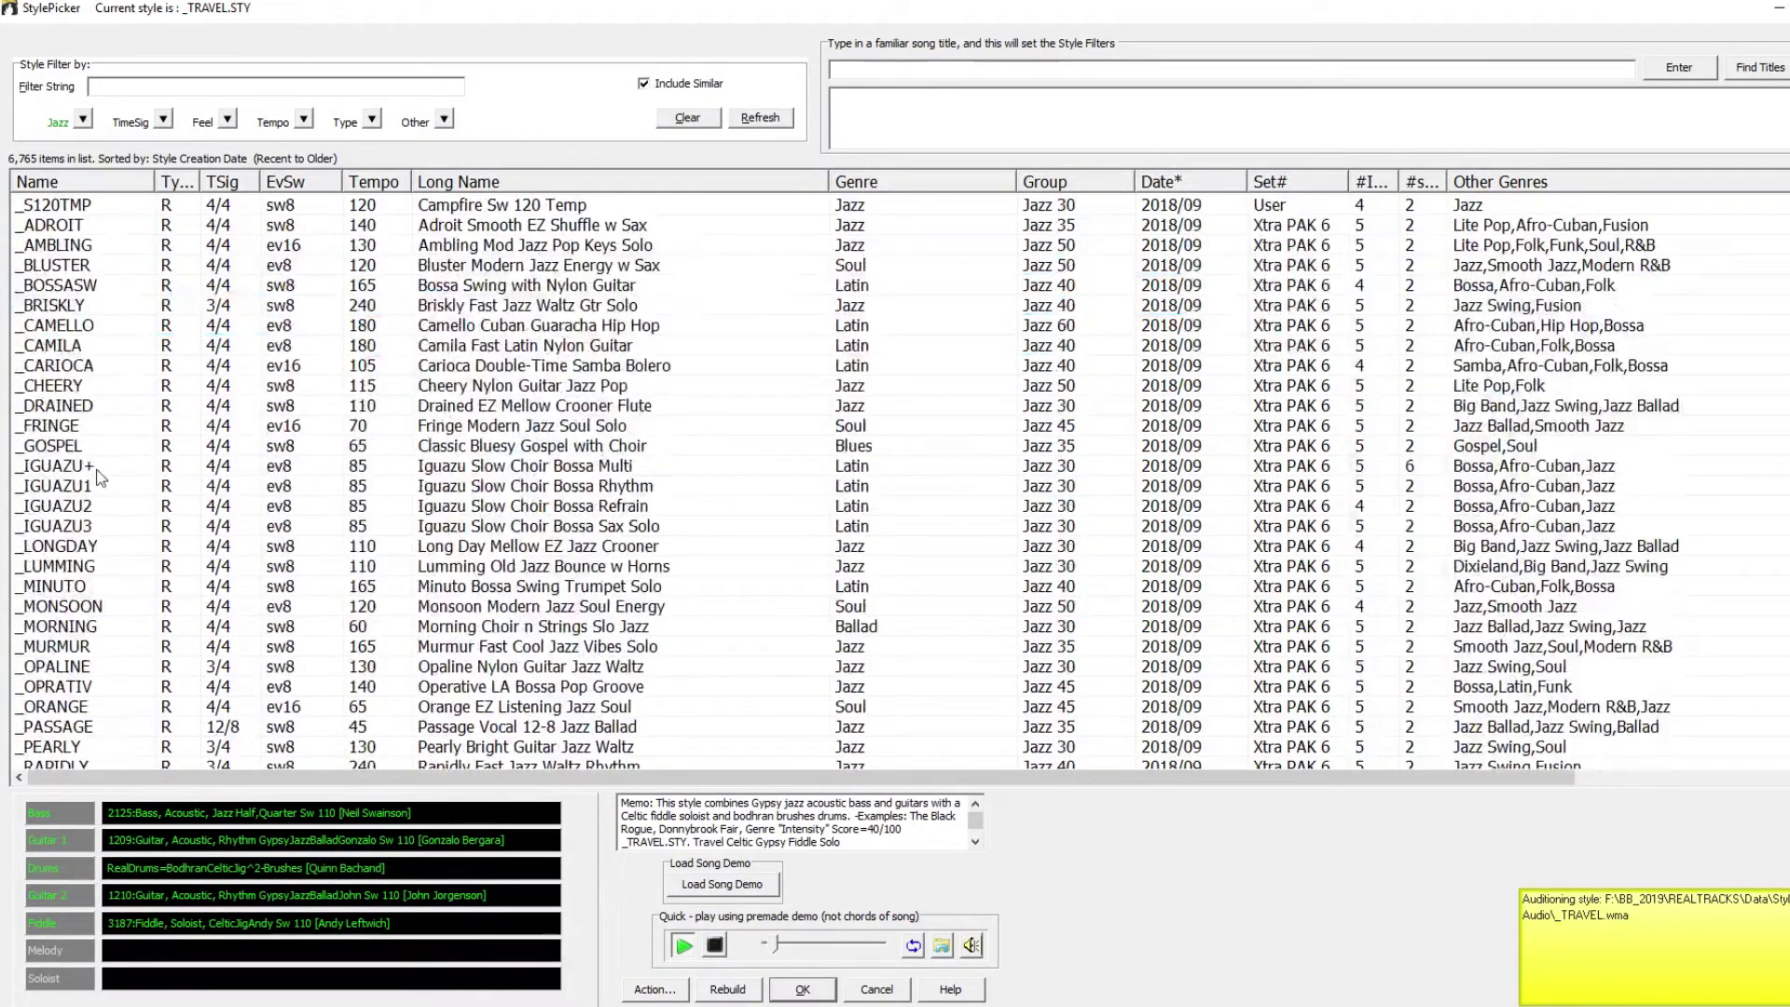
click(97, 467)
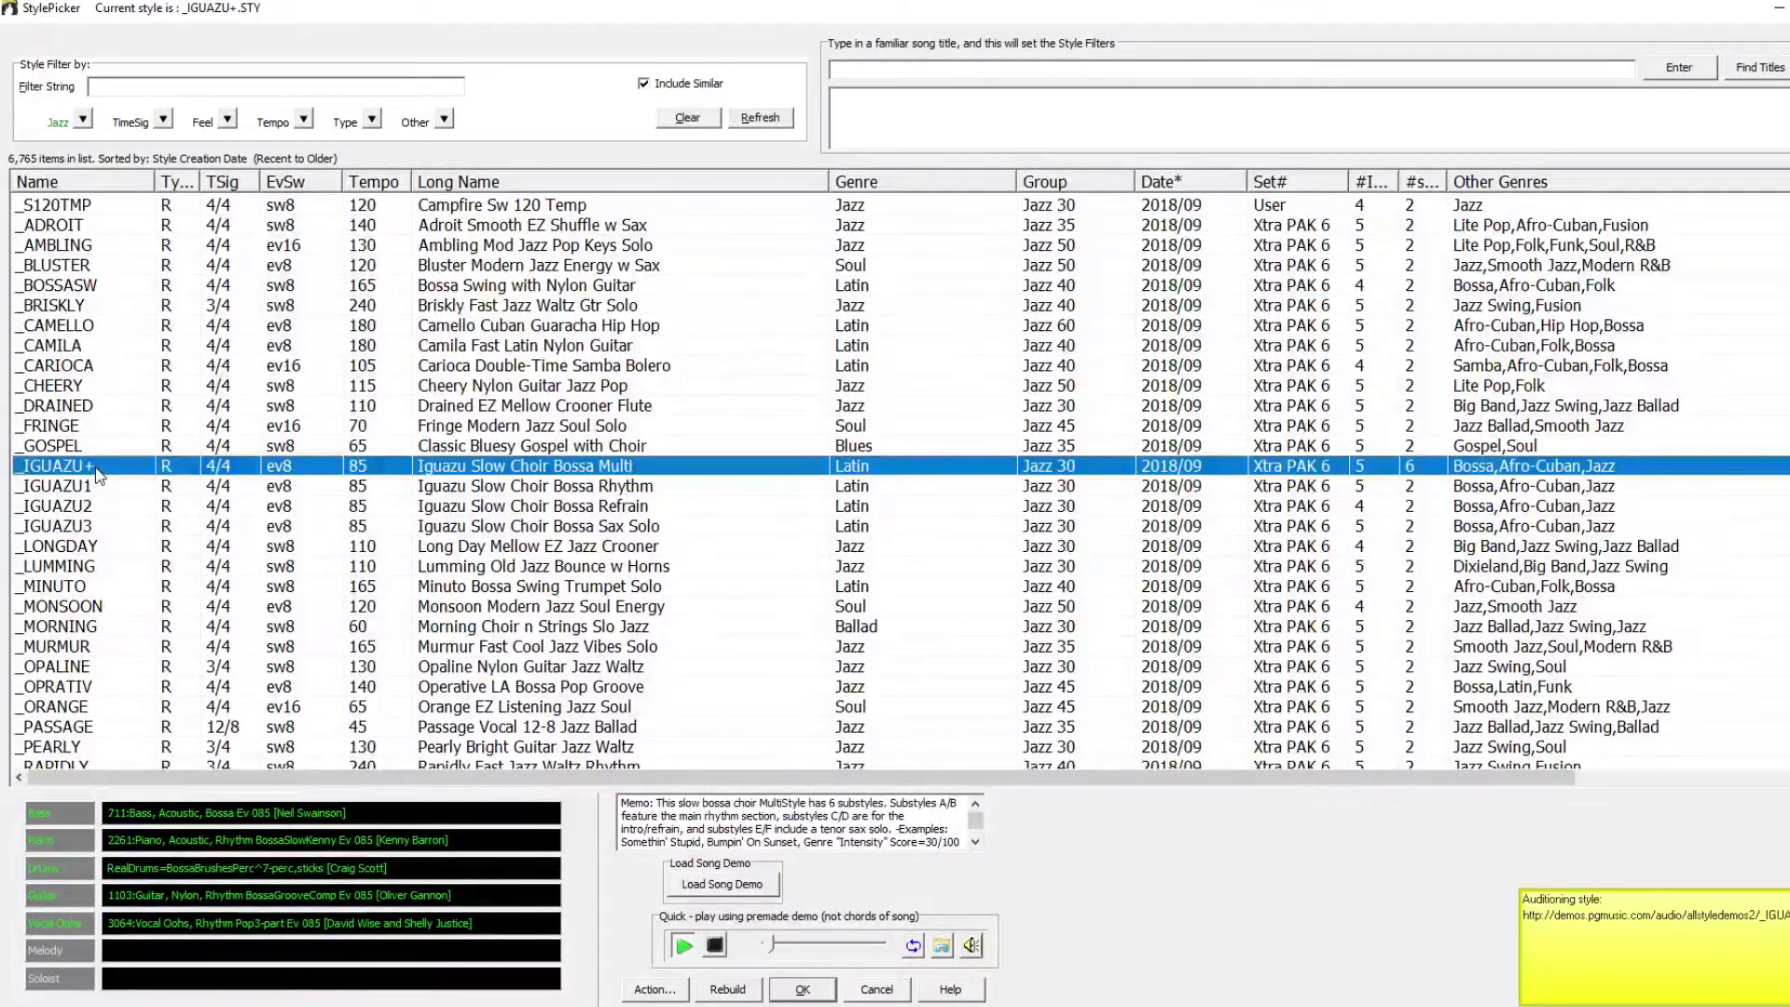
scroll(102, 584, down, 1)
scroll(103, 583, down, 2)
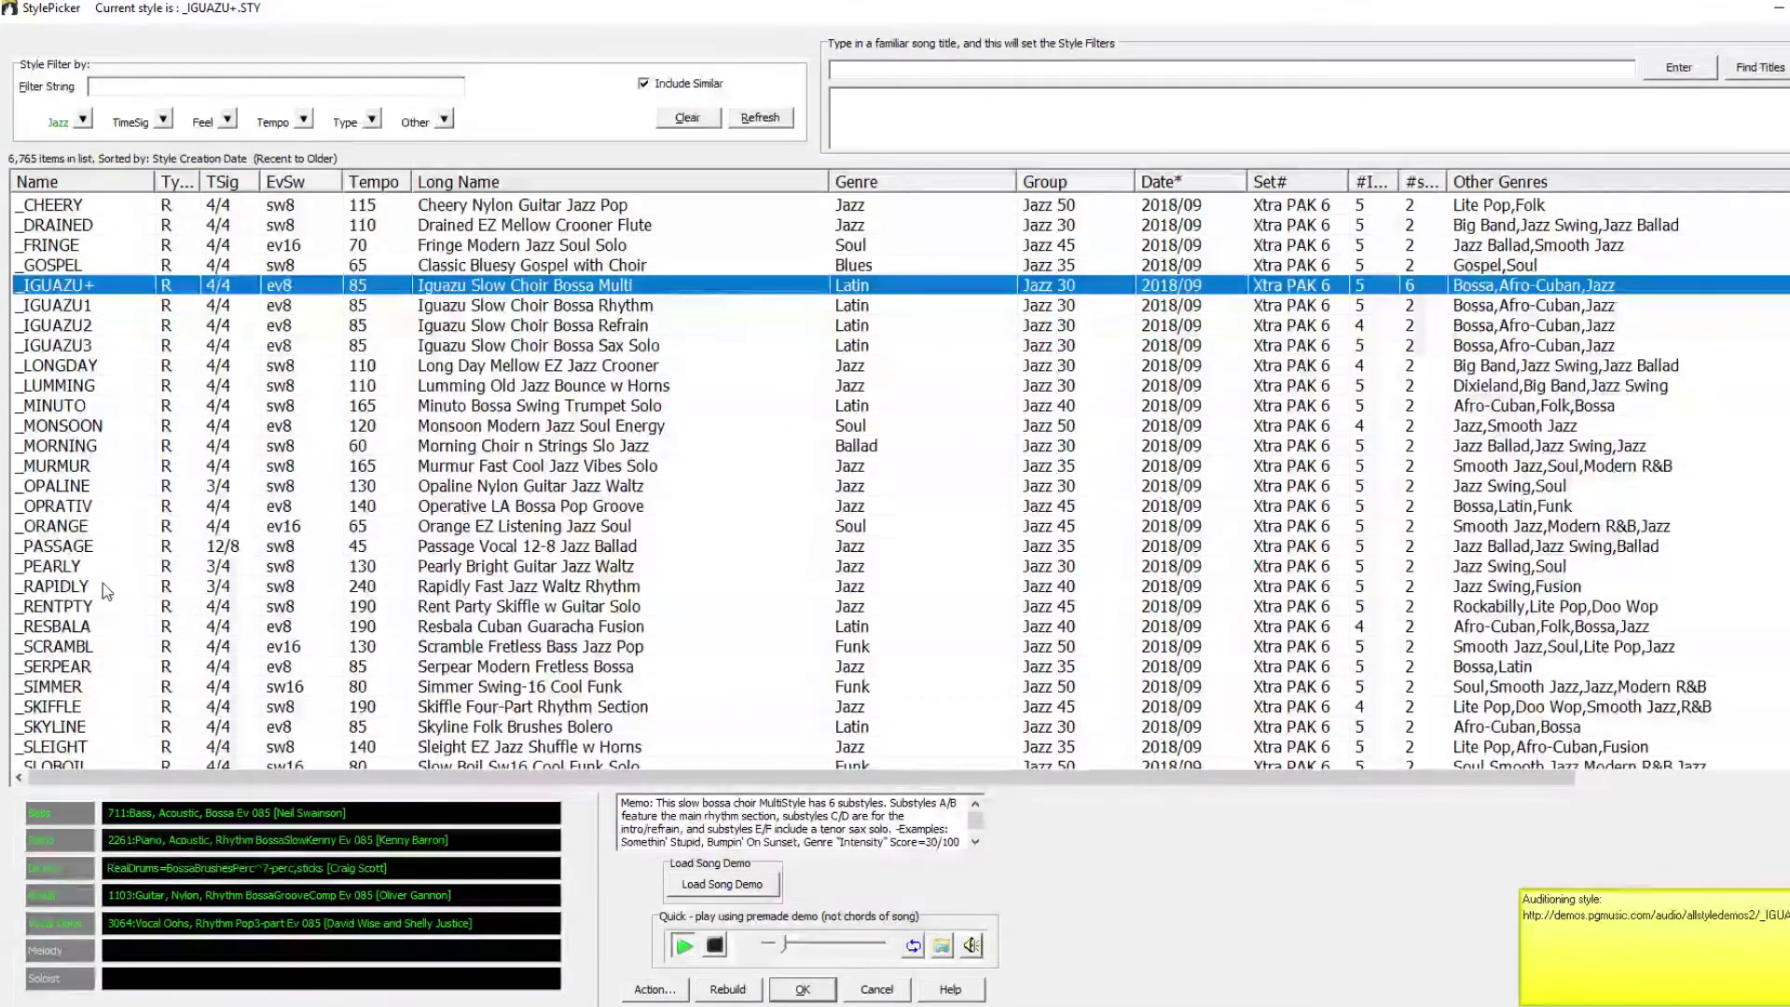
click(103, 585)
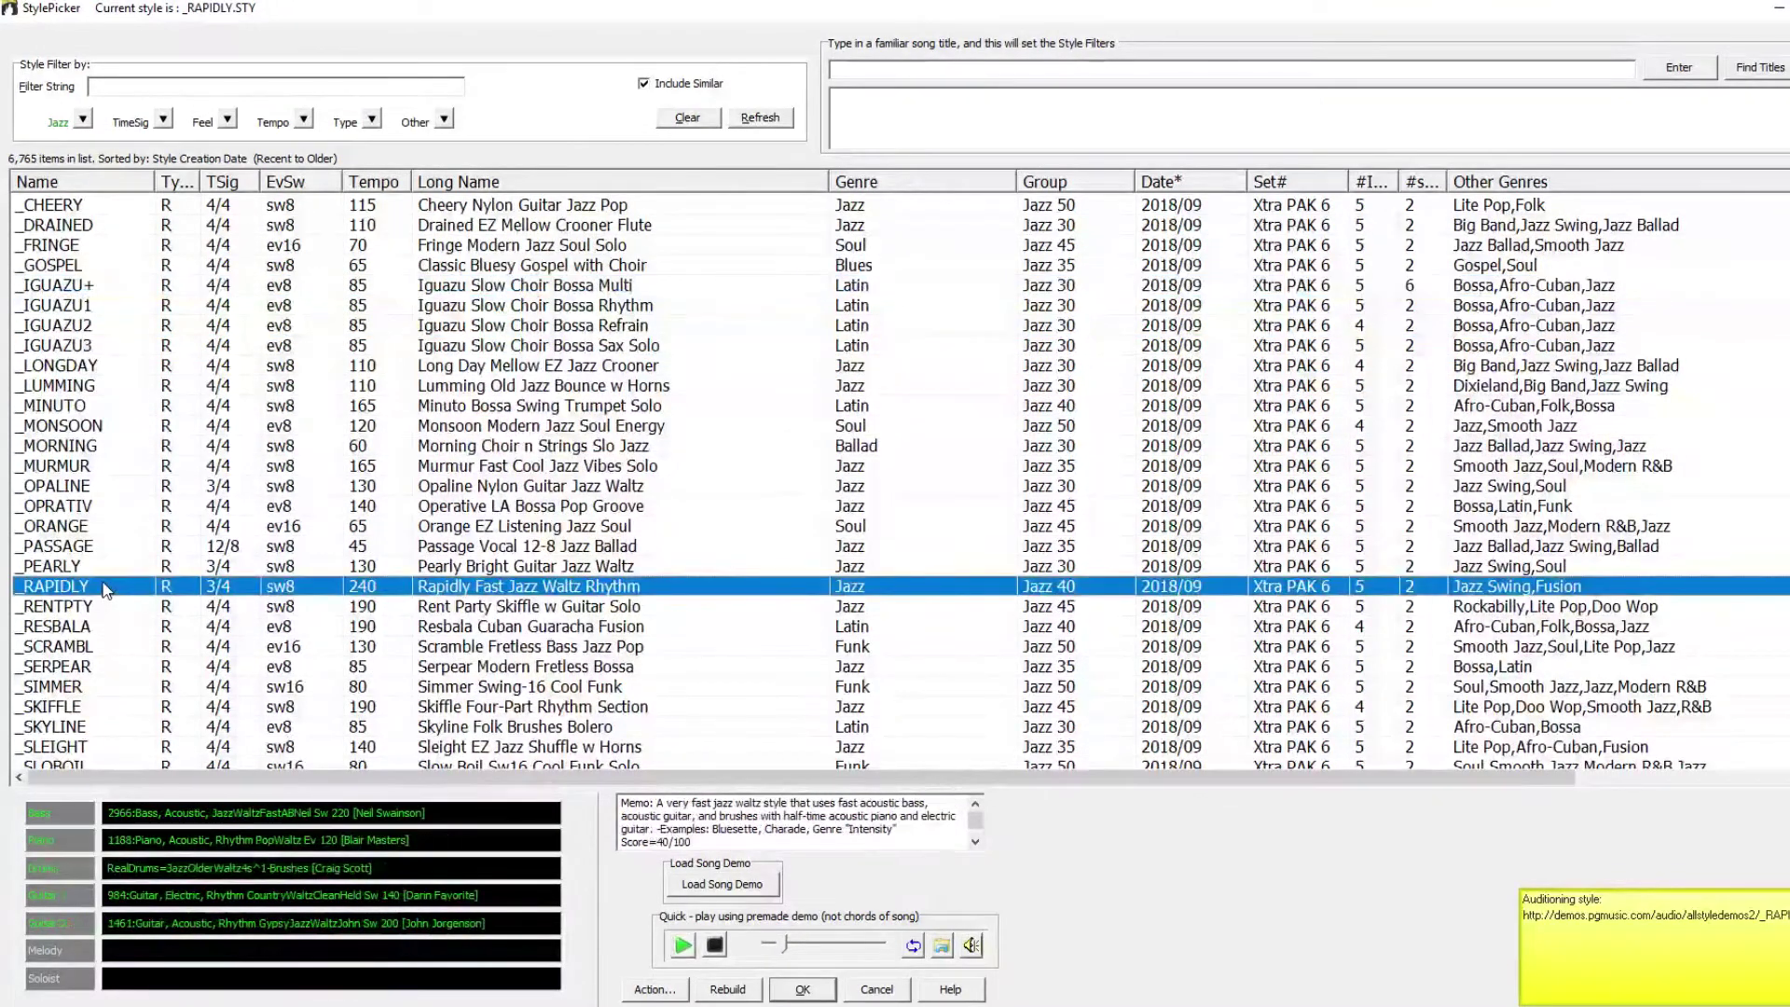
scroll(147, 504, down, 2)
scroll(146, 504, down, 2)
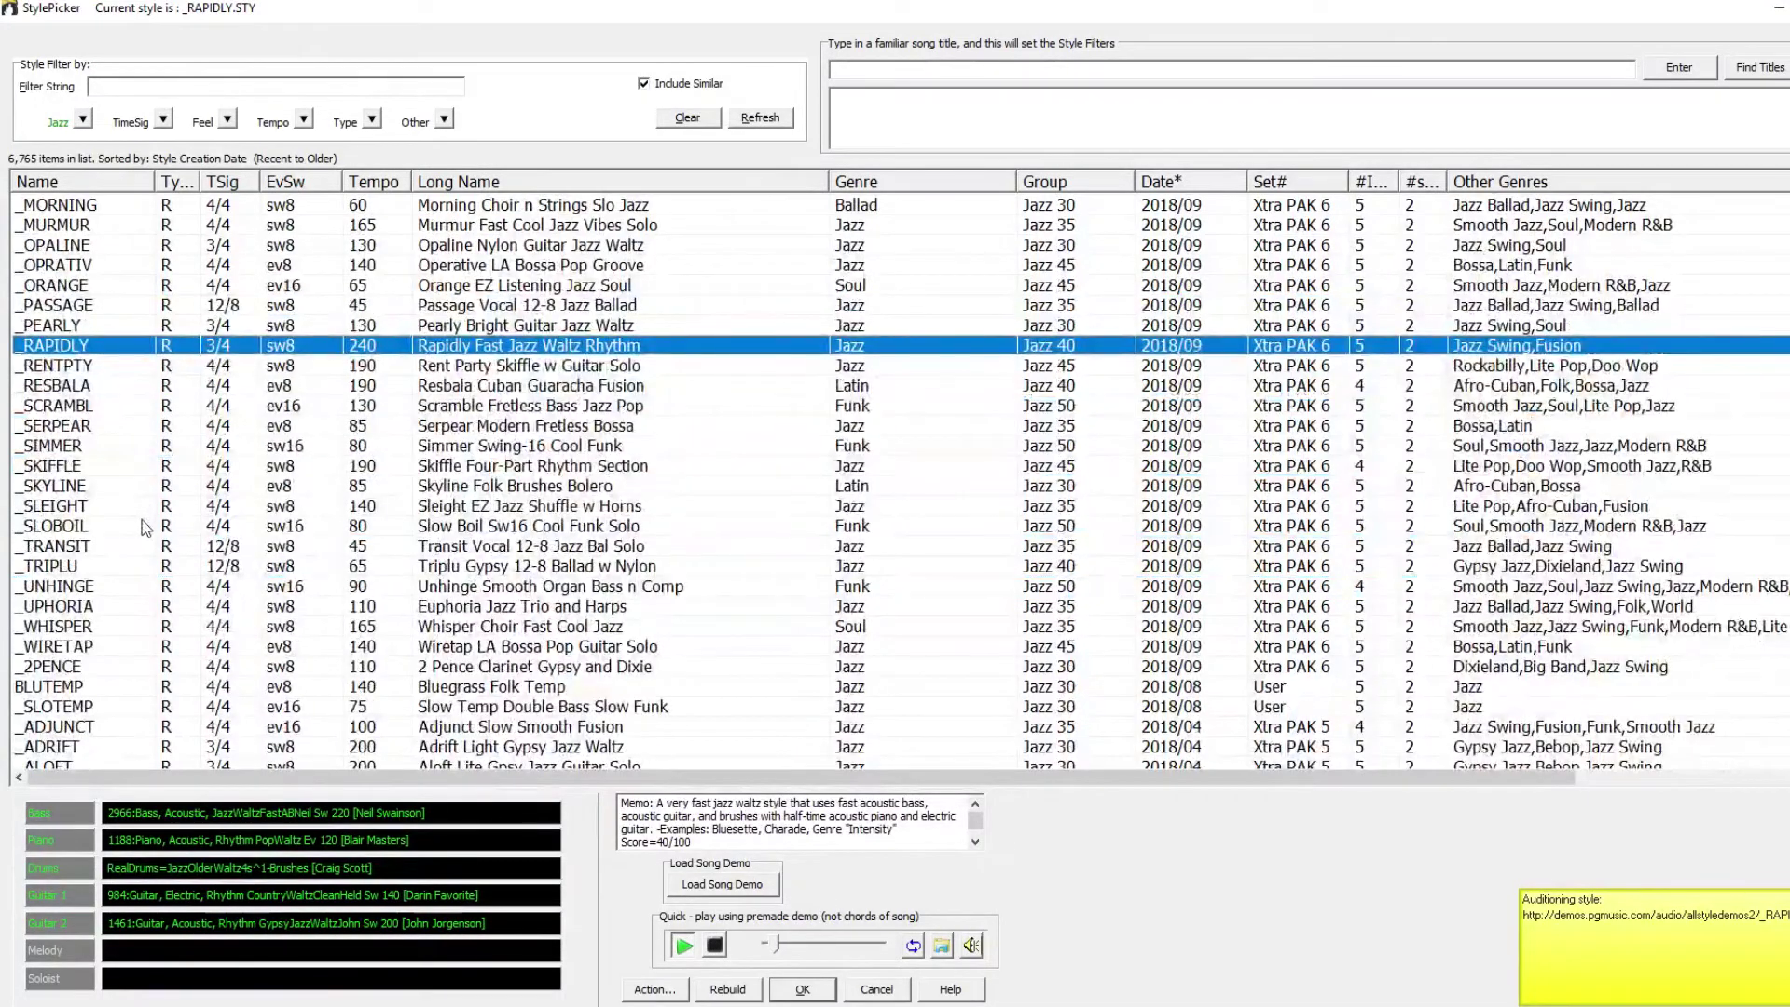
Filter the styles to the Medium Rock category and audition the _TEXASRK style.
click(78, 121)
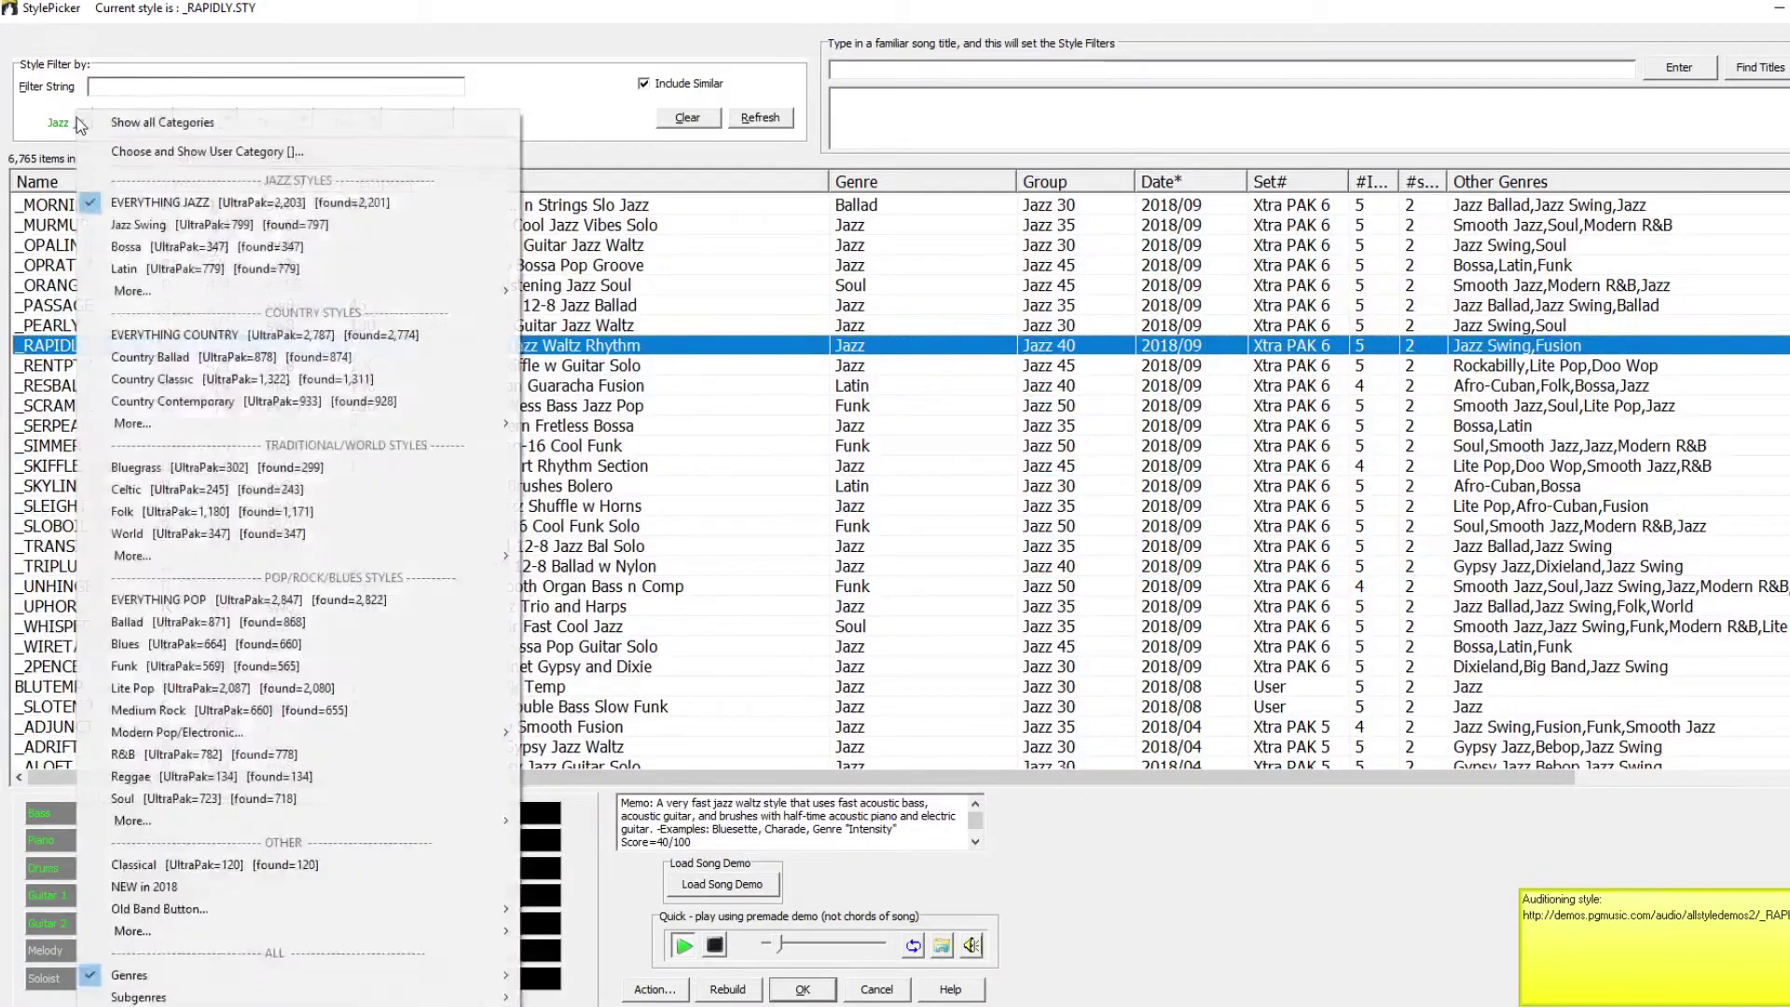
click(237, 711)
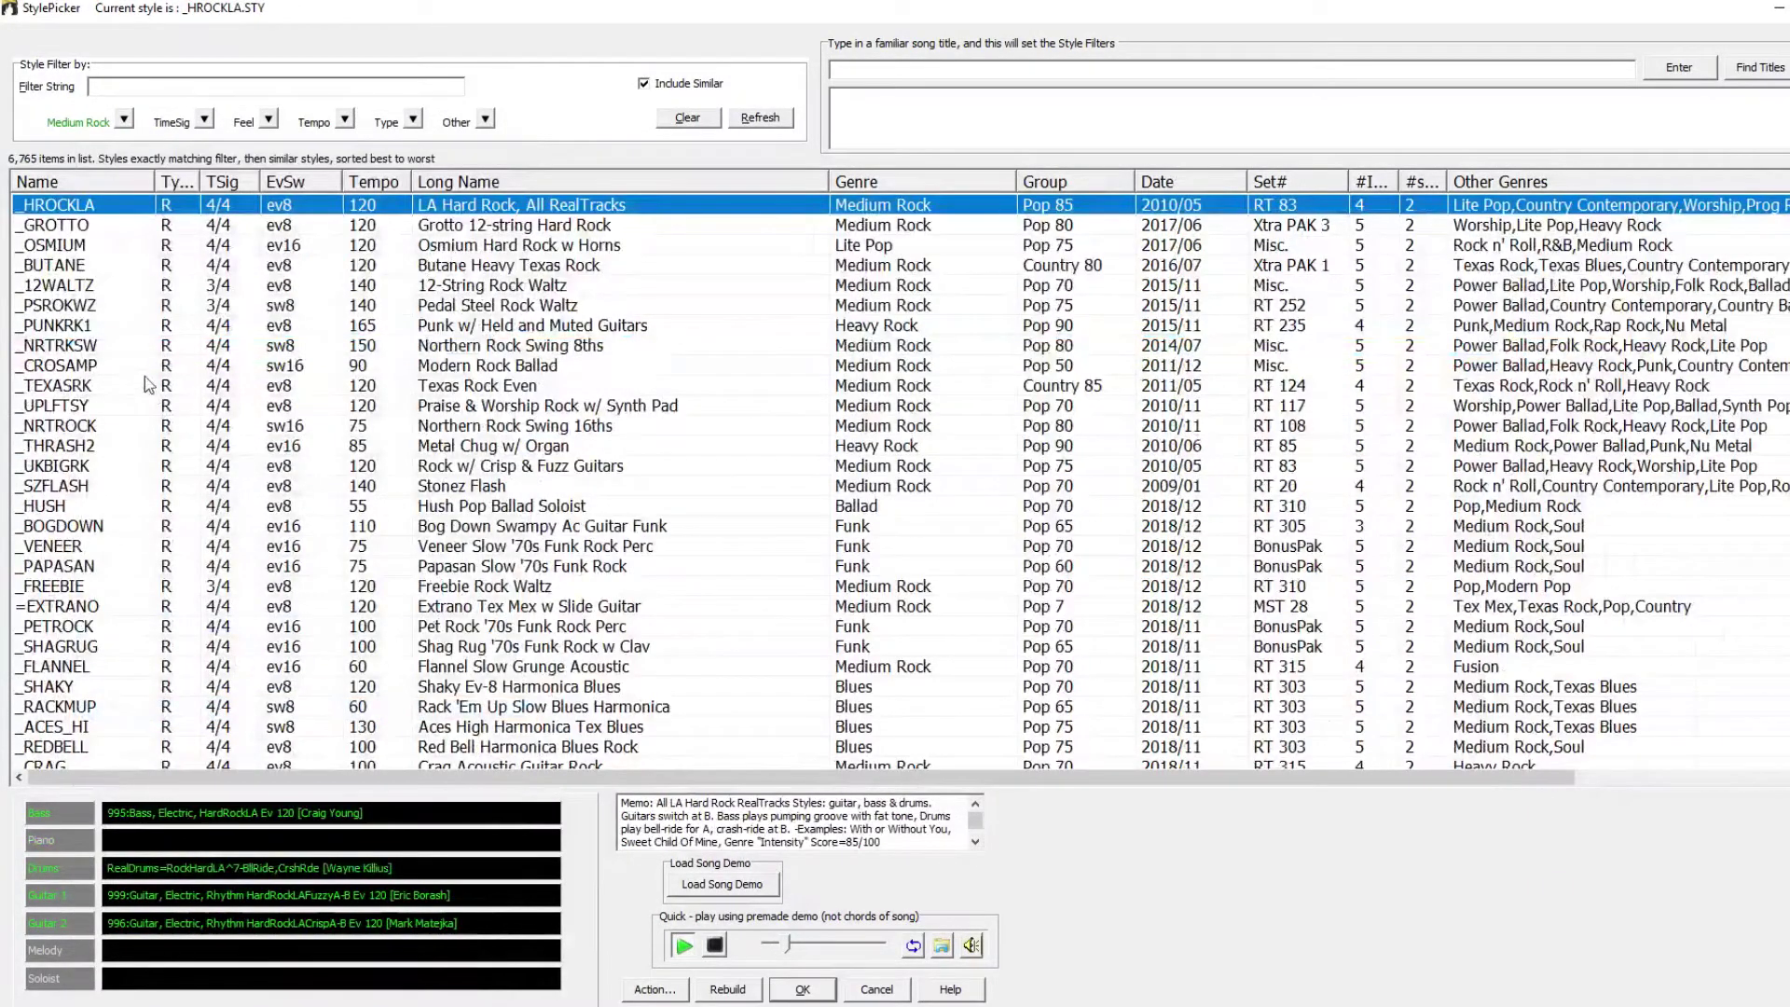
click(59, 390)
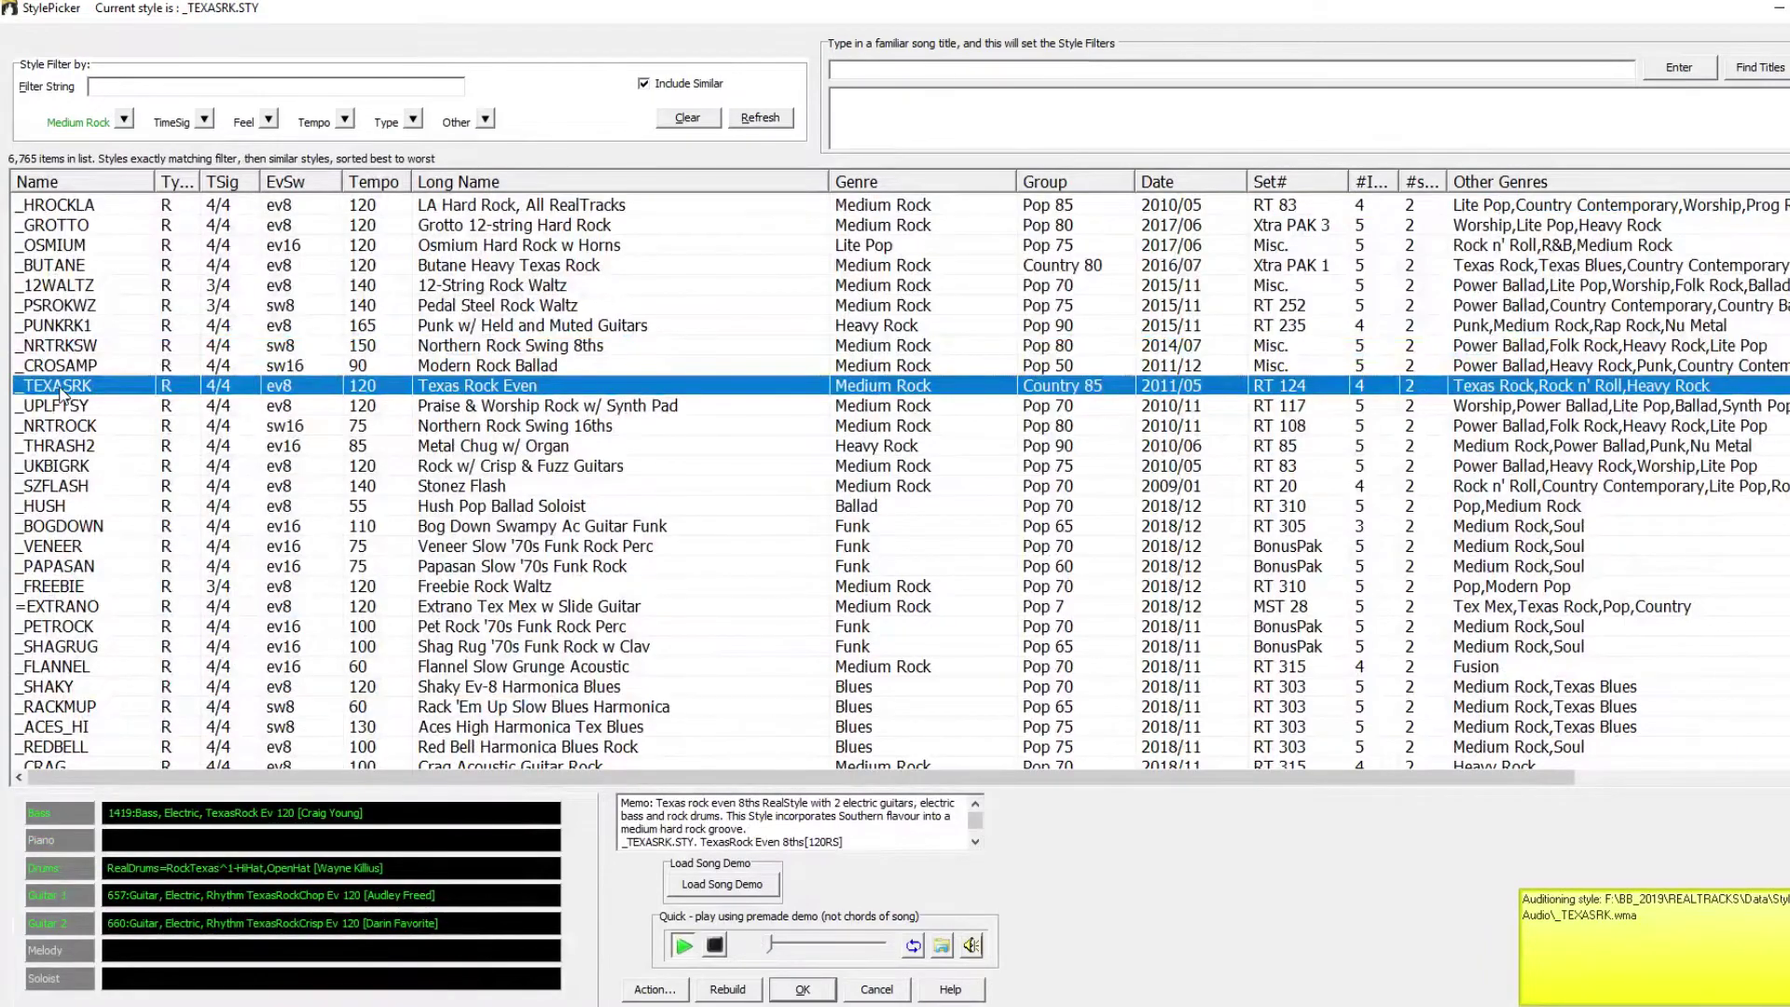
Sort the Medium Rock list by creation date, most recent first, and audition the _REDBELL style.
click(1208, 186)
click(1208, 186)
scroll(900, 485, up, 6)
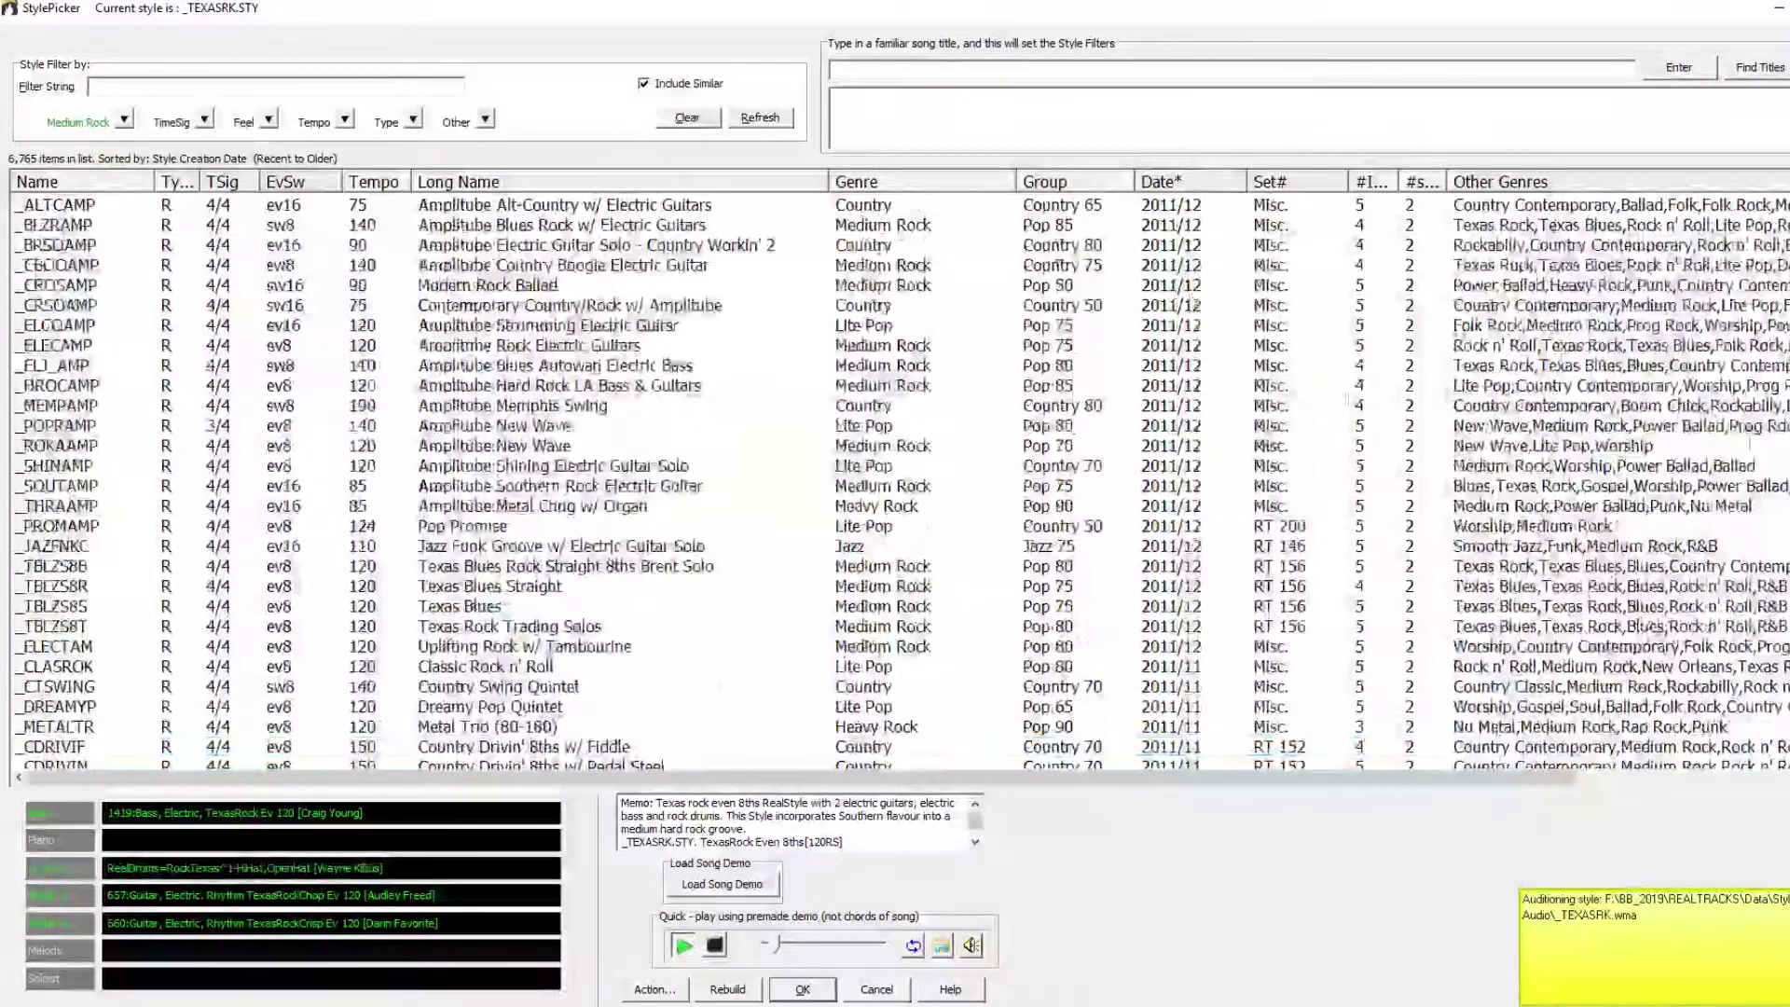
scroll(620, 335, up, 15)
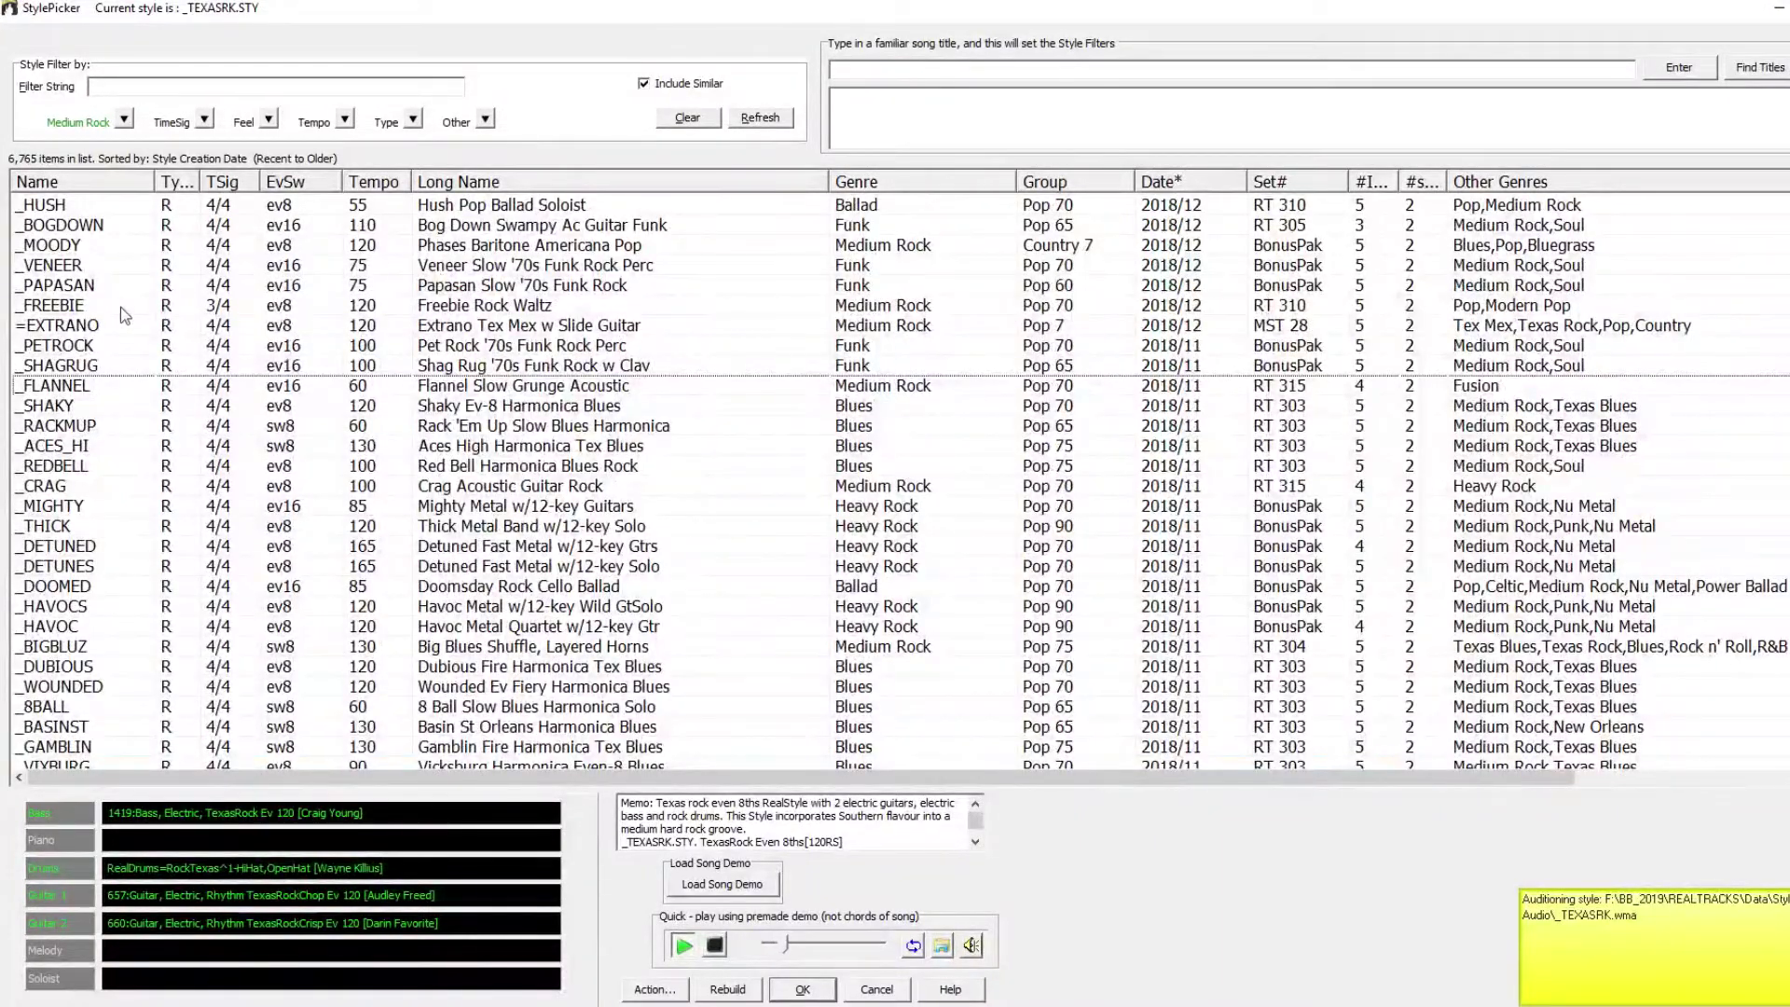
scroll(93, 382, down, 1)
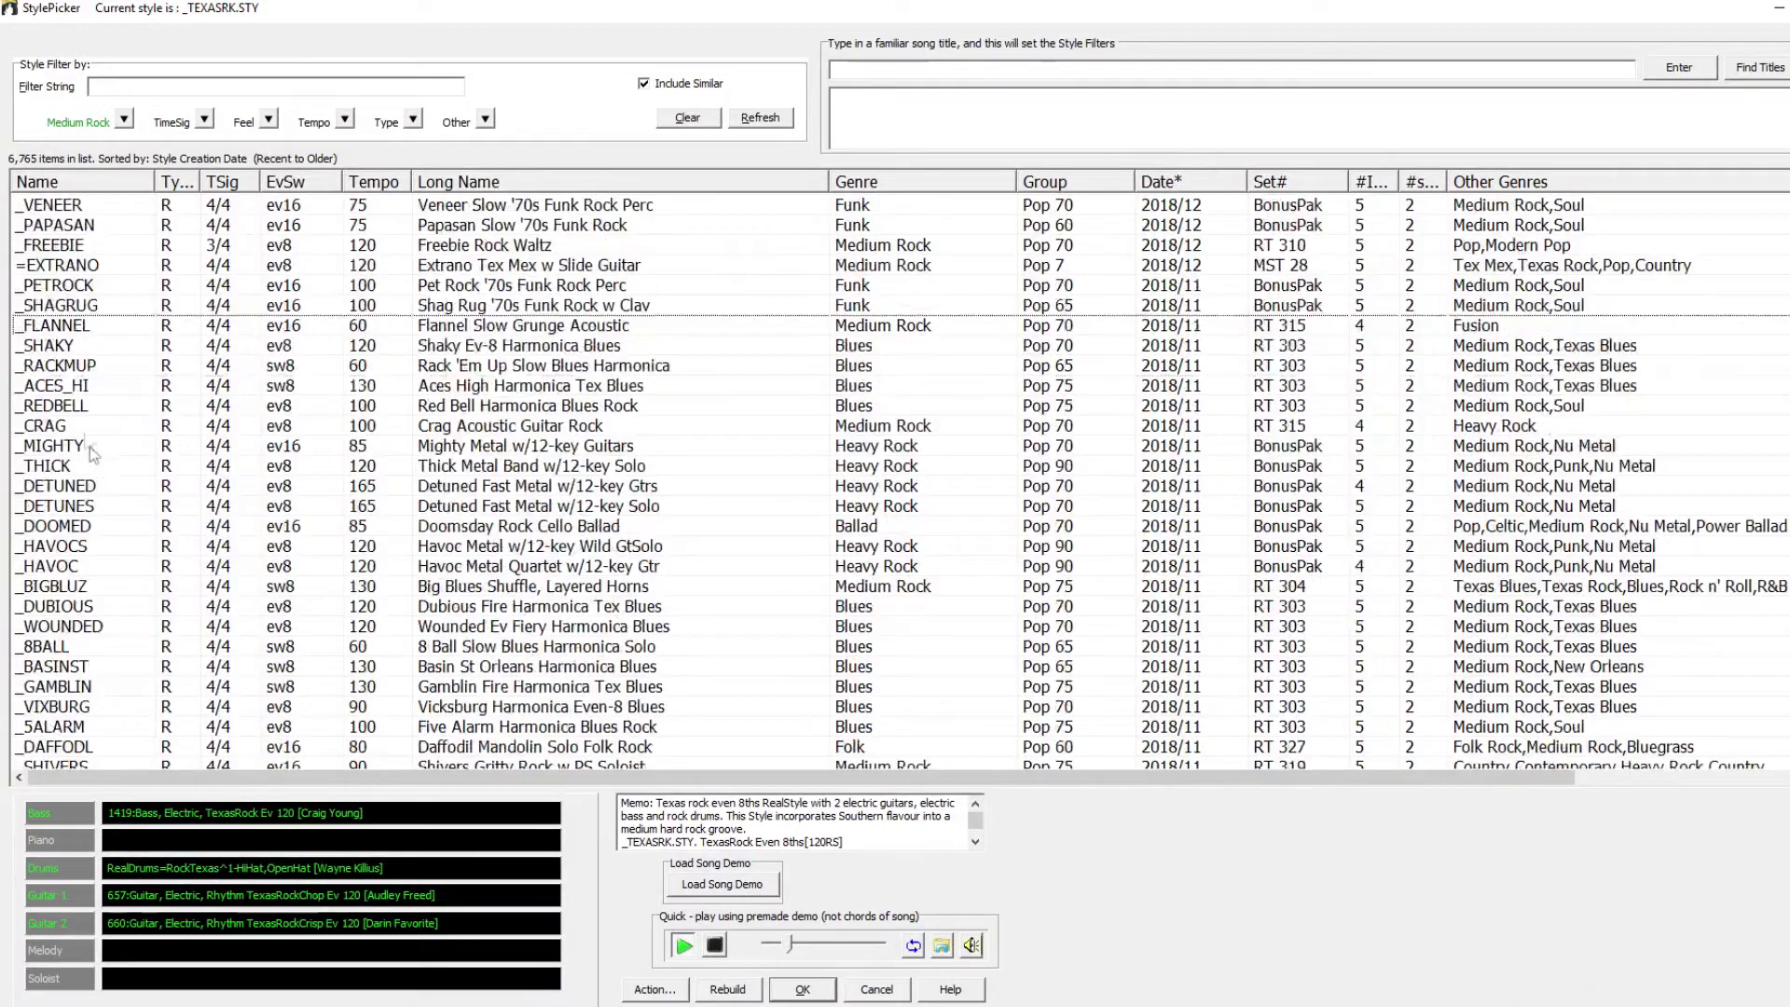
double_click(77, 408)
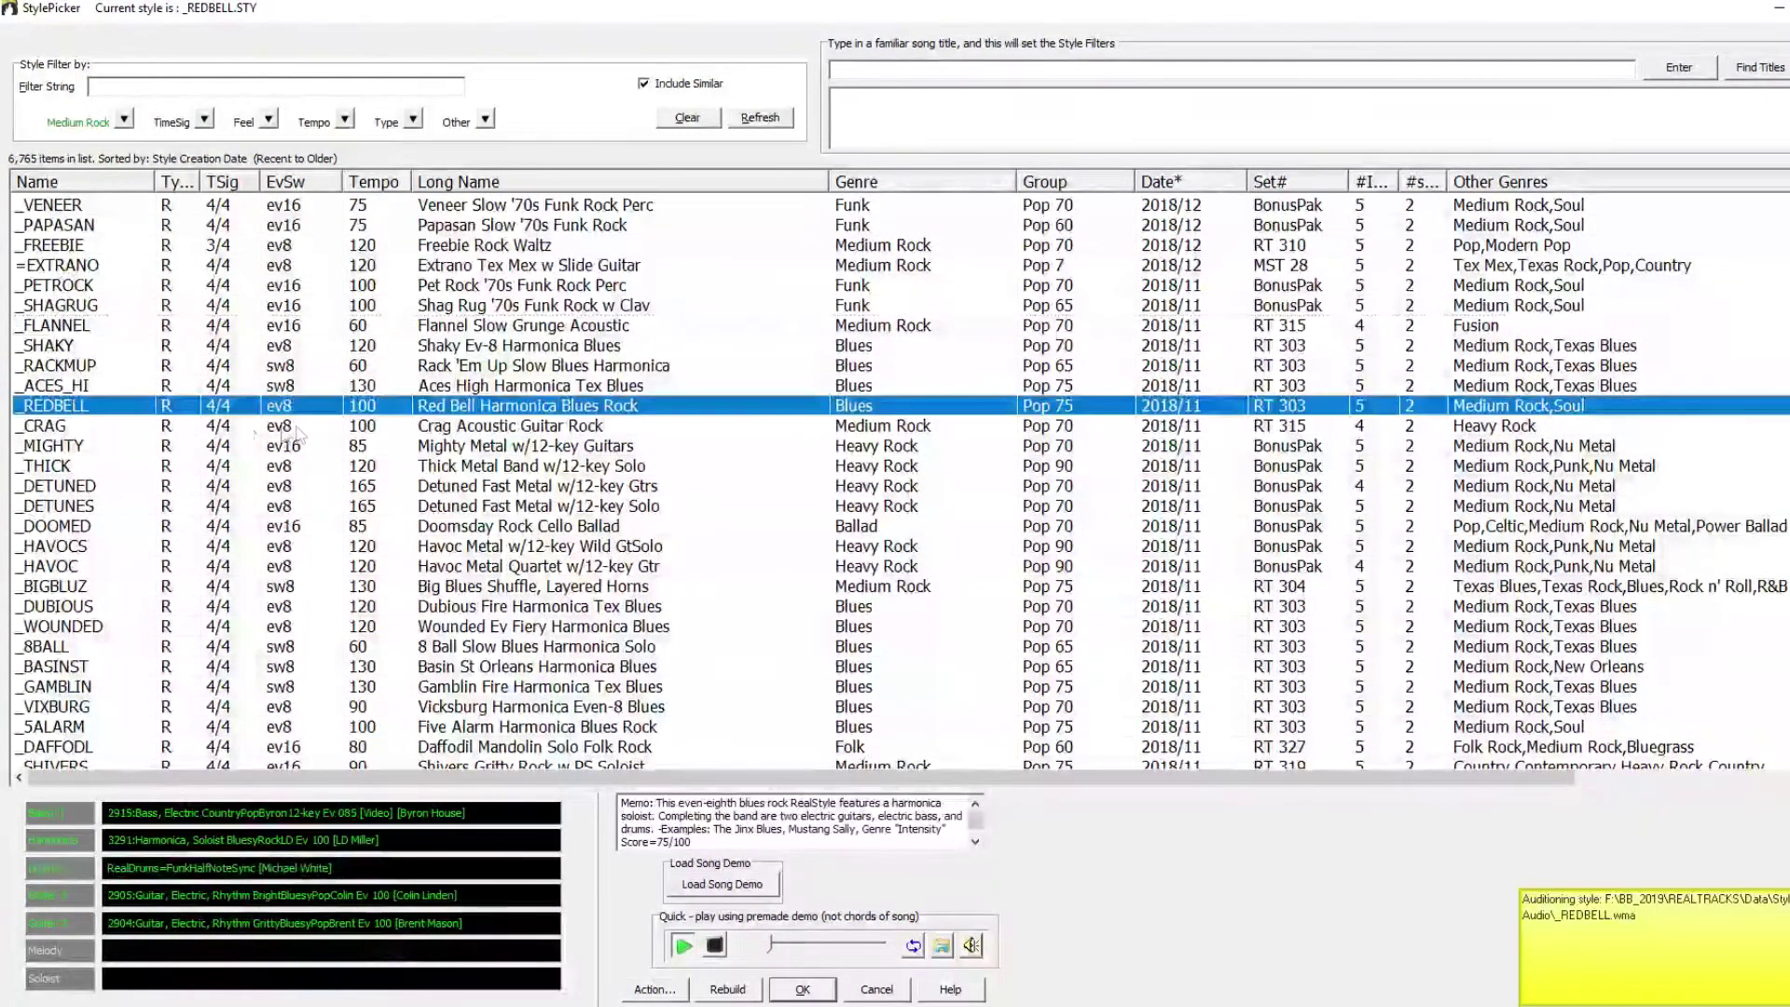
Audition the _HEDBANG and _PHASES styles further down the Medium Rock list.
scroll(257, 500, down, 1)
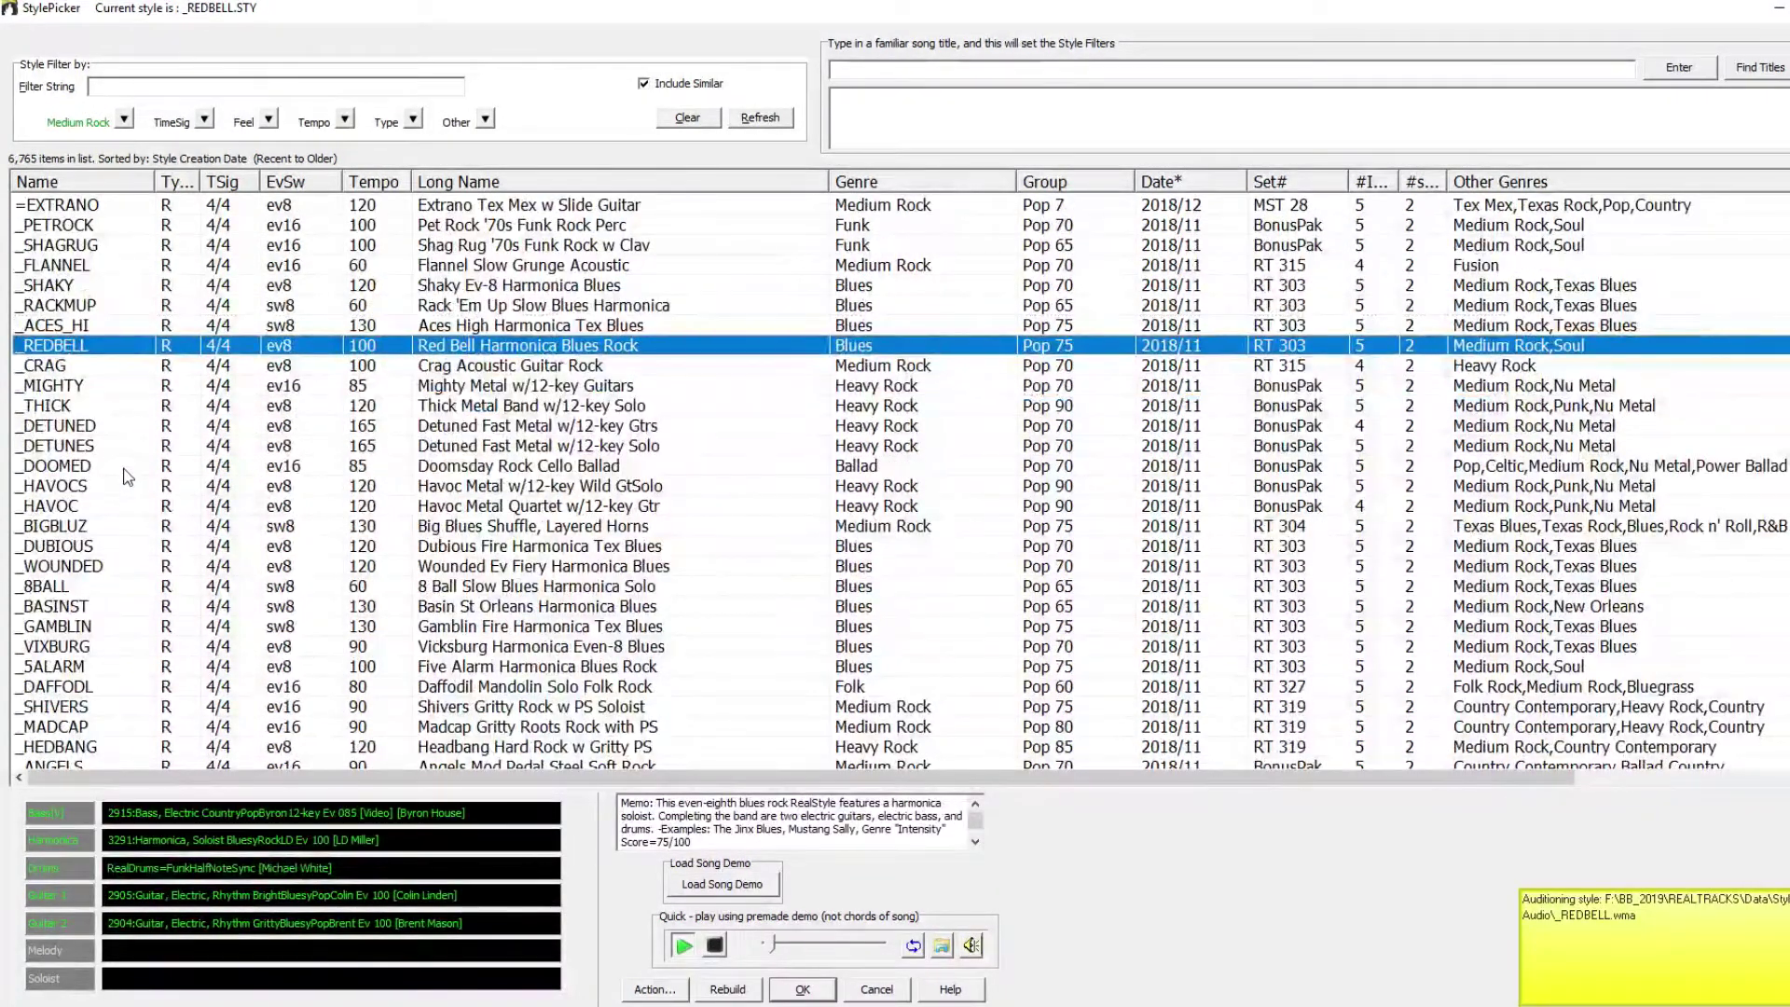
scroll(128, 476, down, 1)
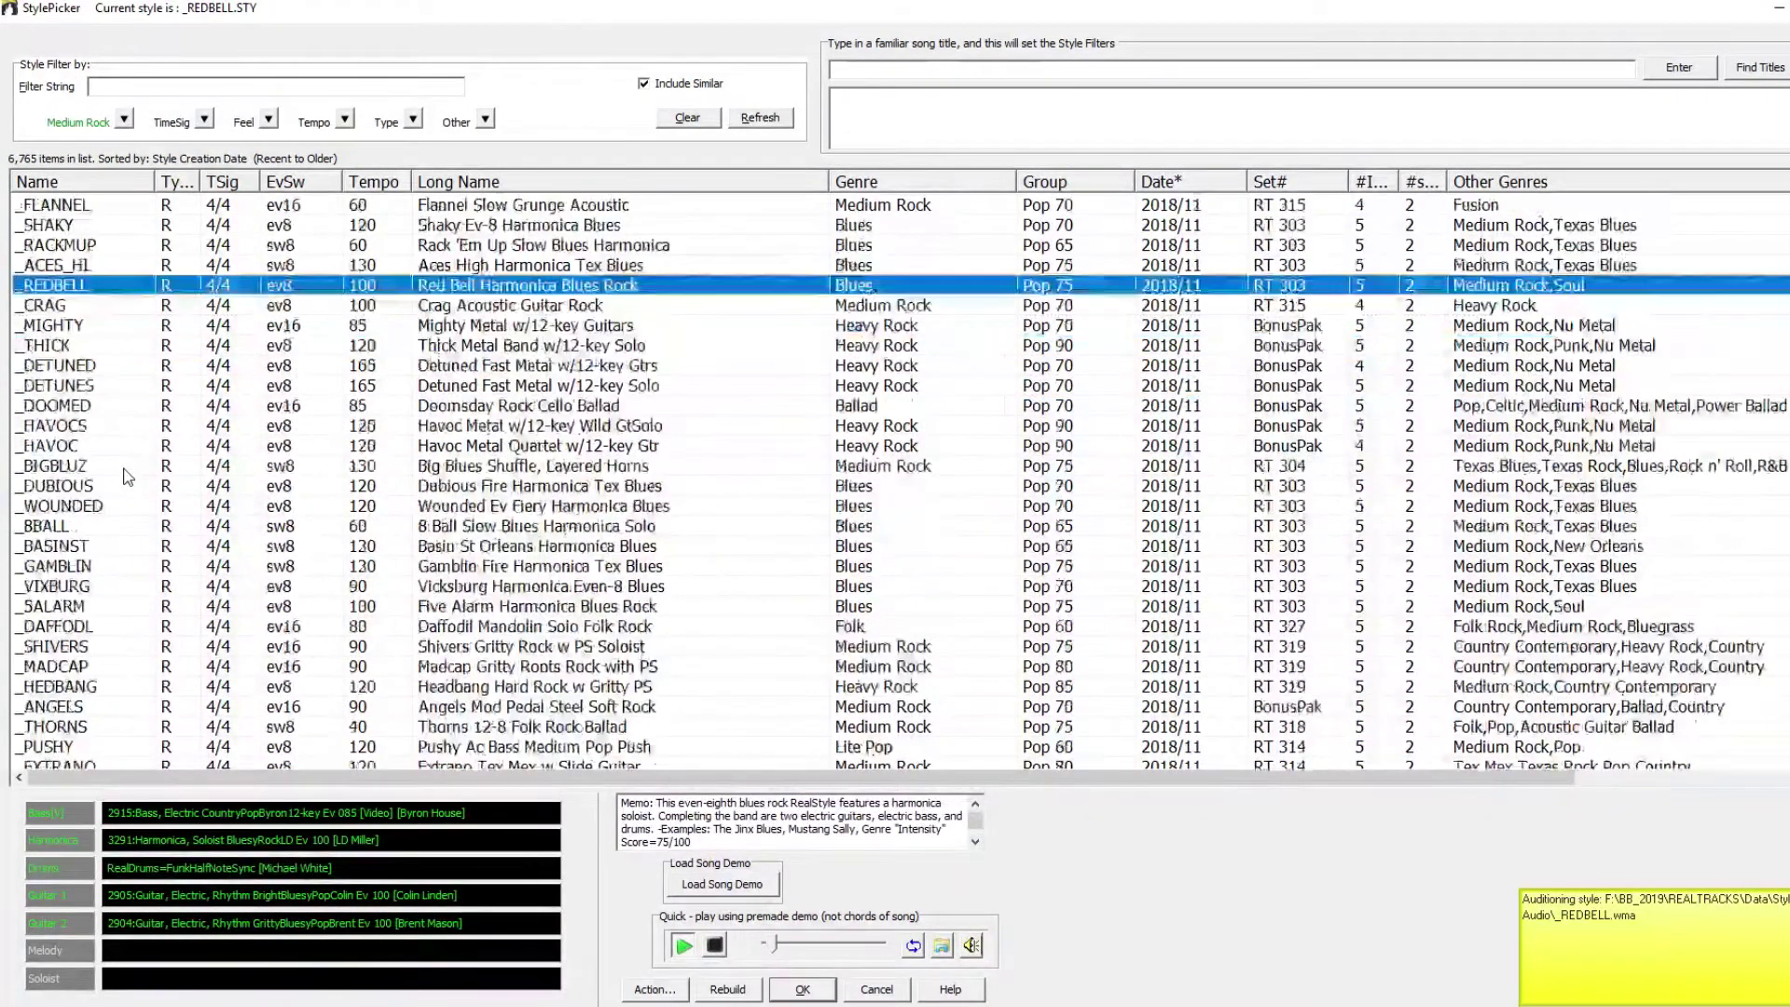
scroll(106, 406, down, 5)
click(103, 385)
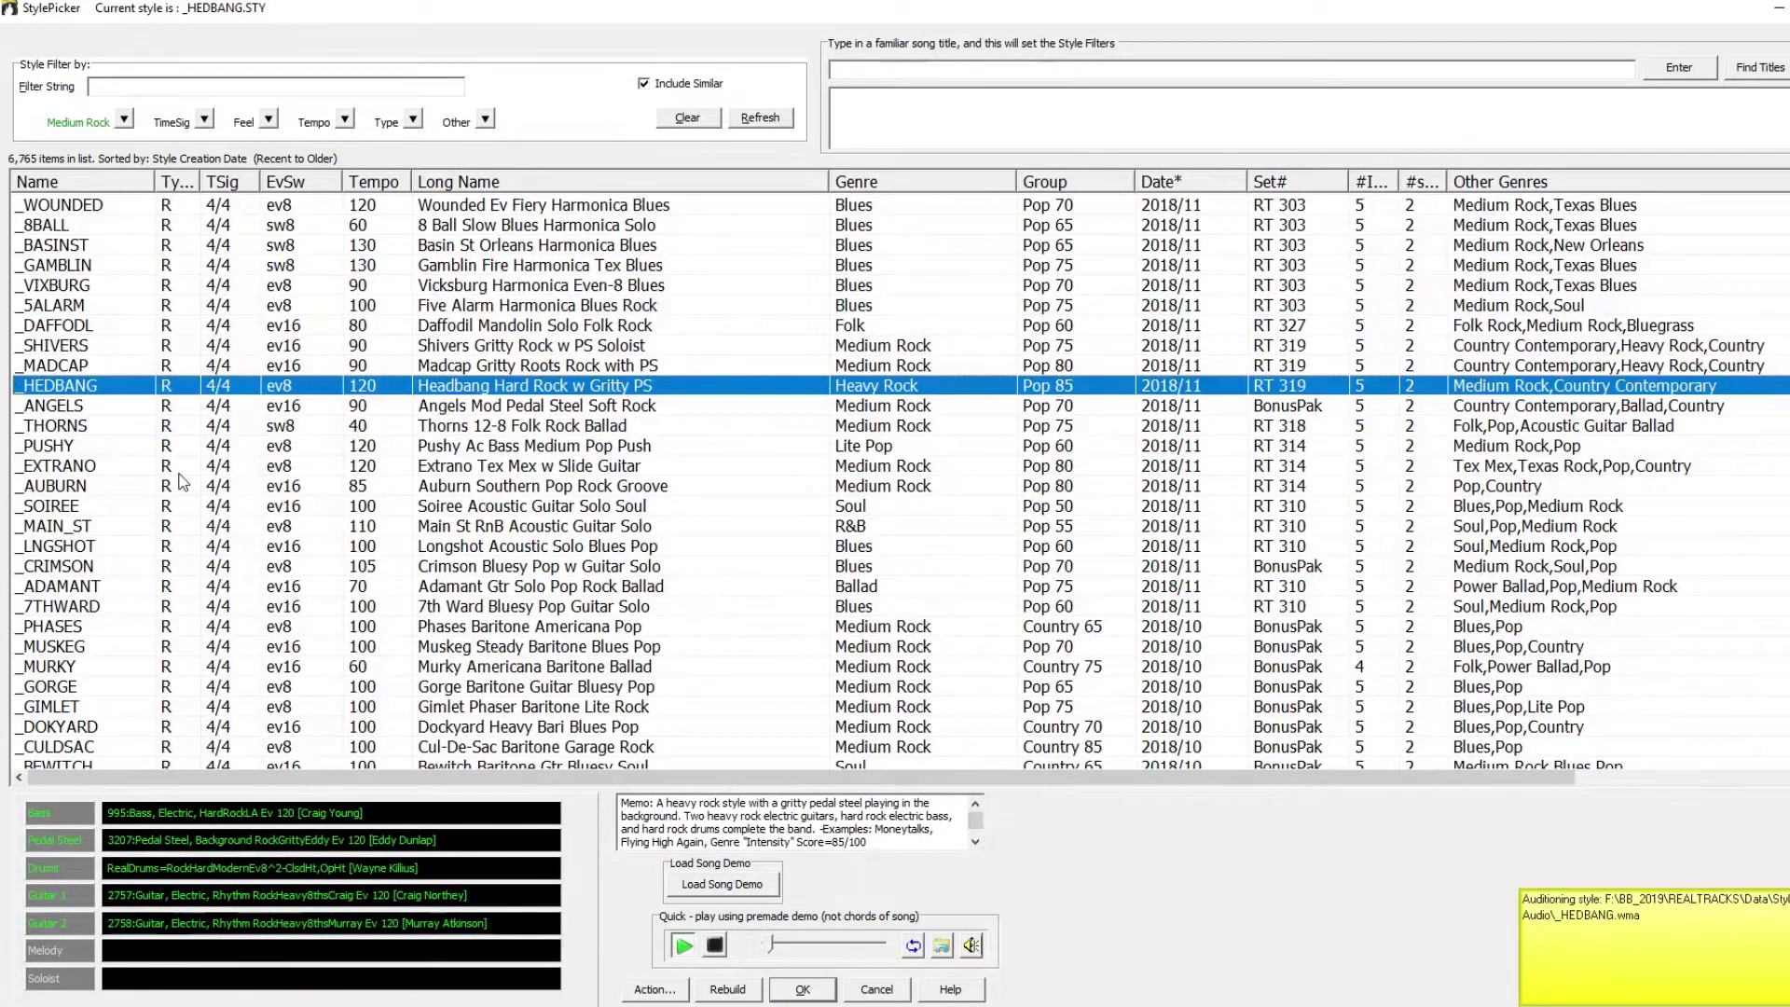
scroll(140, 482, down, 1)
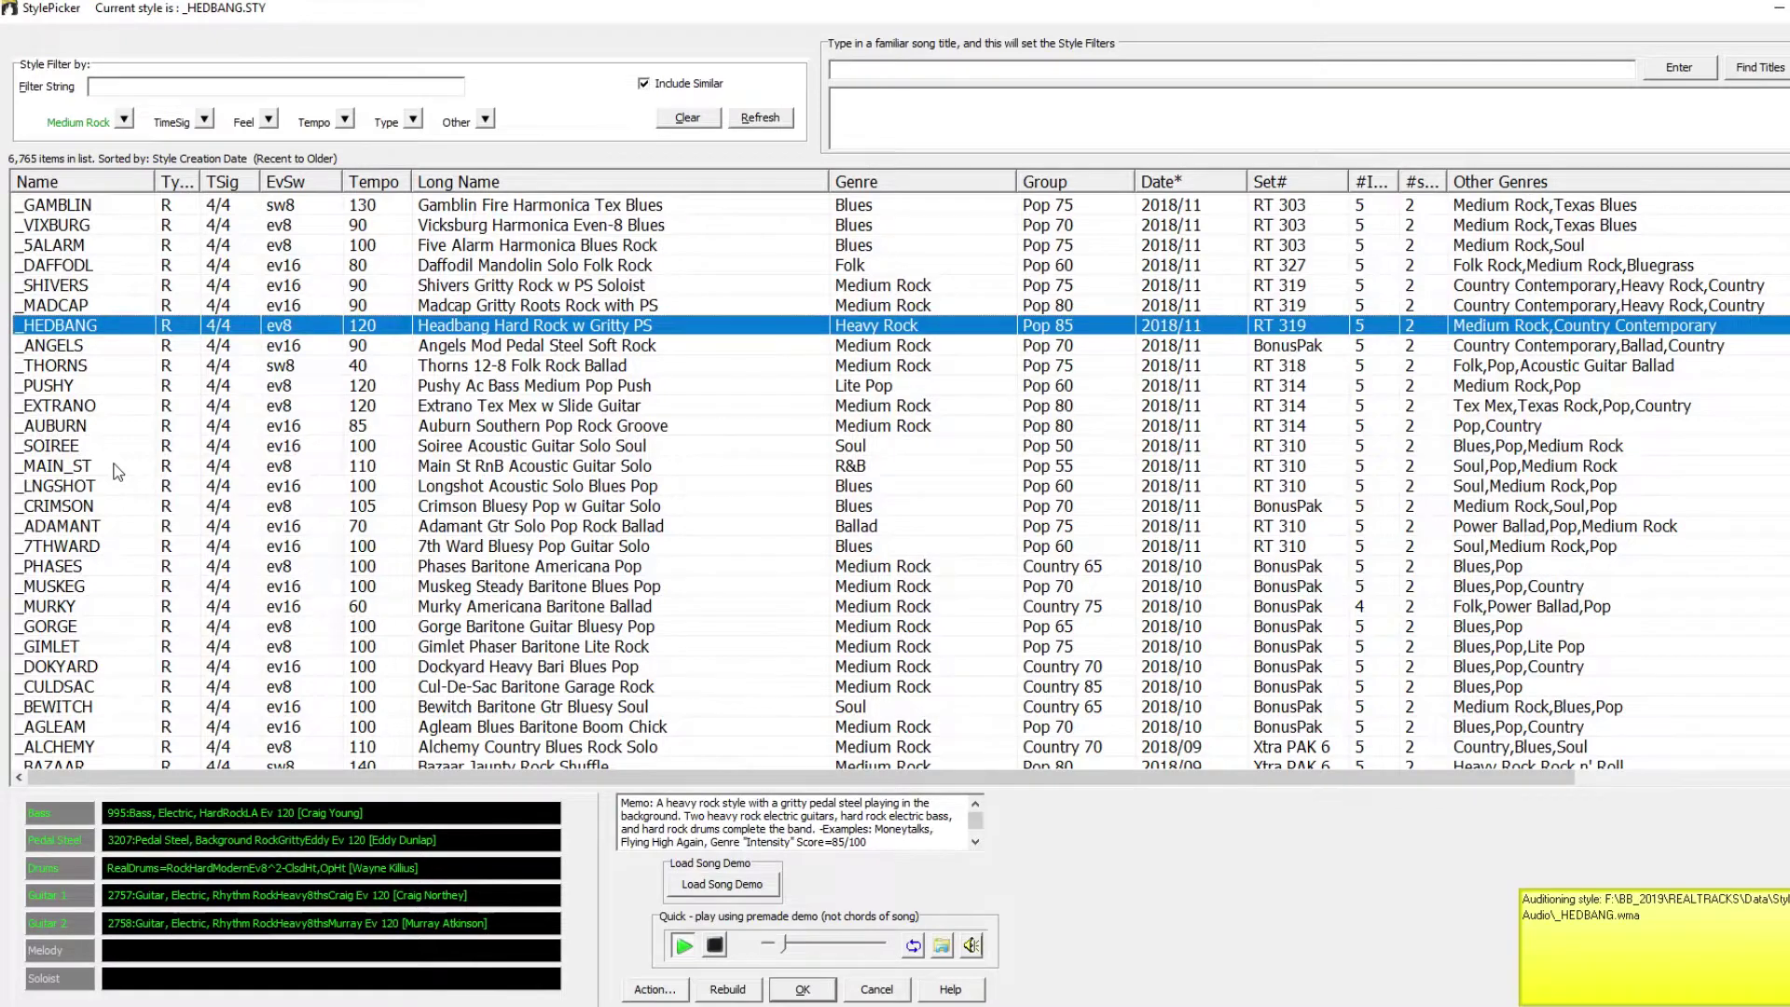
scroll(114, 485, down, 2)
click(105, 448)
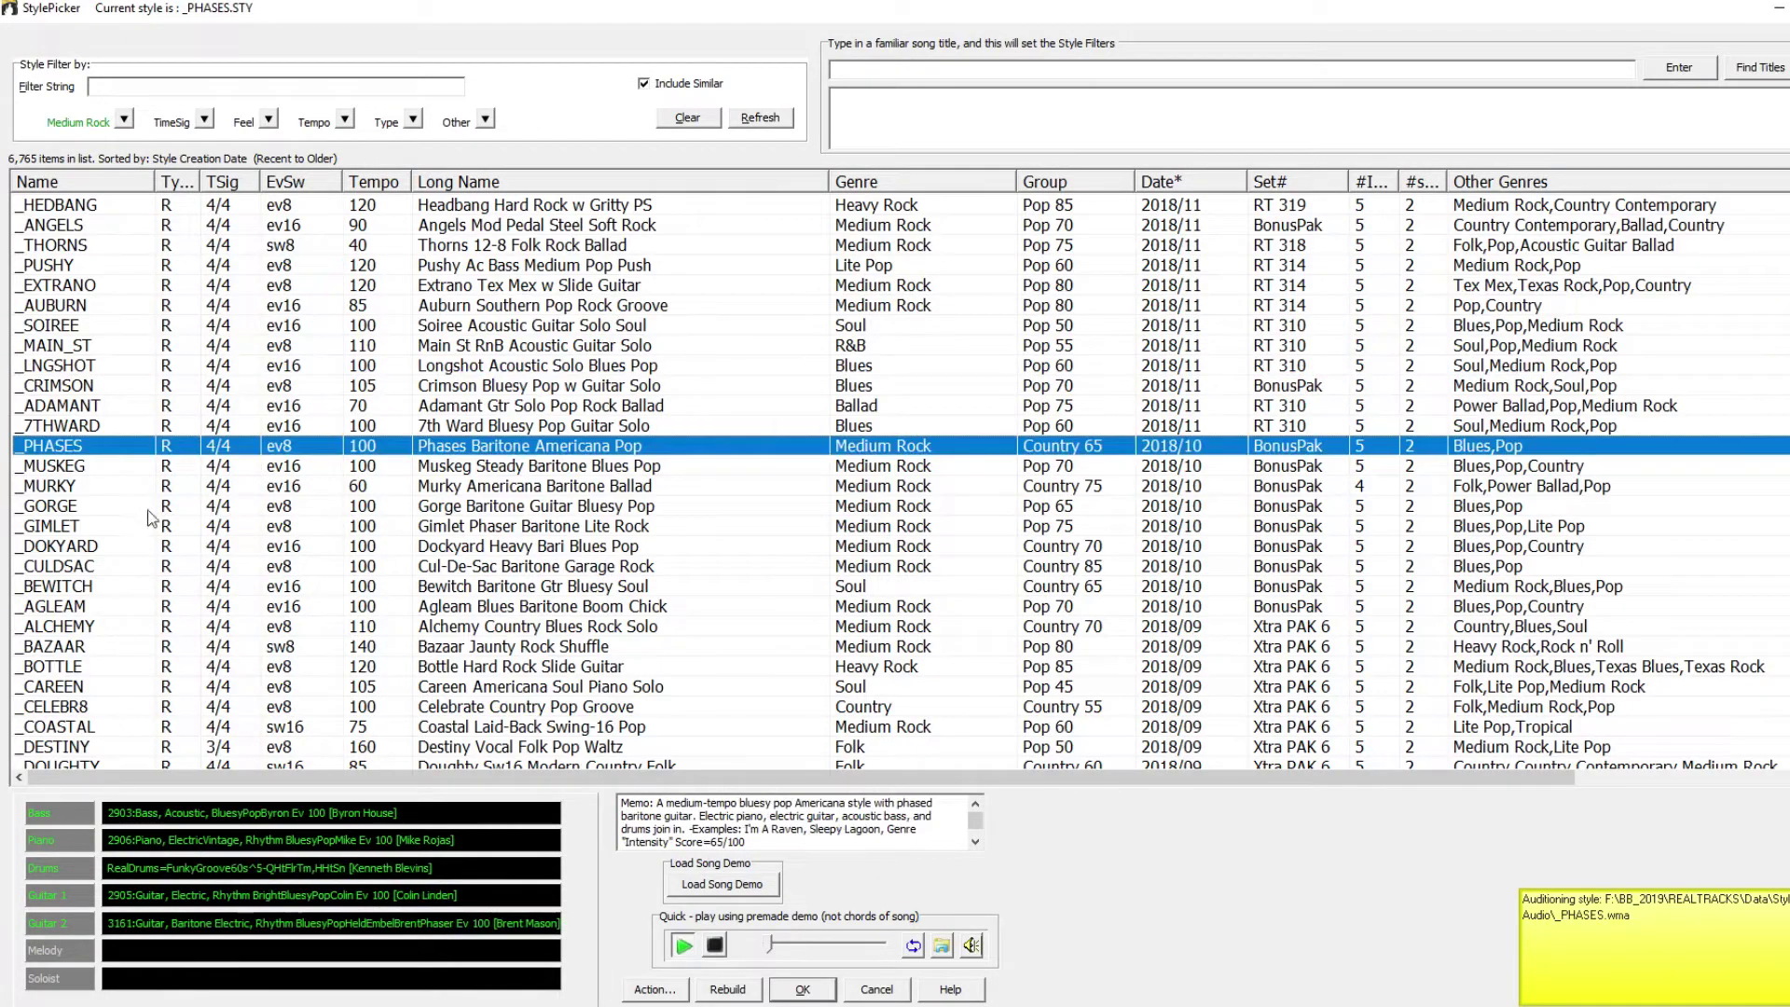
Audition the _BOTTLE, _GOTEAM+ and _HEVY4X4 styles among the older Medium Rock entries.
scroll(101, 485, down, 1)
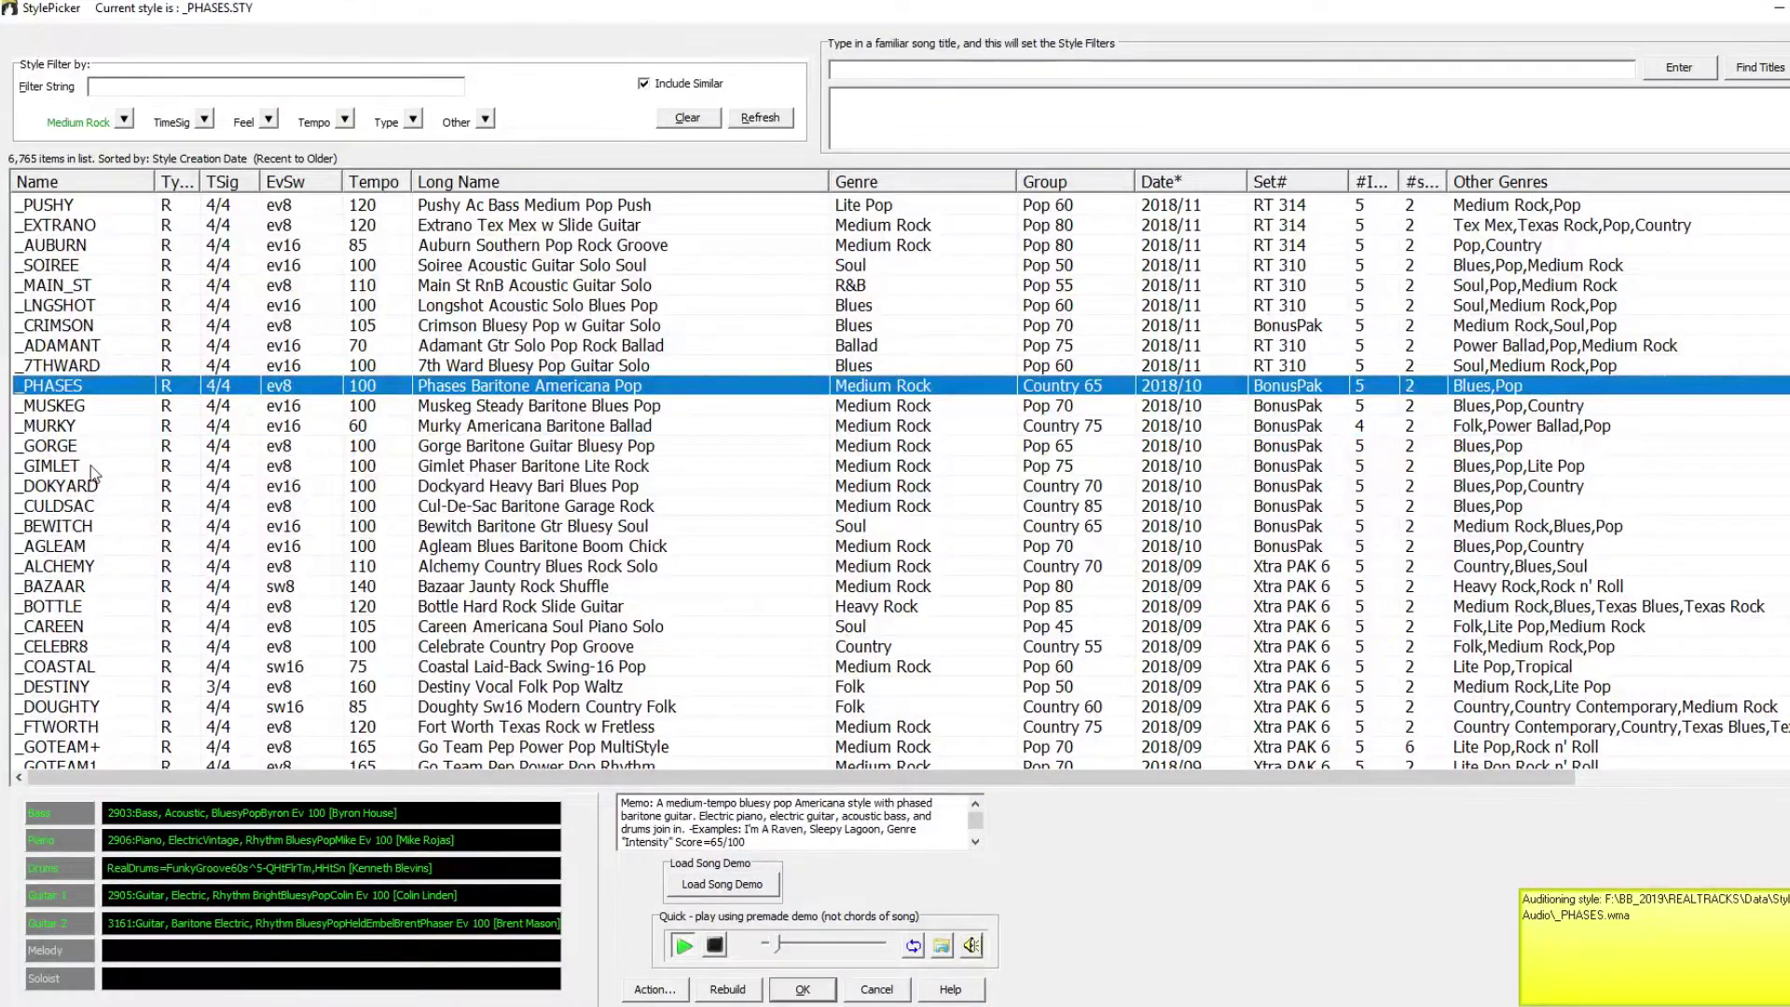
scroll(93, 474, down, 2)
click(96, 483)
scroll(152, 508, down, 2)
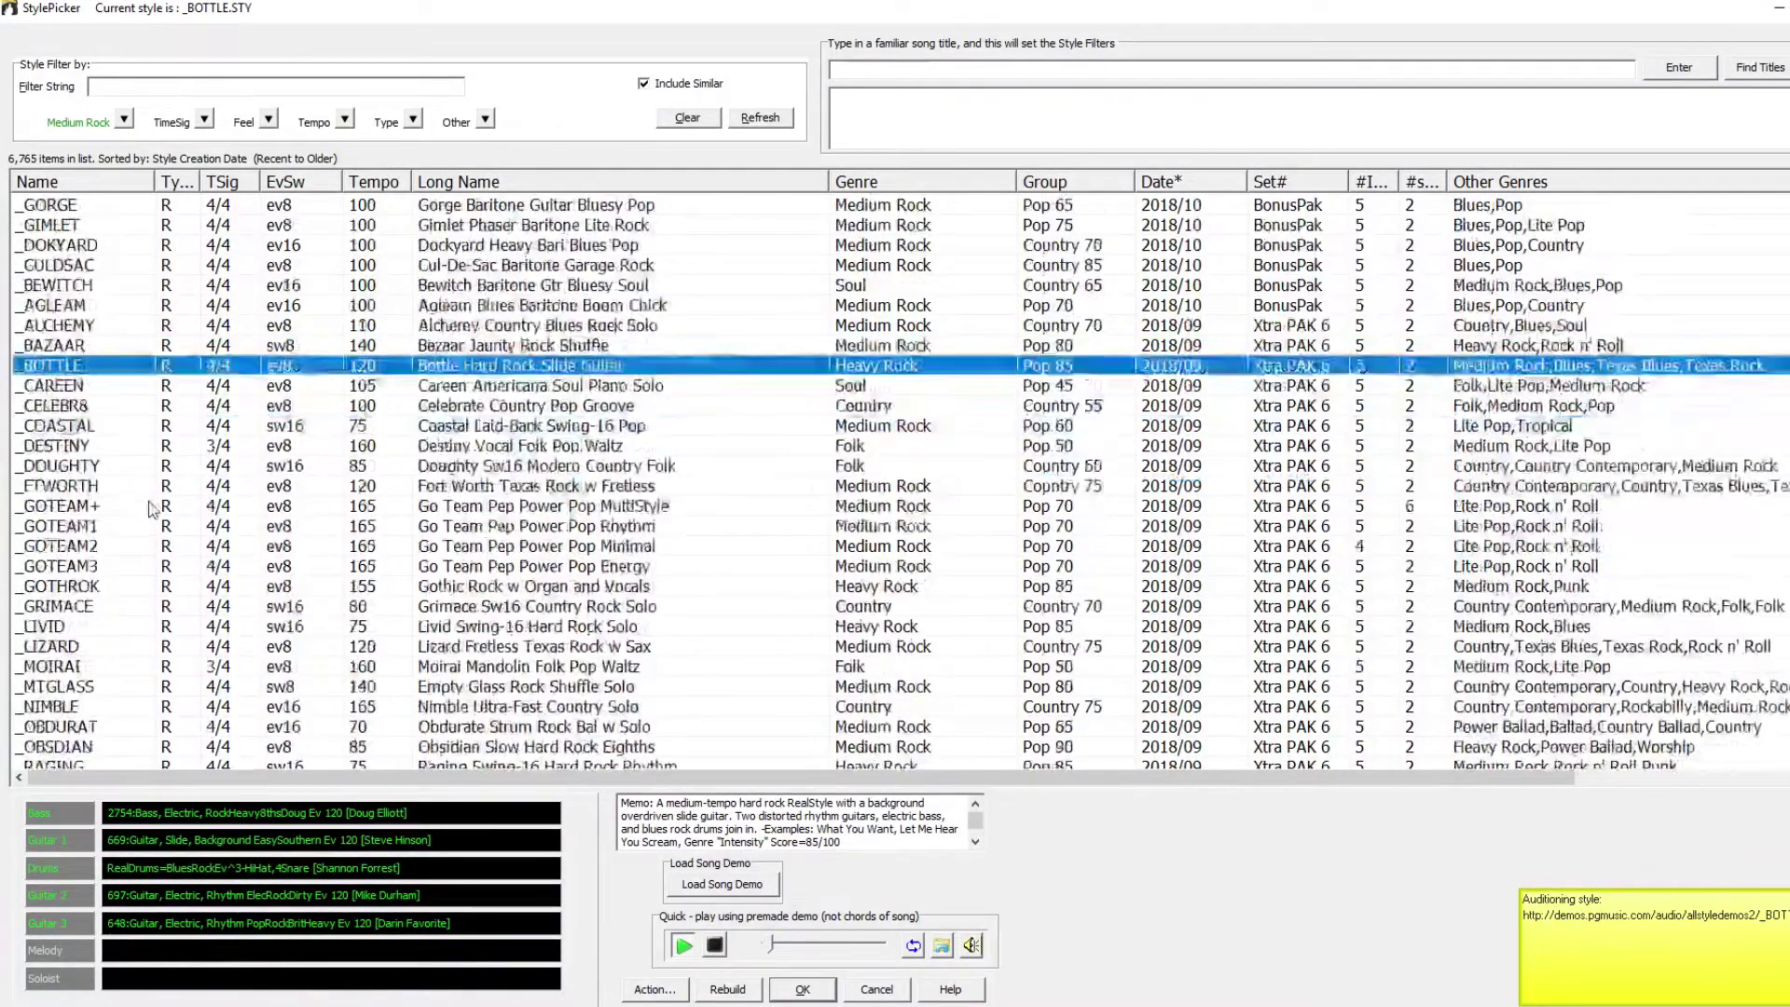
scroll(152, 508, down, 1)
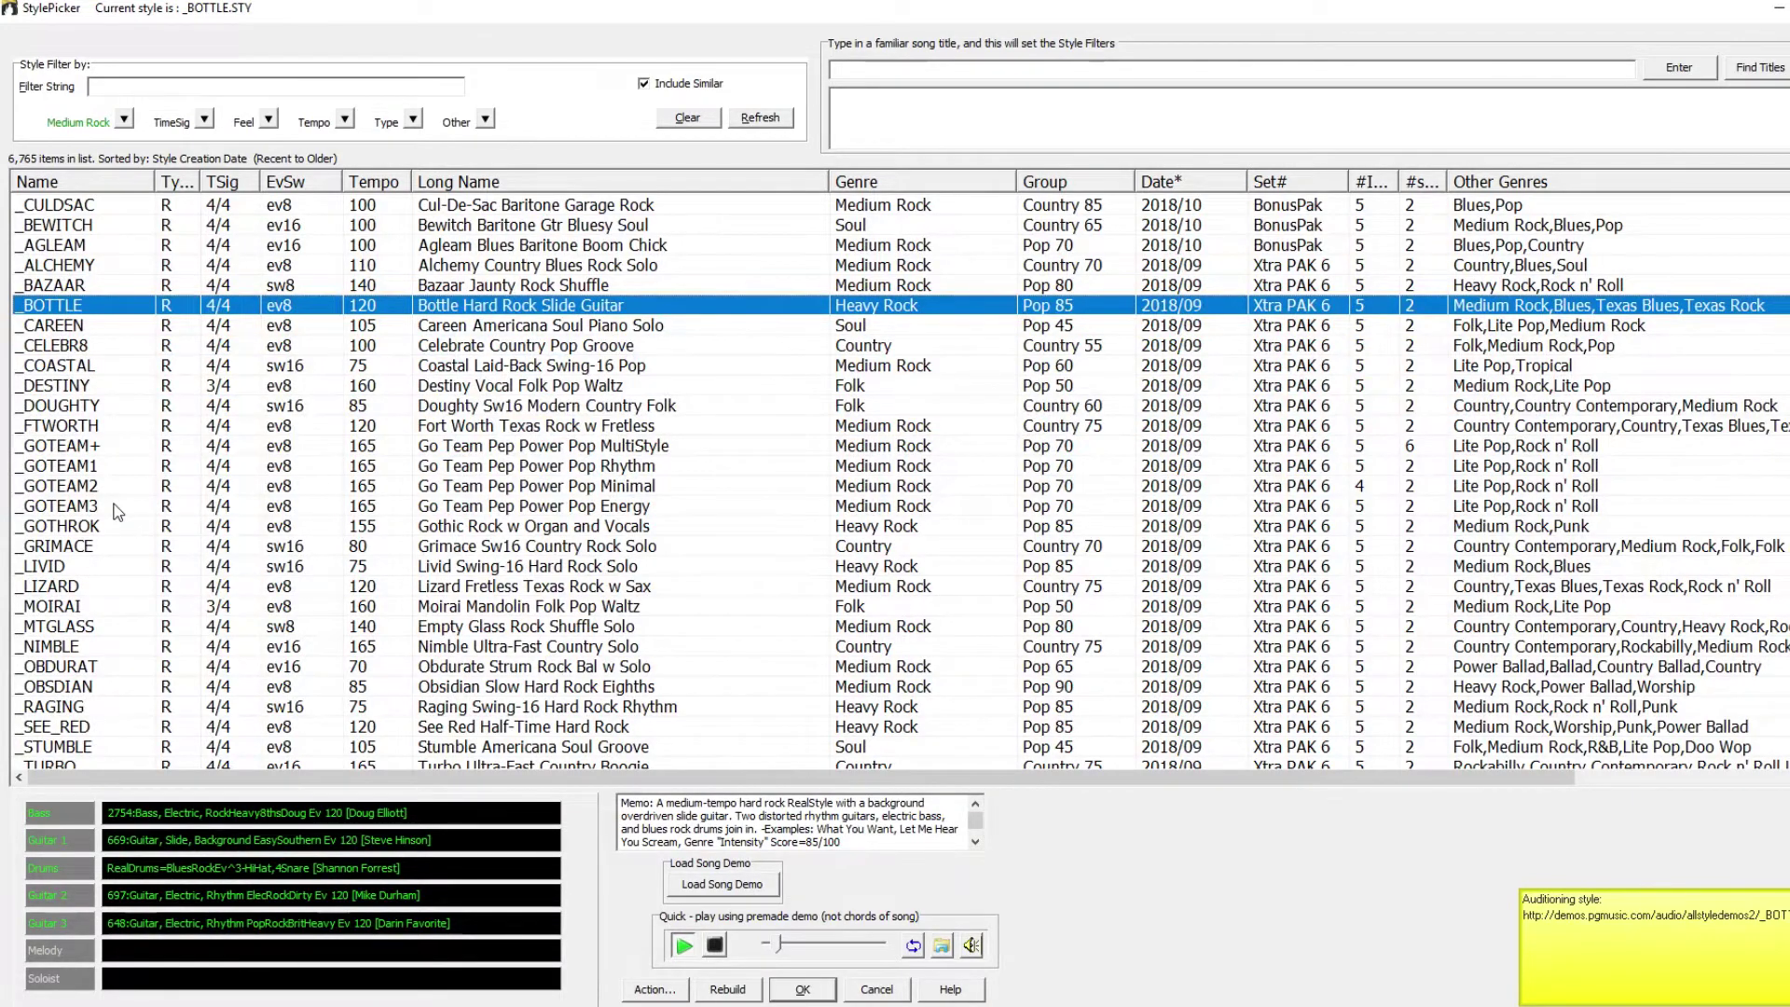
click(102, 446)
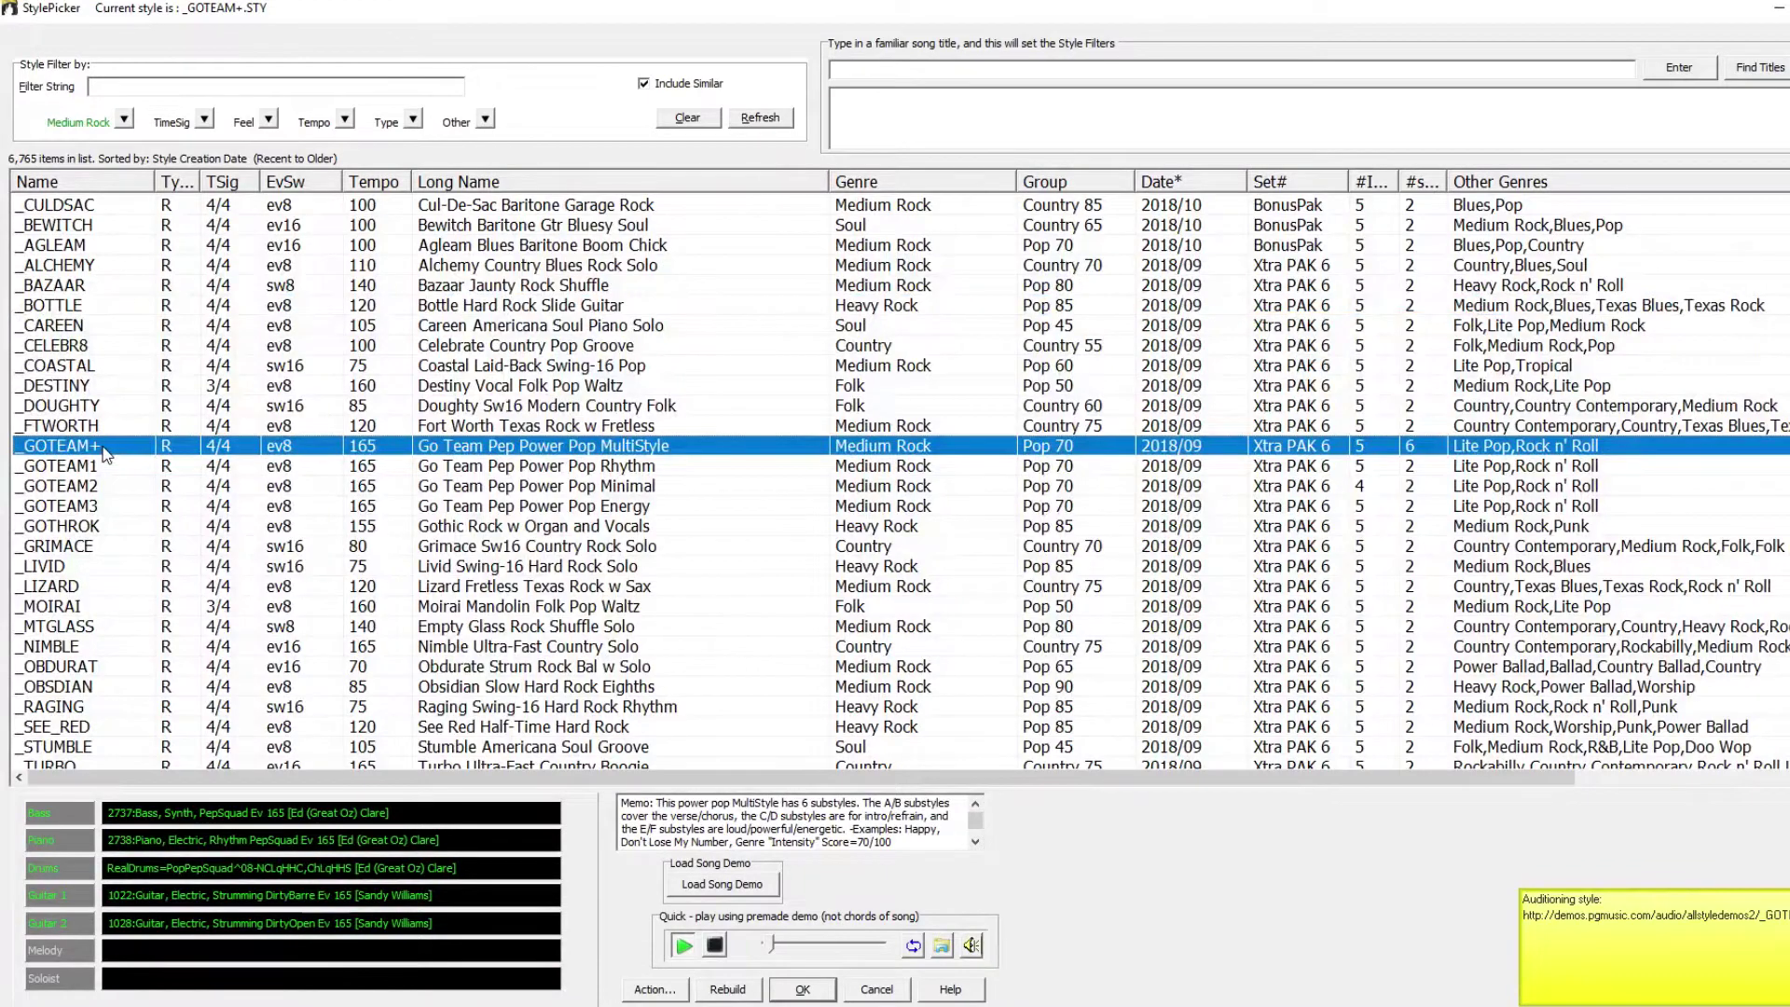
scroll(106, 453, down, 1)
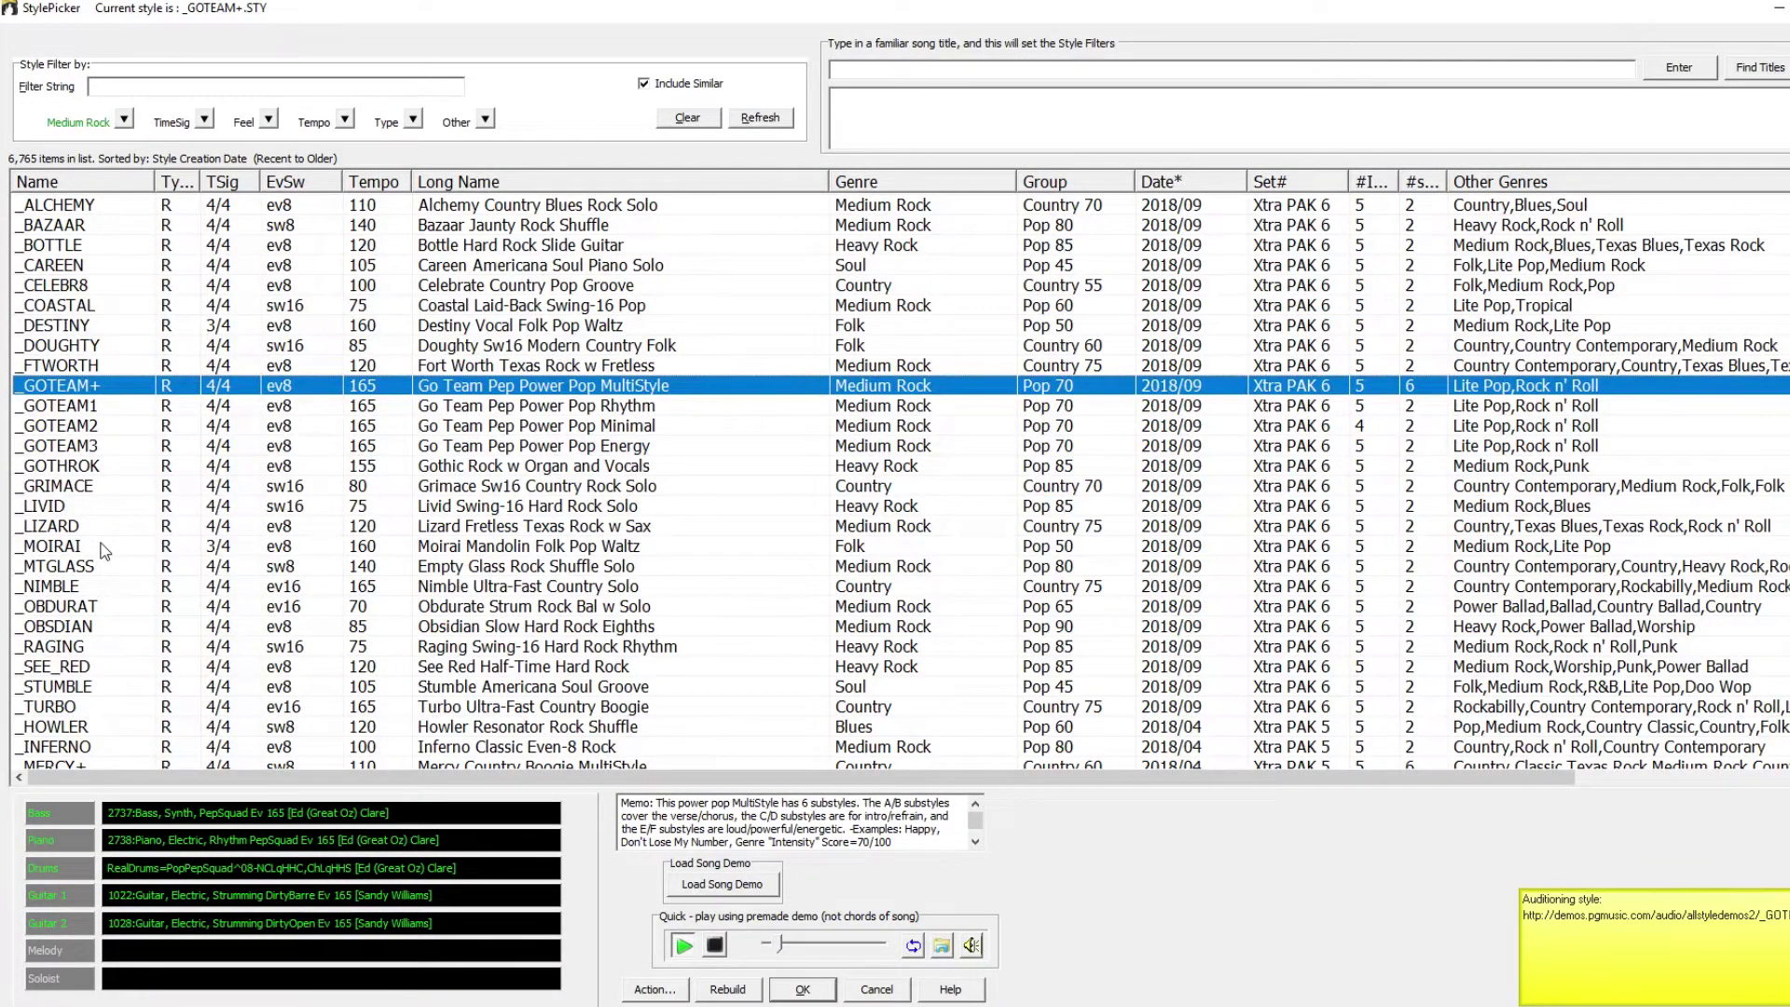
scroll(105, 550, down, 1)
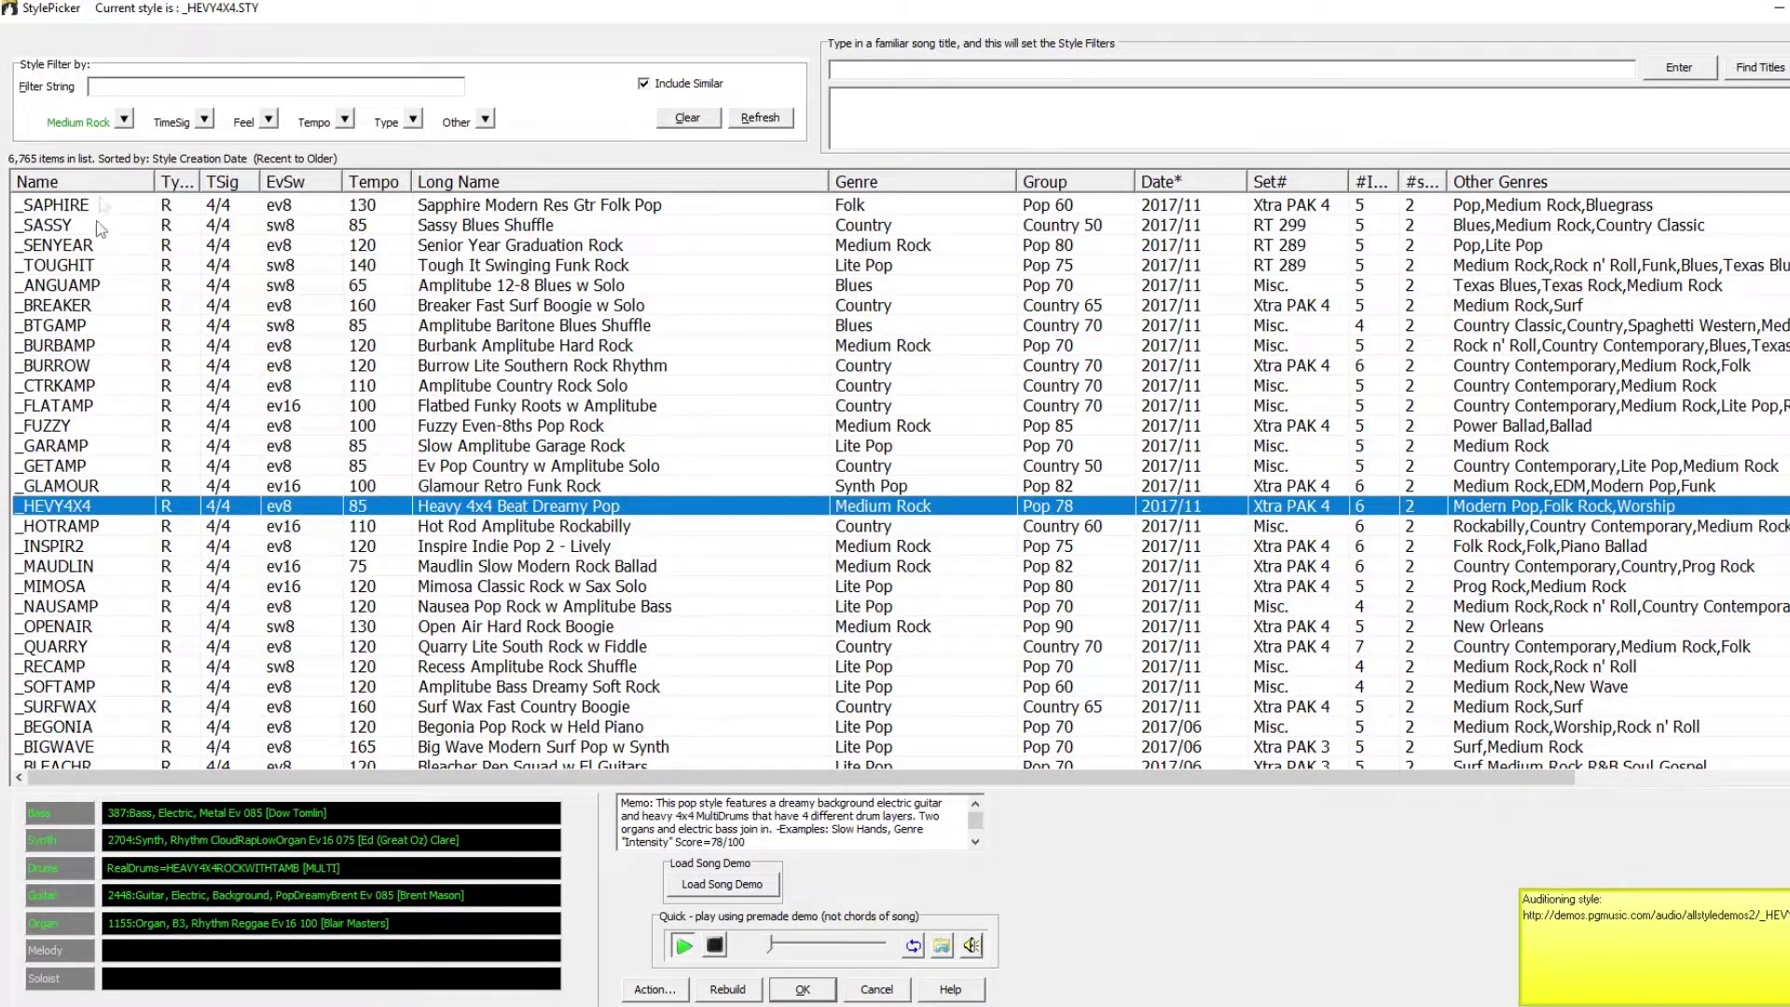
Filter the styles to the Everything Country category, sorted most recent first, and audition the _ROVE style.
click(125, 121)
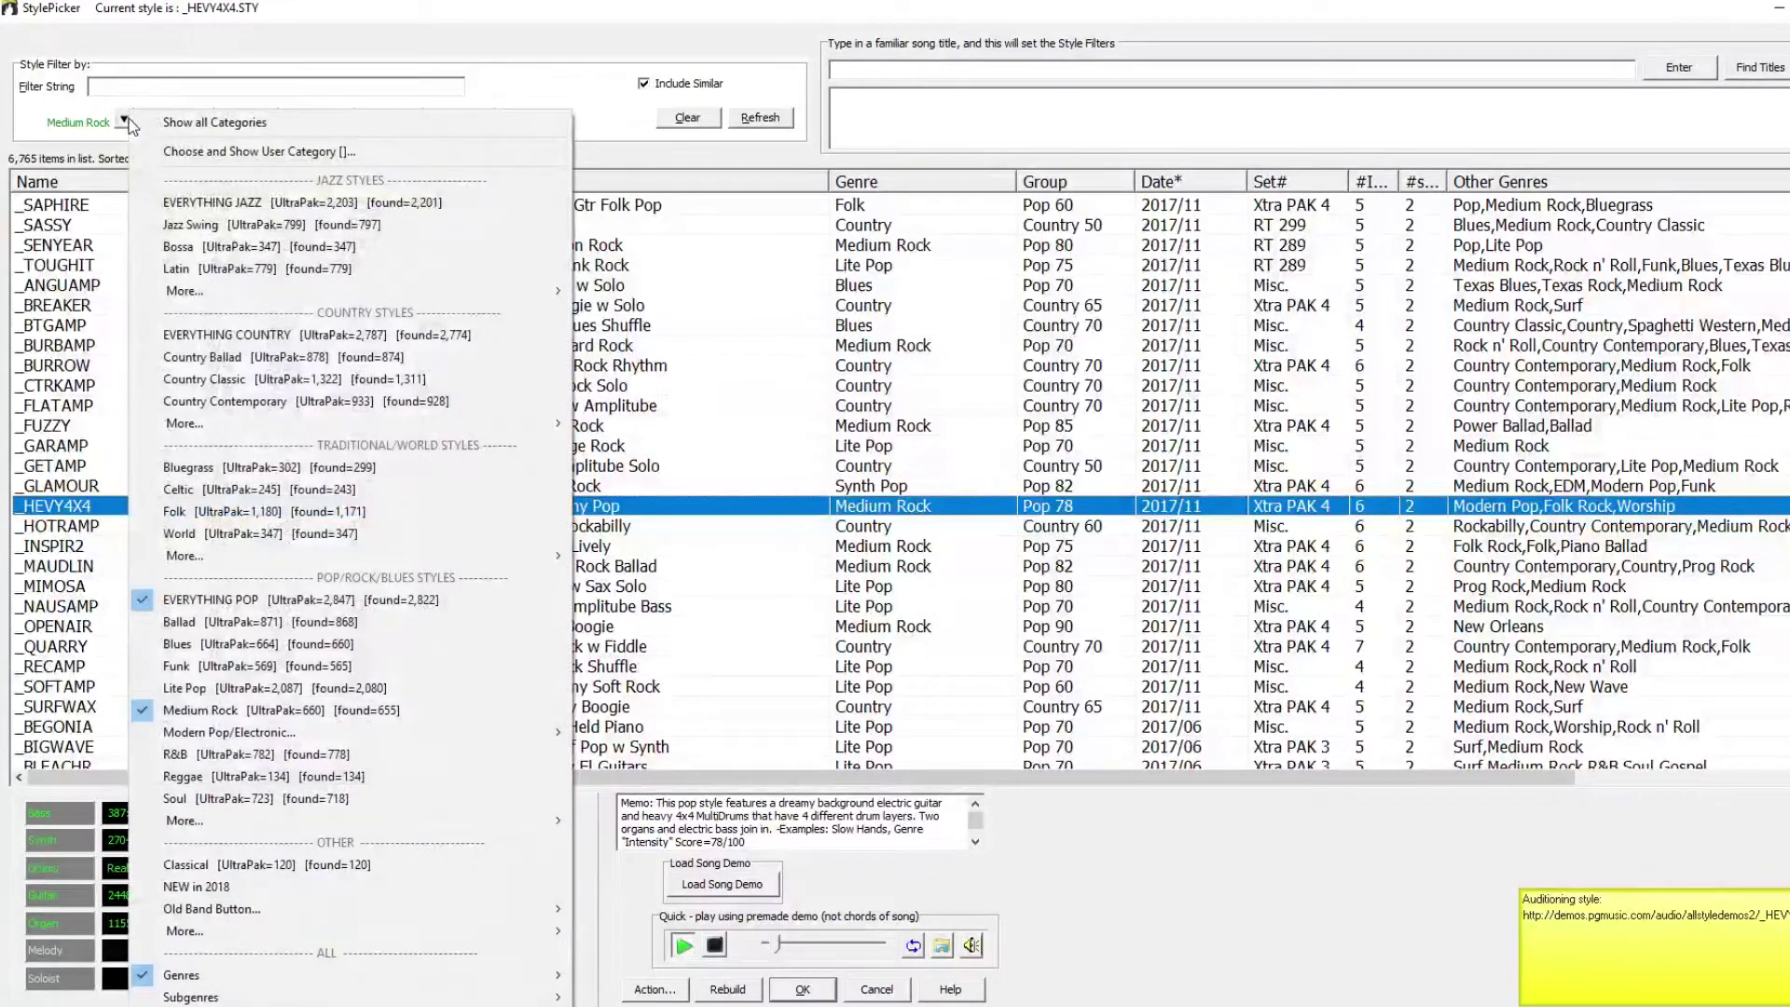
click(224, 335)
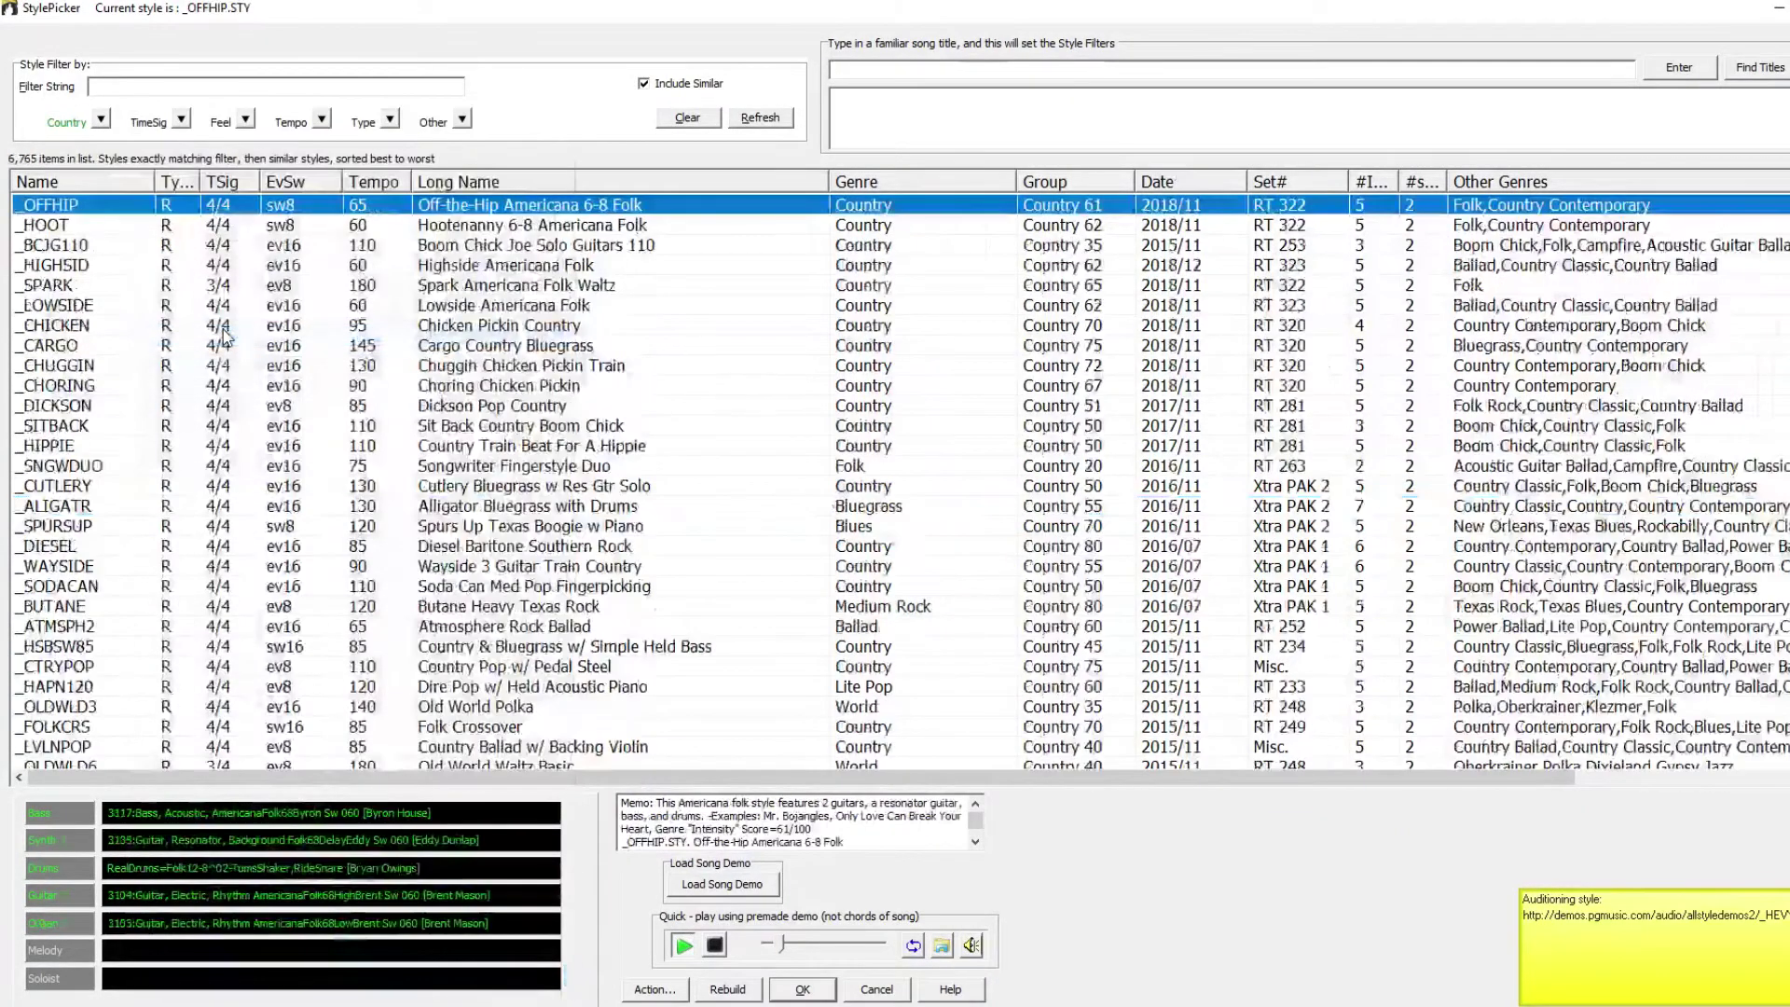
click(73, 285)
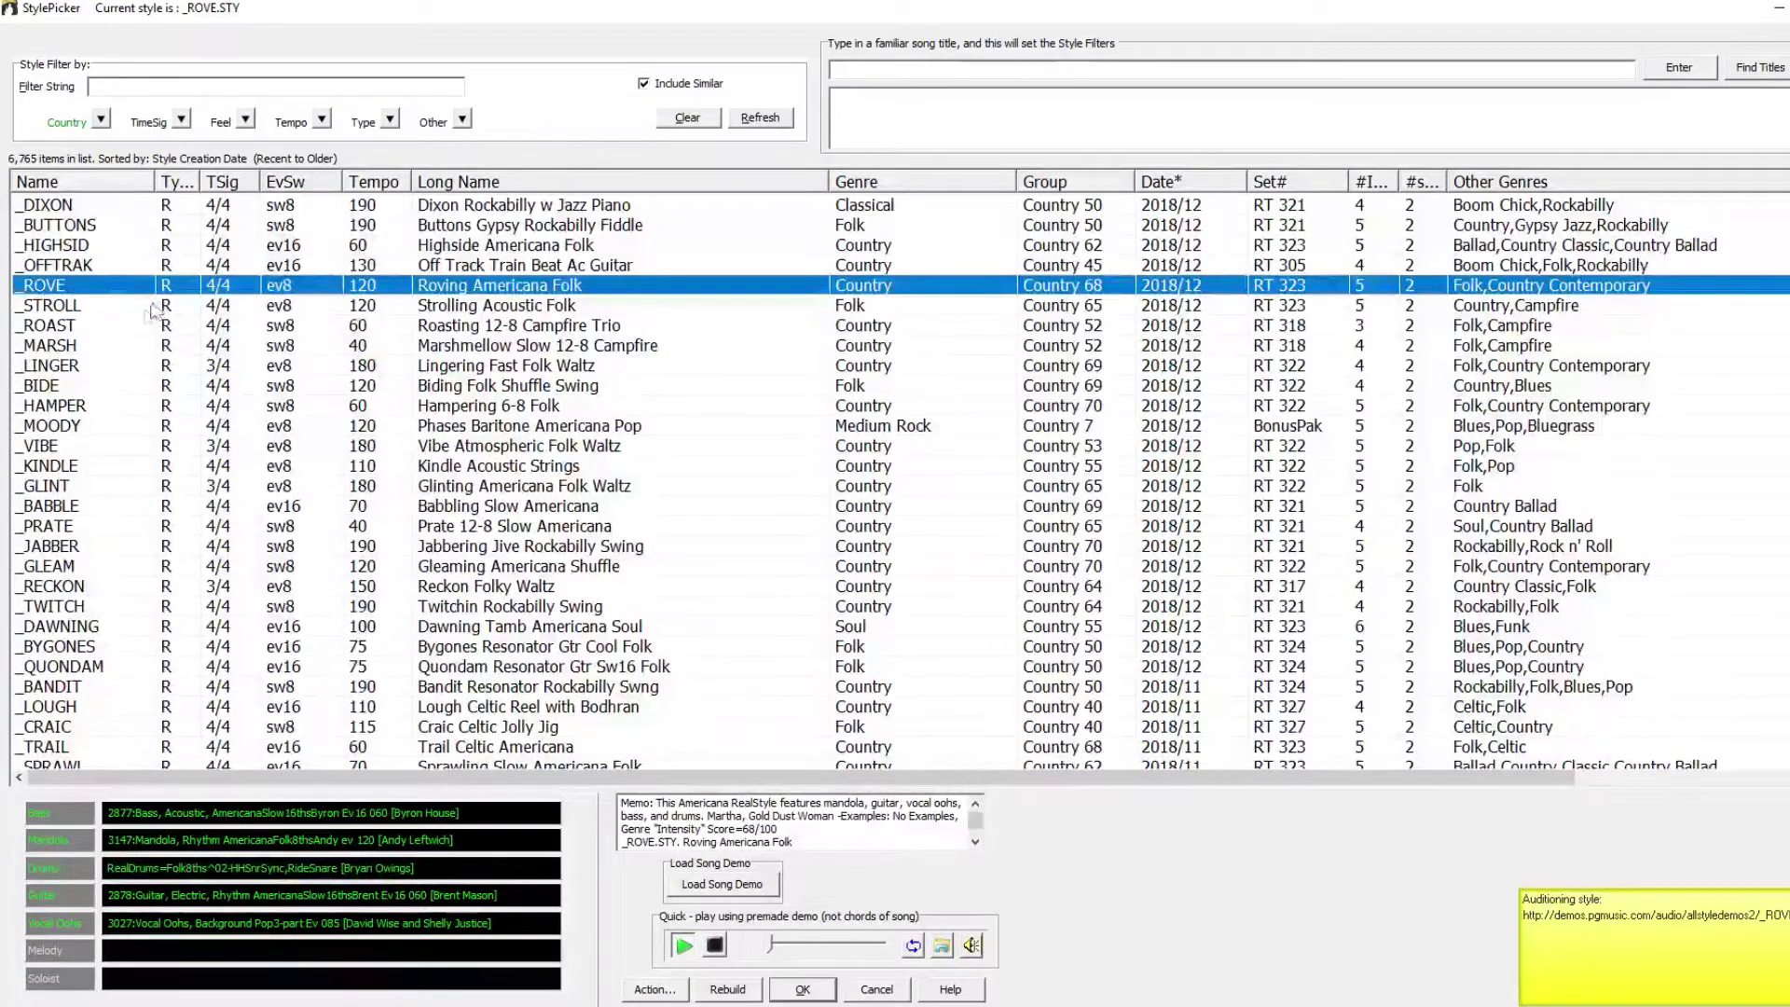
Audition the _MARSH and _TRAIL styles in the country list.
scroll(73, 294, down, 1)
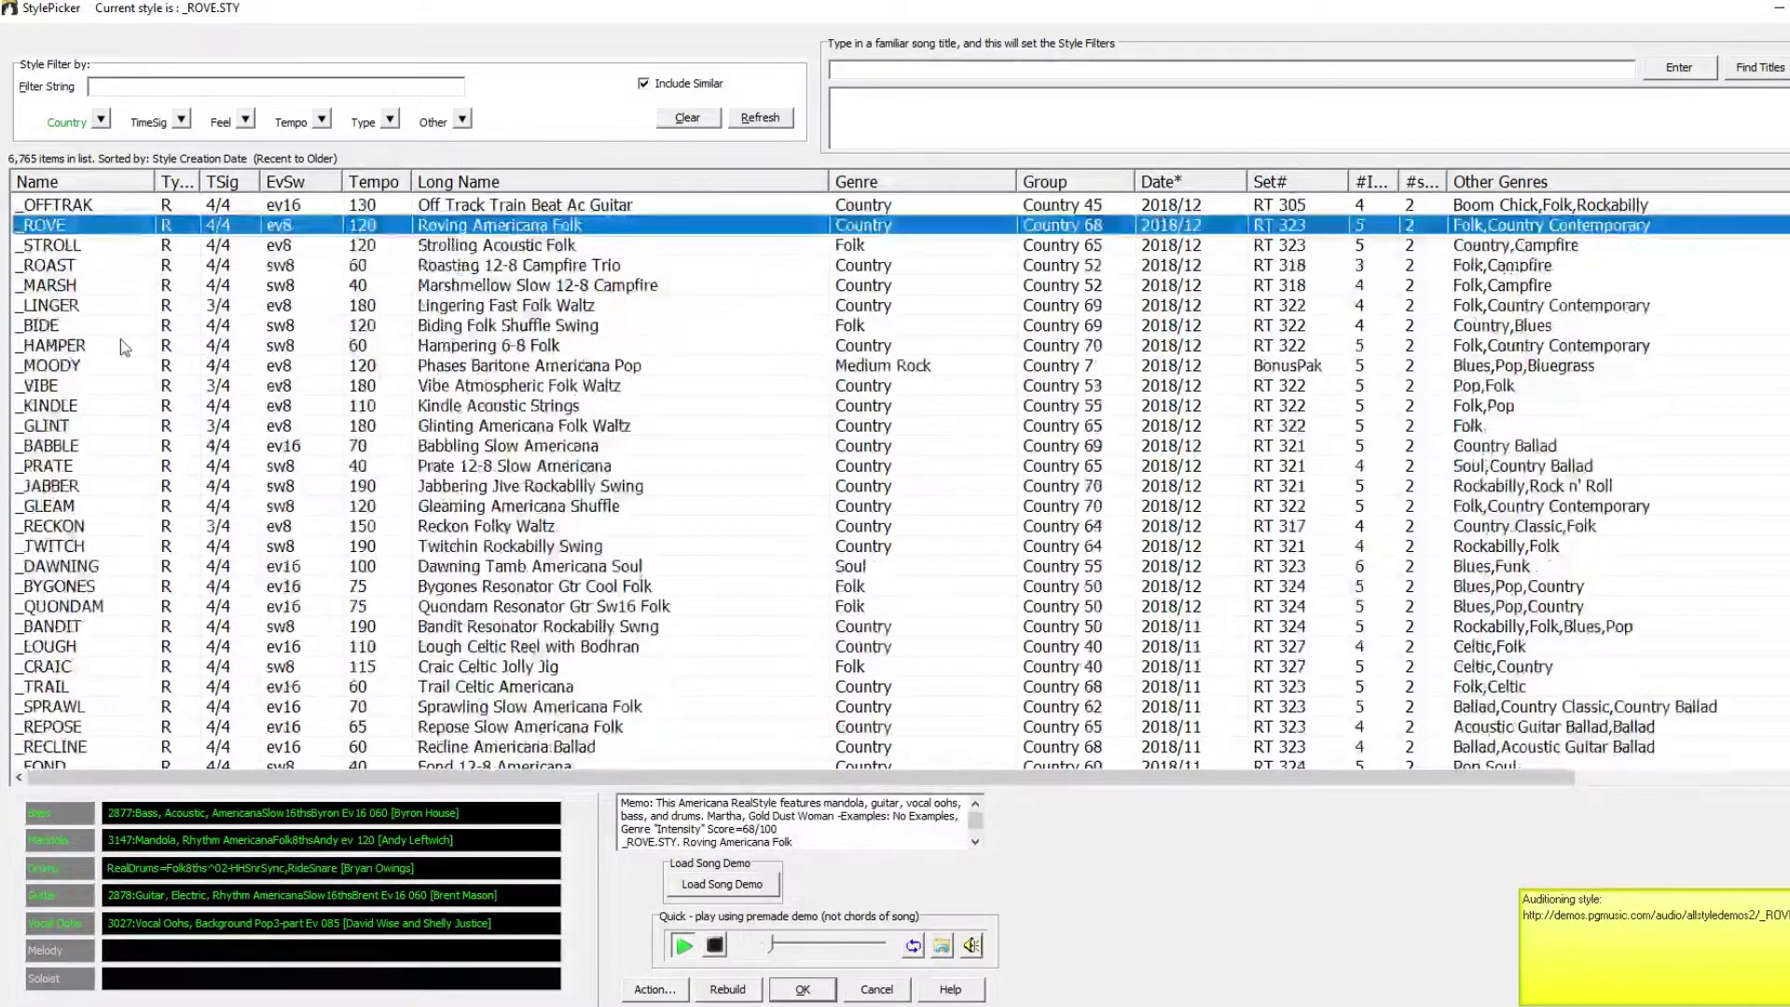
click(67, 287)
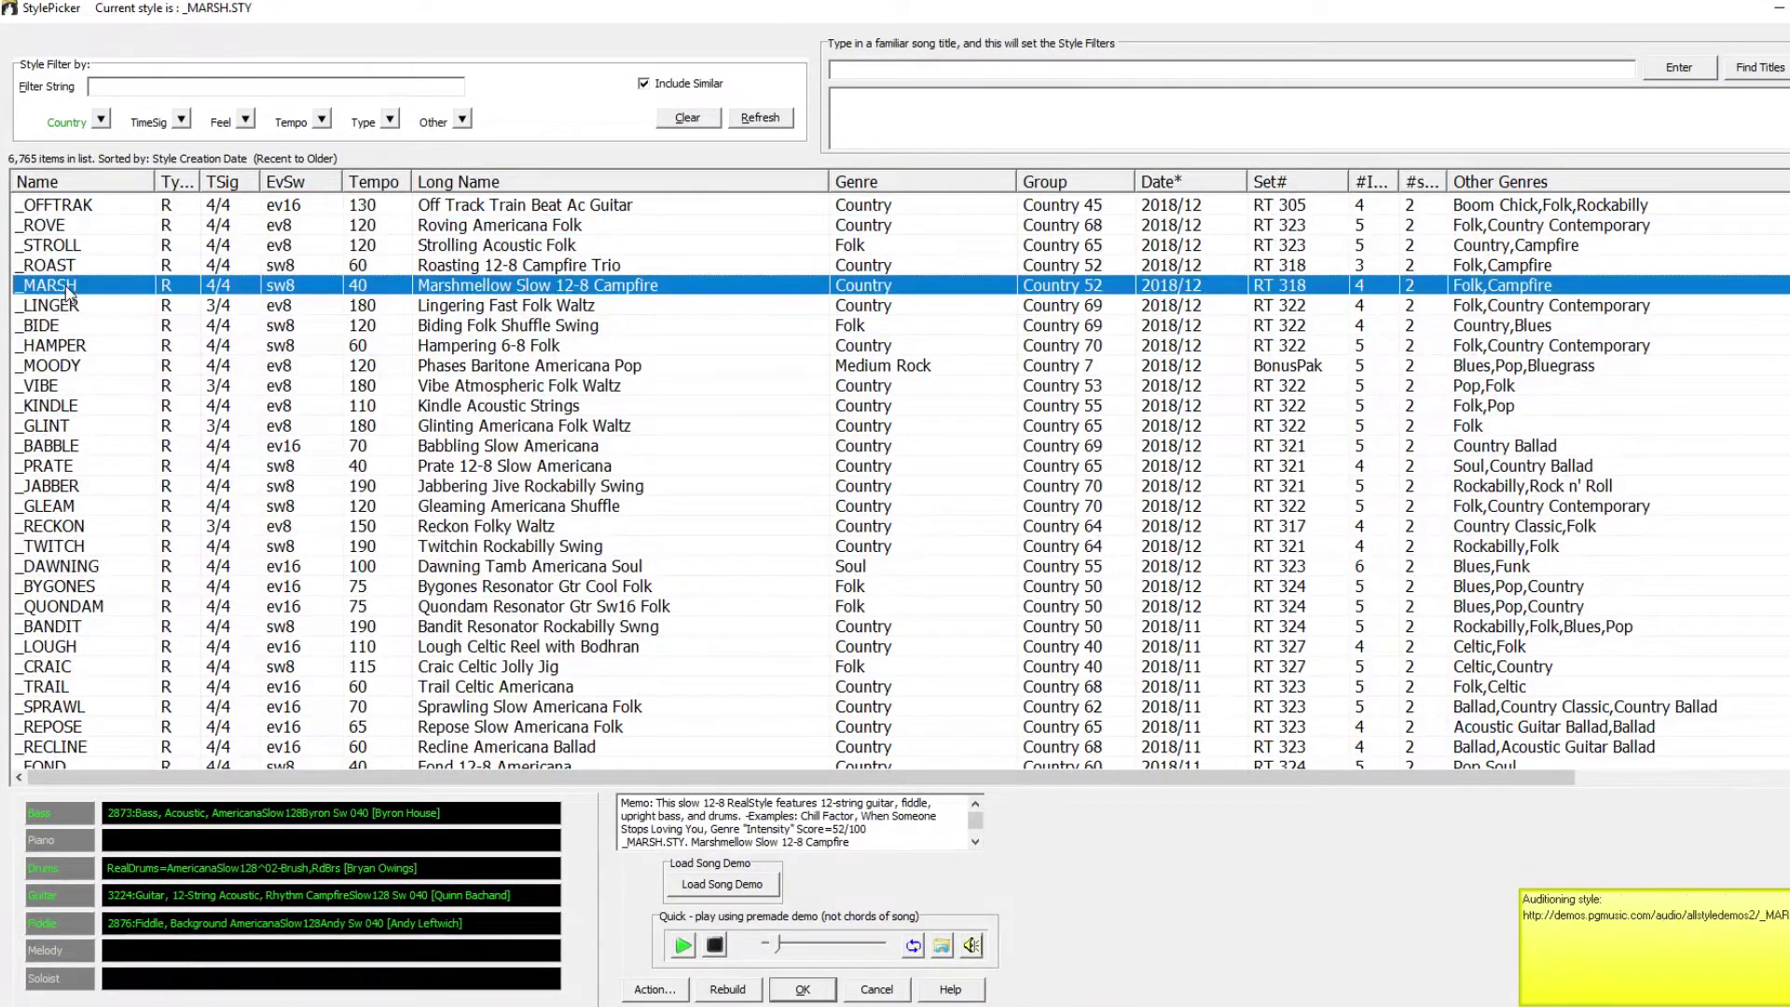
scroll(205, 349, down, 1)
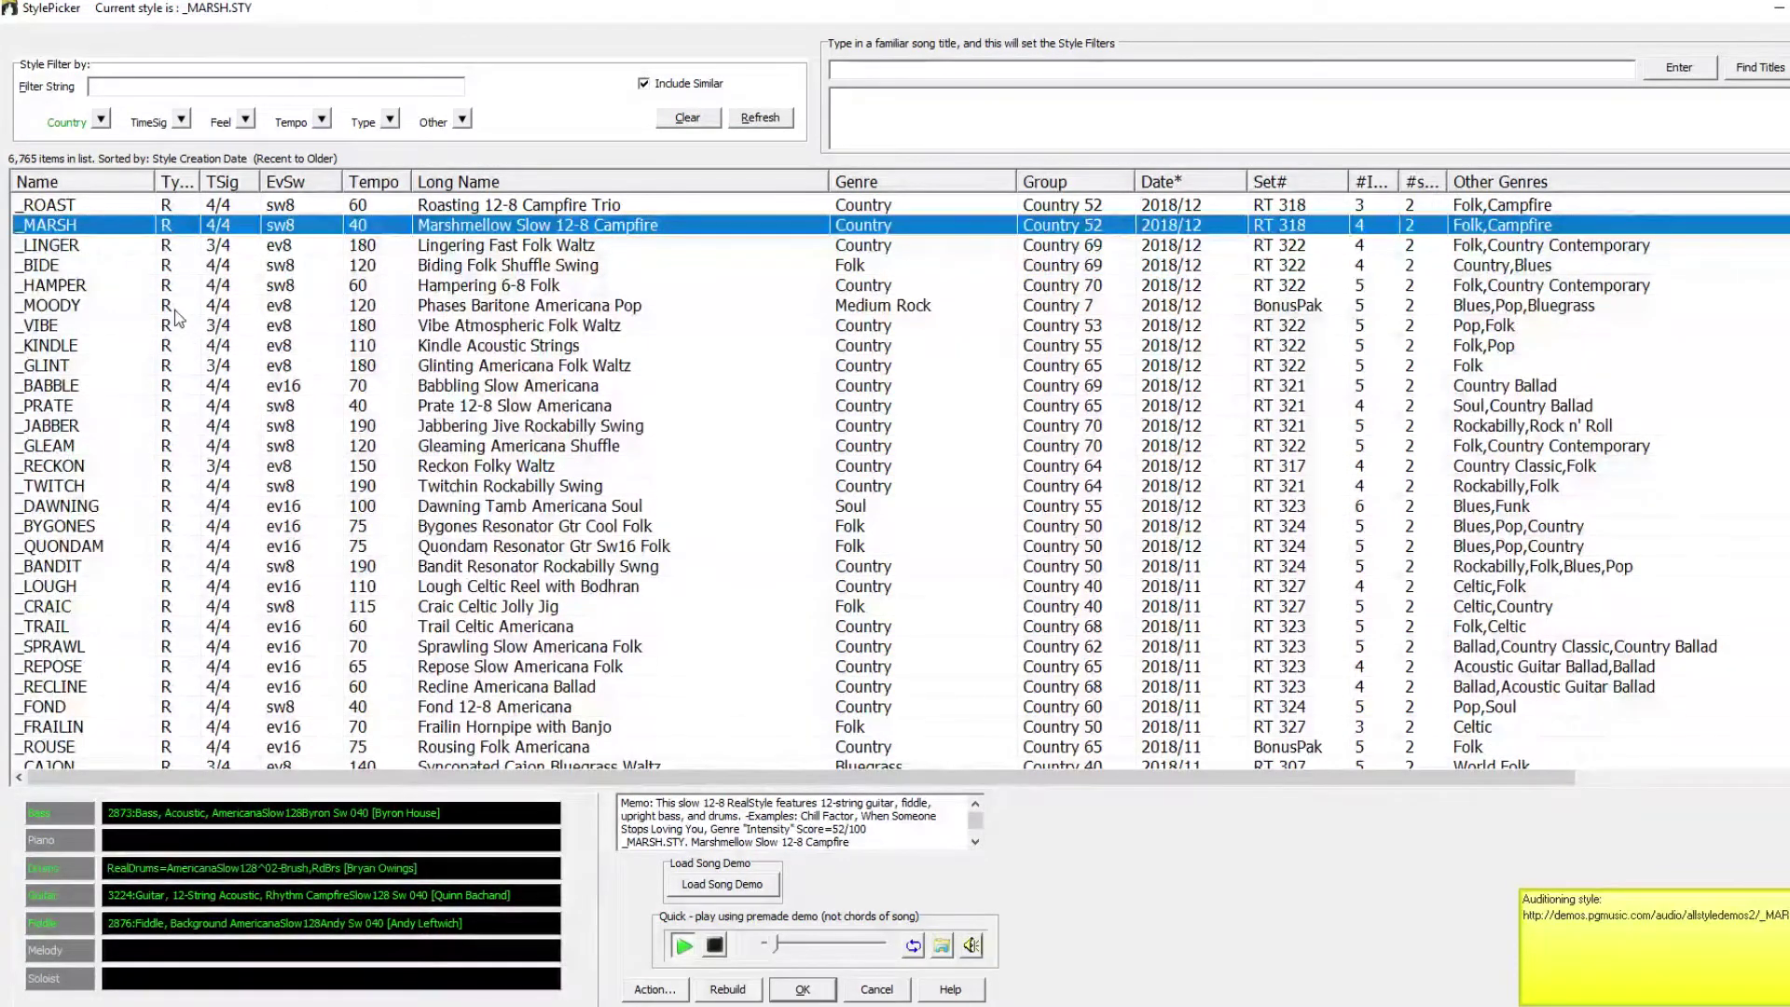
scroll(238, 391, down, 4)
click(239, 388)
scroll(239, 399, down, 2)
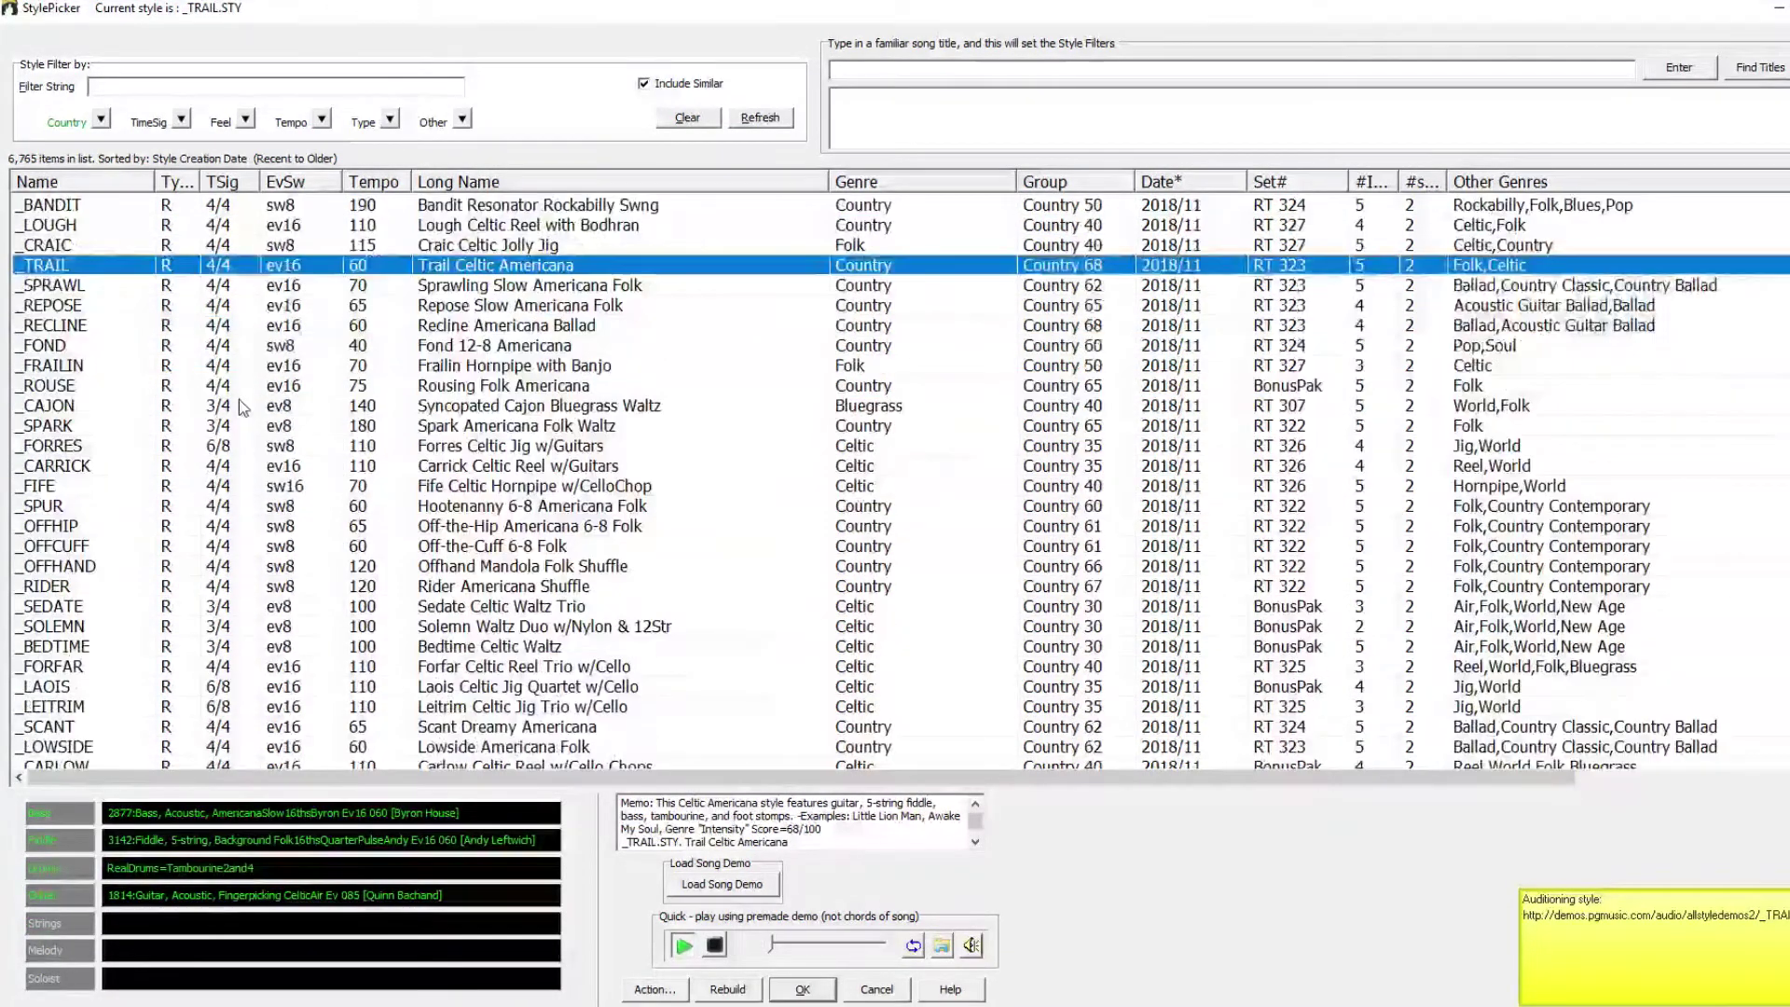
Audition the _SPUR and _CHICKEN styles further down the country list.
scroll(248, 382, down, 1)
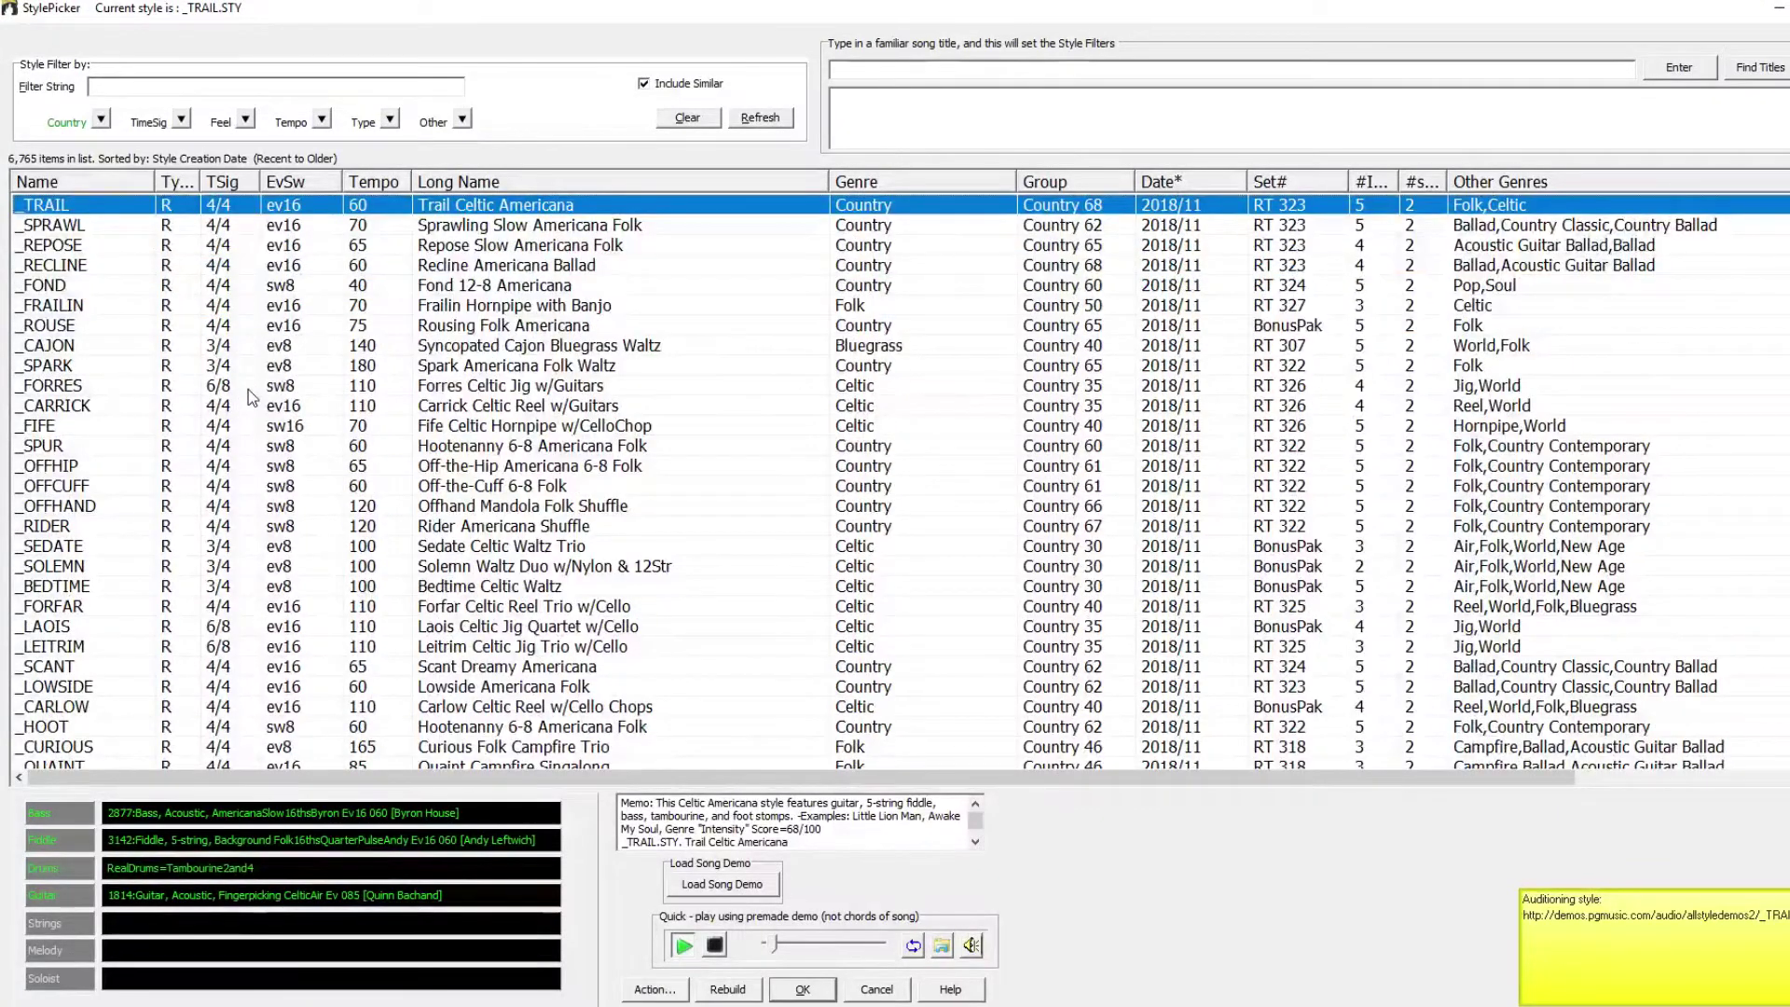
scroll(248, 389, down, 1)
click(254, 386)
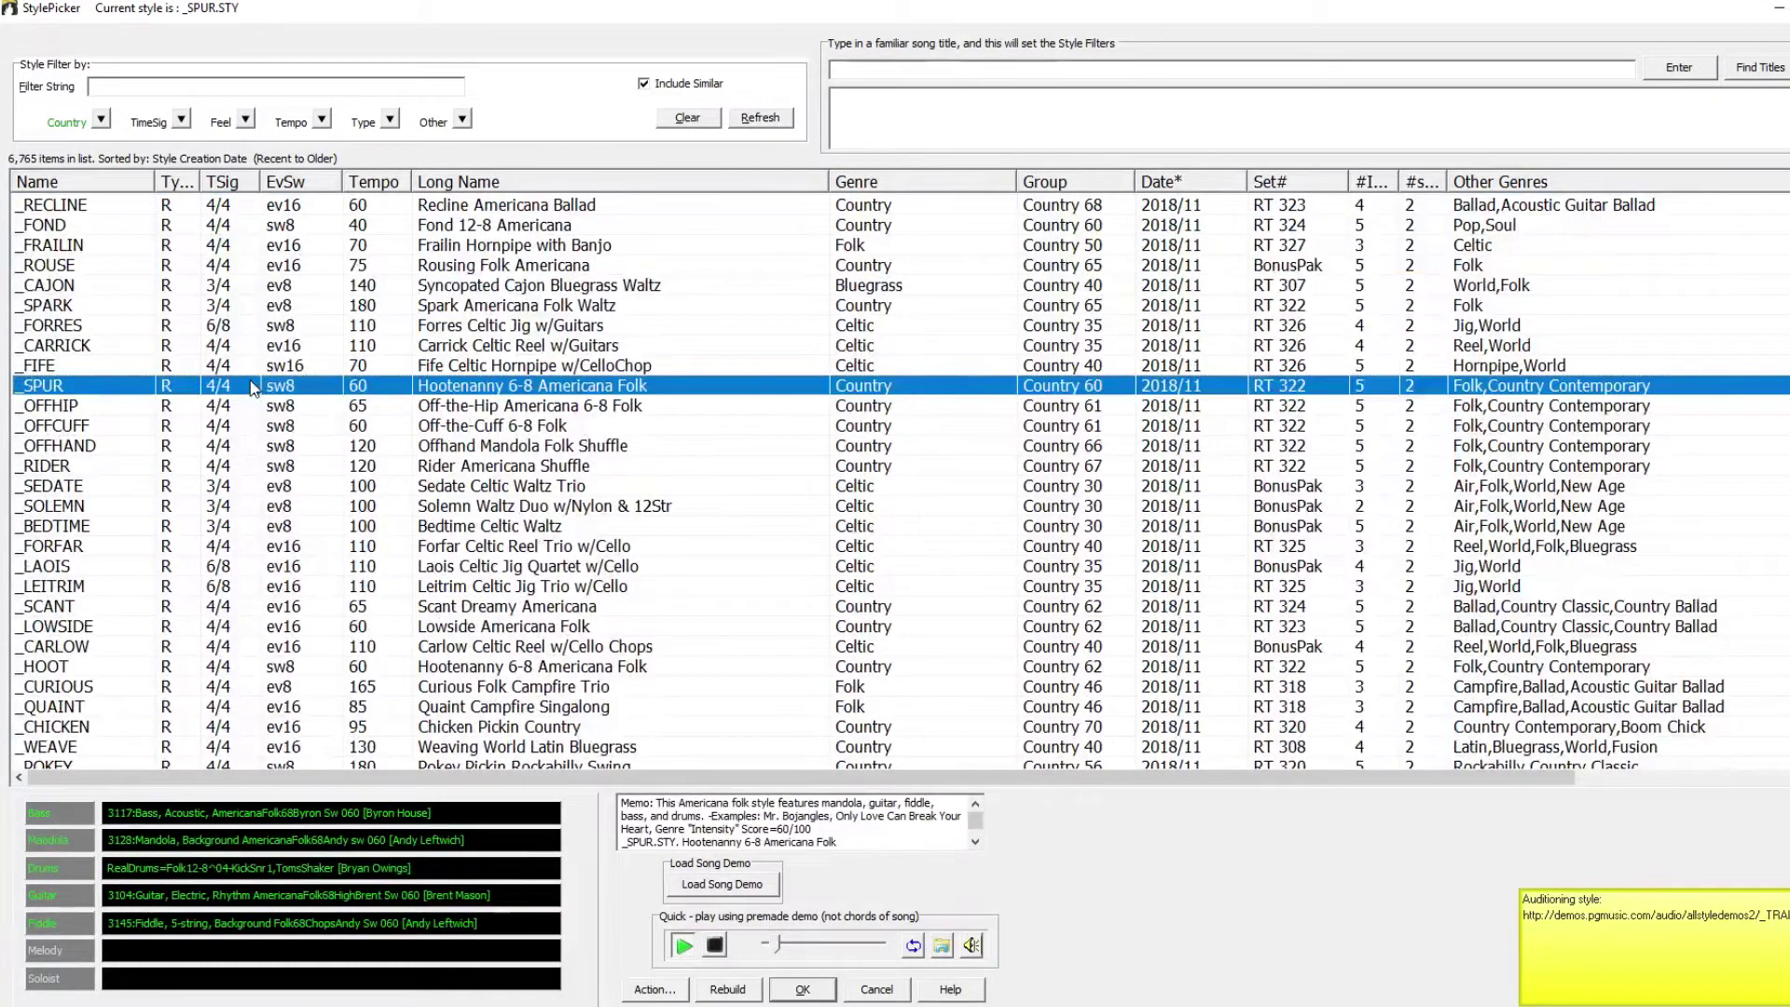
scroll(254, 386, down, 5)
click(280, 425)
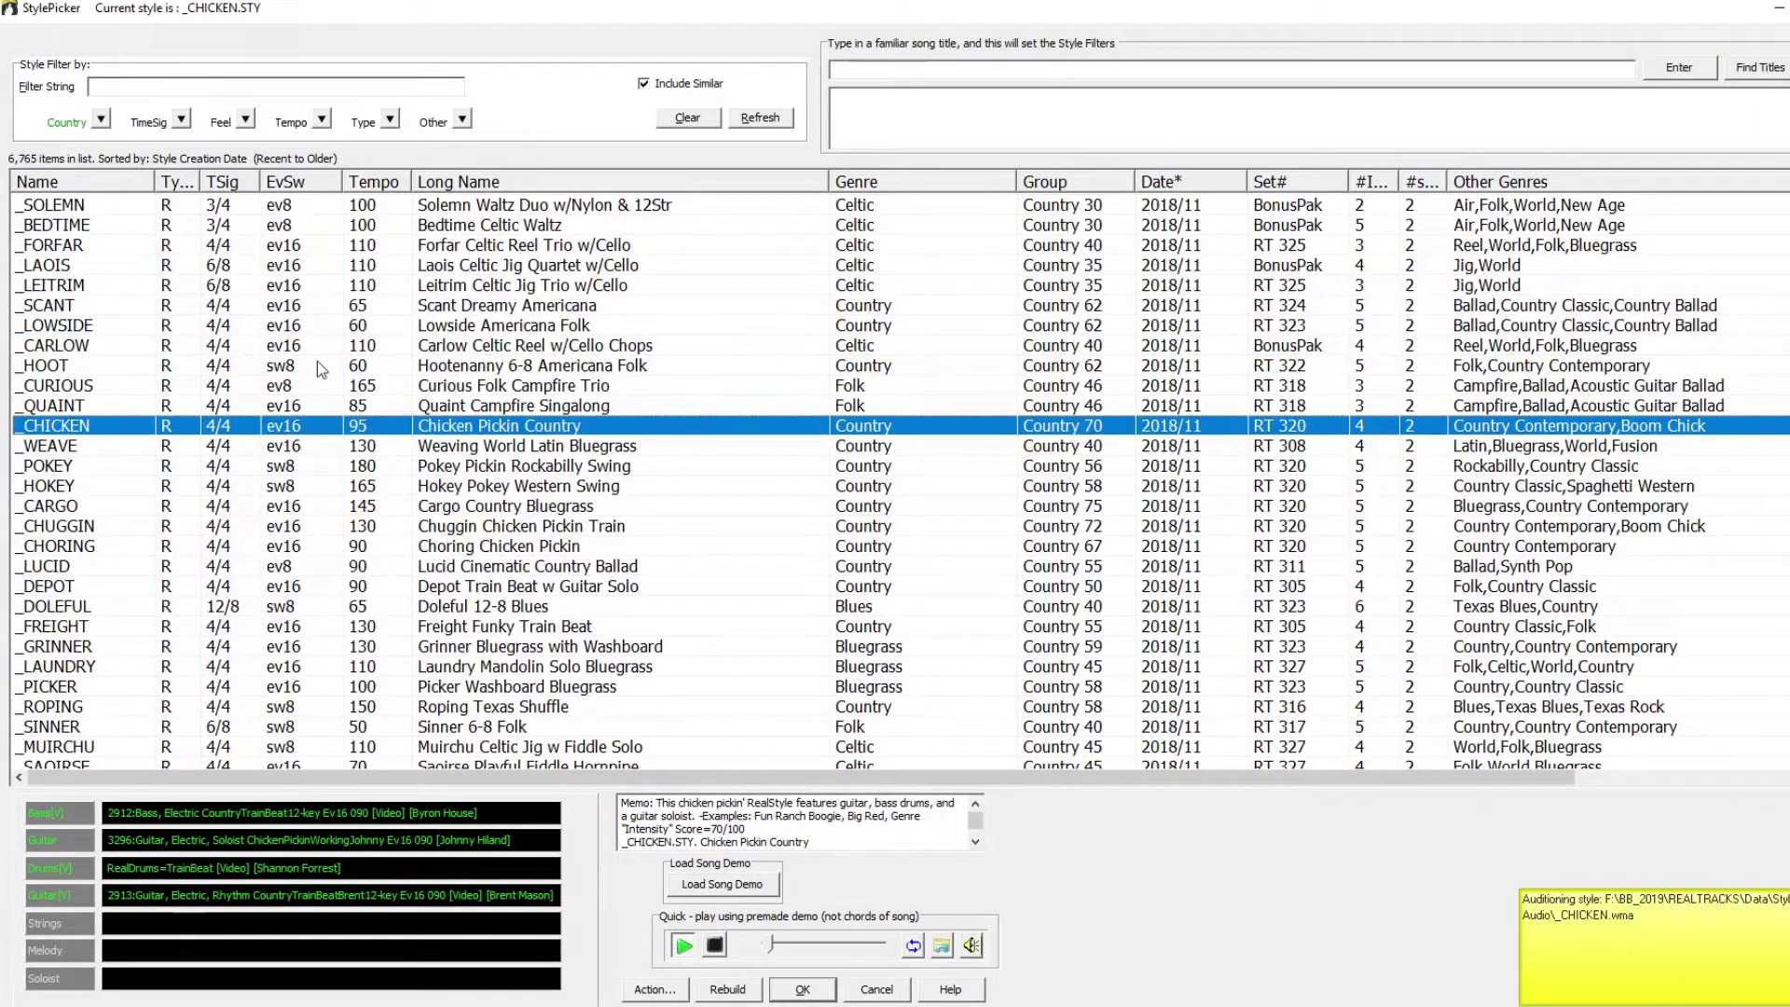
Audition the _TENDER and _CAROUSL styles from 2018/10 in the country list and continue browsing past them.
scroll(322, 373, down, 1)
scroll(317, 371, down, 1)
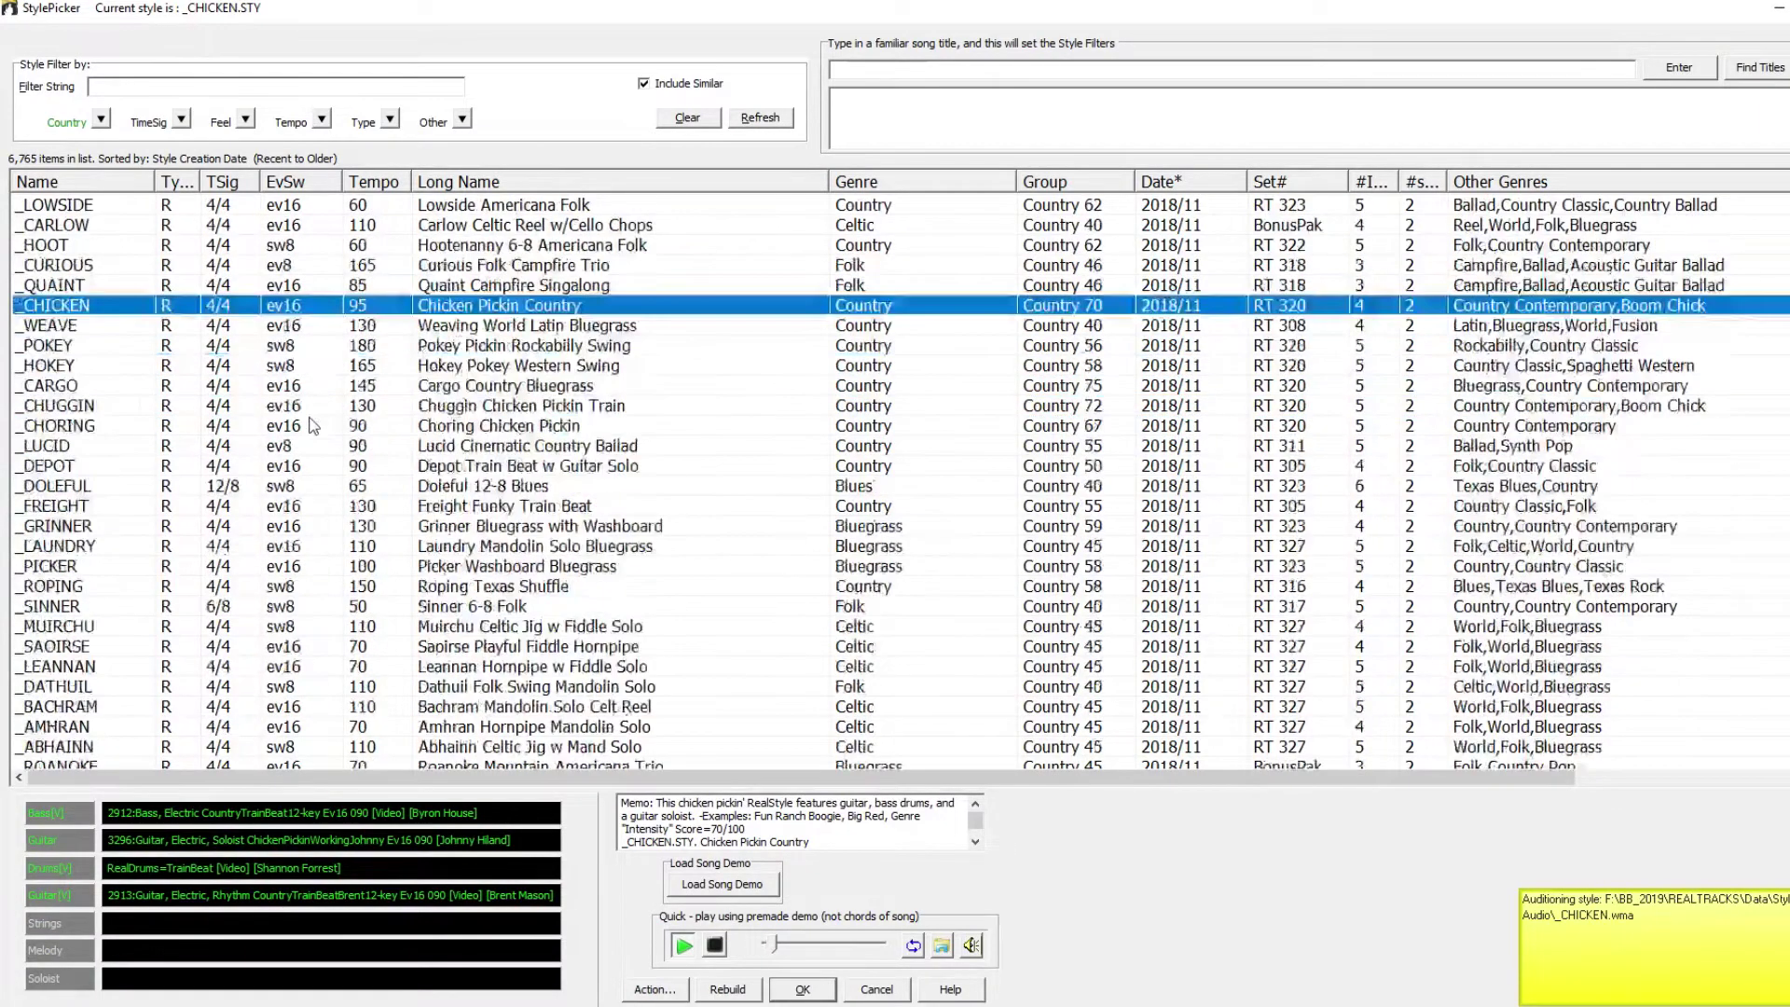
scroll(311, 431, down, 1)
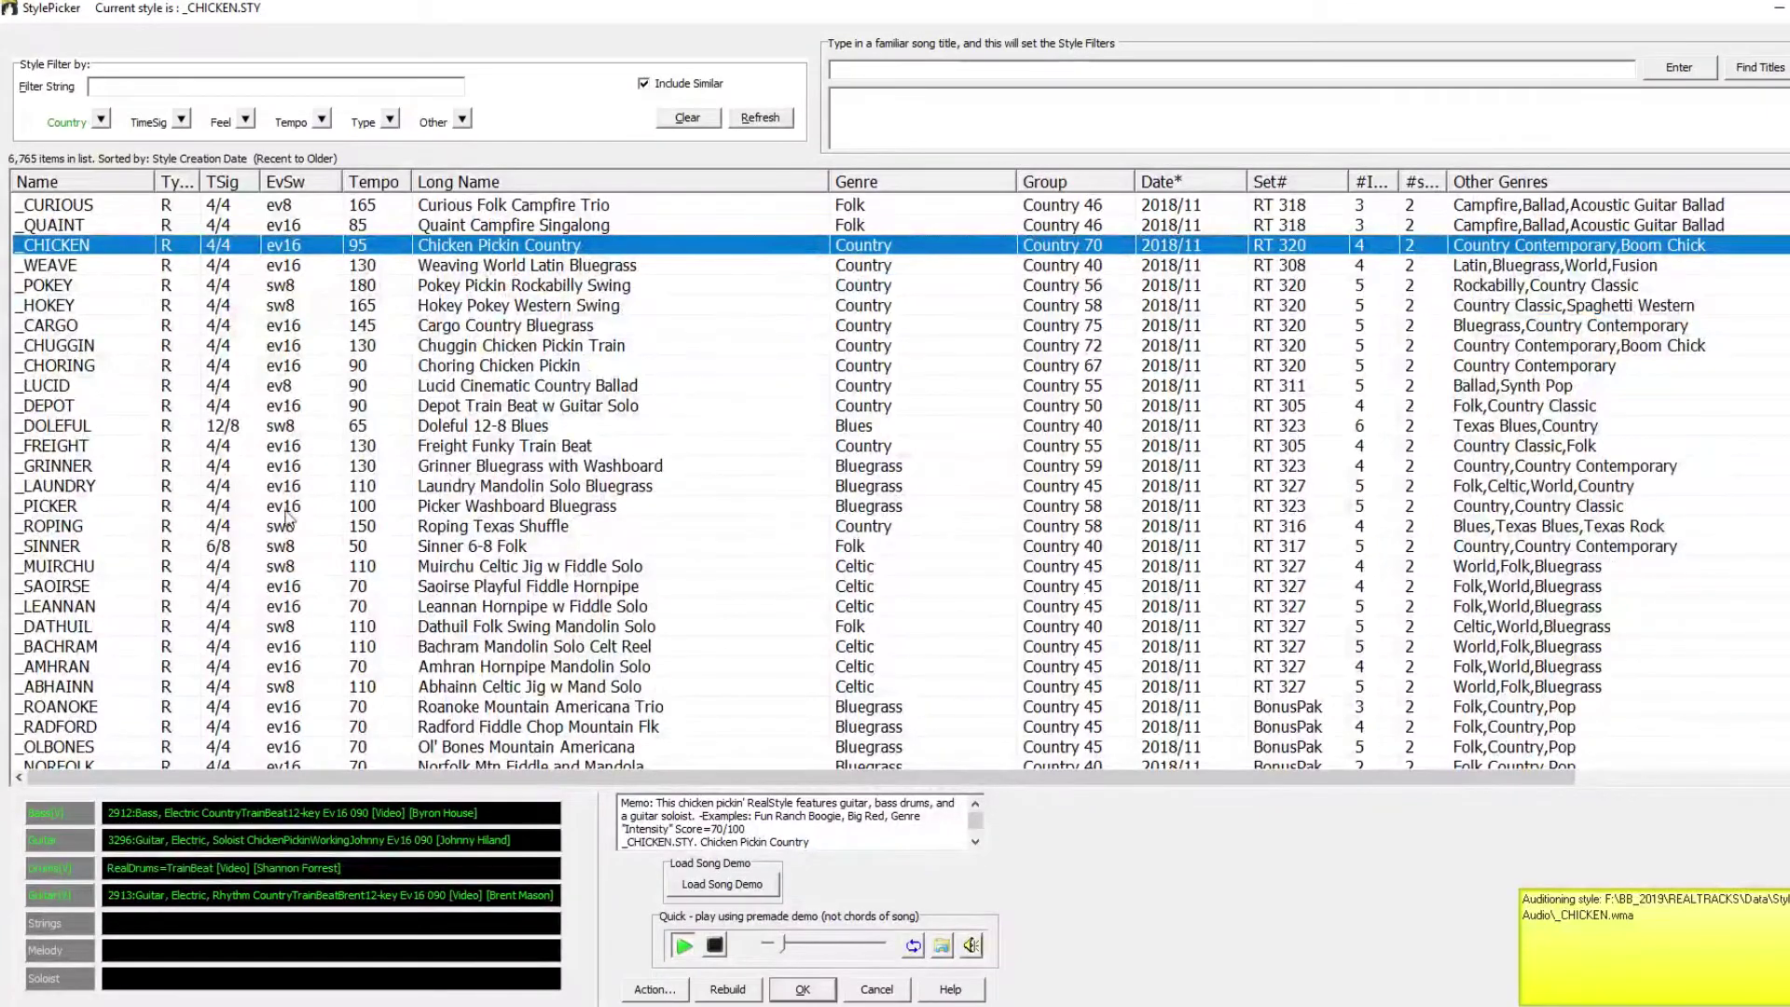
scroll(291, 541, down, 10)
click(362, 431)
scroll(363, 442, down, 1)
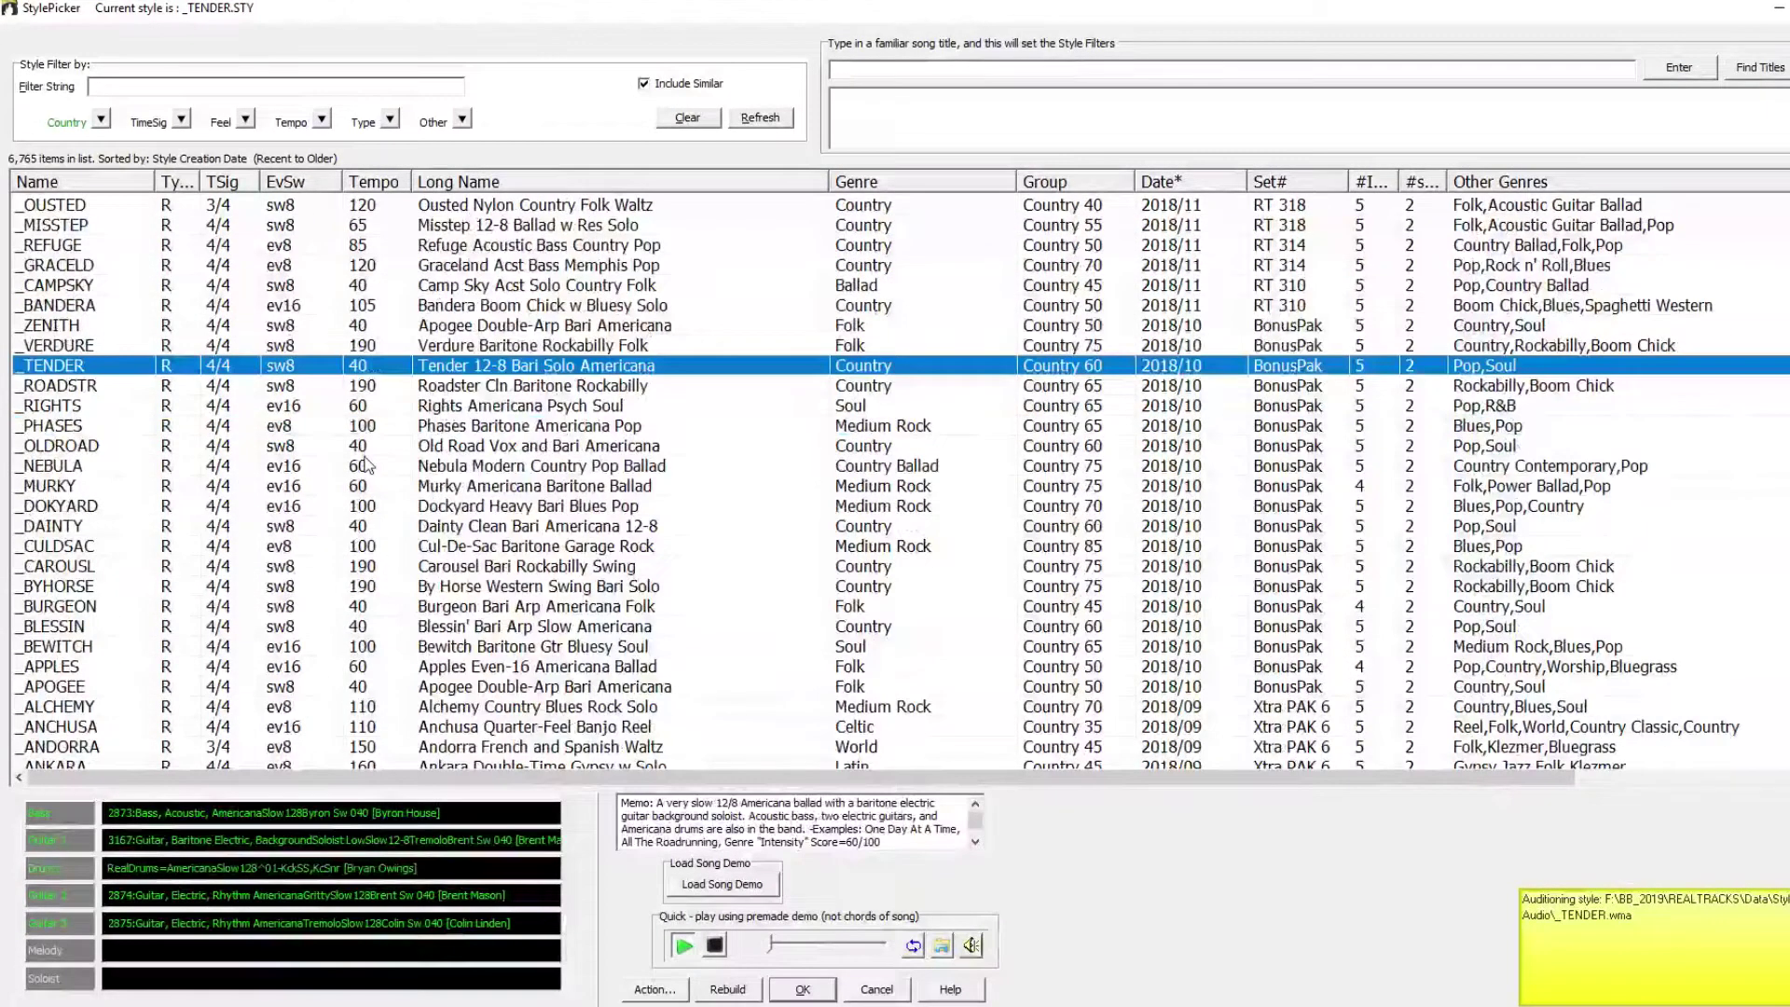
scroll(366, 466, down, 2)
click(359, 446)
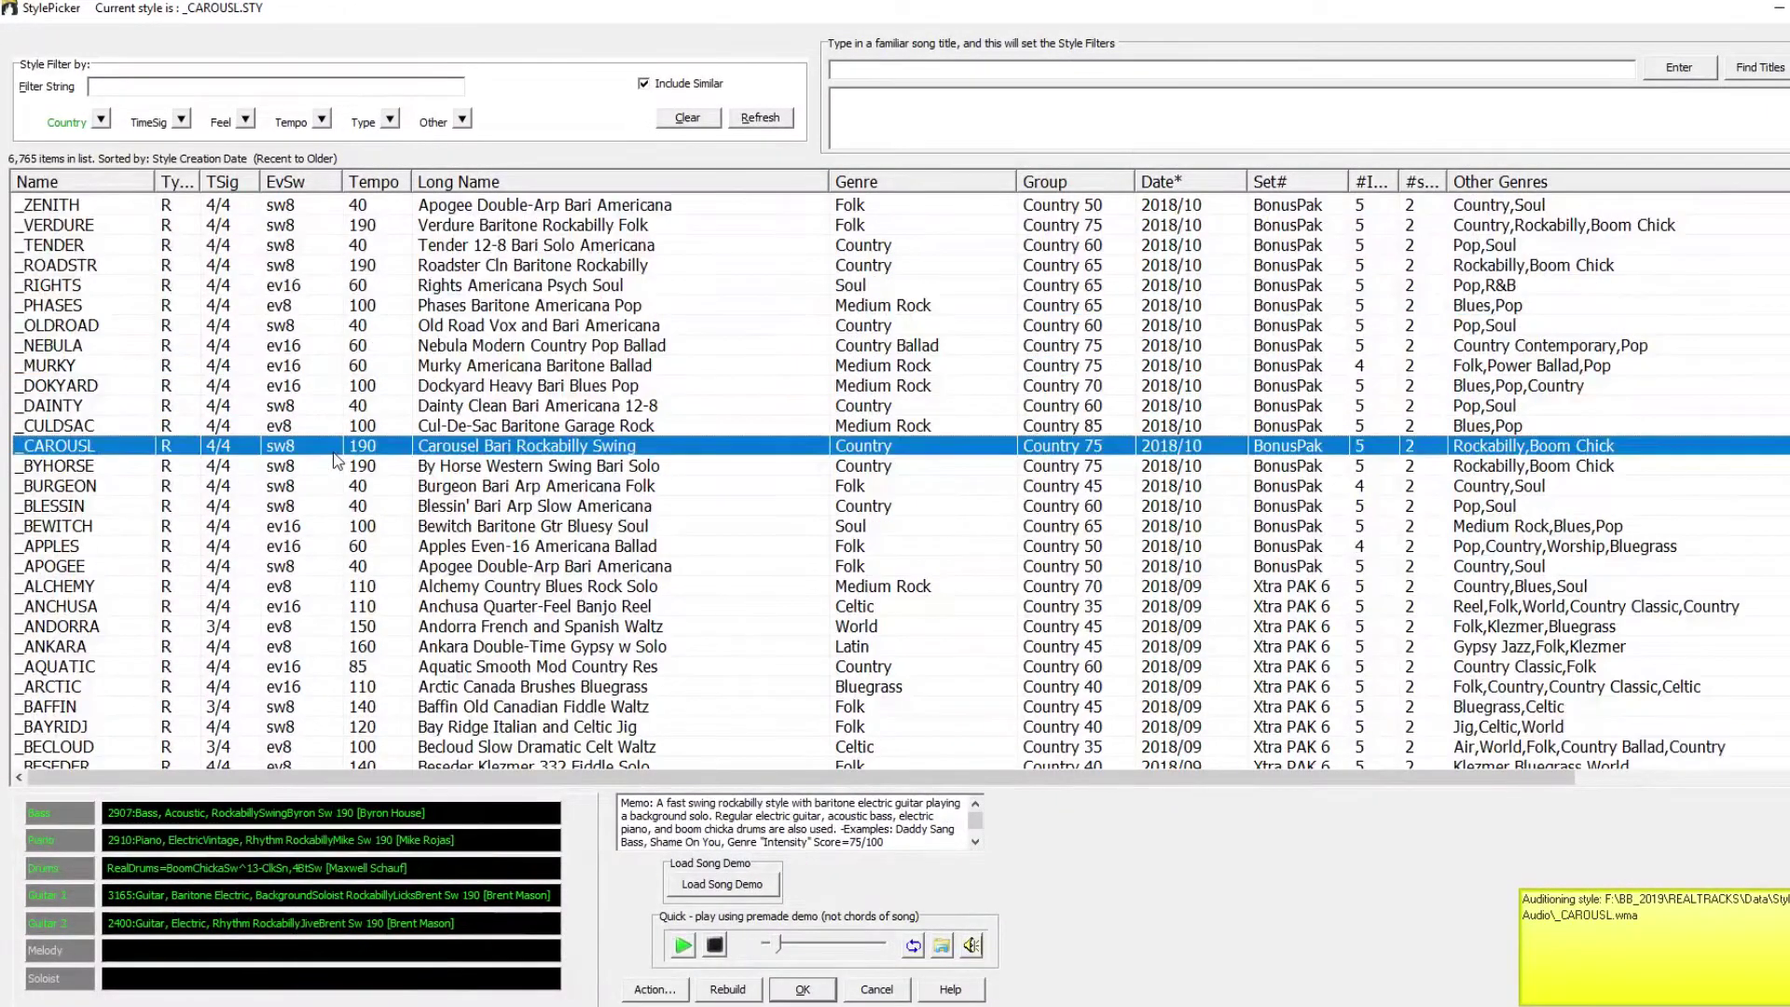
scroll(345, 461, down, 1)
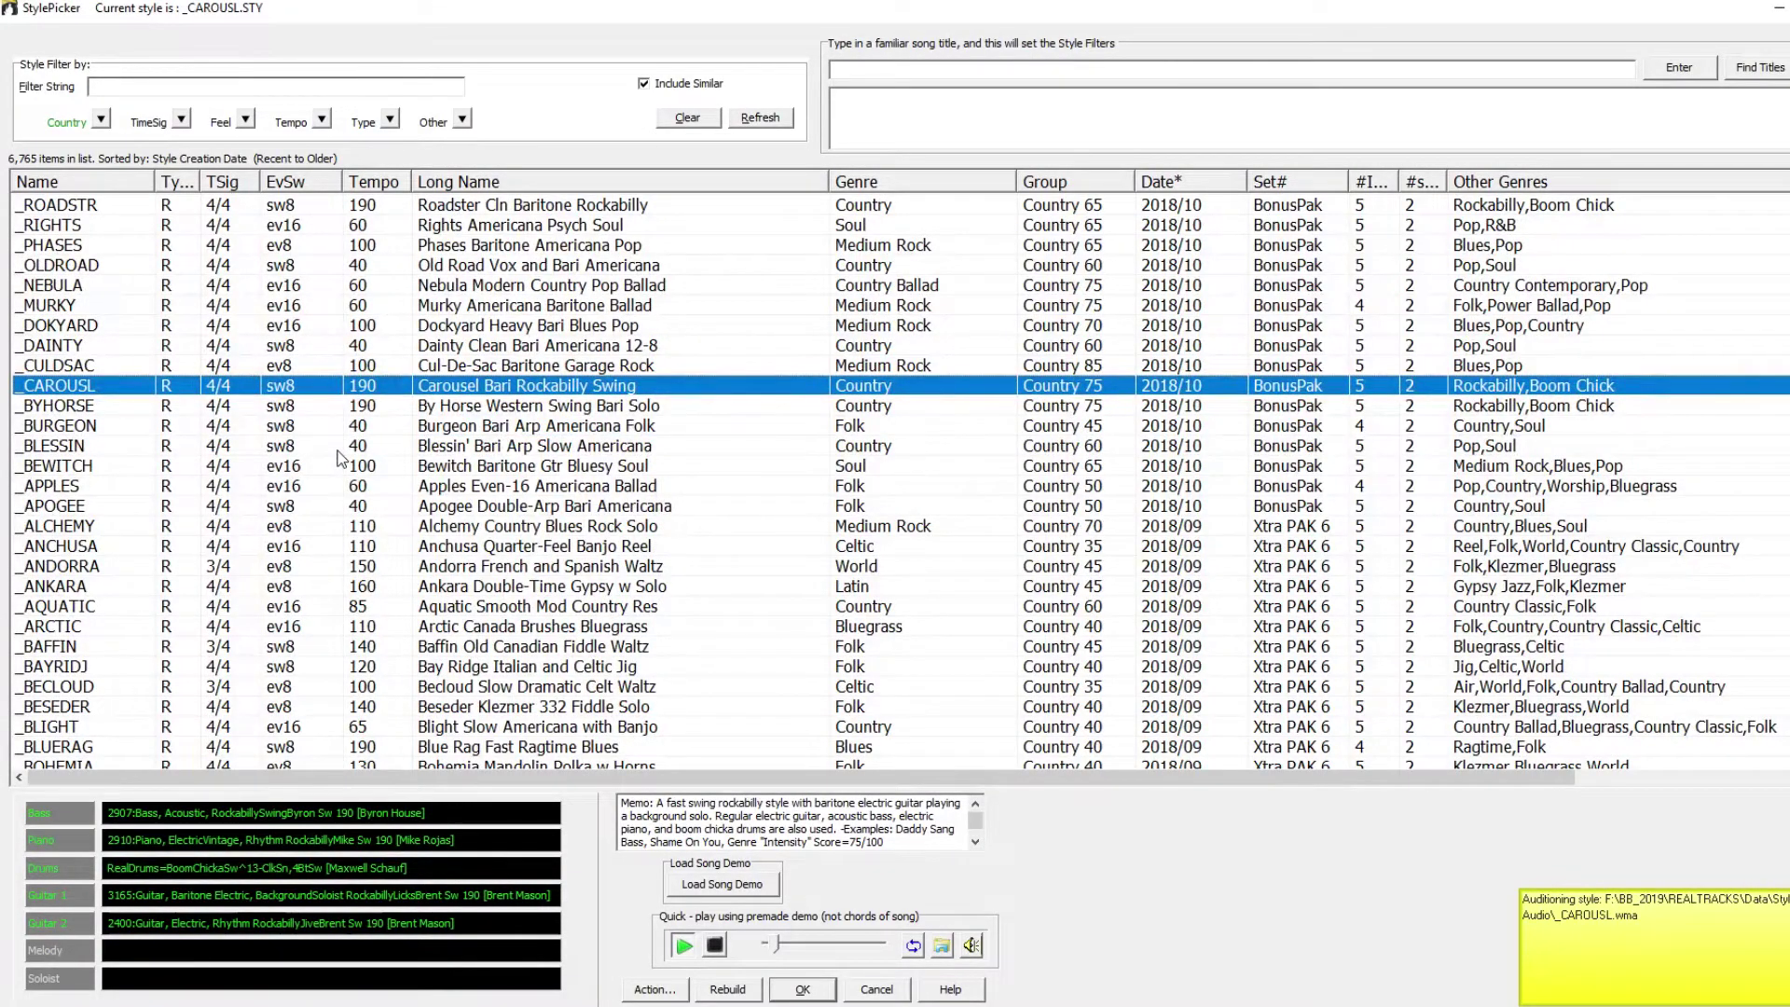
scroll(342, 461, down, 1)
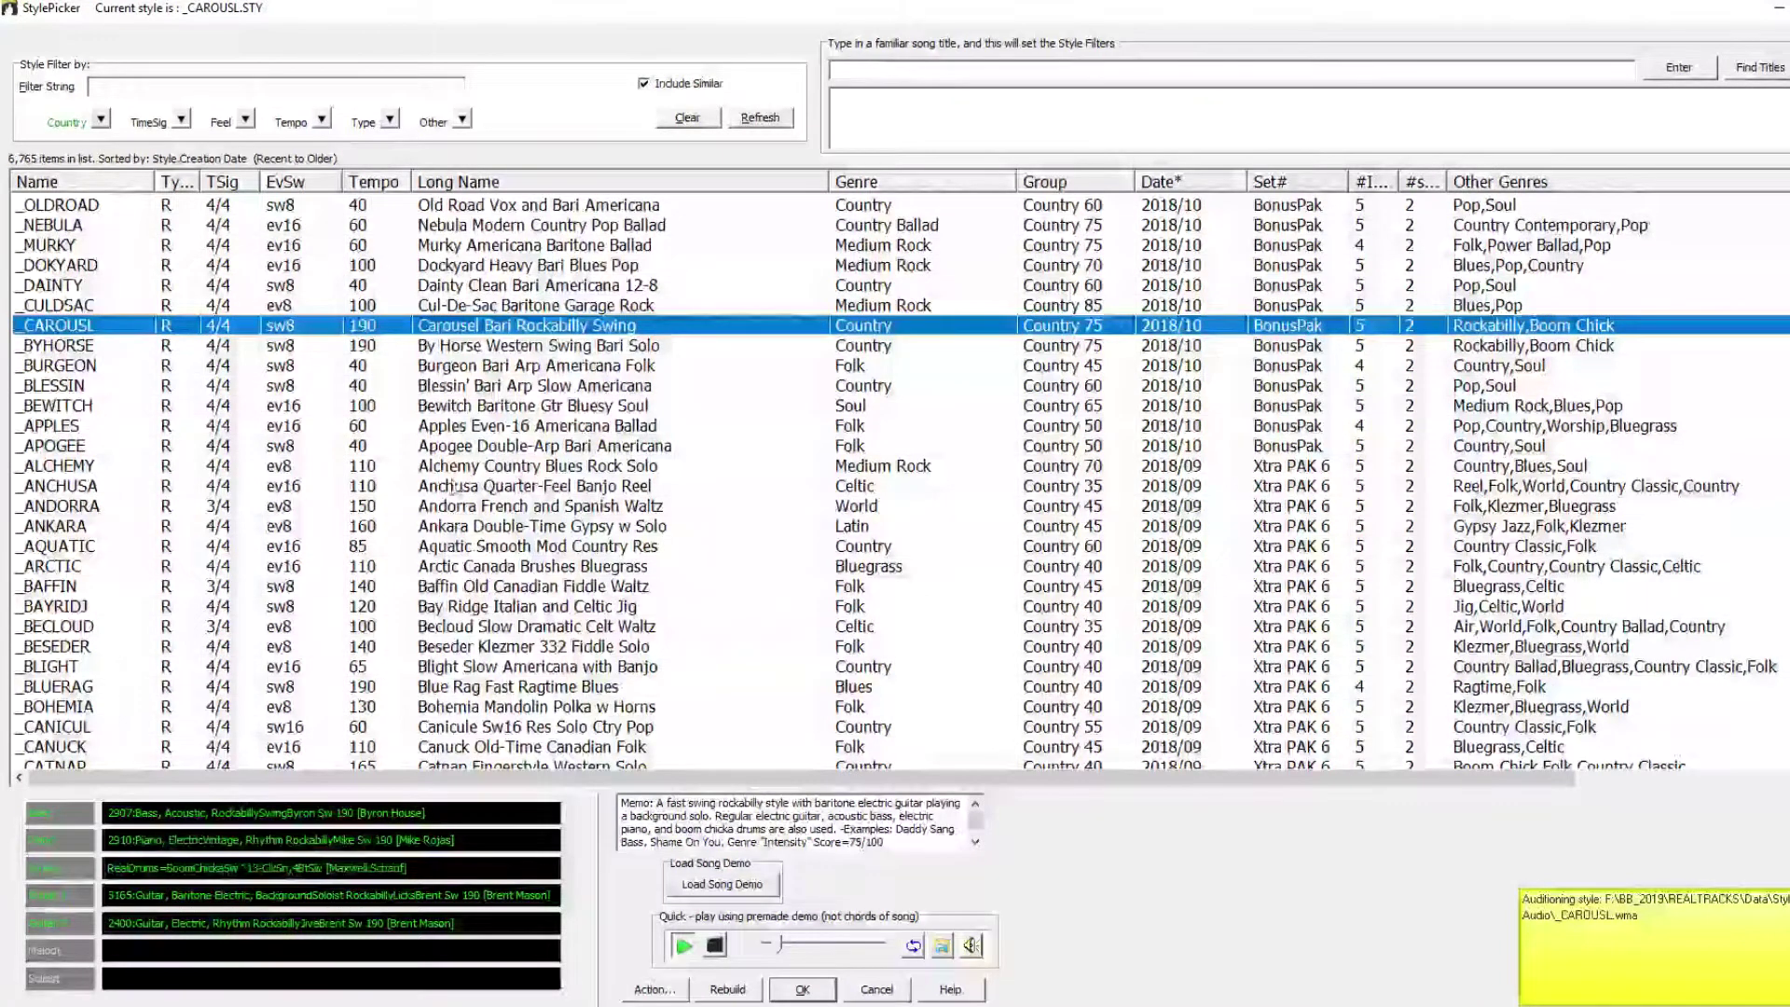
scroll(422, 486, down, 1)
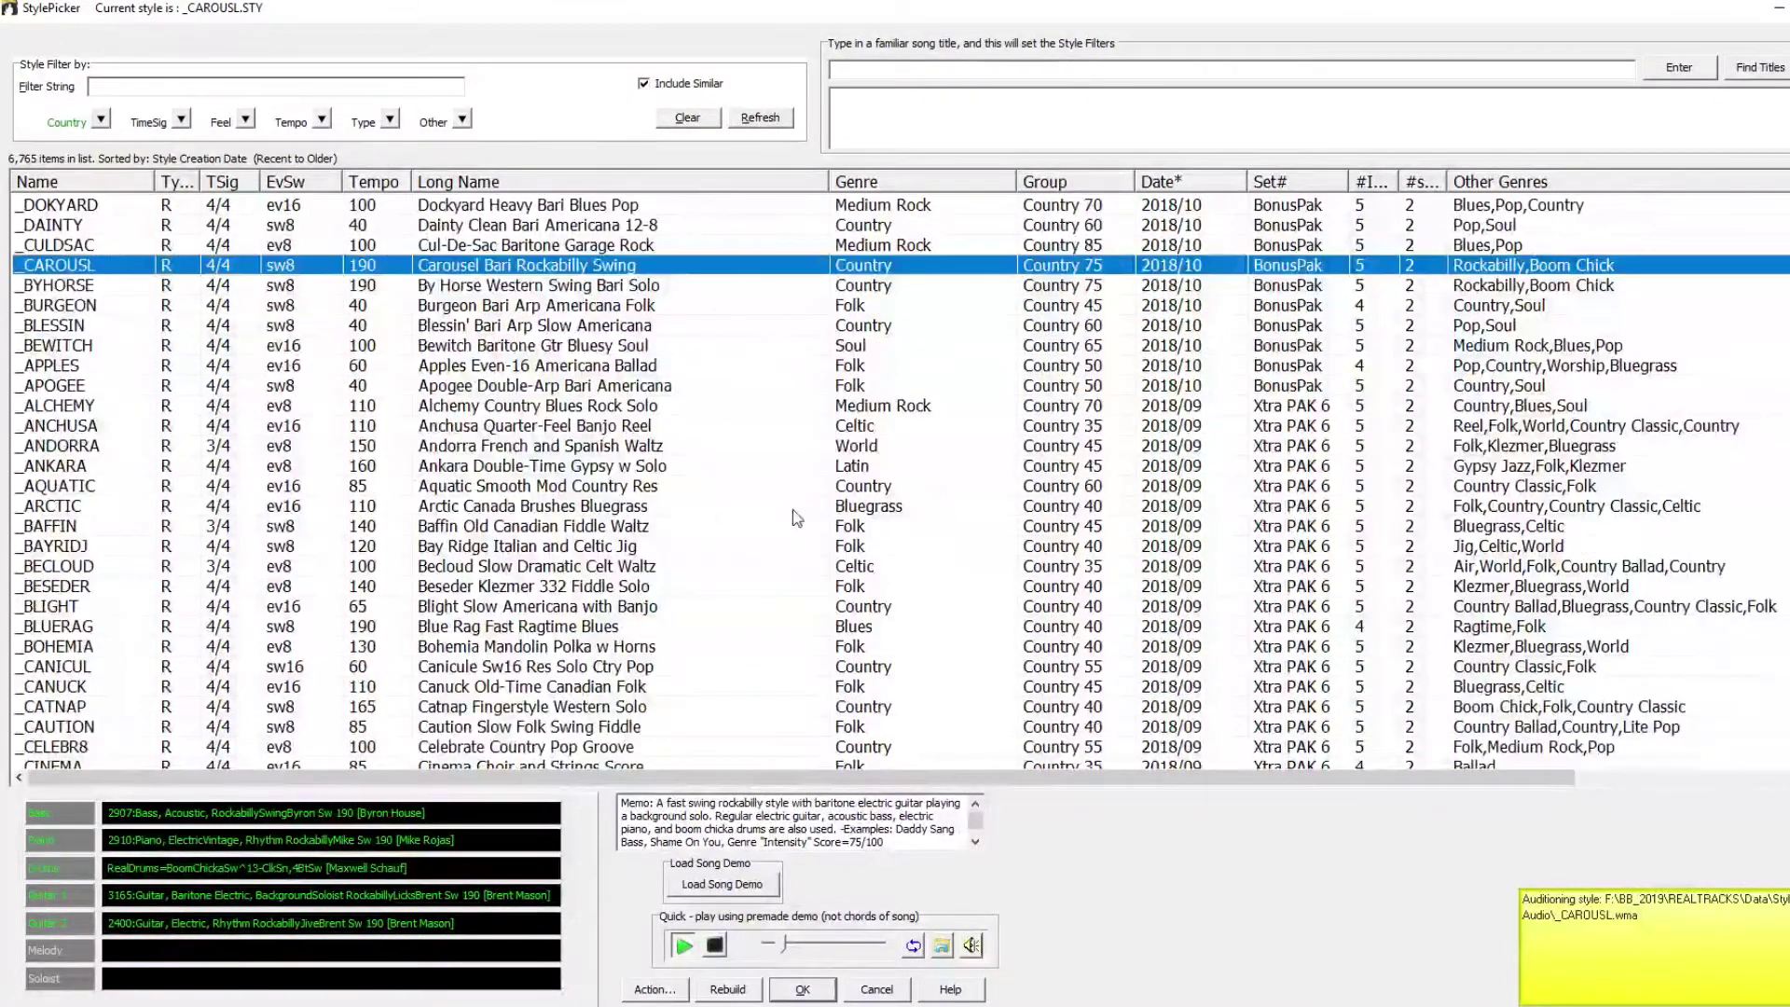
Audition the _AQUATIC and _MISLED+ styles from 2018/09 in the country list.
click(313, 484)
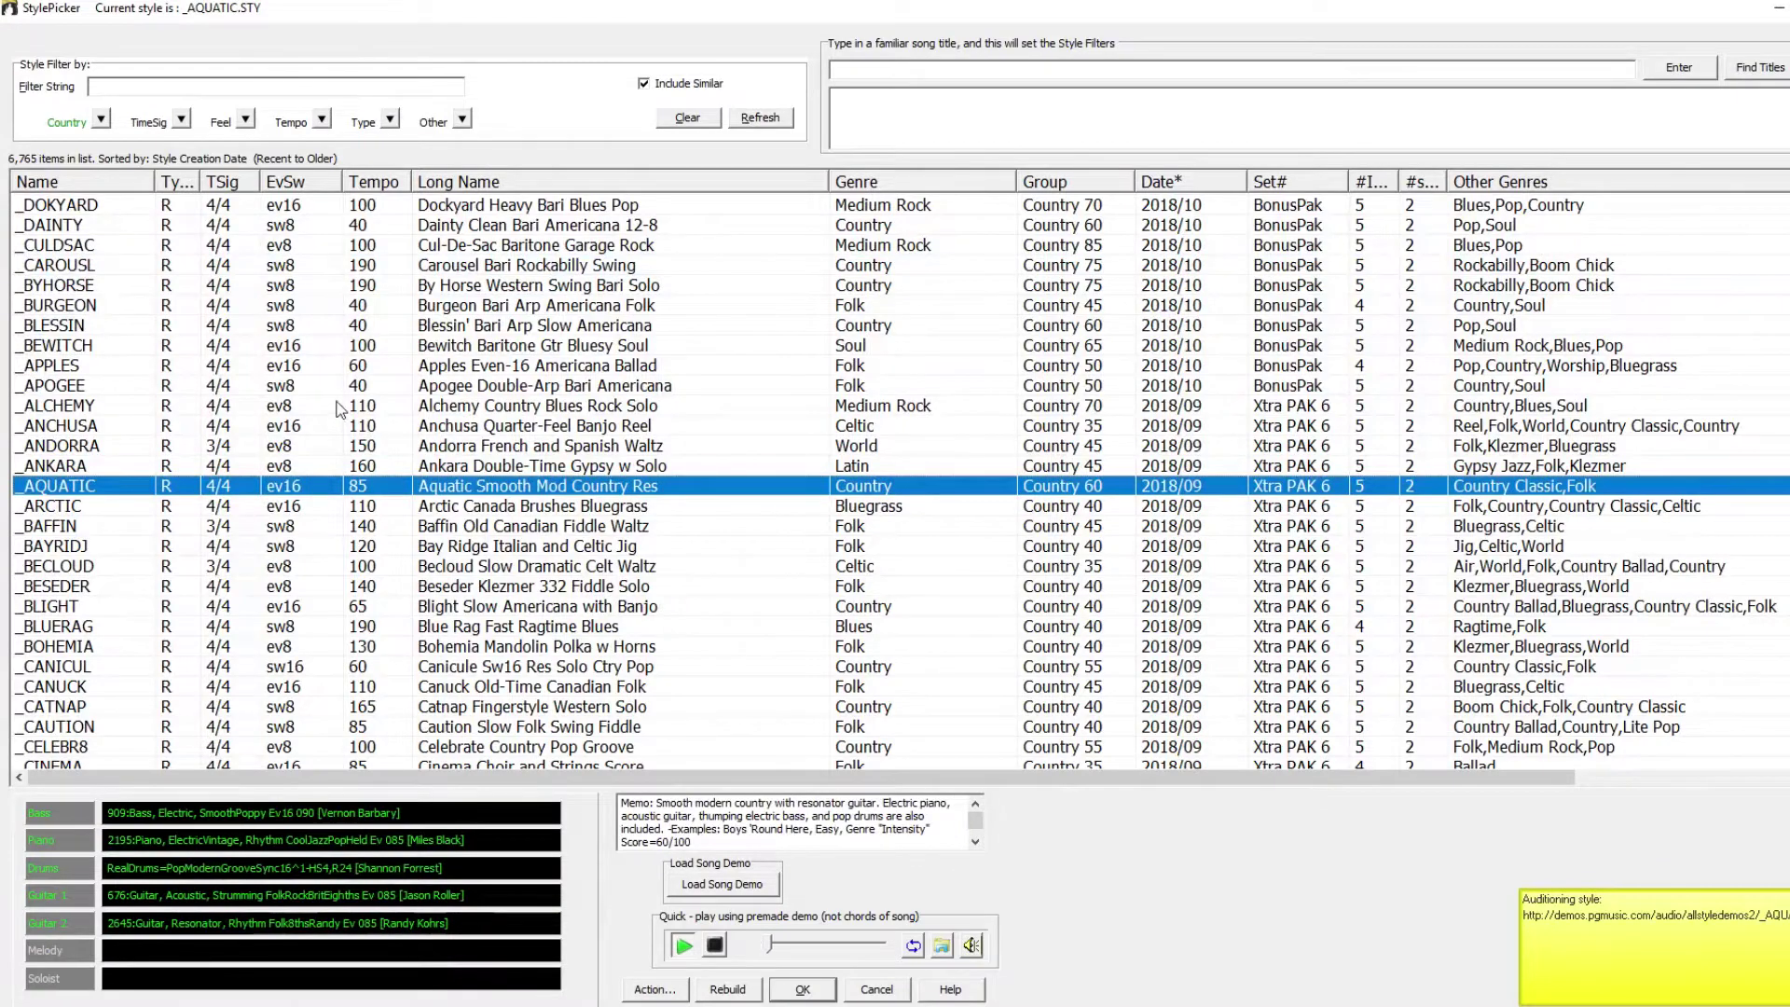
scroll(340, 433, down, 2)
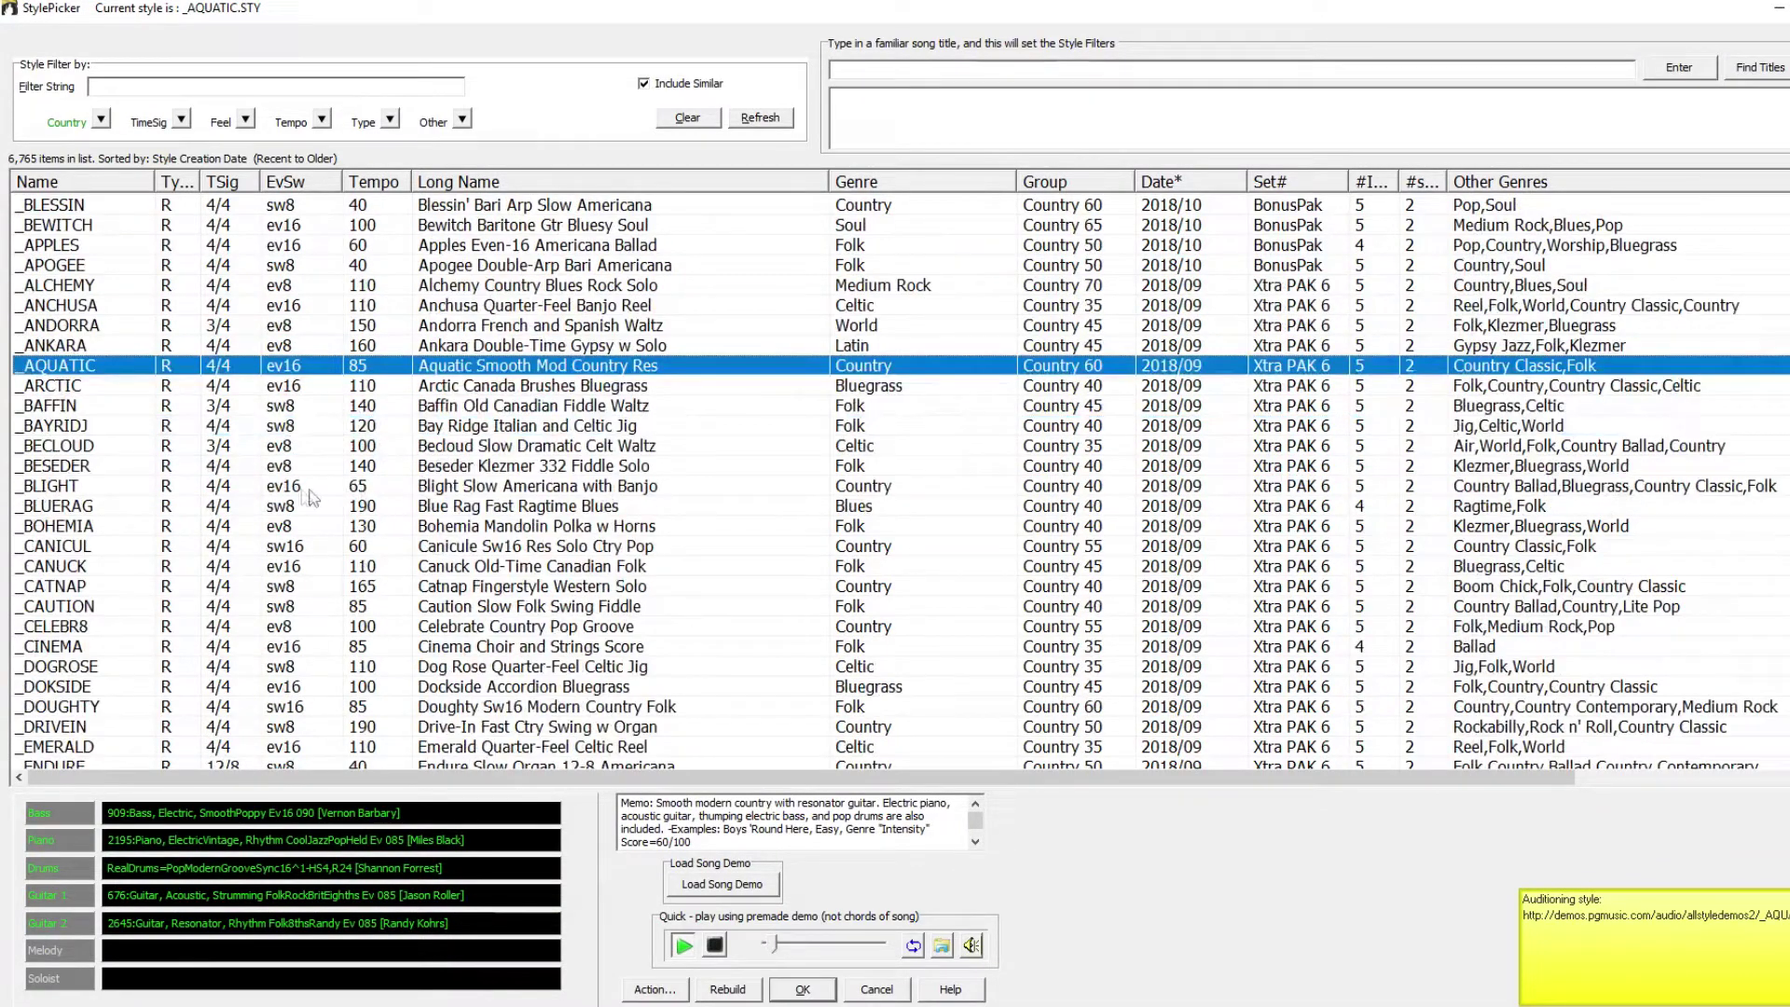
scroll(287, 491, down, 1)
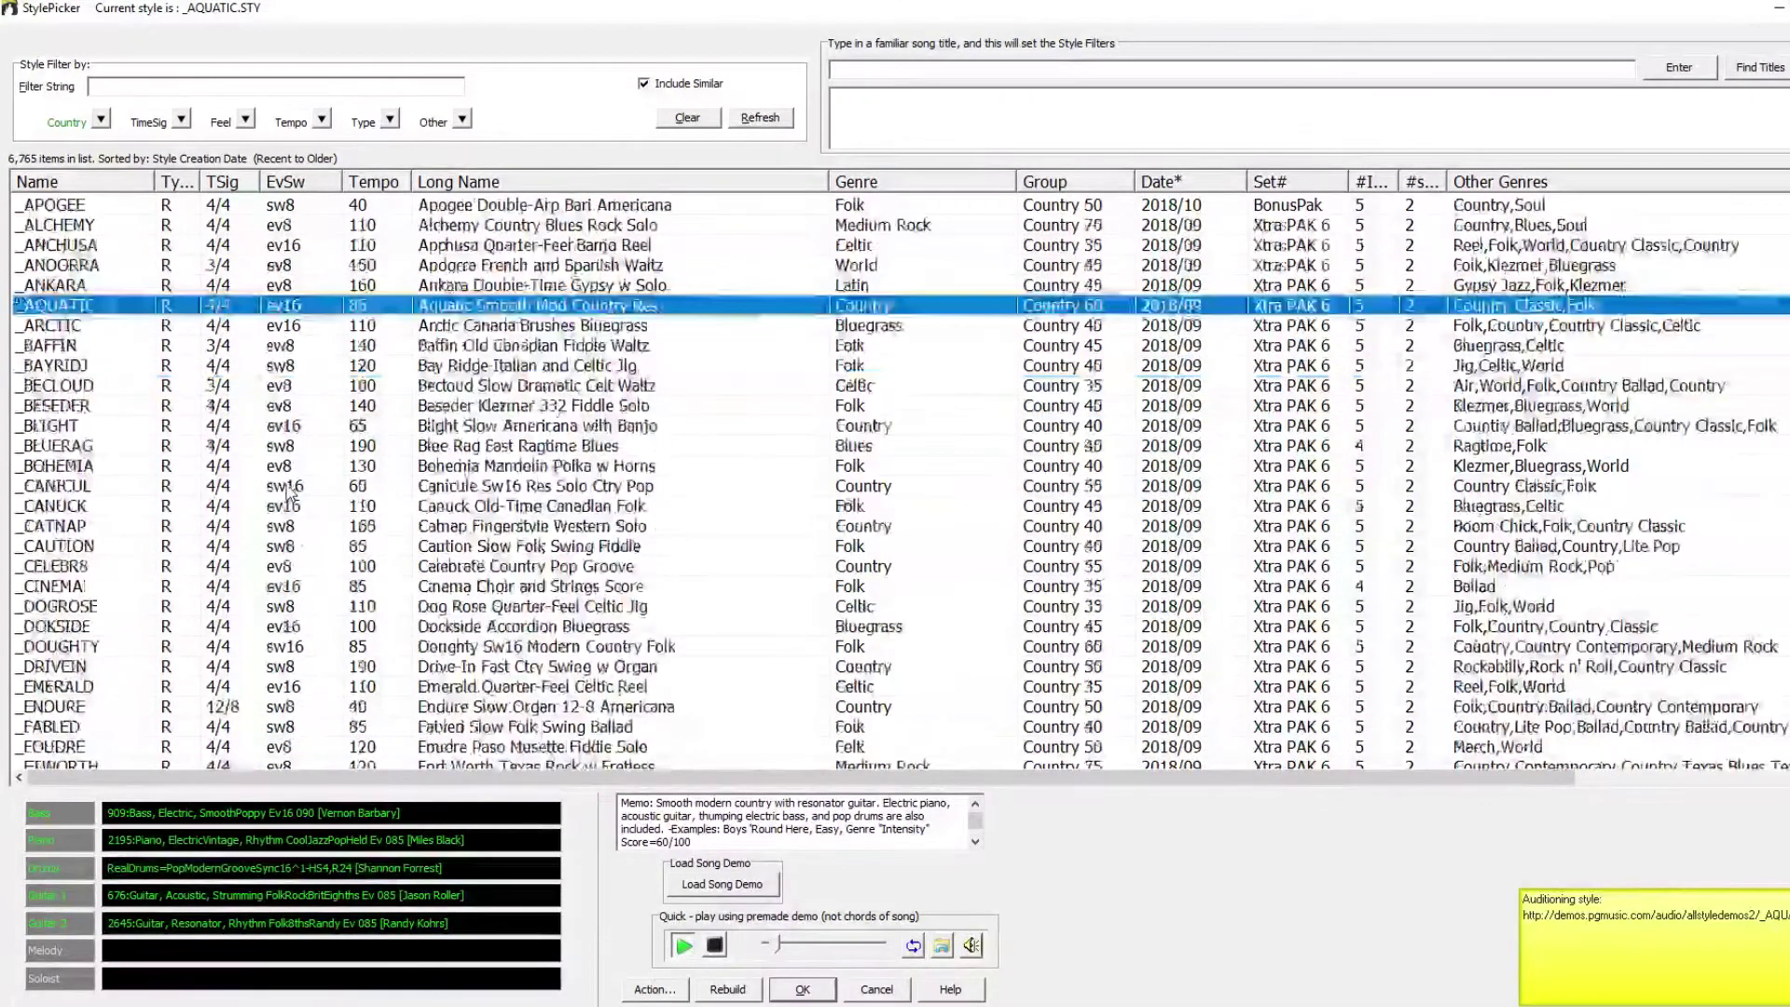
scroll(283, 492, down, 9)
click(357, 431)
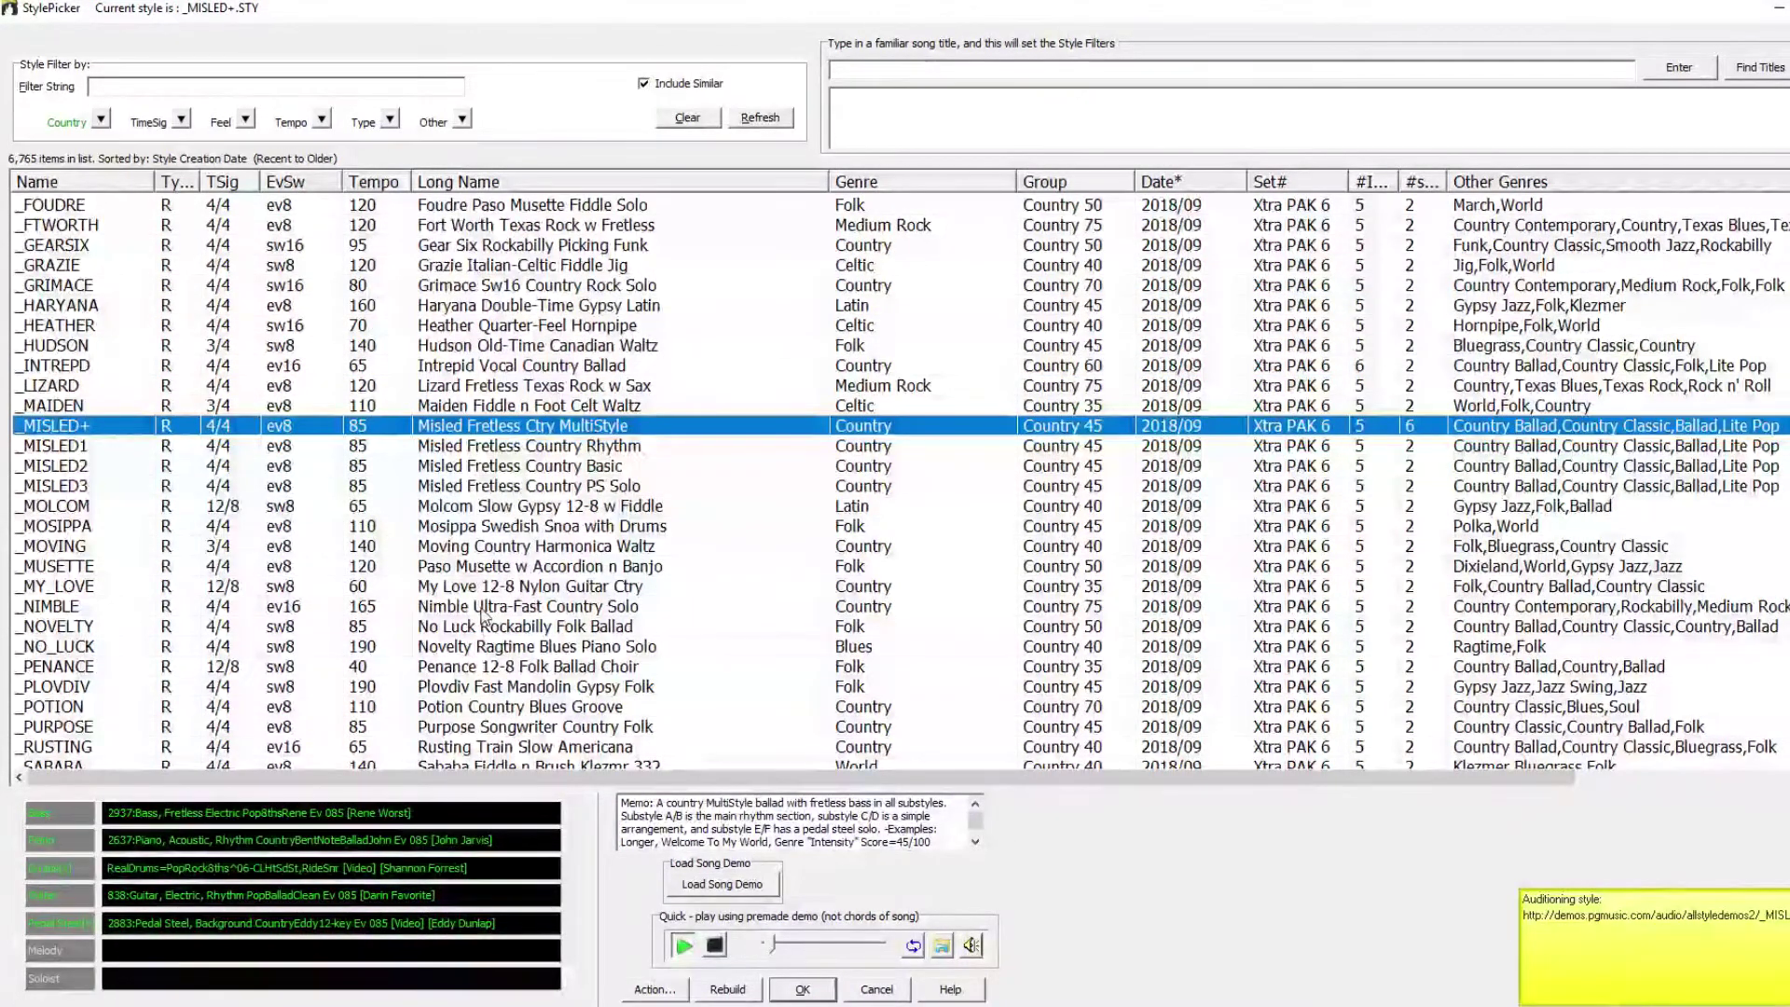
Browse further down the country list and audition the _VOODOO+ rockabilly swing style.
scroll(343, 556, down, 1)
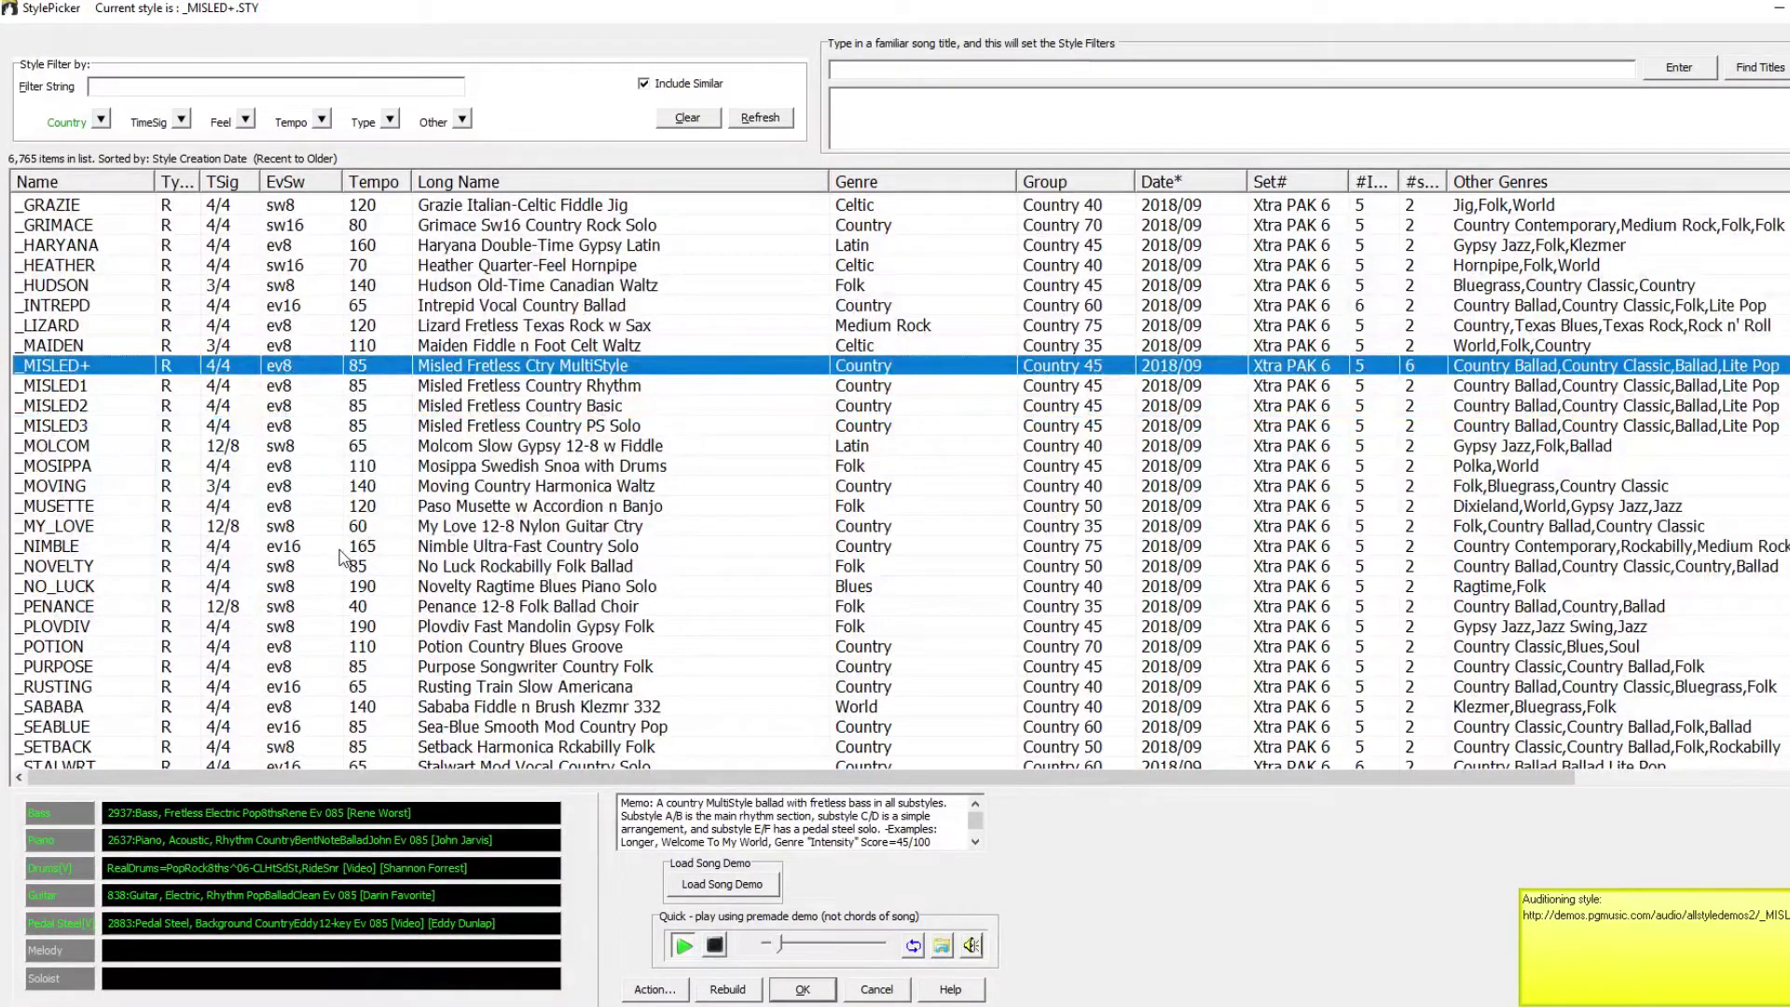
scroll(342, 564, down, 1)
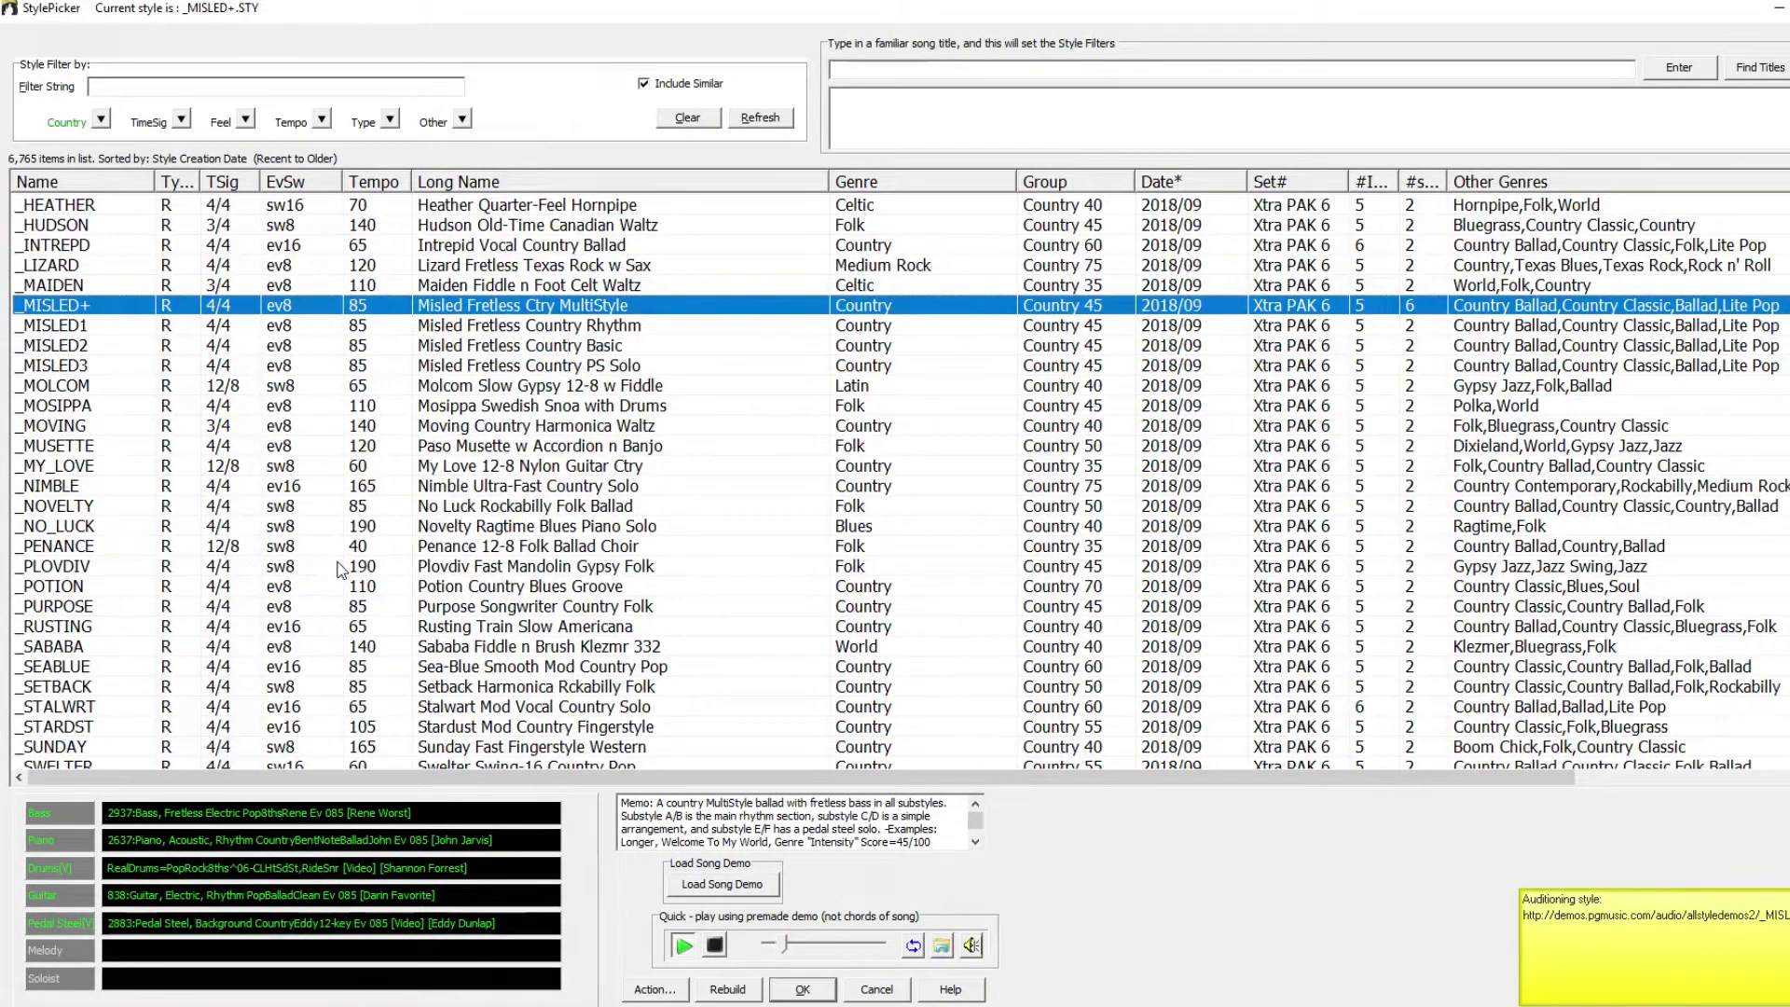
scroll(341, 571, down, 1)
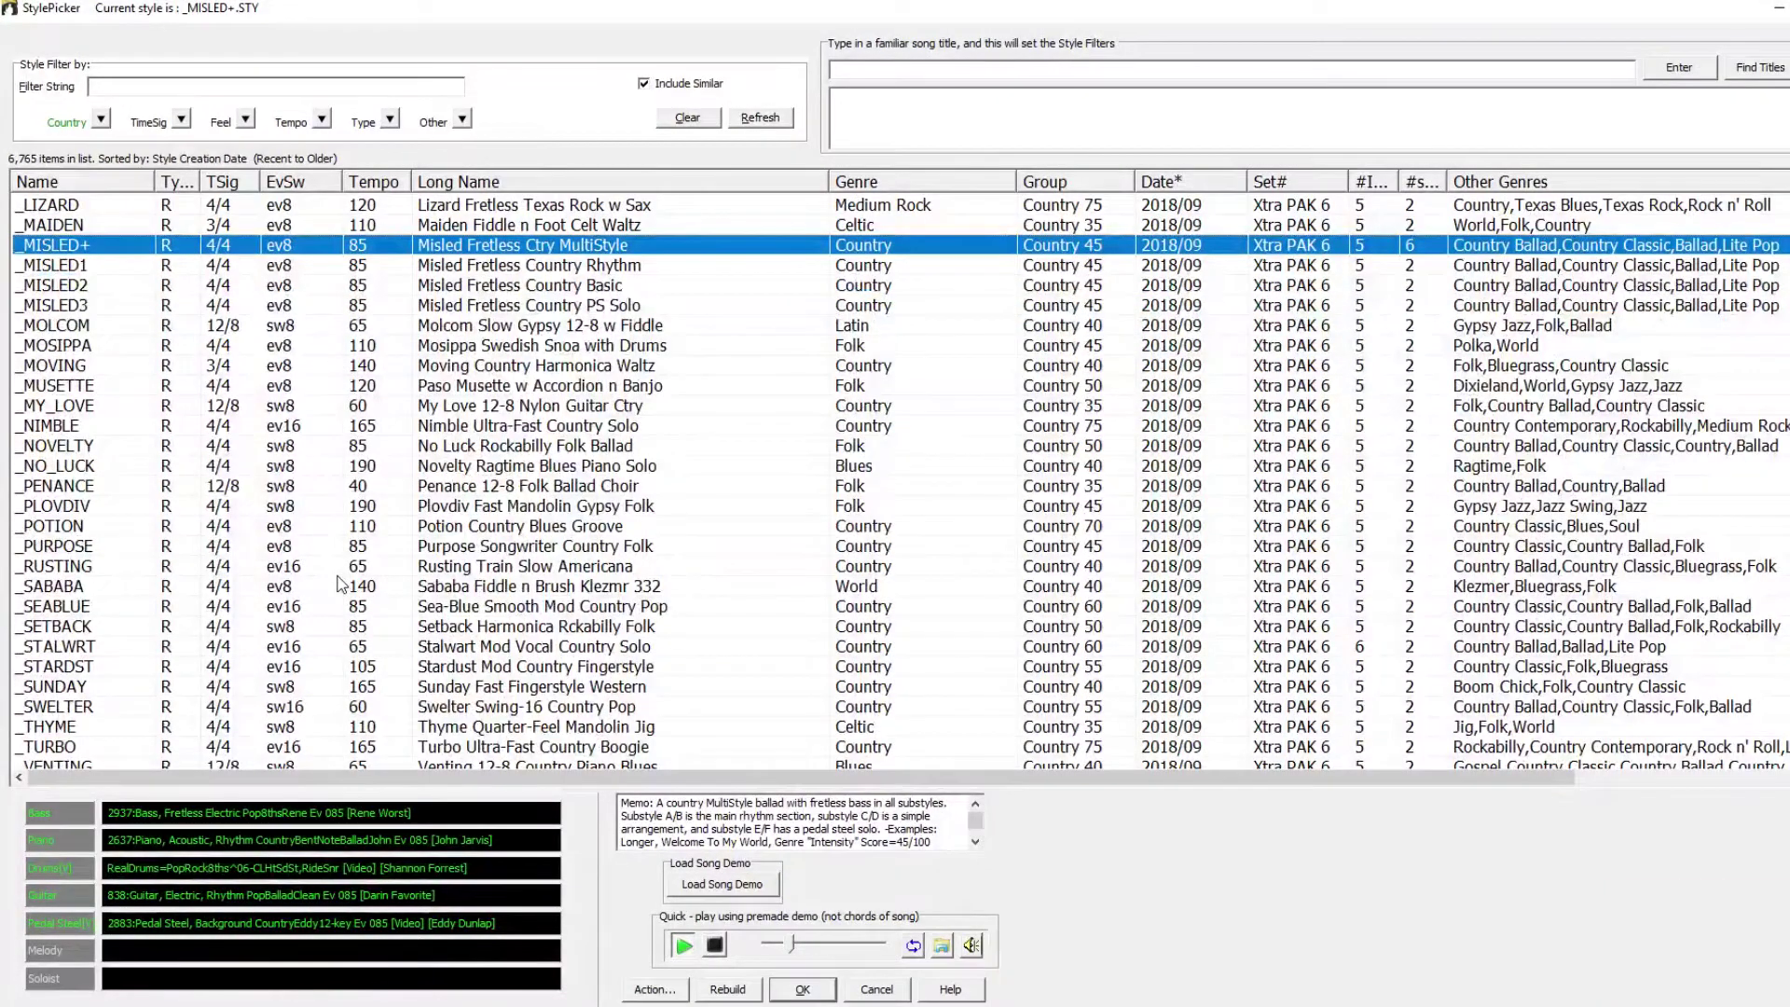
scroll(342, 584, down, 7)
double_click(251, 369)
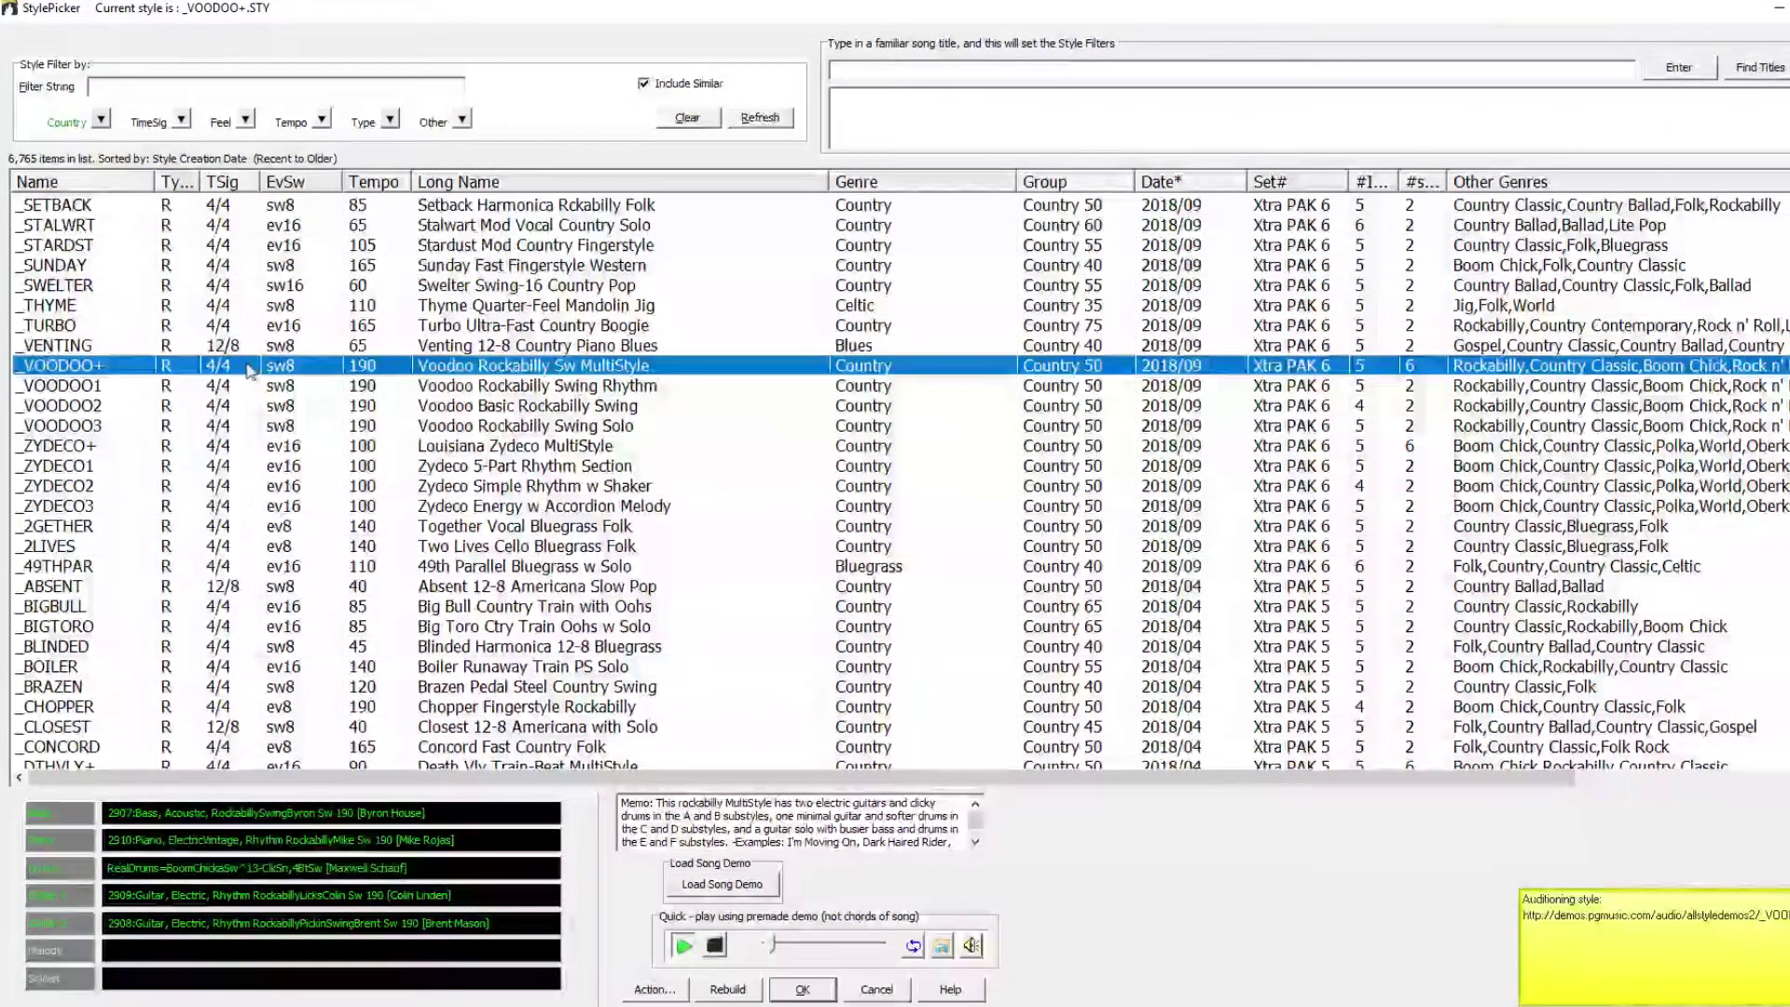
Switch the style category filter to Funk and audition the _SHAGRUG and _FRACTAL styles.
click(102, 121)
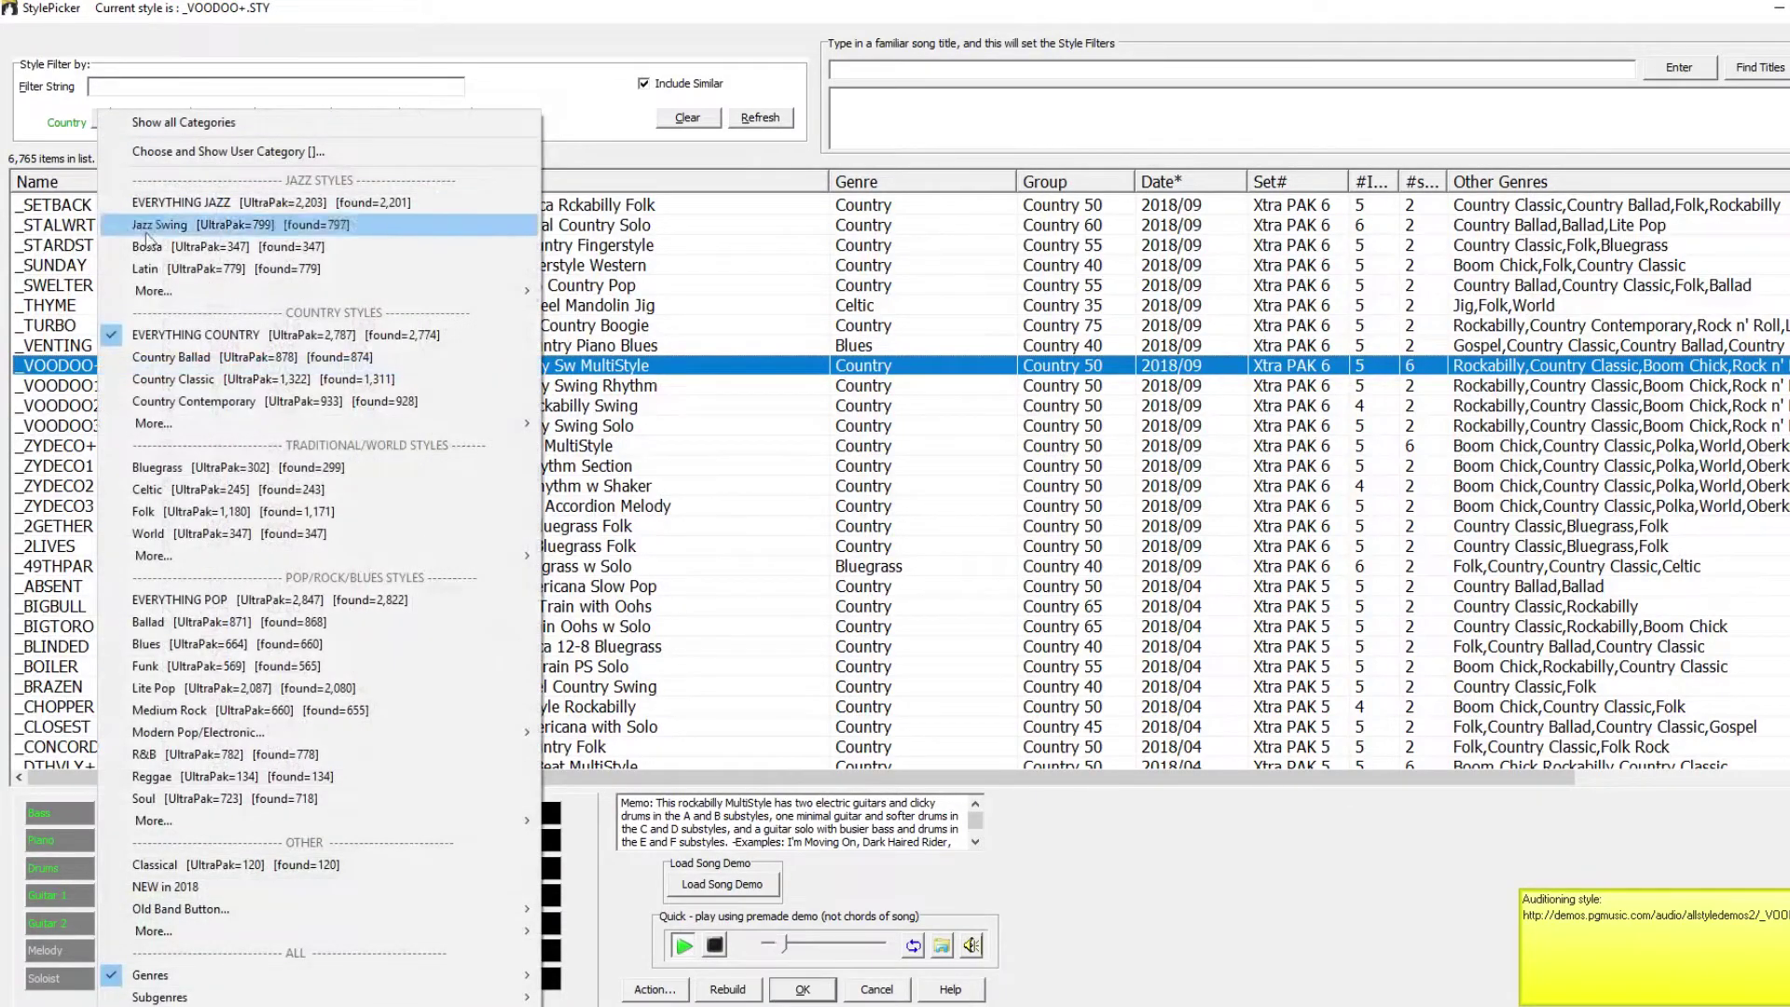
click(233, 666)
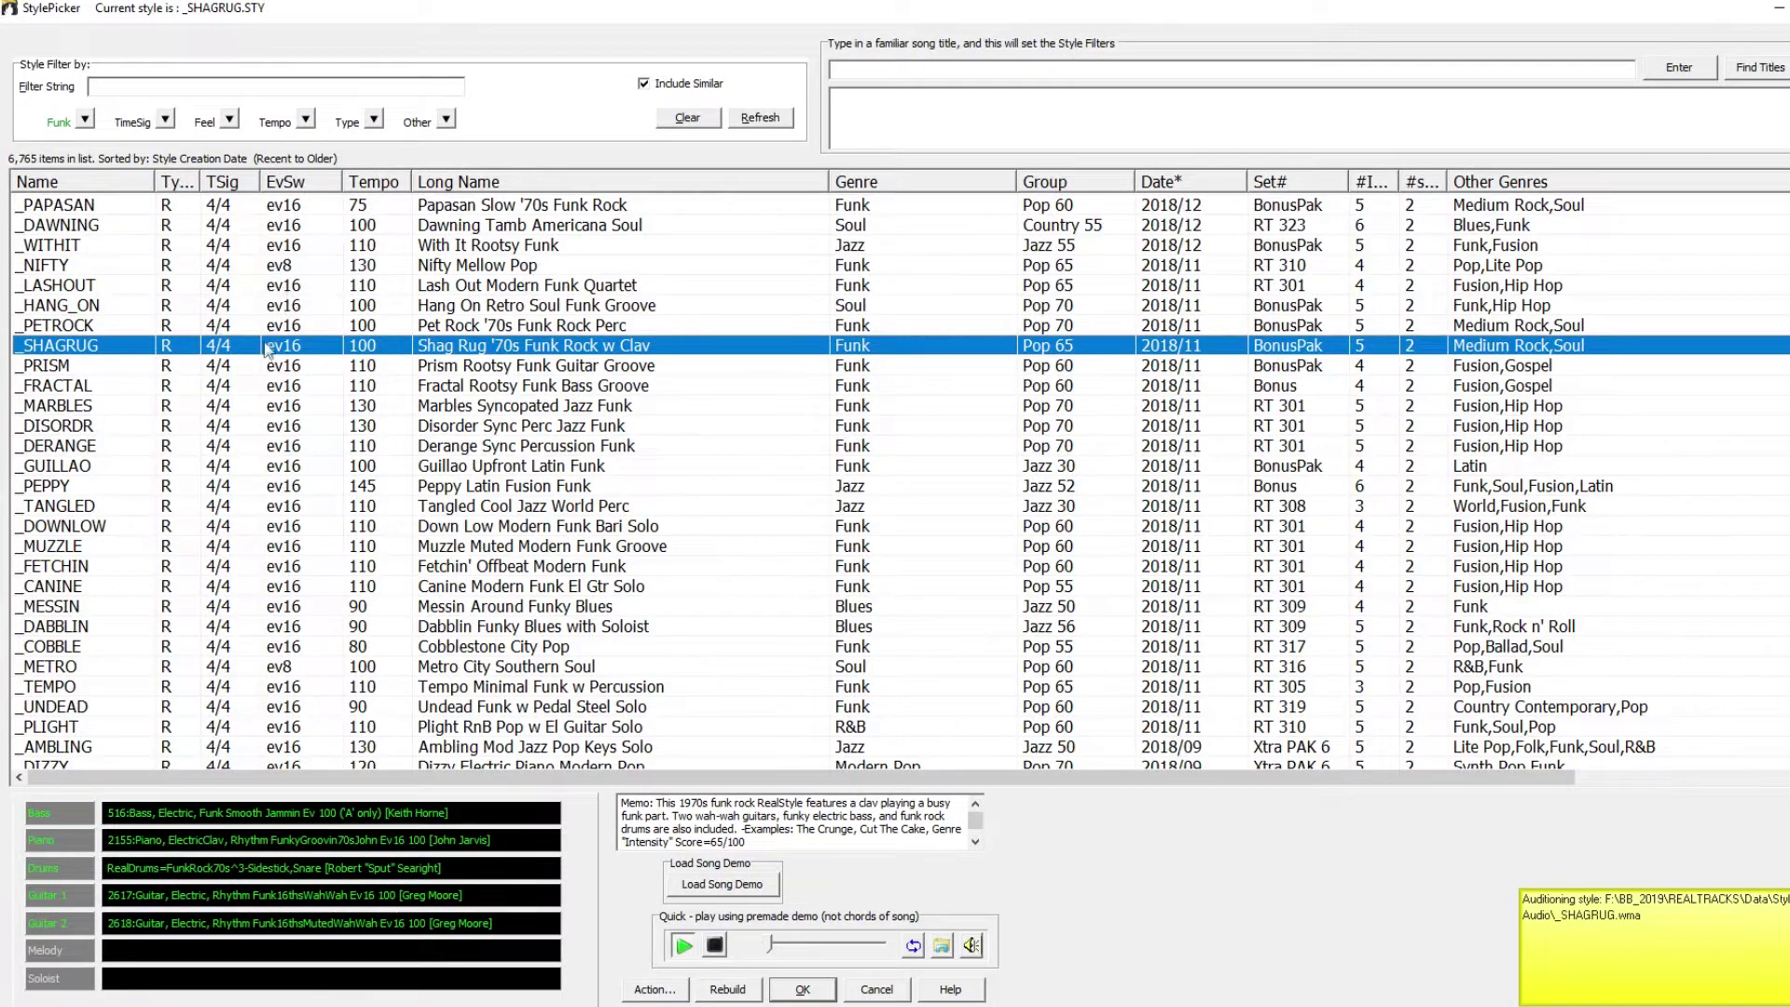
scroll(256, 317, down, 1)
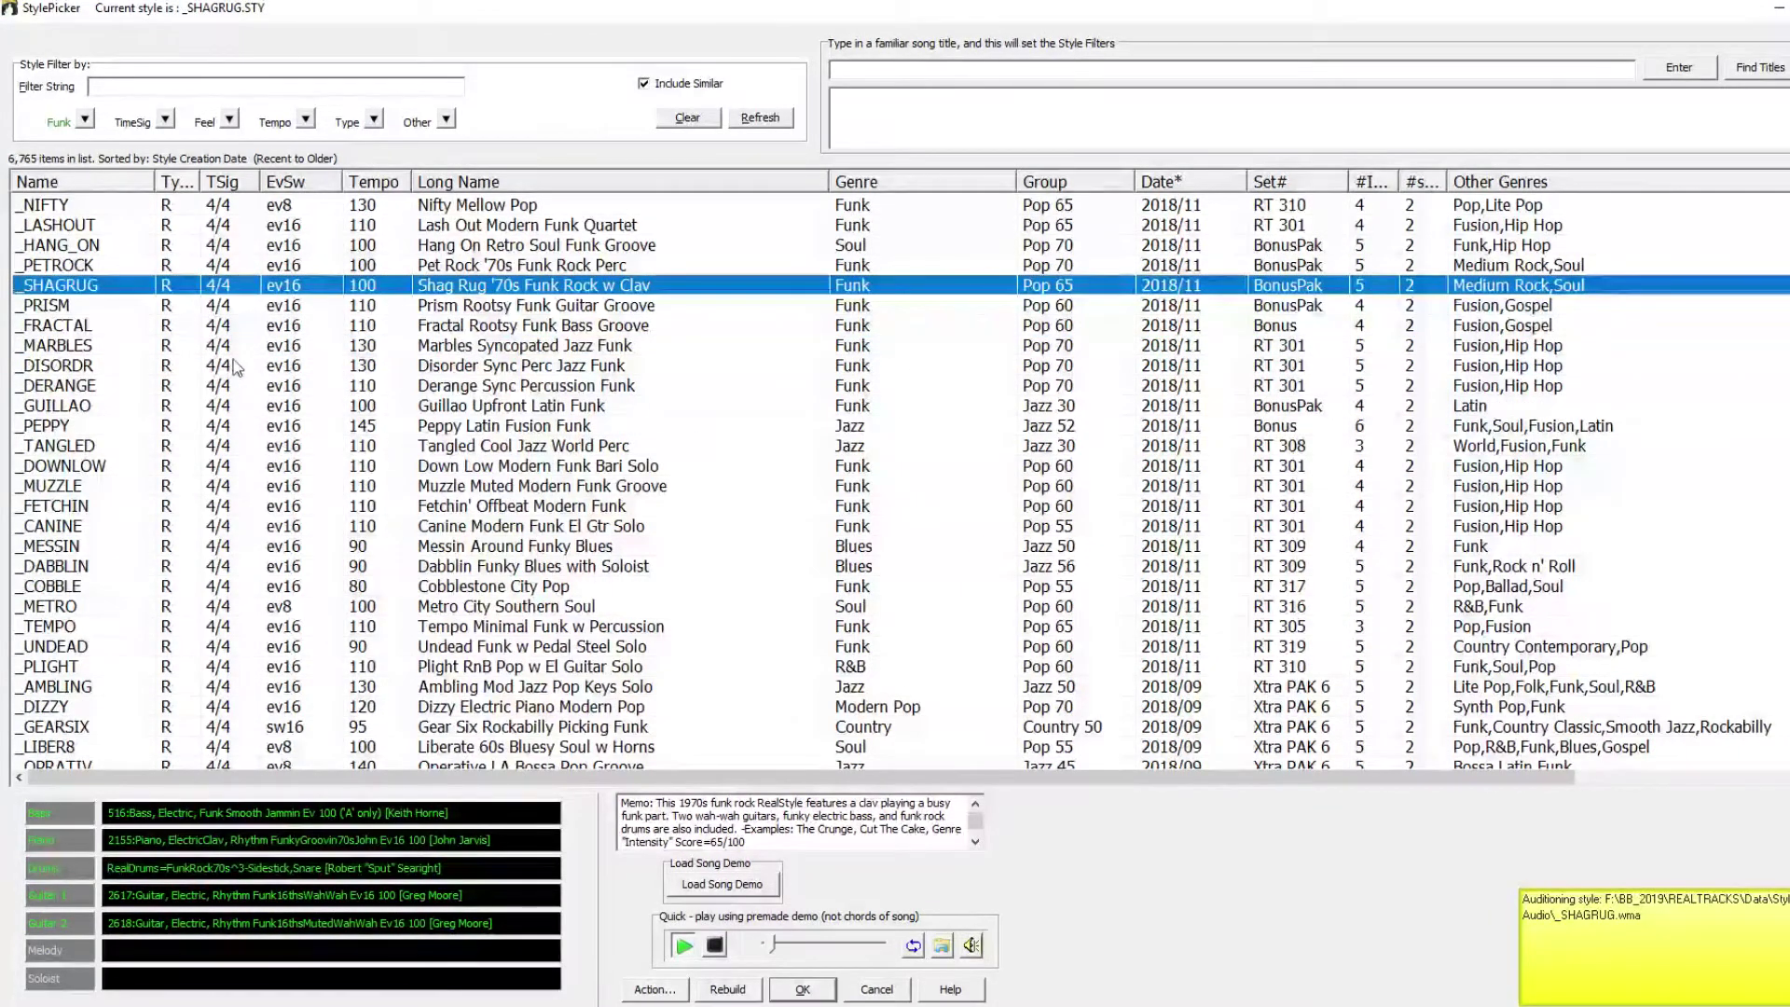
click(235, 333)
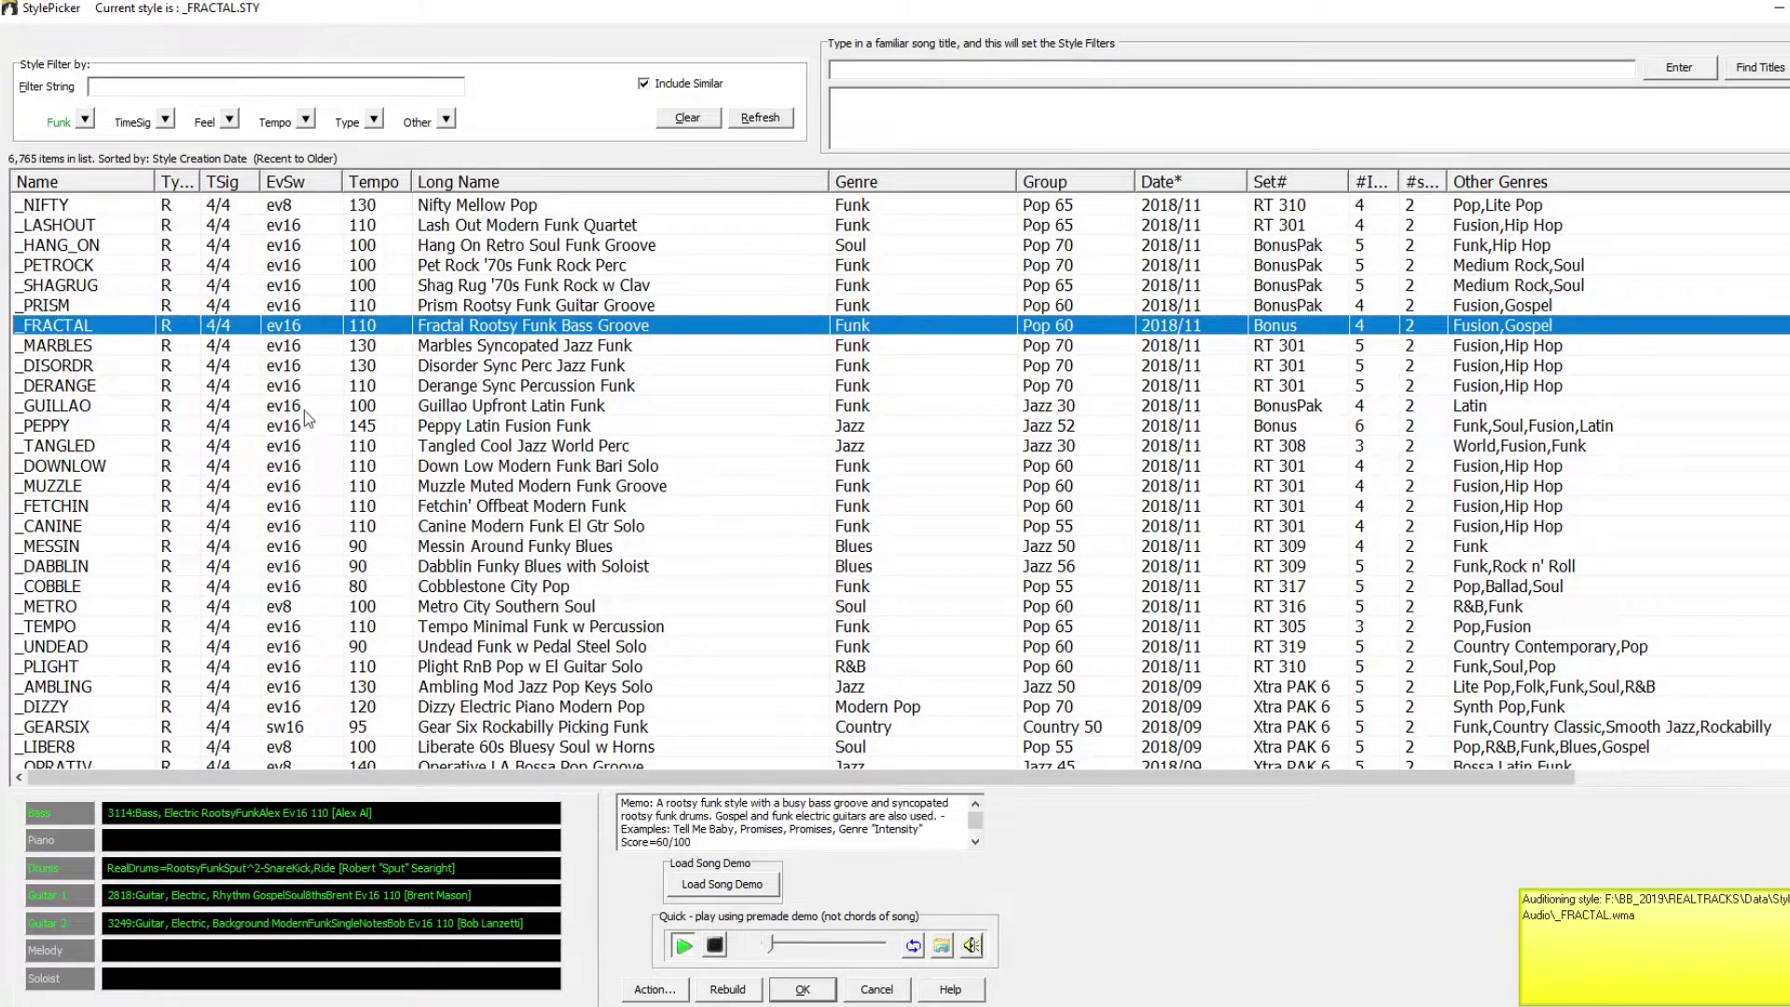
Audition the _DISORDR style in the funk list, and load the _FETCHIN style into the plugin.
scroll(304, 410, down, 1)
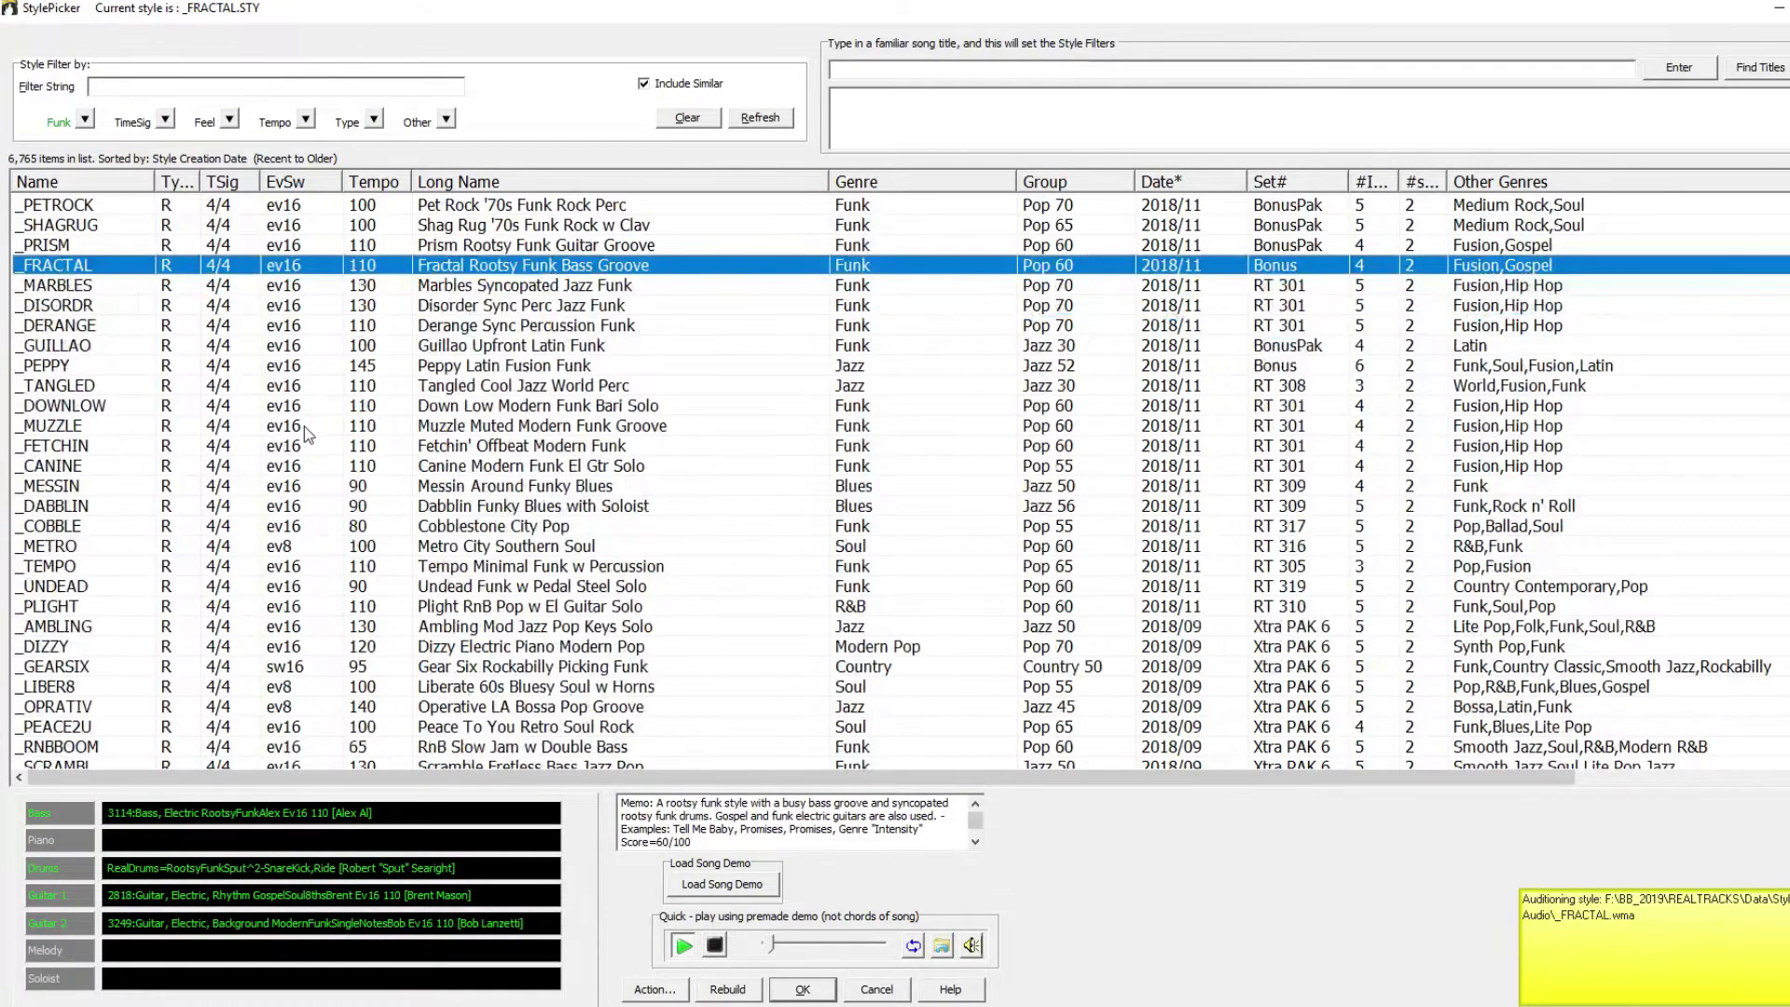
click(238, 305)
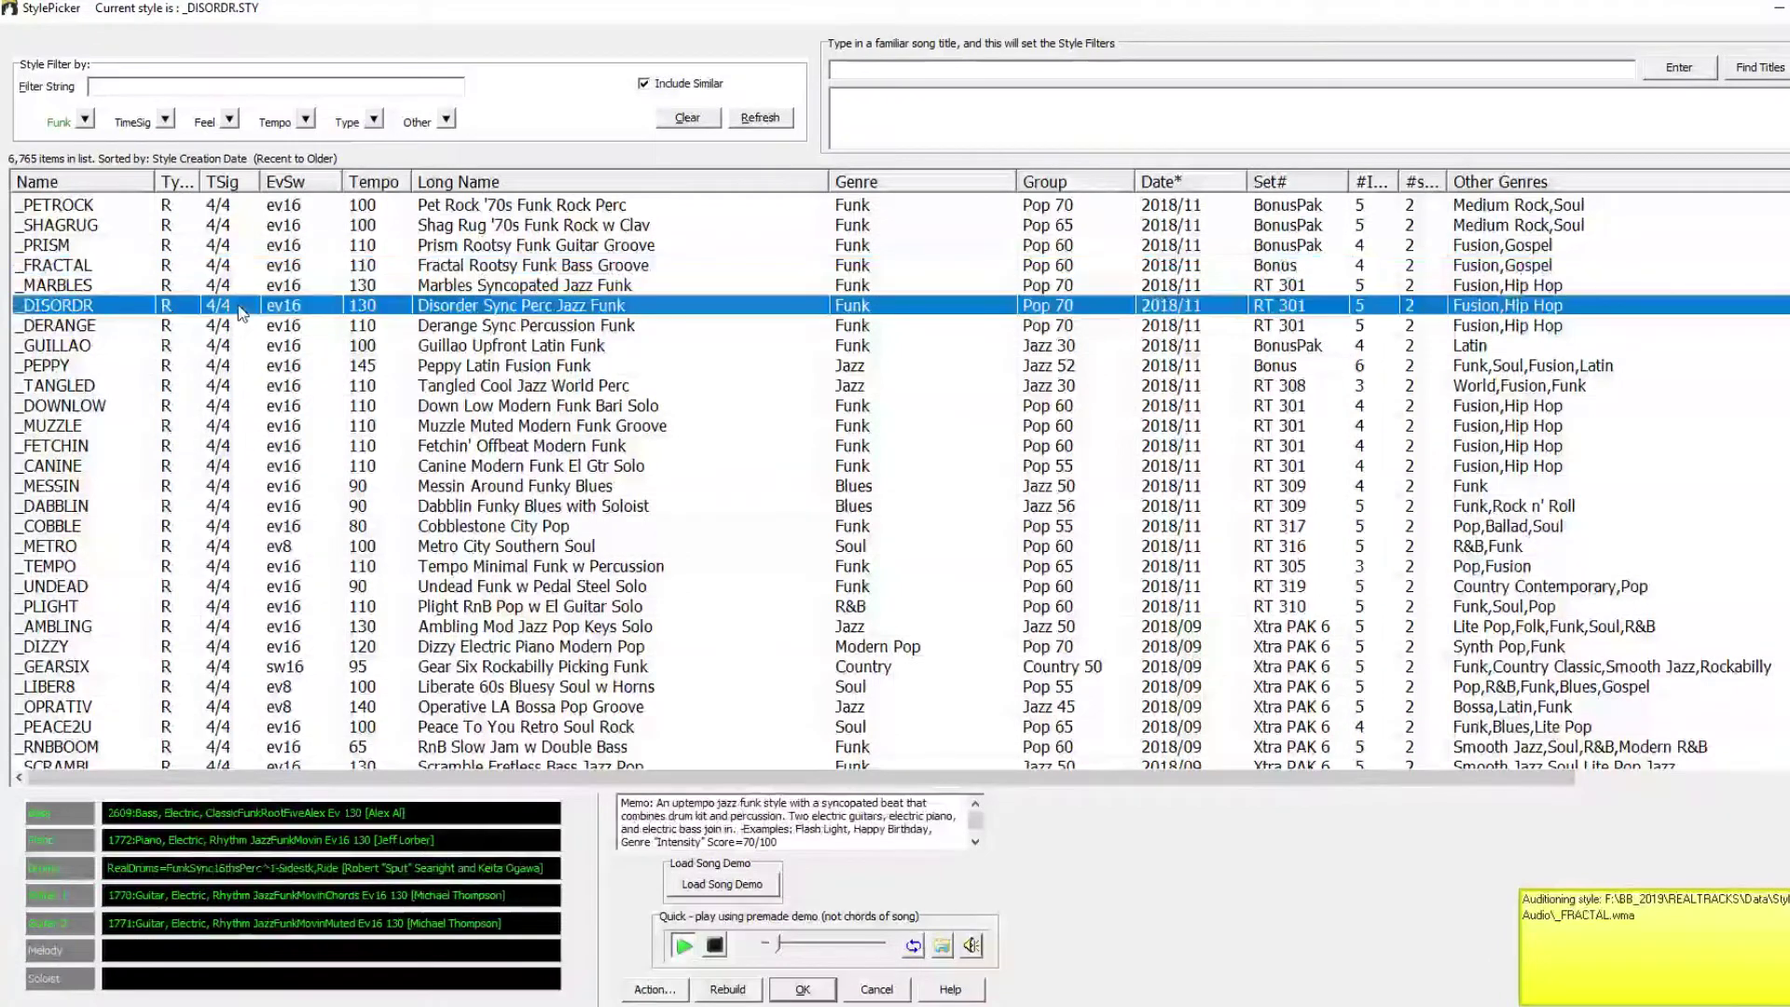
scroll(241, 312, down, 1)
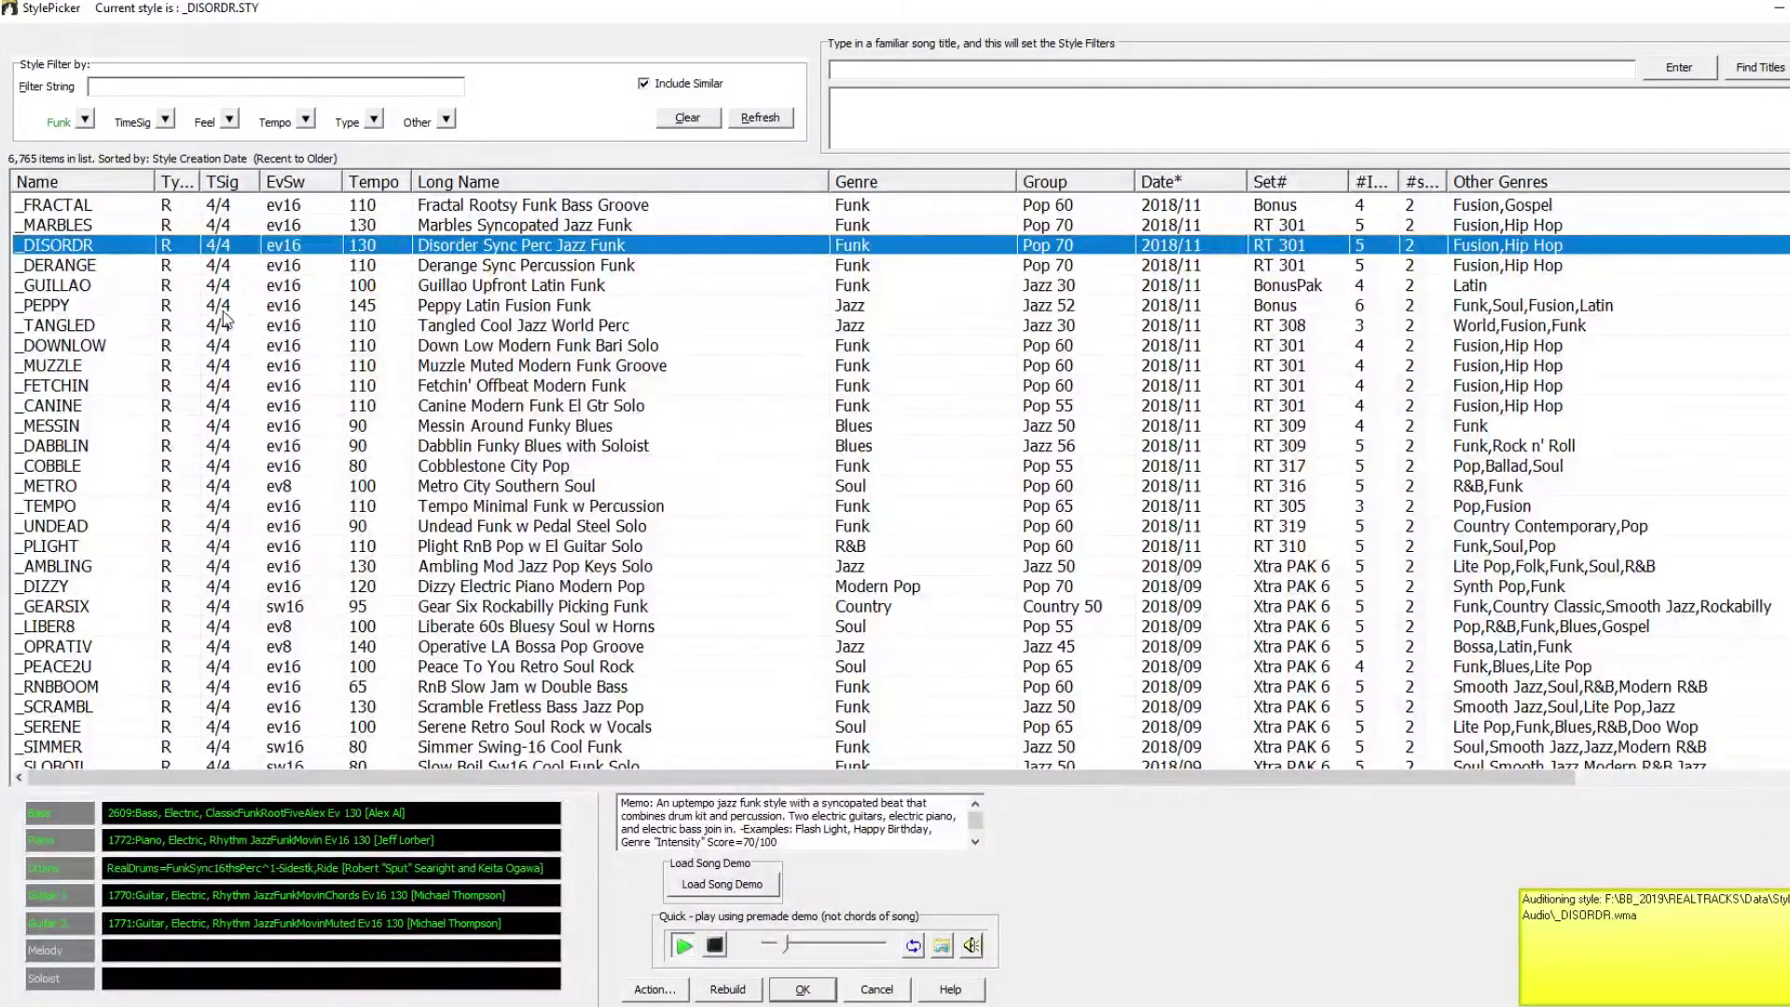
double_click(79, 448)
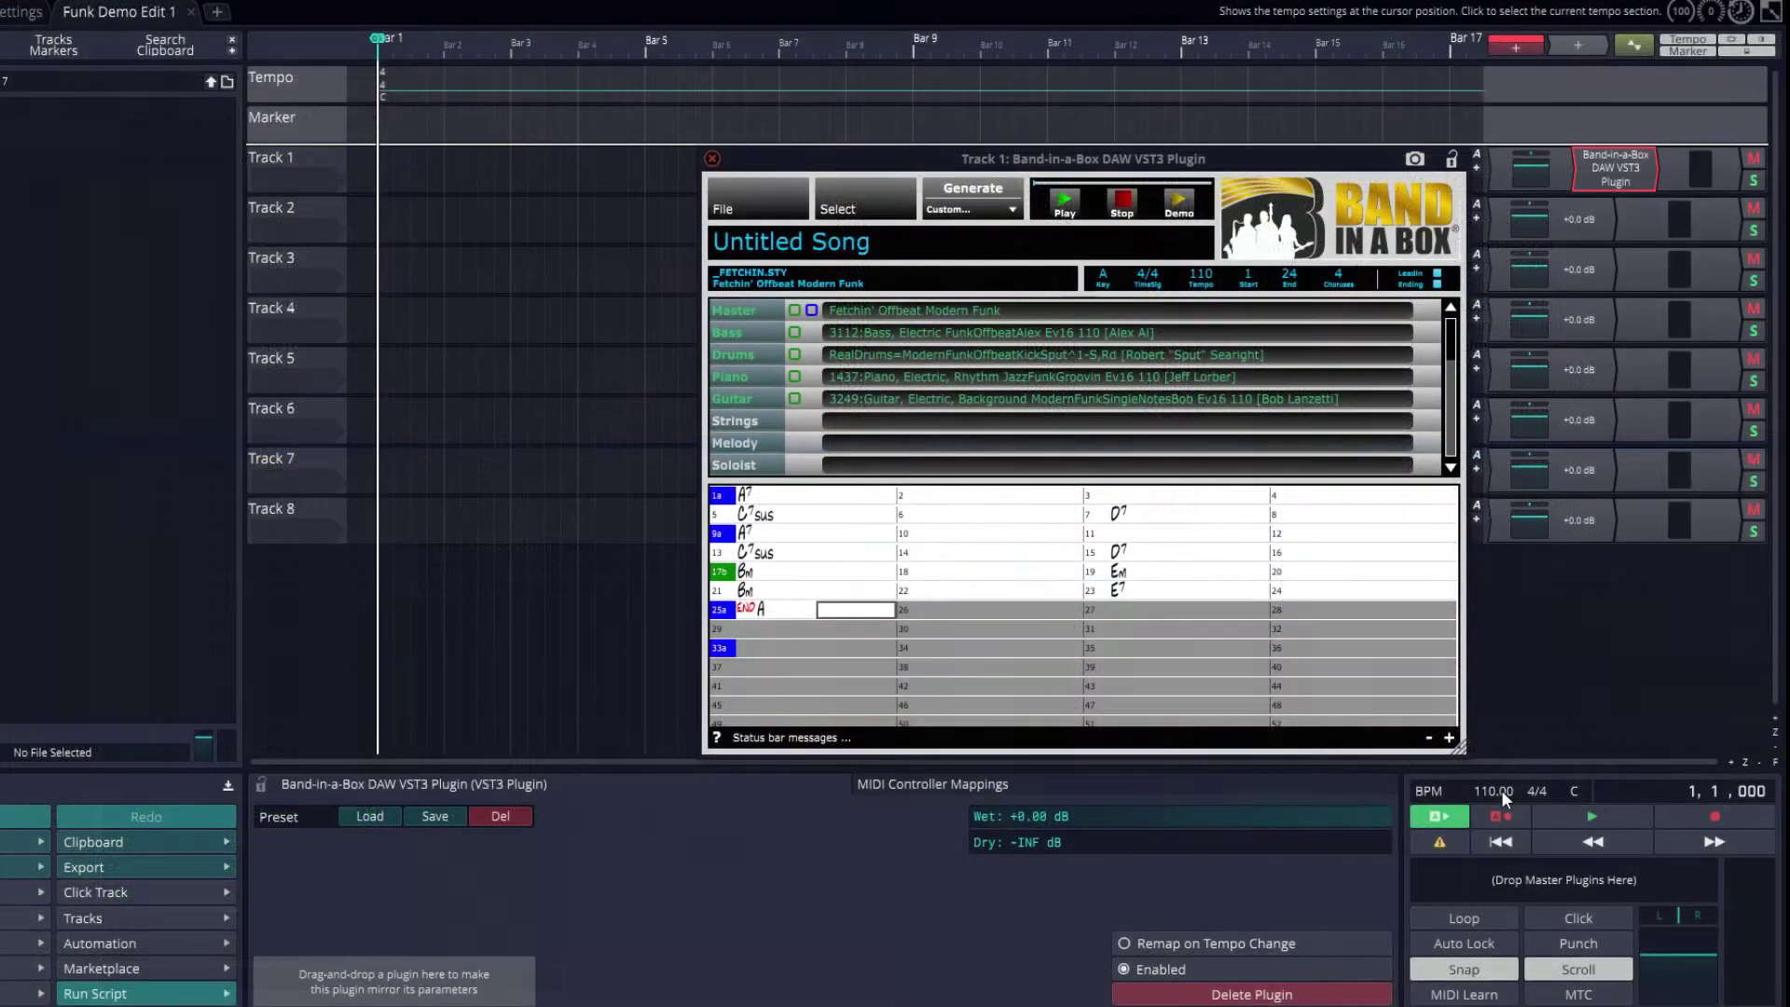
Set the project tempo at the start of the edit to 120 BPM.
click(1501, 790)
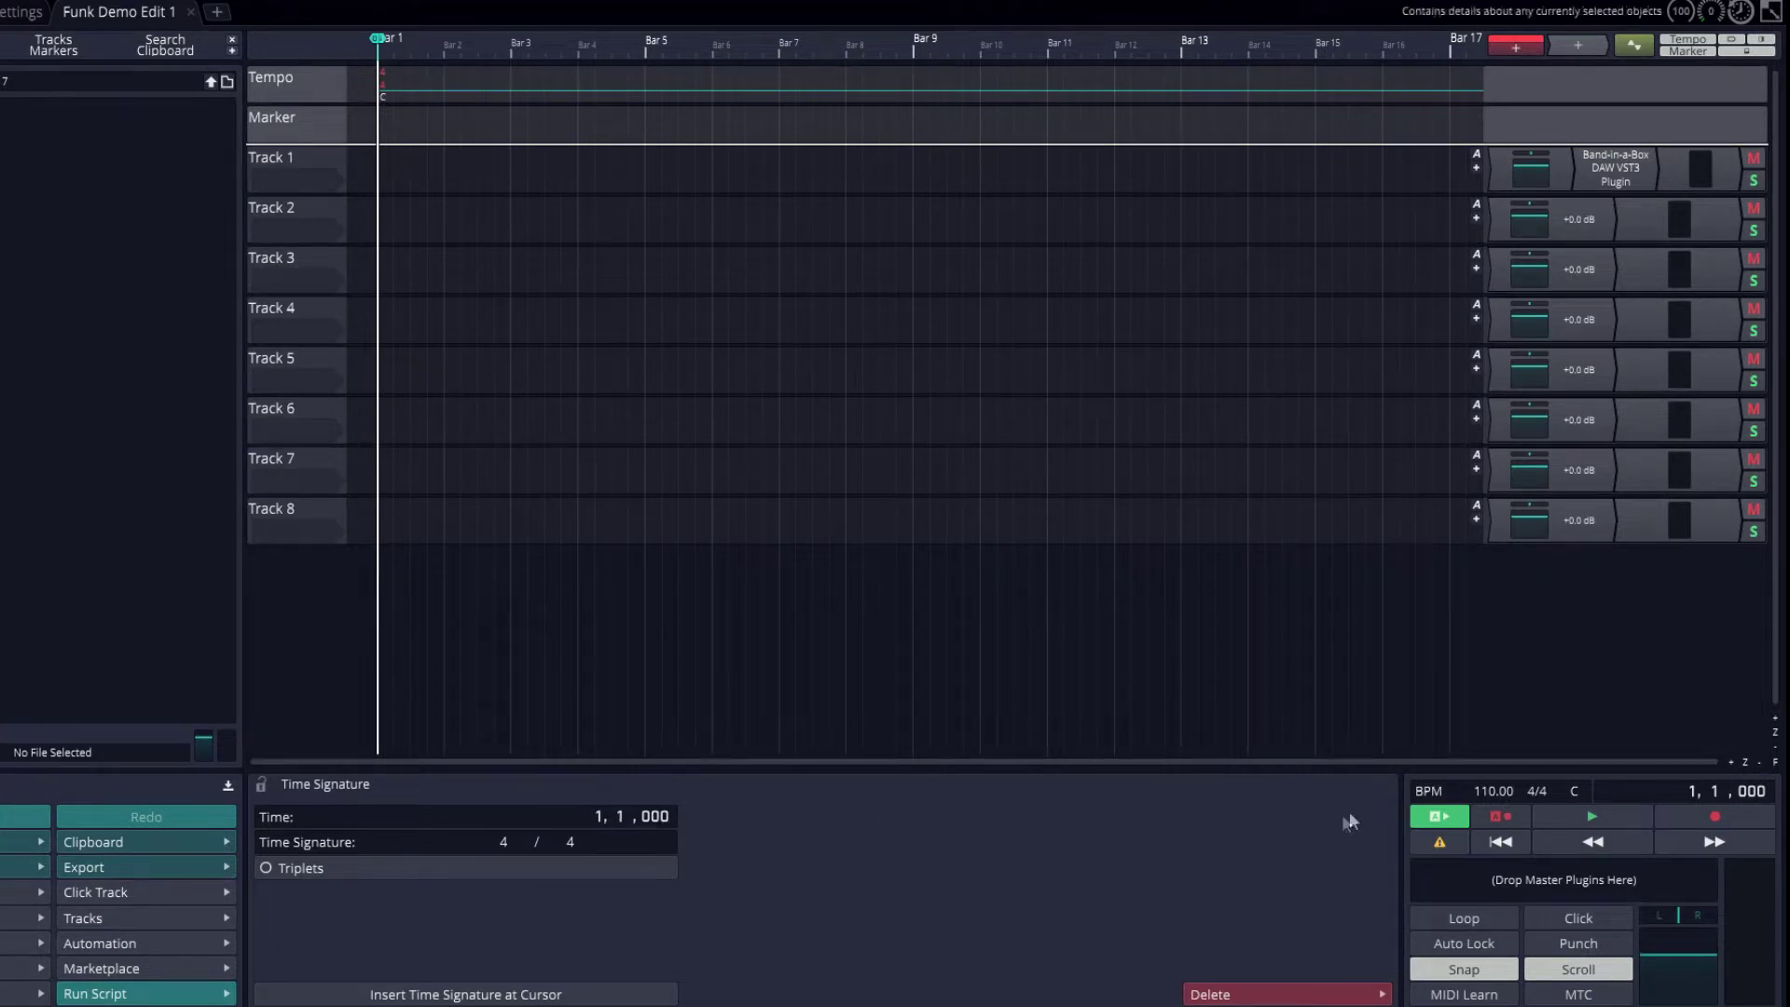
click(1436, 800)
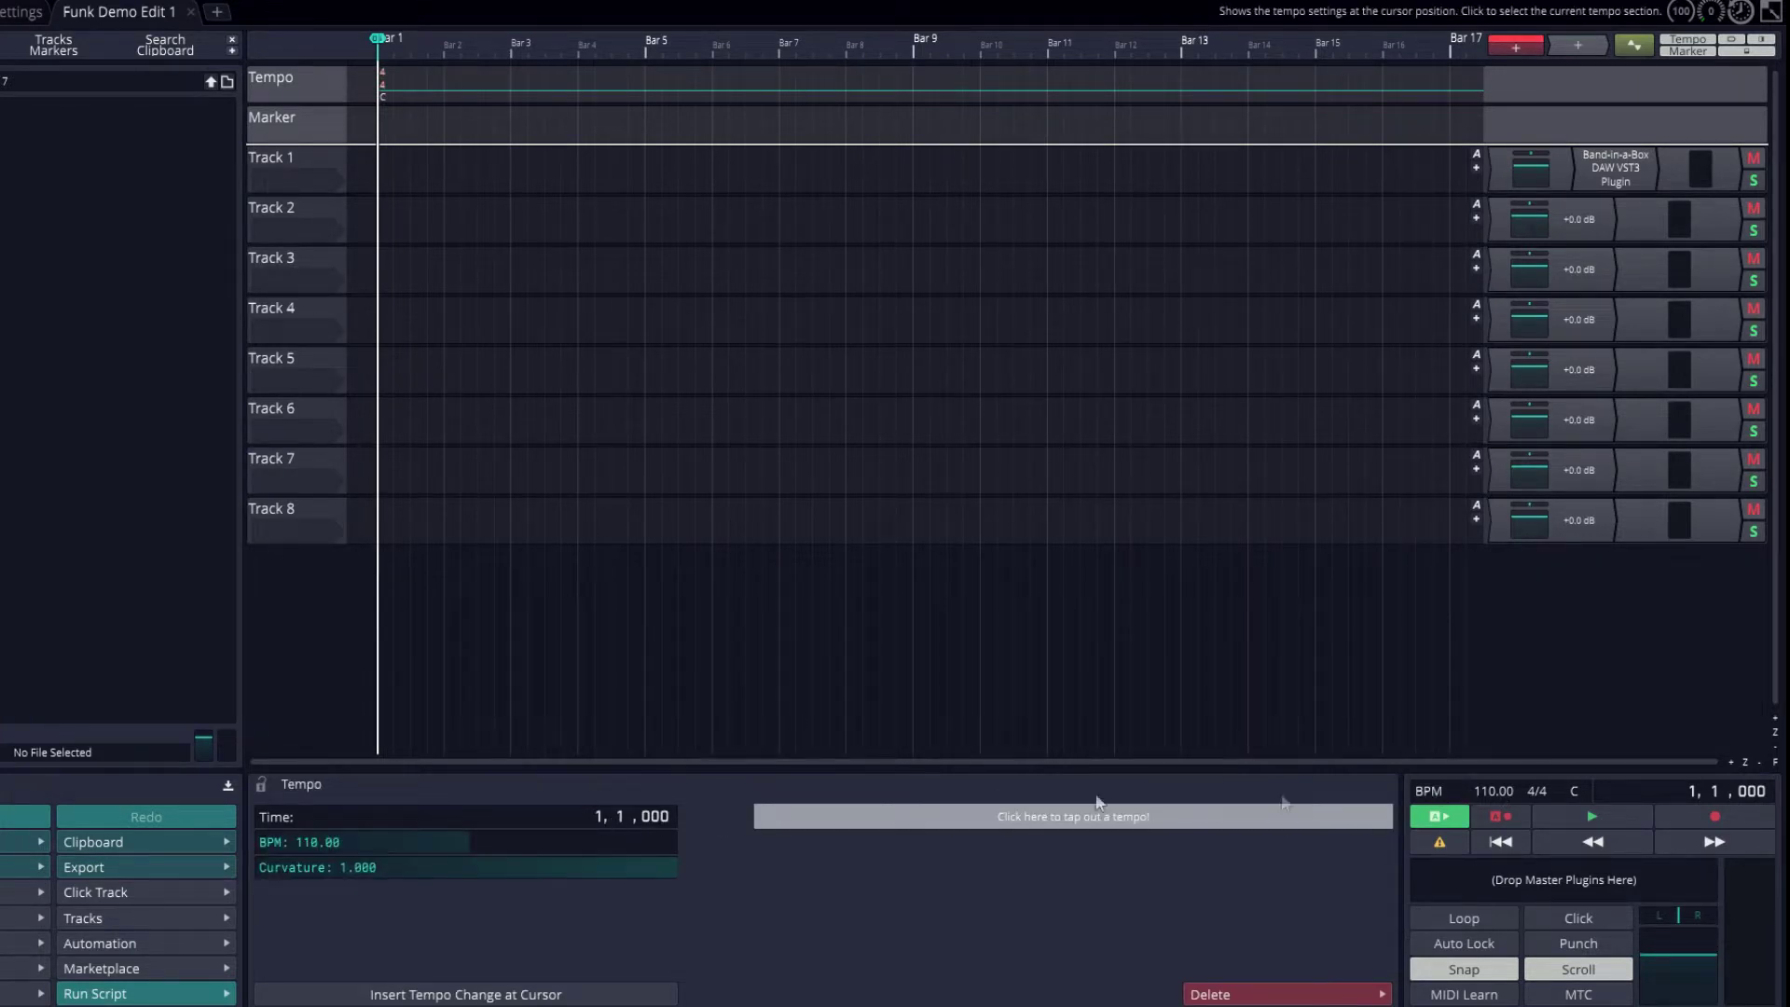
click(352, 841)
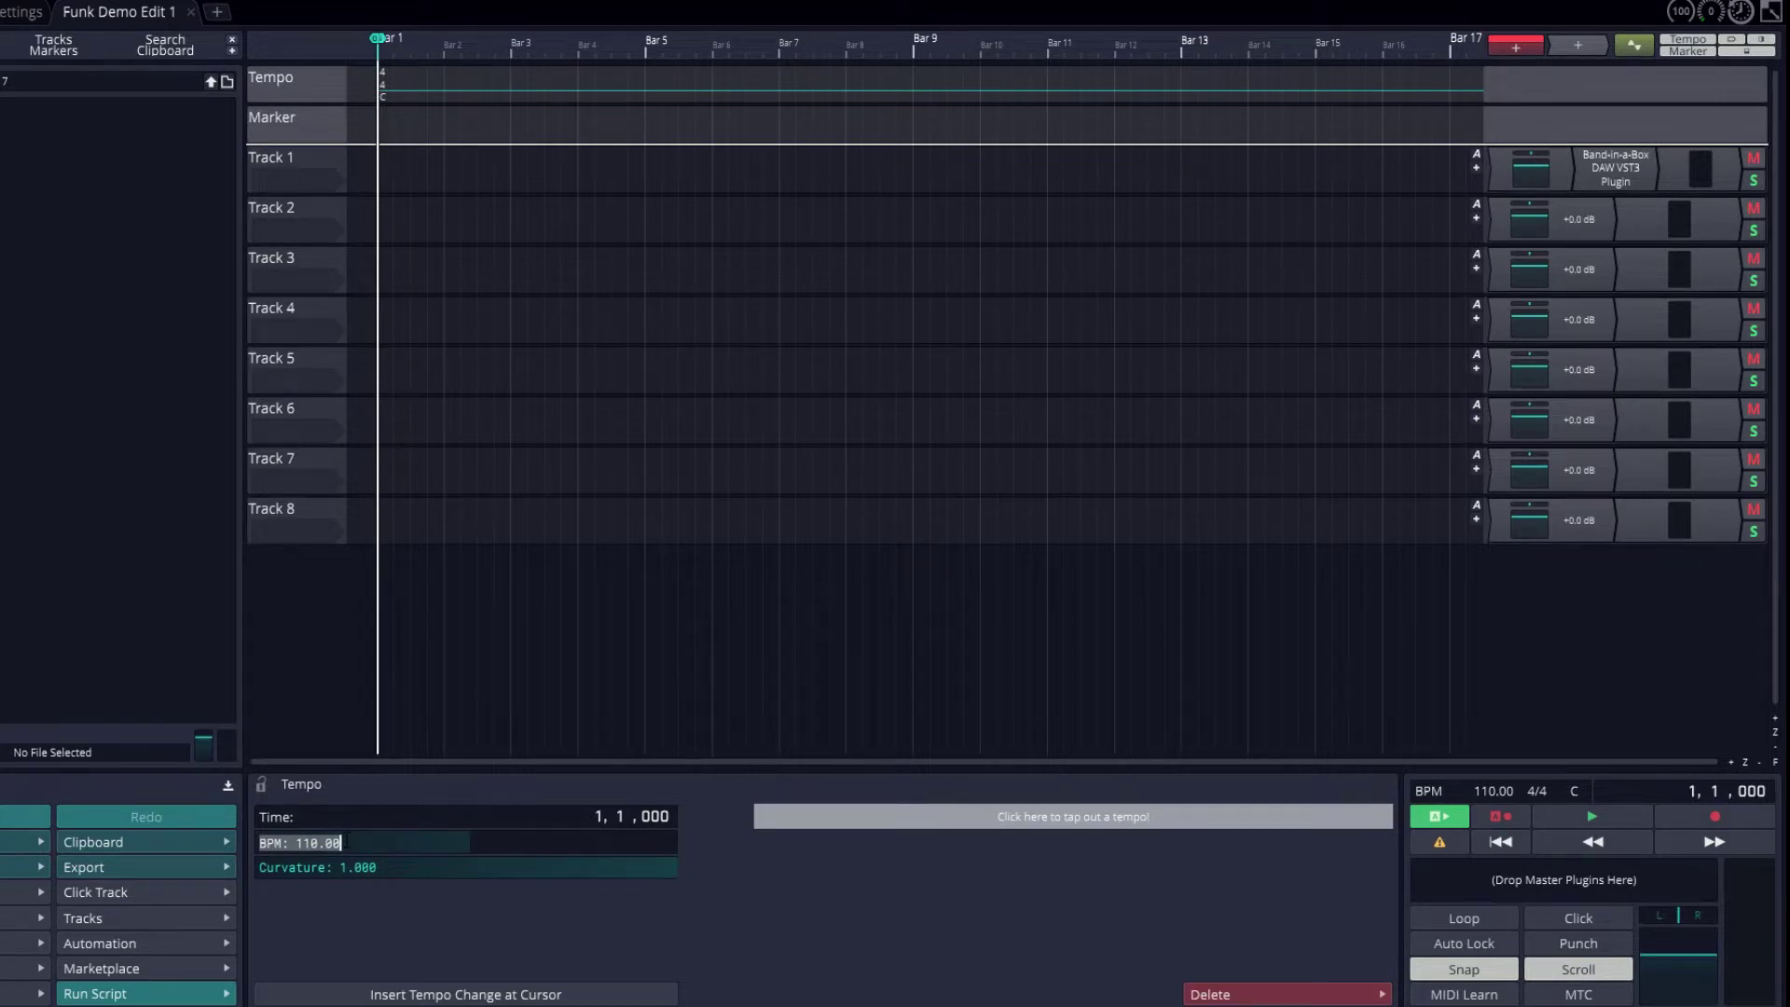
key(Return)
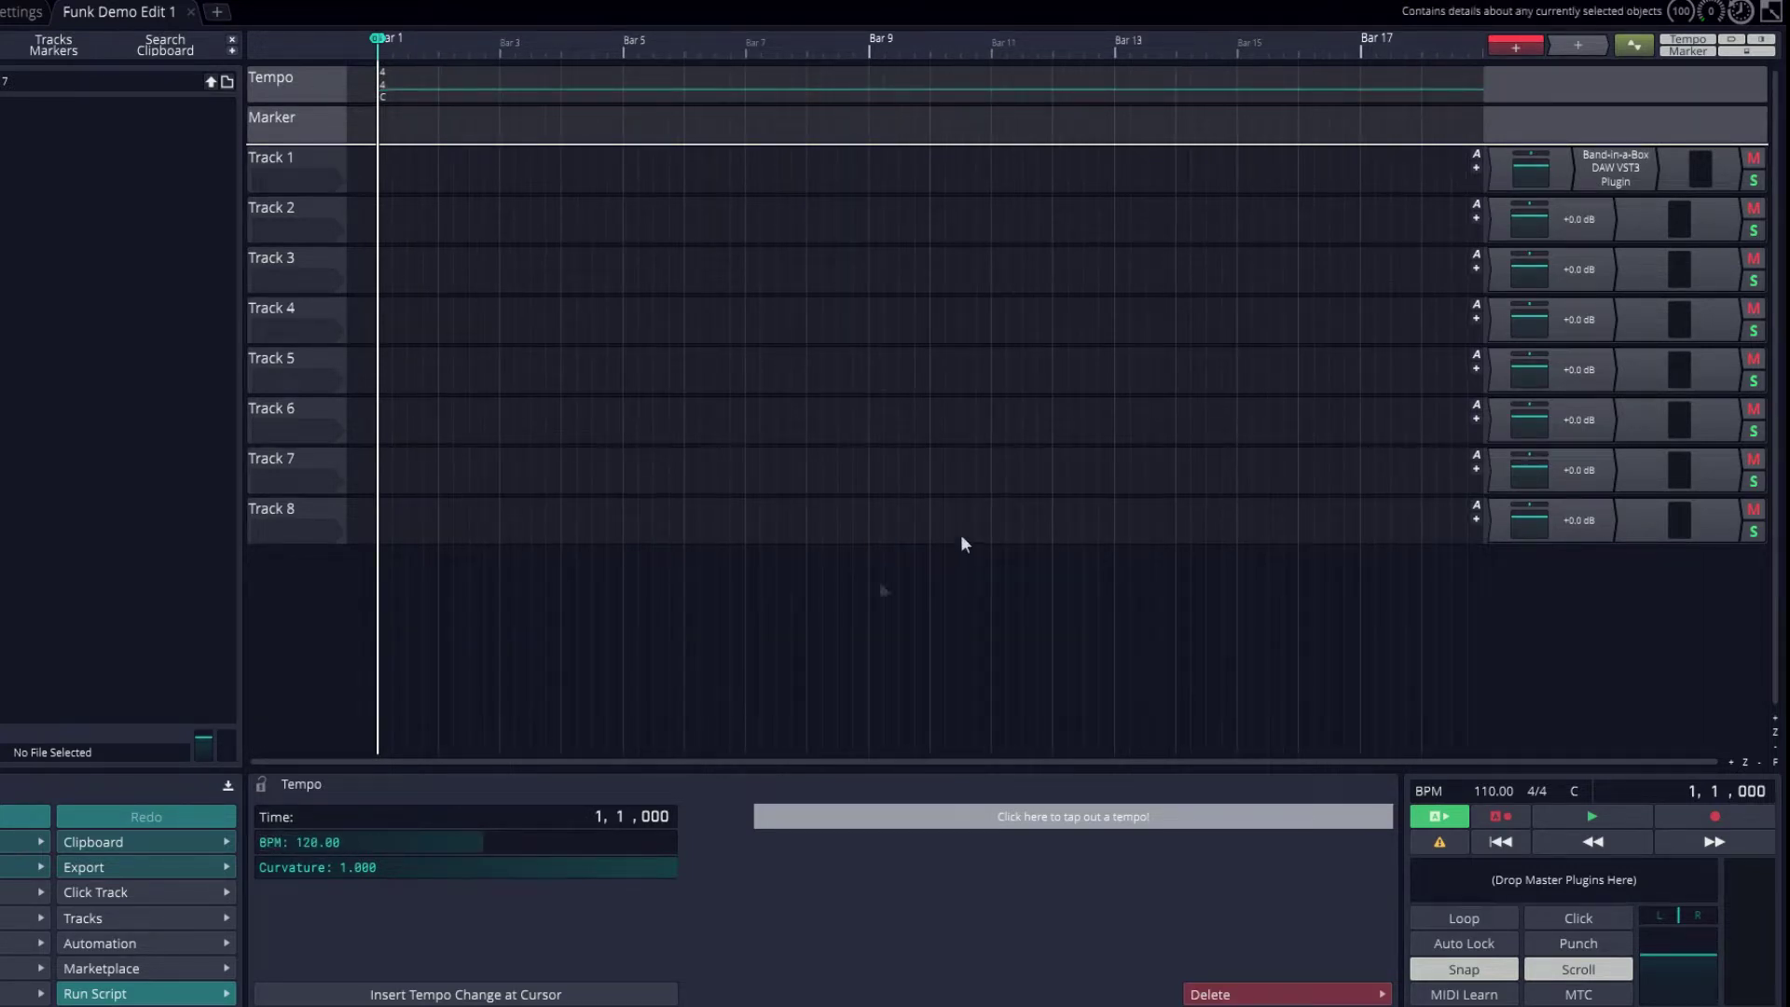
Set the Band-in-a-Box plugin's song tempo to 120 and generate the song's tracks.
double_click(1613, 168)
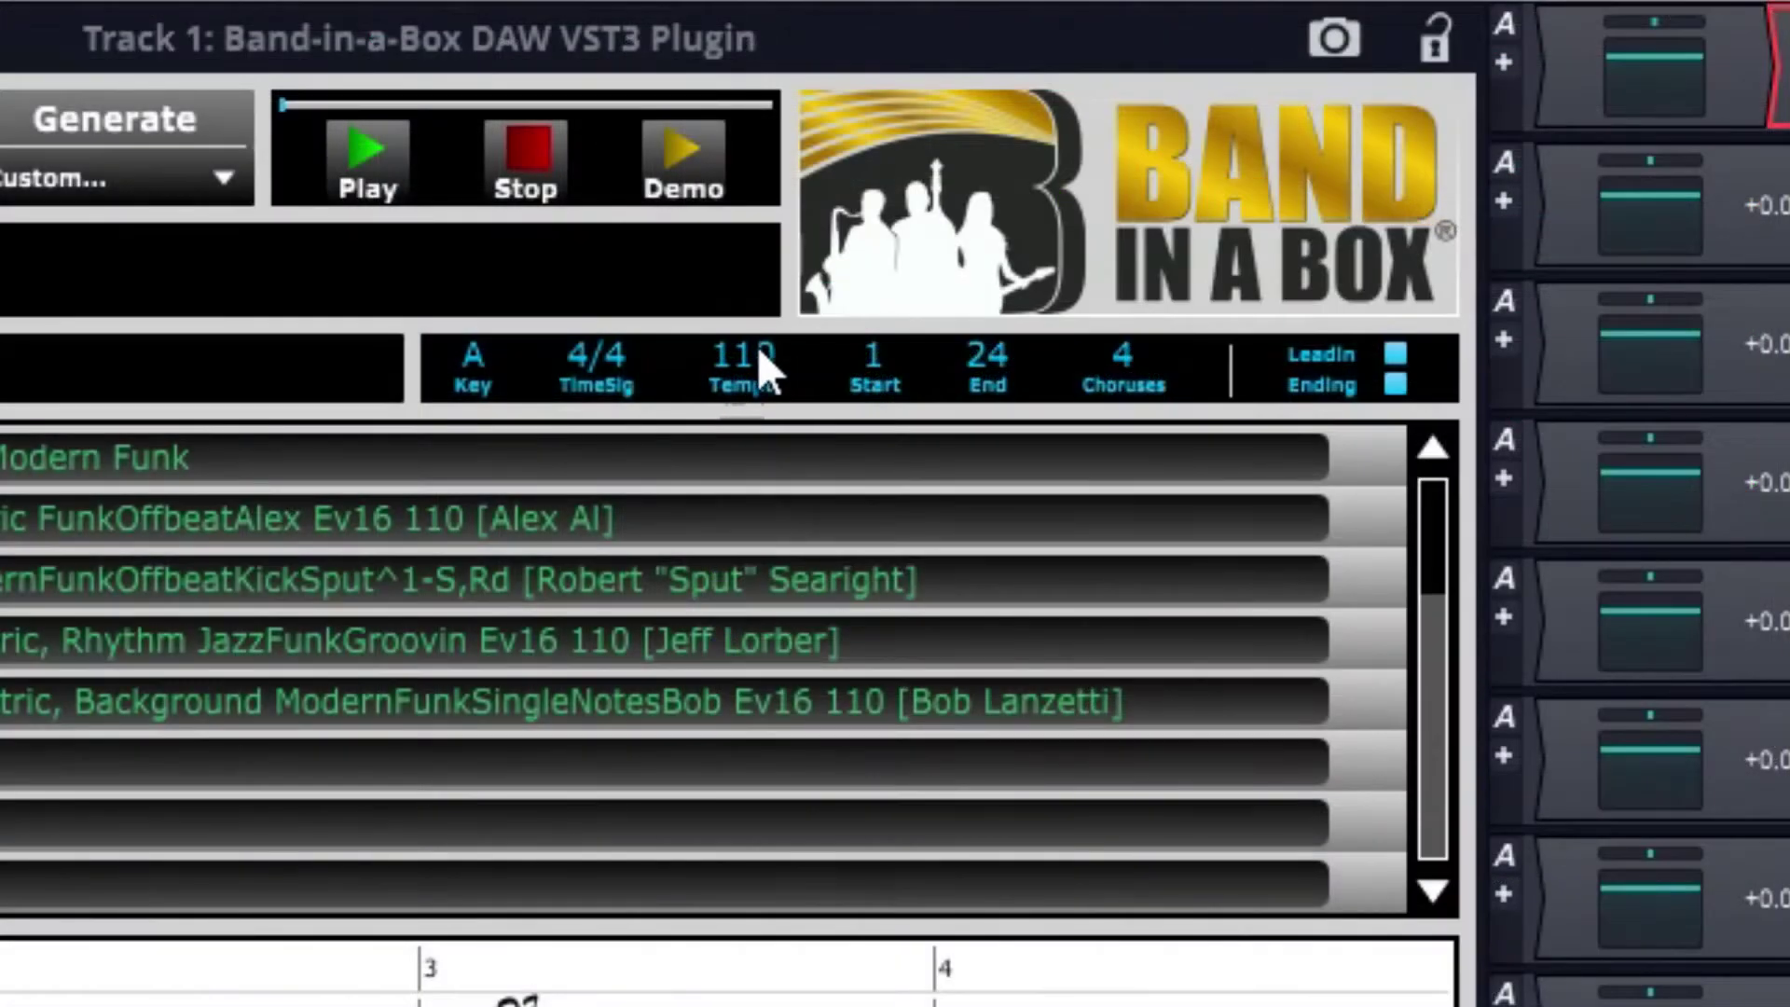
click(757, 349)
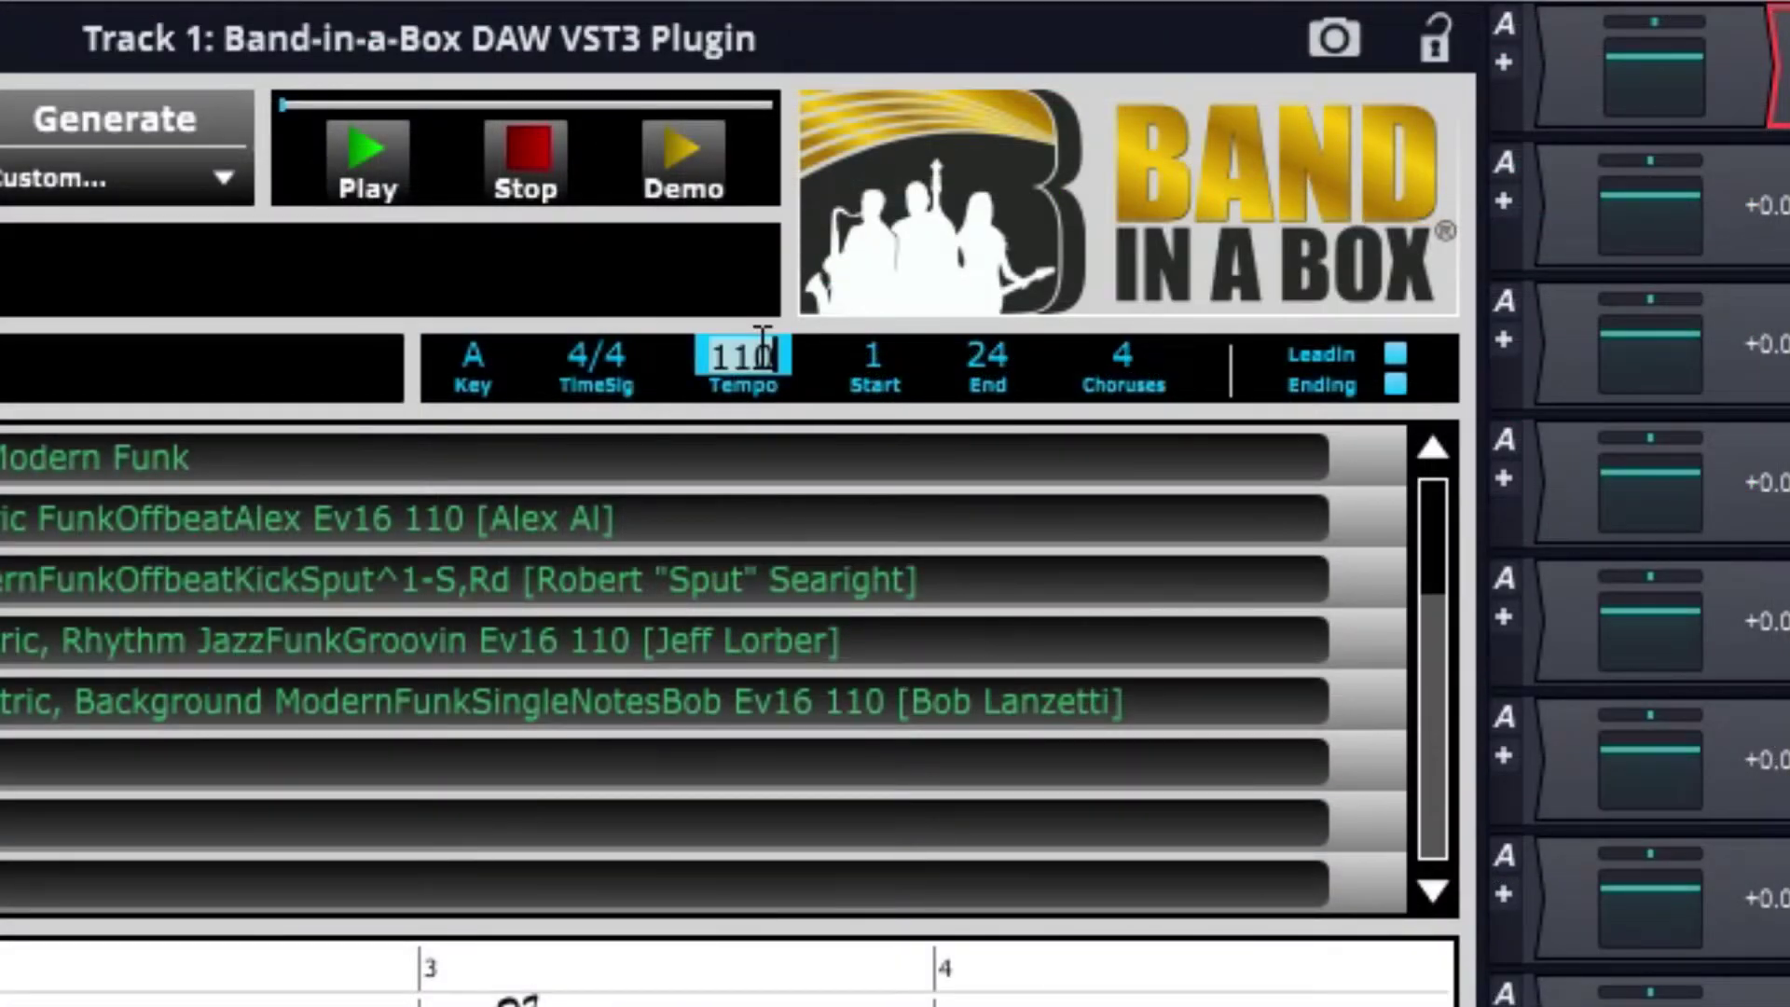
key(Return)
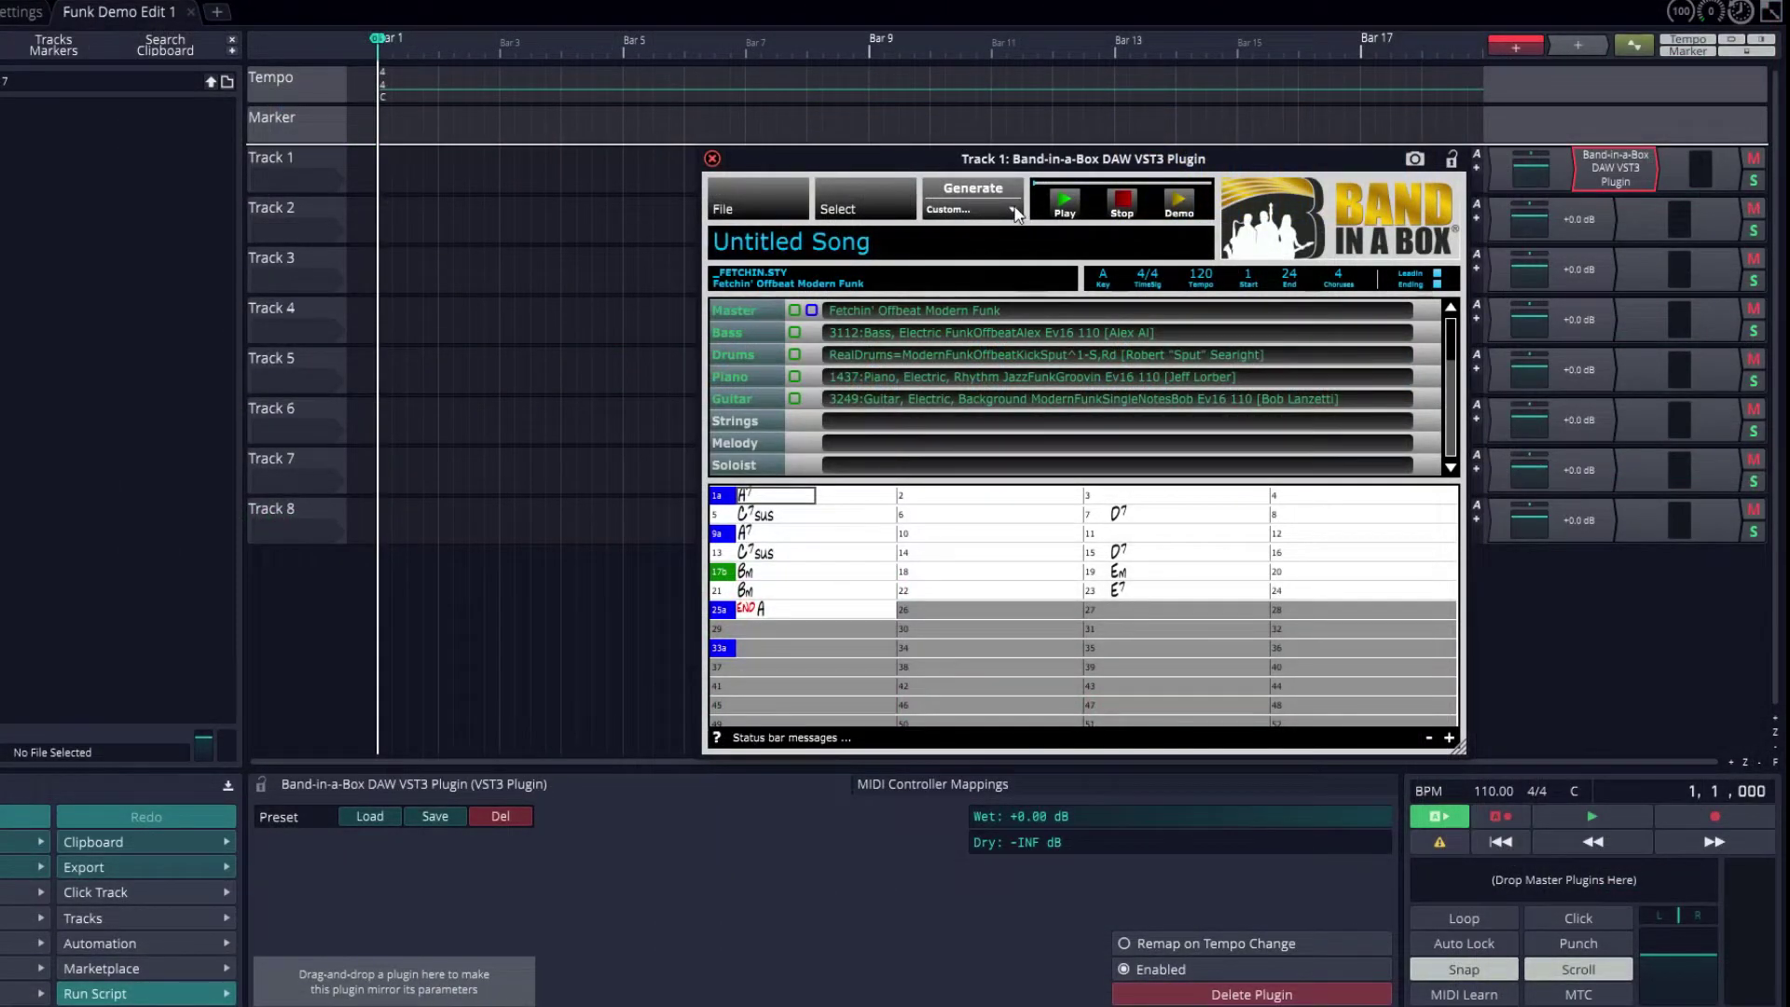
click(1014, 212)
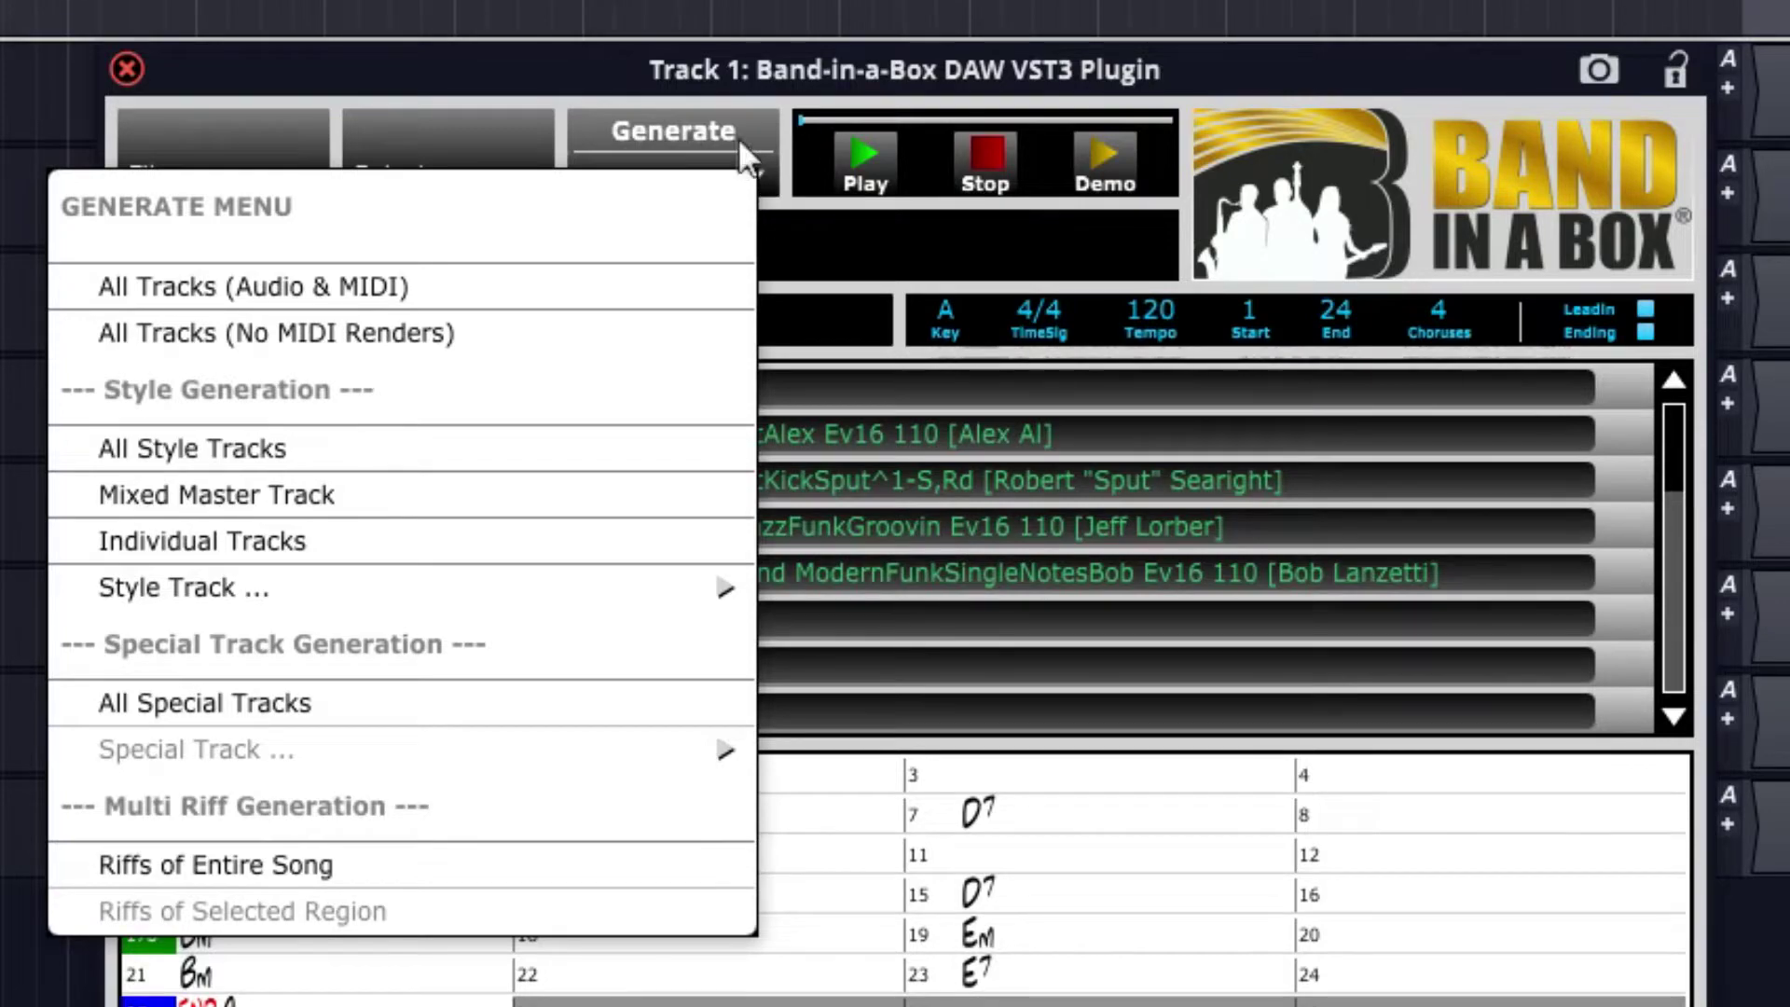
click(675, 119)
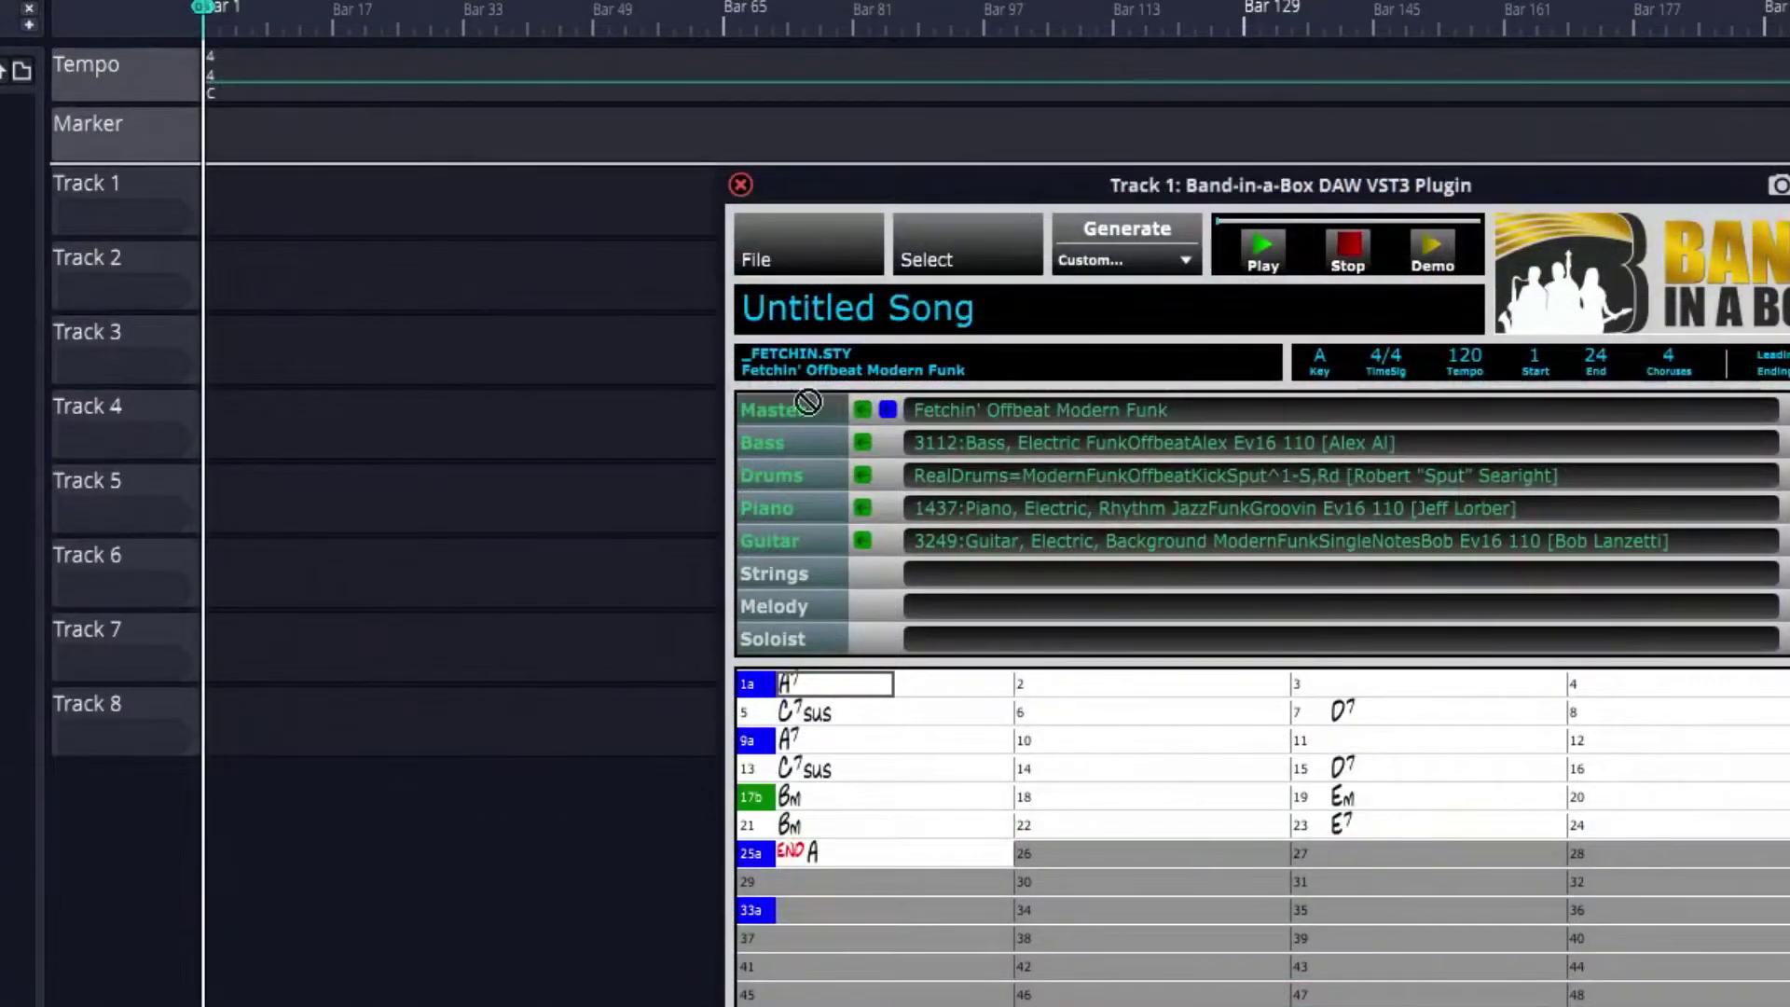
Place the generated Master audio on Track 2 at bar 1, undo it, and place the Master's blue-square version there instead.
drag(277, 300, 209, 276)
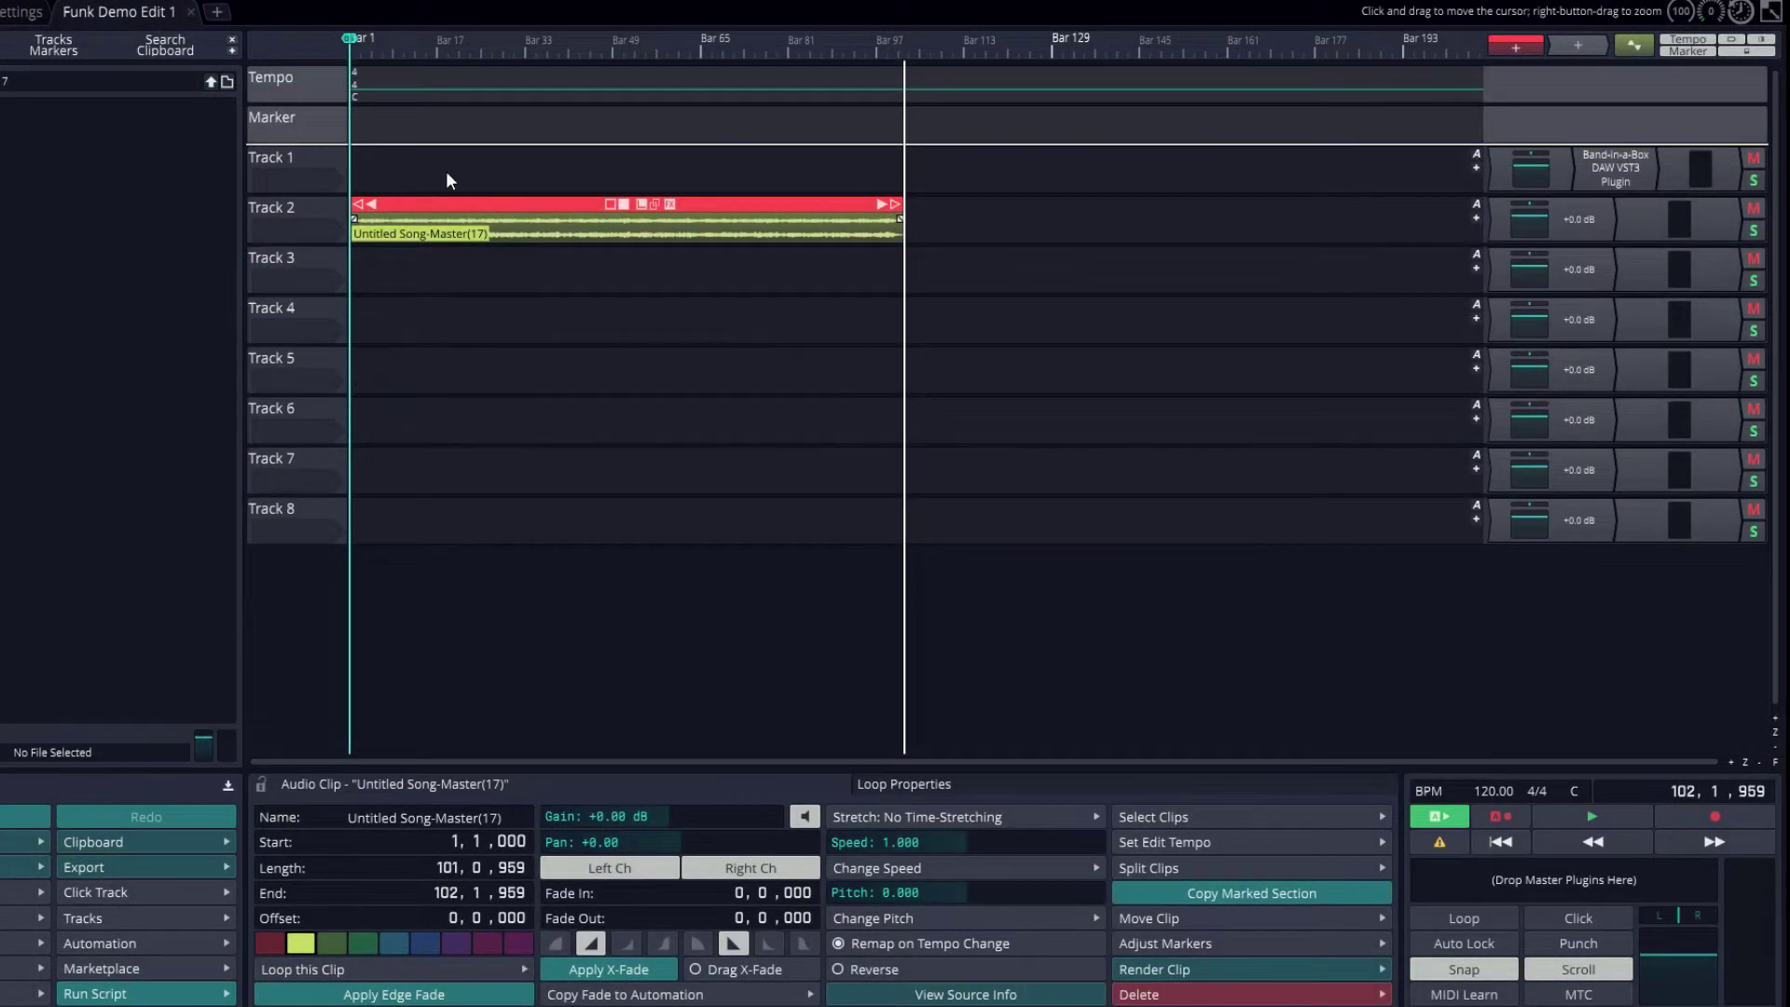
key(ctrl+z)
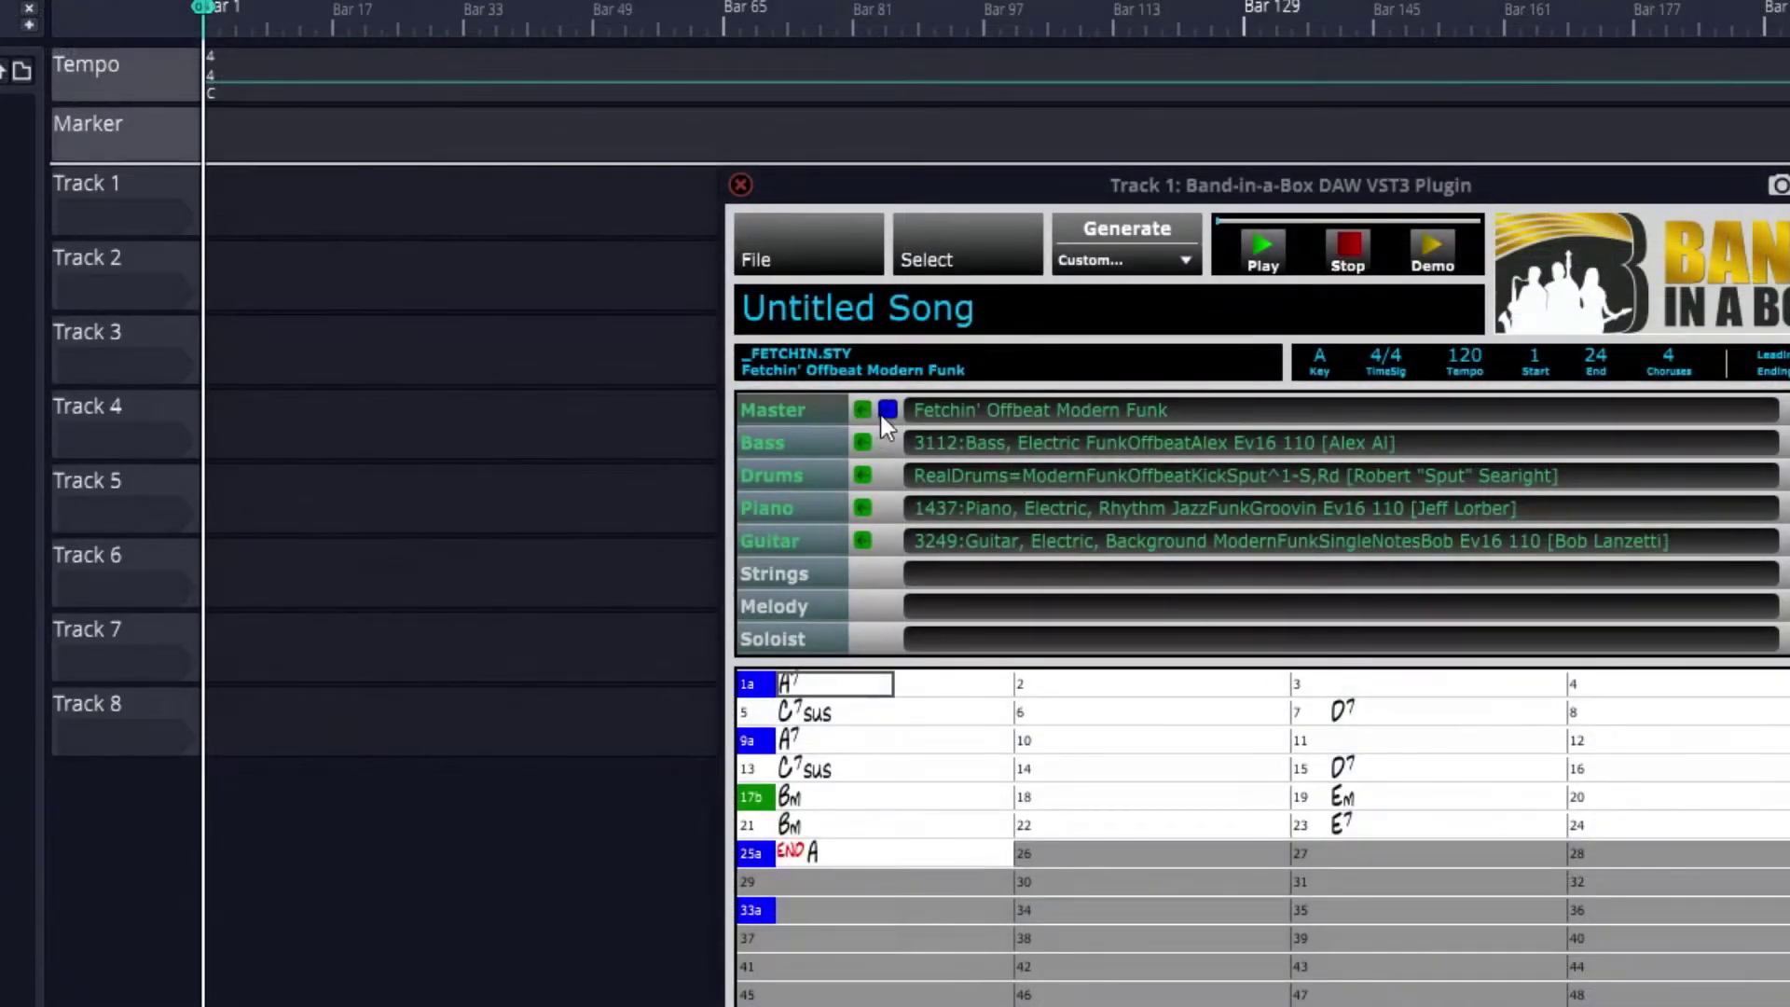
drag(884, 413, 870, 415)
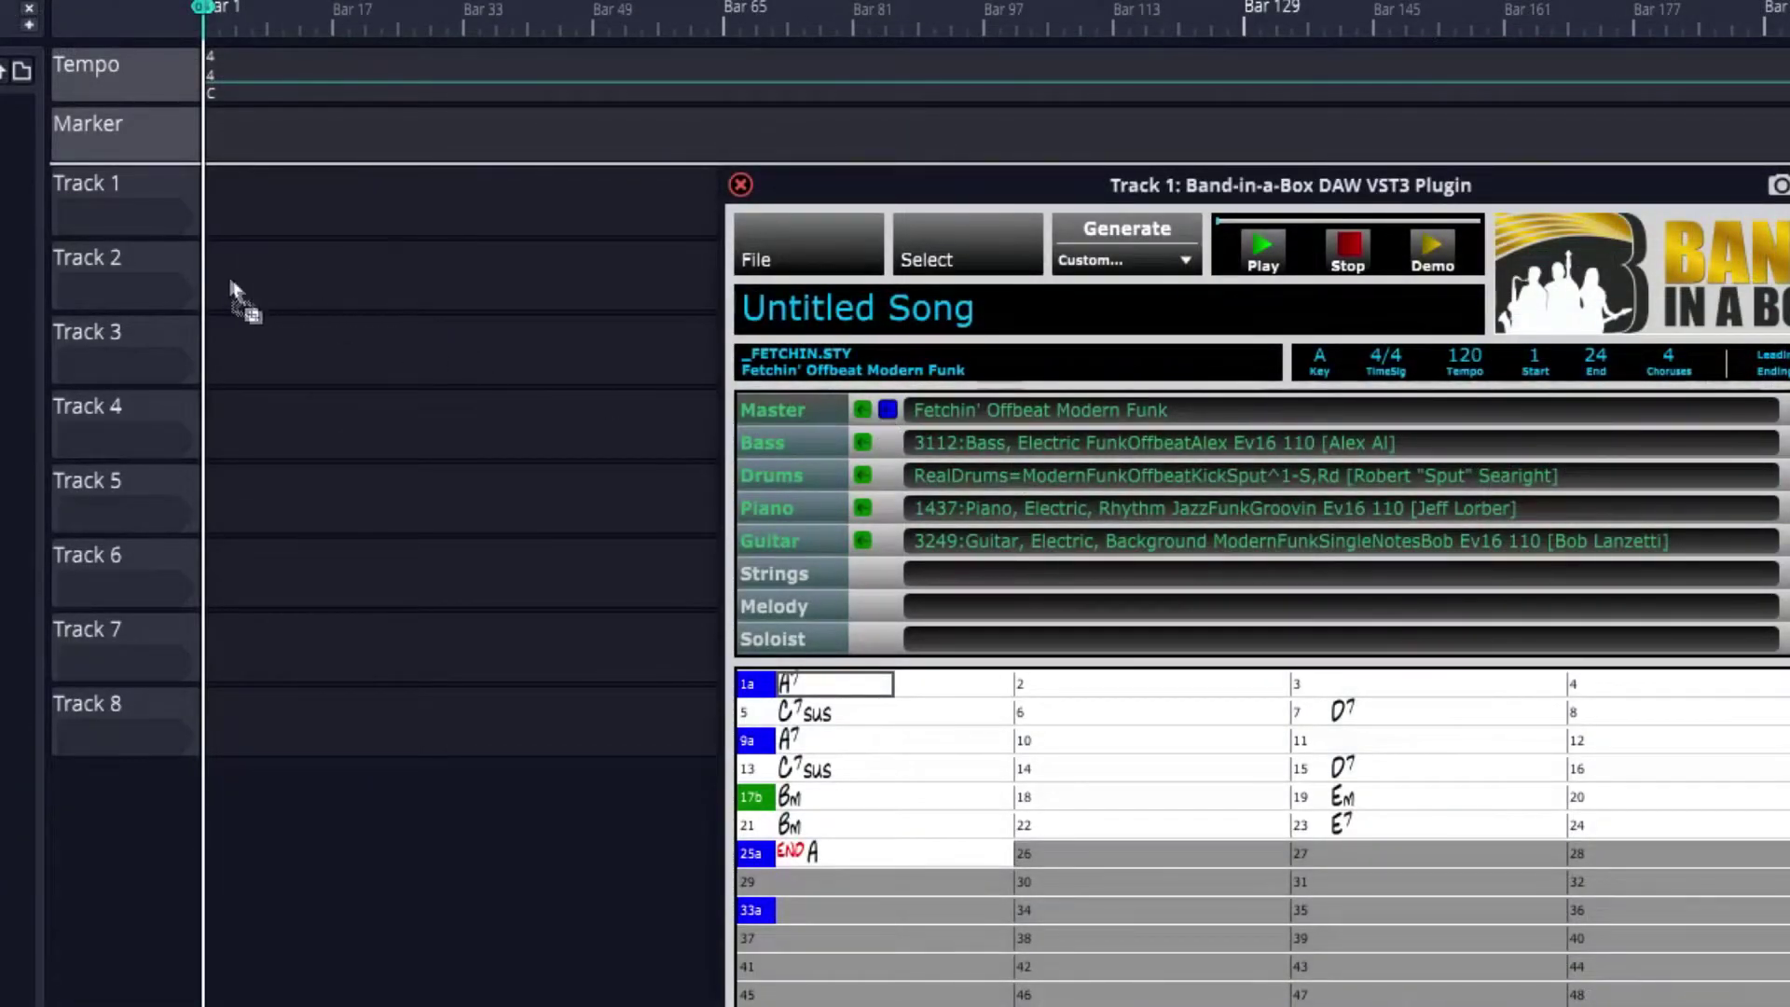
drag(205, 270, 205, 270)
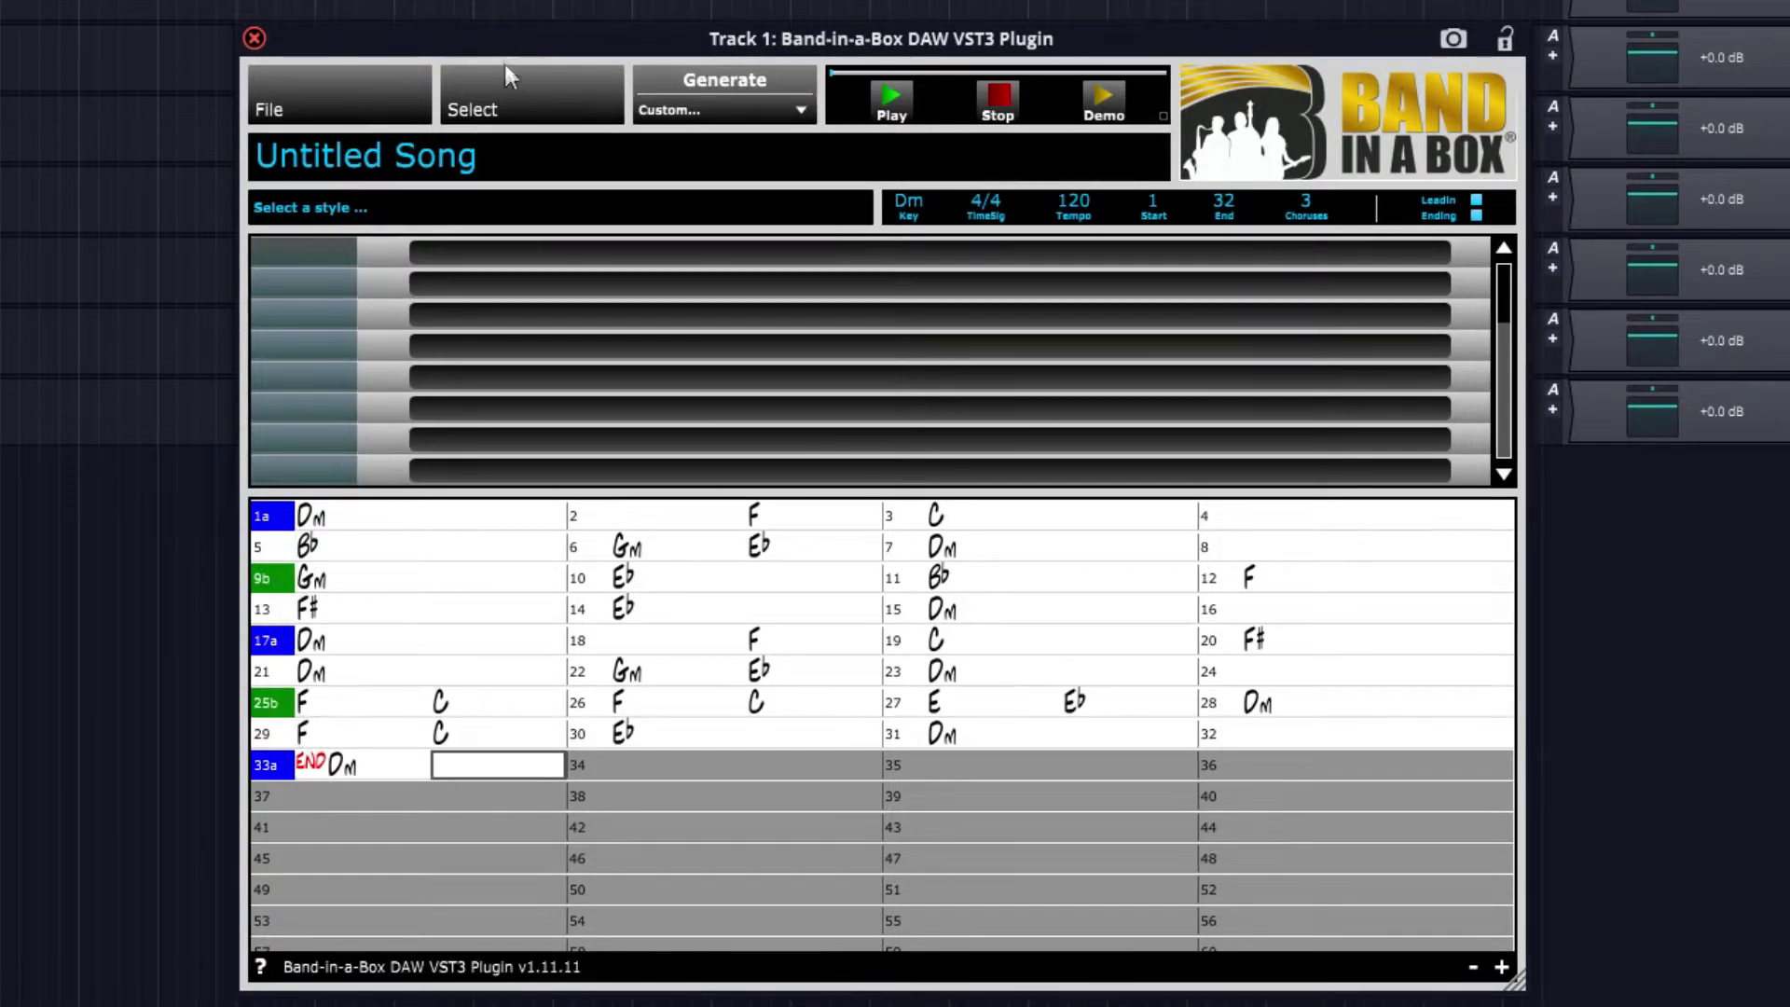
Choose the _DETUNED style for the D minor song in the hard rock example.
click(508, 98)
click(652, 155)
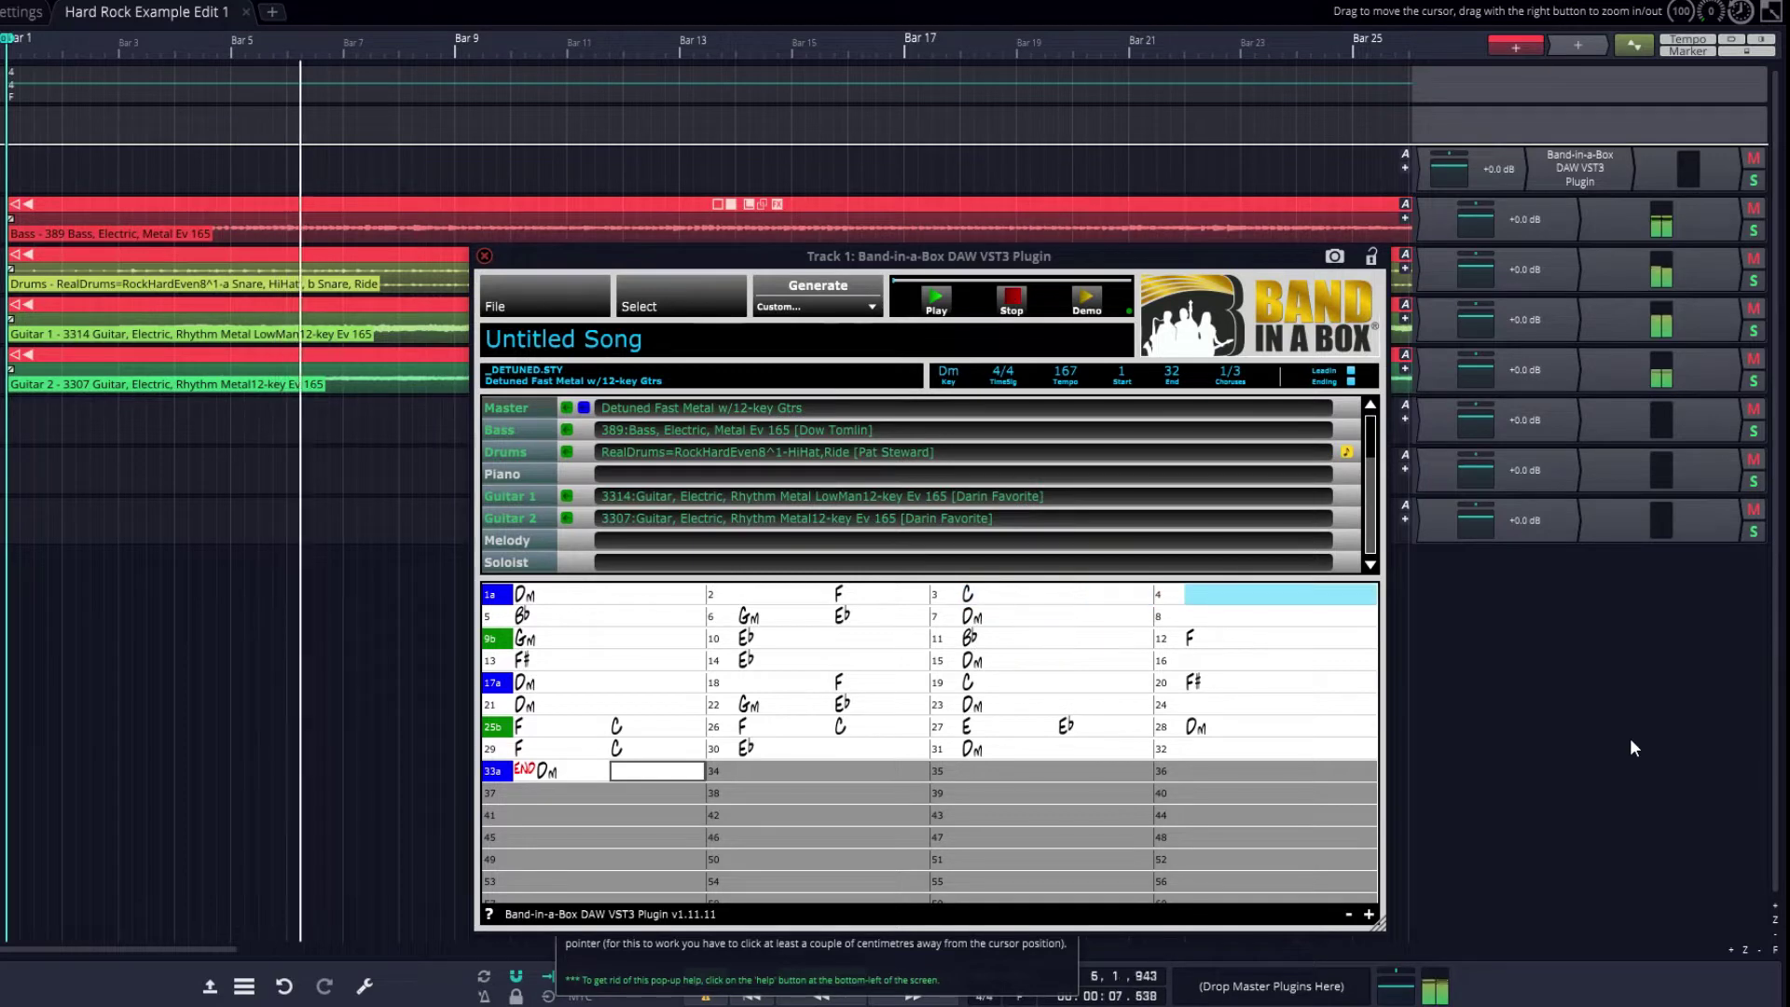
scroll(203, 643, down, 3)
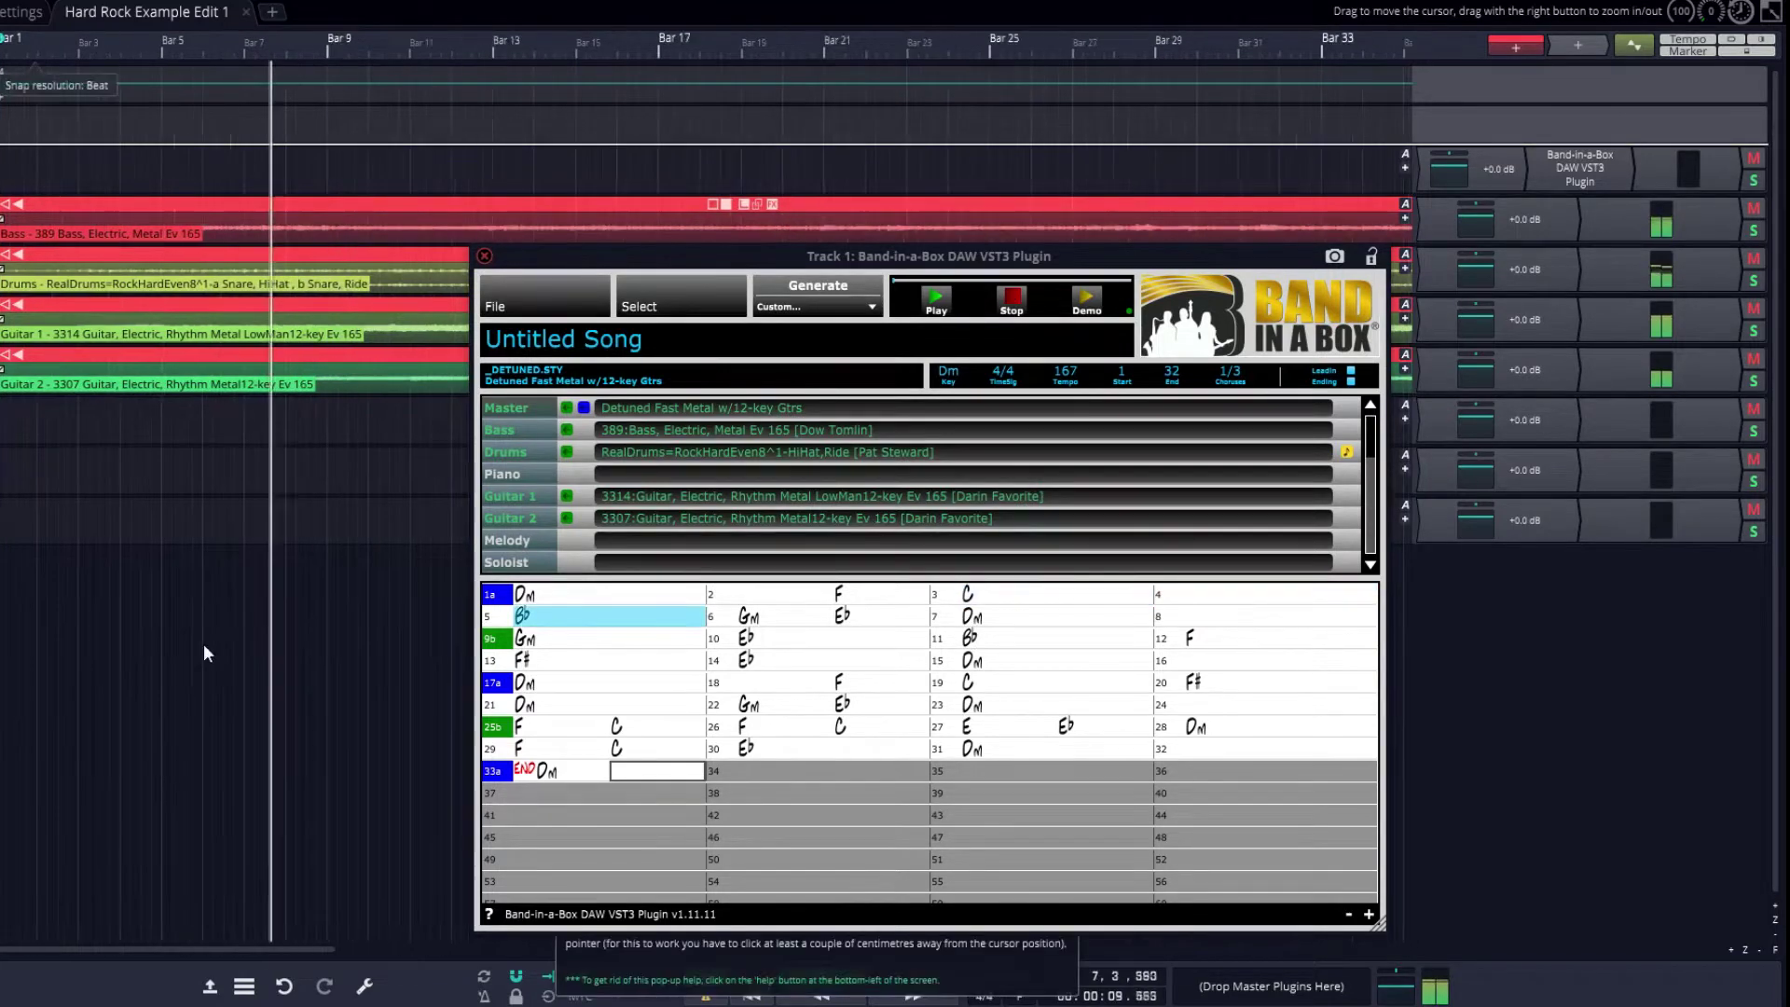
scroll(199, 646, down, 2)
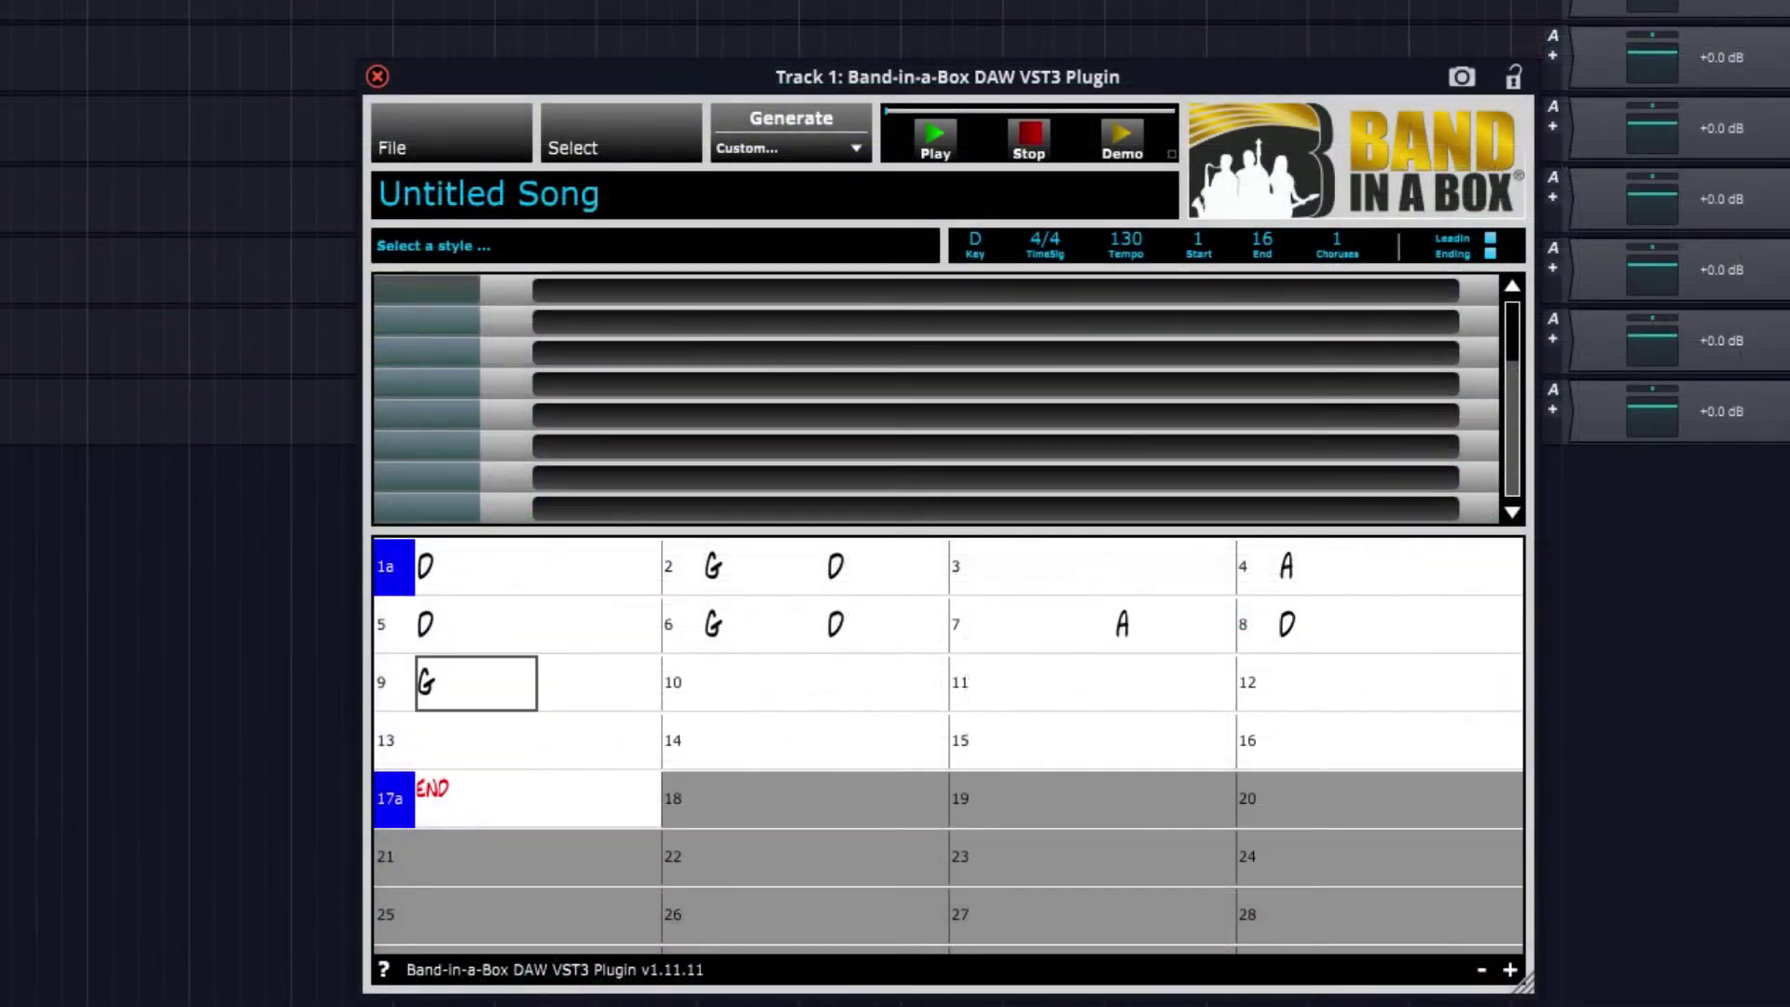
Enter the remaining chords: D in bar 10, A in 12, D in 13, G and D in 14, A in 15, D in 16.
key(Right)
key(Right)
text(D)
key(Right)
key(Right)
key(Right)
key(Right)
text(A)
key(Right)
key(Right)
text(D)
key(Right)
key(Right)
text(G D)
key(Right)
Filter the style list by _cooking and load the _COOKING bluegrass style for the song.
click(578, 139)
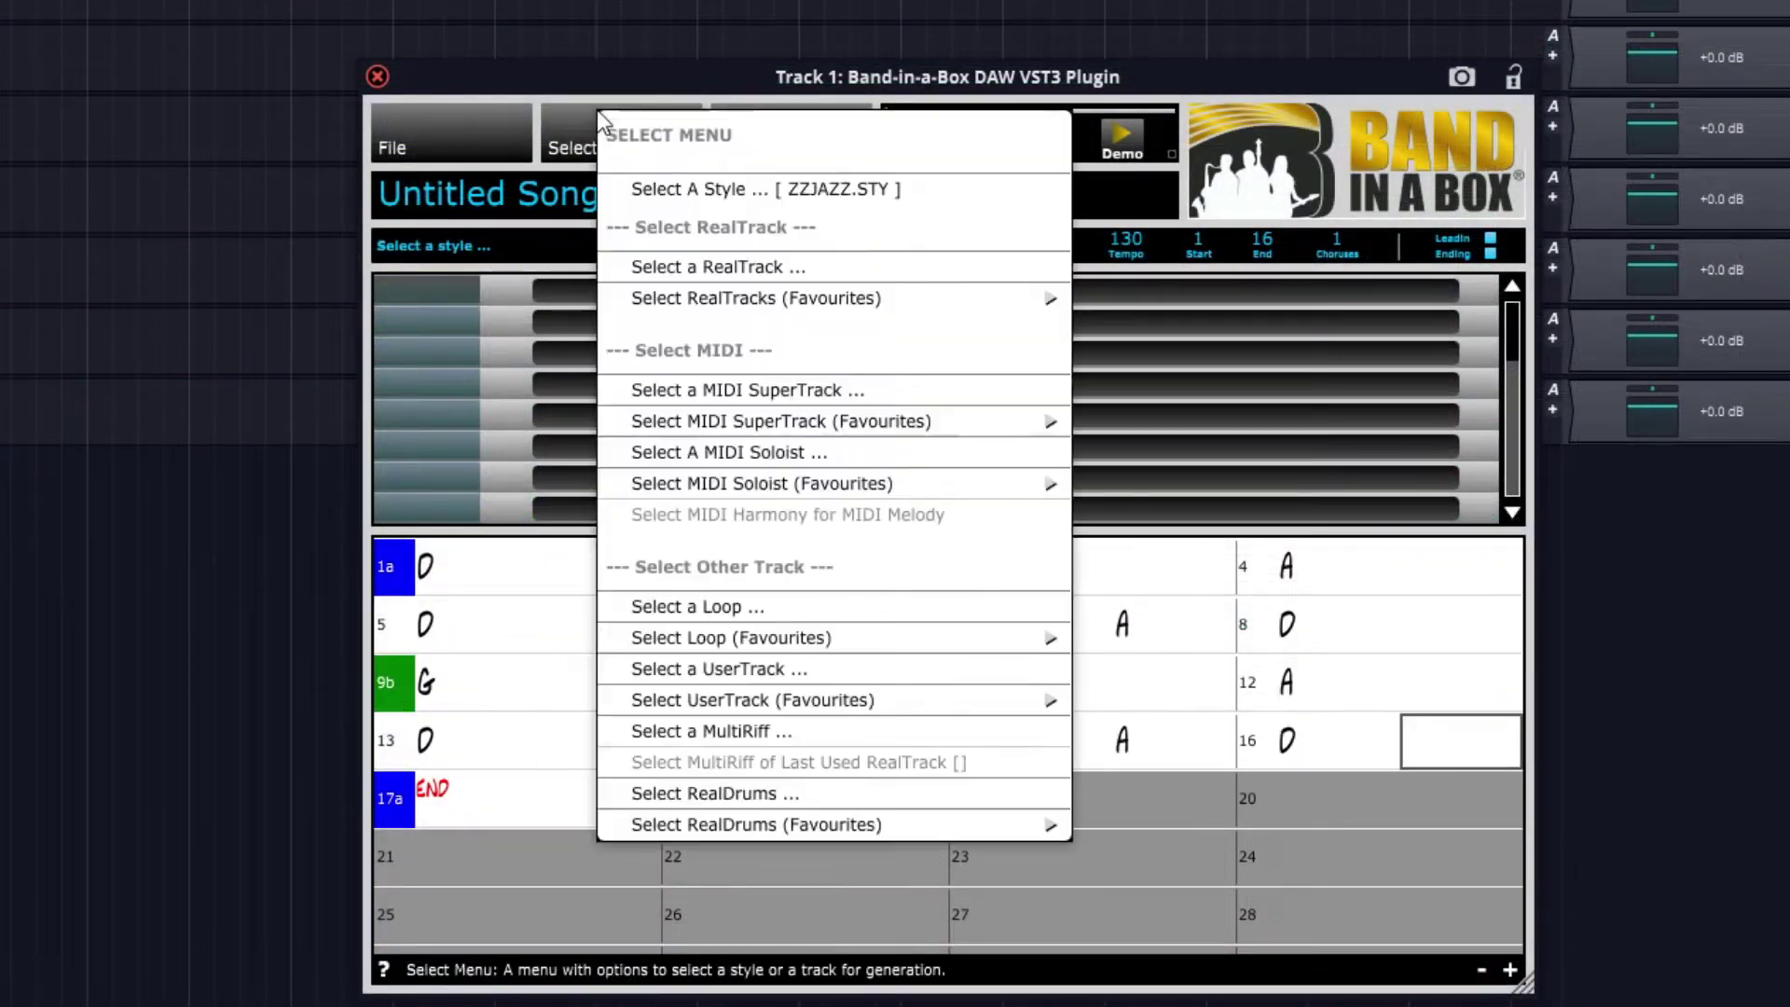
click(695, 188)
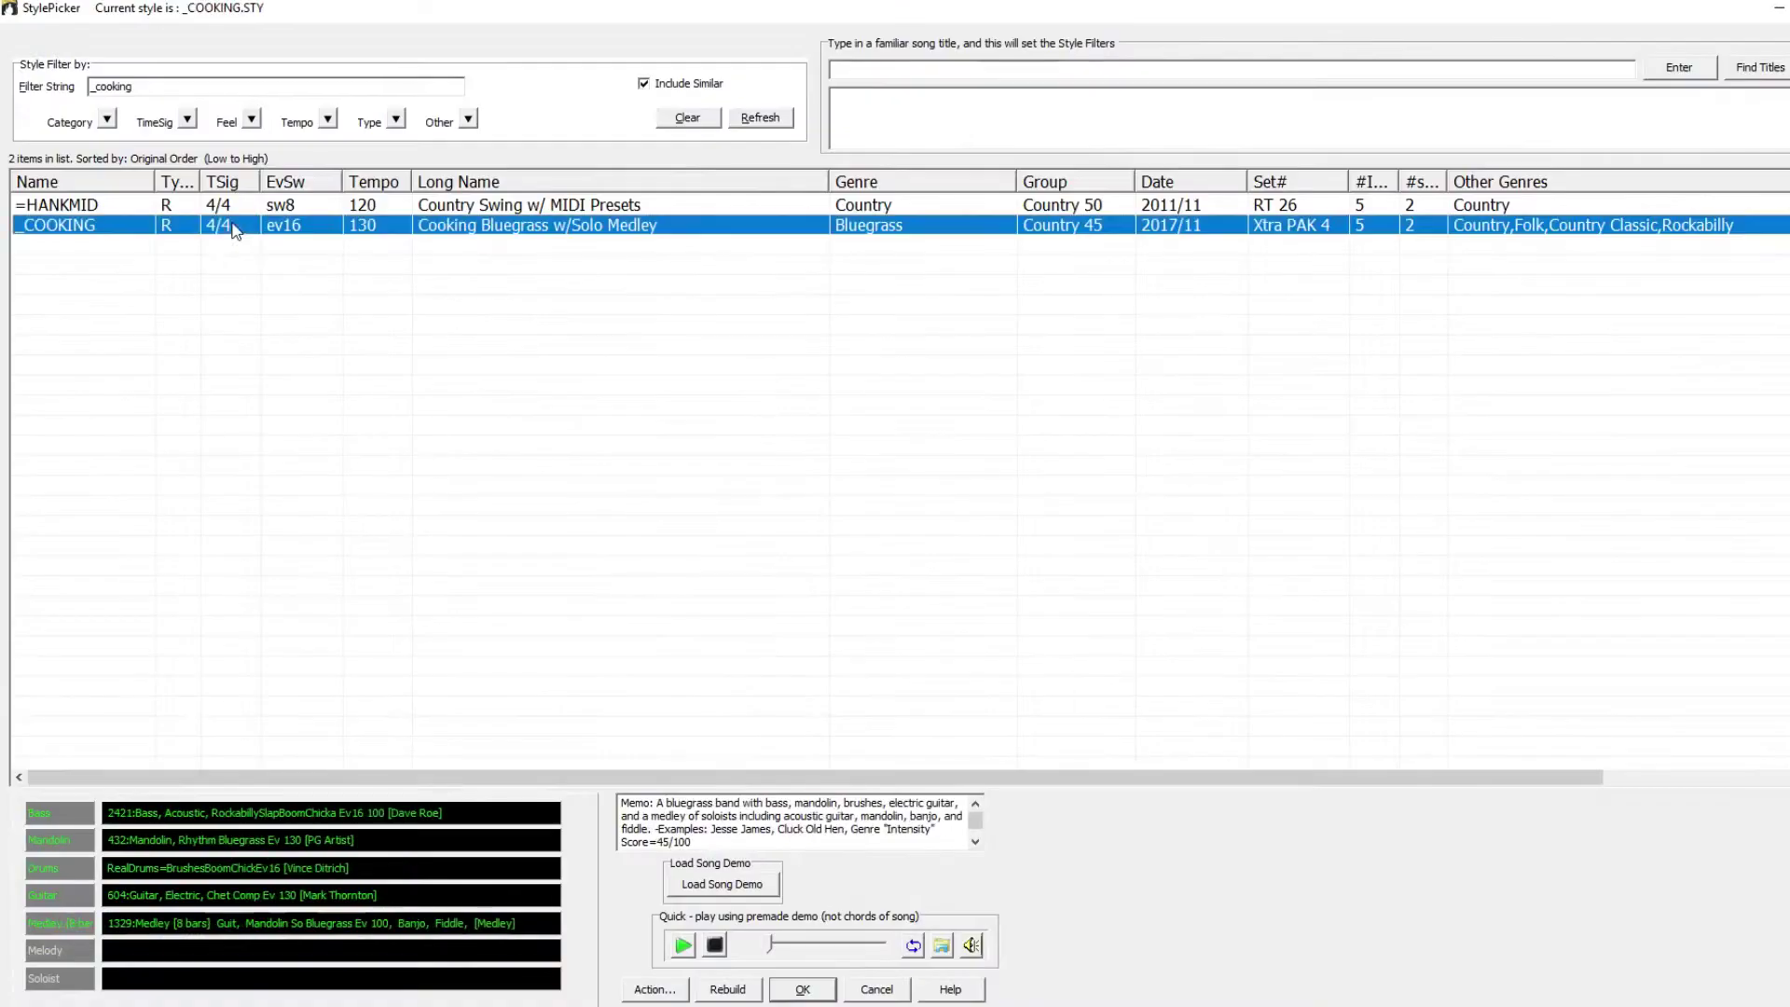
click(803, 989)
click(719, 348)
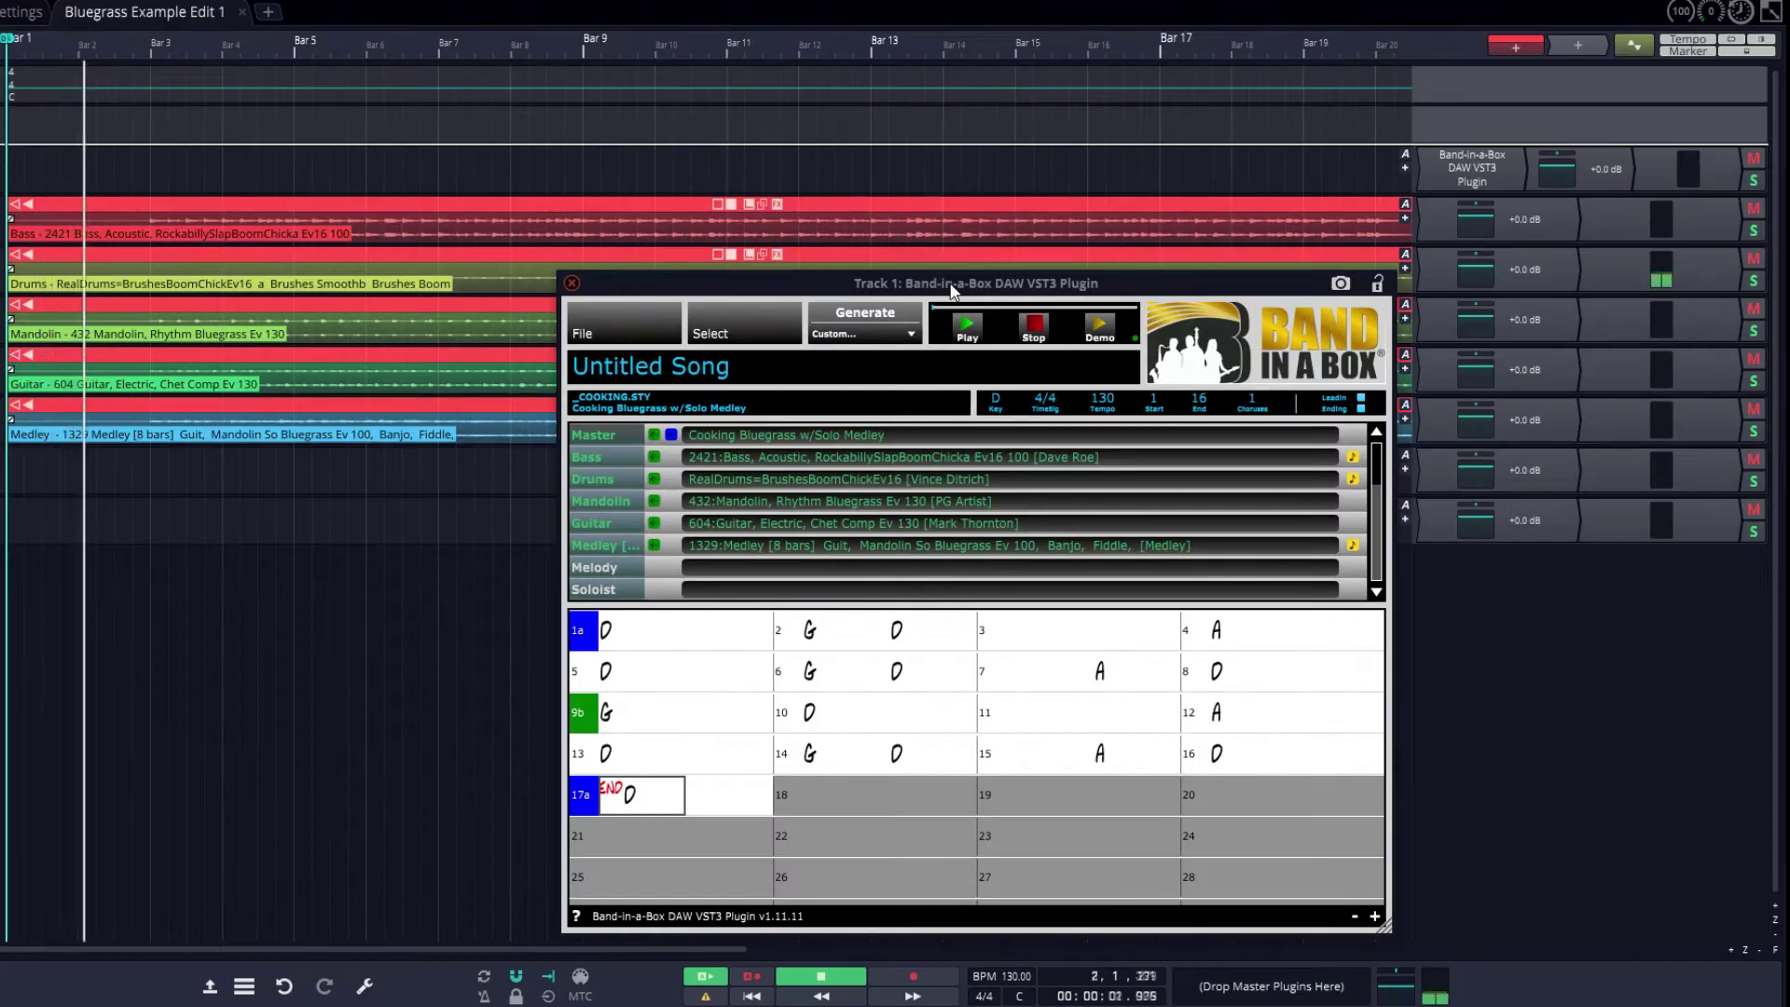
scroll(276, 542, down, 2)
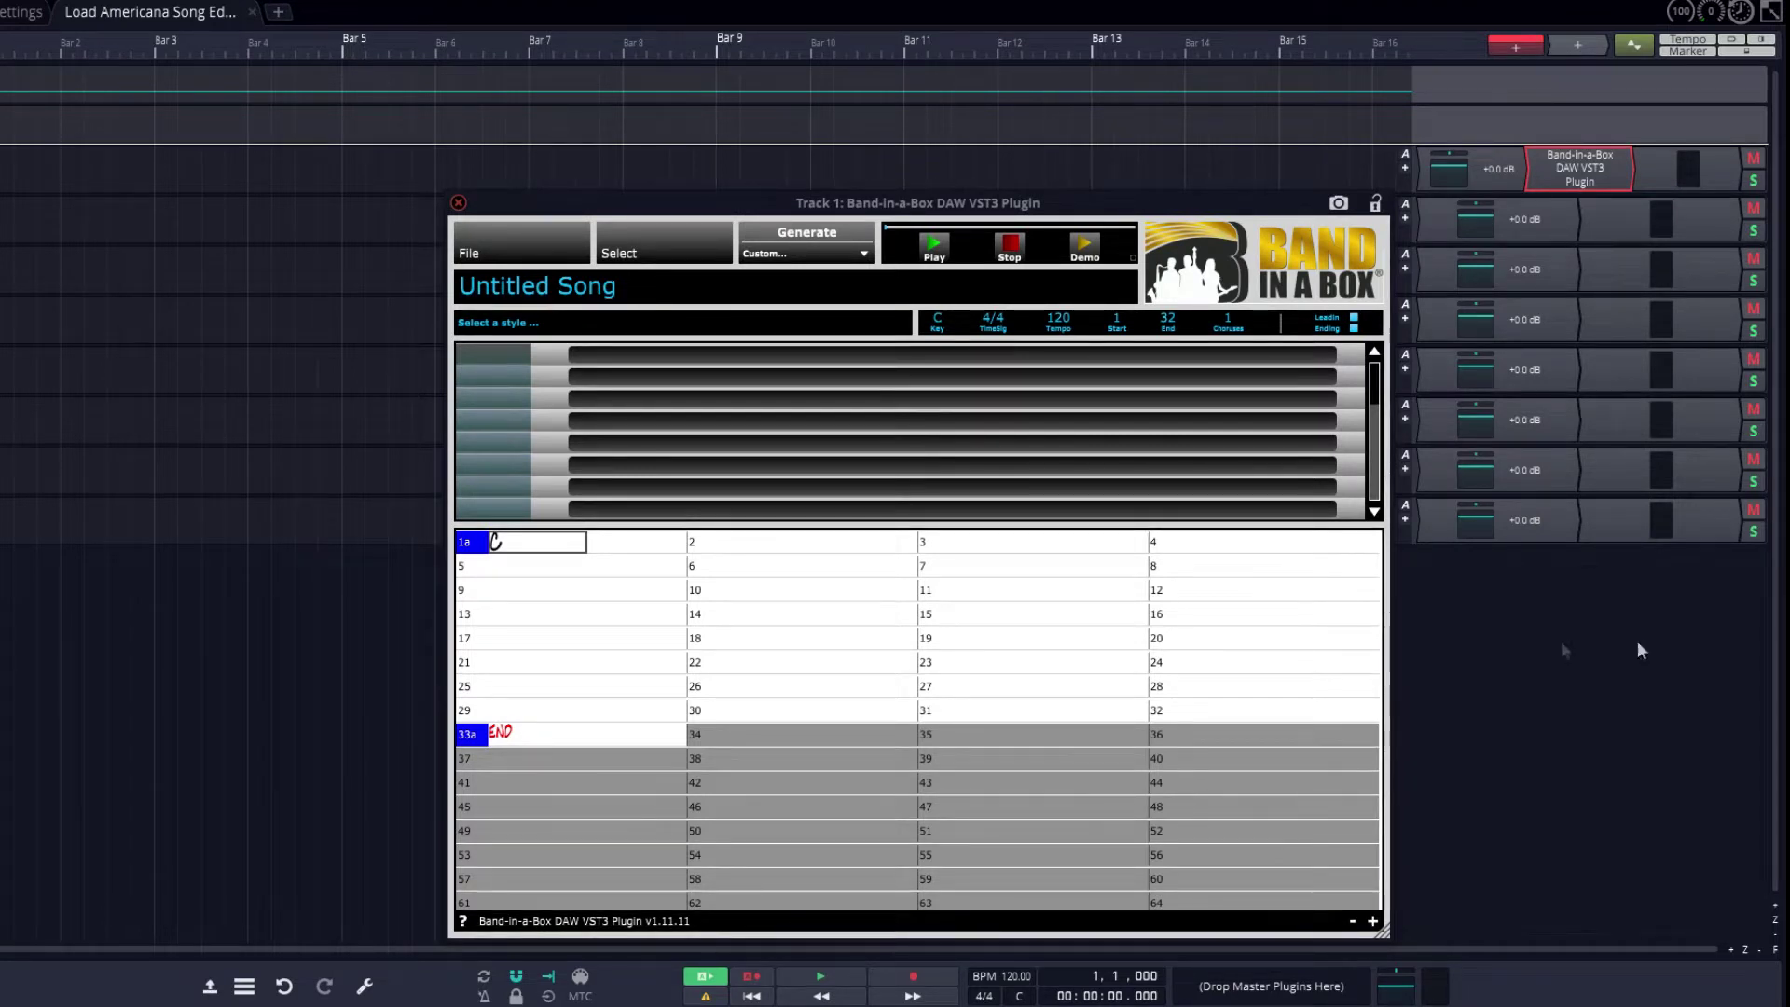
Open the demo song _STRANGR Demo - Stranger Resonator Americana Pop.SGU in the plugin.
click(539, 233)
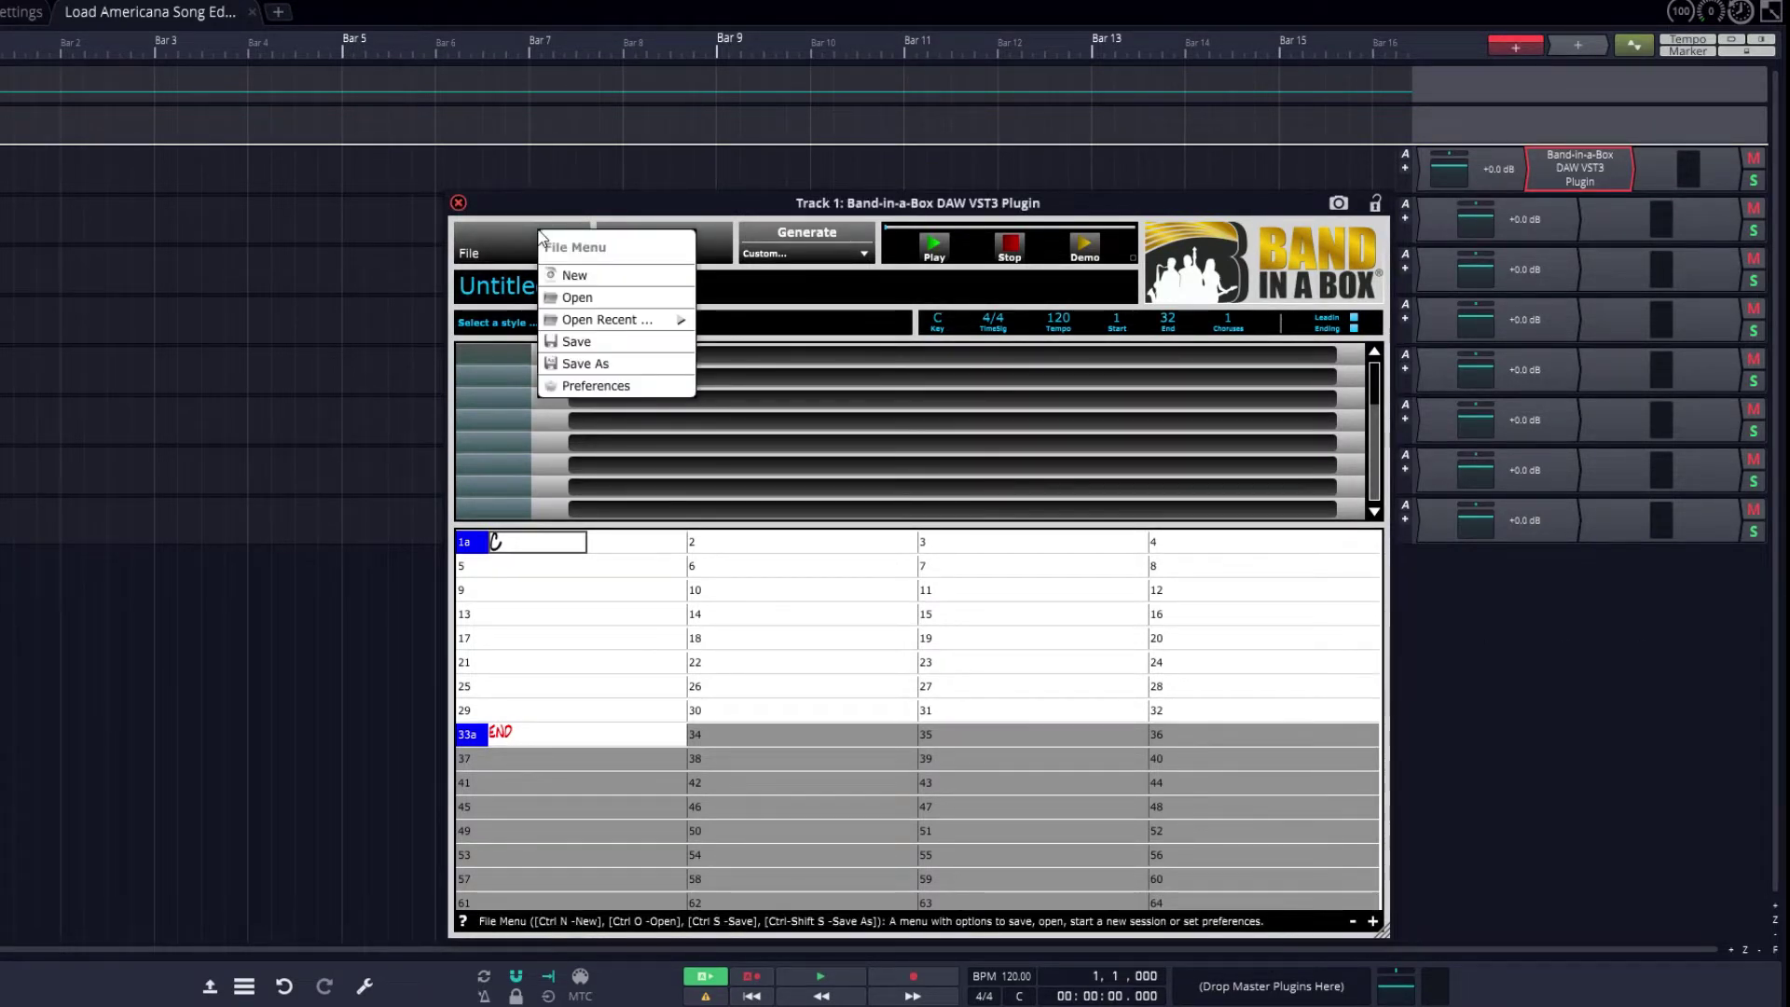
click(560, 300)
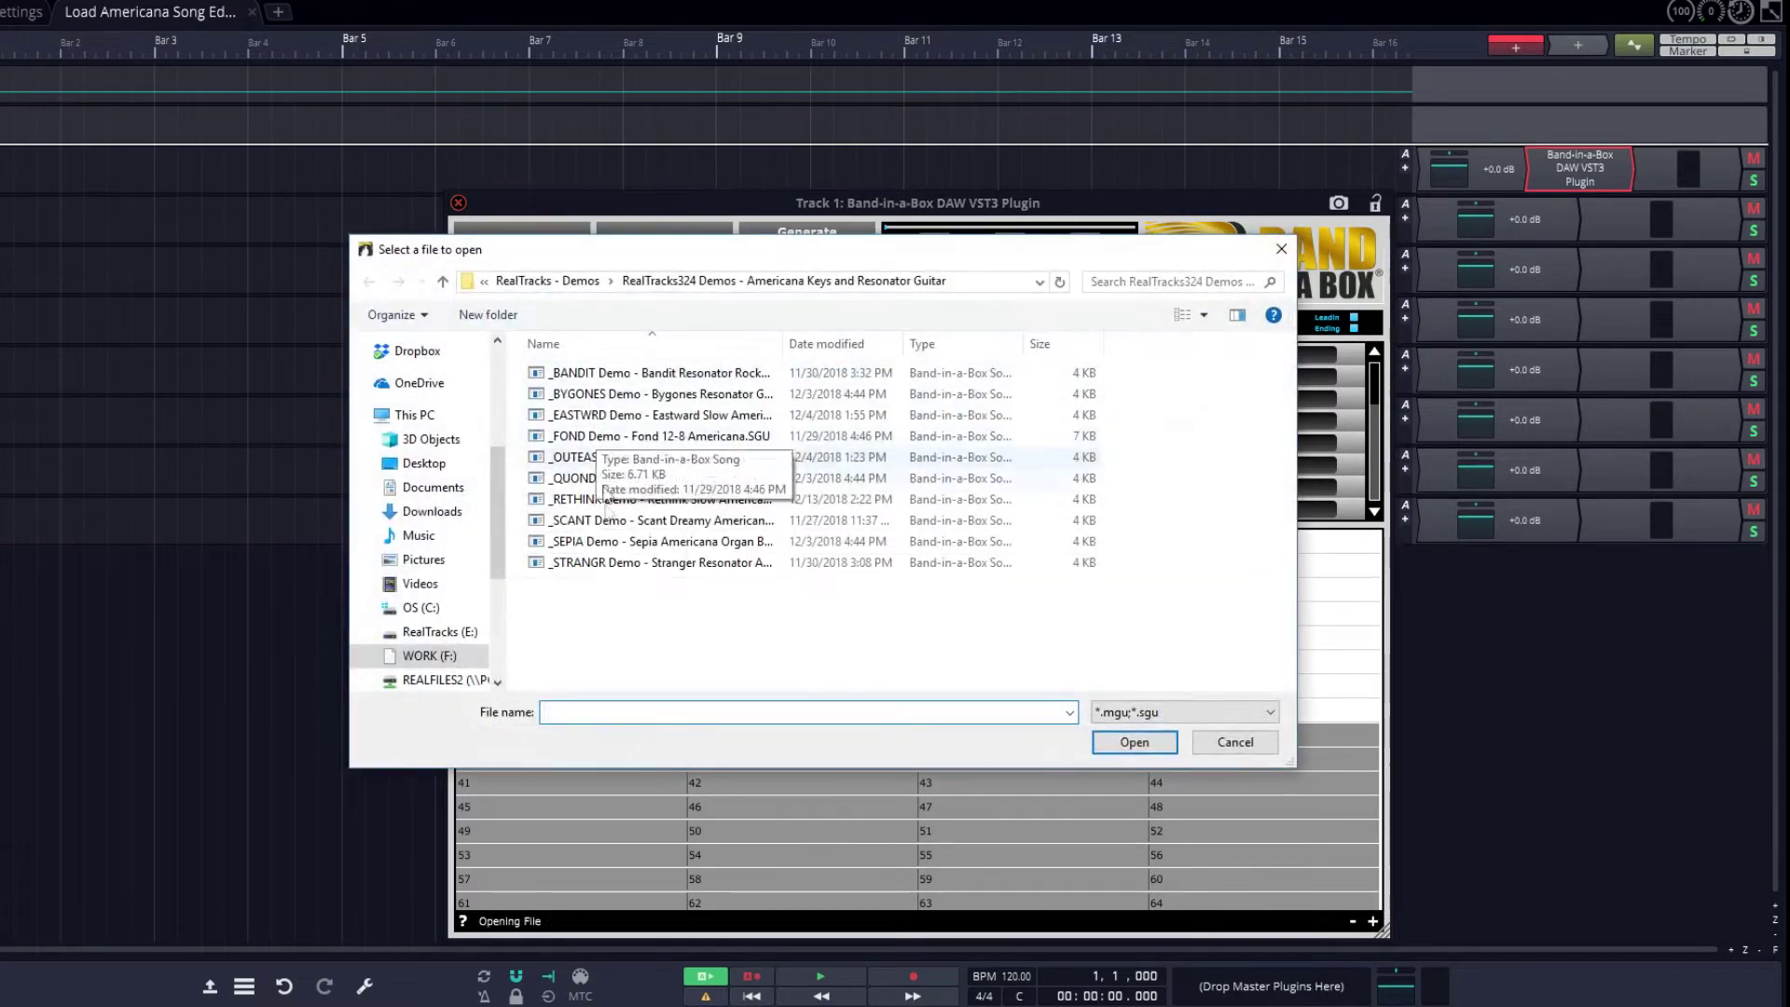
click(617, 564)
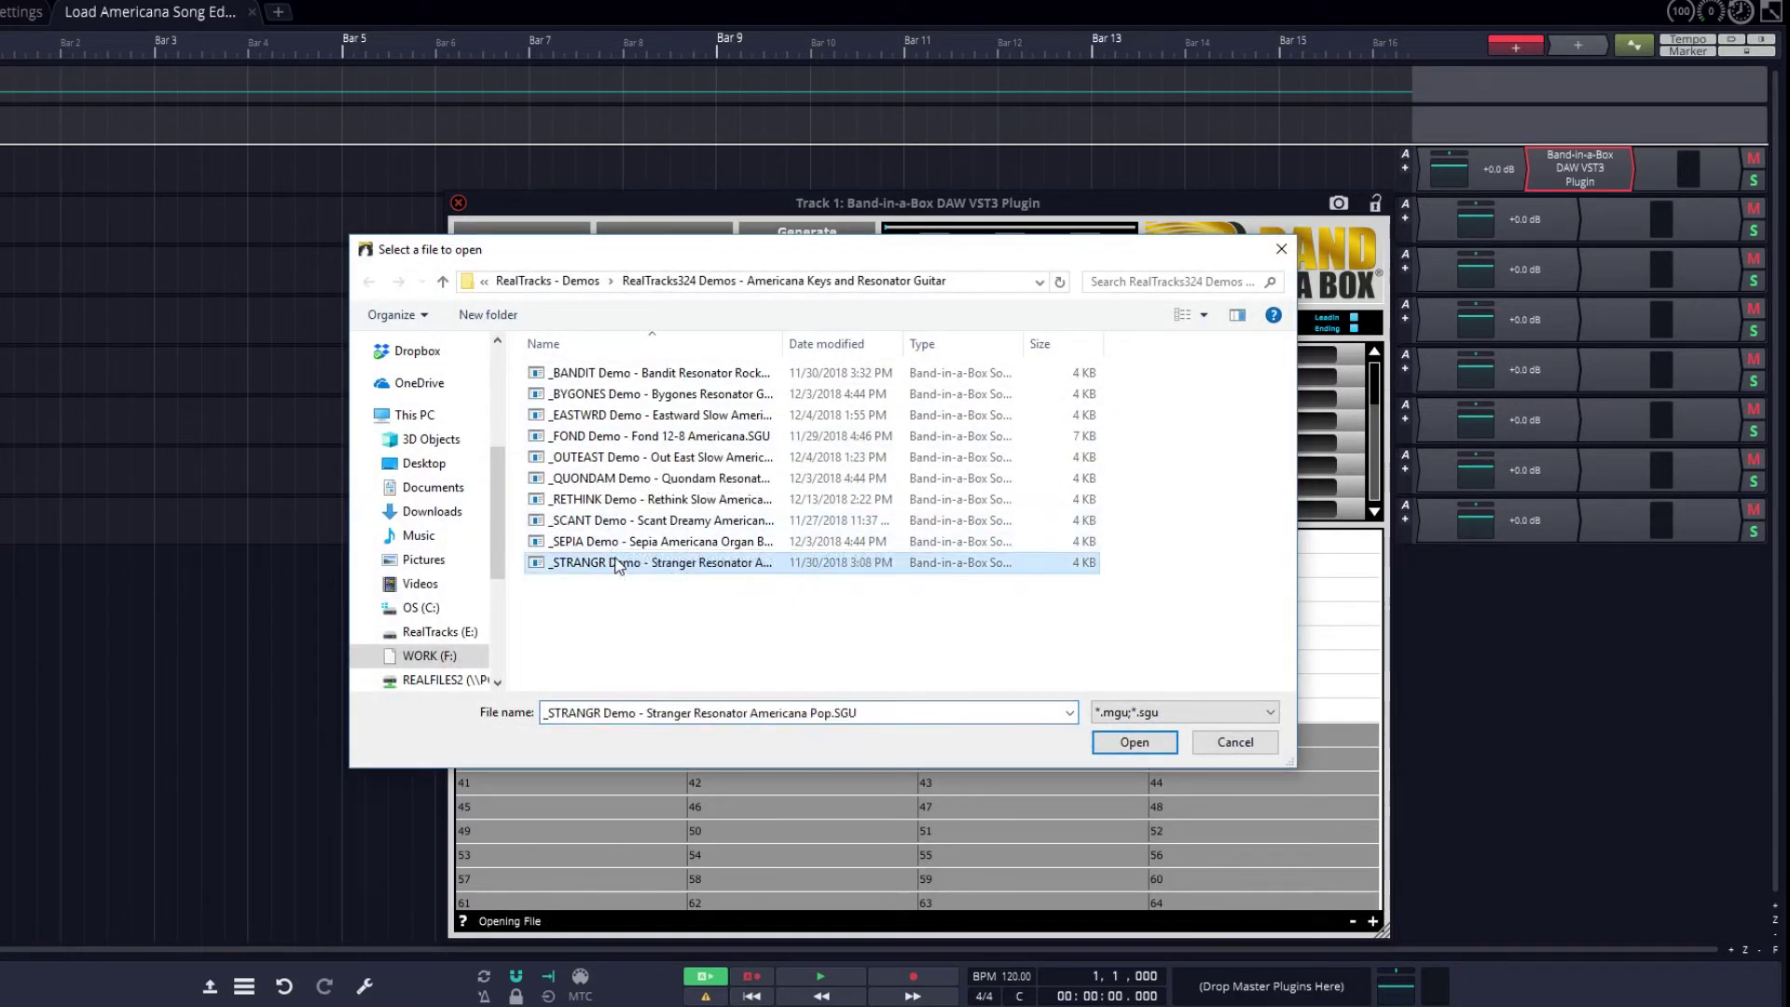
click(1110, 745)
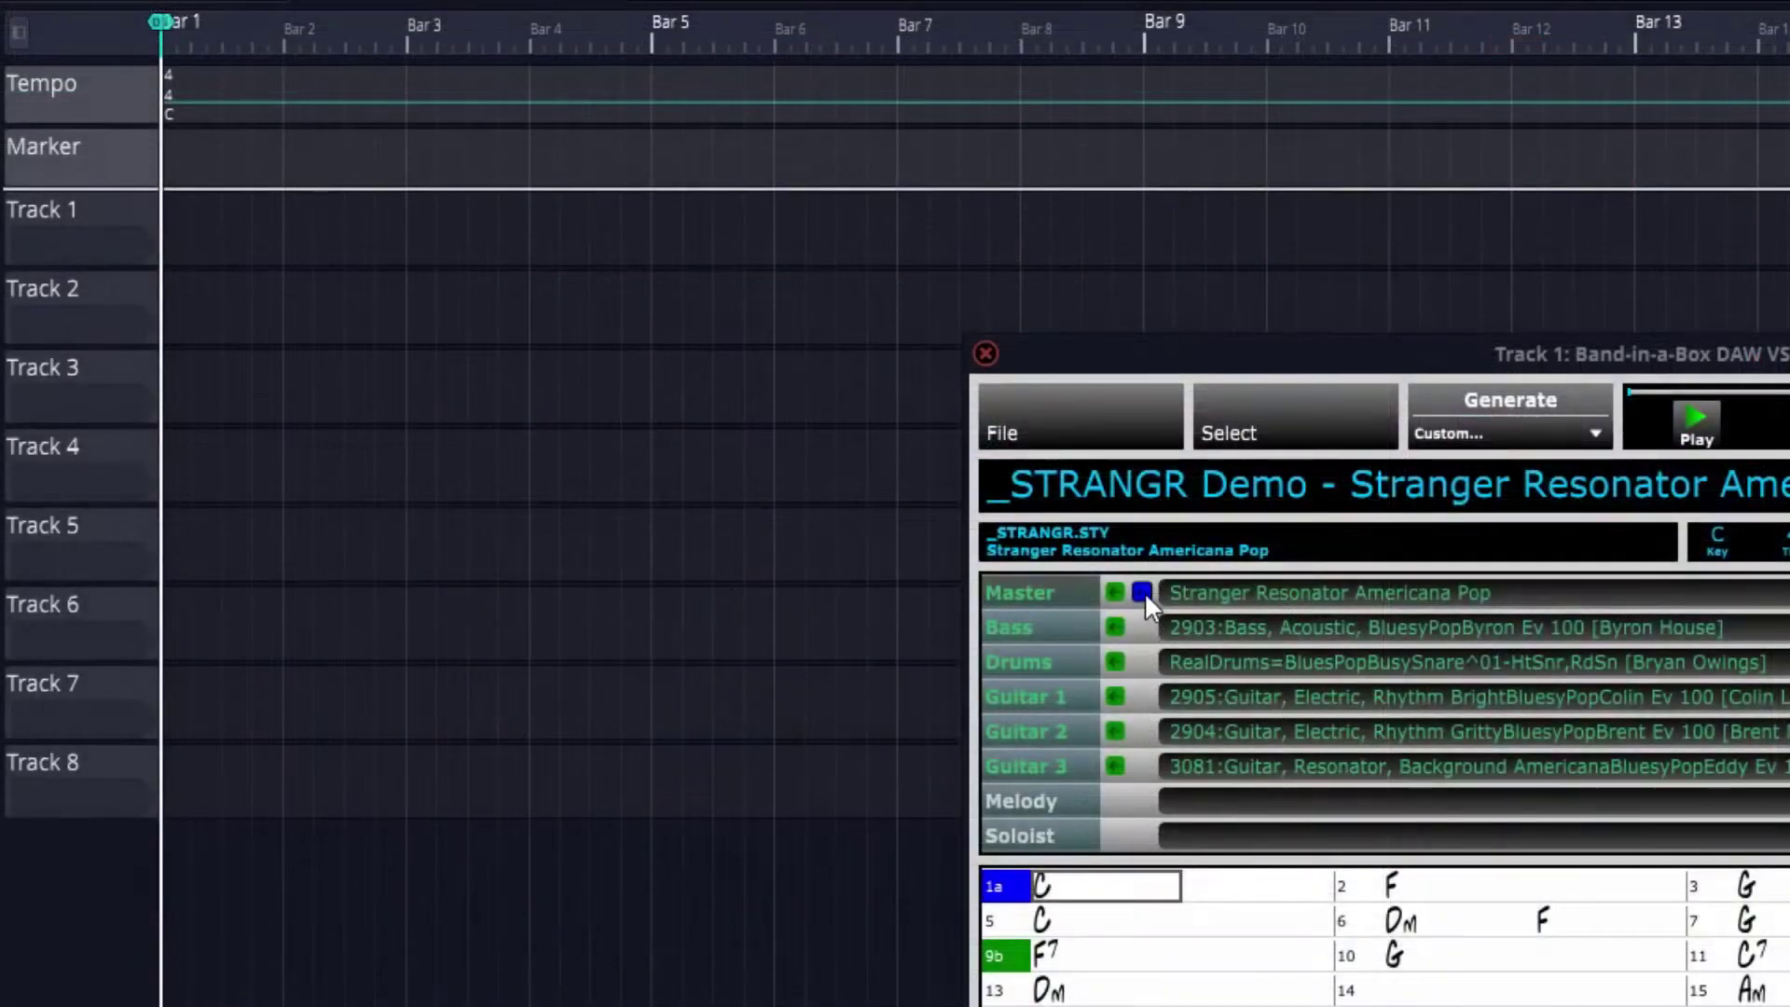
Place the Master's blue-square multi-track audio at bar 1 starting on Track 2, as individual instrument tracks.
drag(1144, 591, 163, 326)
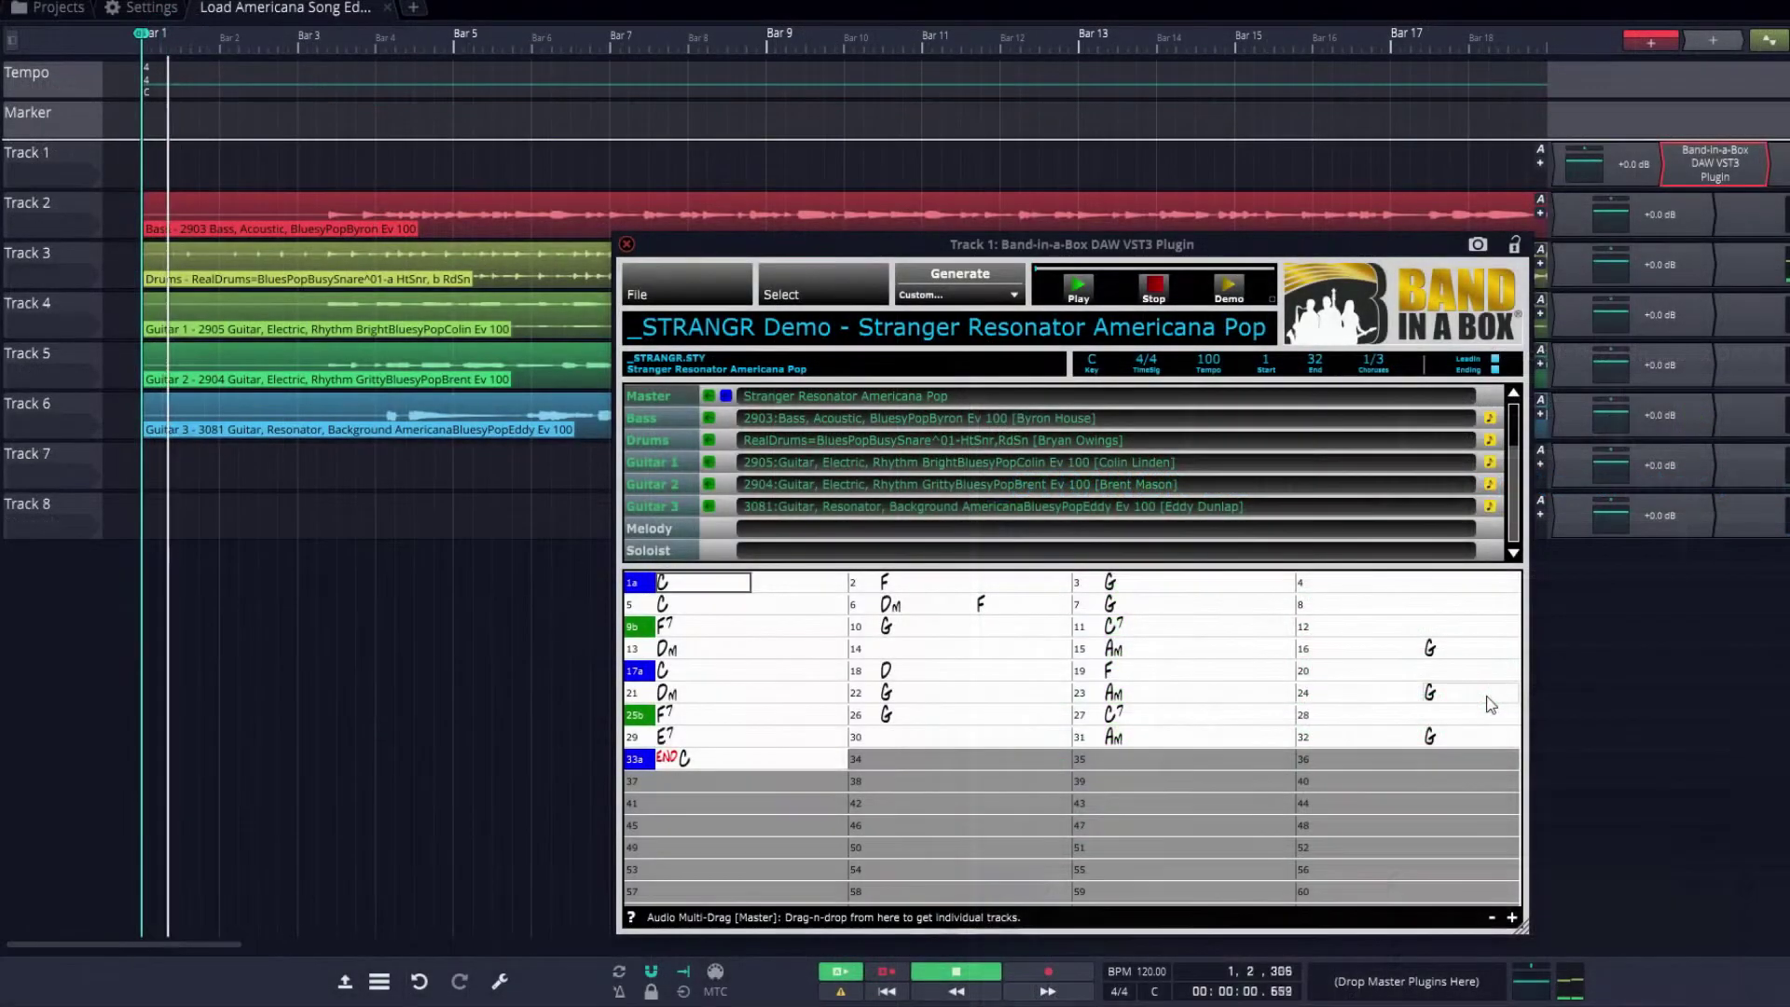
scroll(427, 612, down, 10)
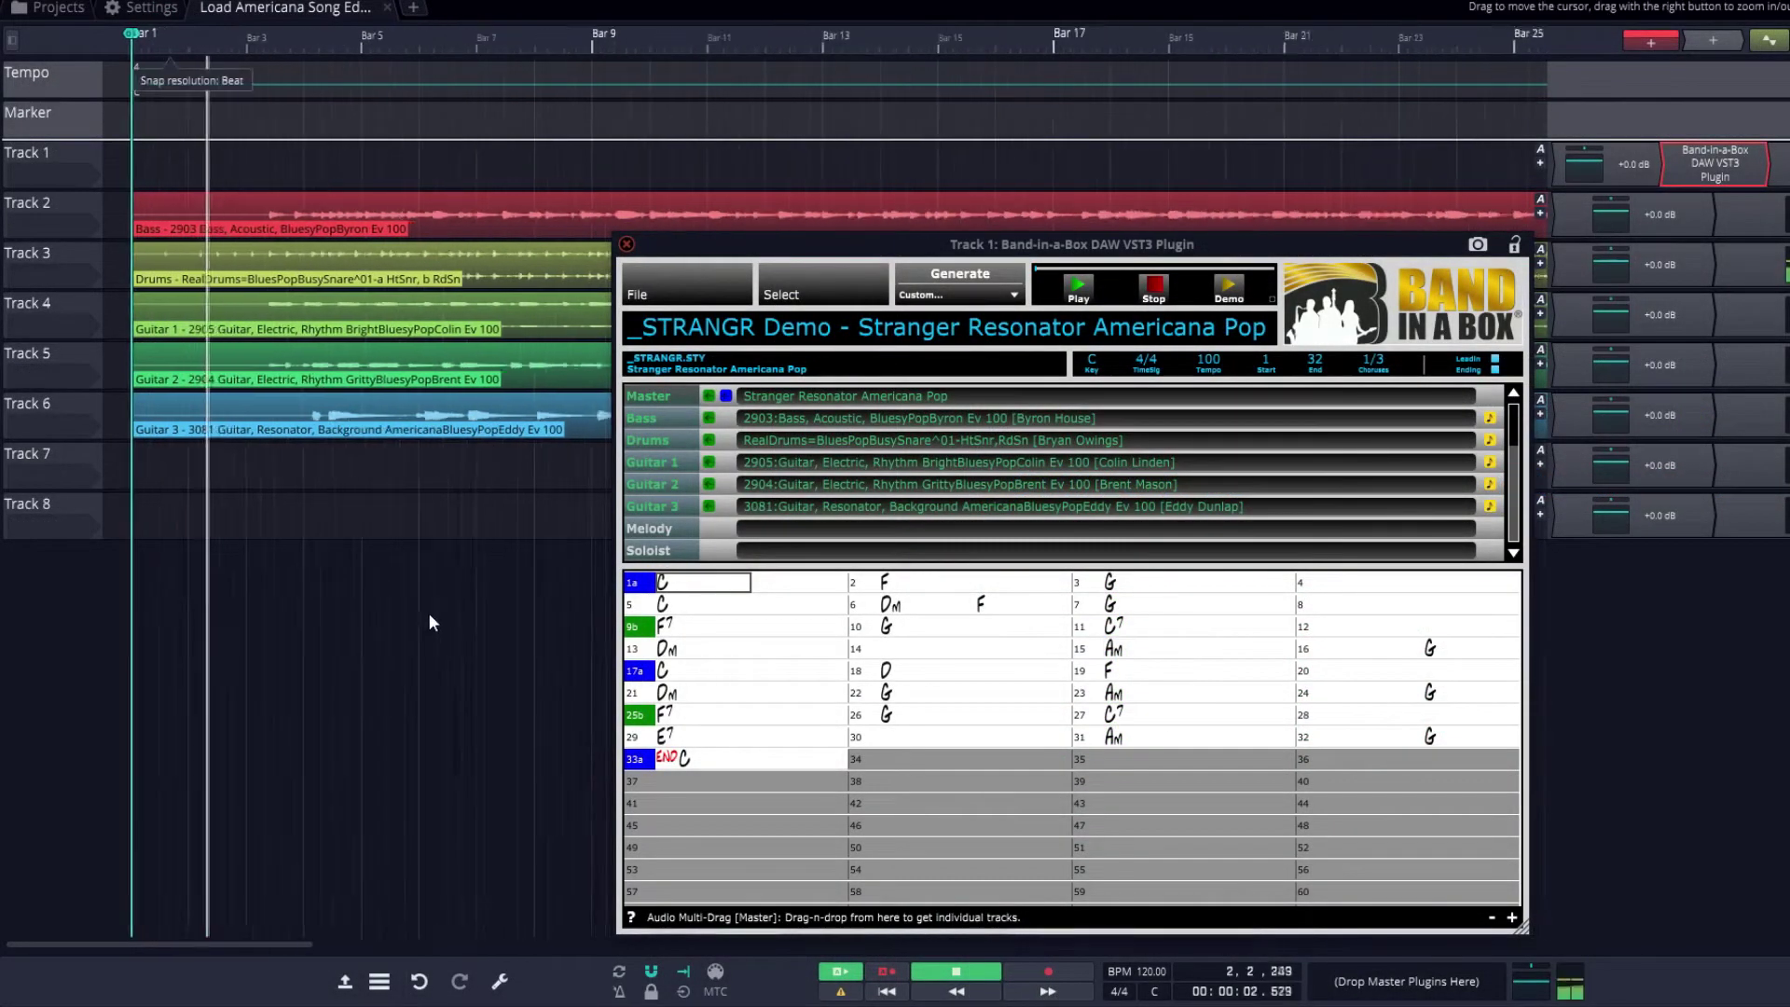
scroll(428, 612, down, 4)
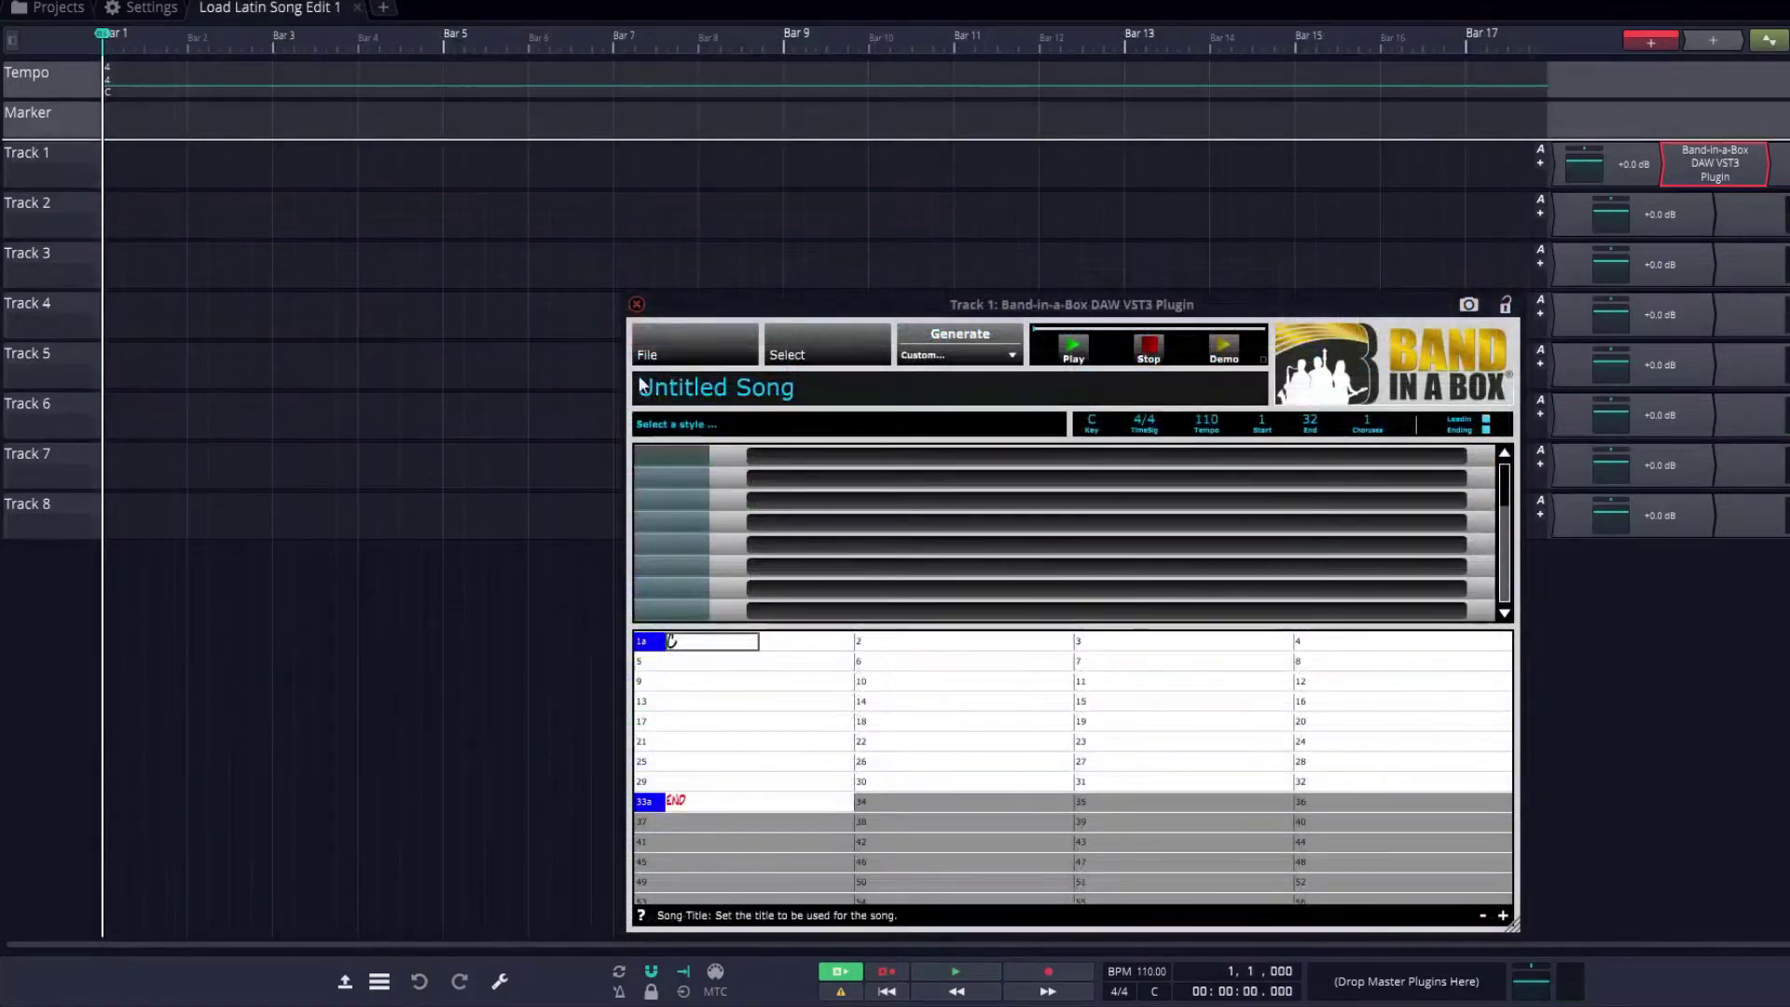
Open the demo song _GIRONA Demo - Girona Slow Flamenca Rumba.SGU in the Latin project and generate its tracks.
click(652, 349)
click(694, 409)
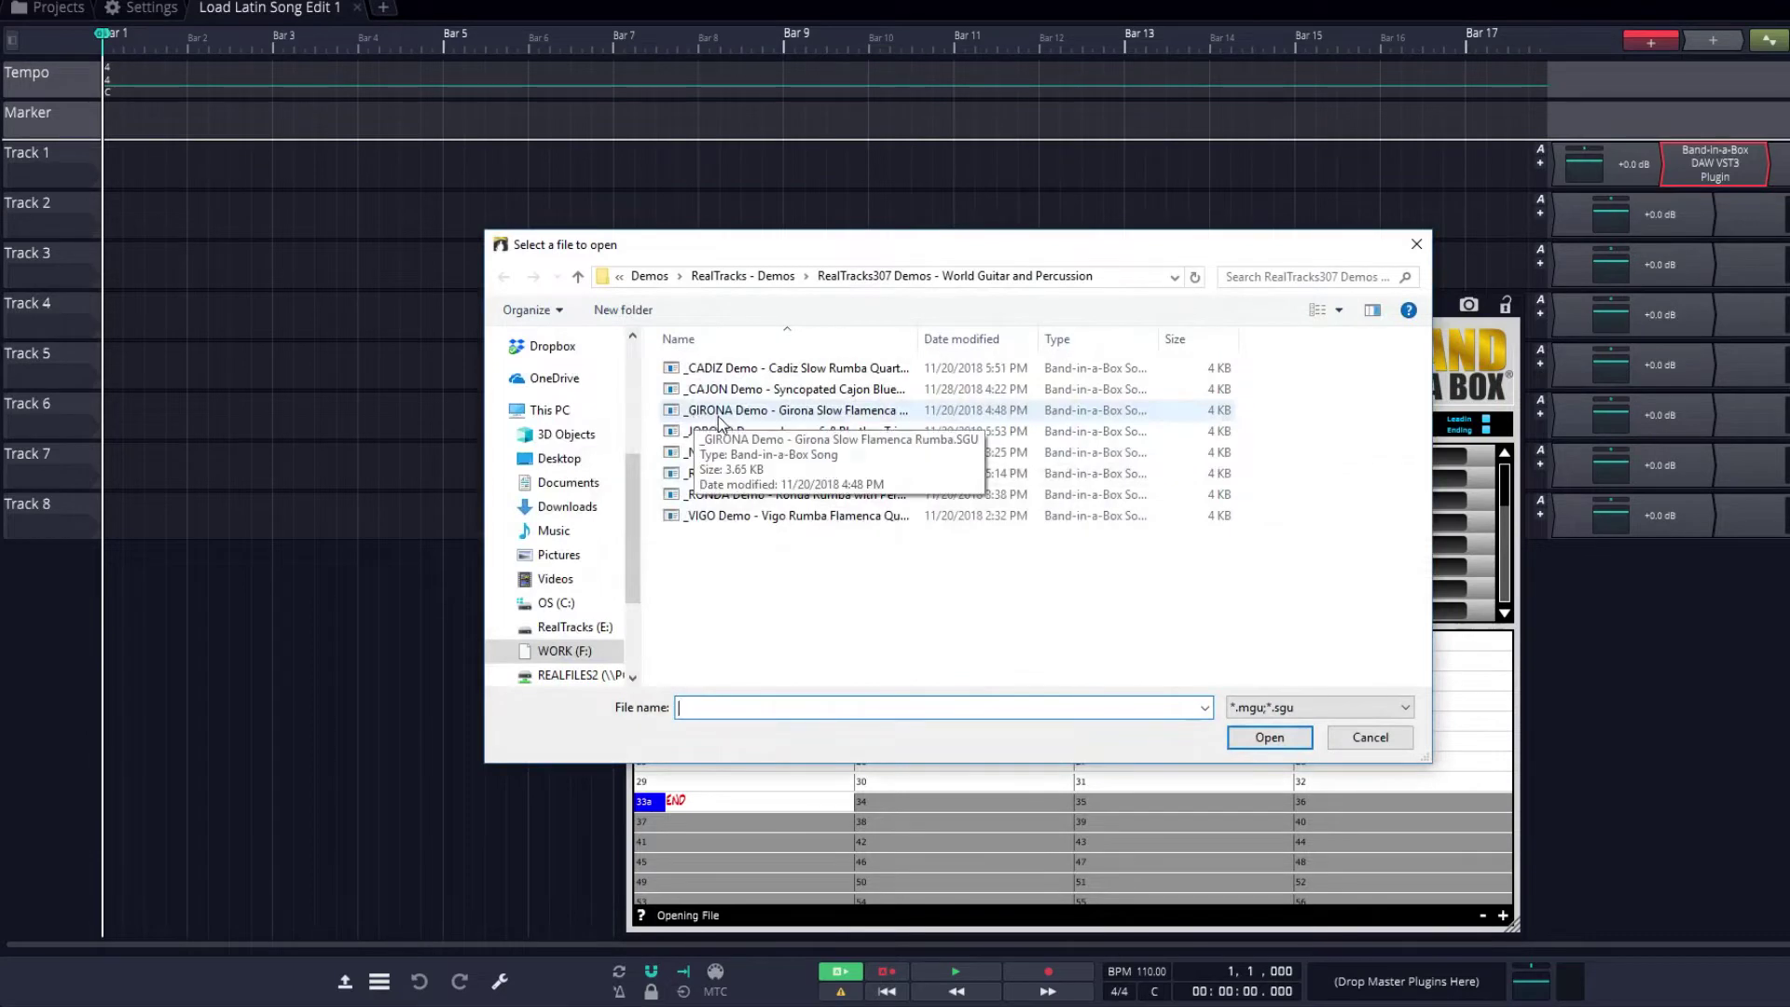
click(760, 419)
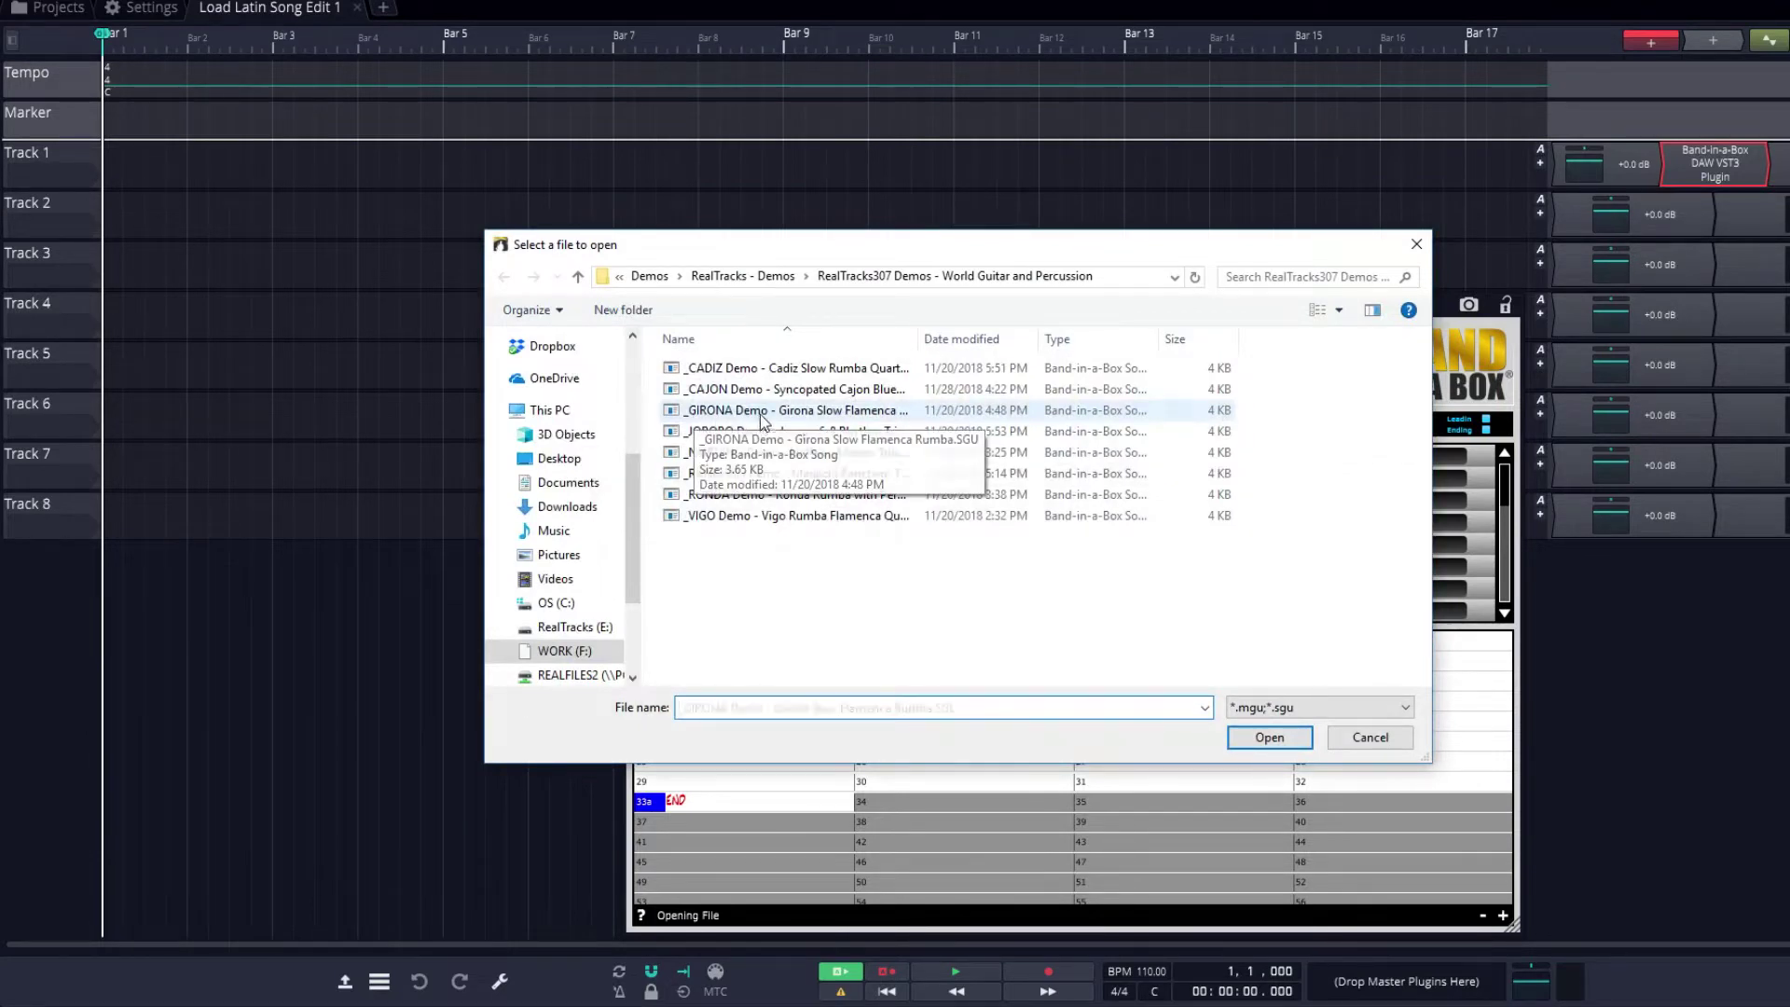
click(1266, 736)
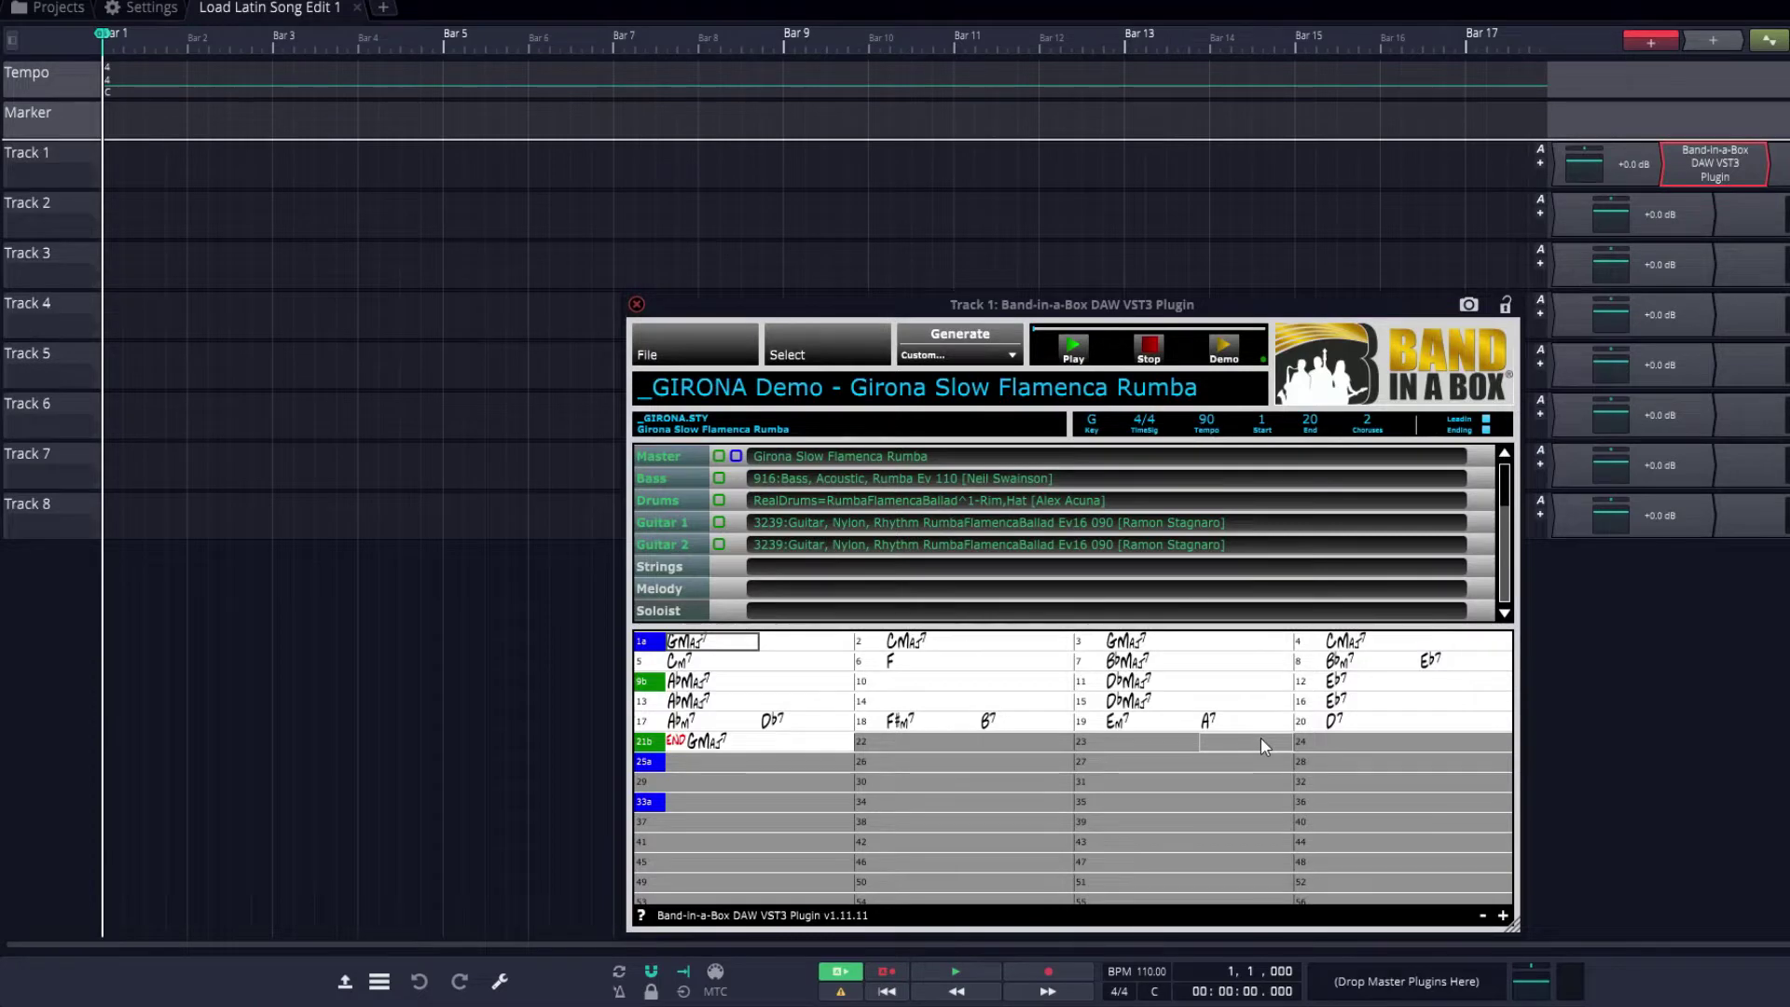
click(984, 328)
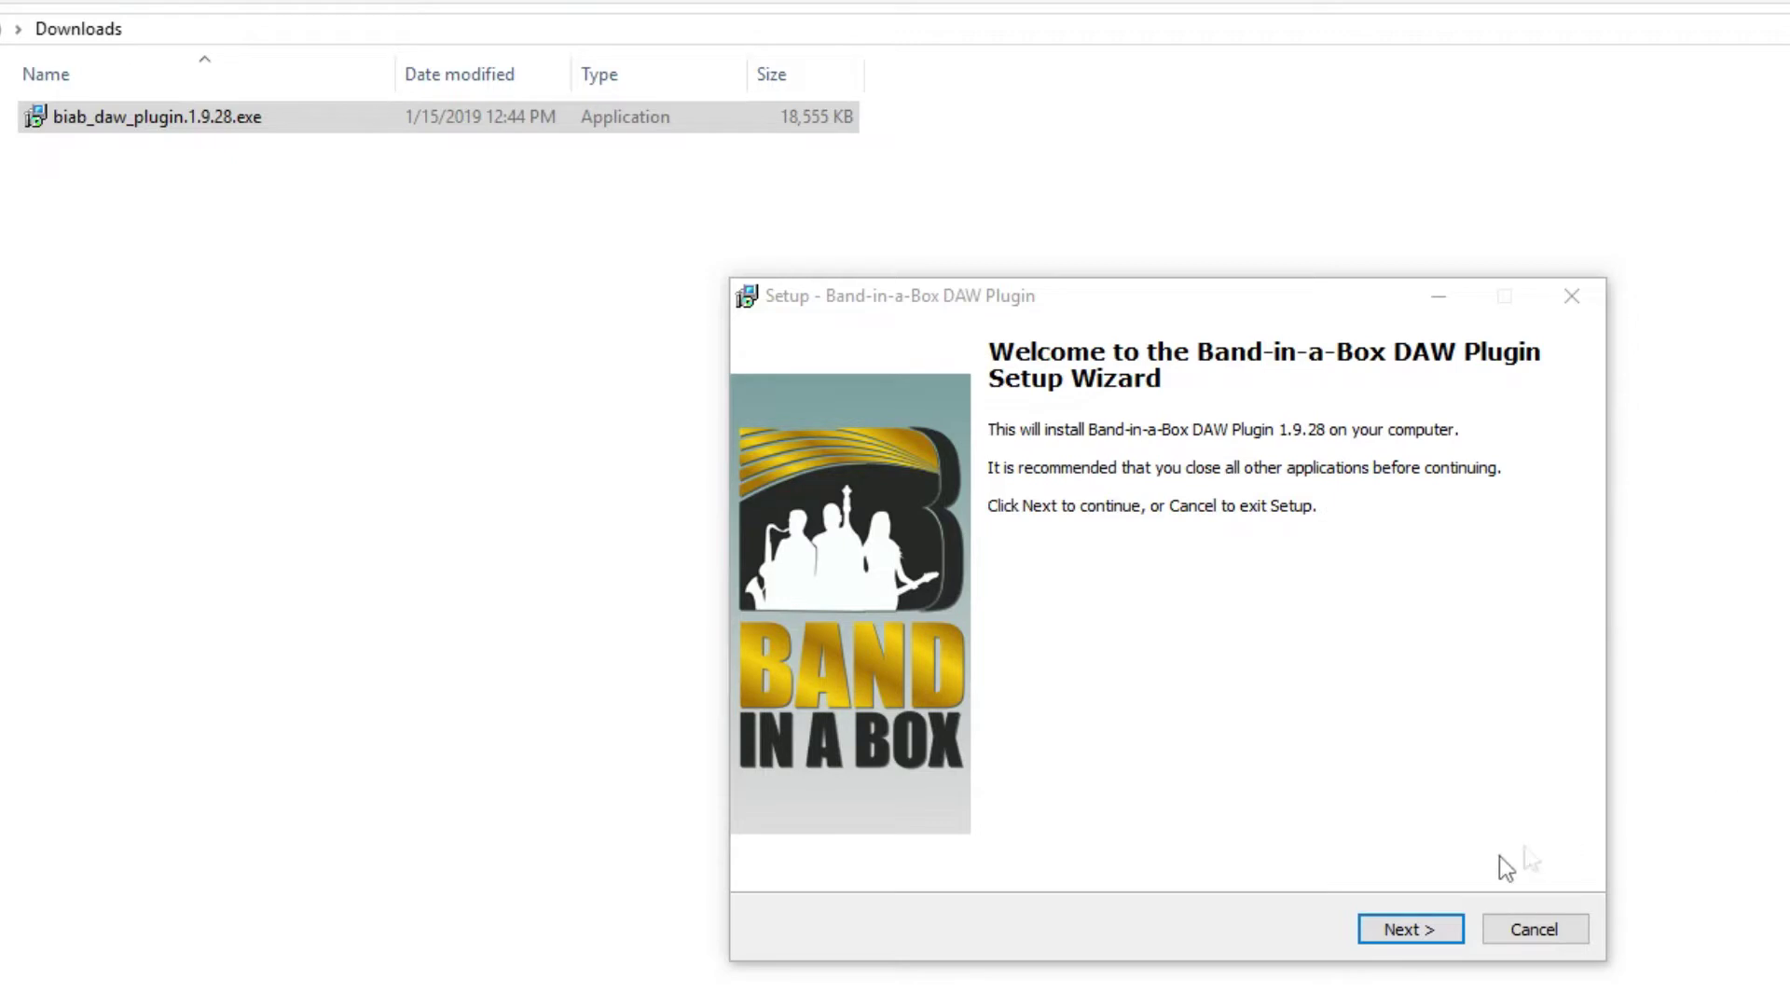
Proceed through the Band-in-a-Box DAW Plugin setup wizard, accepting the Normal Installation components.
click(1406, 927)
click(1407, 929)
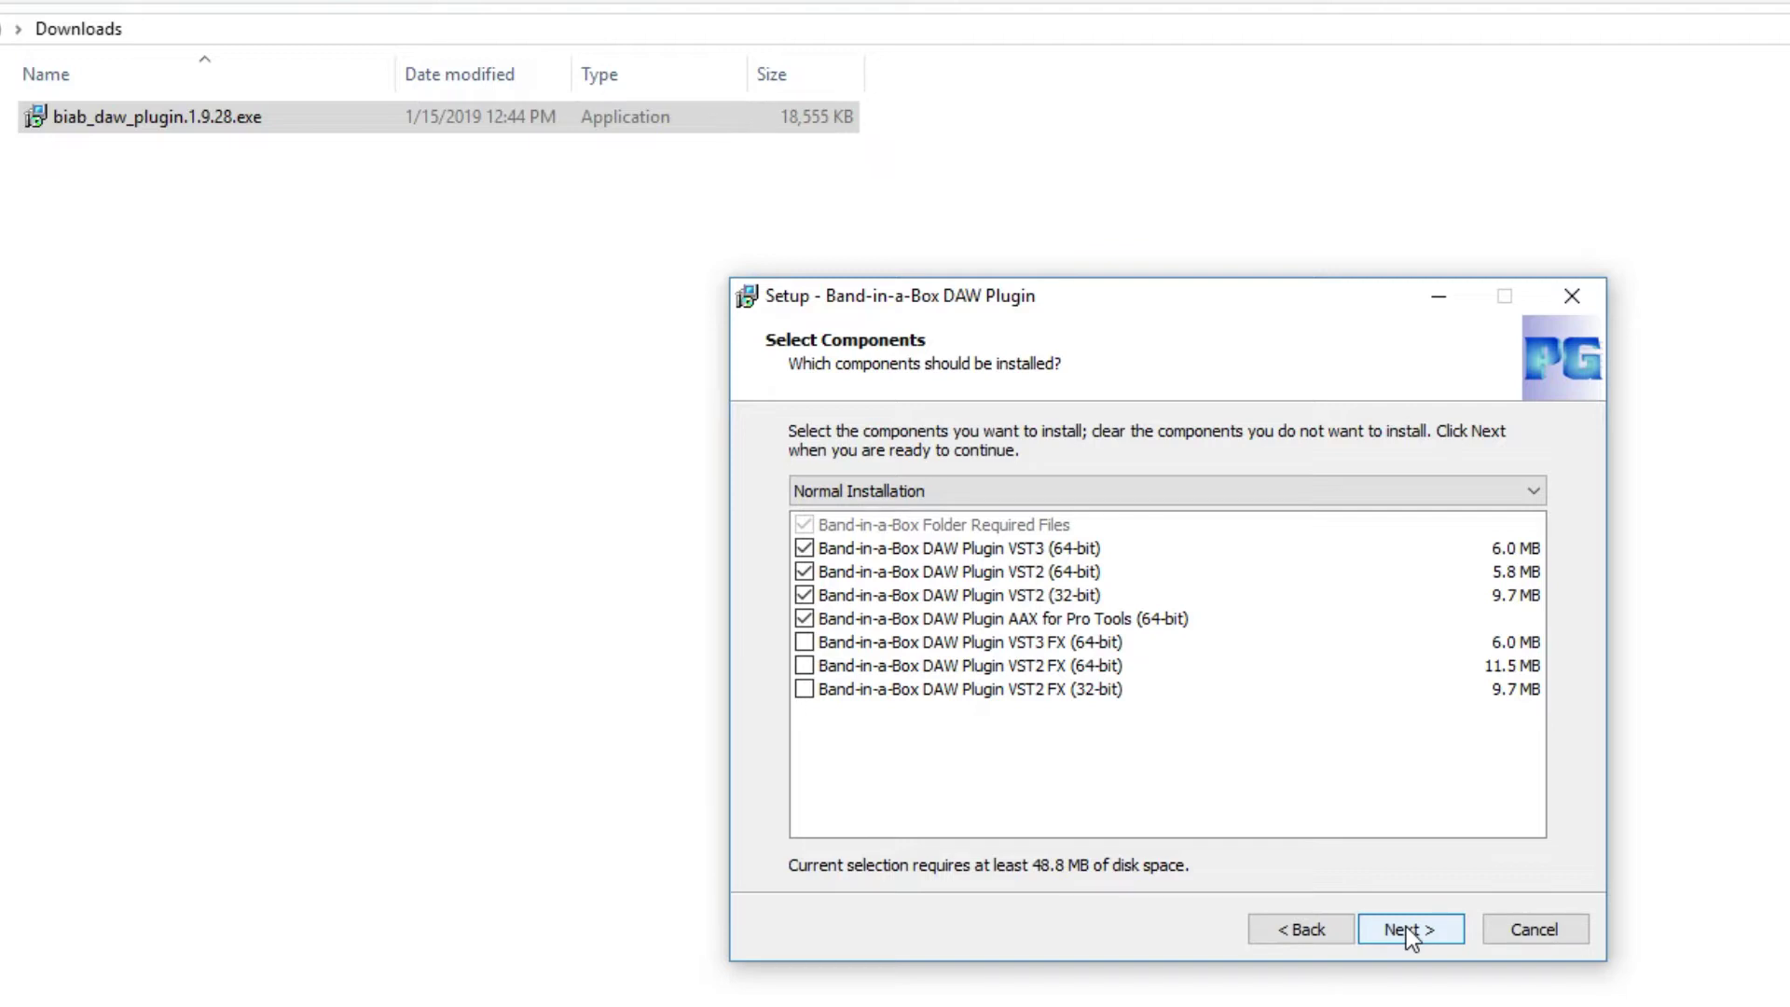
click(1406, 926)
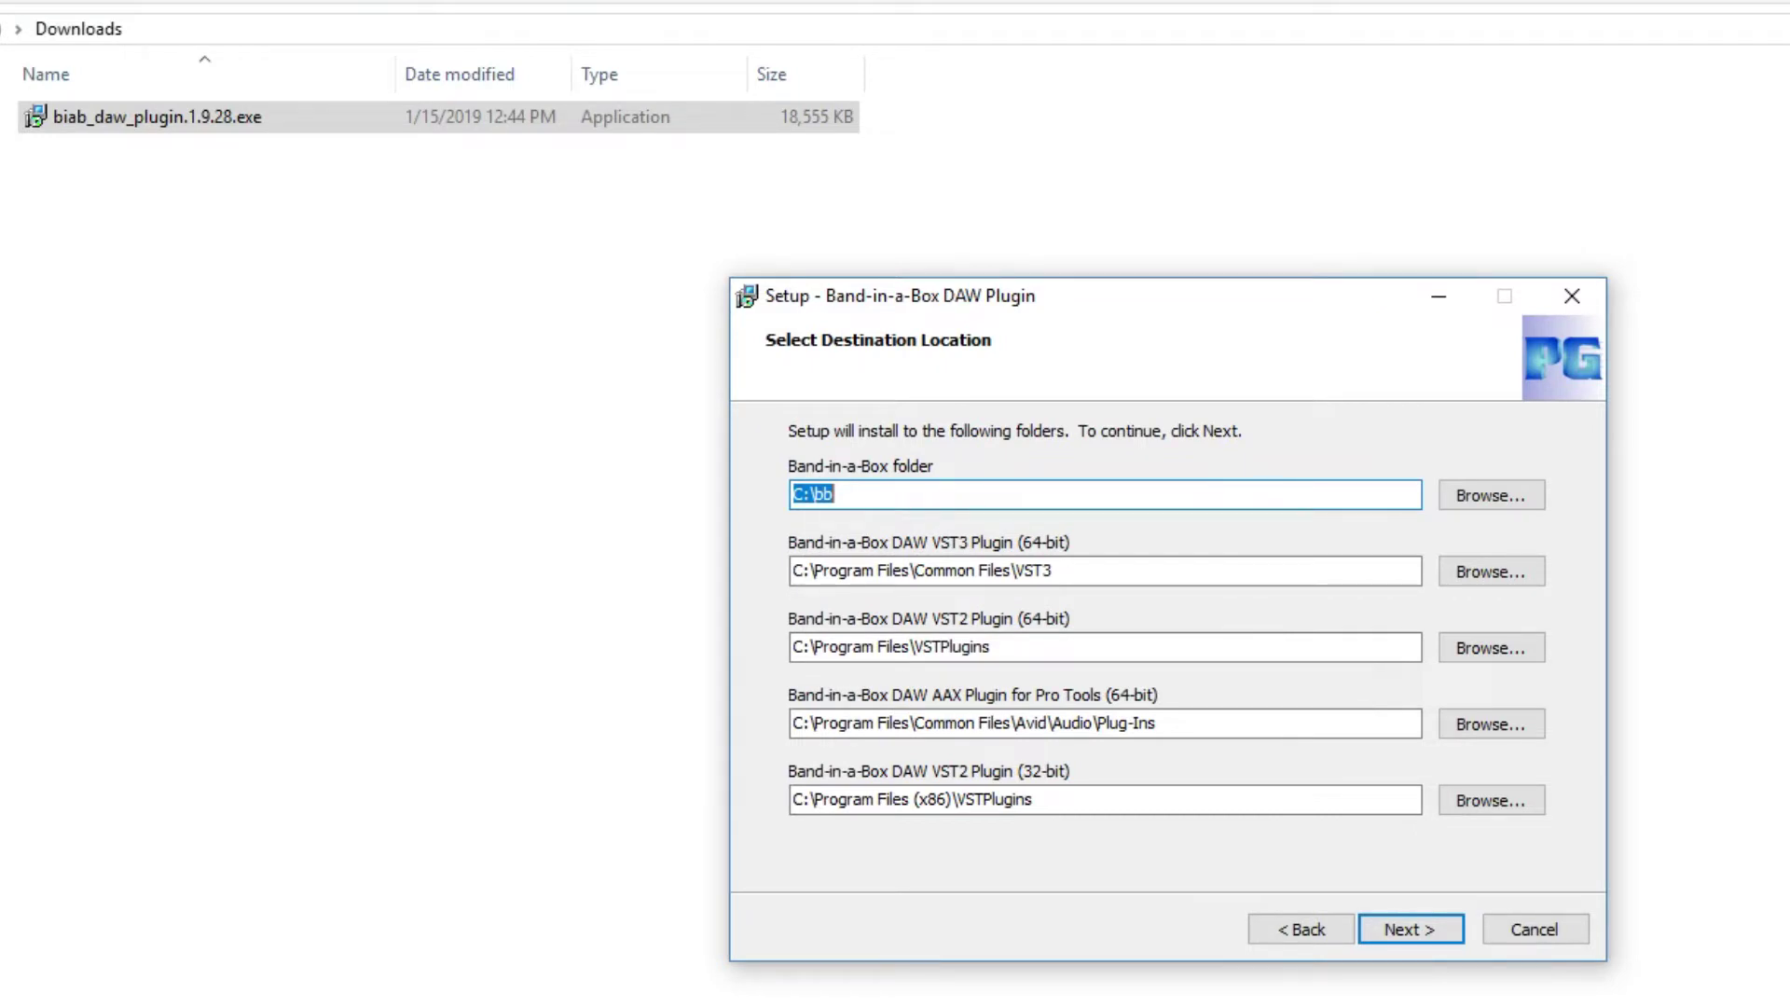
Keep C:\bb as the Band-in-a-Box folder and accept the extra install locations for the VST2 (64-bit) plugin.
click(802, 490)
click(803, 491)
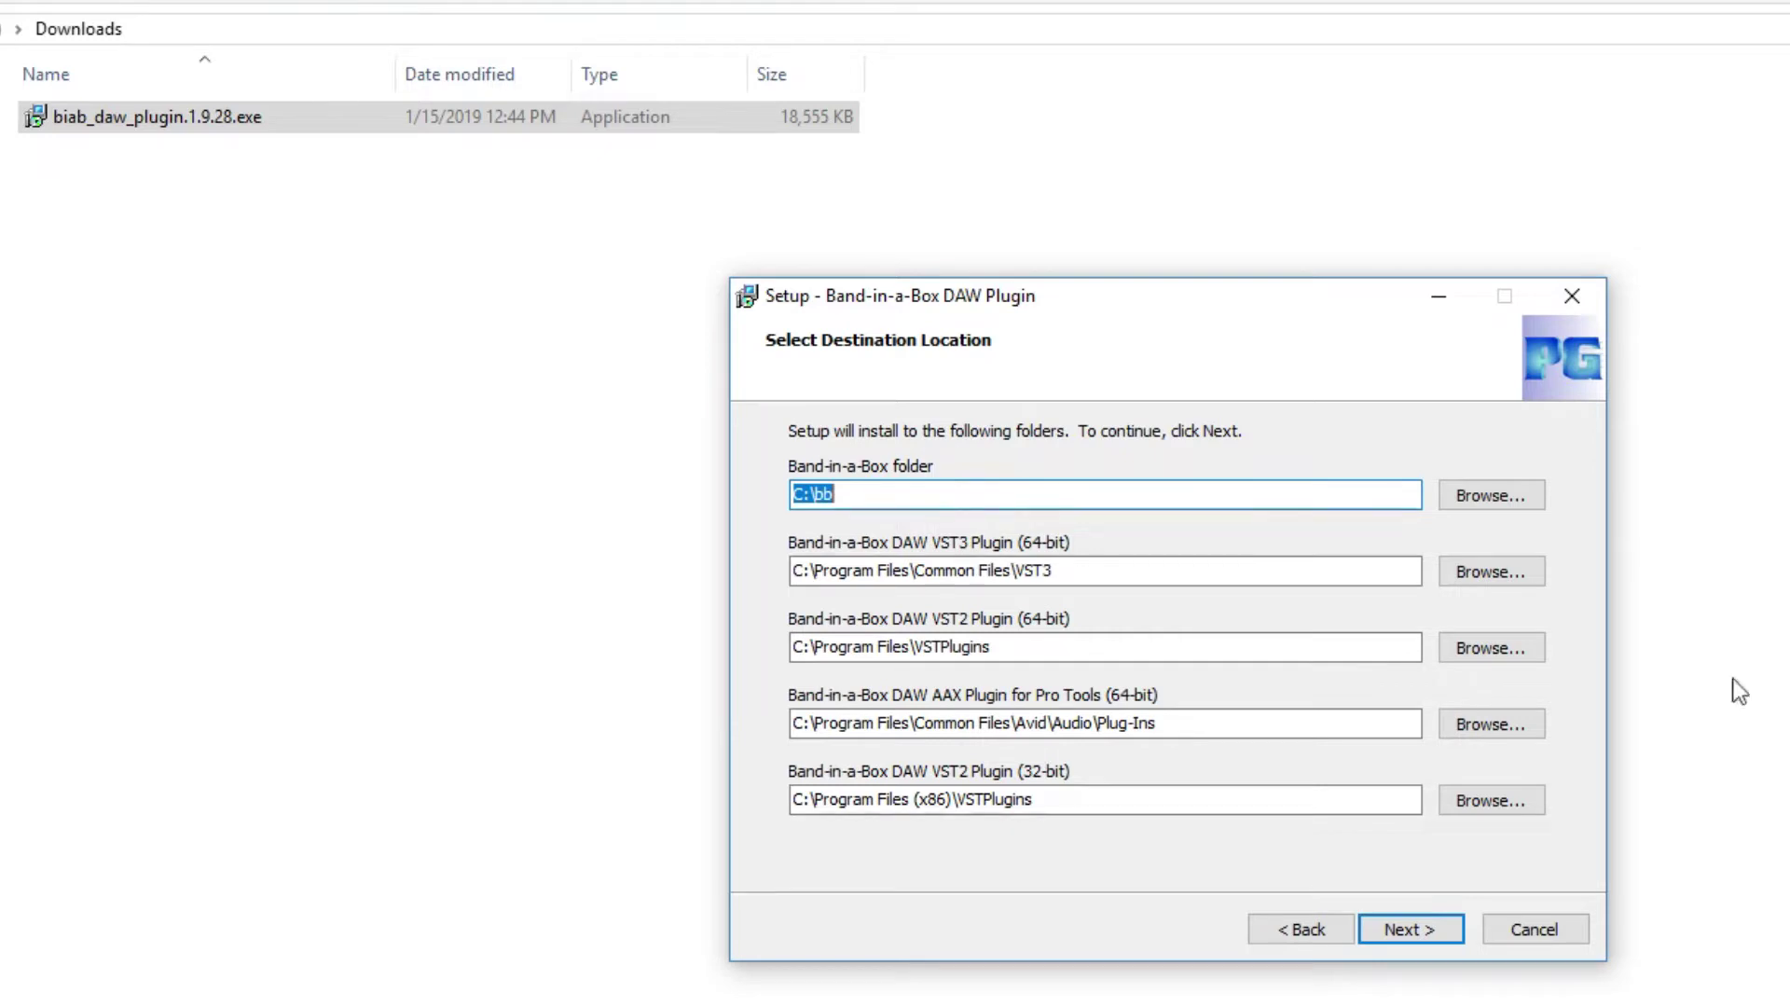
click(1426, 934)
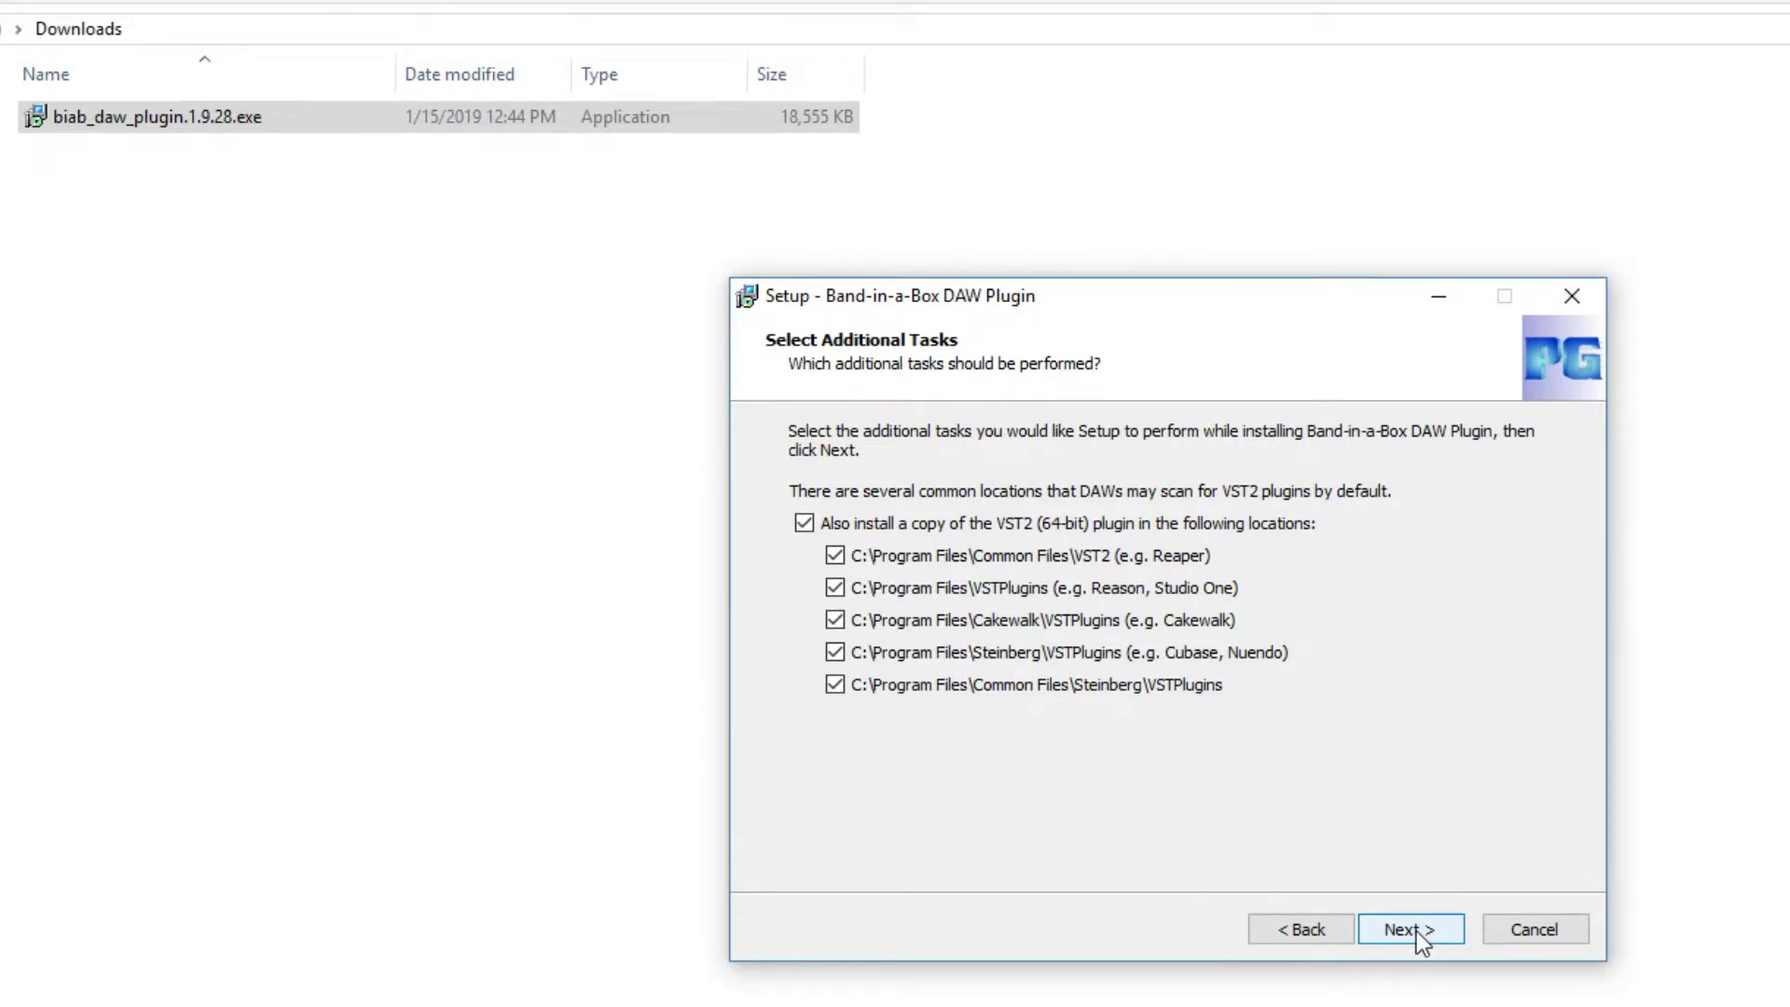
click(1418, 930)
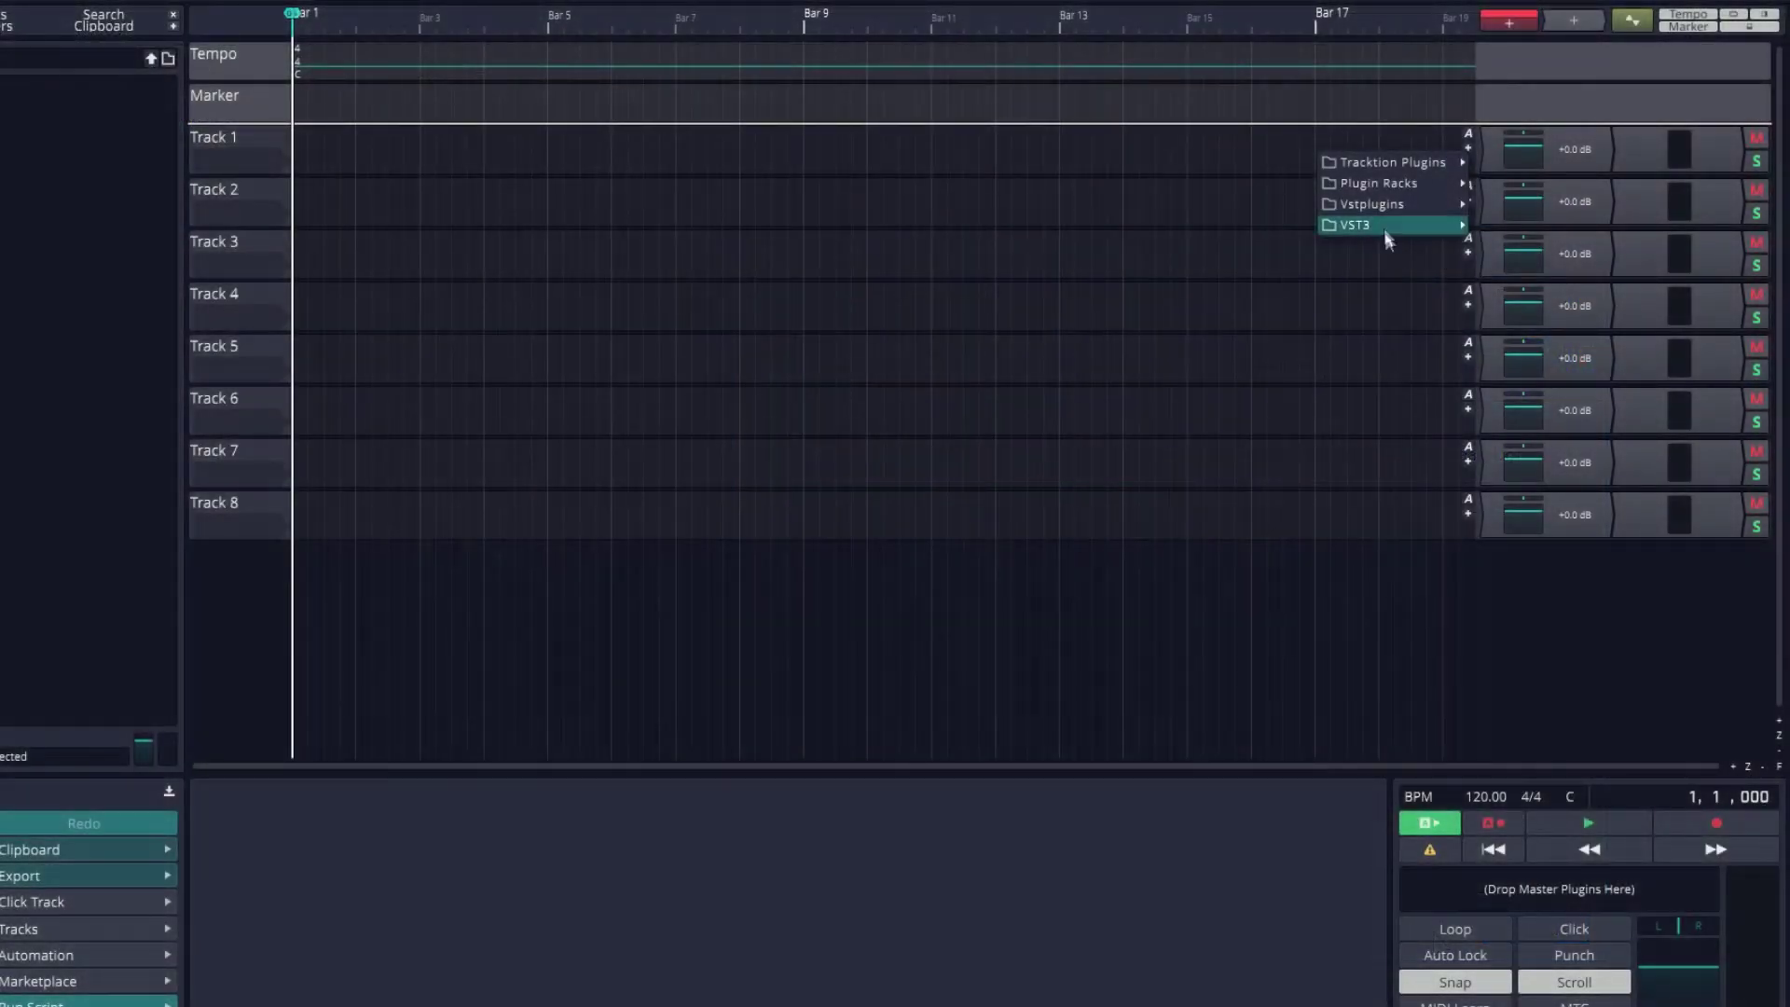
Add the Band-in-a-Box DAW VST3 Plugin to Track 1 in the DAW and open the plugin's preferences.
mouse_move(1381, 227)
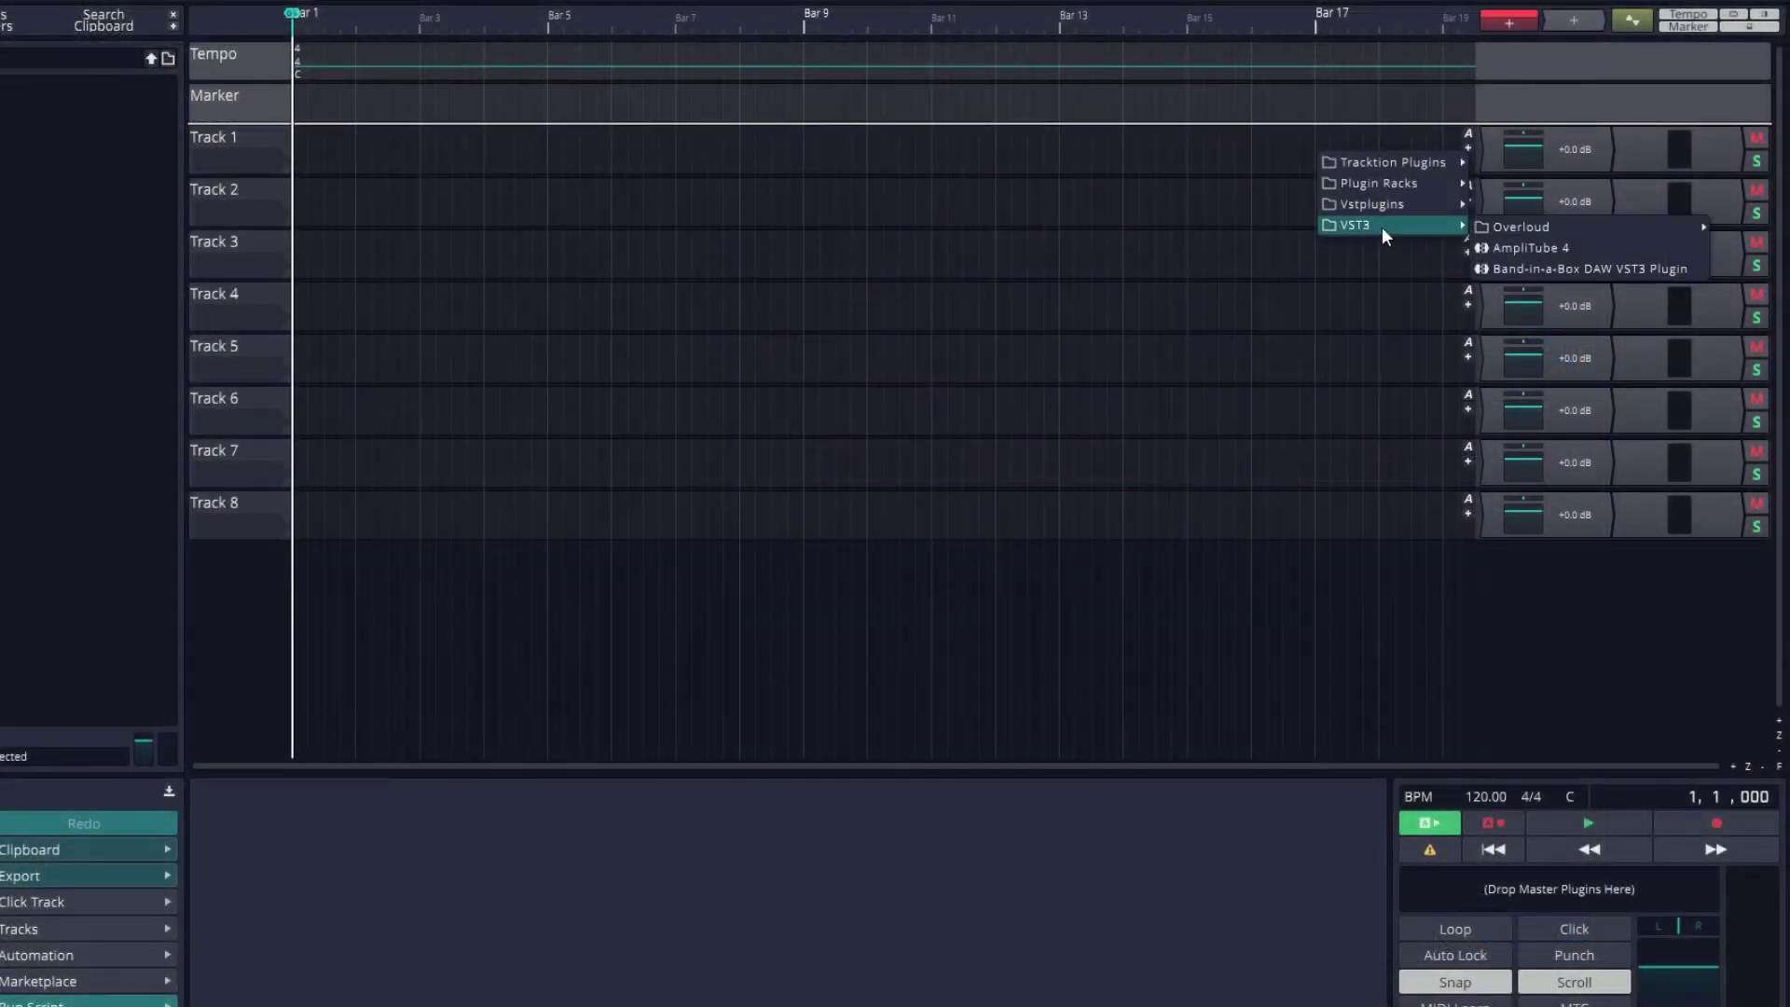
click(1544, 265)
click(254, 170)
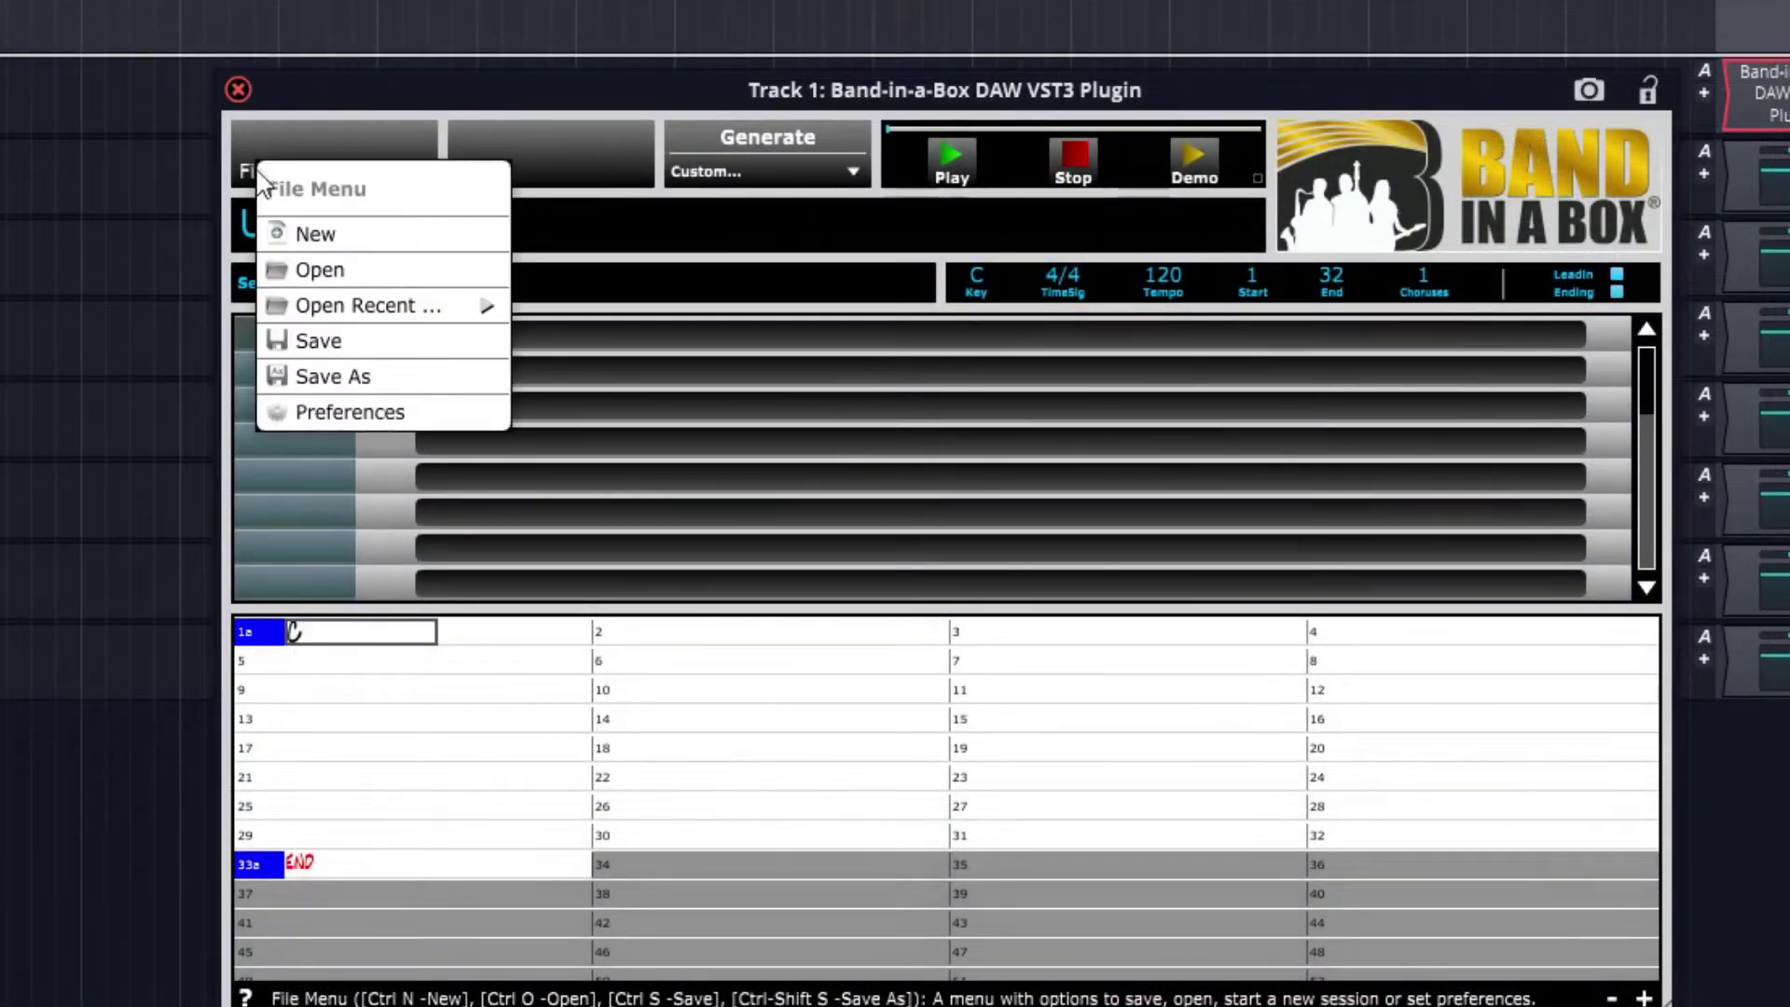
click(313, 403)
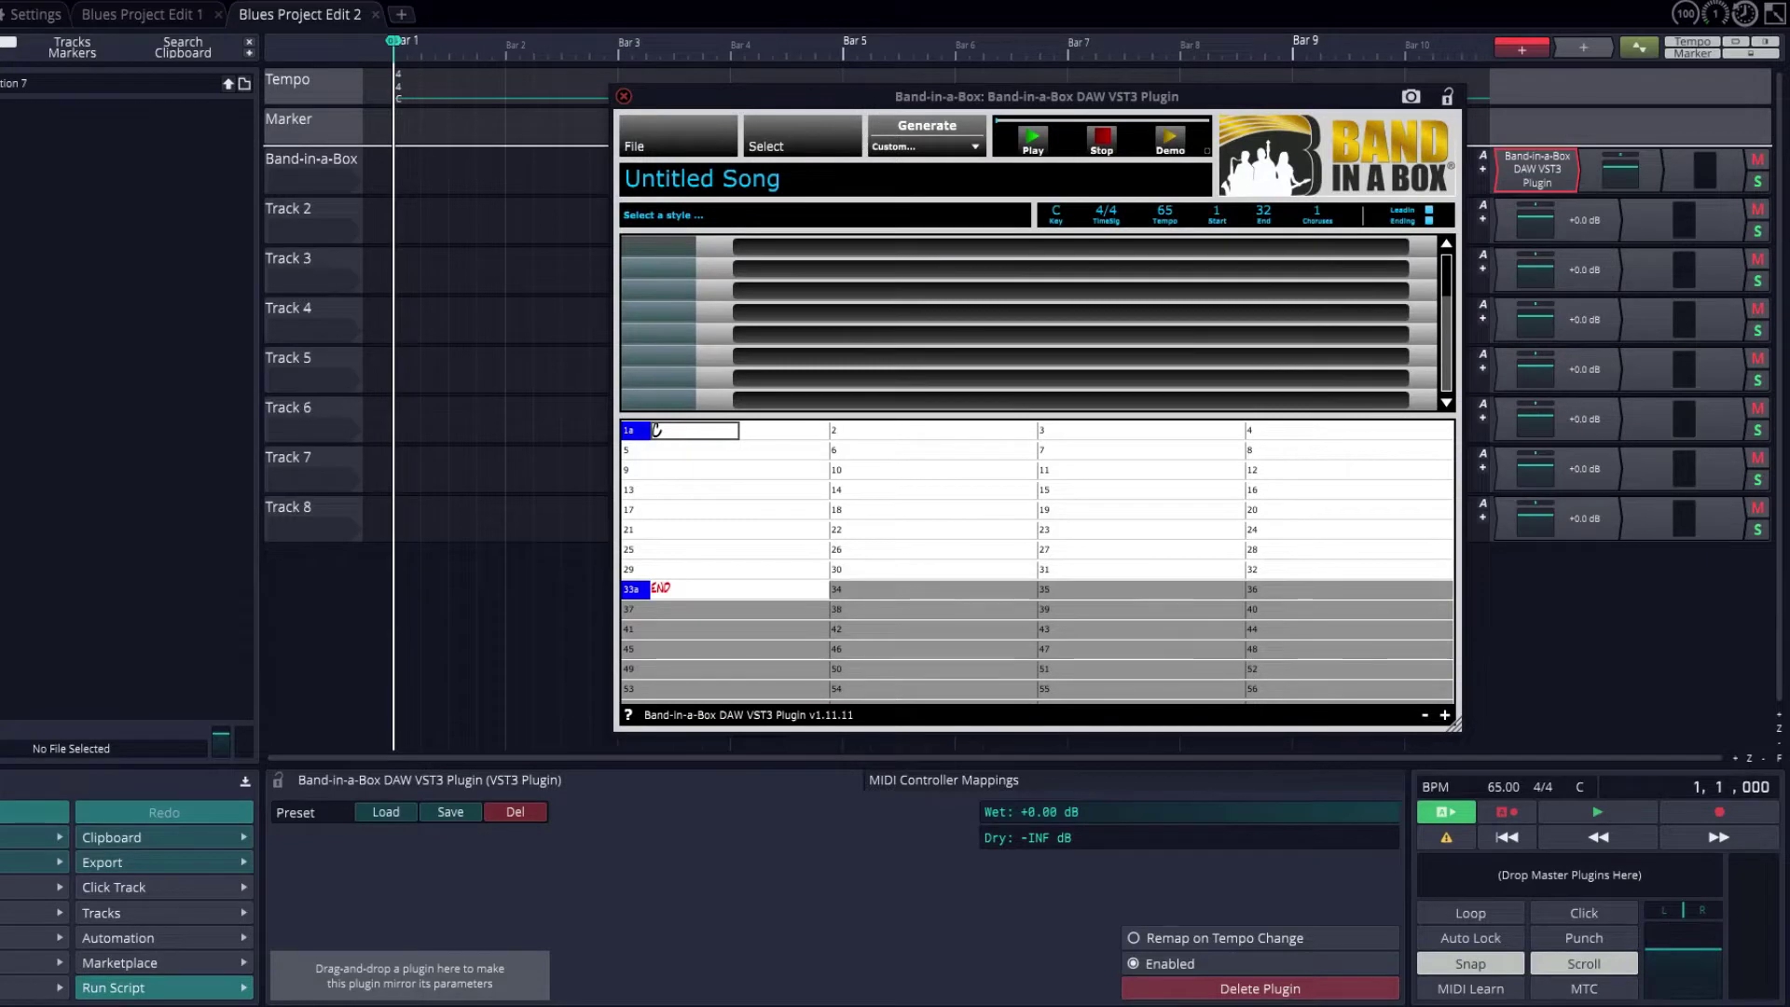
In the blues project's chord sheet, enter F in bar 2, C in bar 3 and F in bar 5.
key(Return)
text(f)
key(Return)
text(c)
key(Return)
key(Return)
text(f)
key(Return)
key(Return)
key(Return)
Enter the chords C and G in bar 7, and Am and G in bar 8.
text(c)
key(Return)
text(g)
key(Return)
text(am)
key(Return)
text(g)
key(Return)
key(Return)
Enter F in bar 9, C in bar 11, Am in bar 13, F in bar 14, G in bar 15 and Gaug in bar 16.
text(am)
key(Return)
key(Return)
text(f)
key(Return)
key(Return)
text(g)
key(Return)
key(Return)
text(gaug)
key(Return)
key(Return)
Enter C in bar 17, F in 18, G and Abdim in 19, Am in 20 and F in 21.
text(f)
key(Return)
key(Return)
text(g)
key(Return)
text(abo)
key(Return)
text(amf)
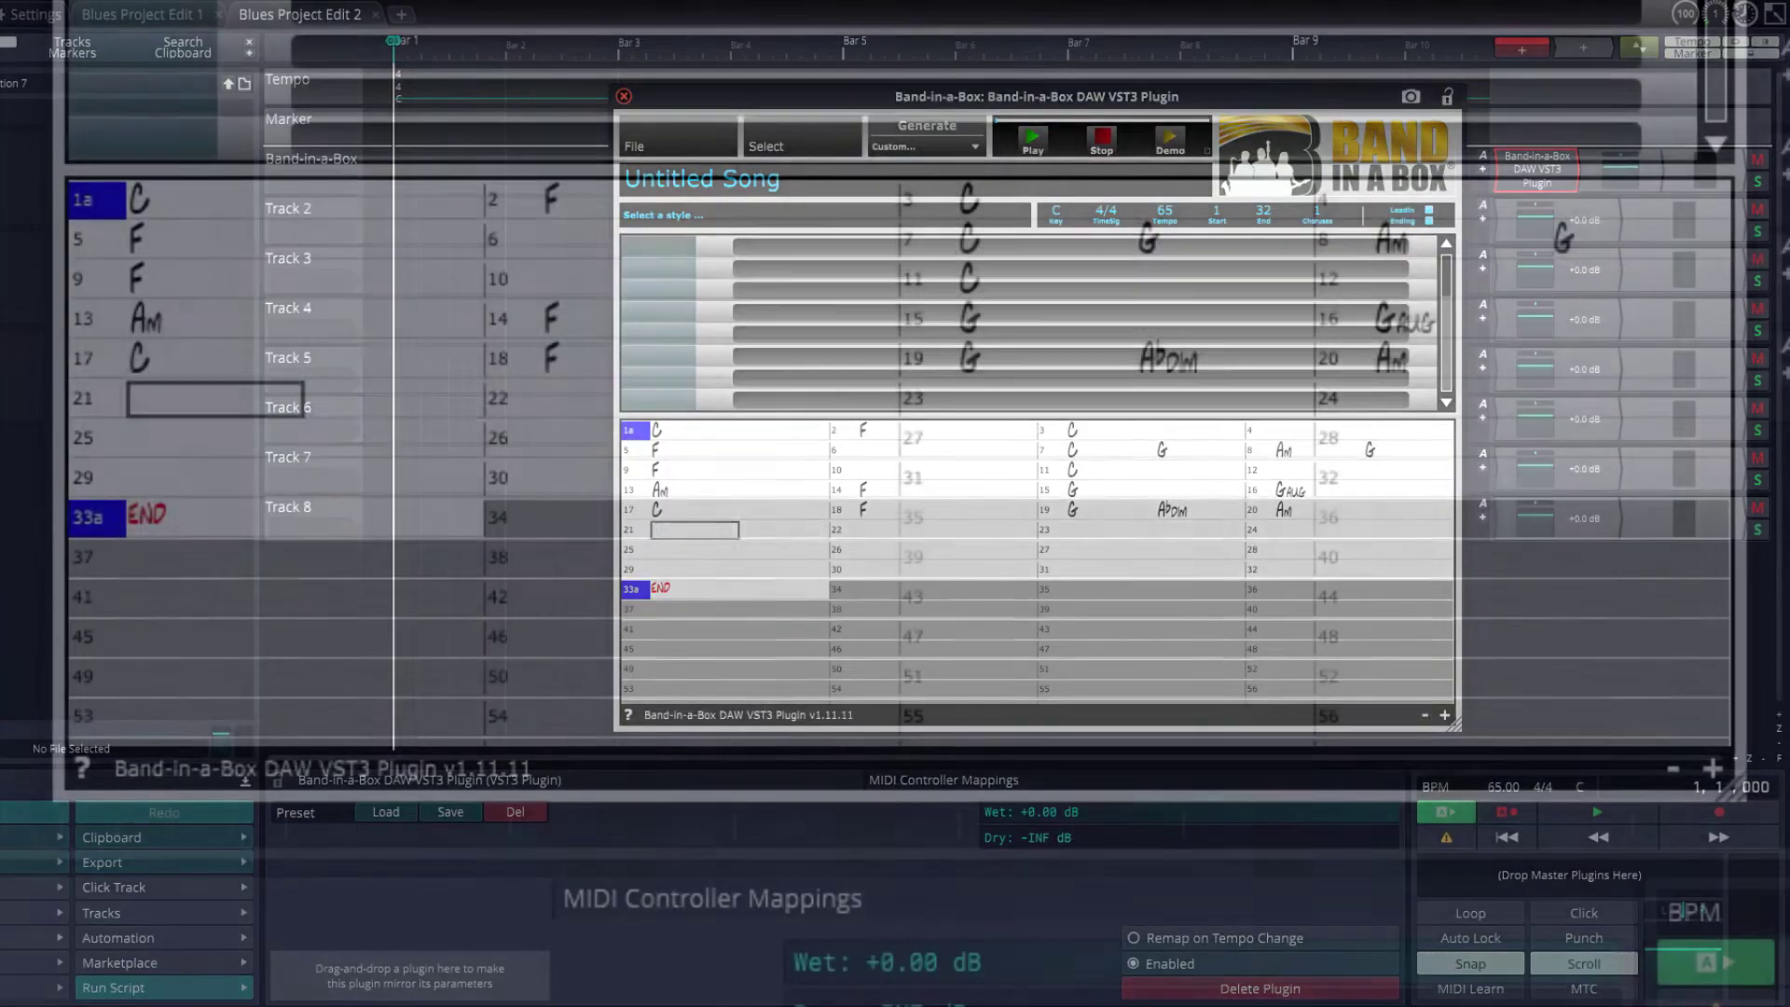
key(Return)
key(Return)
key(Return)
key(Return)
Enter the chords C and G in bar 23, C in bar 24 and G in bar 25.
text(c)
key(Return)
text(g)
key(Return)
text(c)
key(Return)
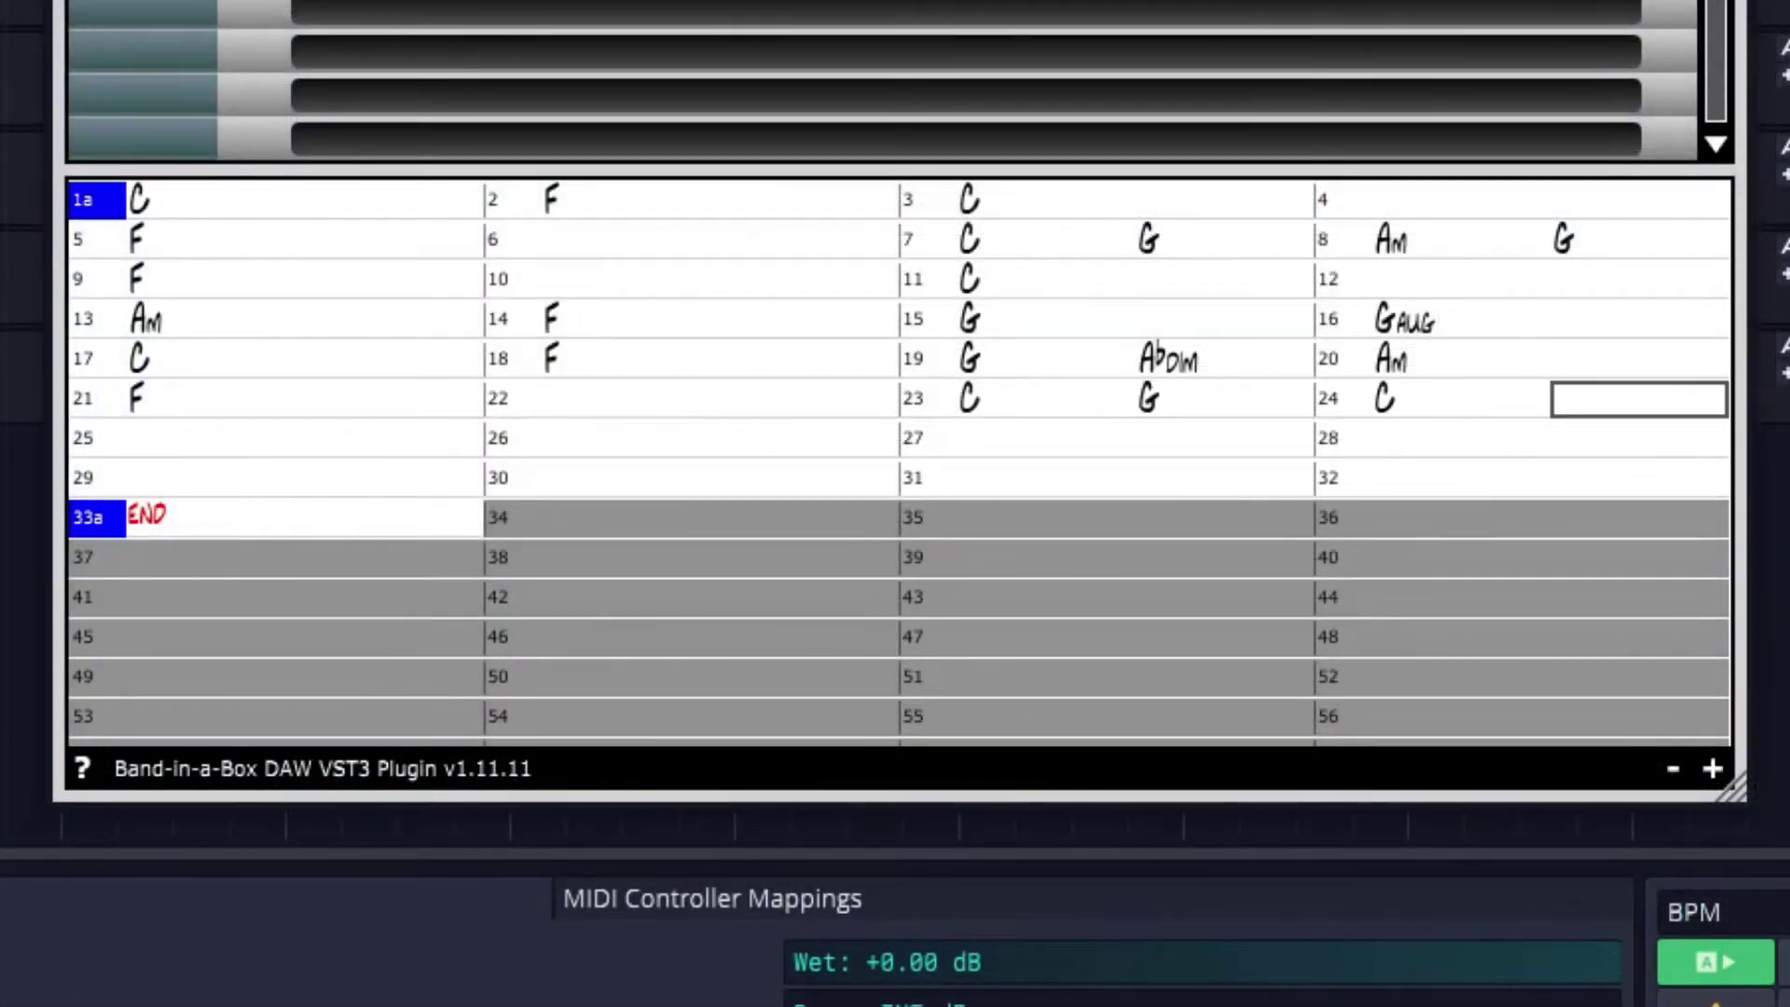
key(Return)
text(g)
key(Return)
key(Return)
key(Return)
key(Return)
Enter the chords C in bar 27, A in bar 28 and Dm in bar 29.
text(c)
key(Return)
key(Return)
key(Return)
text(a)
key(Return)
key(Return)
text(dm)
key(Return)
key(Return)
Enter G in bar 30, C in 31 and 33, Gaug in 32, and set part markers b at bars 9 and 25, a at 17.
text(c)
key(Return)
key(Return)
text(gaug)
key(Return)
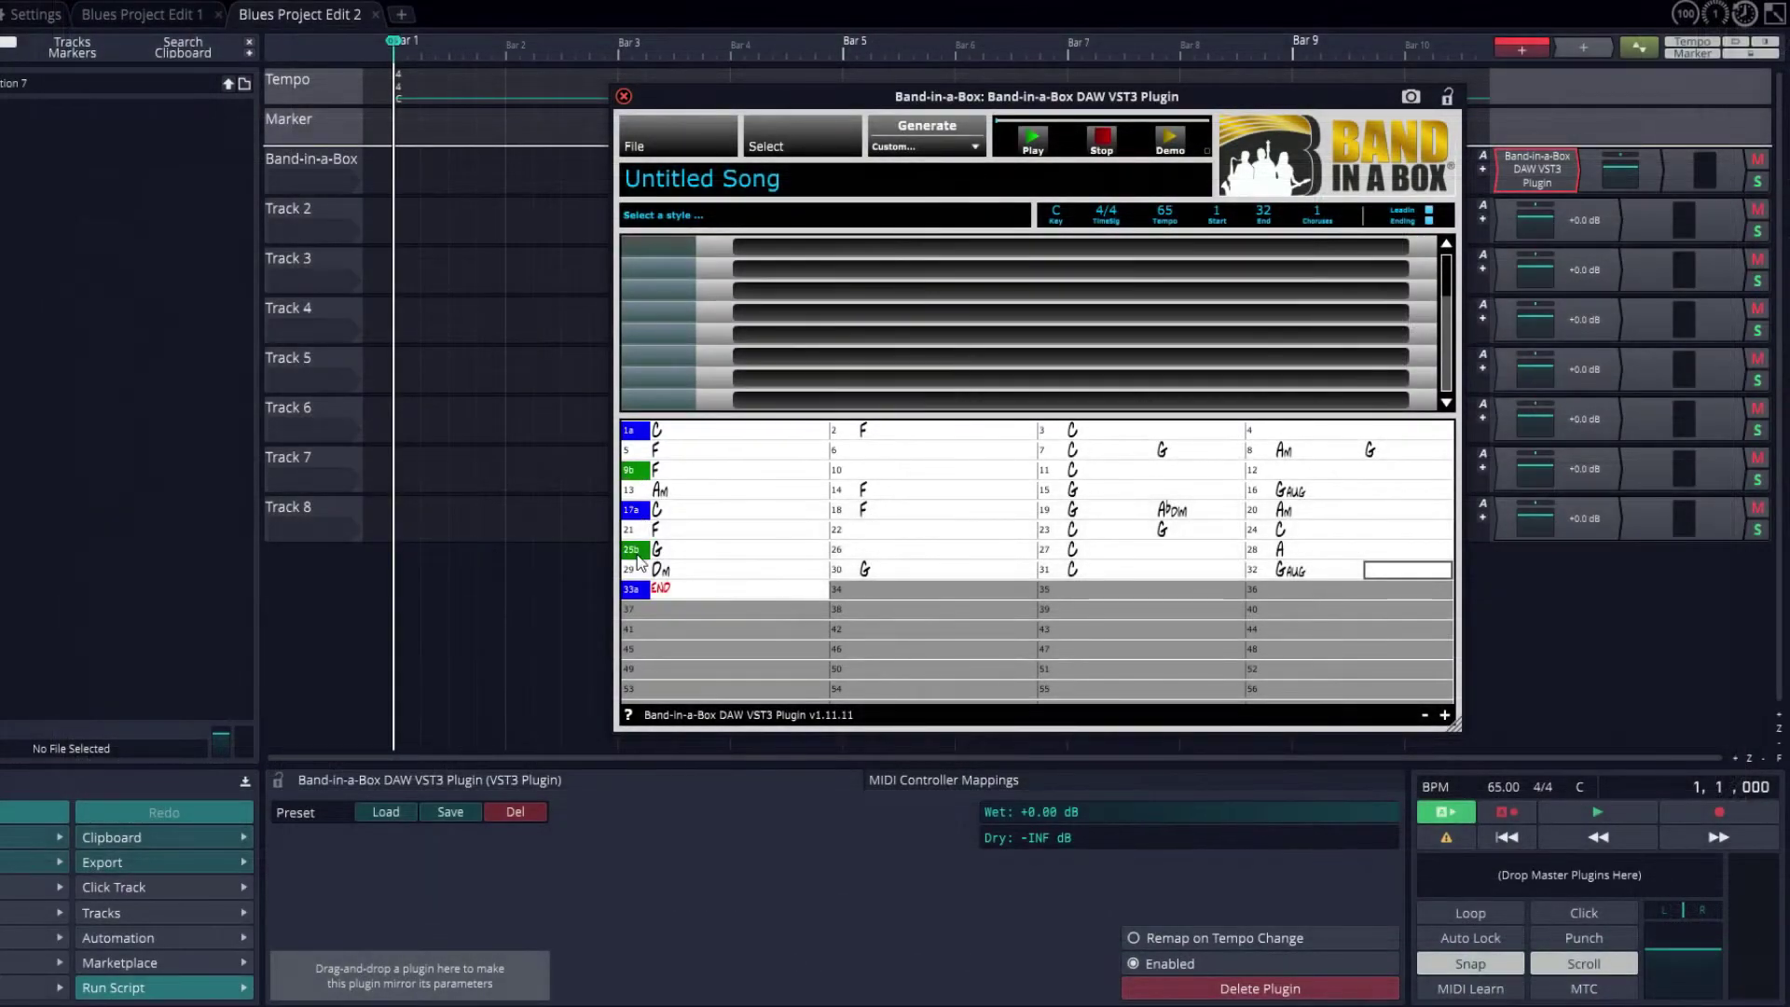
key(Return)
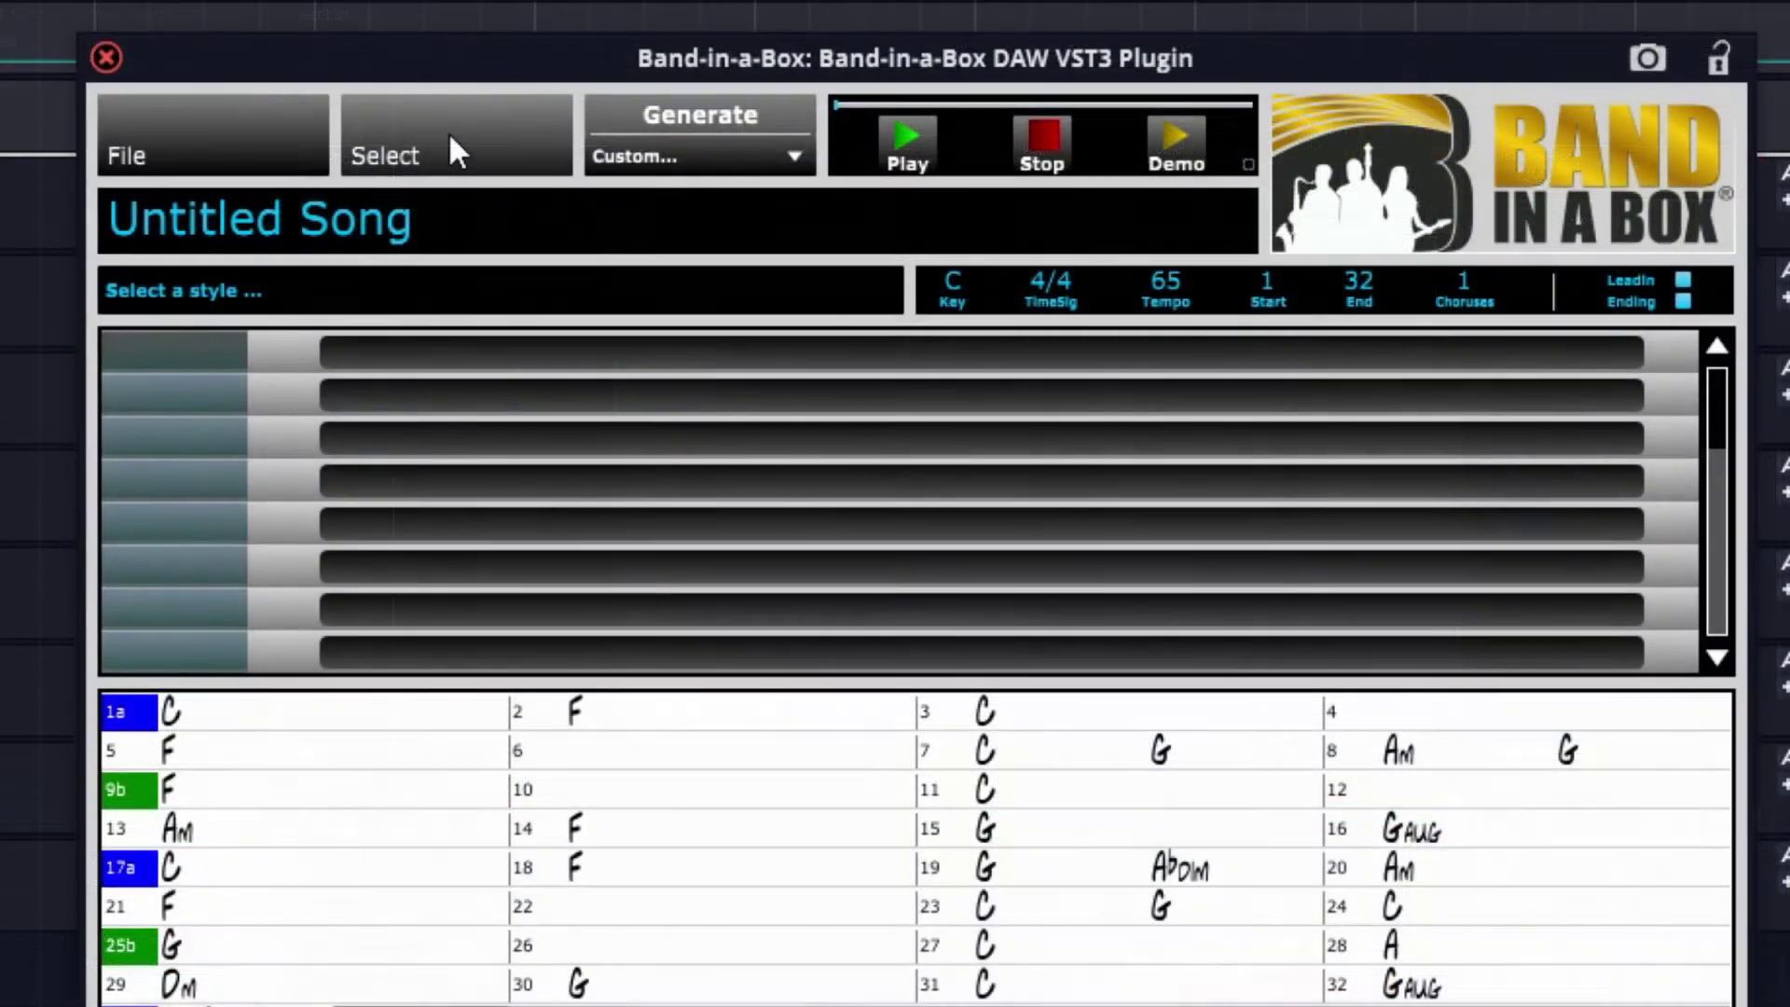
Open the style list and filter it by tempo 65 and the Blues category, sorted by most recent creation date.
click(449, 150)
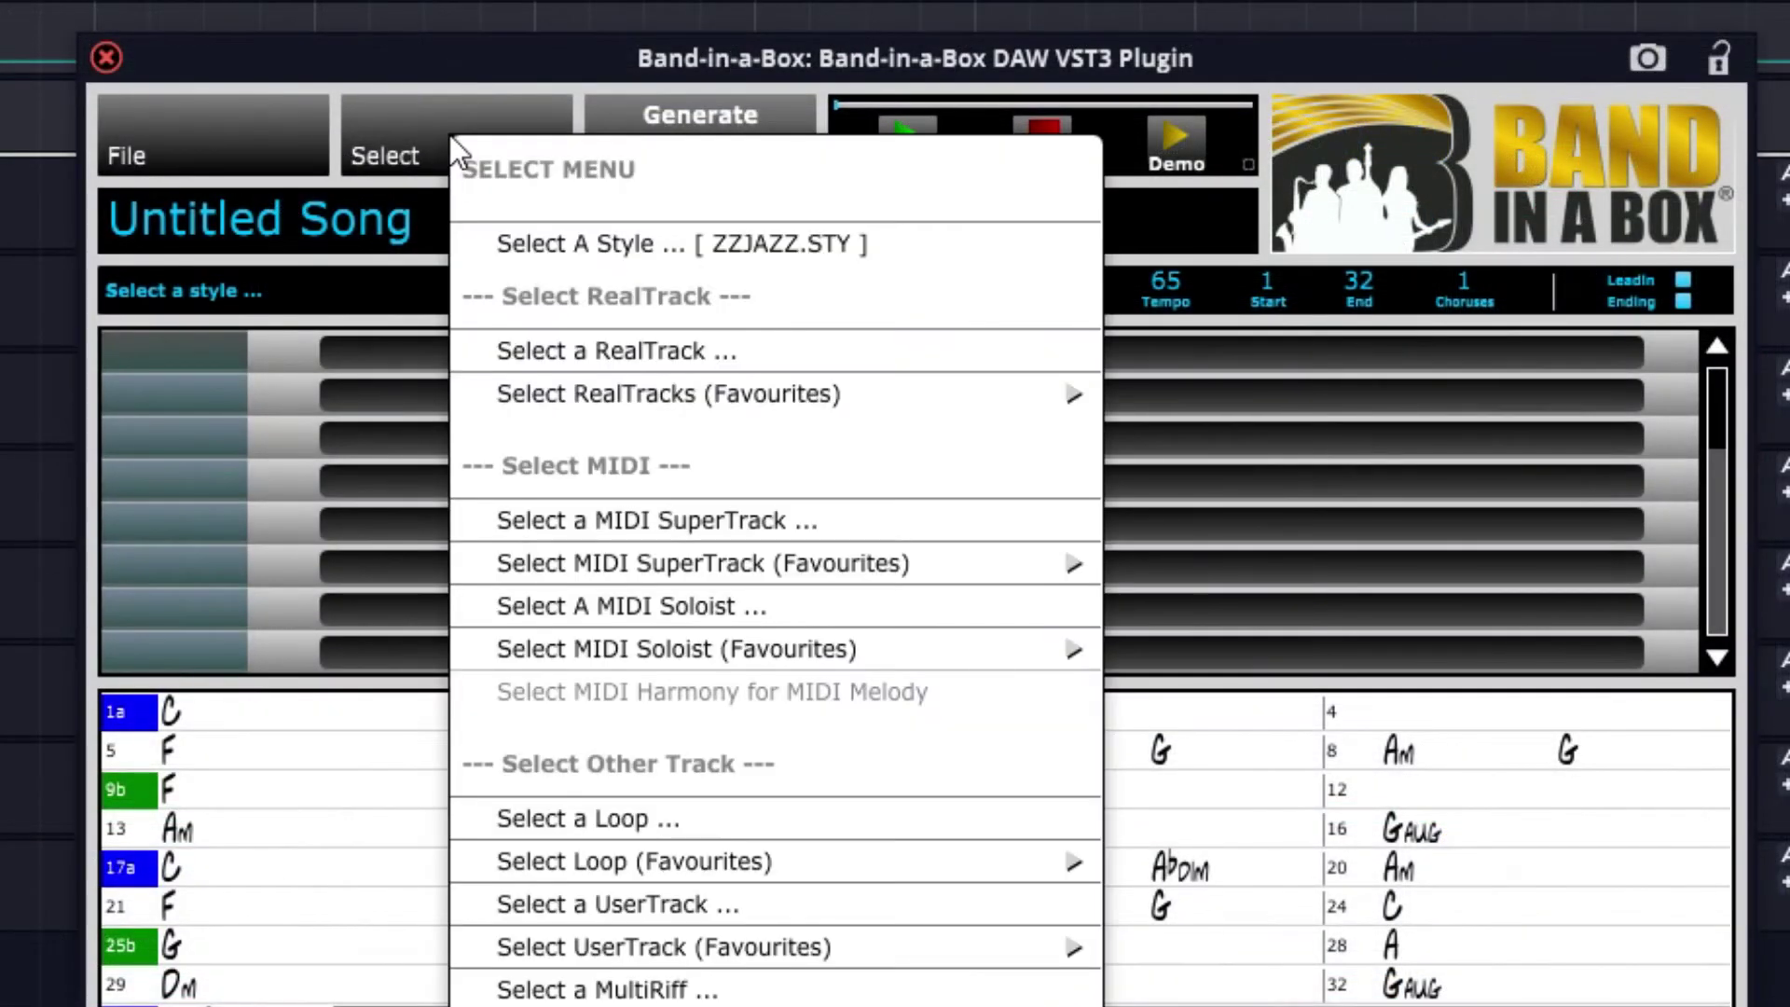
click(506, 248)
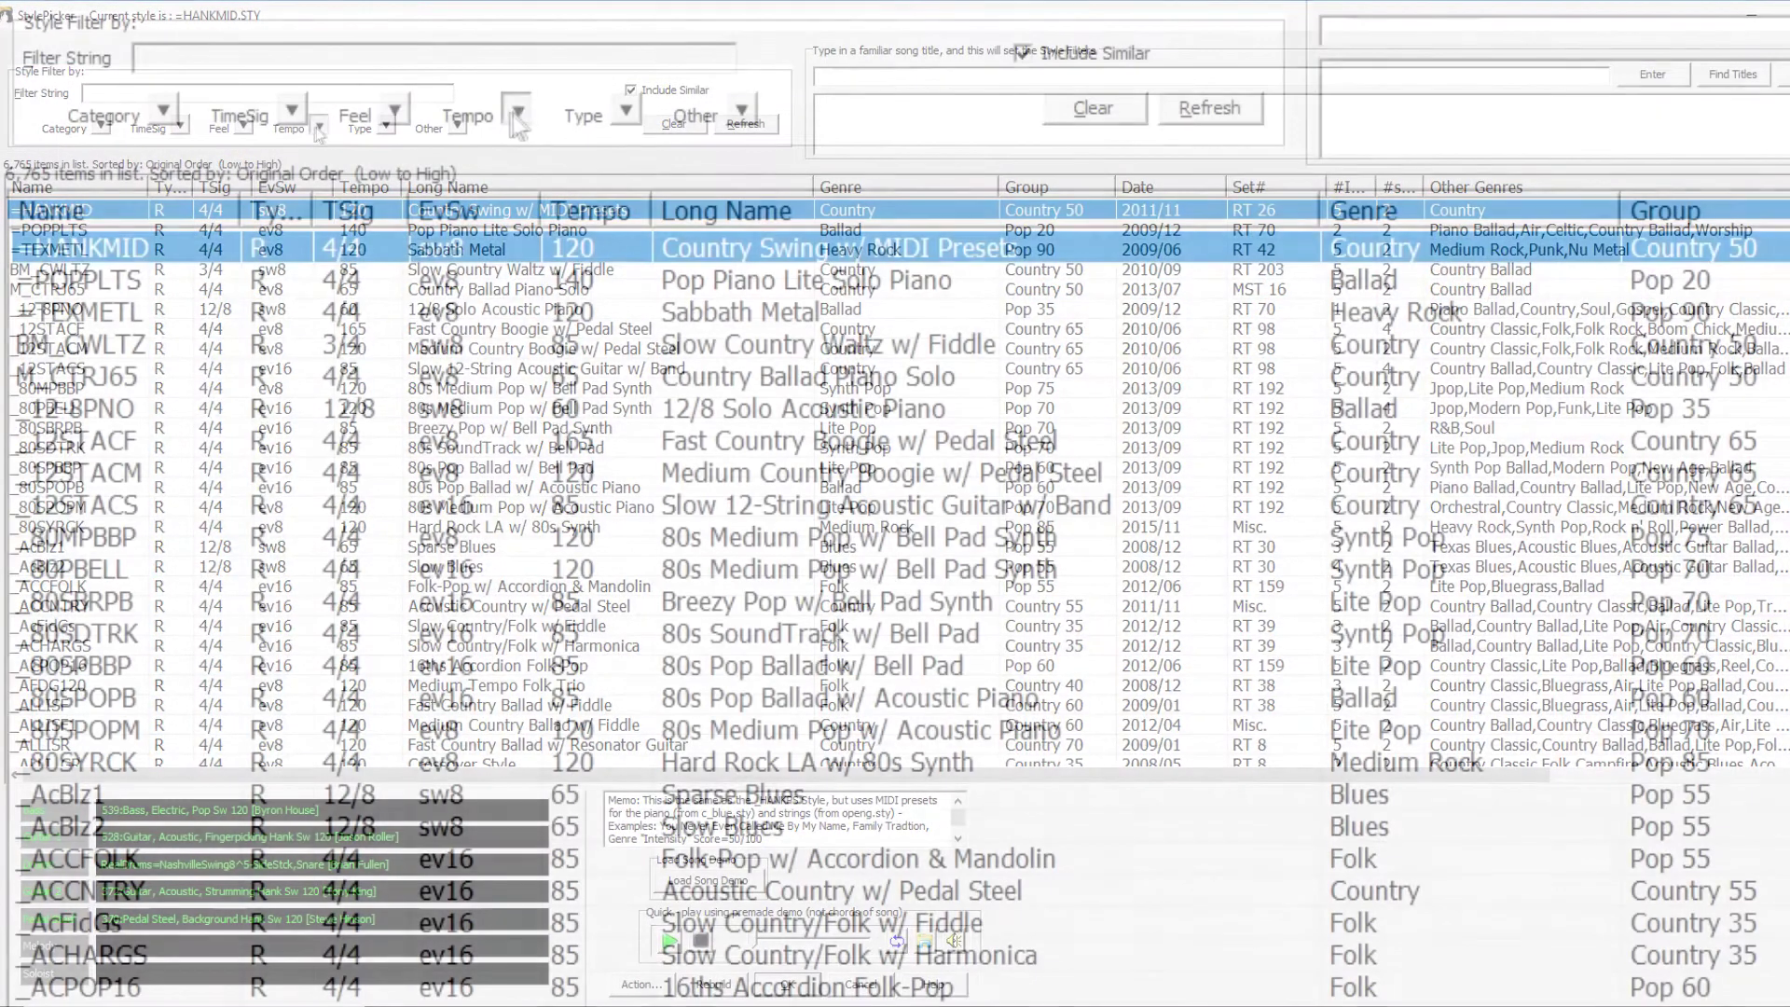
click(319, 125)
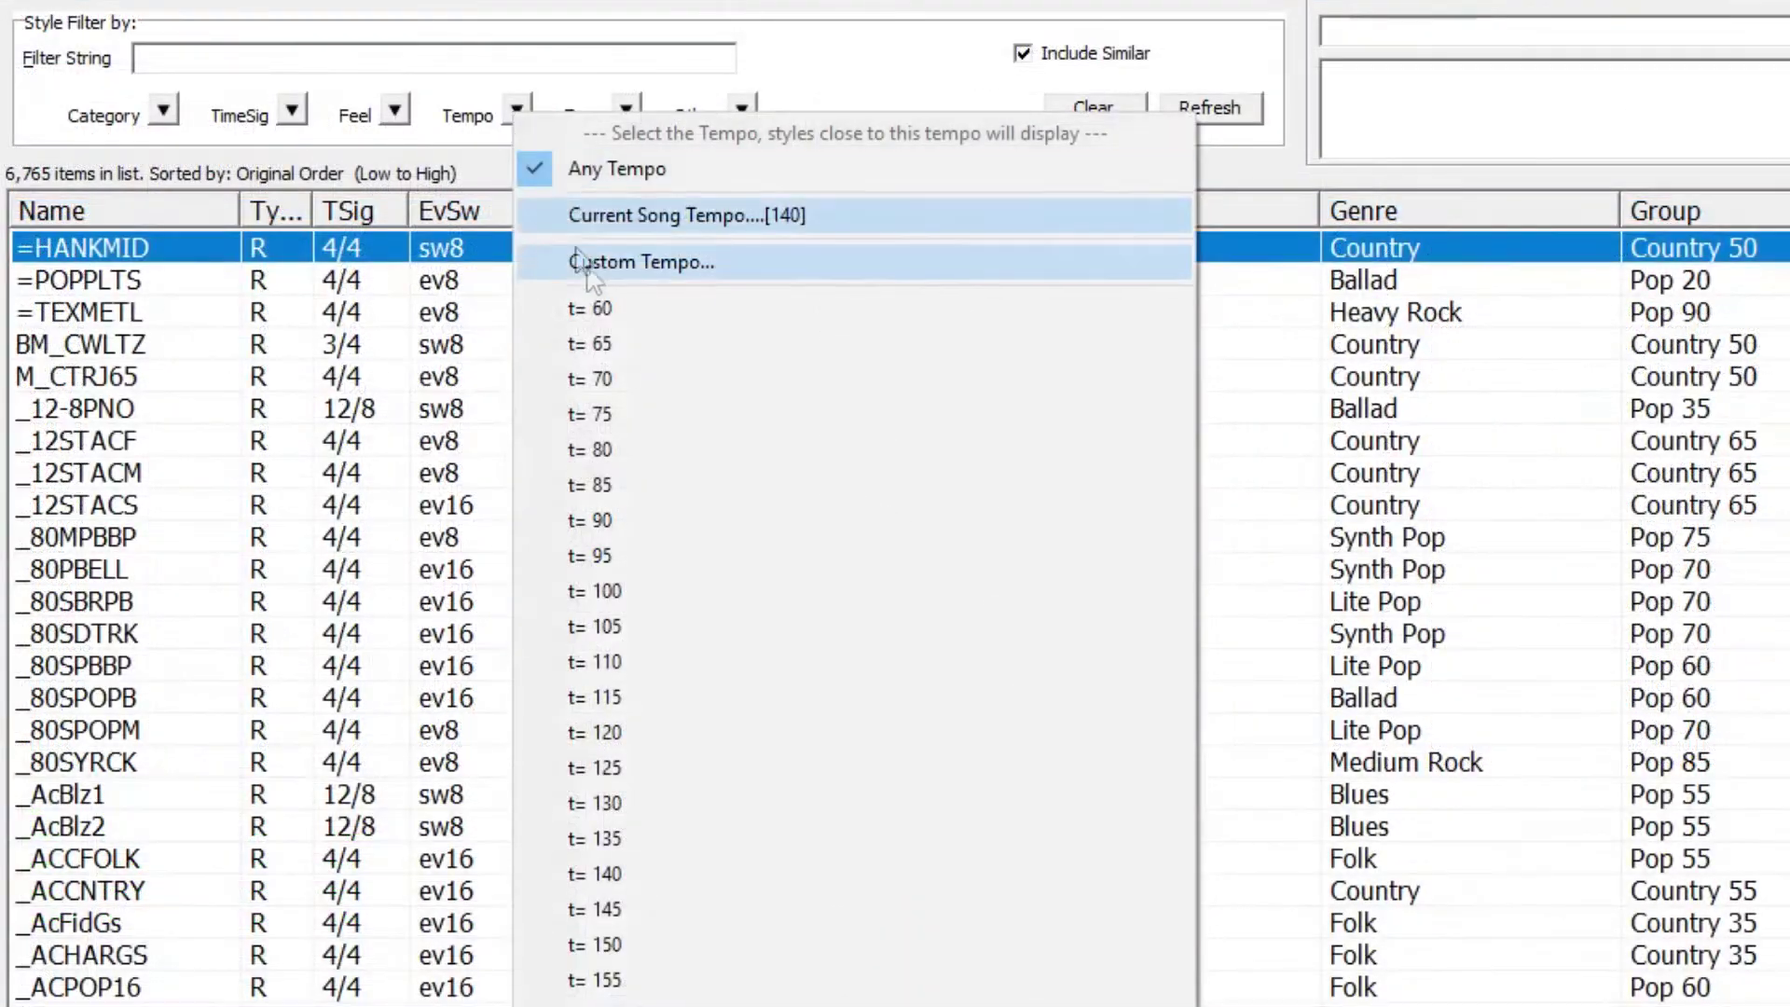
click(642, 347)
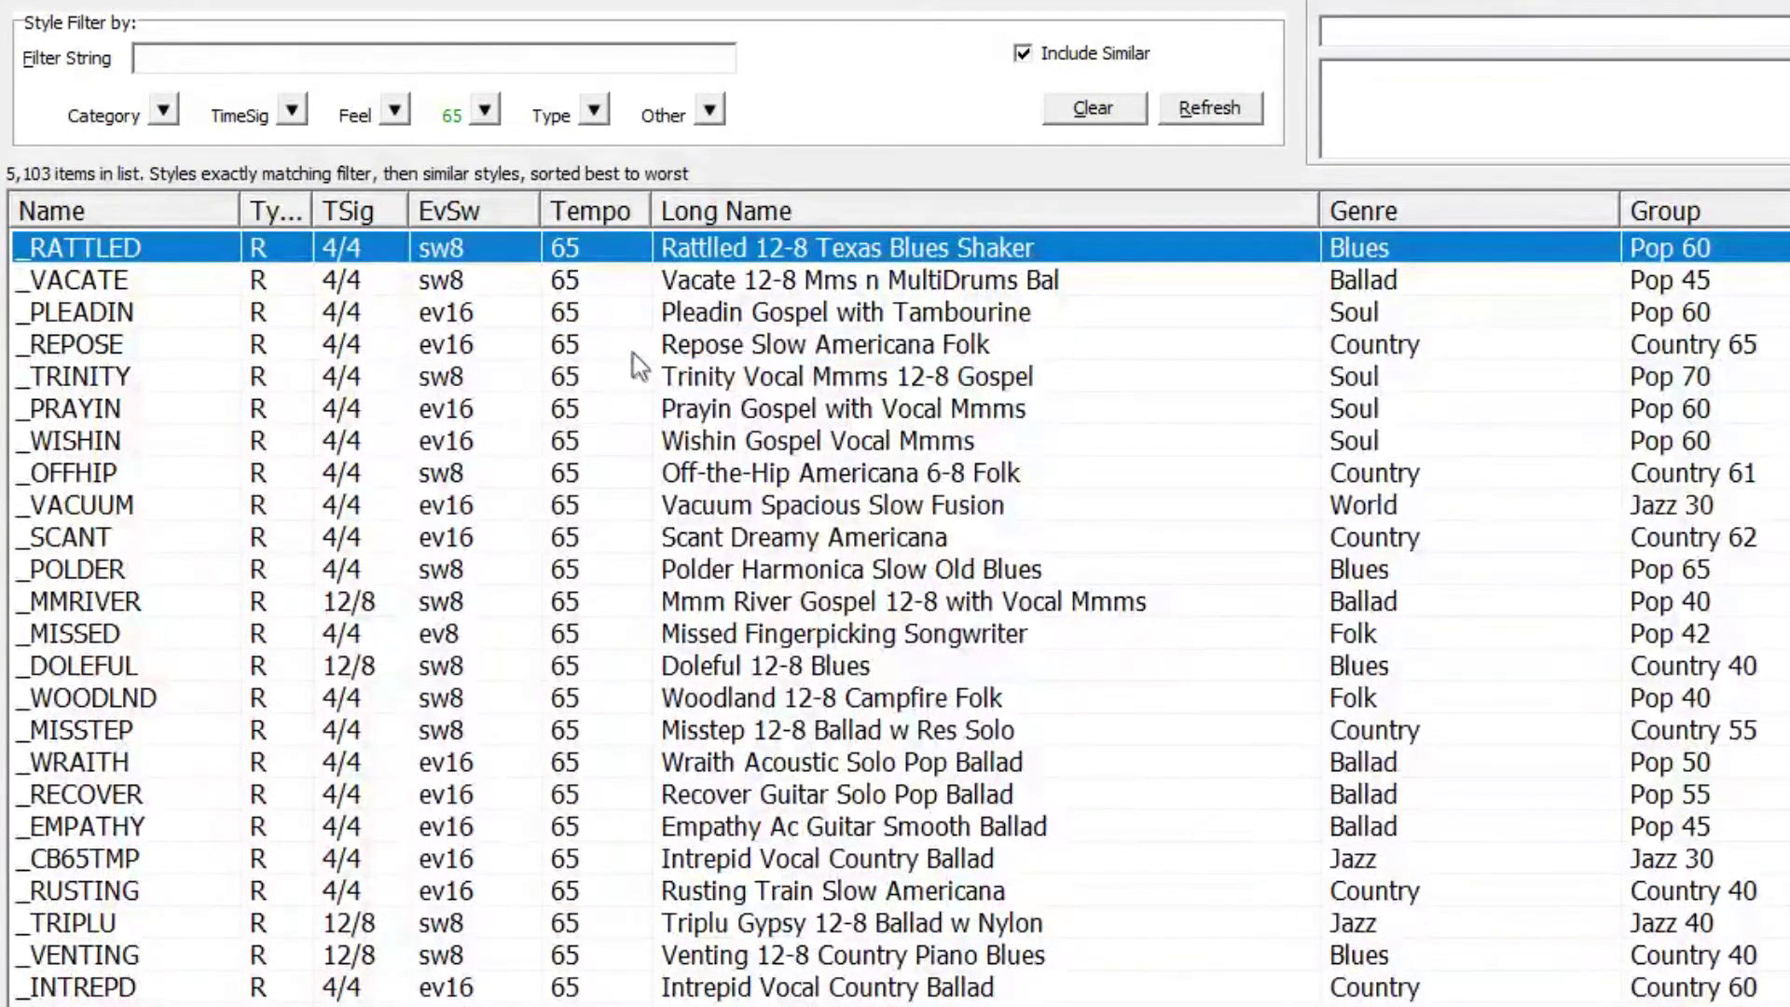
click(165, 113)
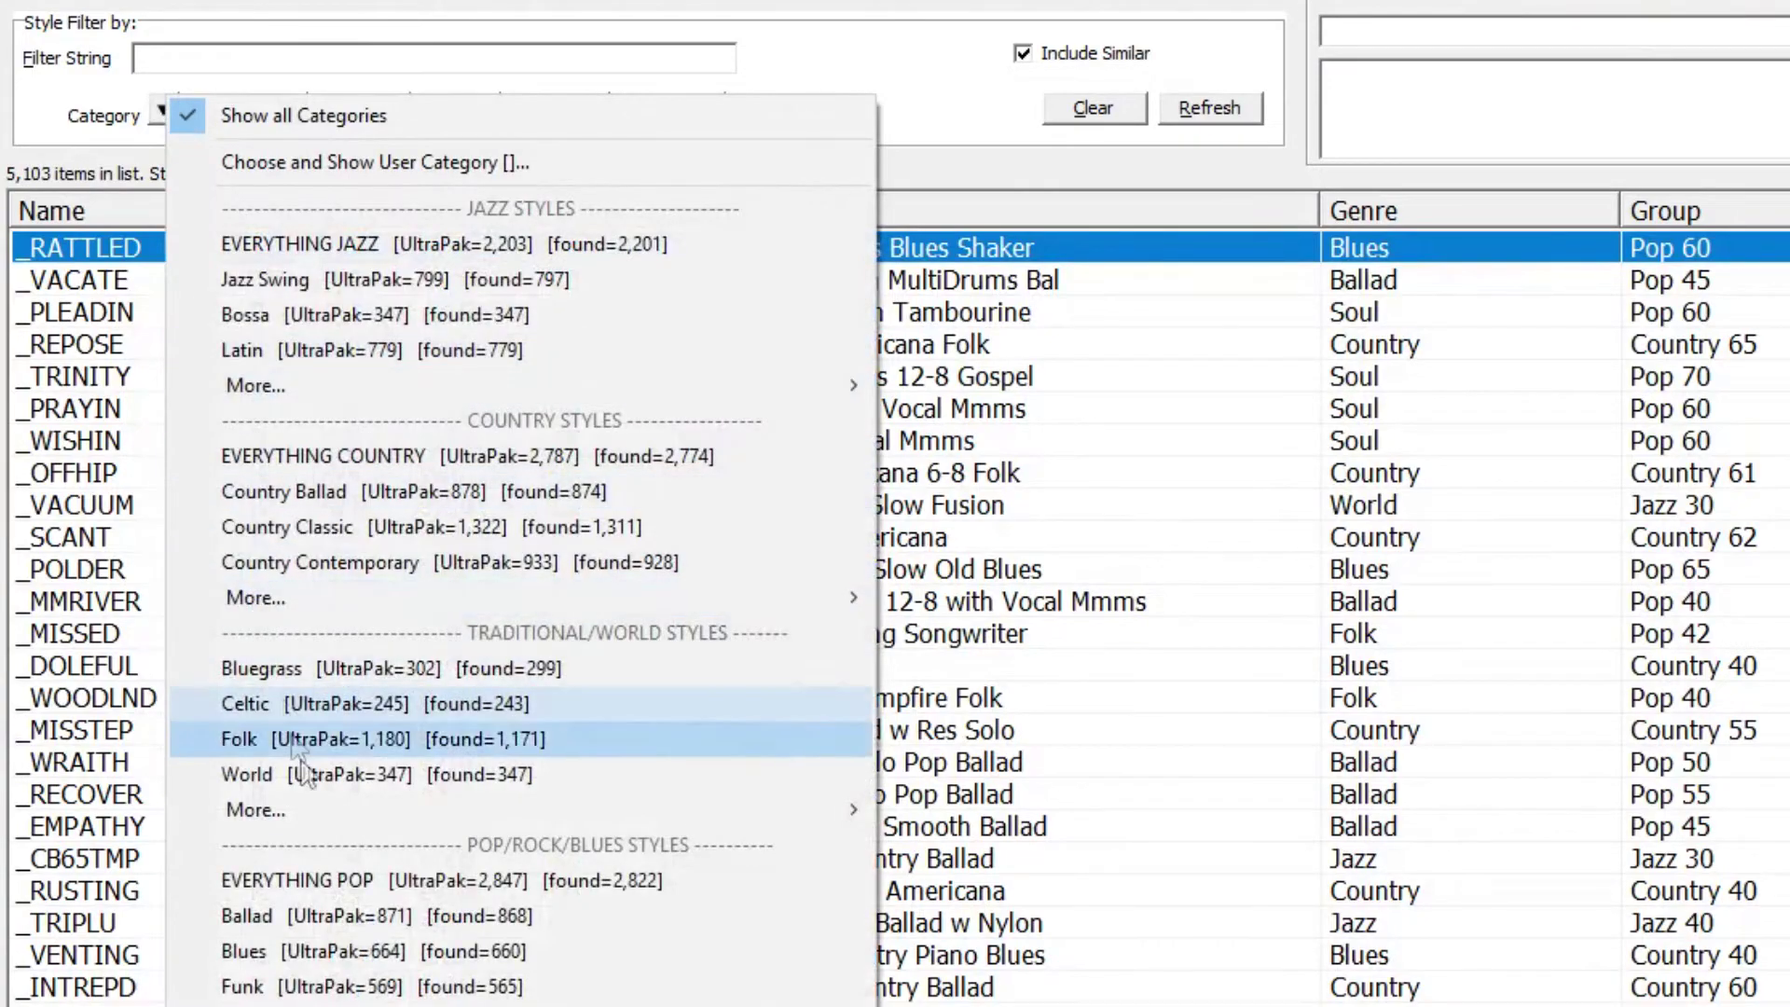
click(360, 960)
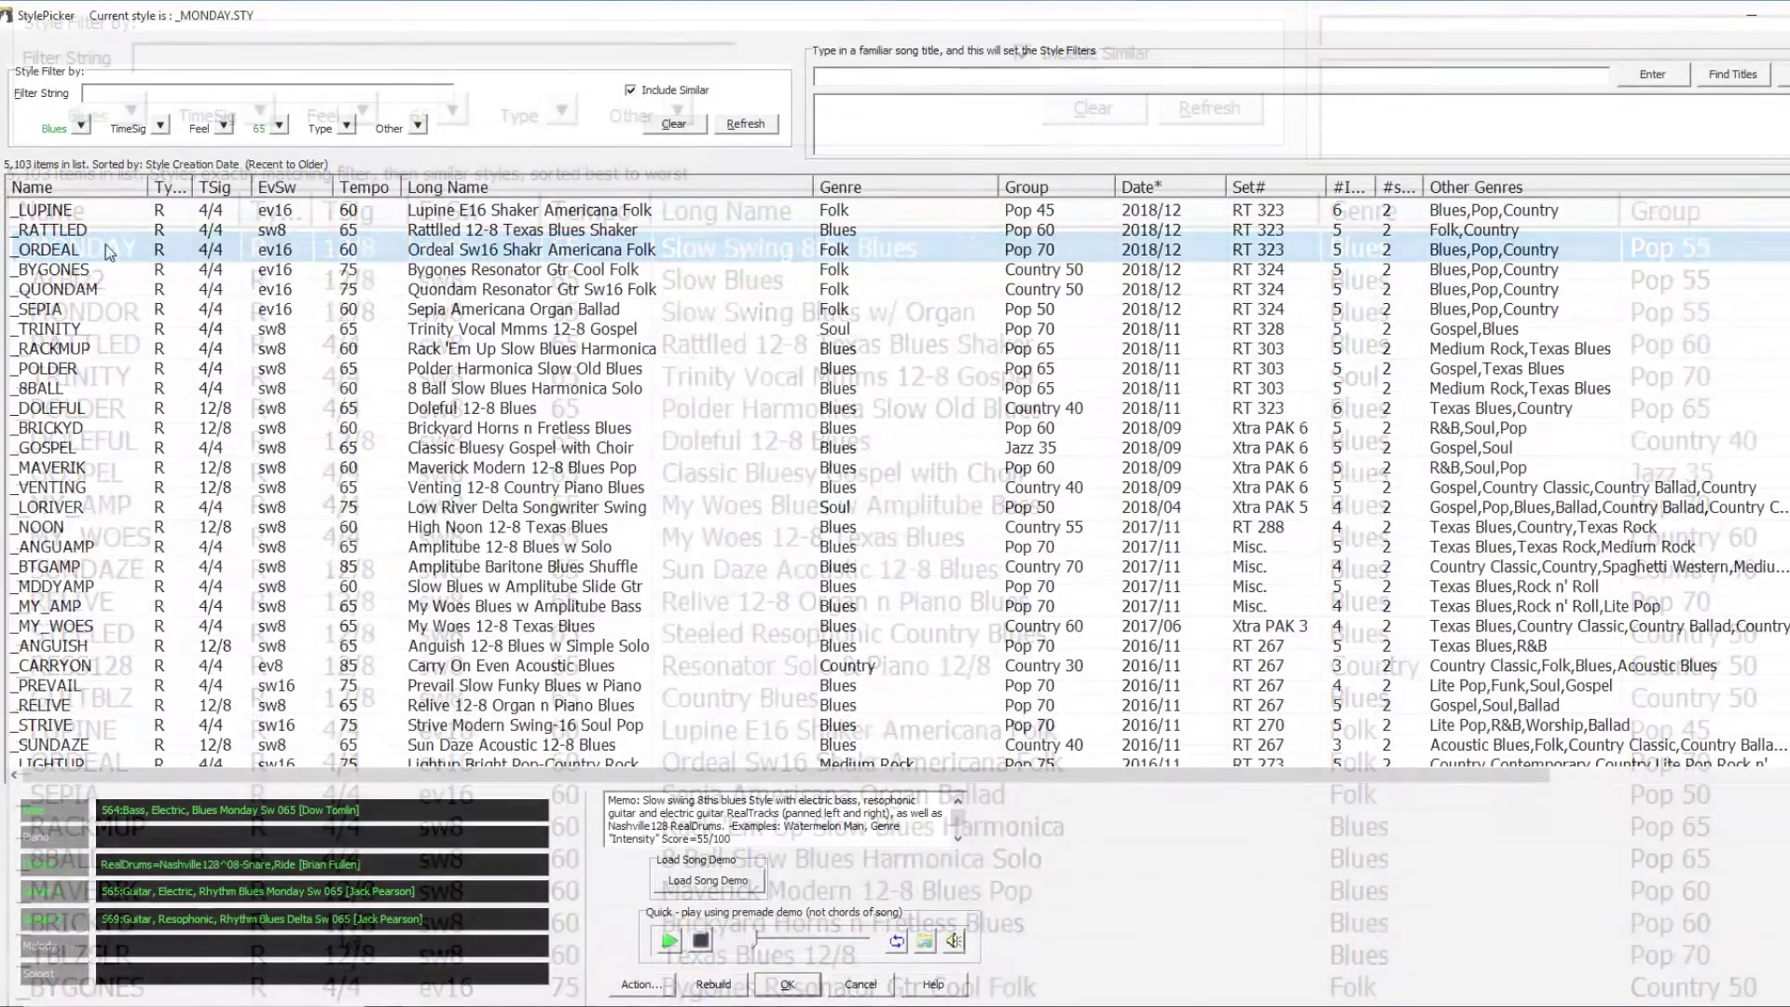
Audition the _LUPINE, _RATTLED and _RACKMUP styles, and load the _TRINITY style for the song.
double_click(99, 213)
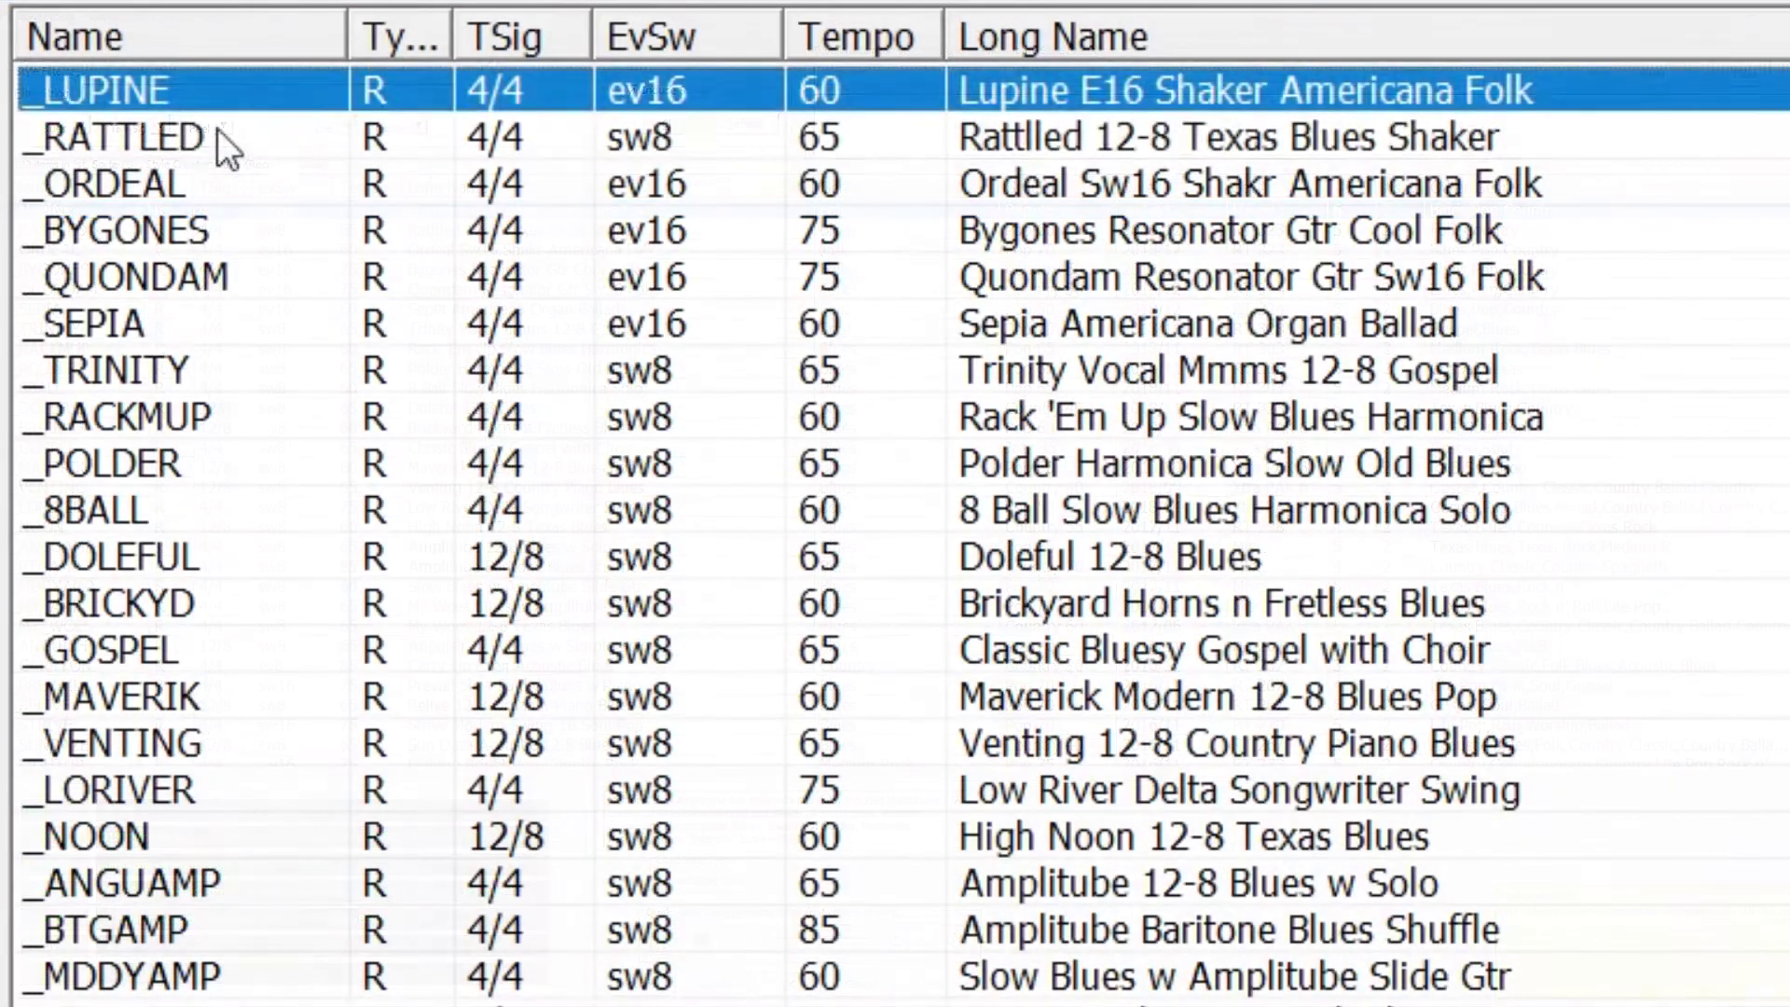
click(96, 230)
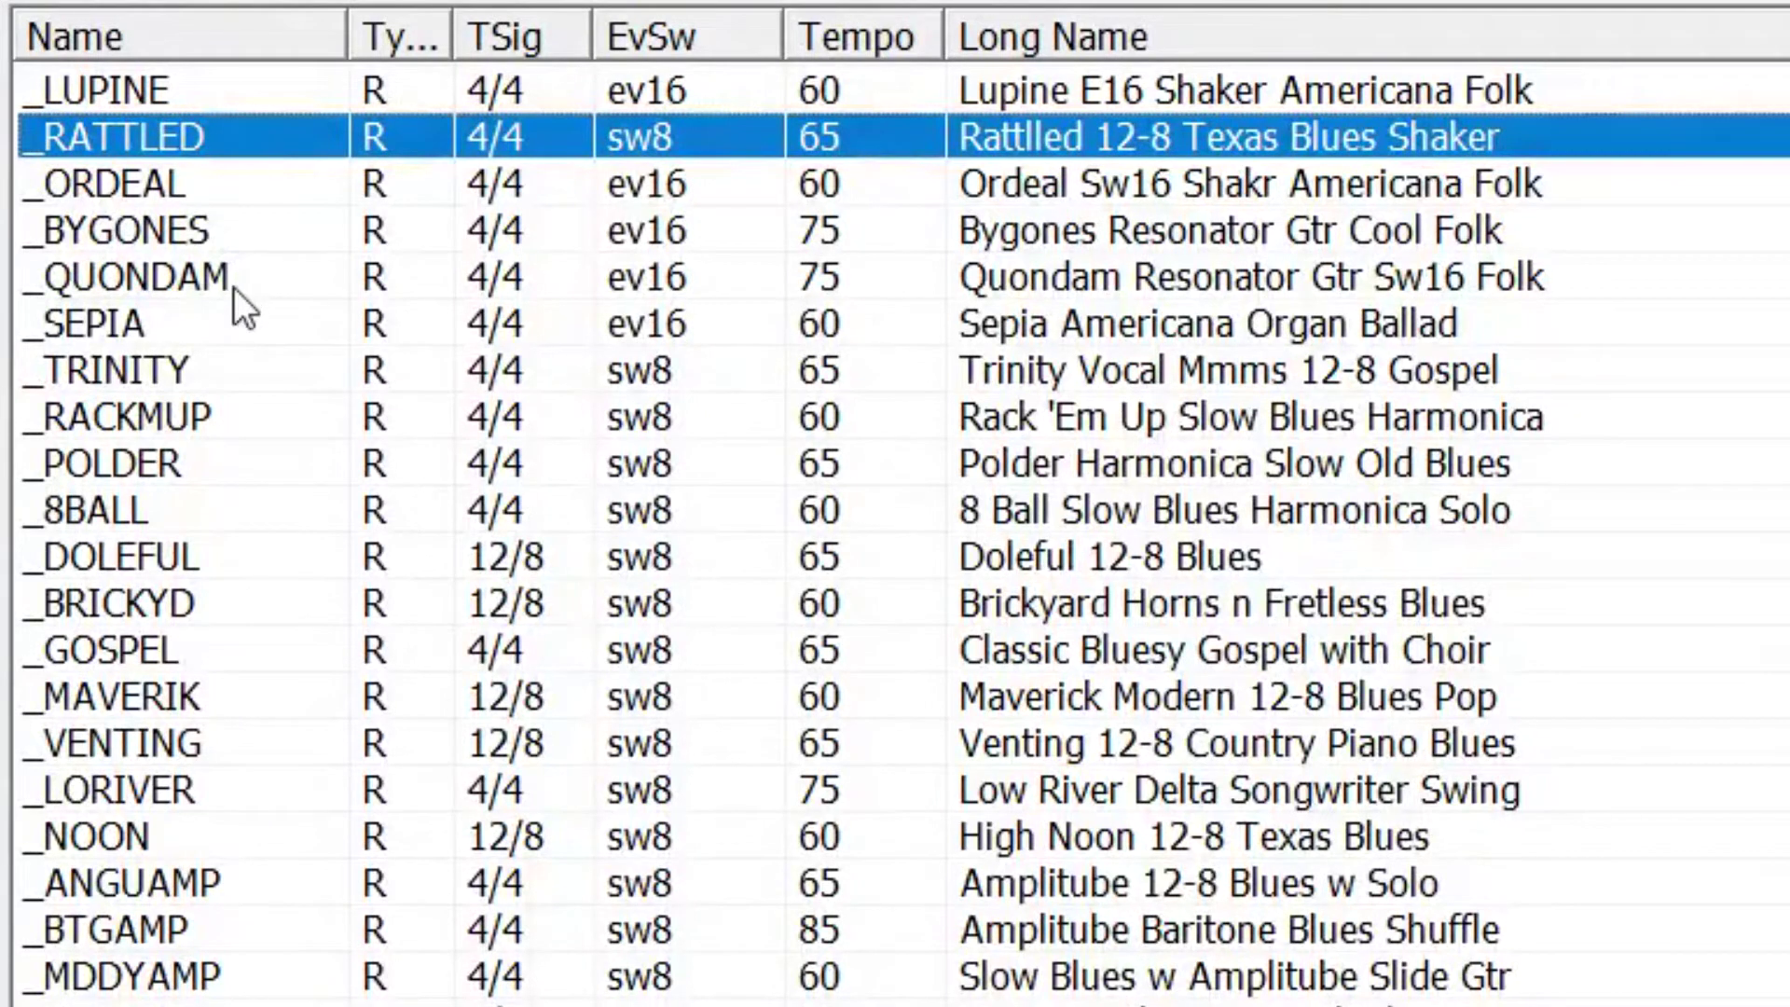
click(231, 421)
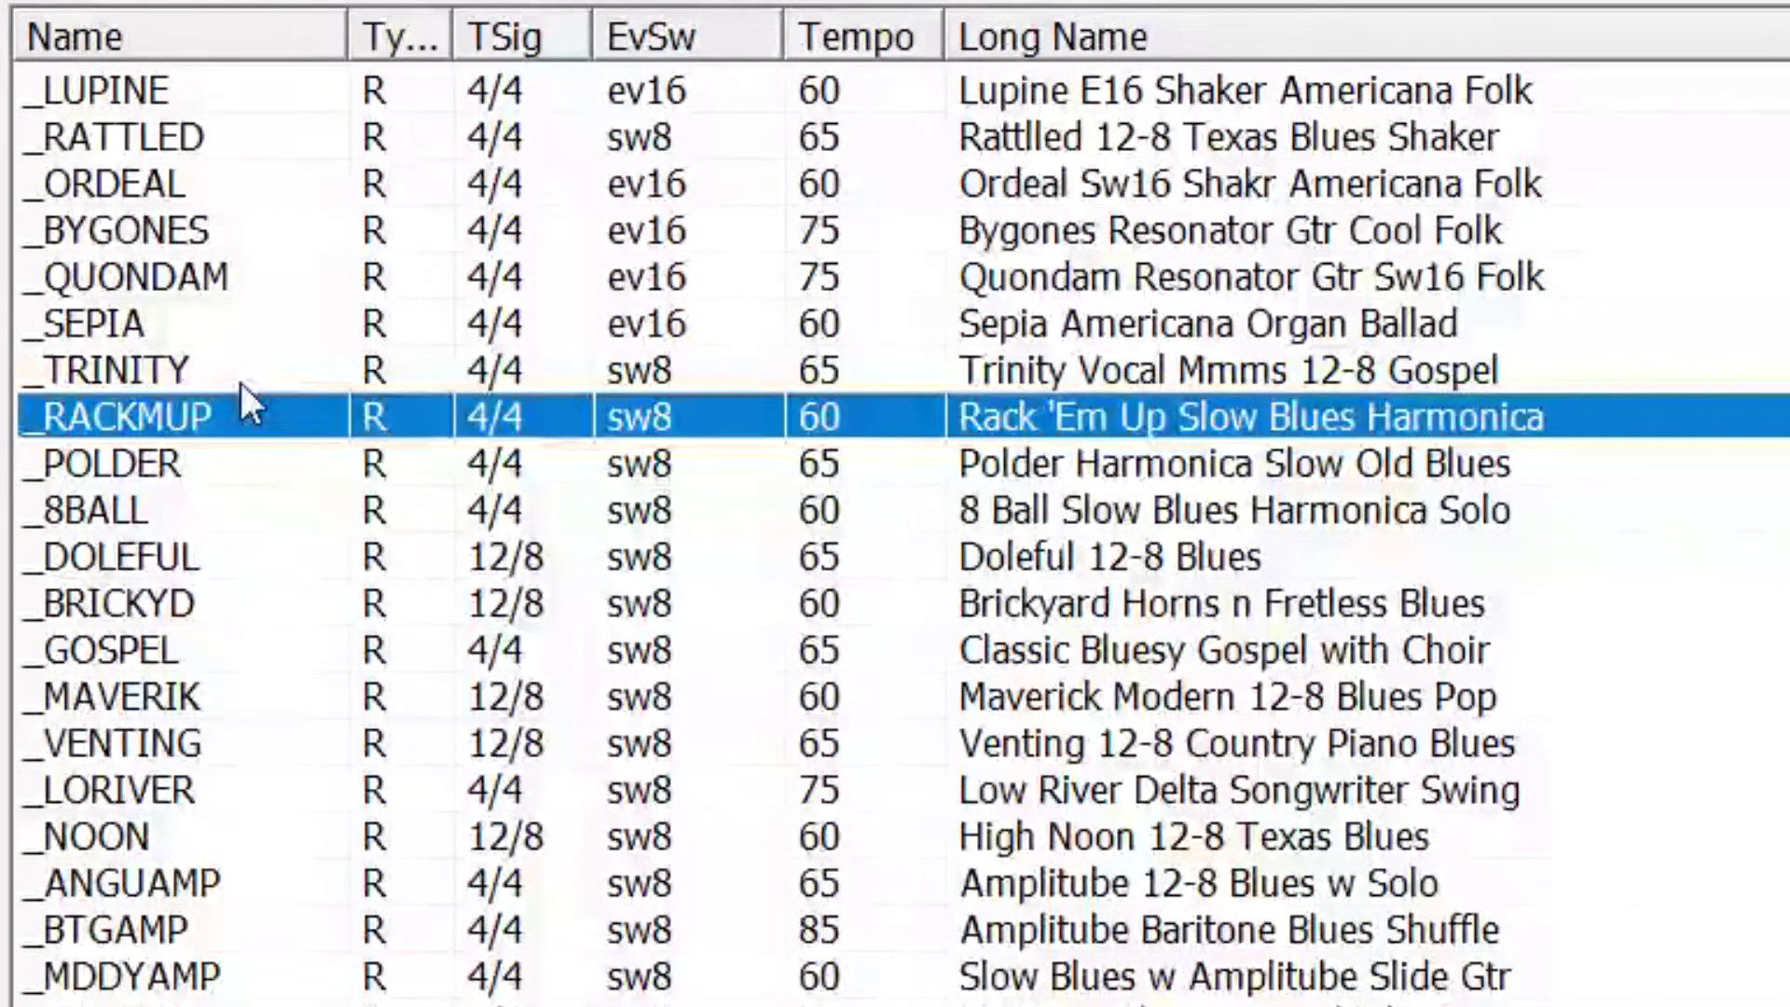
click(240, 382)
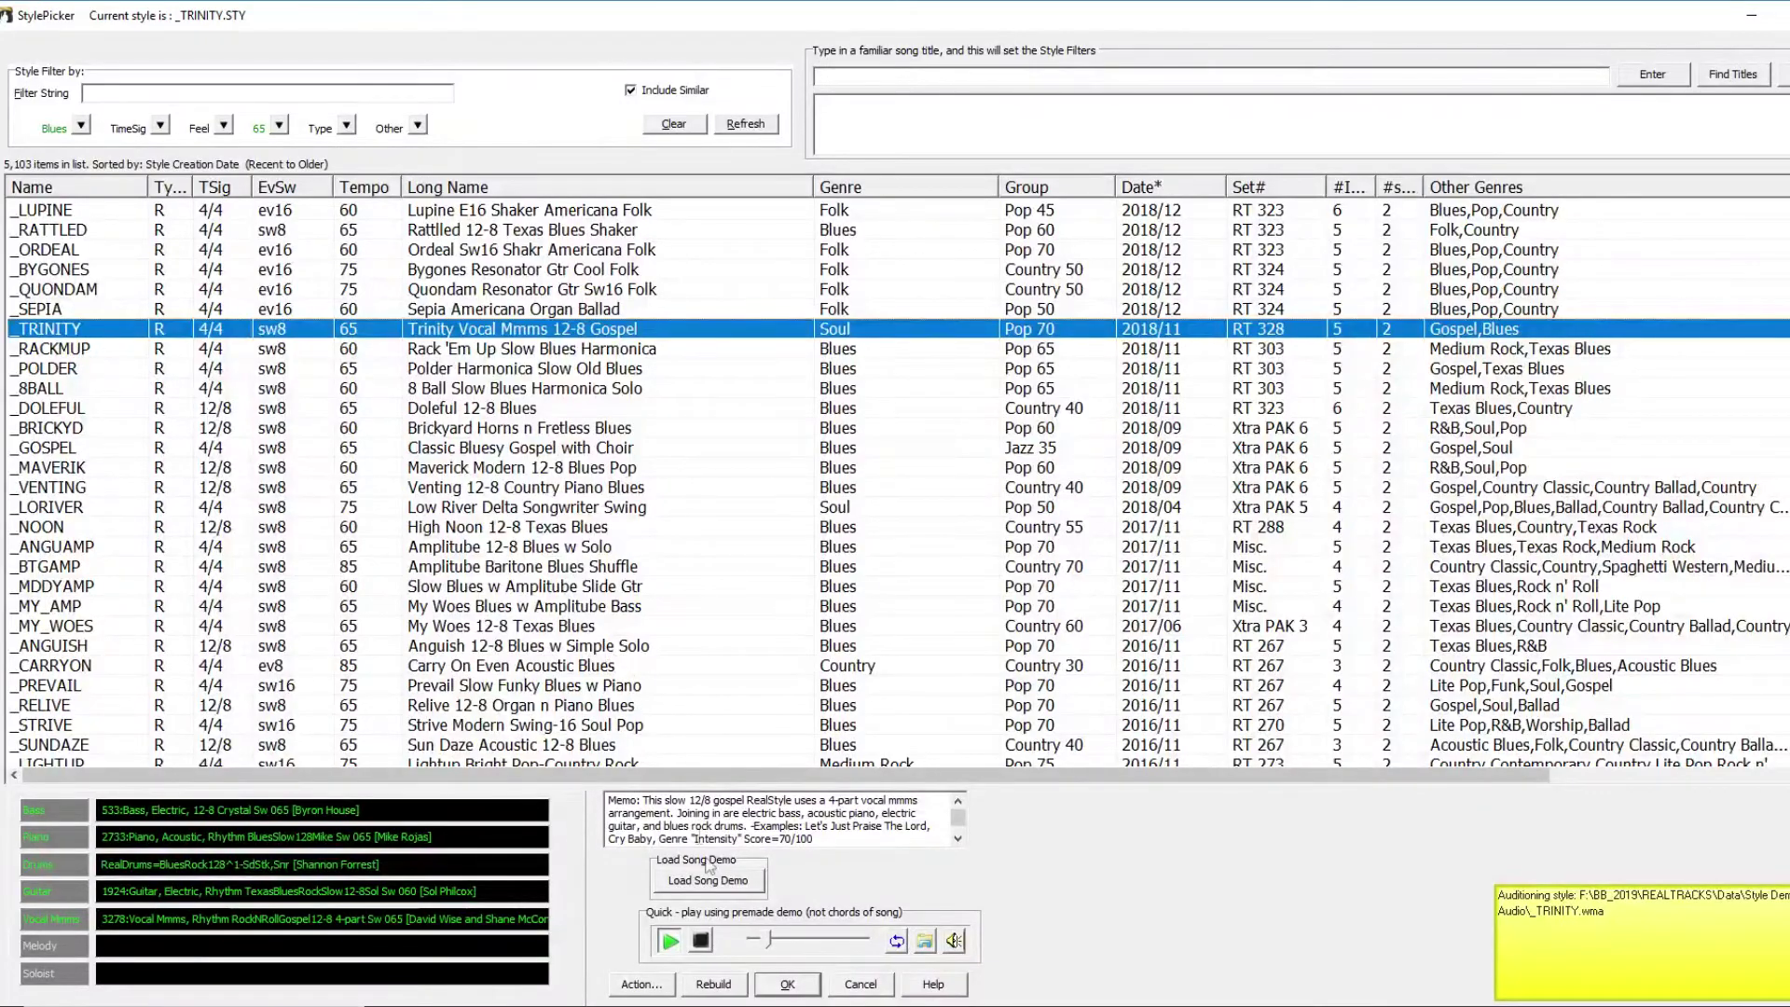
click(787, 986)
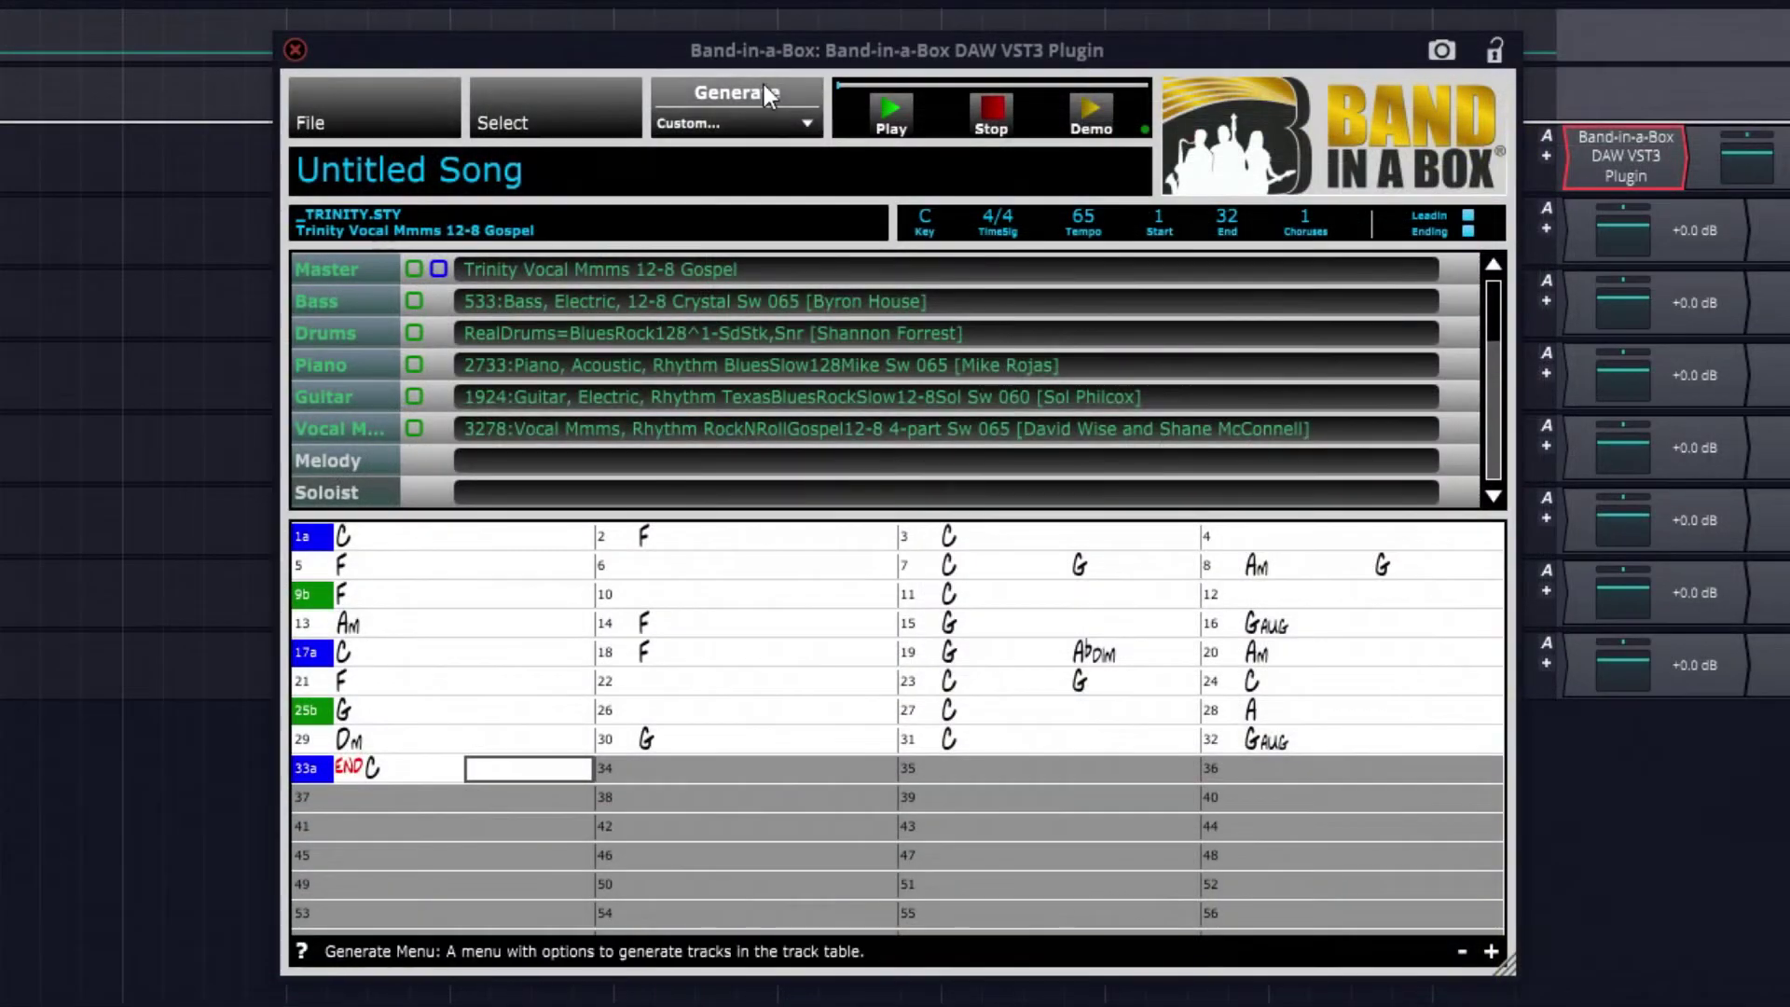
Generate the Trinity arrangement, place all its instrument parts on project tracks from Track 2 at bar 1, and delete the electric guitar track.
click(764, 86)
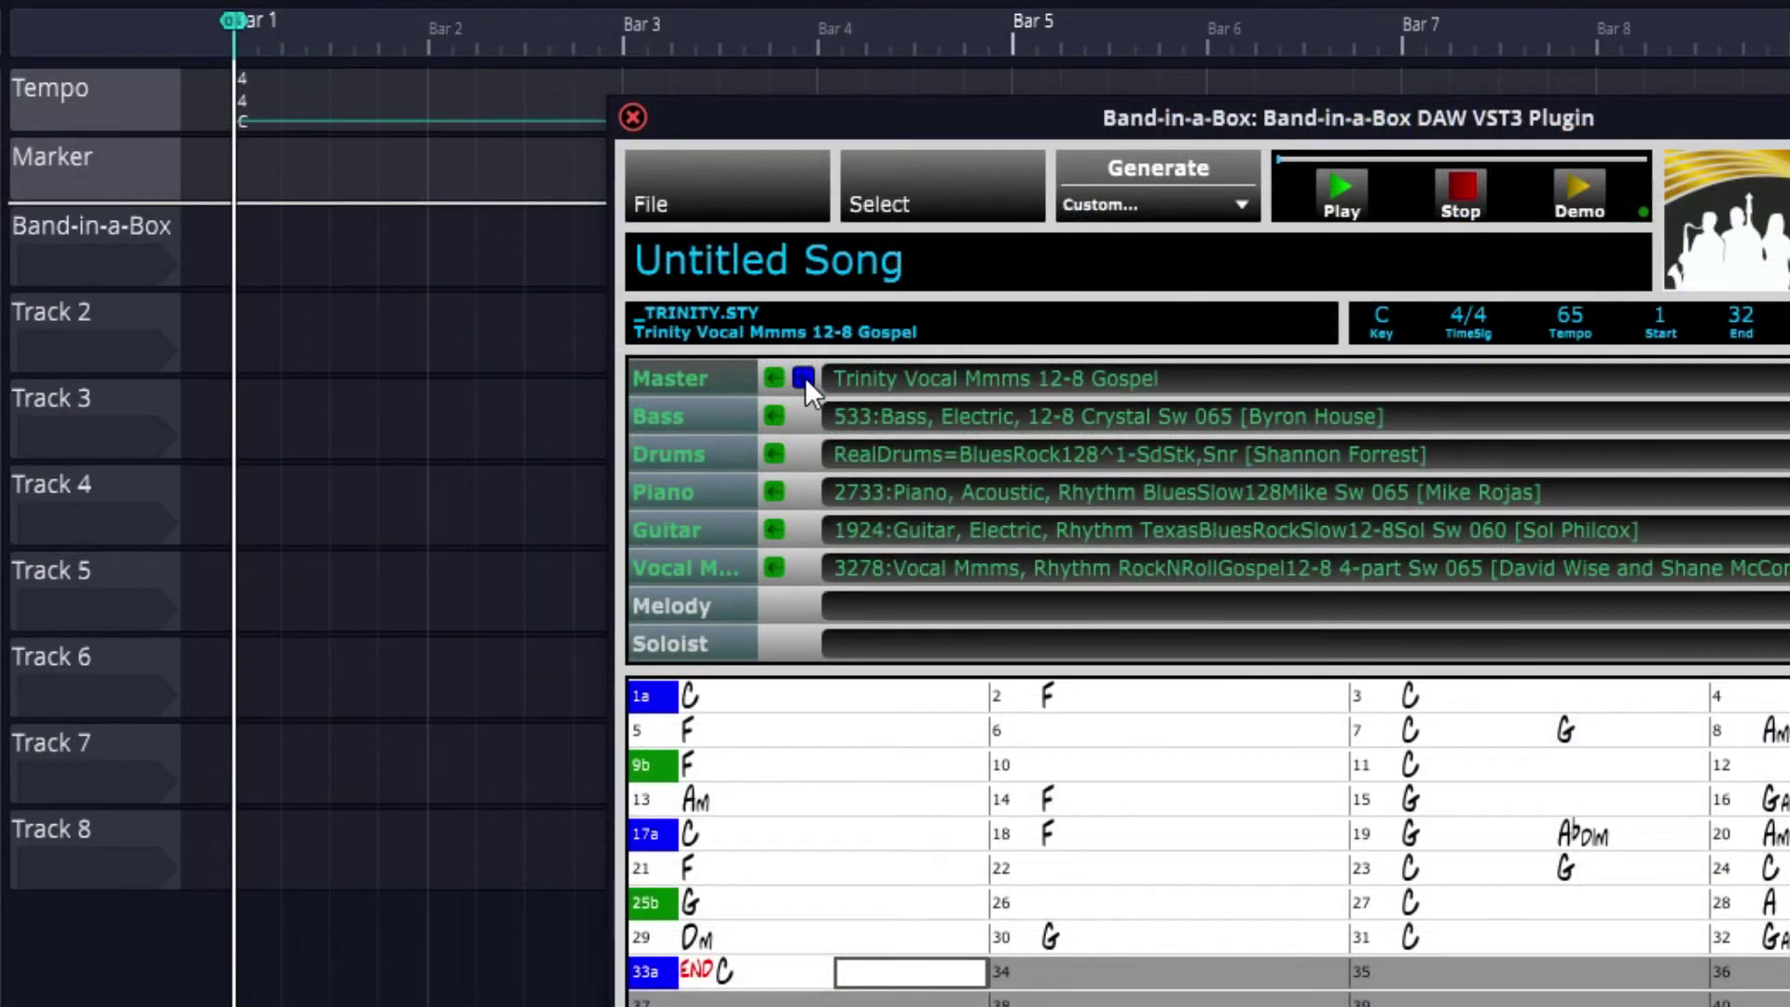
drag(803, 378, 184, 338)
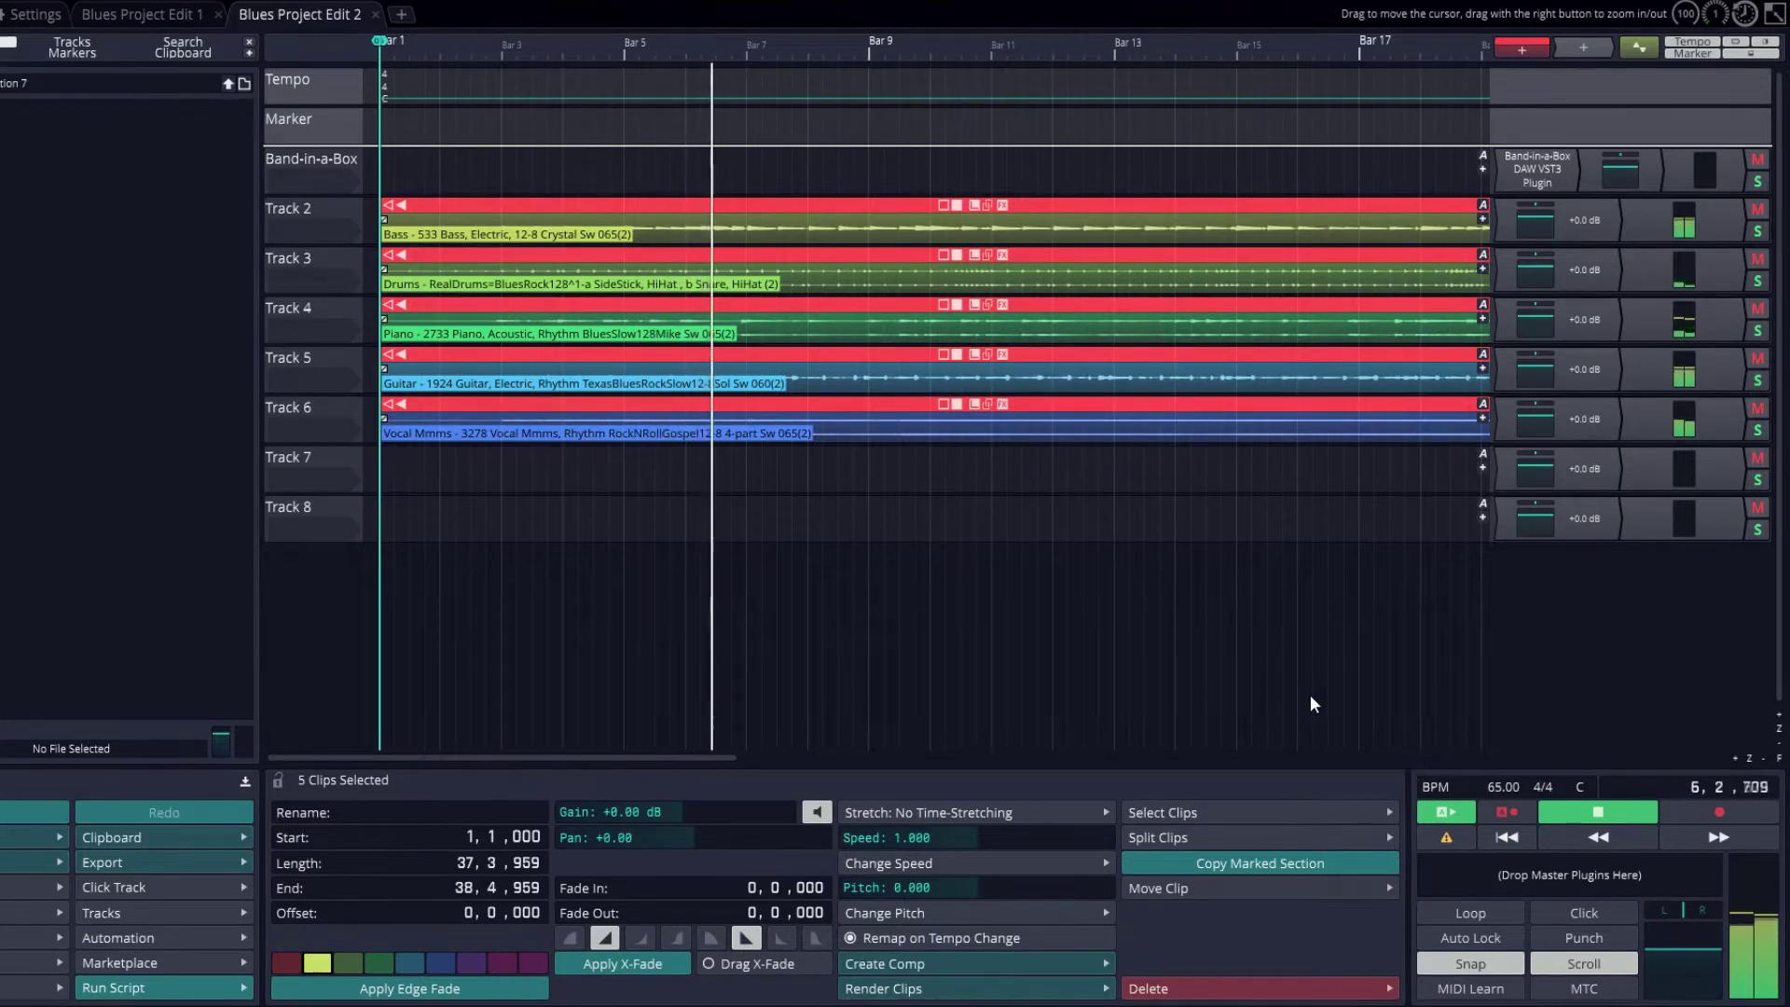
right_click(321, 356)
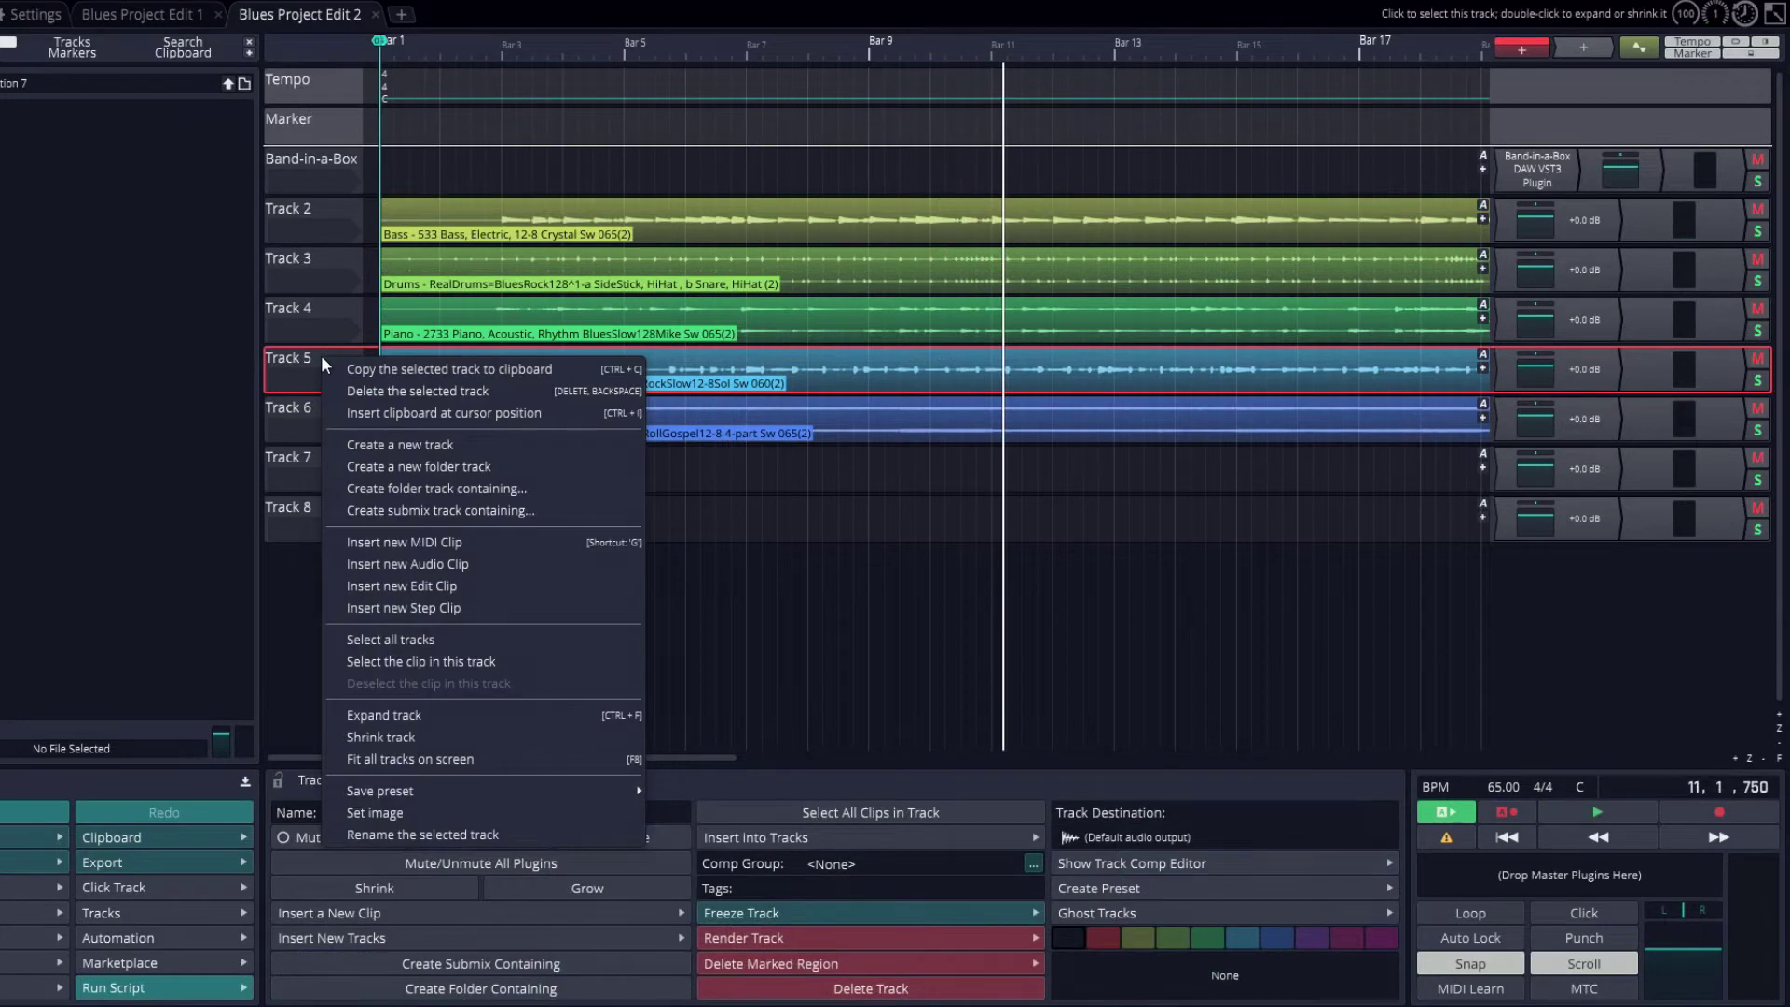
click(395, 393)
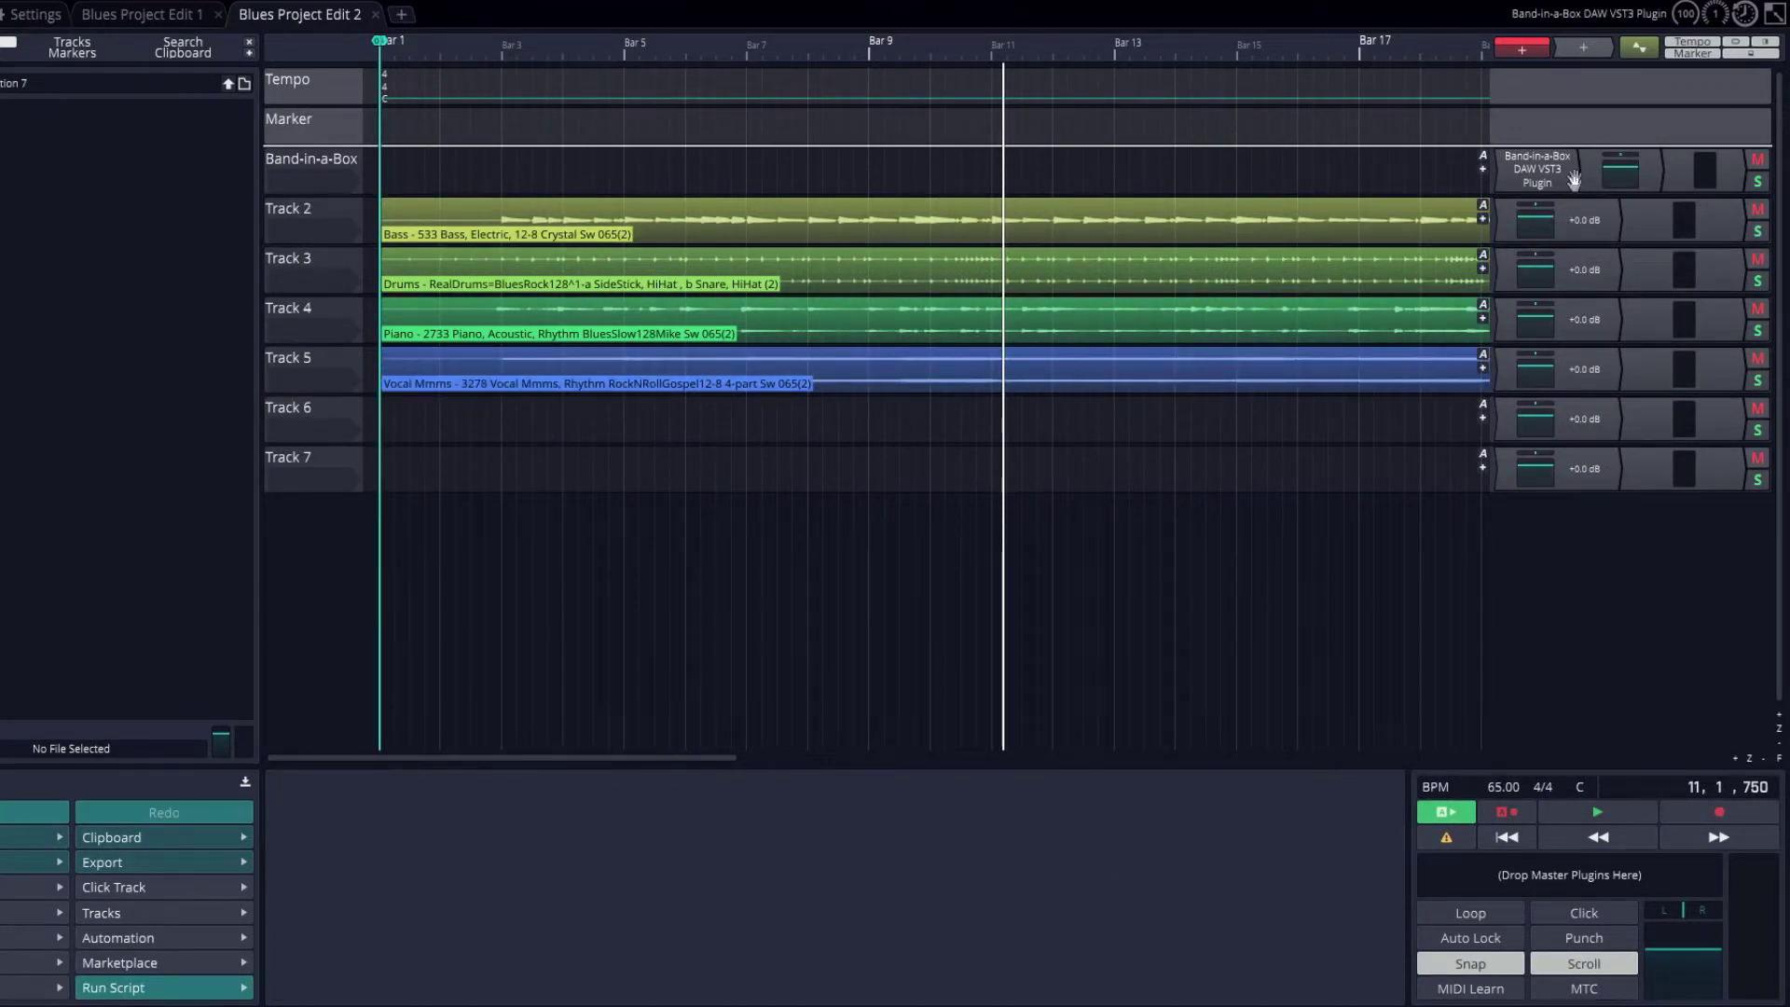
Reopen the Band-in-a-Box plugin and filter its RealTracks list by "resophonic delta blues sw 65".
double_click(1555, 182)
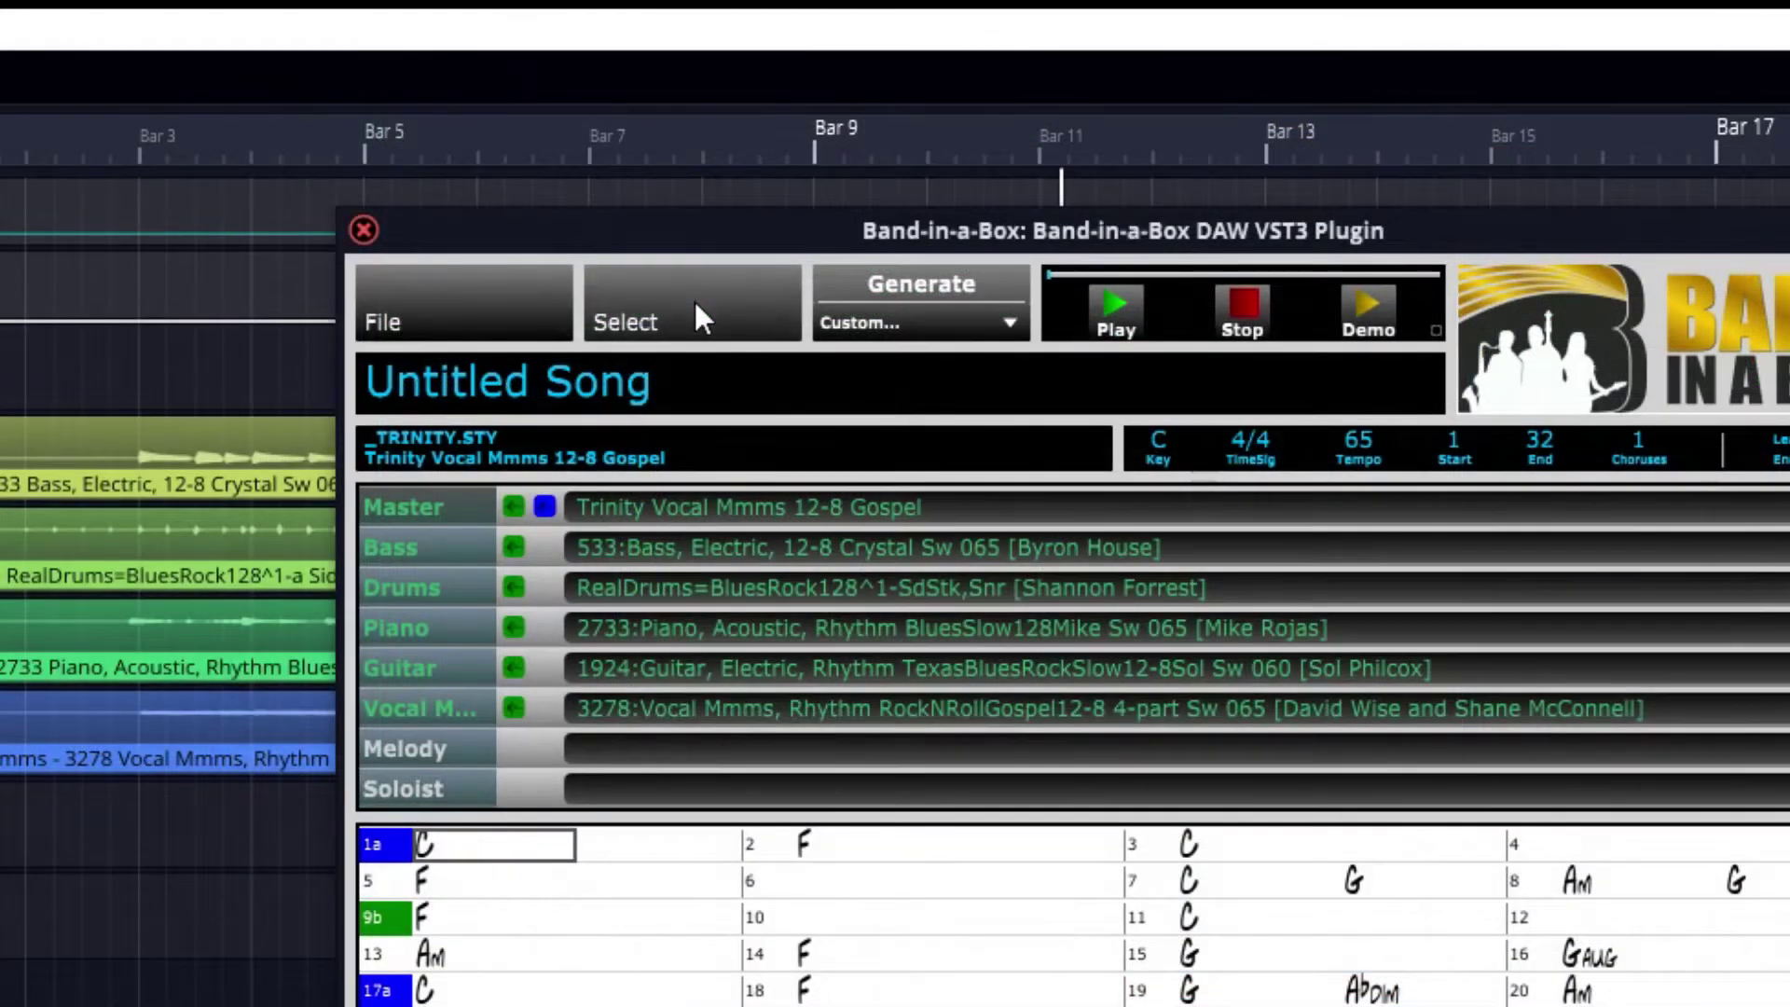
click(807, 134)
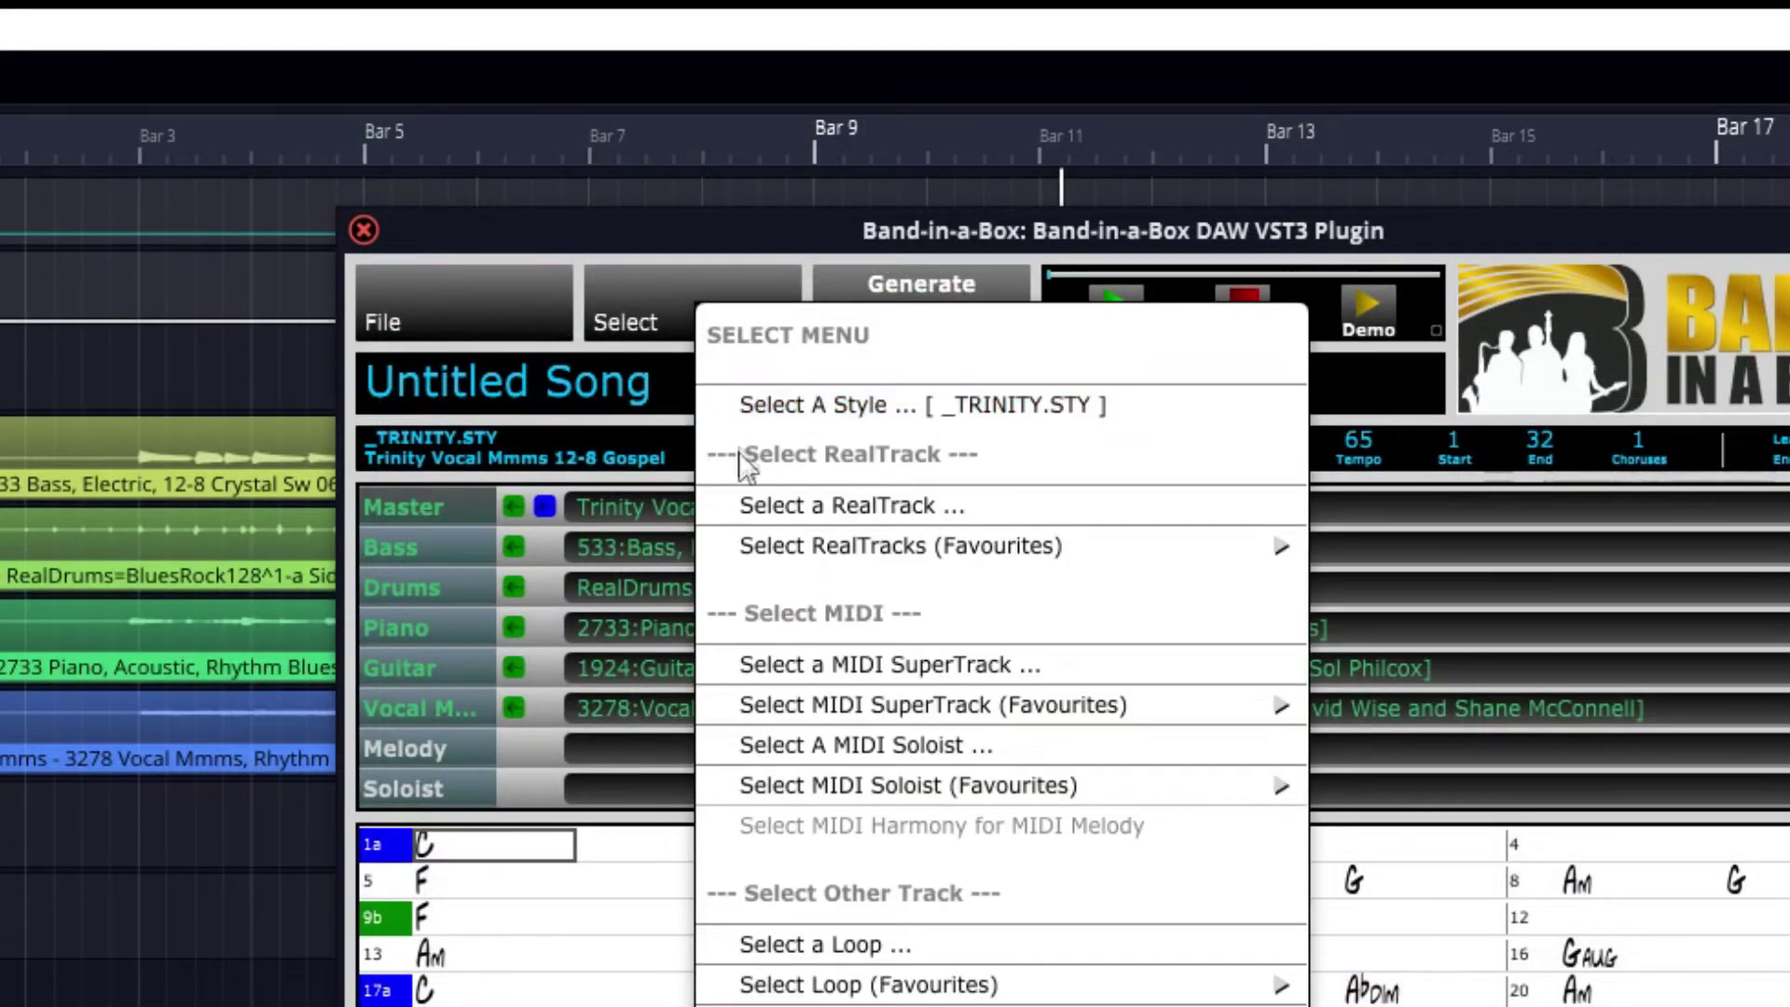
click(784, 500)
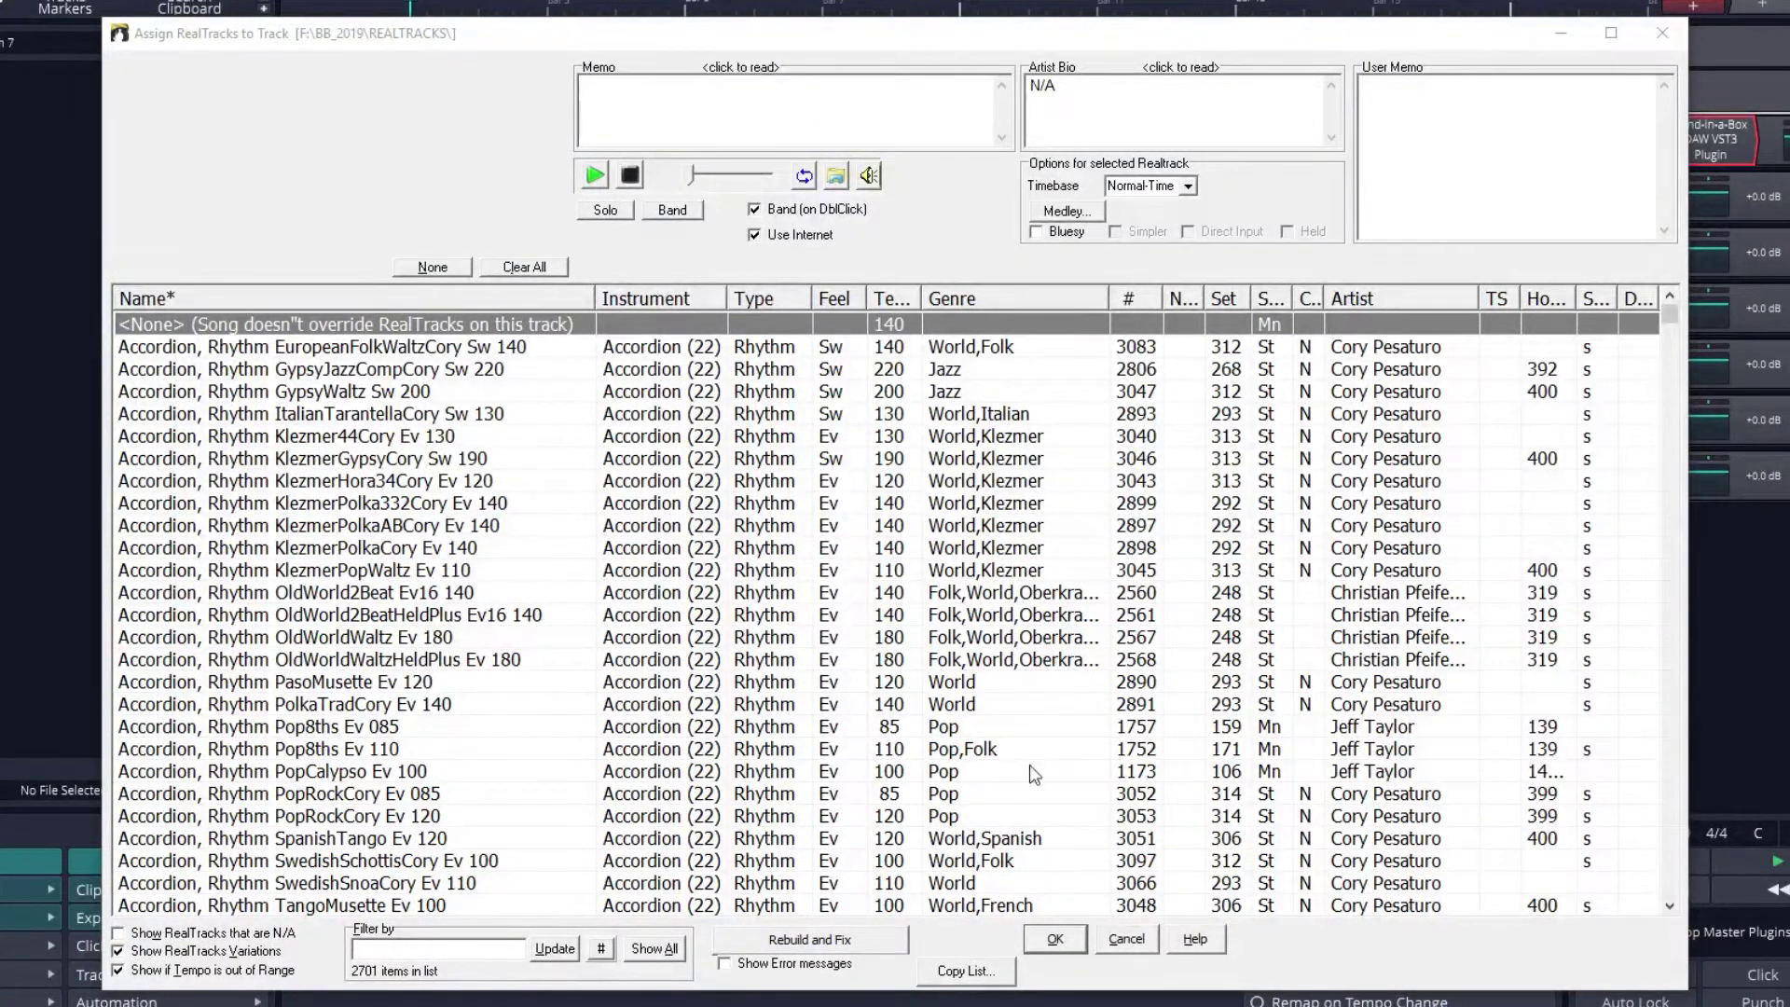
click(438, 943)
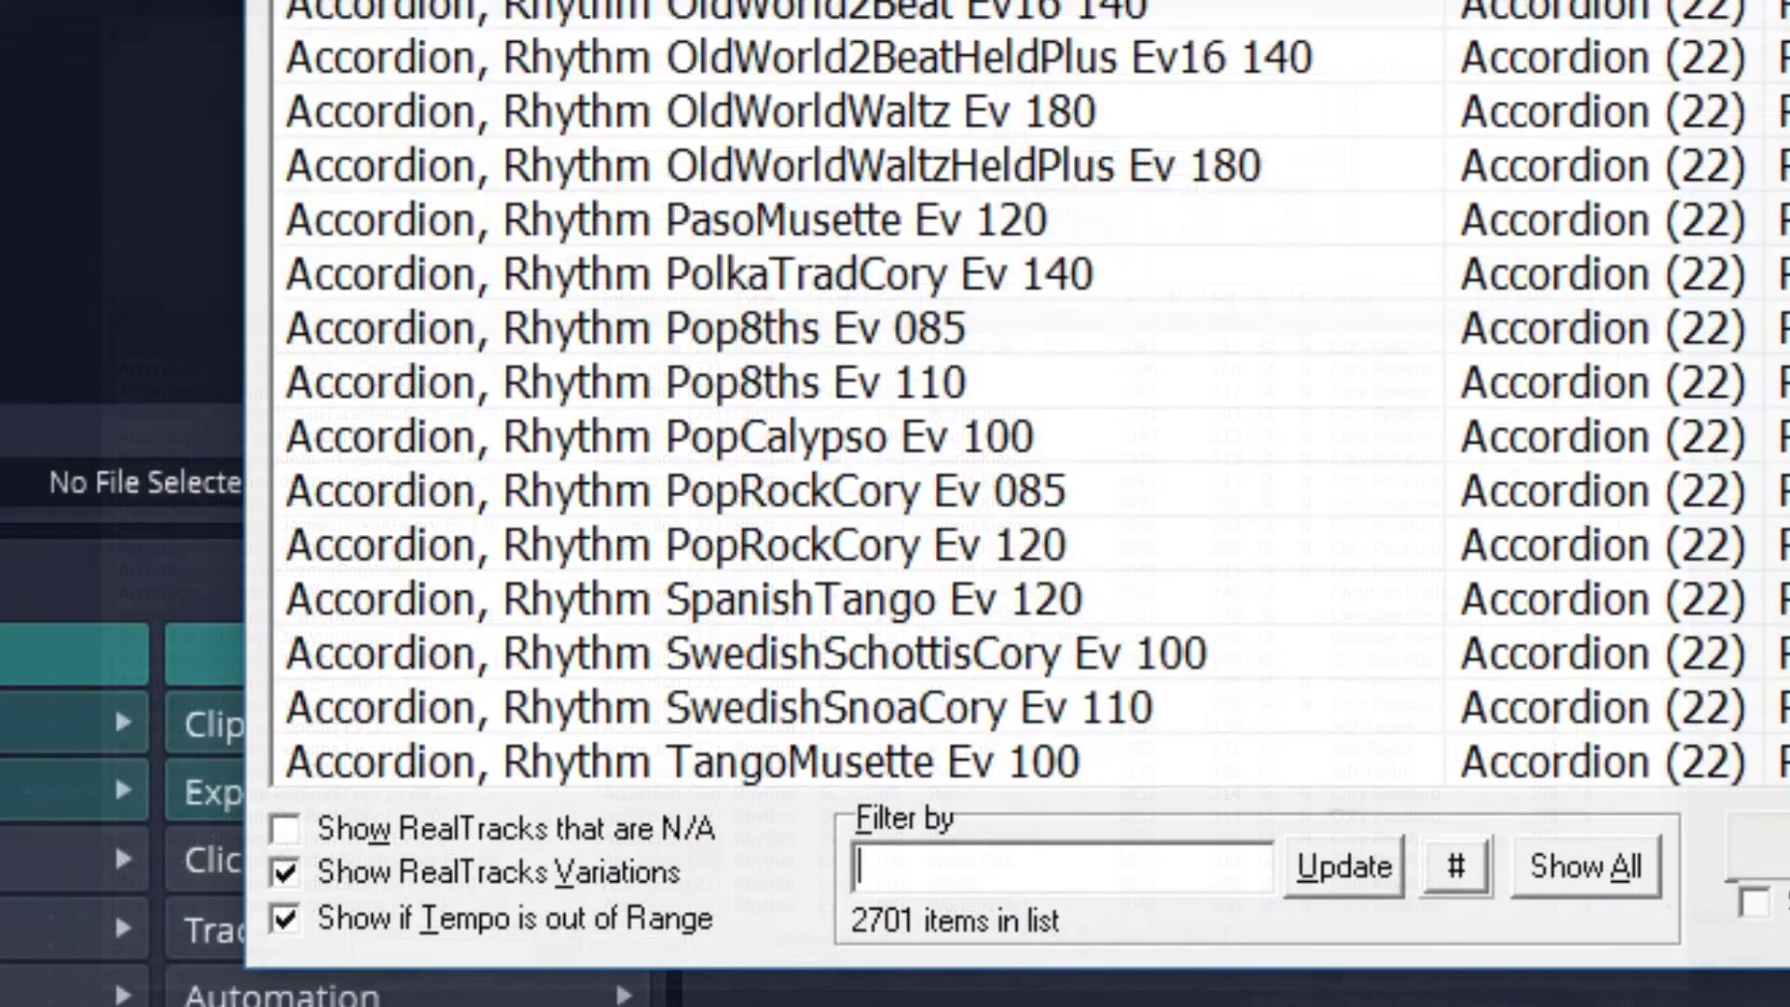
text(resophon)
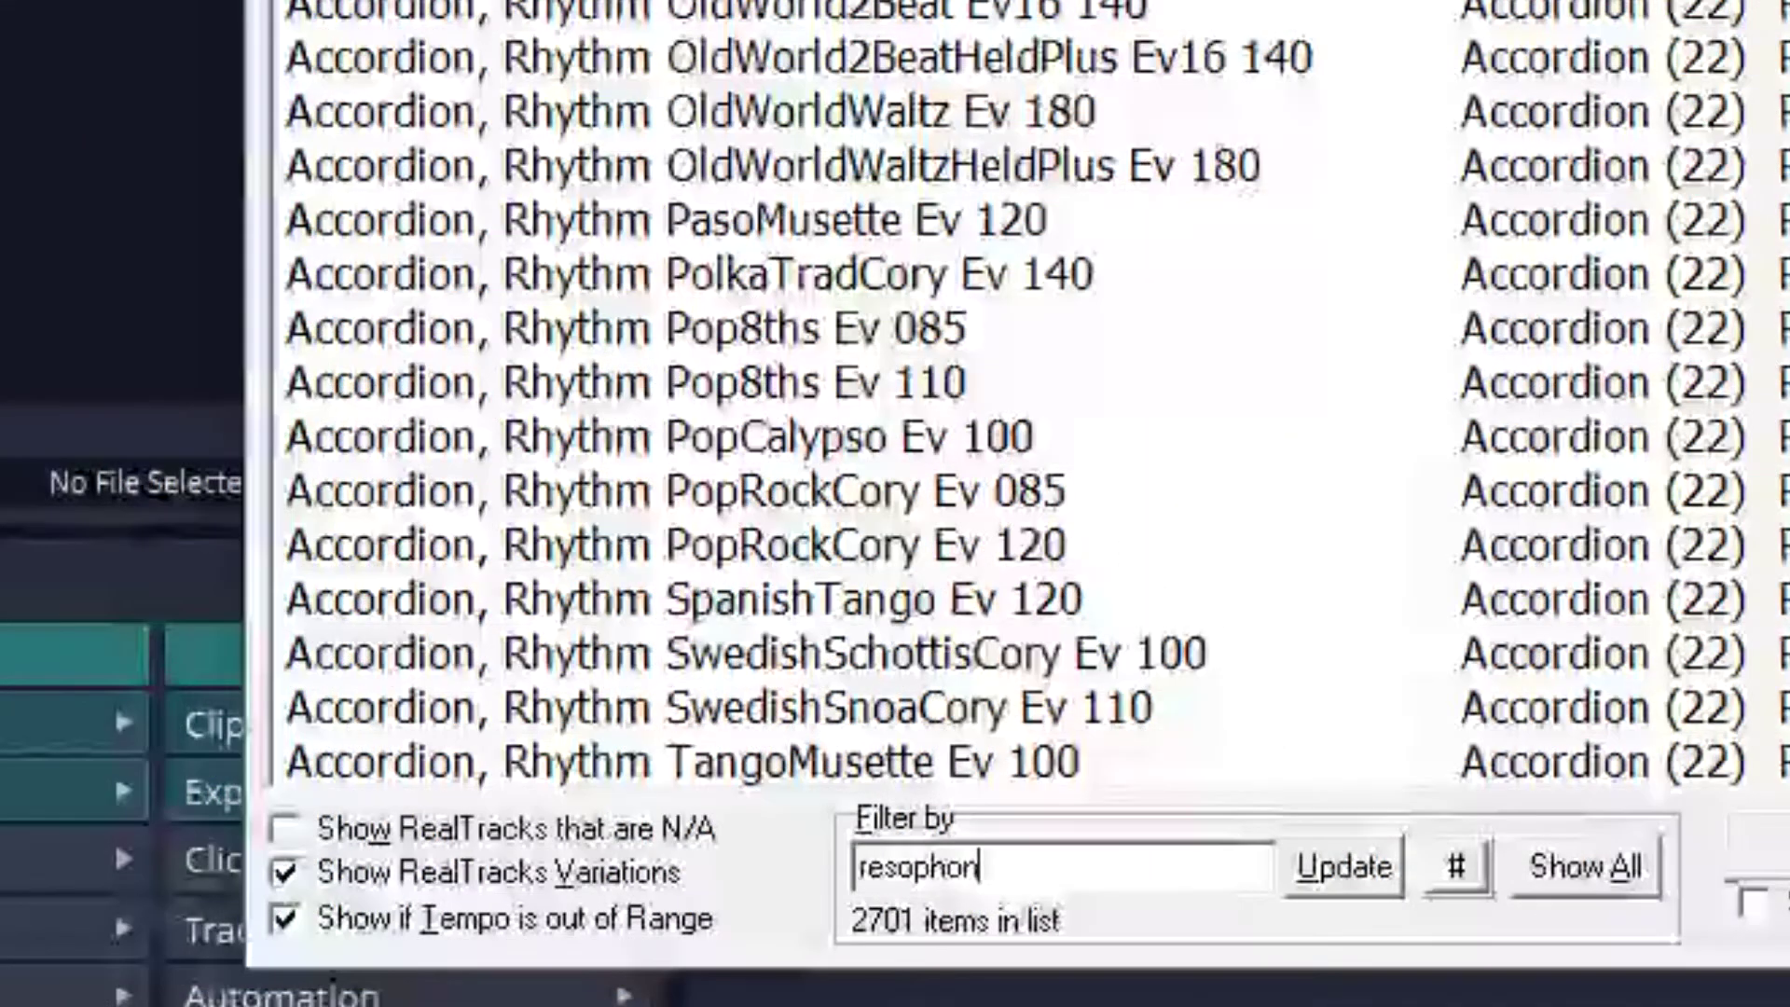
text(ic delta blues sw )
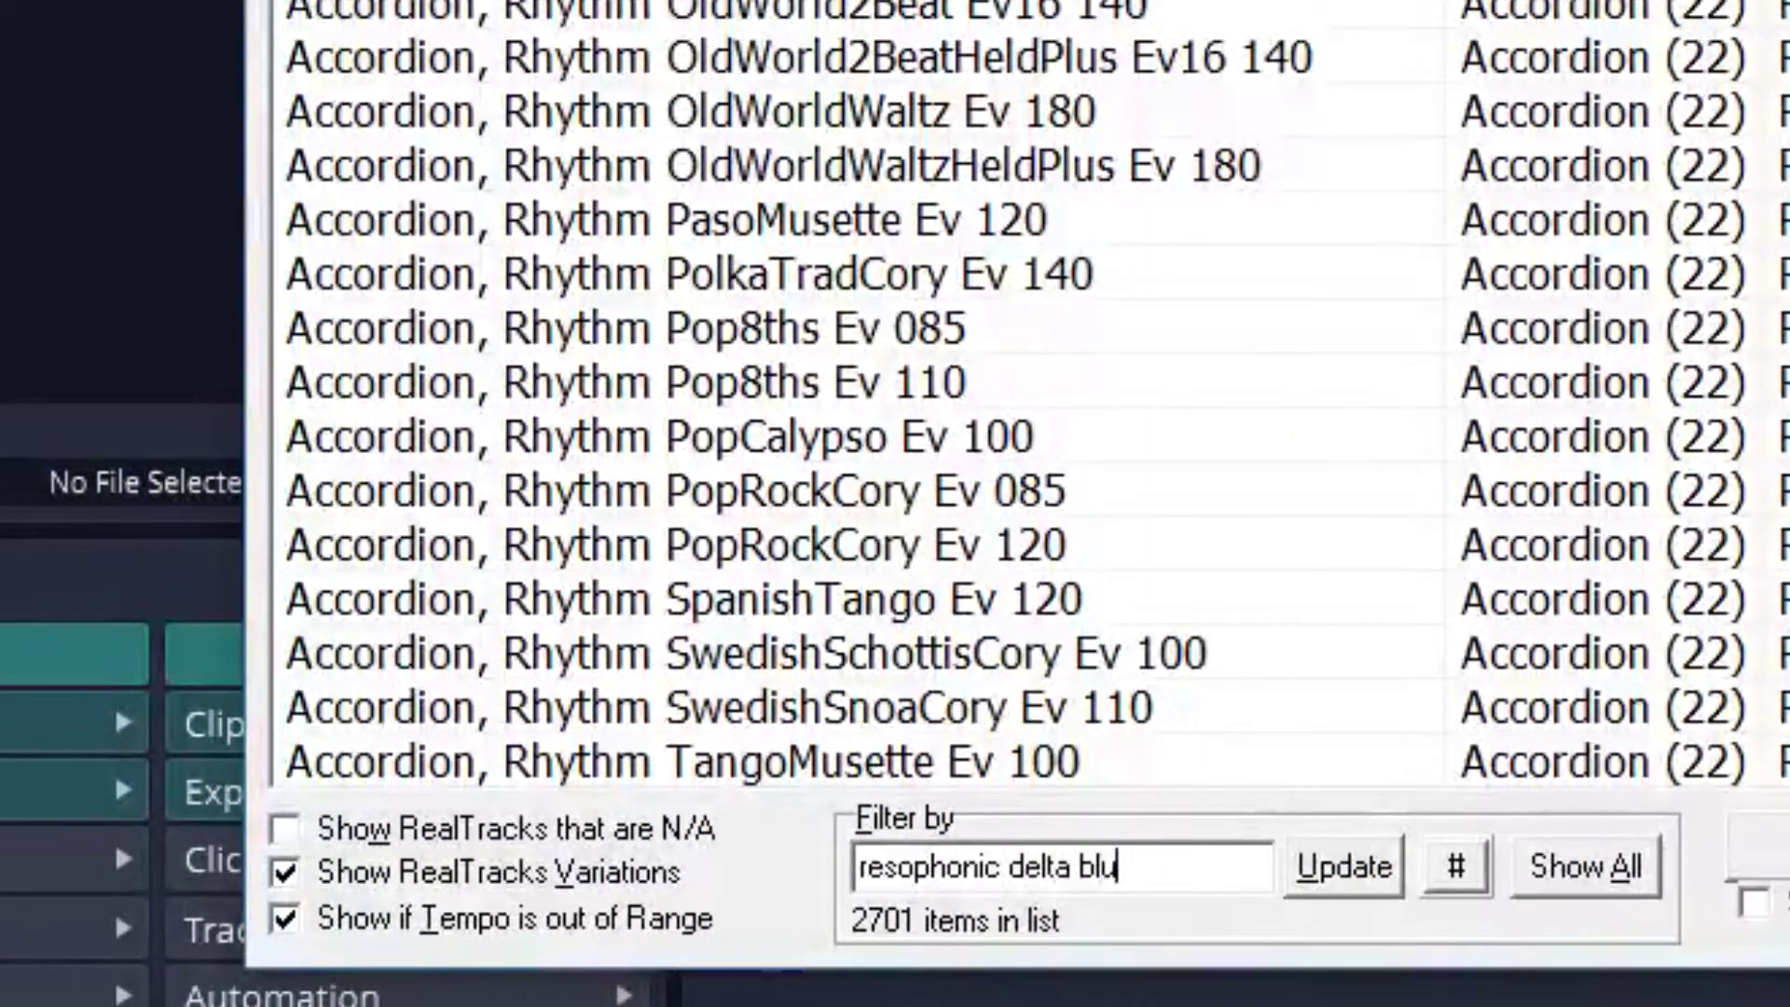
text(65)
key(Return)
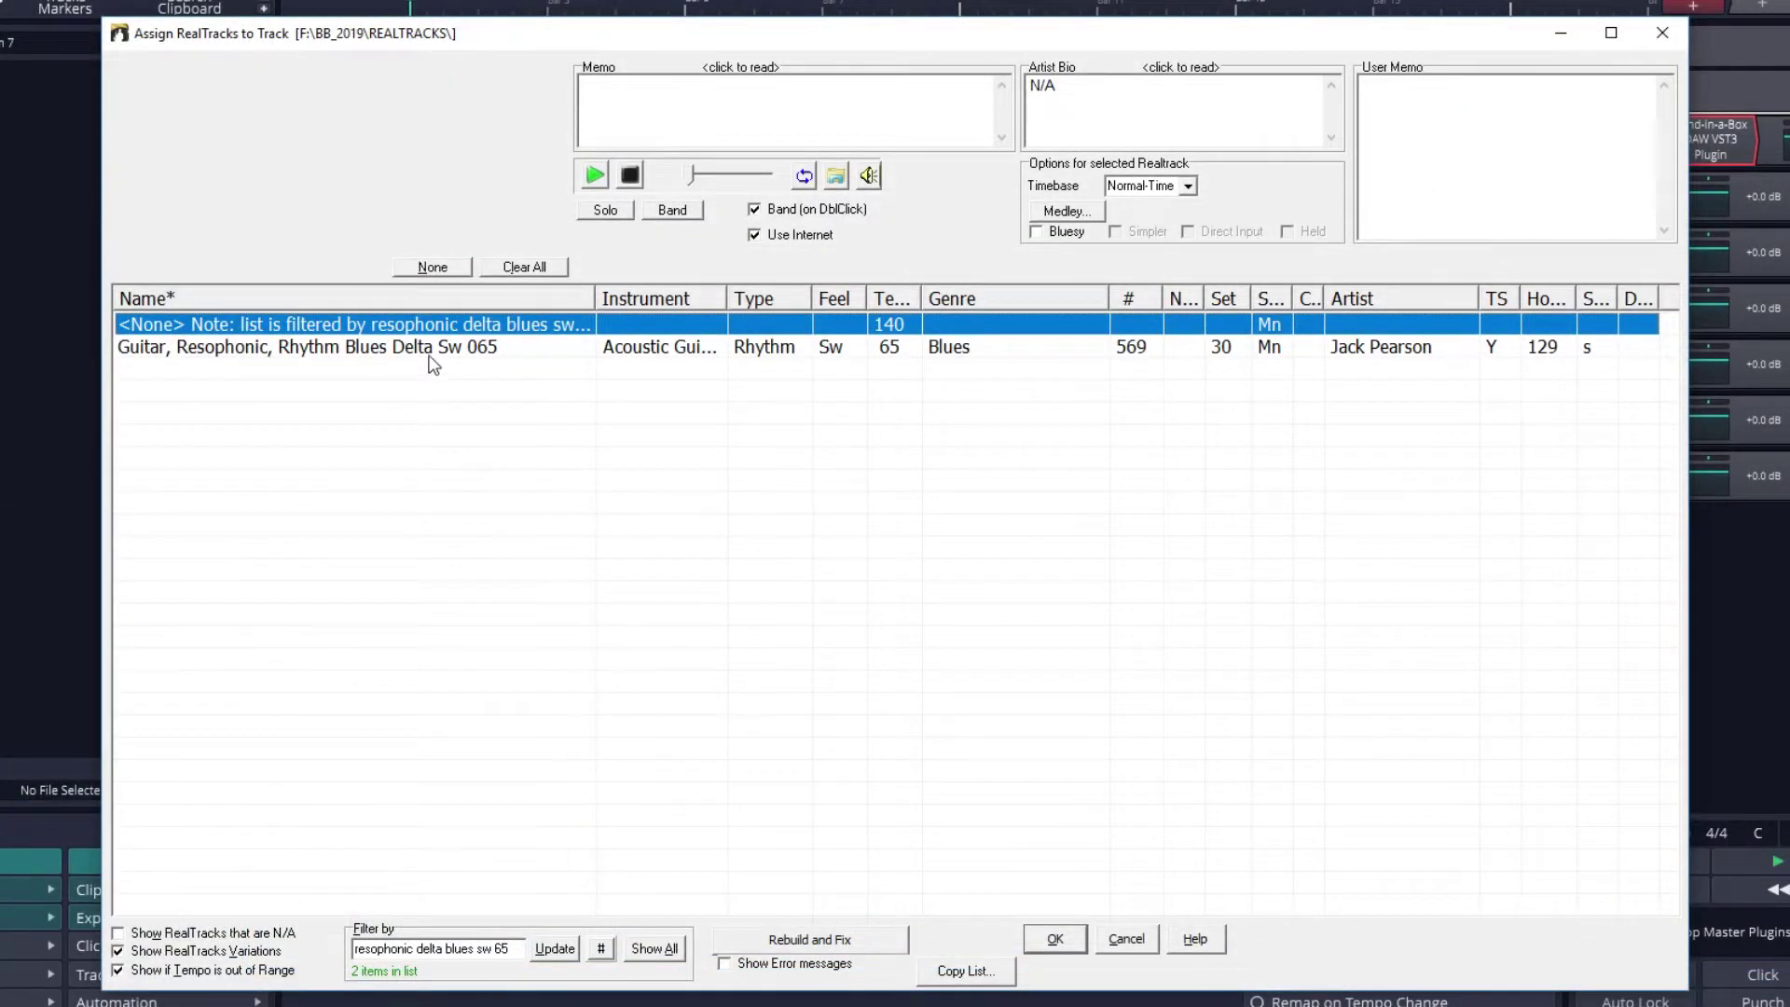
Audition the Guitar, Resophonic, Rhythm Blues Delta Sw 065 RealTrack and assign it to the song.
click(427, 350)
double_click(422, 350)
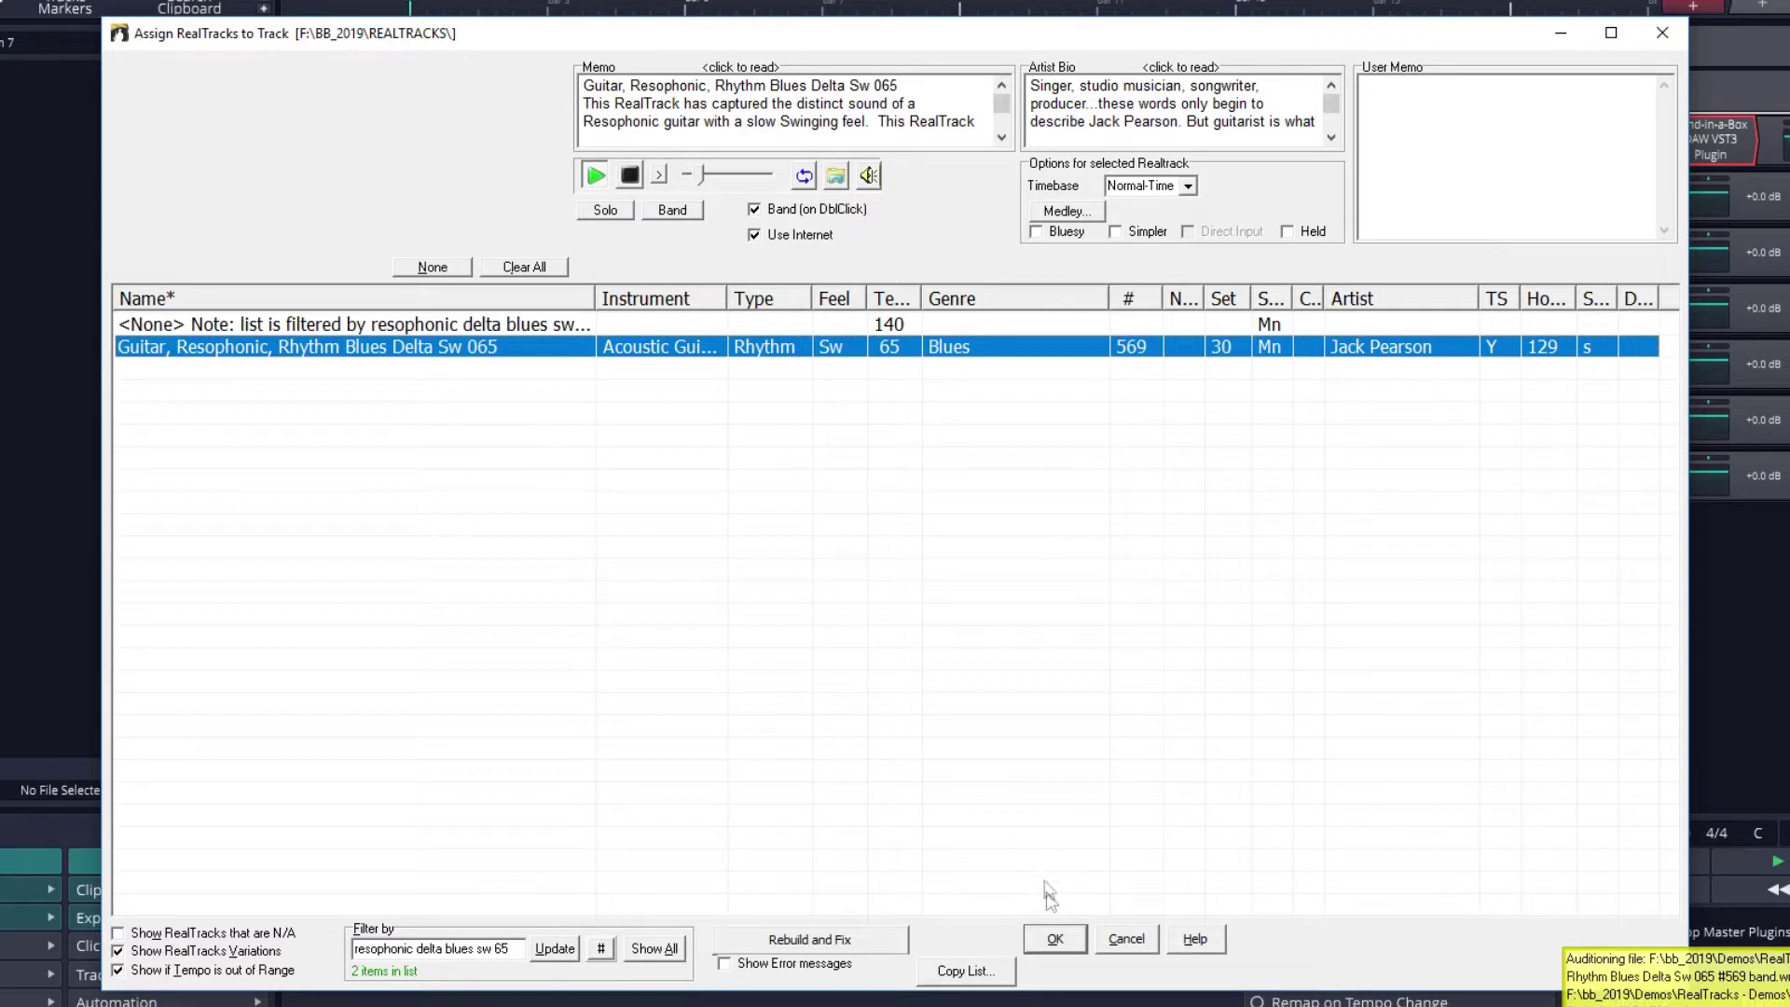
click(1054, 938)
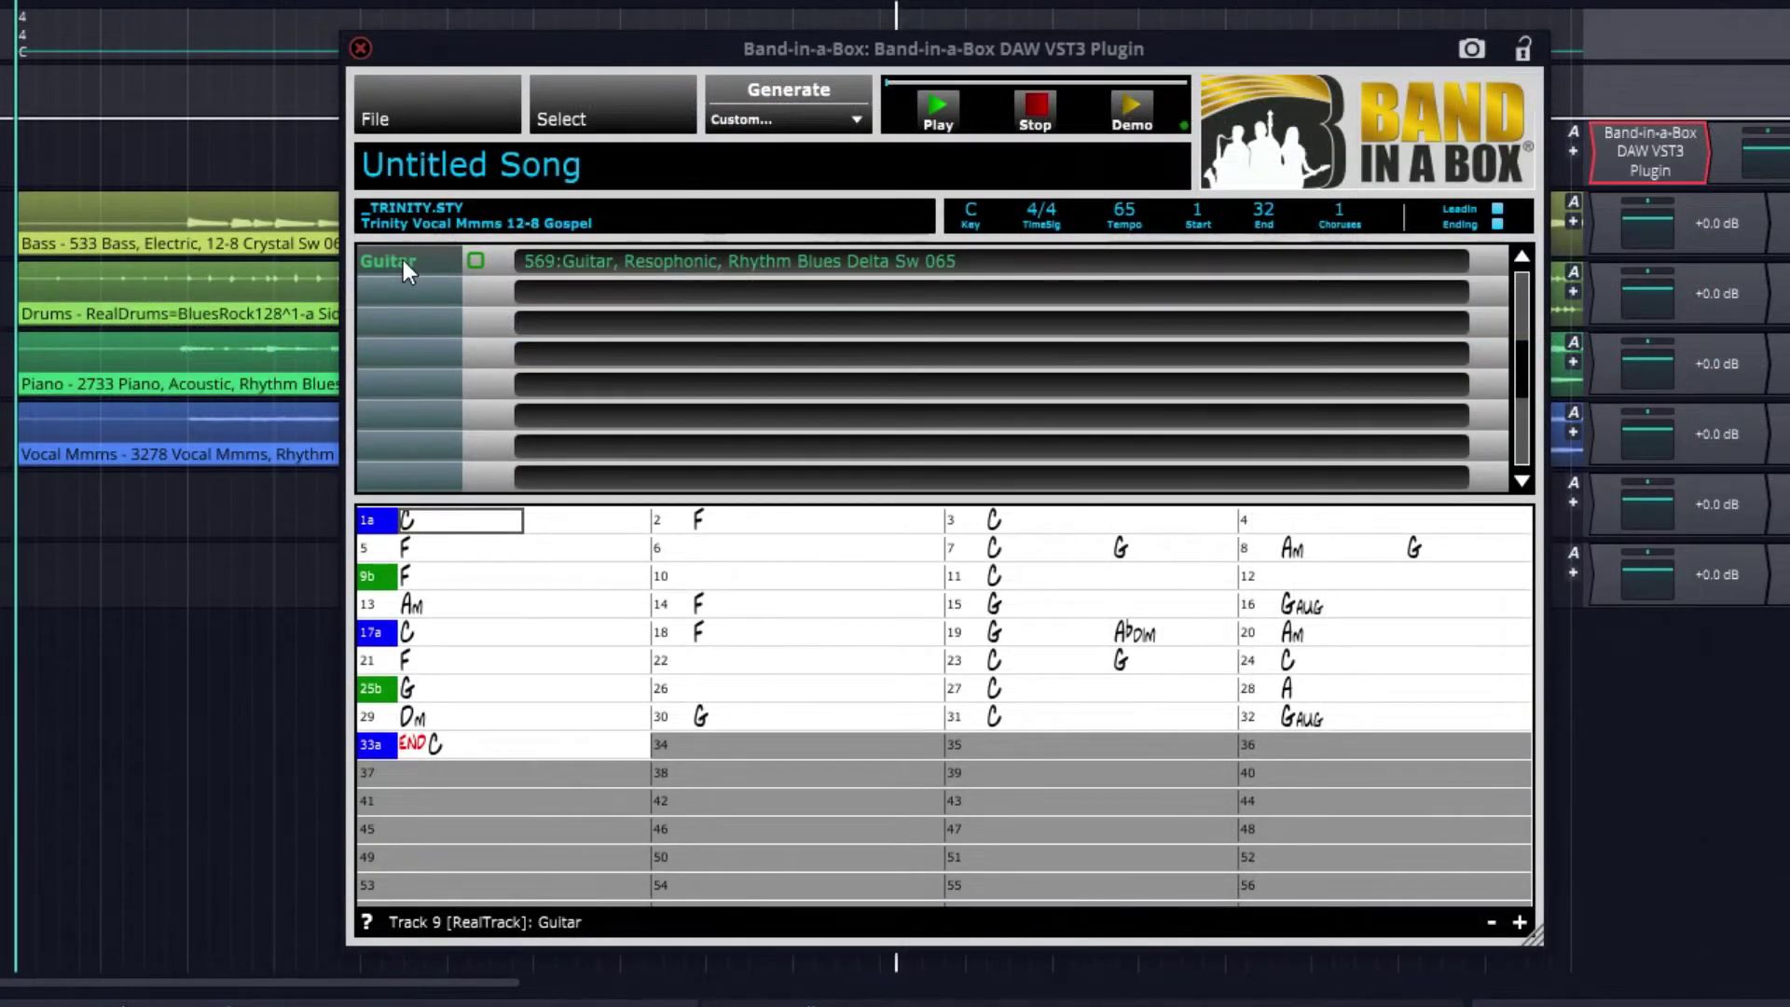
Generate only the resophonic guitar part and place its audio on Track 6 at bar 1.
right_click(403, 260)
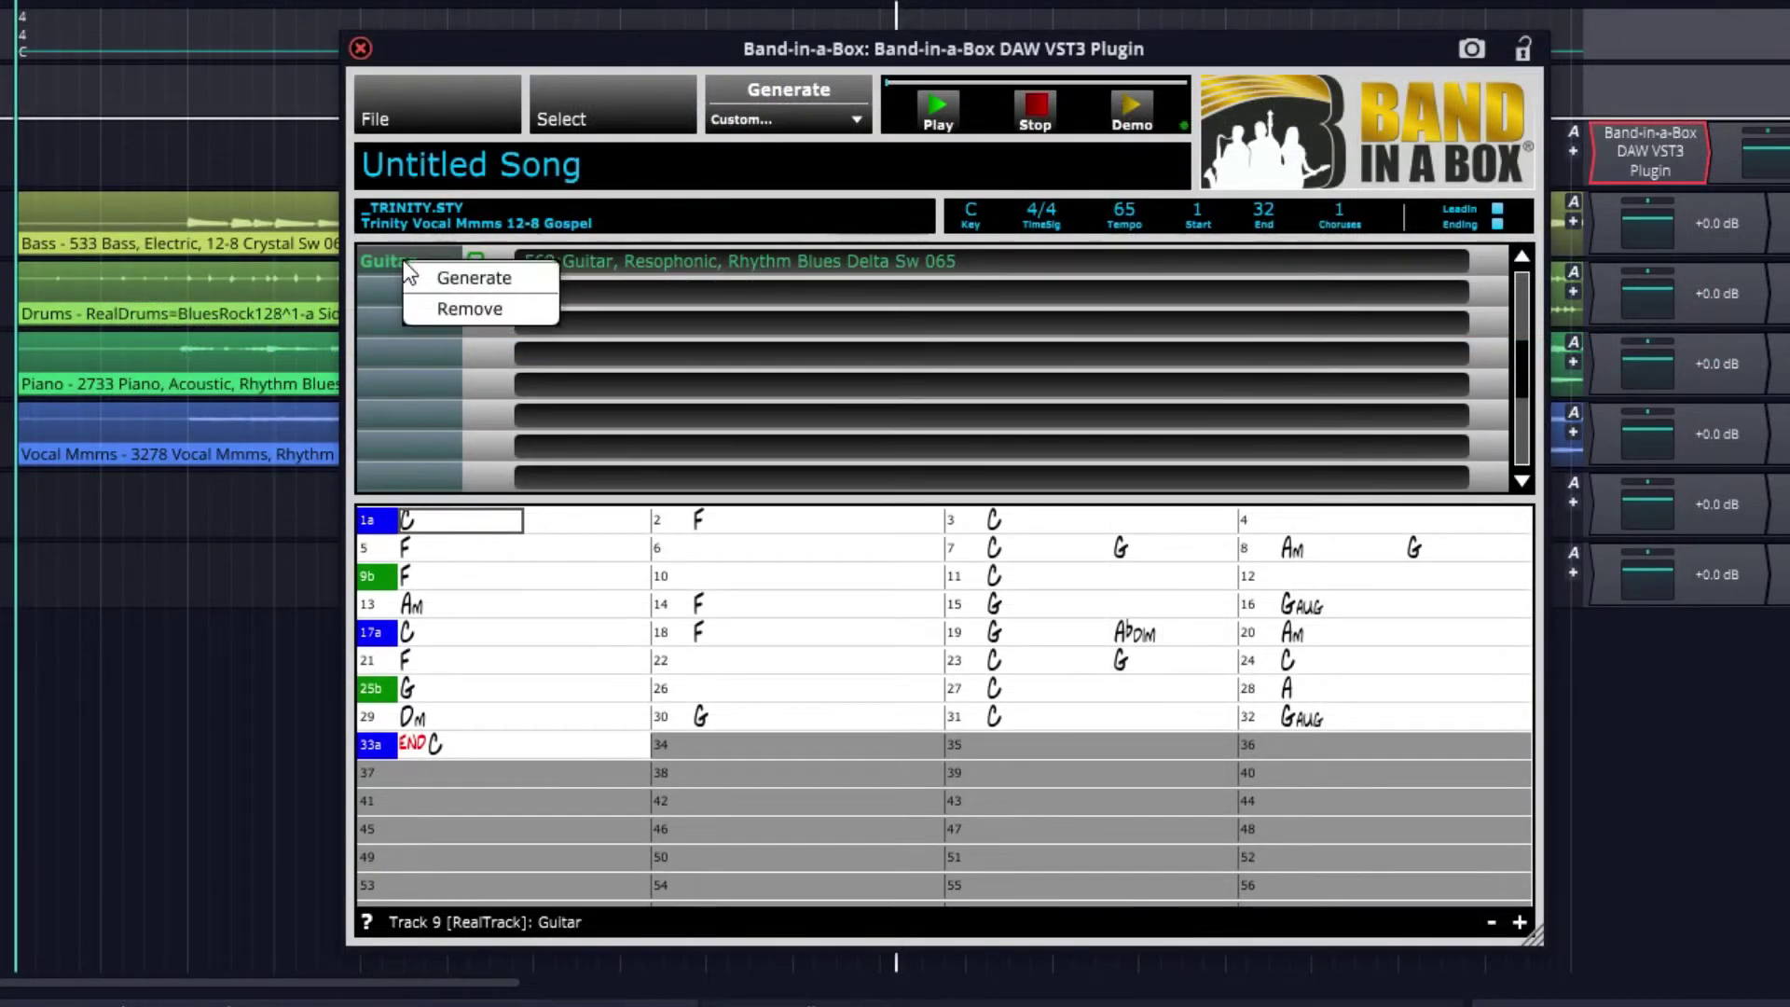
click(446, 283)
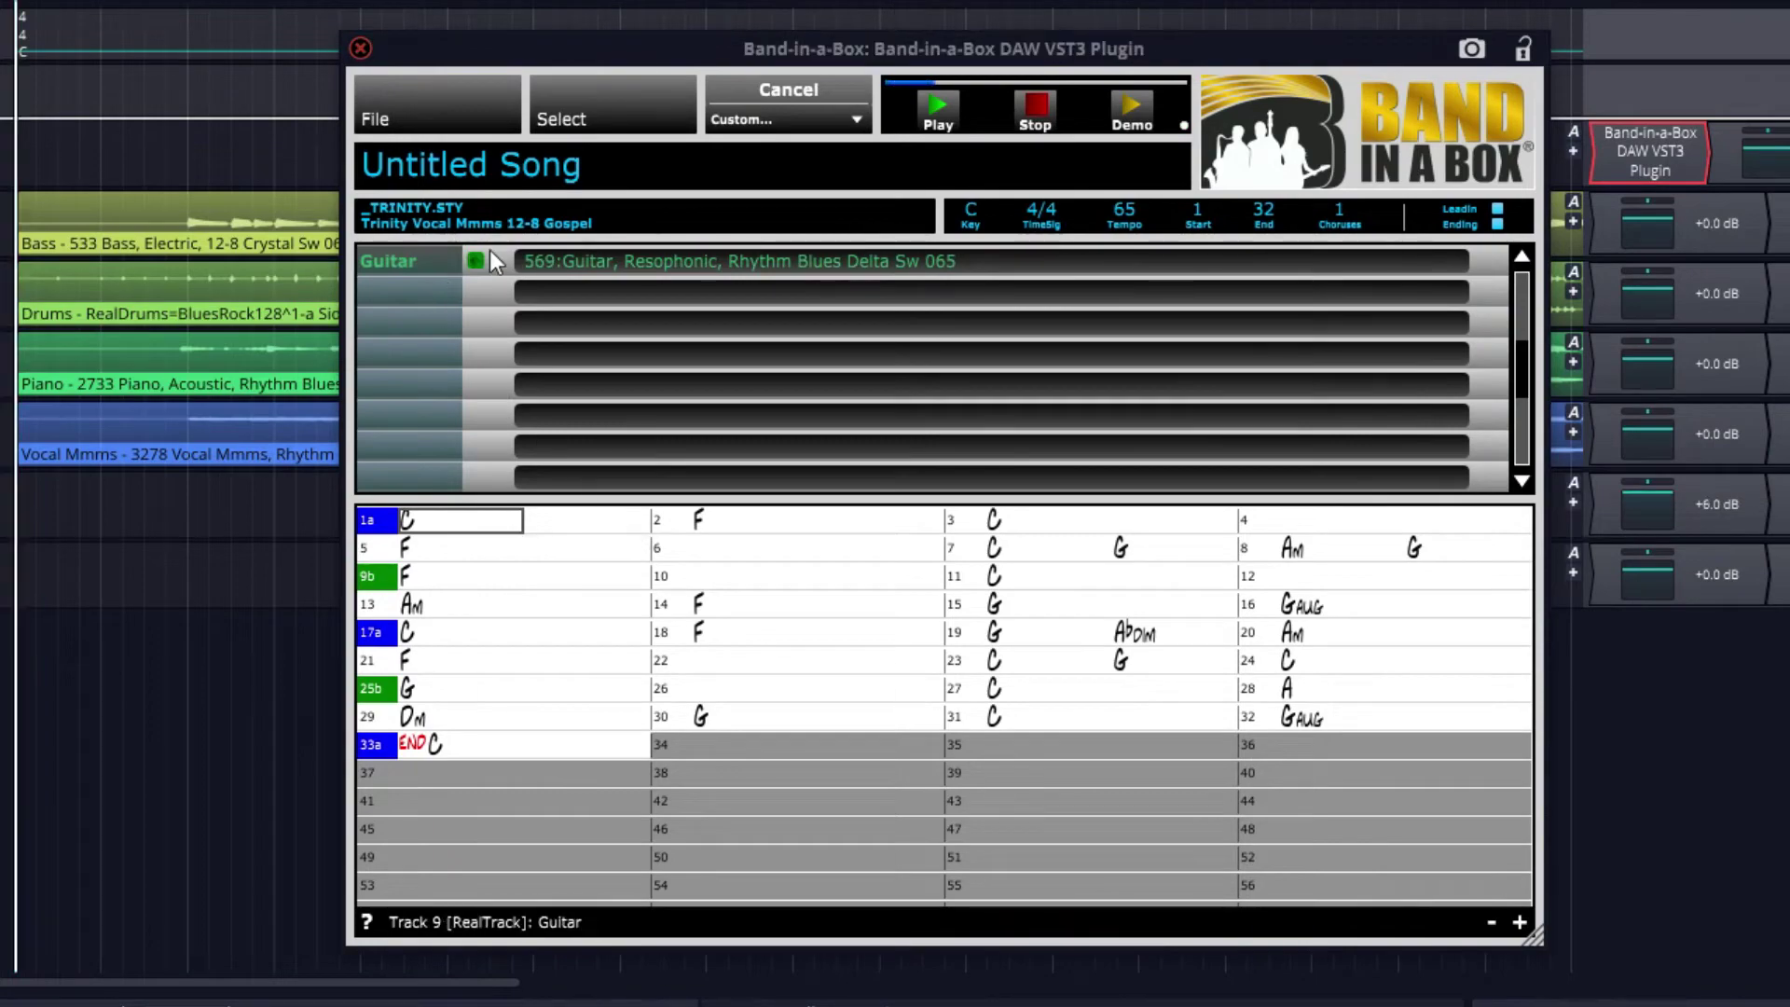
drag(476, 260, 20, 520)
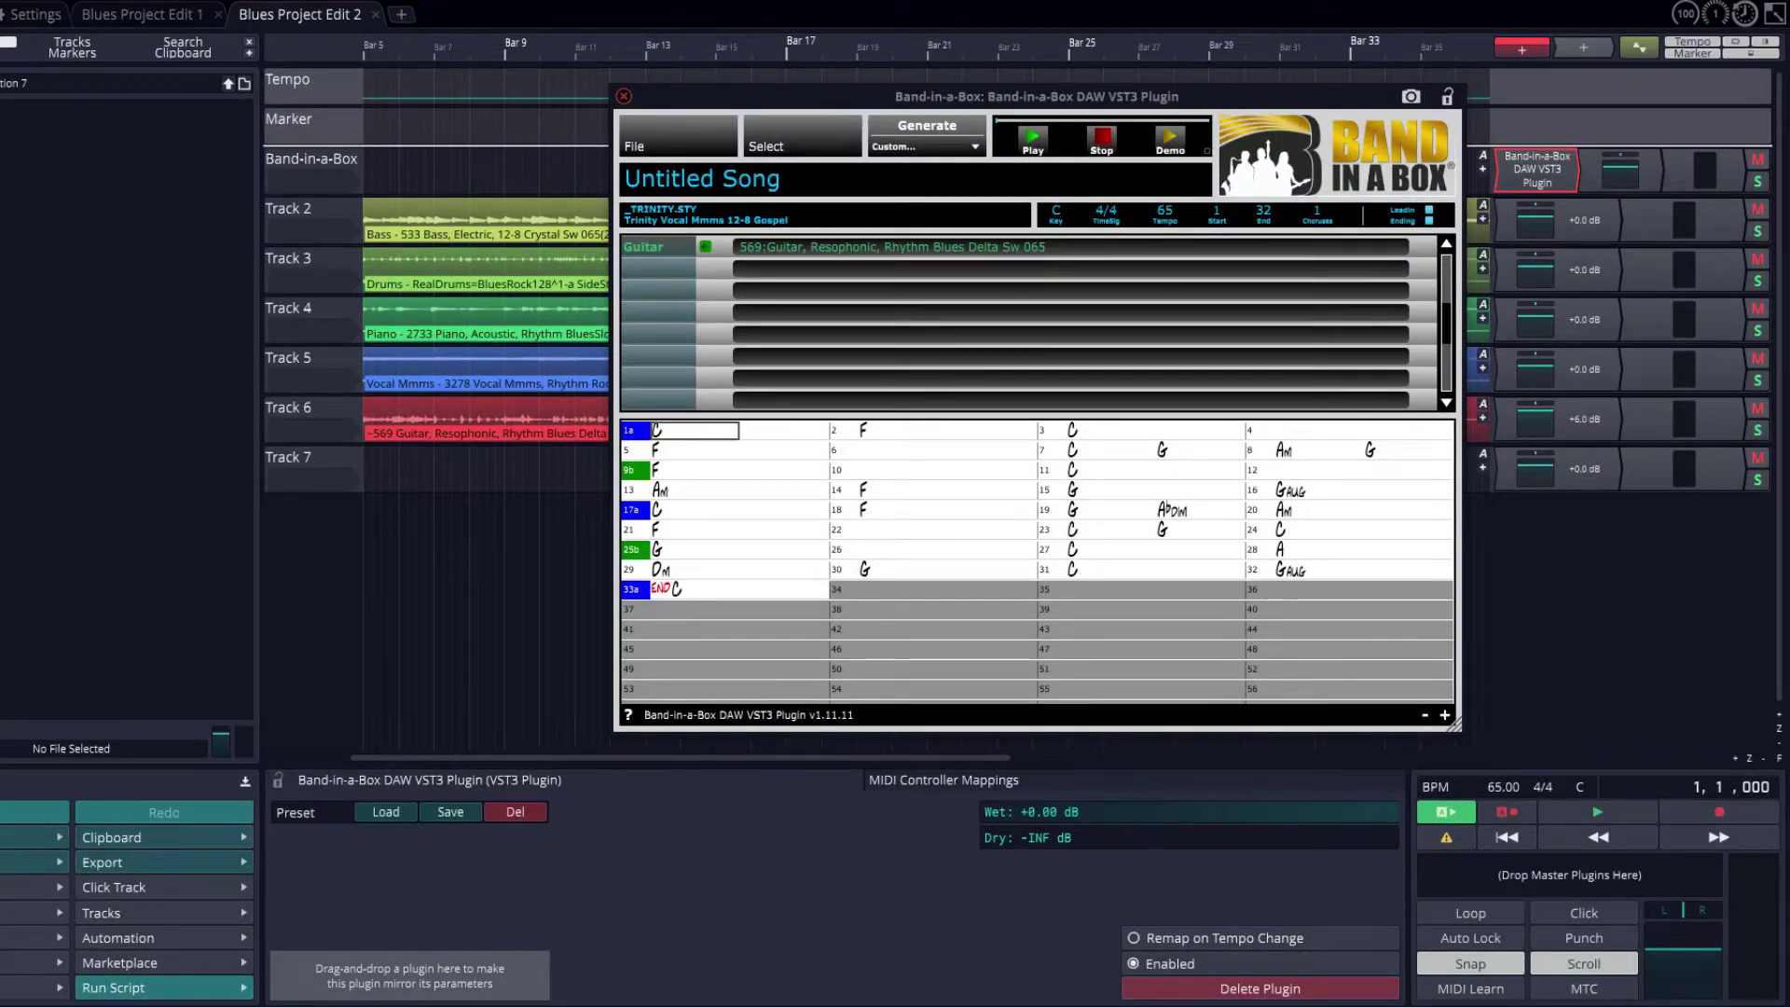
Filter the RealTracks by "blues simple brent sw 65" and assign the Guitar, Electric, Soloist BluesSlow12-8BrentSimple Sw 065 RealTrack for multi-riff generation.
click(805, 121)
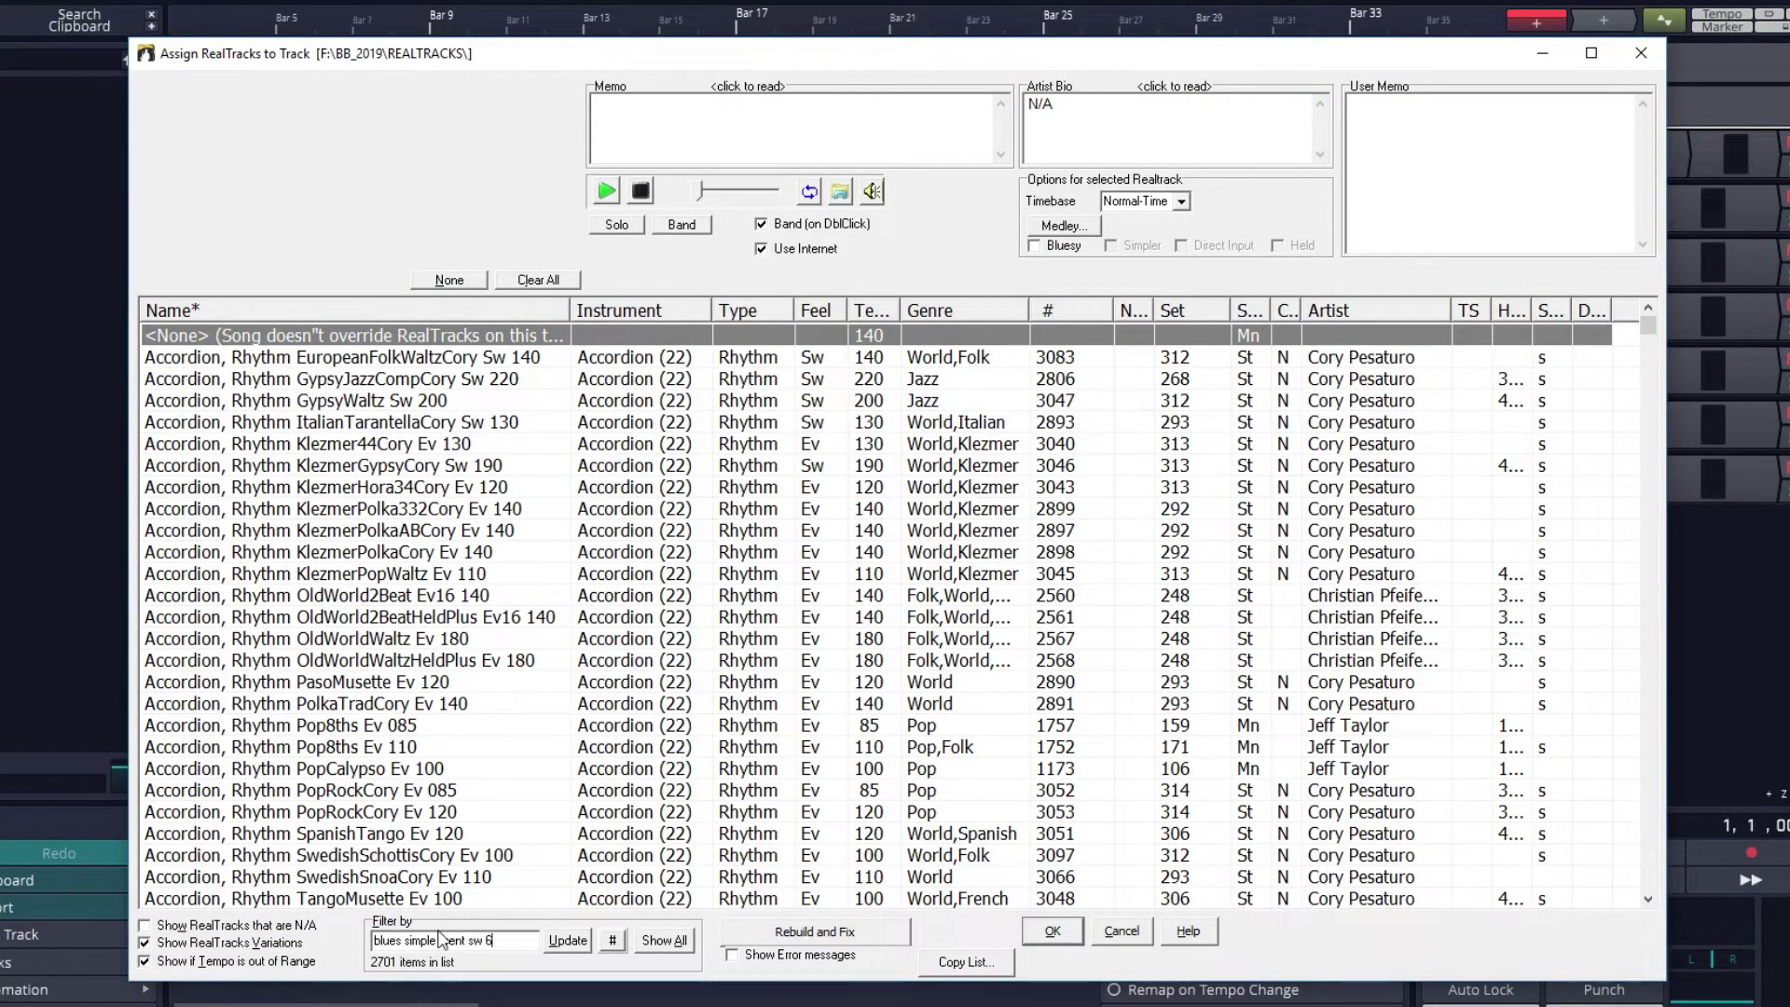
text(5)
click(511, 359)
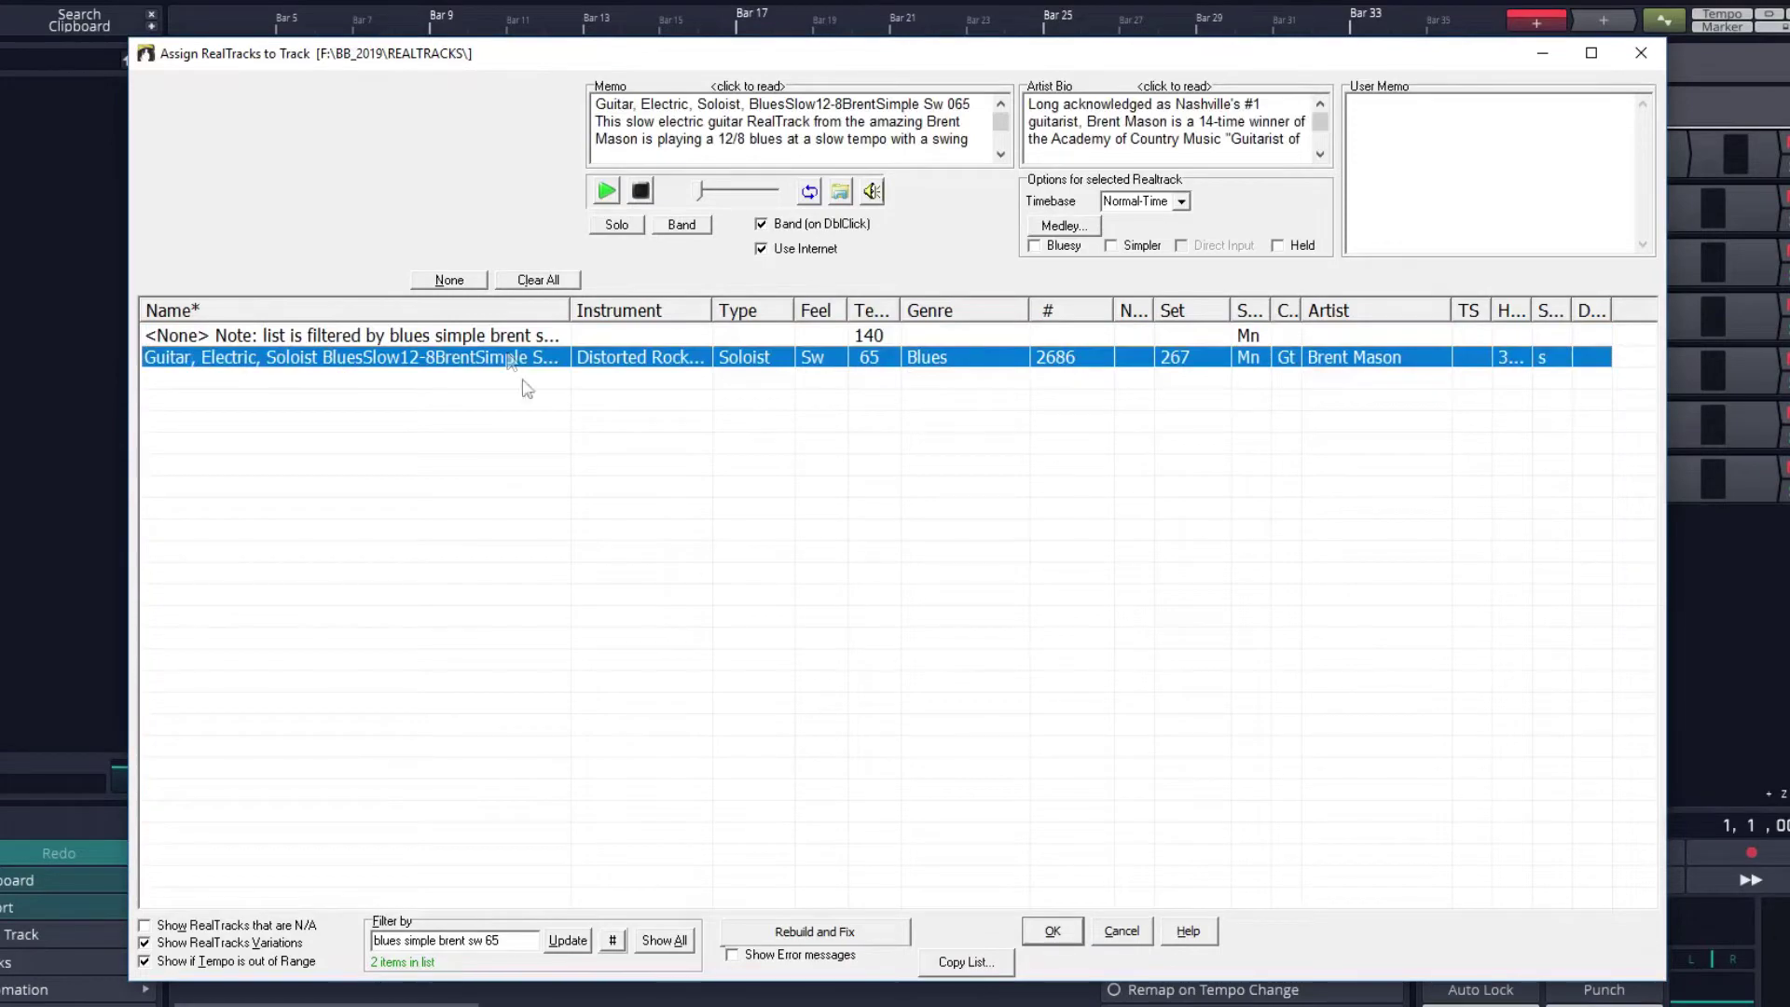
click(1051, 932)
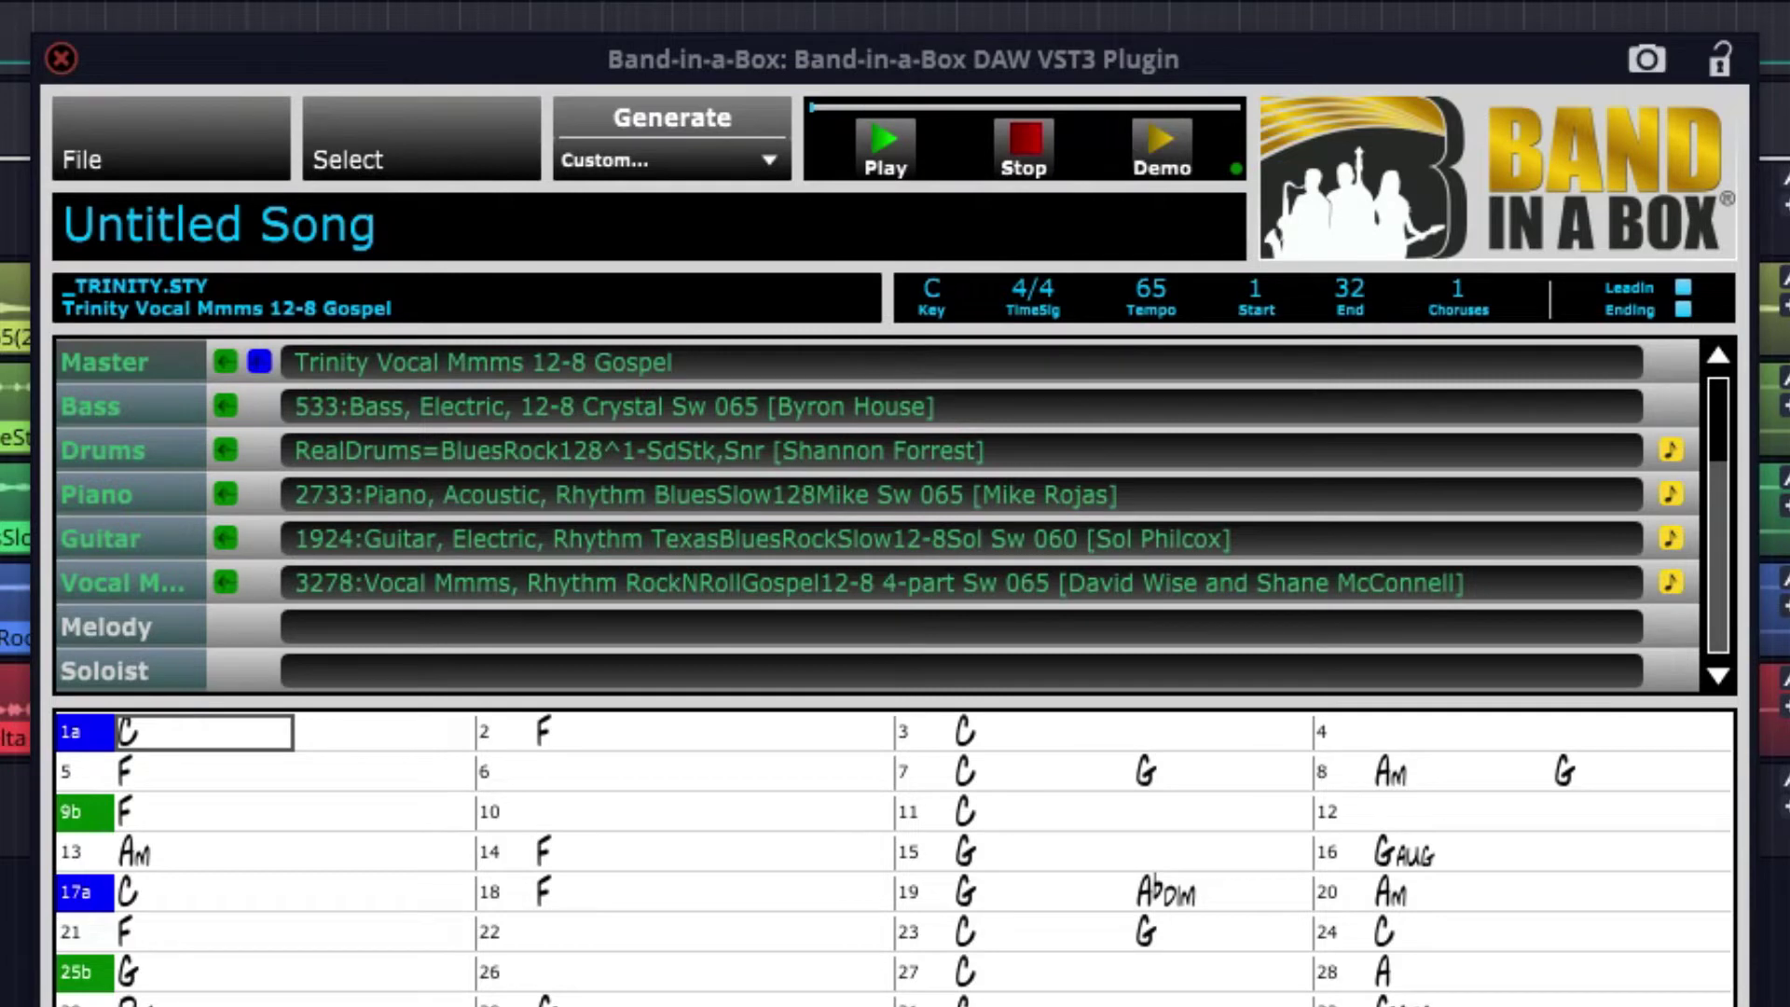
Generate multi-riffs of the electric guitar soloist for bars 1 to 8 and place all seven riffs on project tracks from Track 7 down.
scroll(895, 516, down, 3)
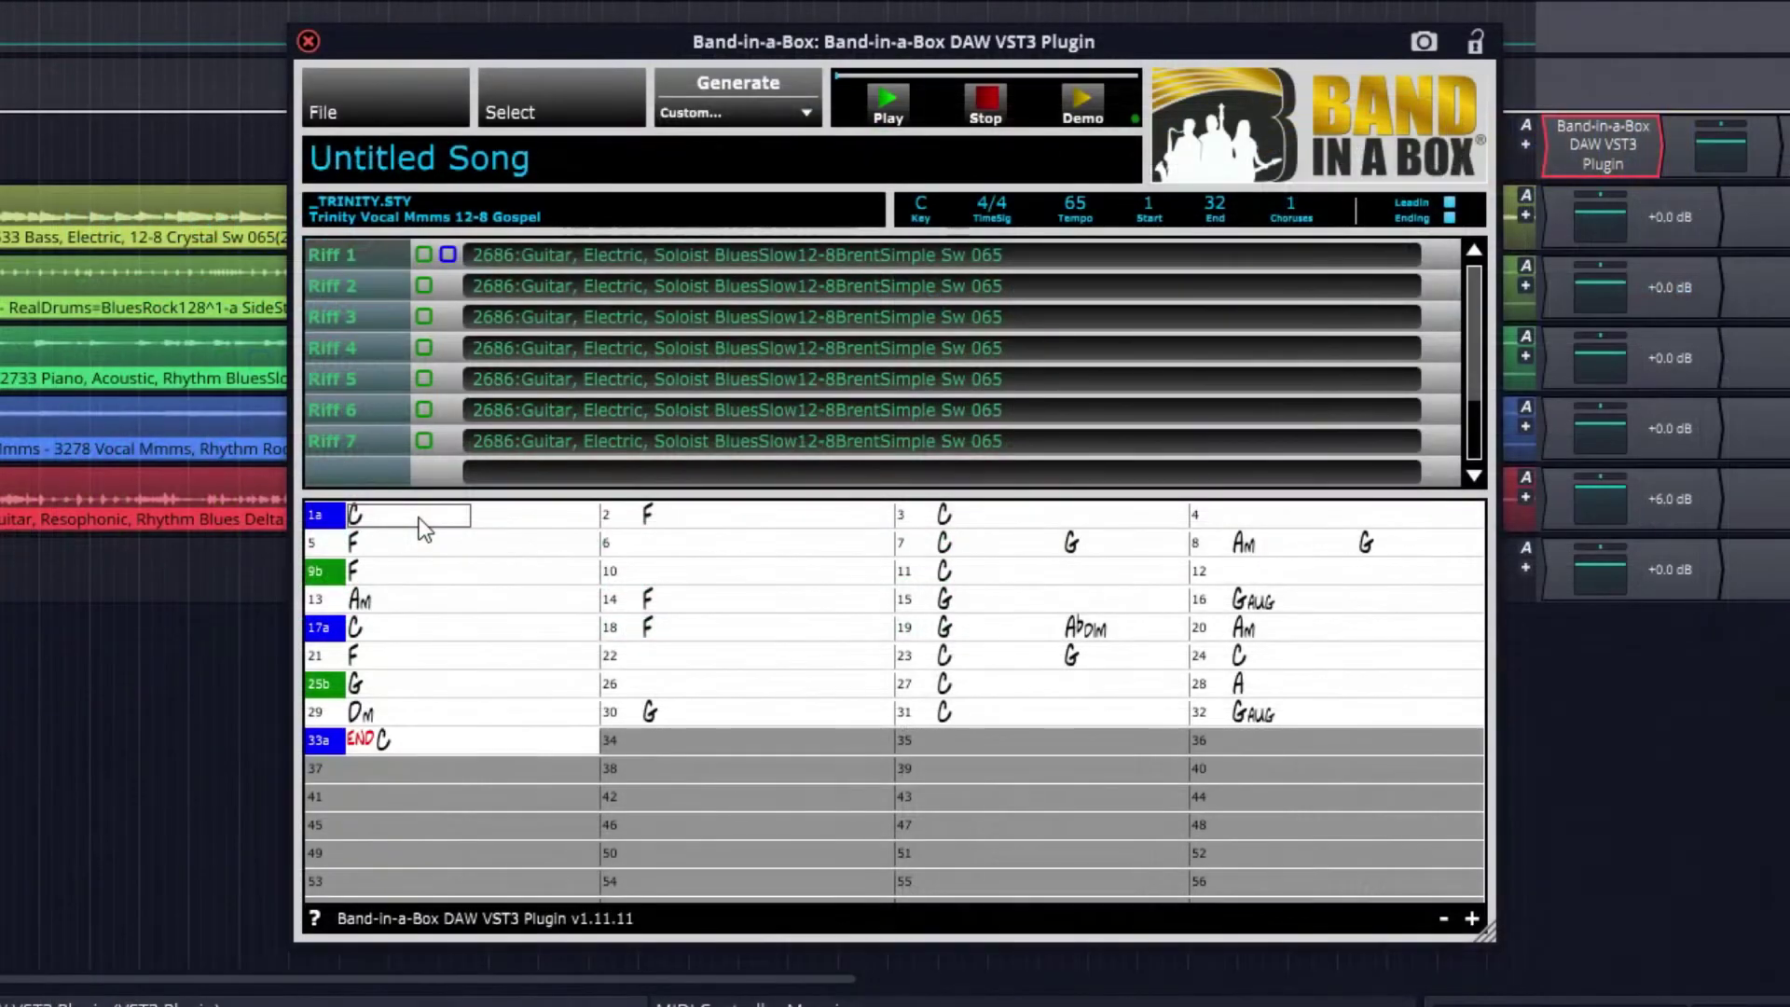
drag(217, 735, 1601, 785)
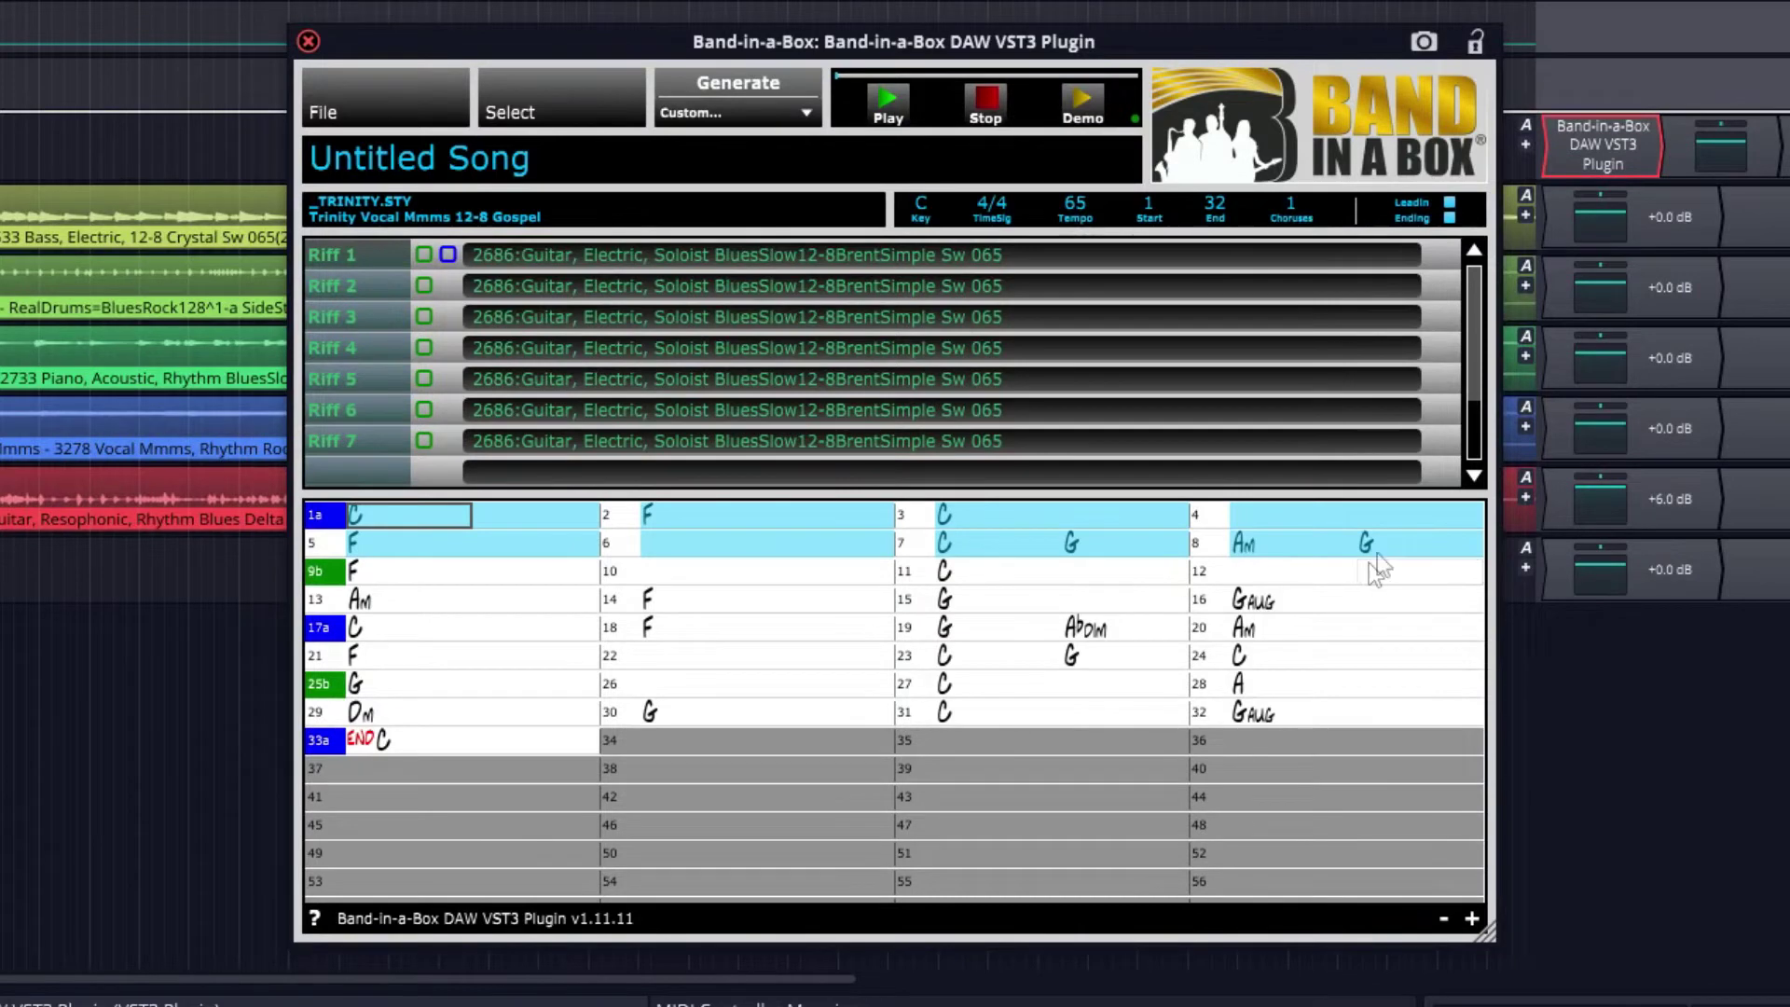
click(714, 114)
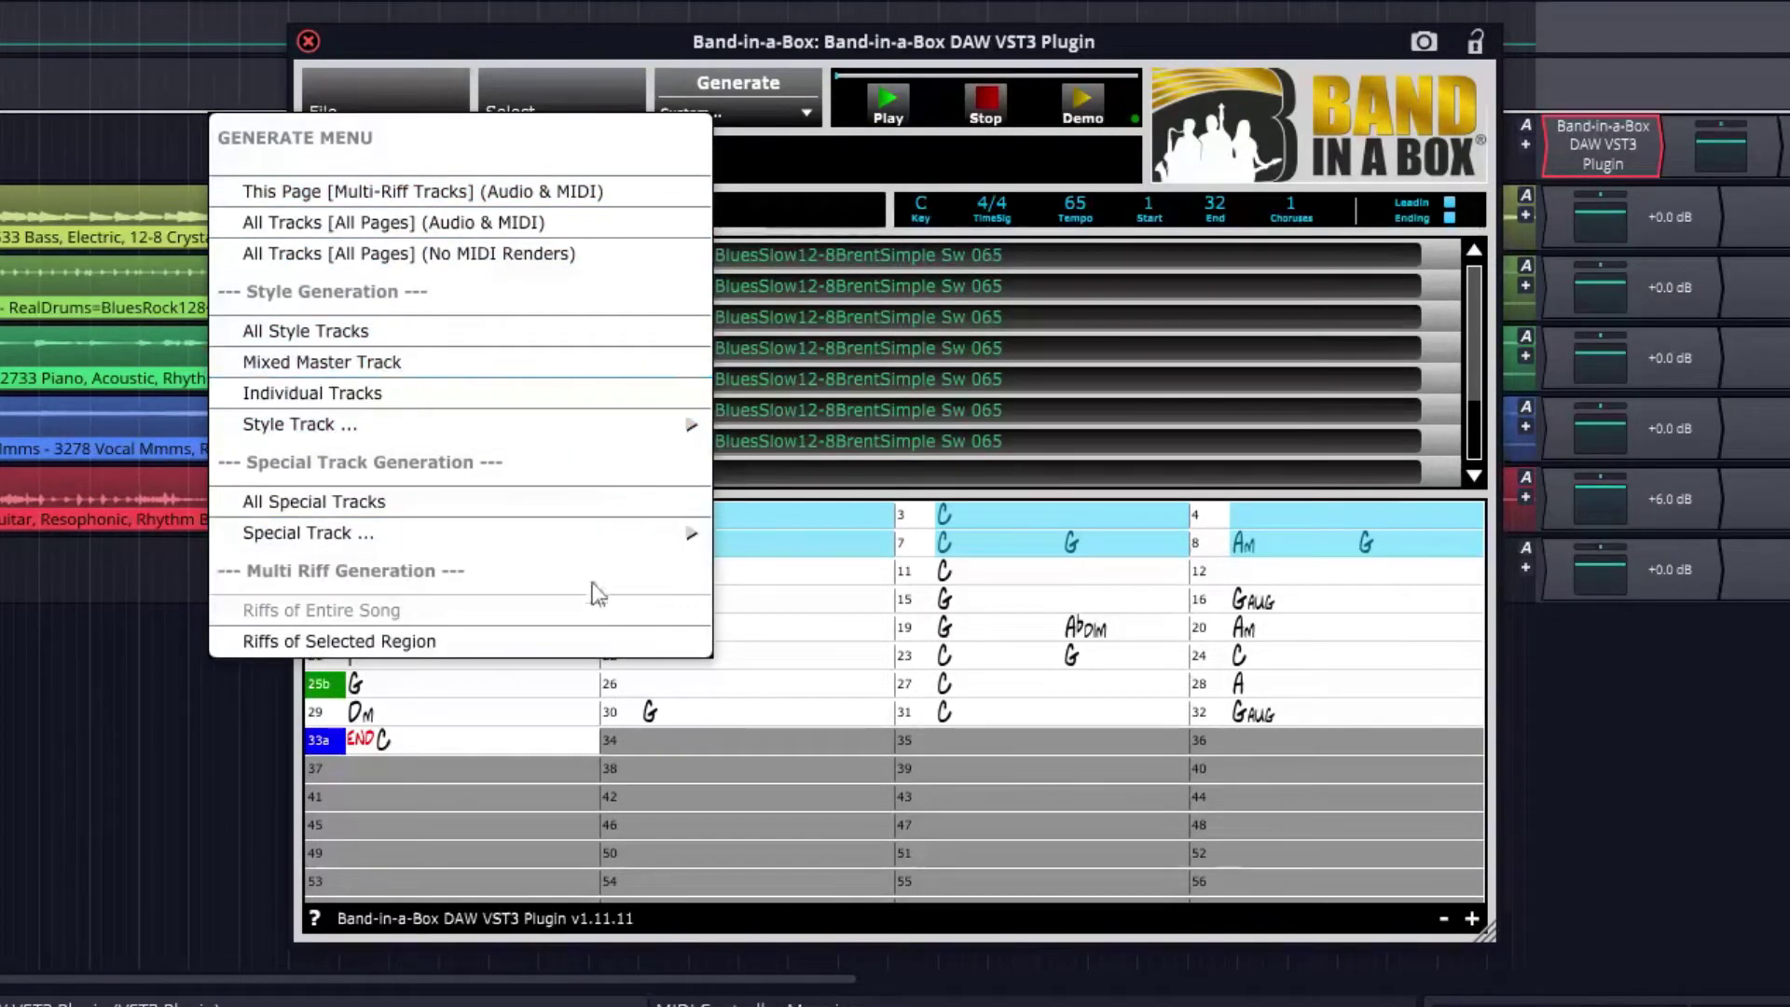
click(593, 640)
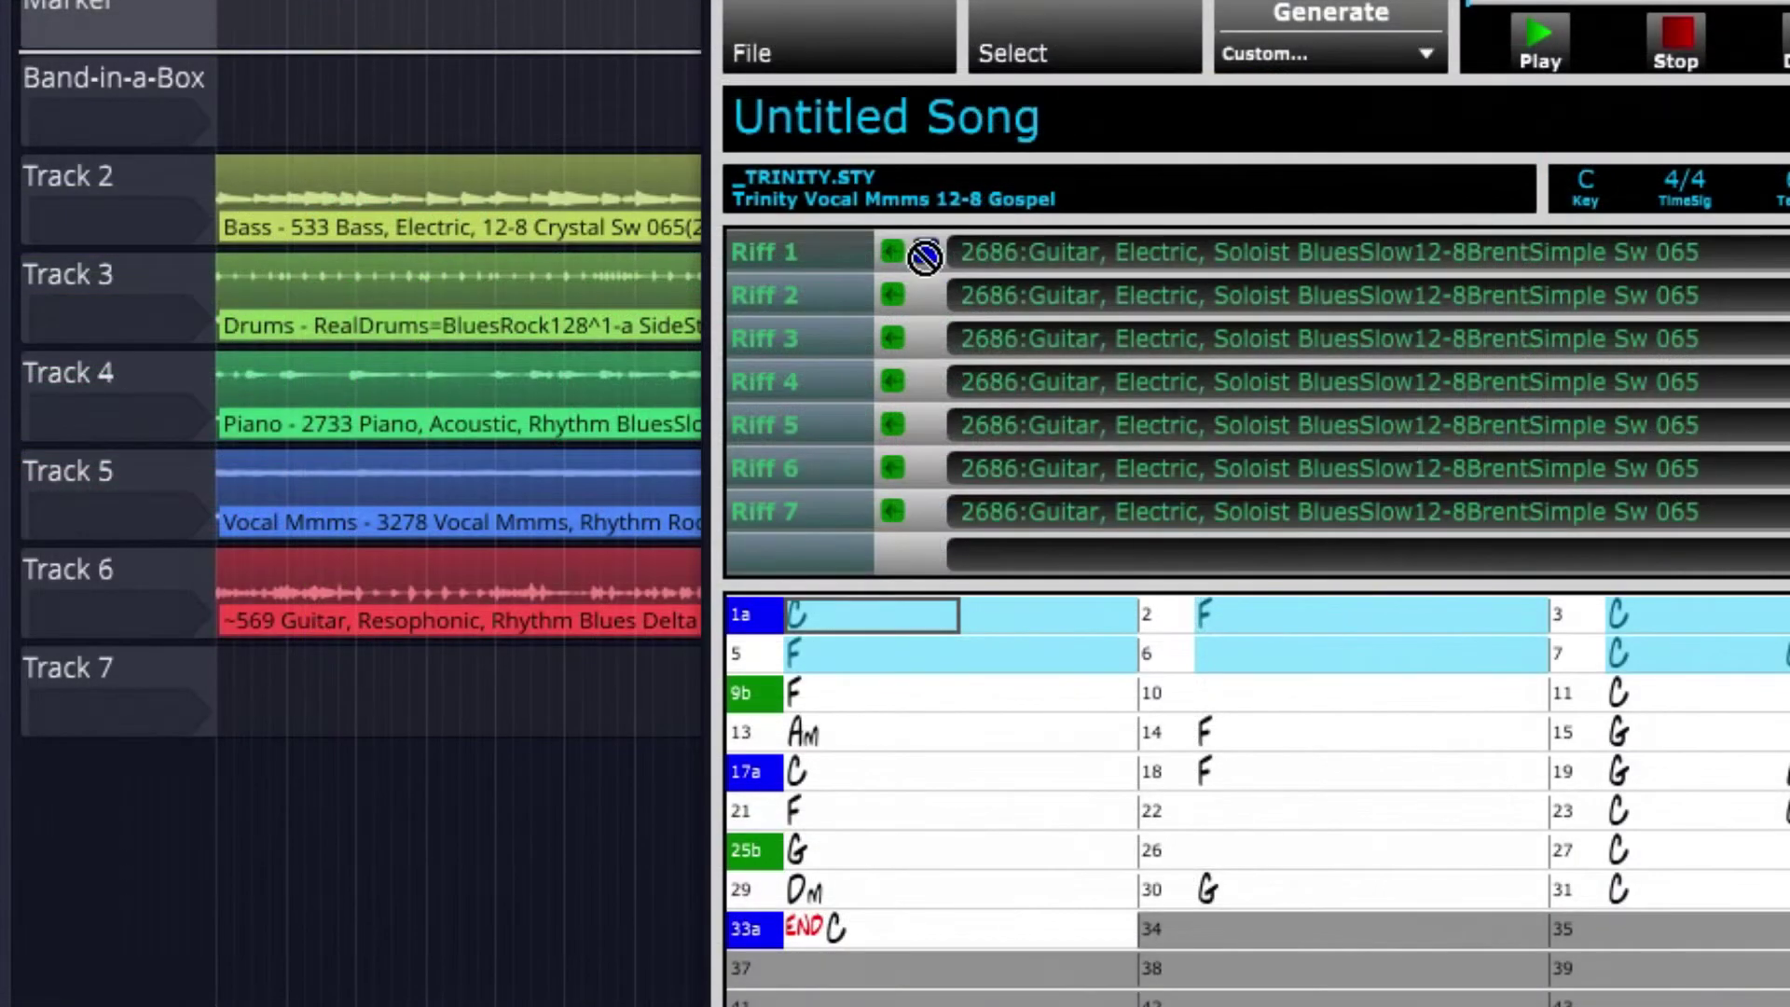
drag(923, 254, 391, 625)
drag(254, 669, 254, 671)
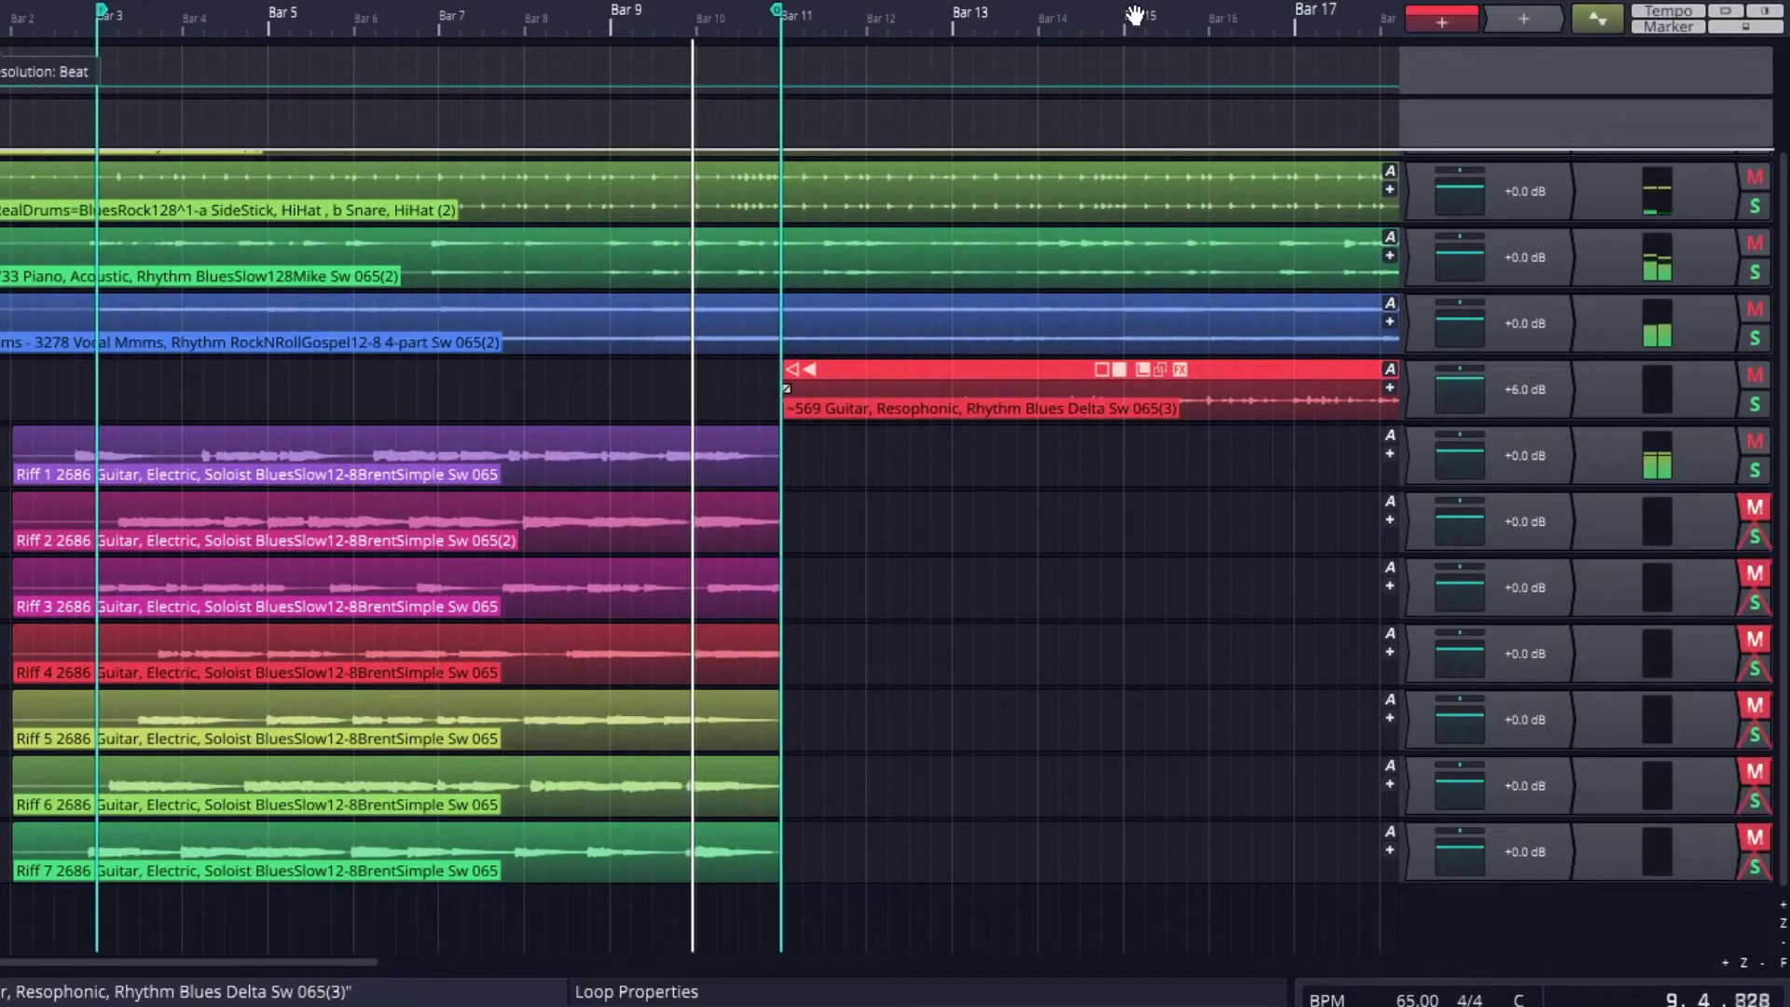
Compare the guitar riffs during playback by muting Riff 1 for Riff 2, then muting Riff 2 and unmuting Riff 3.
click(1759, 445)
click(1759, 510)
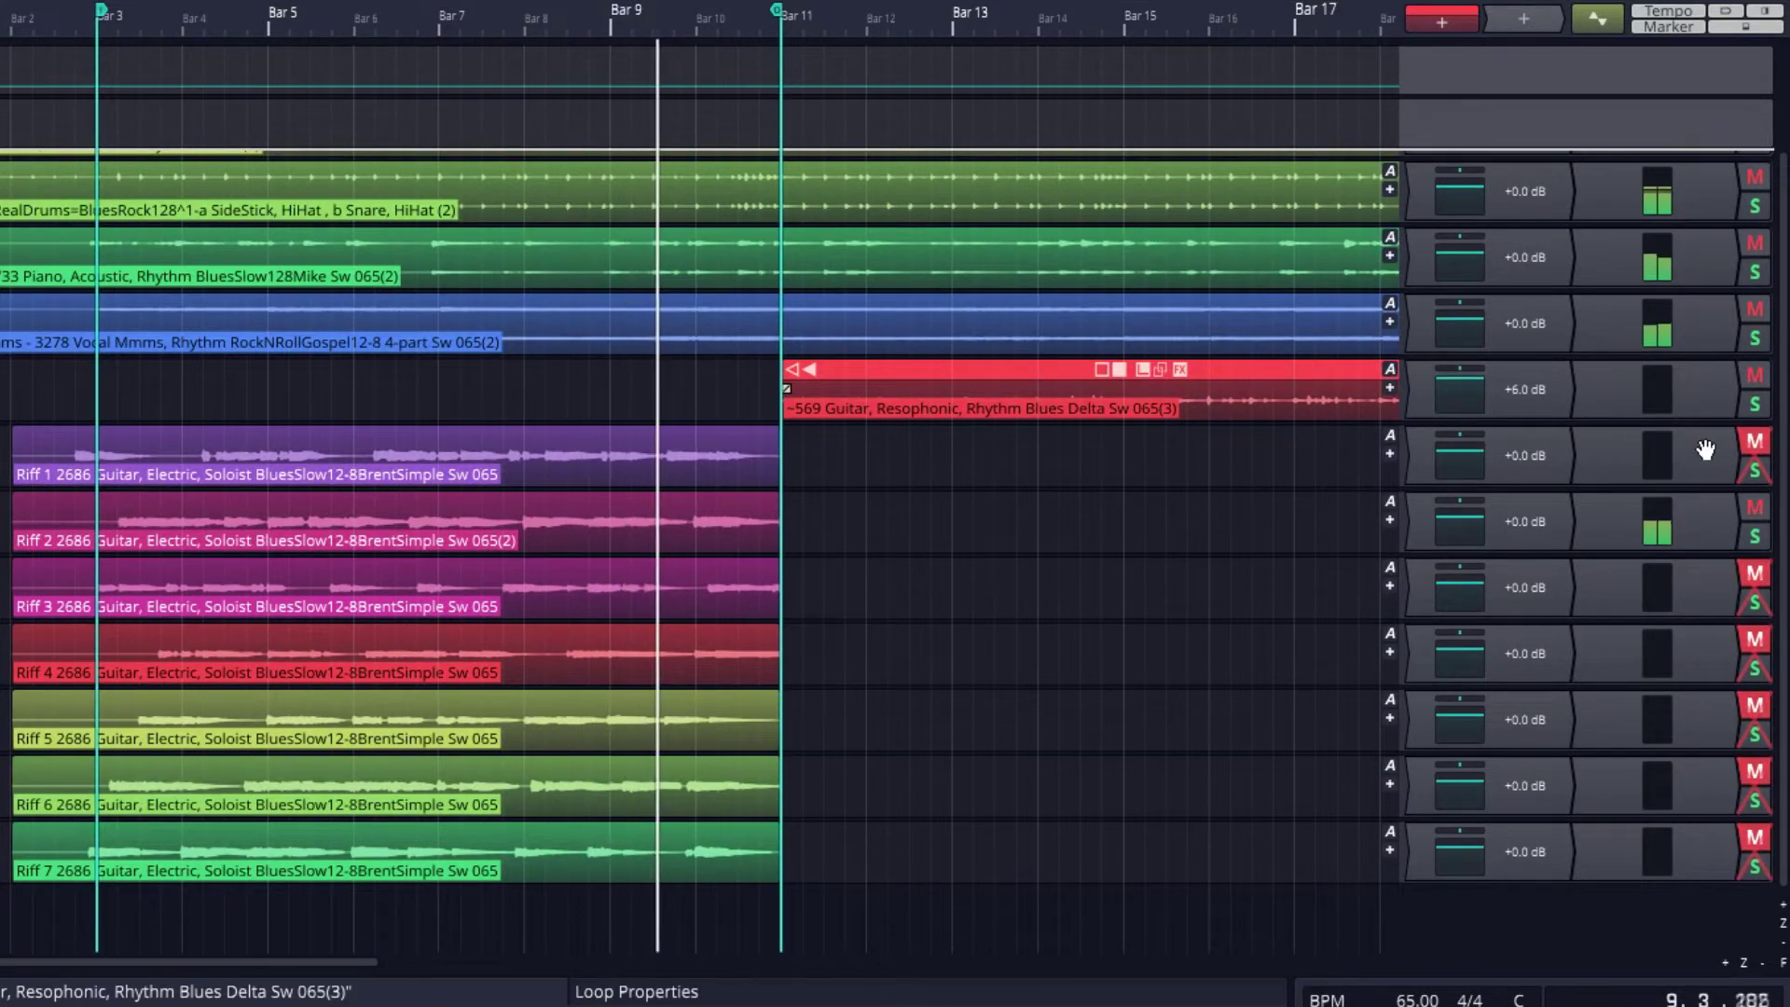
click(1759, 516)
click(1750, 583)
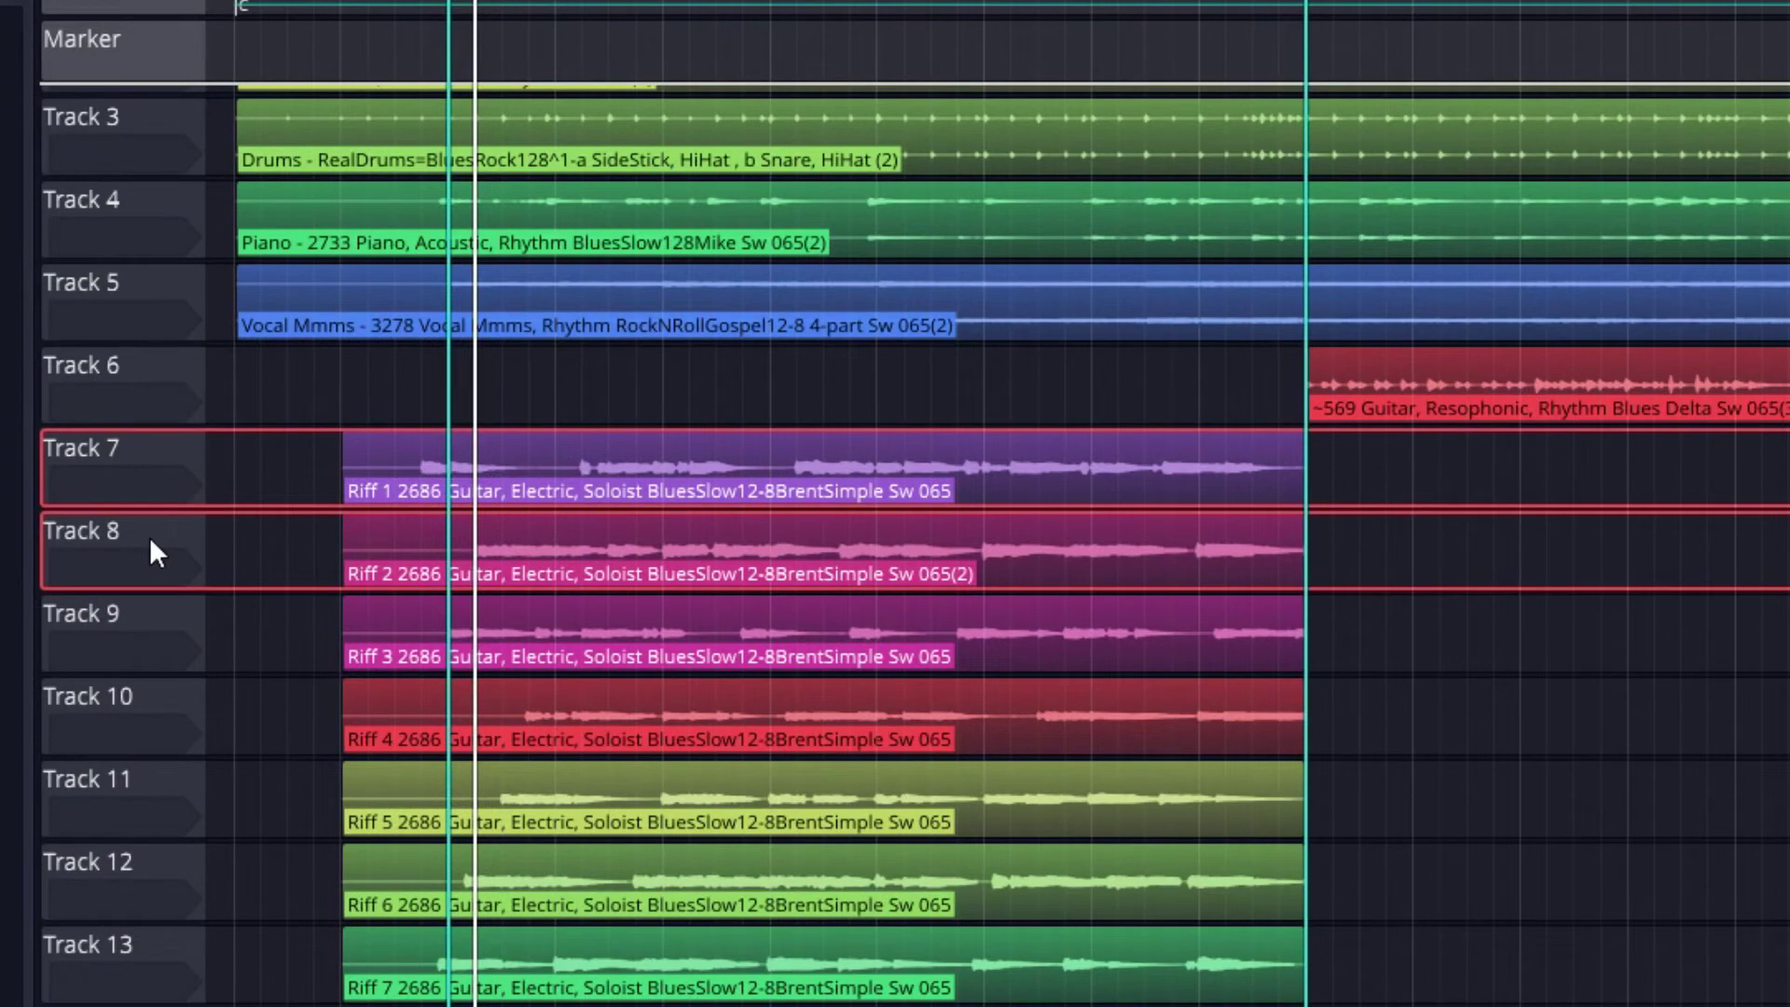
Delete the tracks holding Riffs 1, 2, 4, 5, 6 and 7, keeping Riff 3, and stop the playback.
key(Delete)
click(148, 539)
shift+click(172, 770)
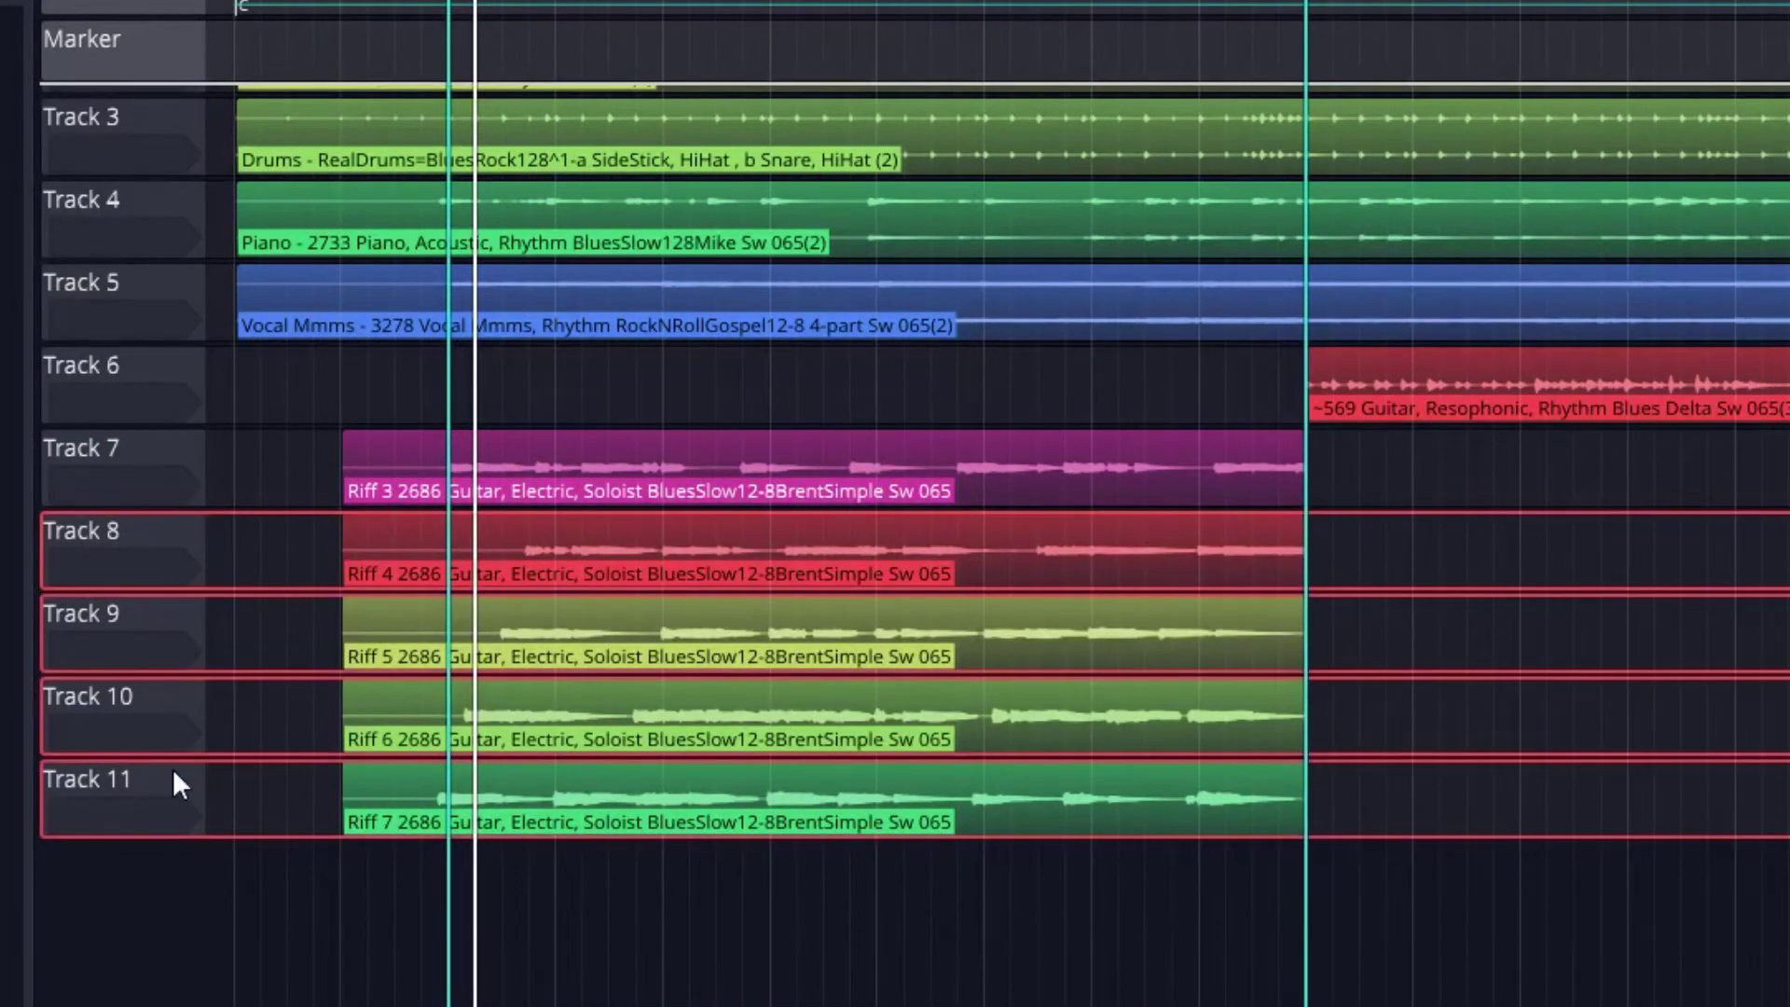
key(Delete)
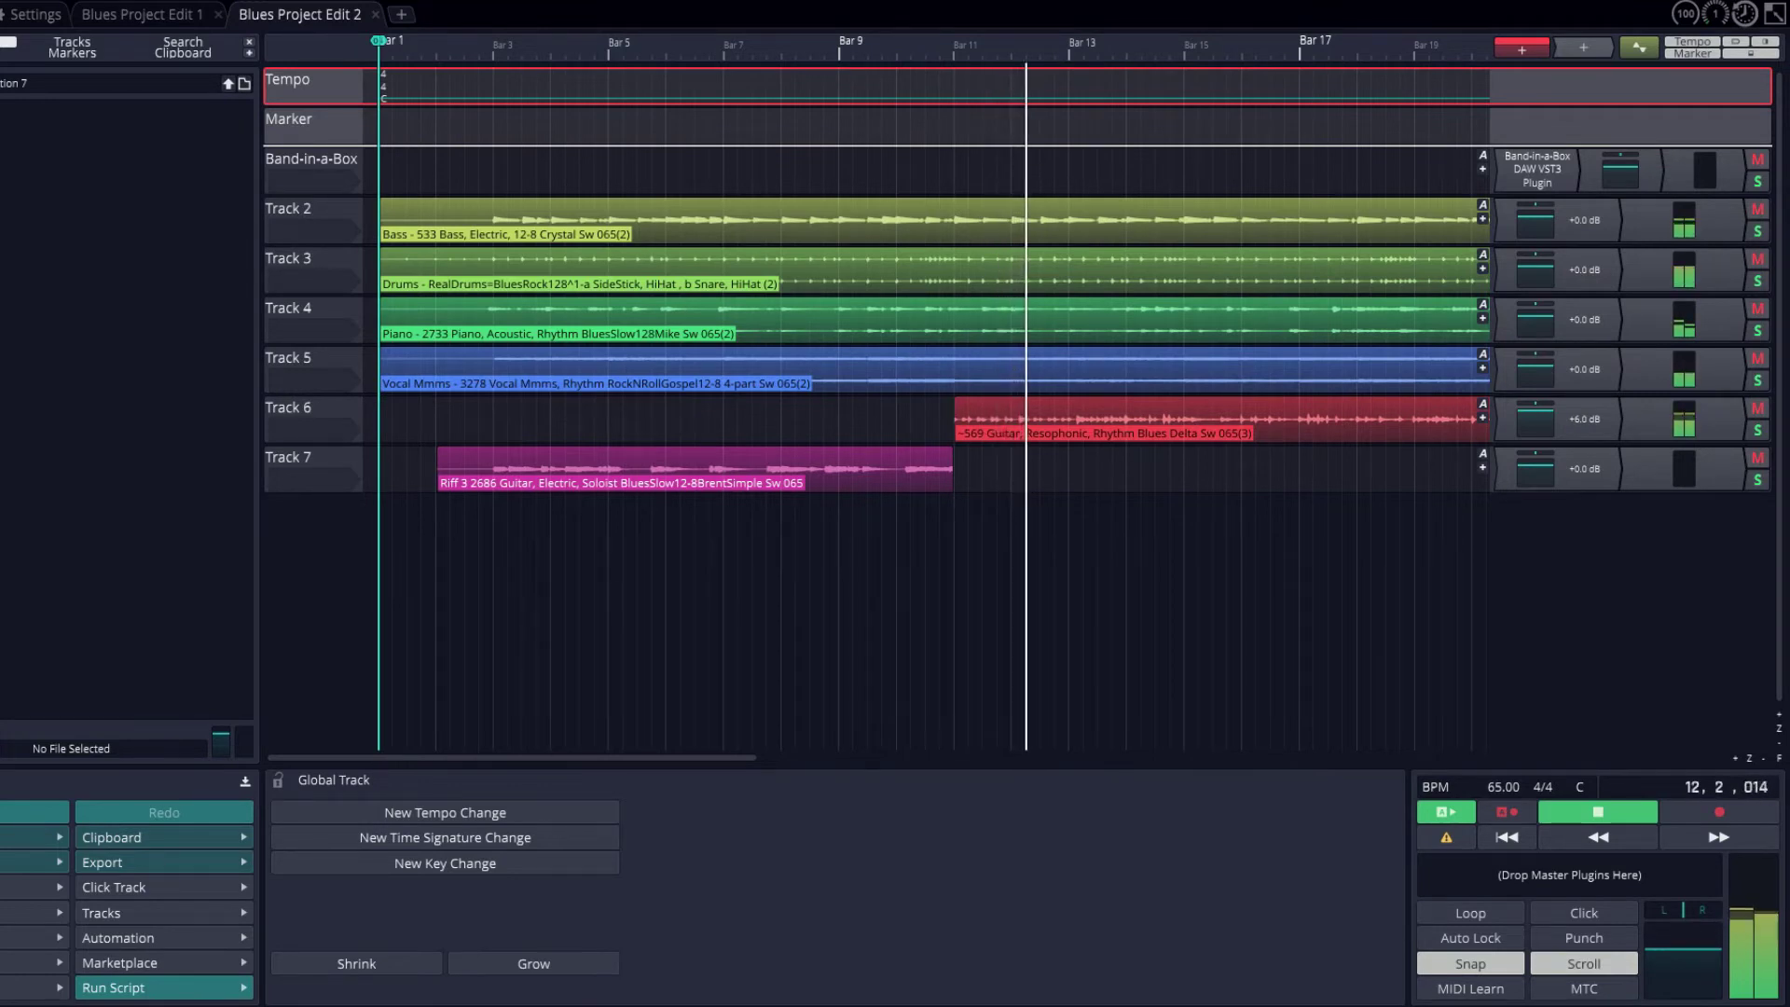
key(space)
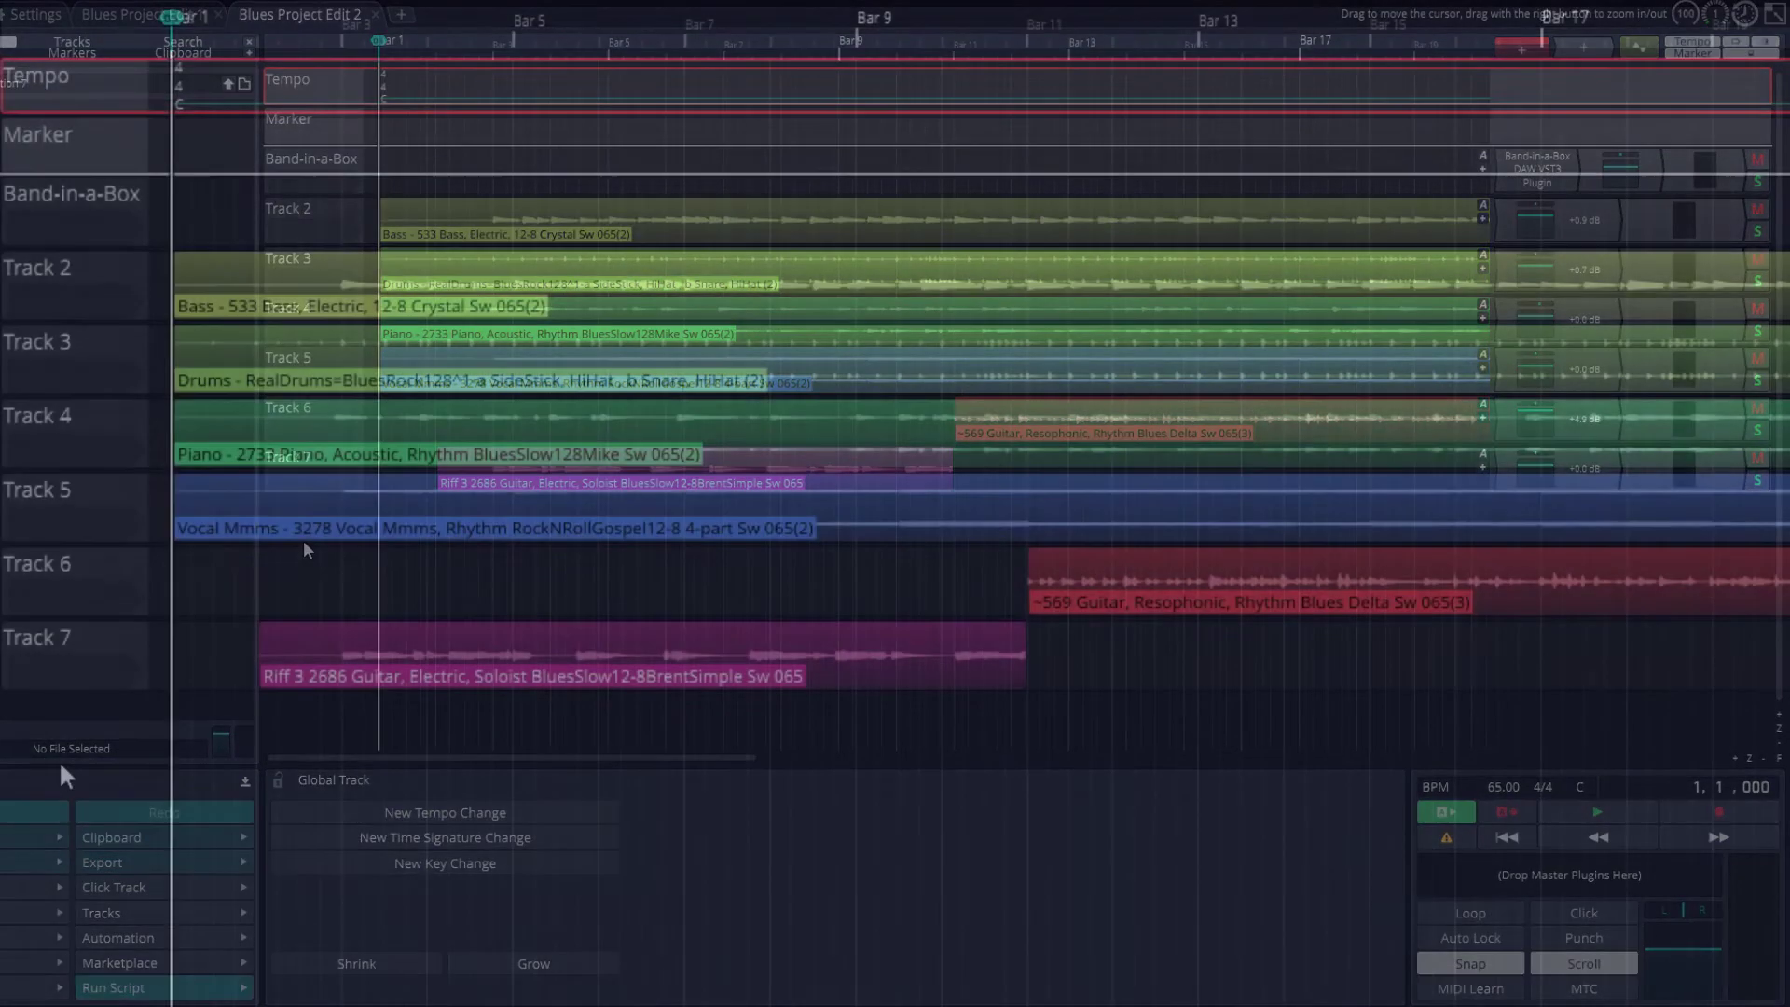
Create a new track, move it directly below the Band-in-a-Box track, and rename it REVERB.
right_click(303, 537)
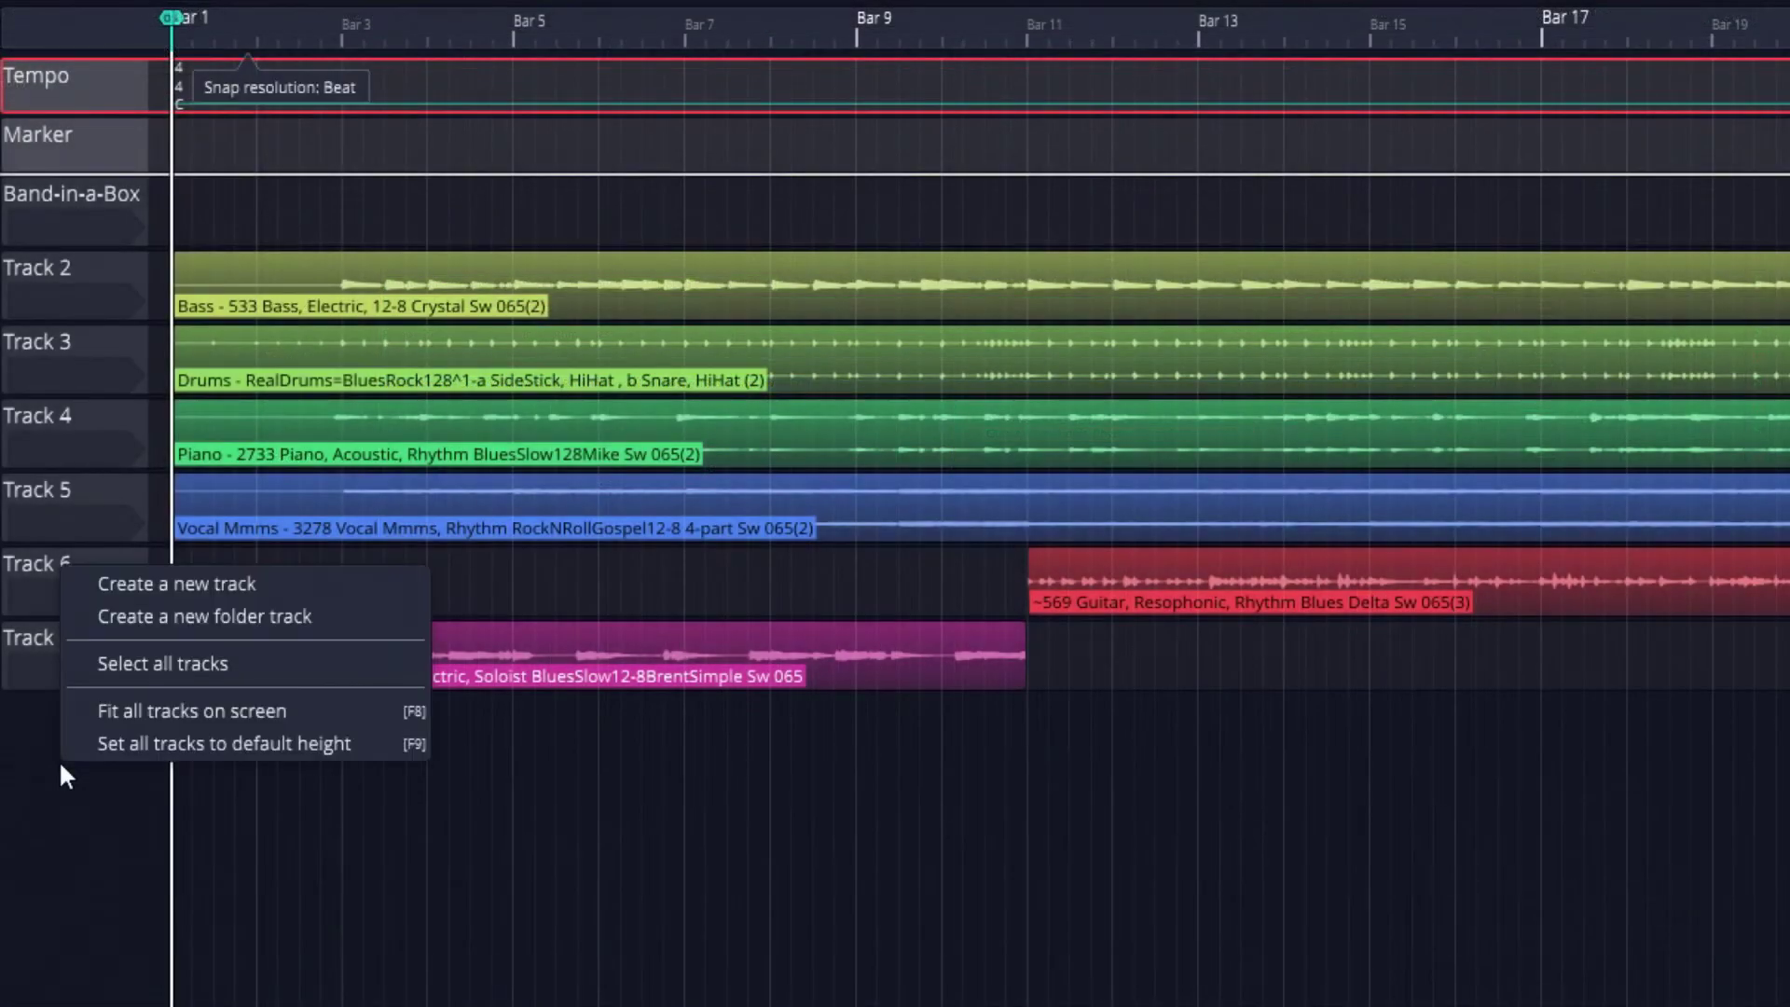
click(200, 587)
drag(52, 212, 62, 298)
right_click(52, 266)
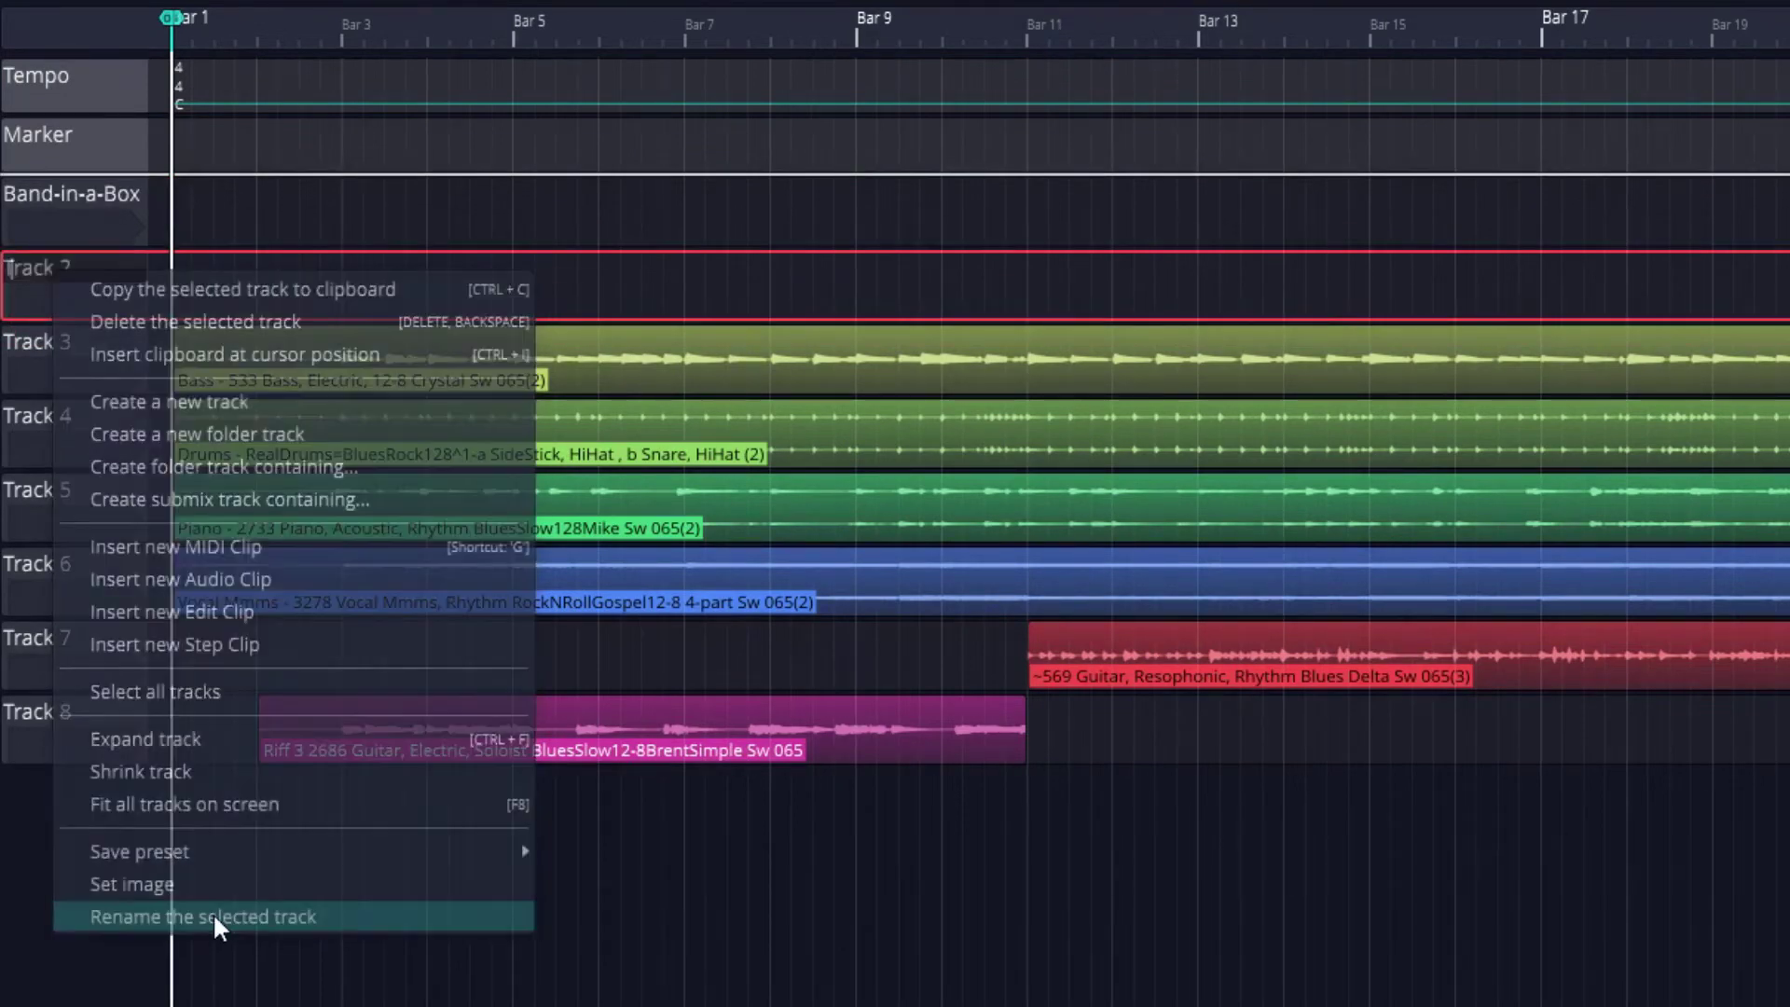
click(212, 915)
text(REVERB)
key(Return)
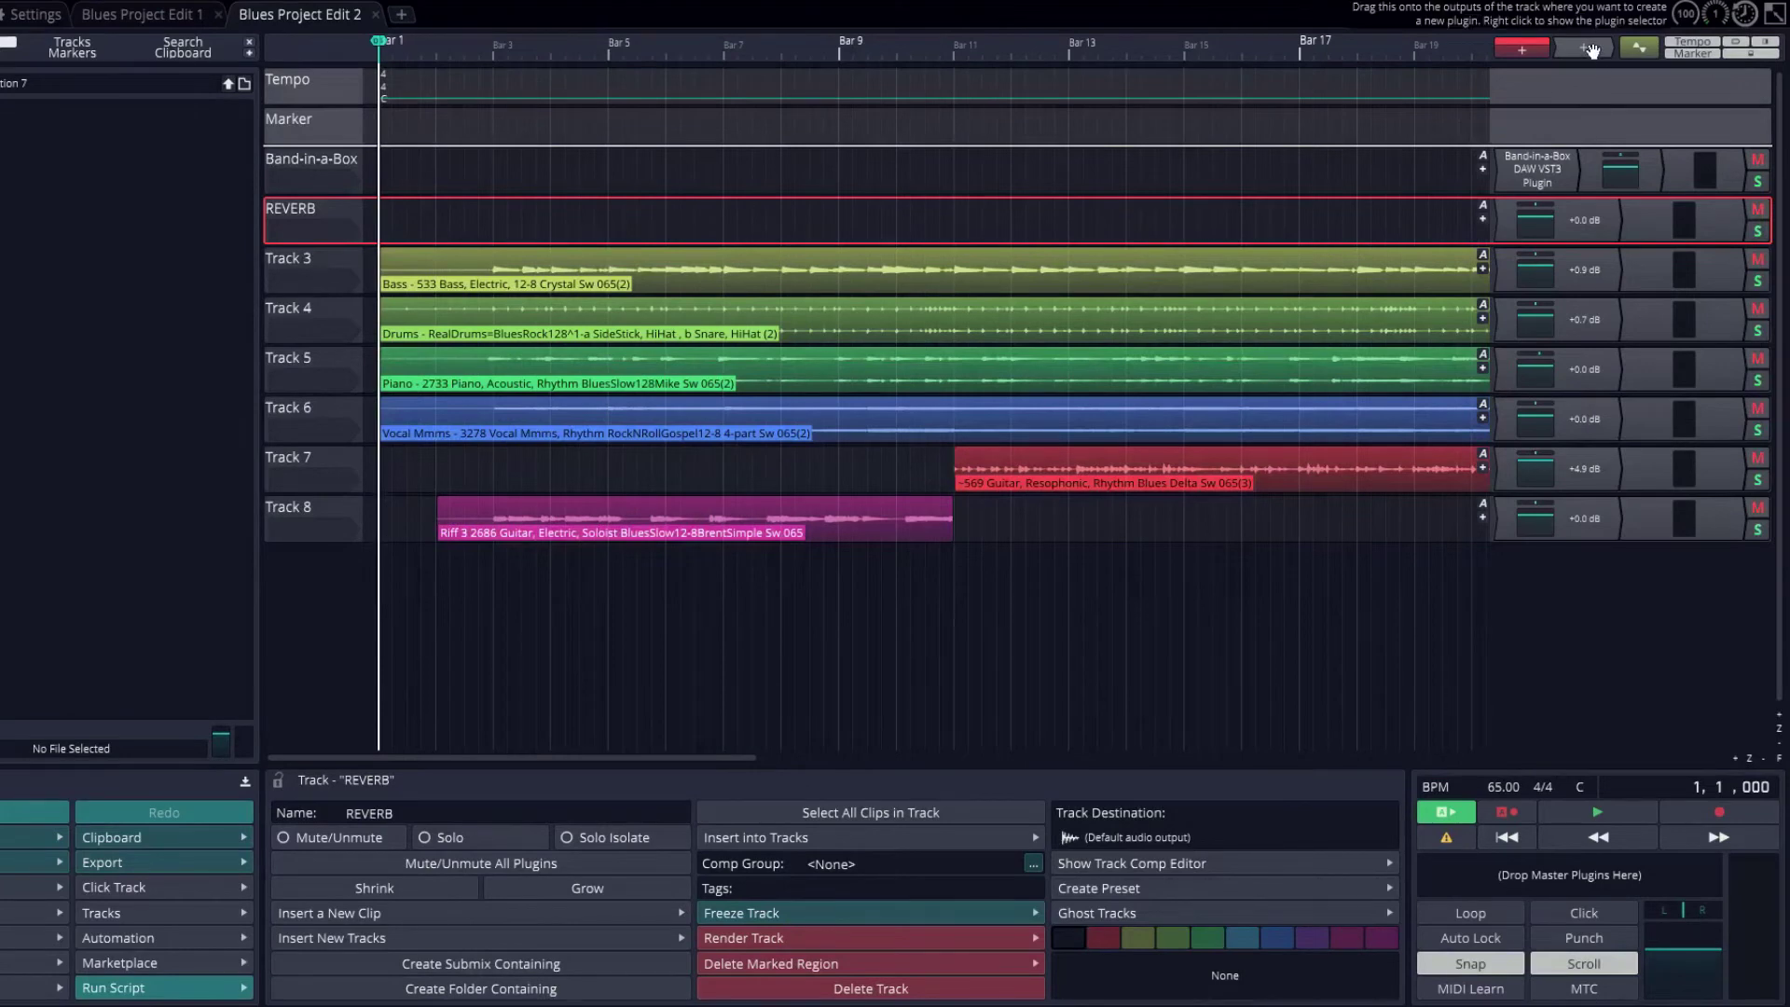
Add a Tracktion Aux Return plugin to the REVERB track.
drag(1523, 171, 1511, 227)
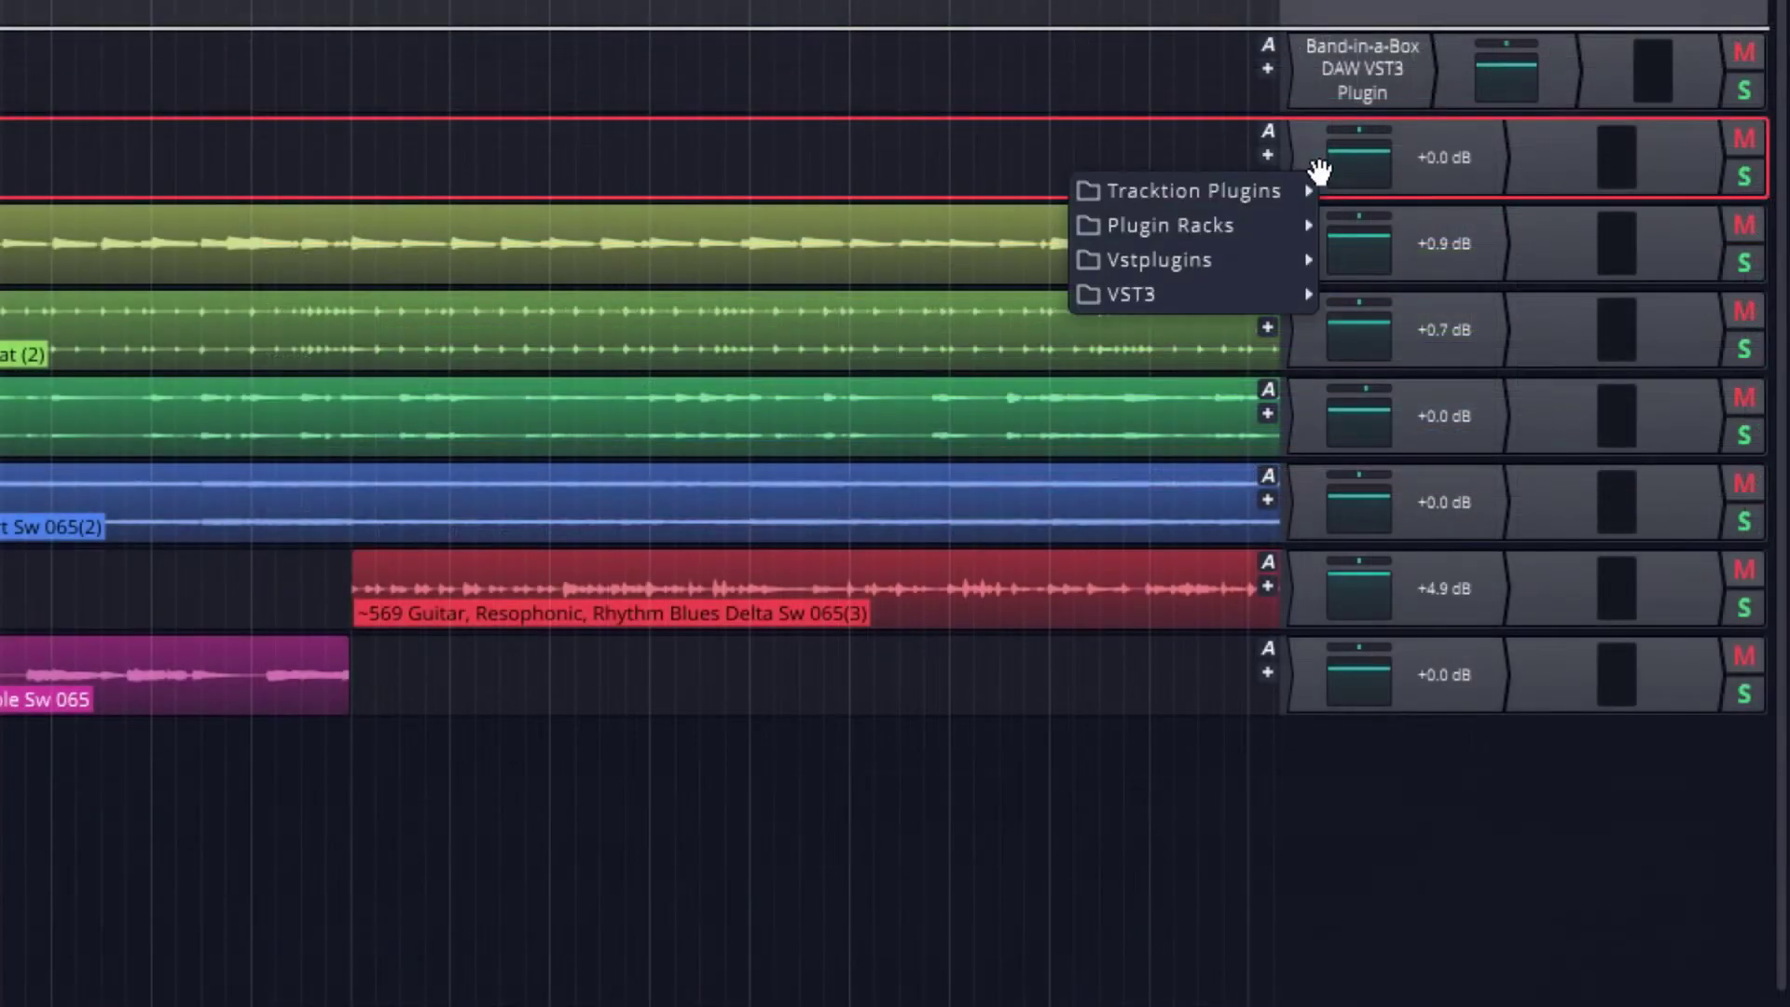
mouse_move(1266, 203)
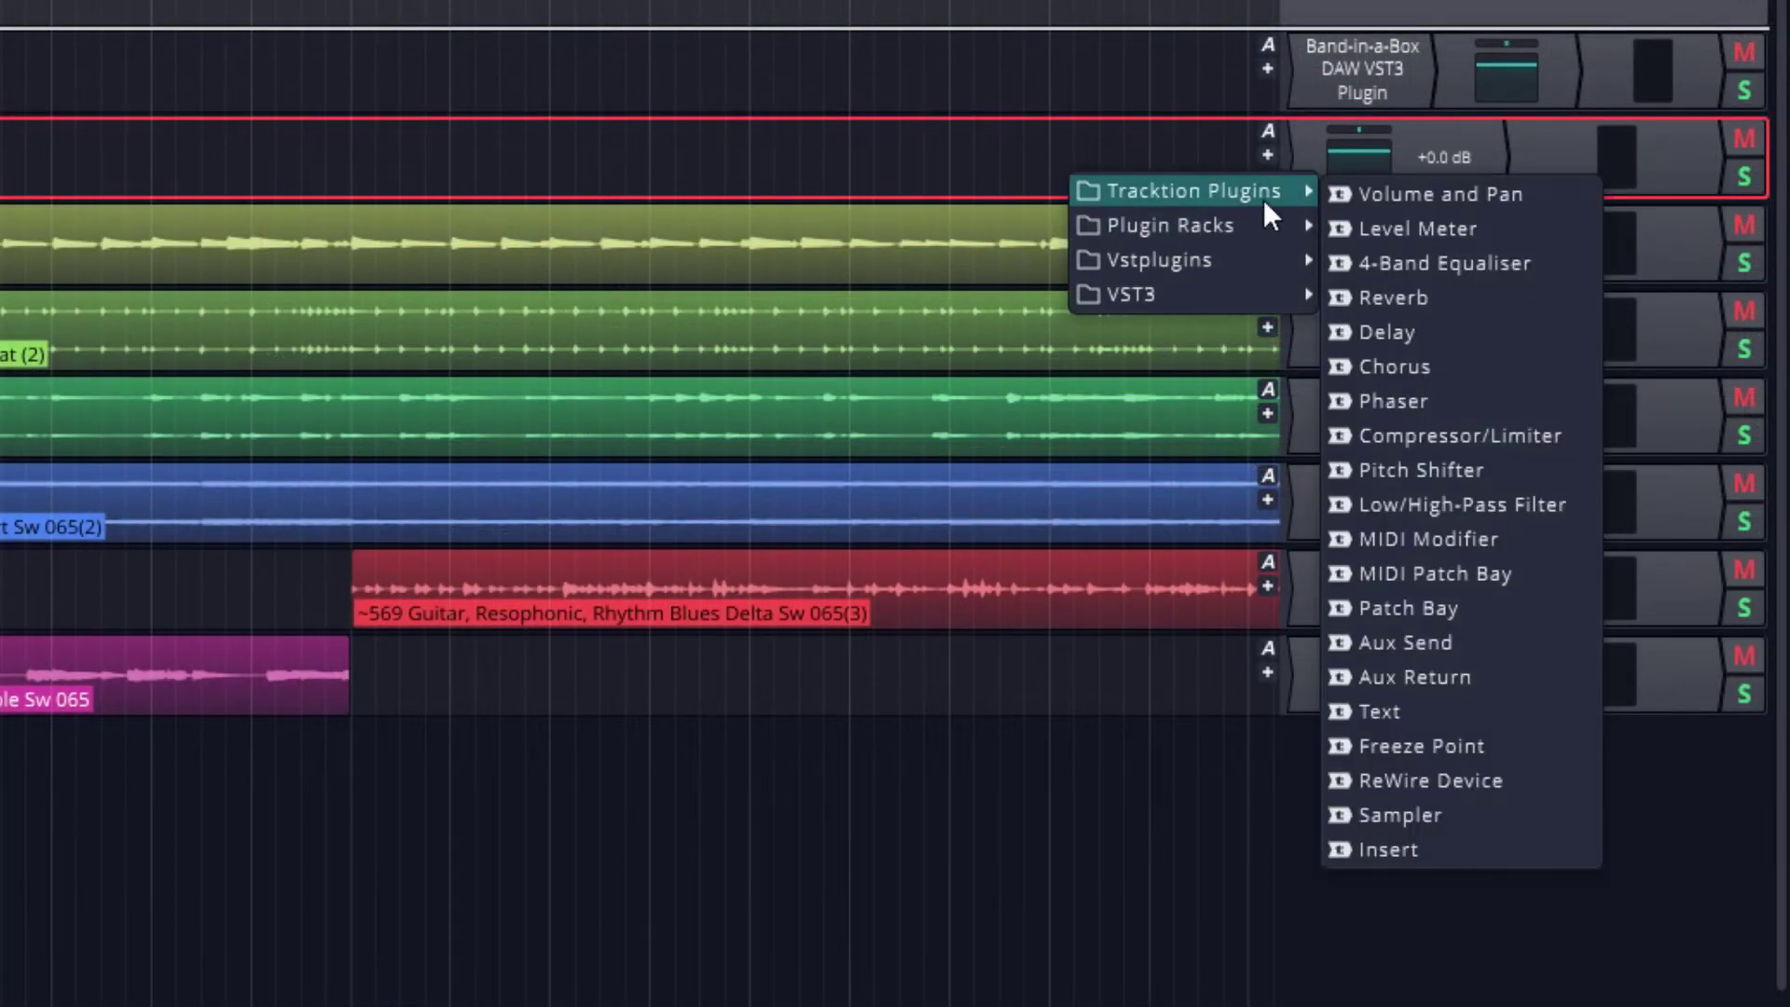
click(1502, 677)
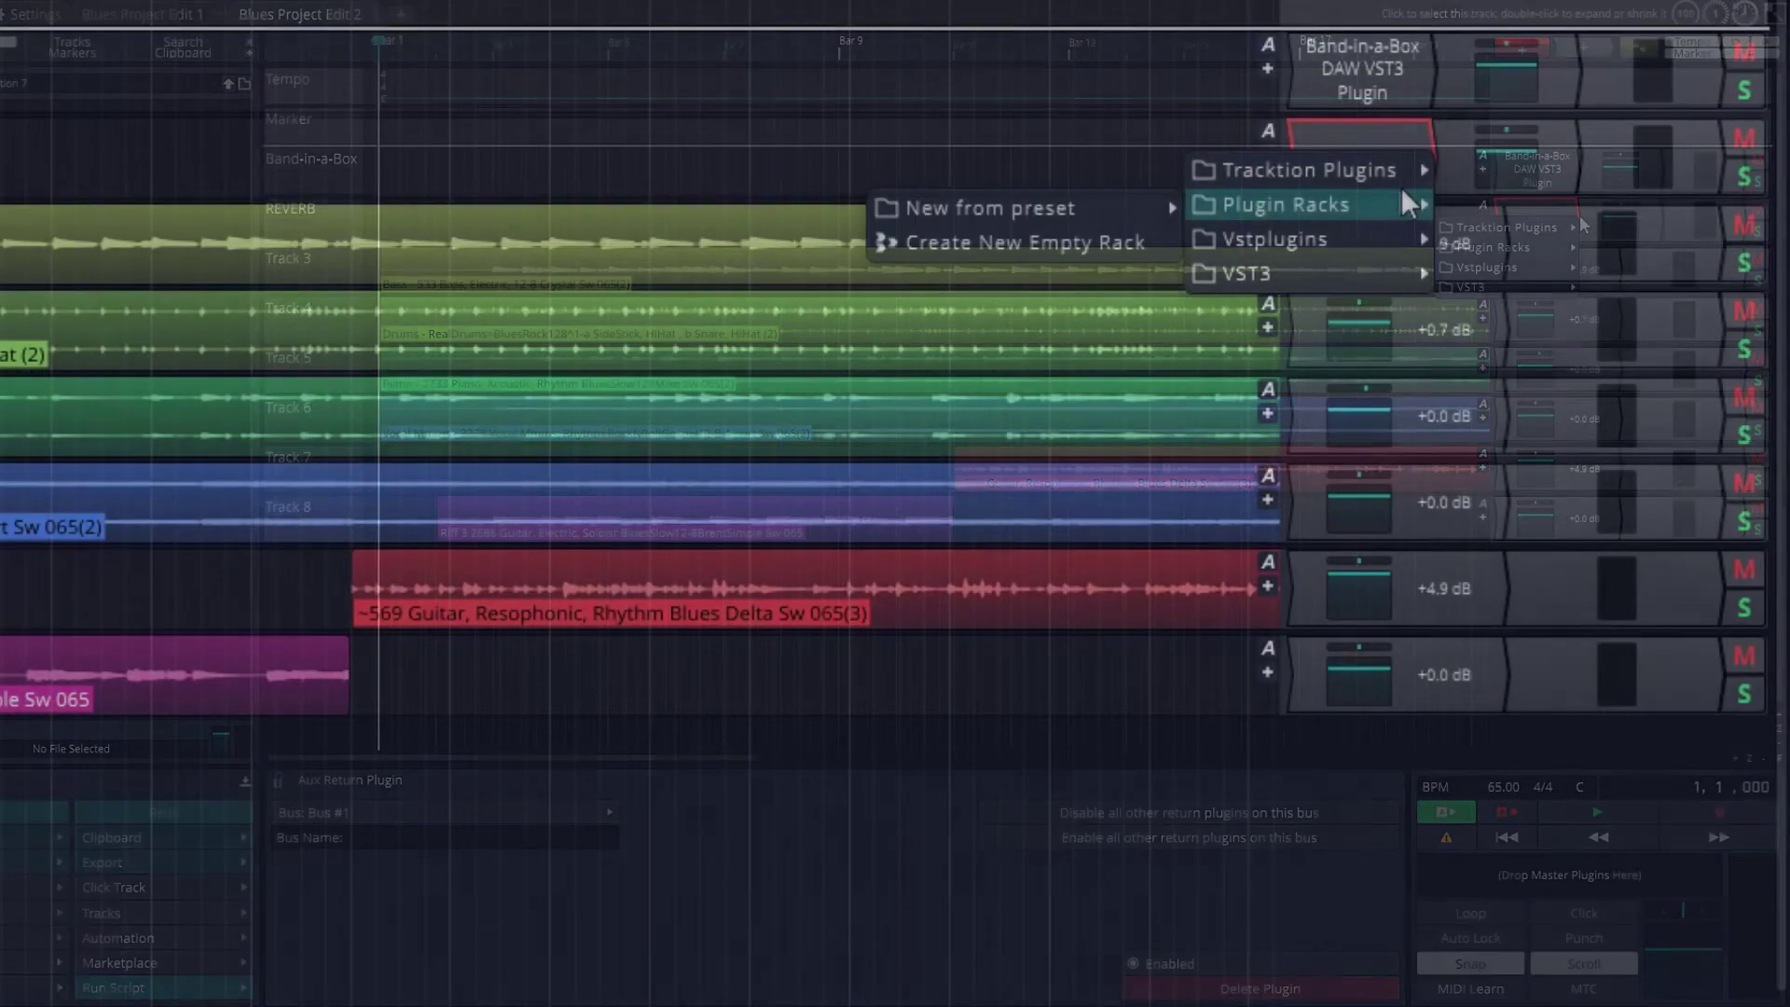
Add a Tracktion Reverb plugin after the Aux Return on the REVERB track, with Room Size 7 and Dry Mix at -INF dB.
mouse_move(1393, 181)
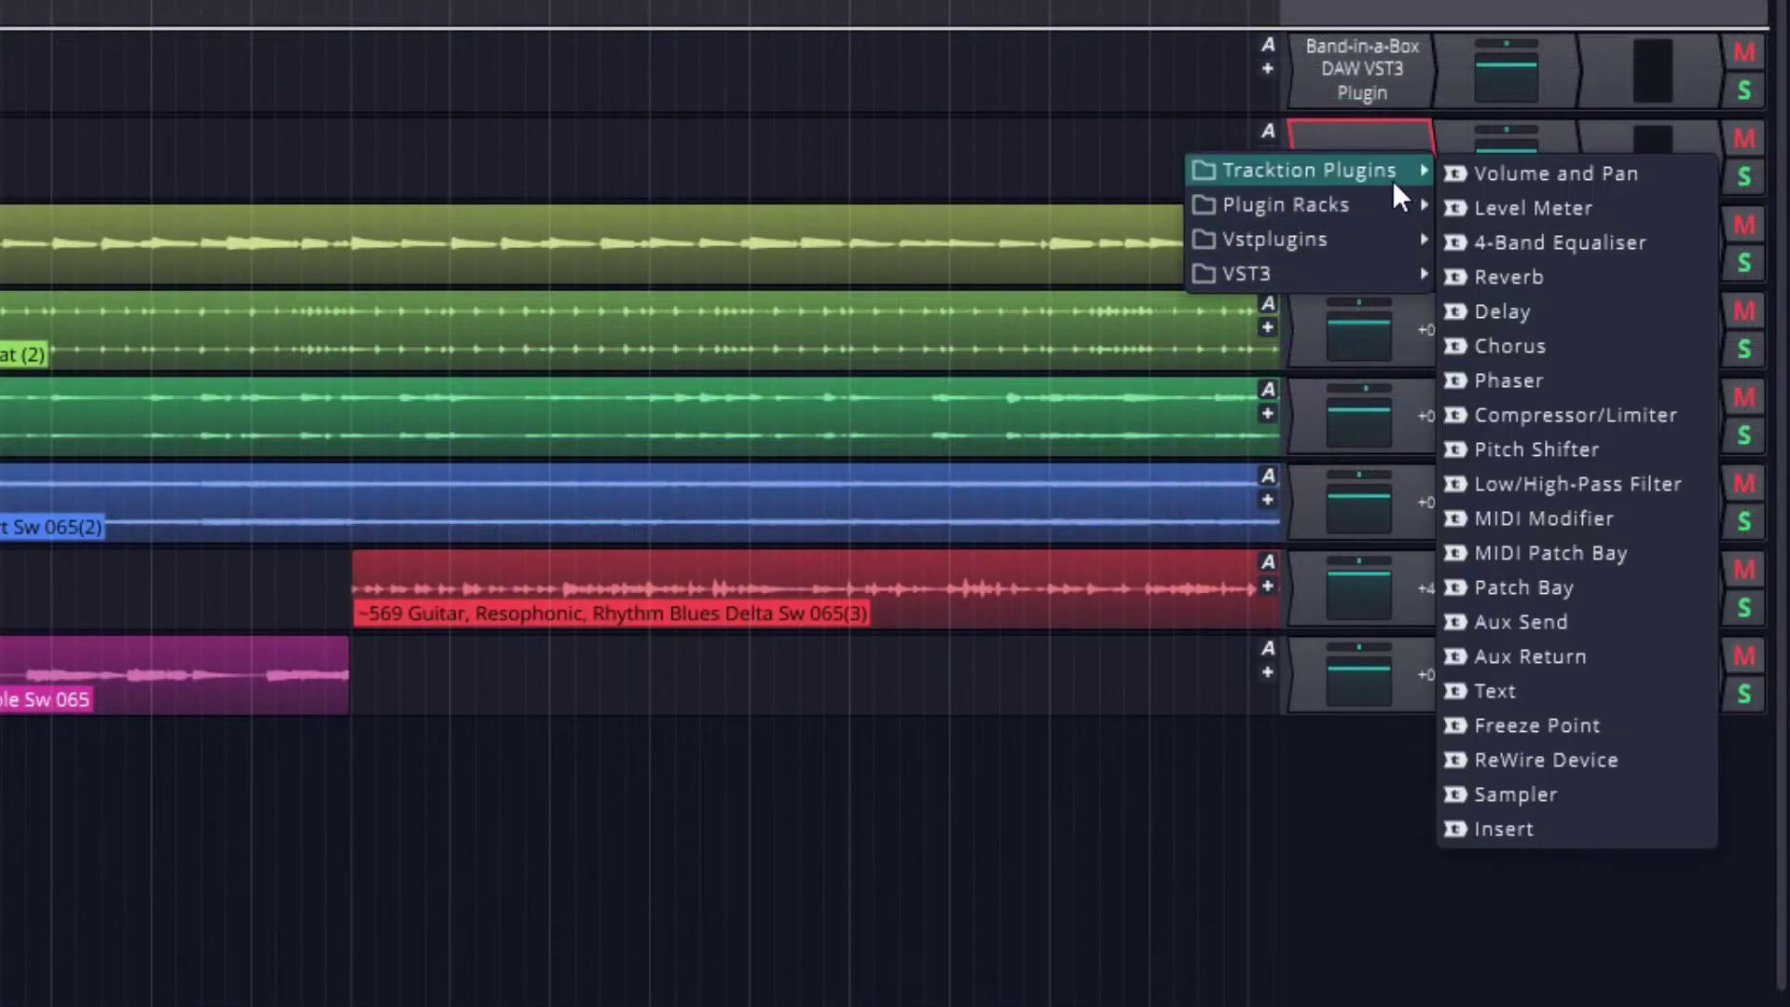
click(1559, 277)
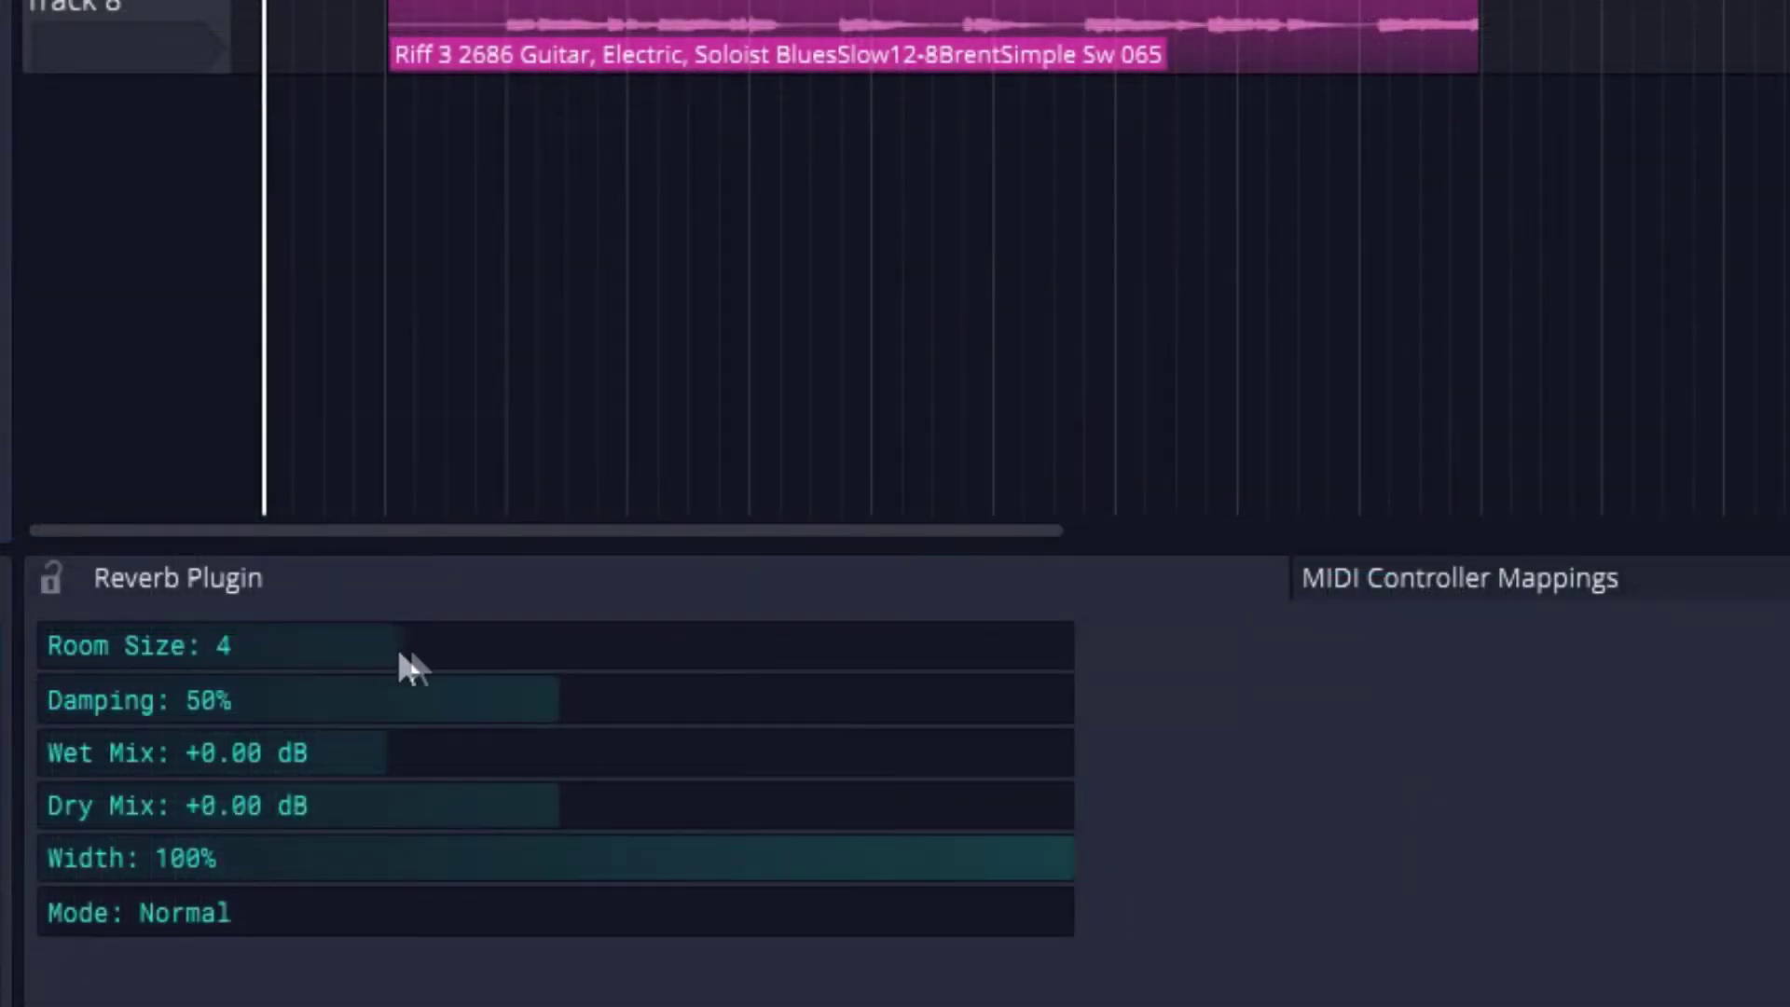
drag(390, 645, 504, 650)
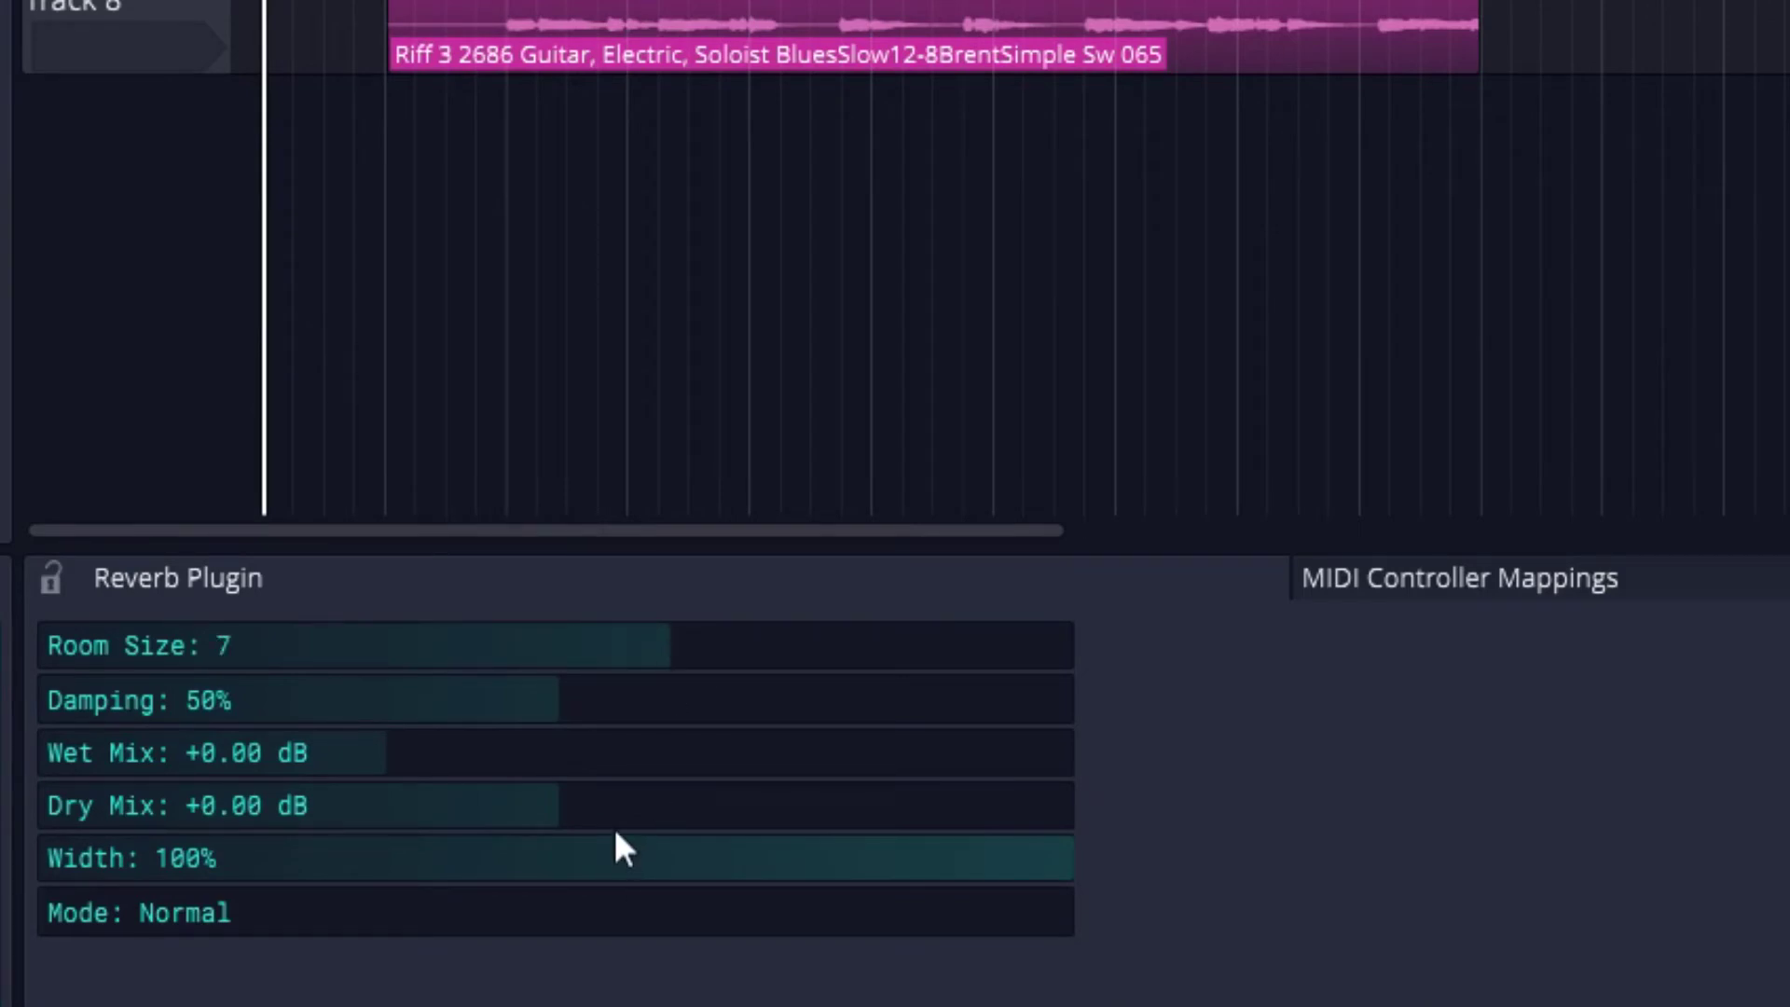
drag(555, 807, 42, 811)
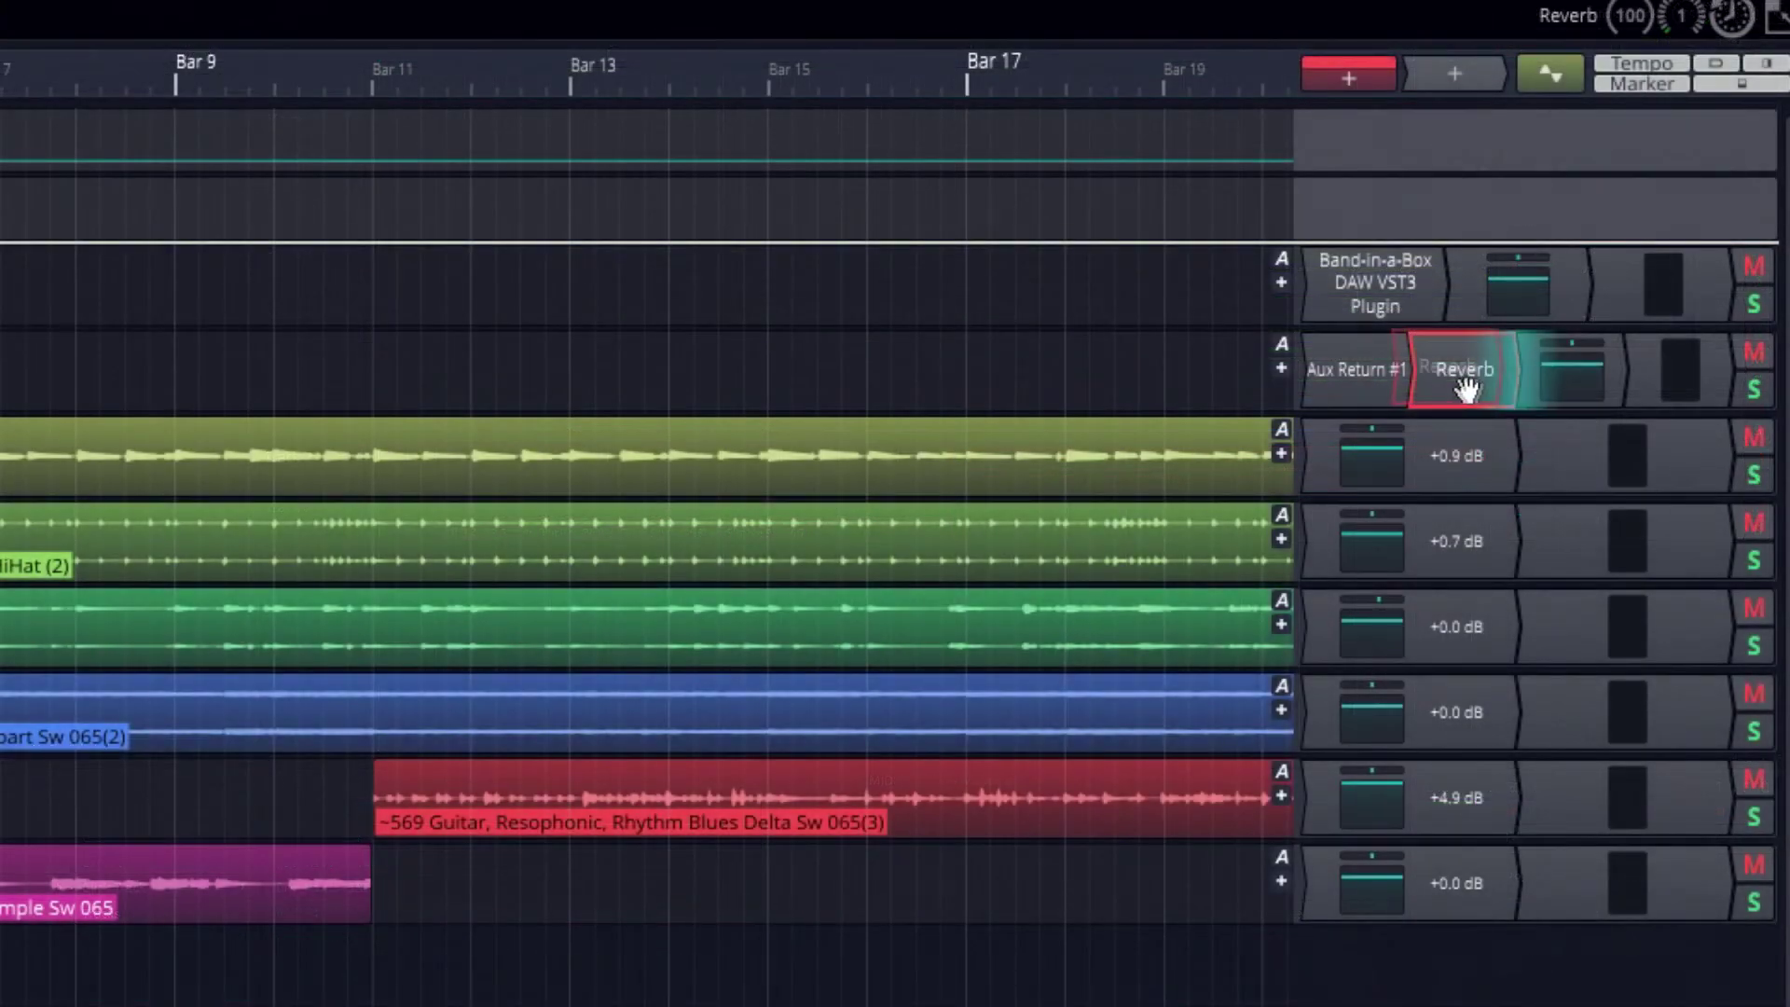
mouse_move(1480, 391)
mouse_down()
mouse_move(1322, 398)
mouse_move(1499, 403)
mouse_move(1495, 417)
mouse_up()
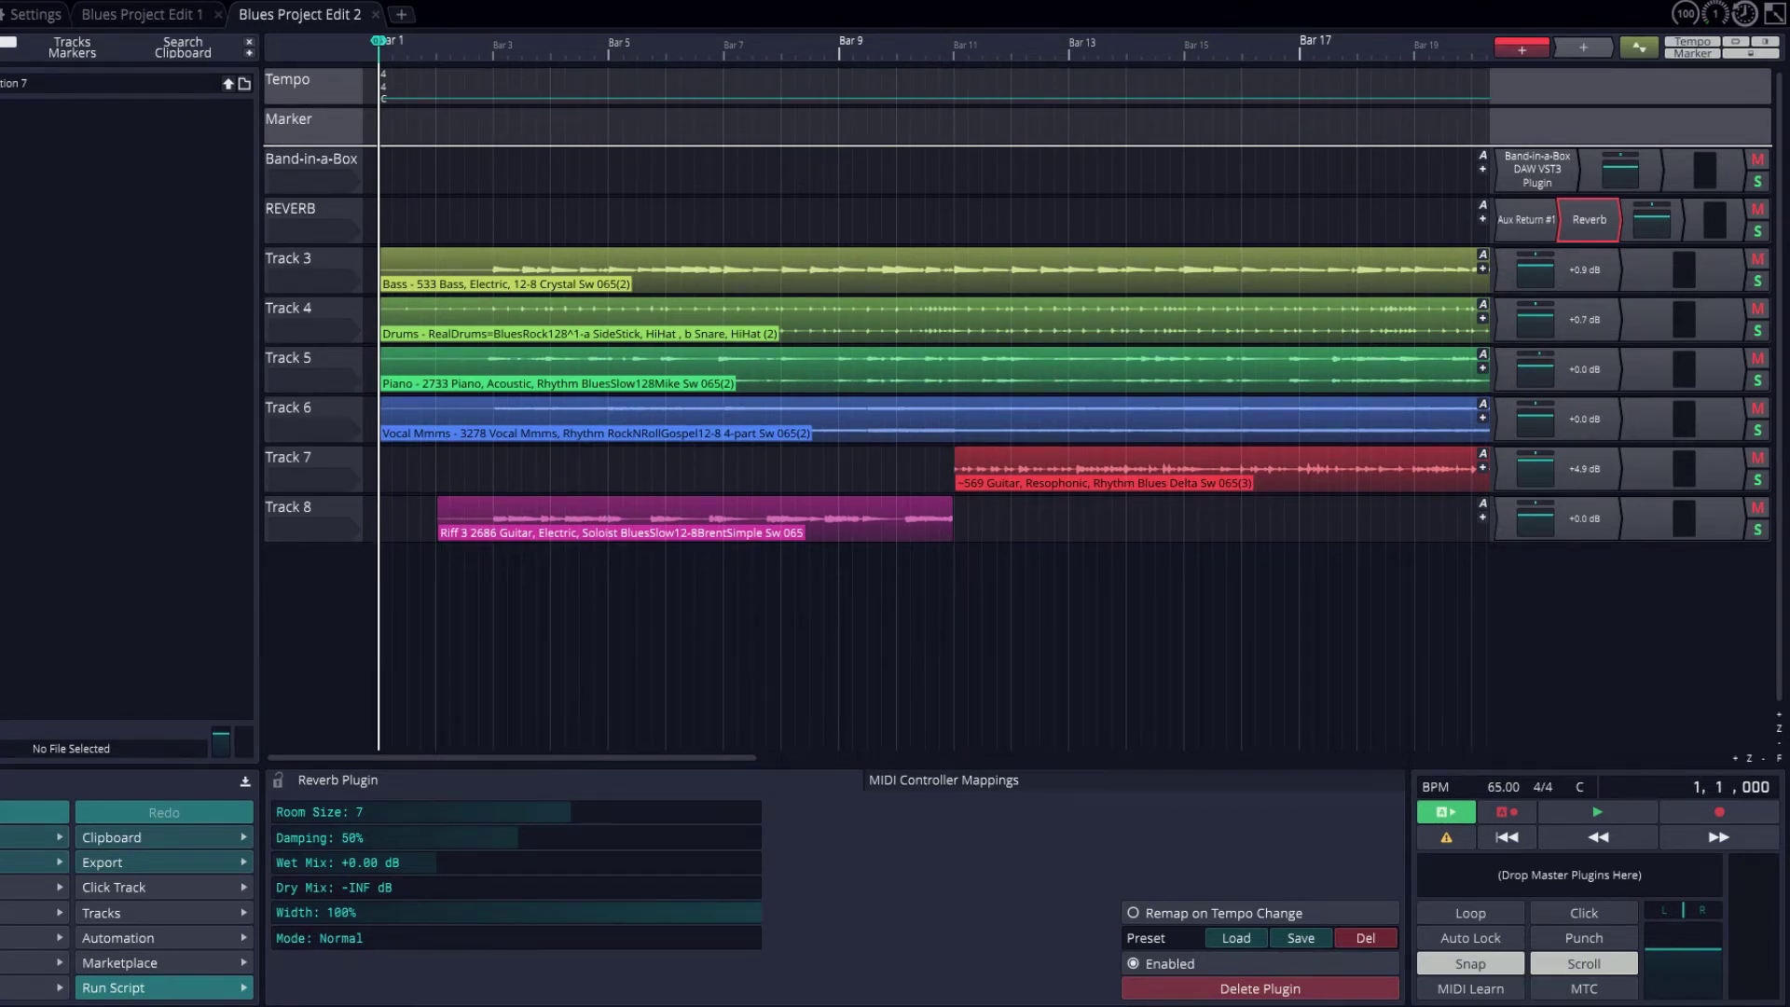
Add an Aux Send plugin on Bus #1 at -3.90 dB to Track 6 and copy it to Tracks 7 and 8.
drag(1577, 48, 1603, 424)
drag(1524, 585, 1521, 589)
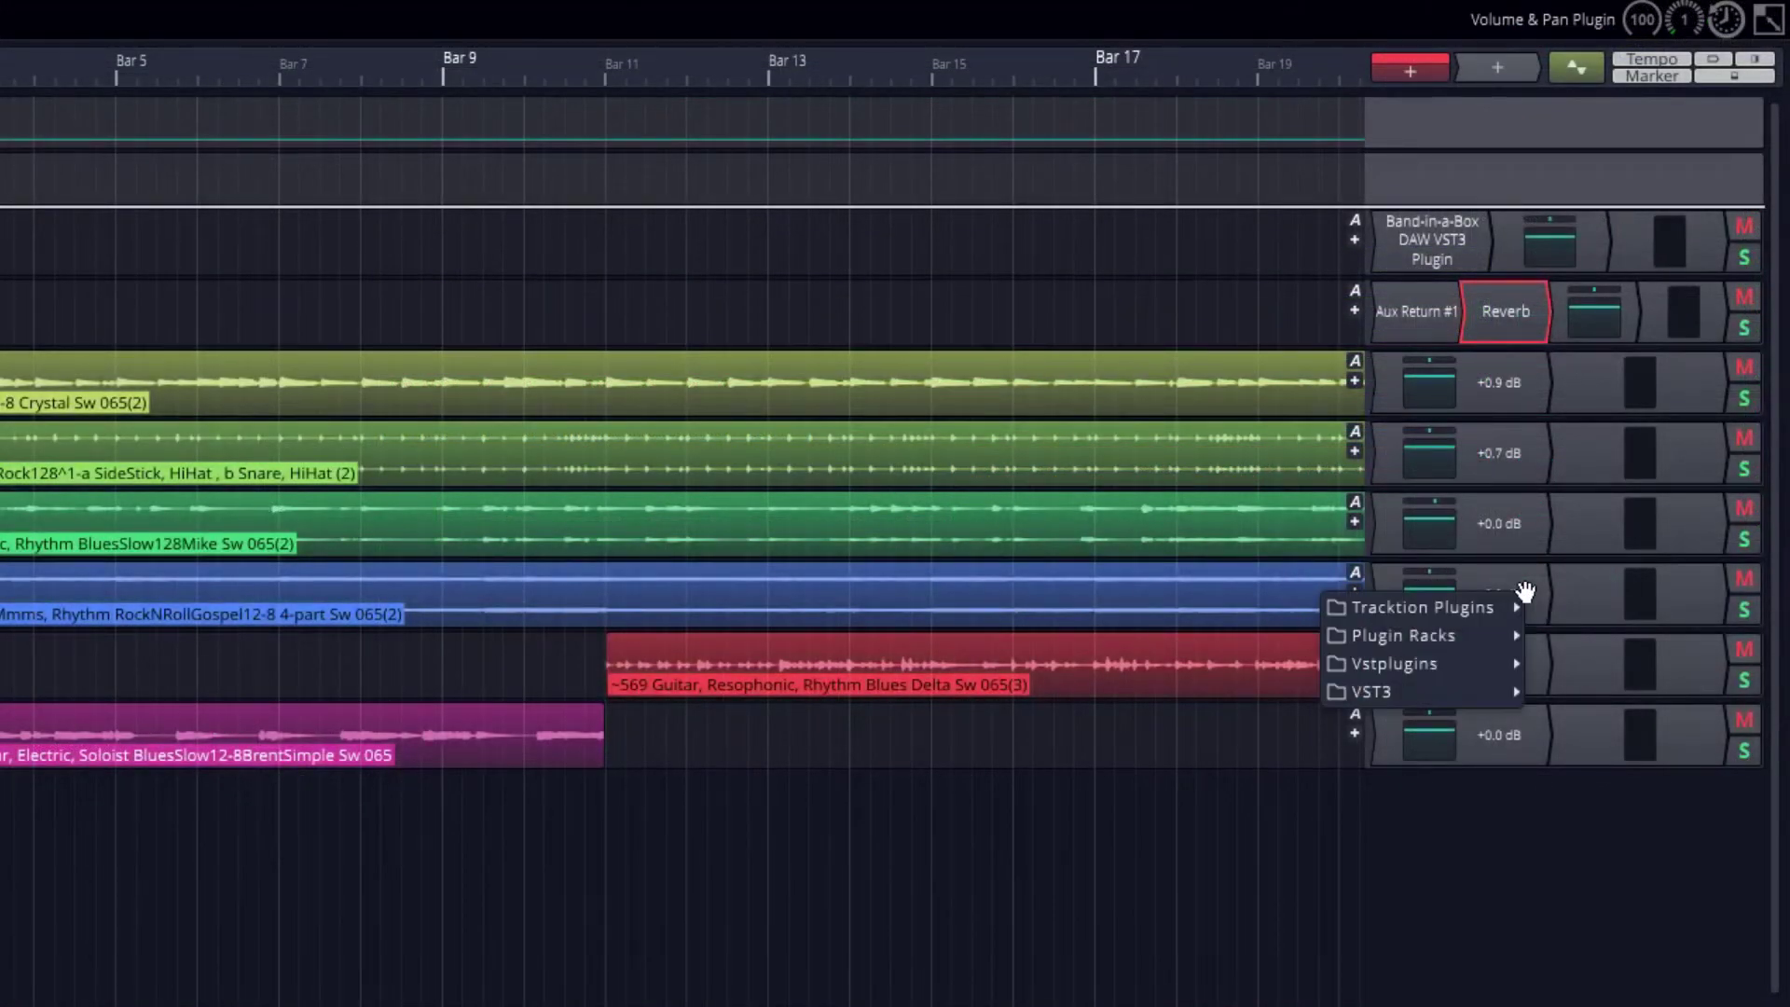
mouse_move(1421, 607)
click(1223, 975)
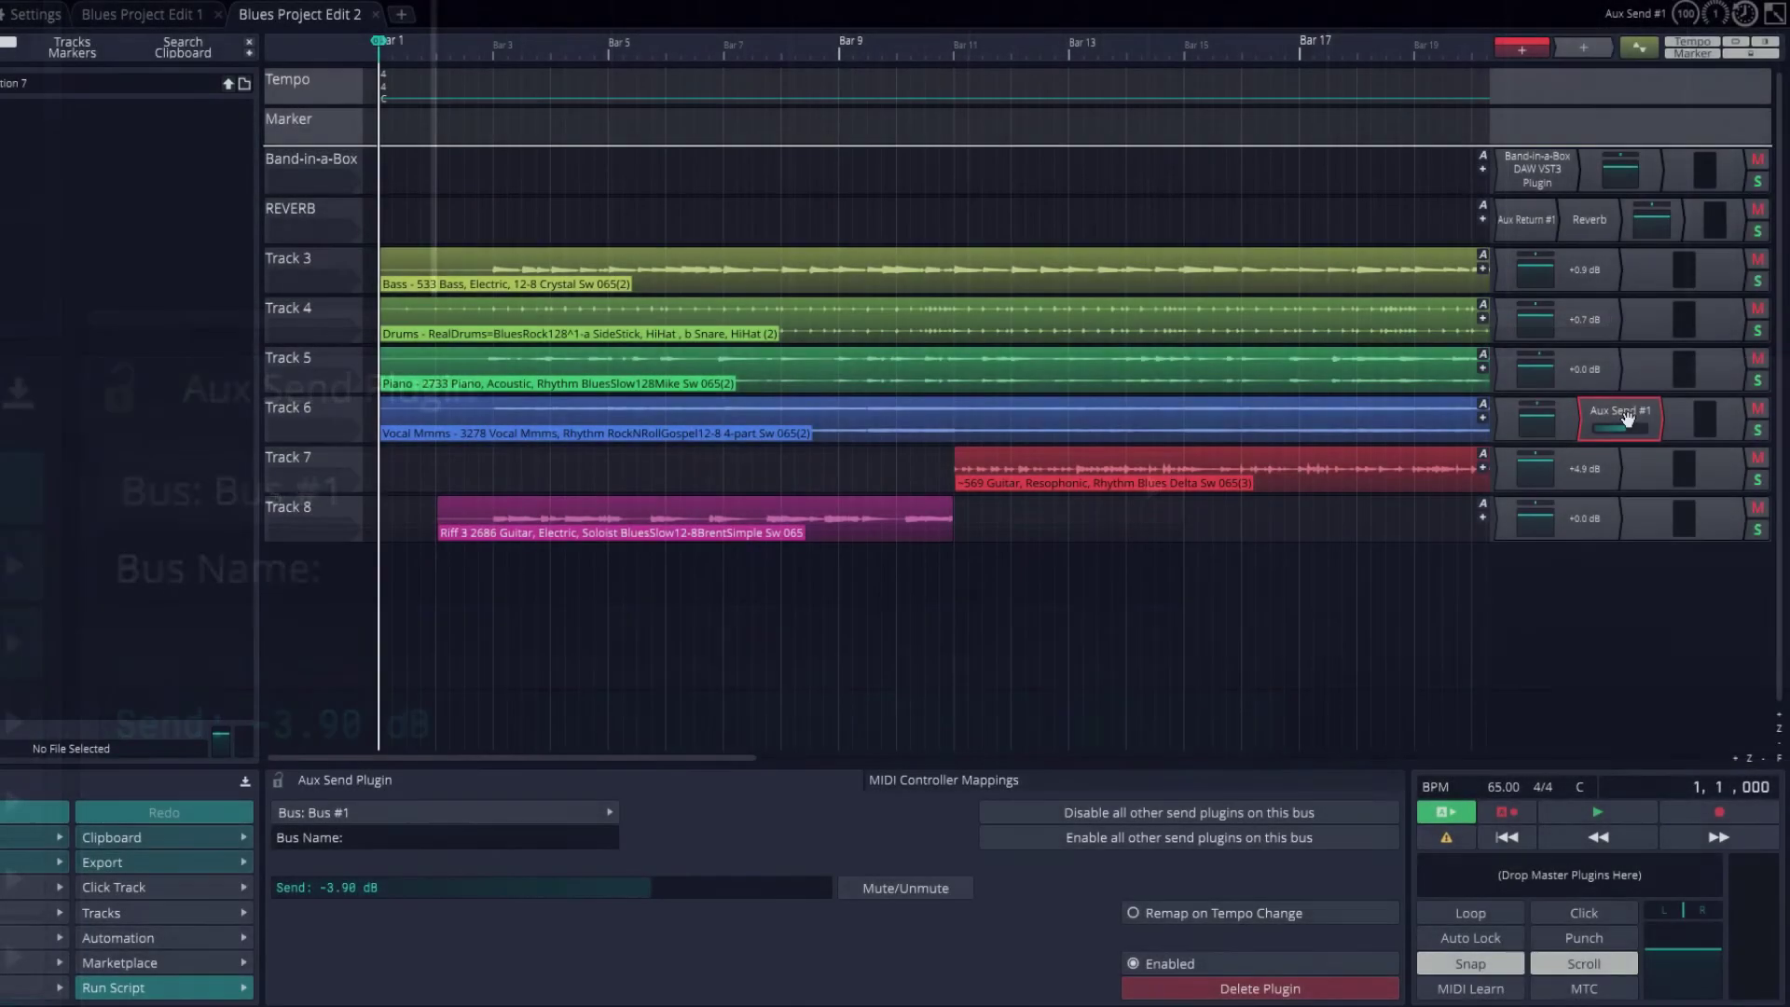
drag(1620, 420, 1631, 514)
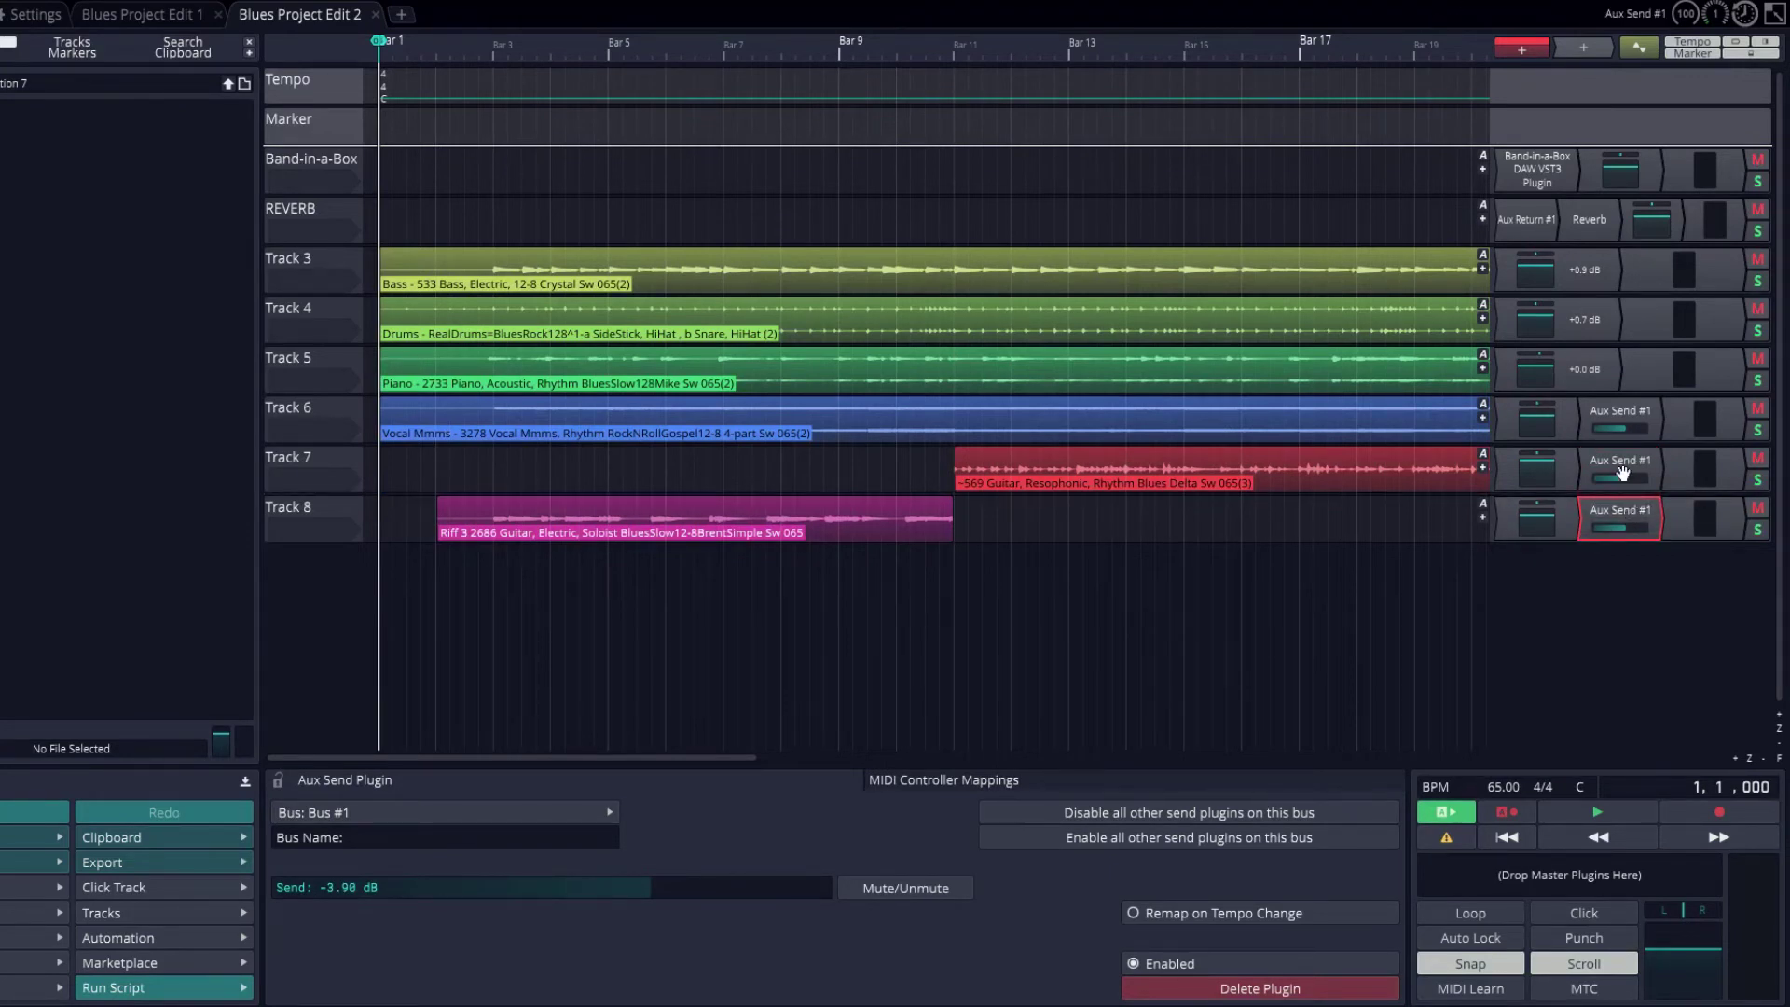
Lower the Aux Send levels on Tracks 7 and 8, with Track 8 at about -10.9 dB, and play the project.
click(1622, 471)
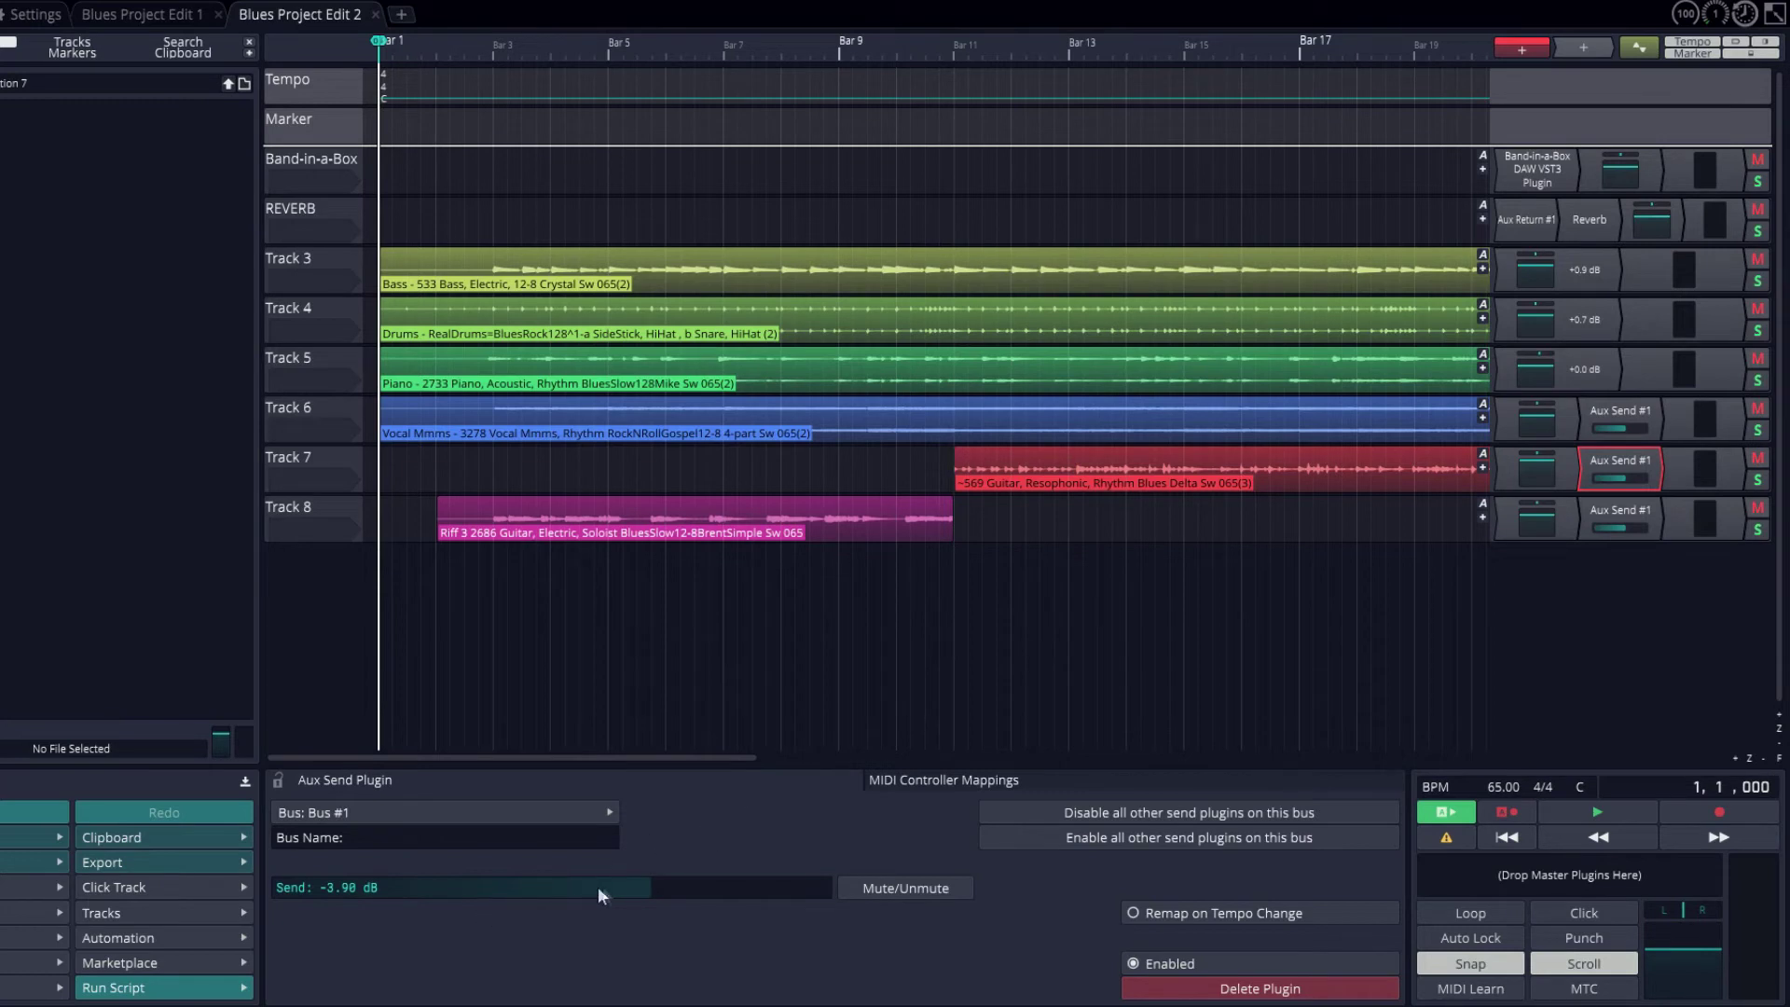
drag(602, 885, 559, 886)
click(1619, 516)
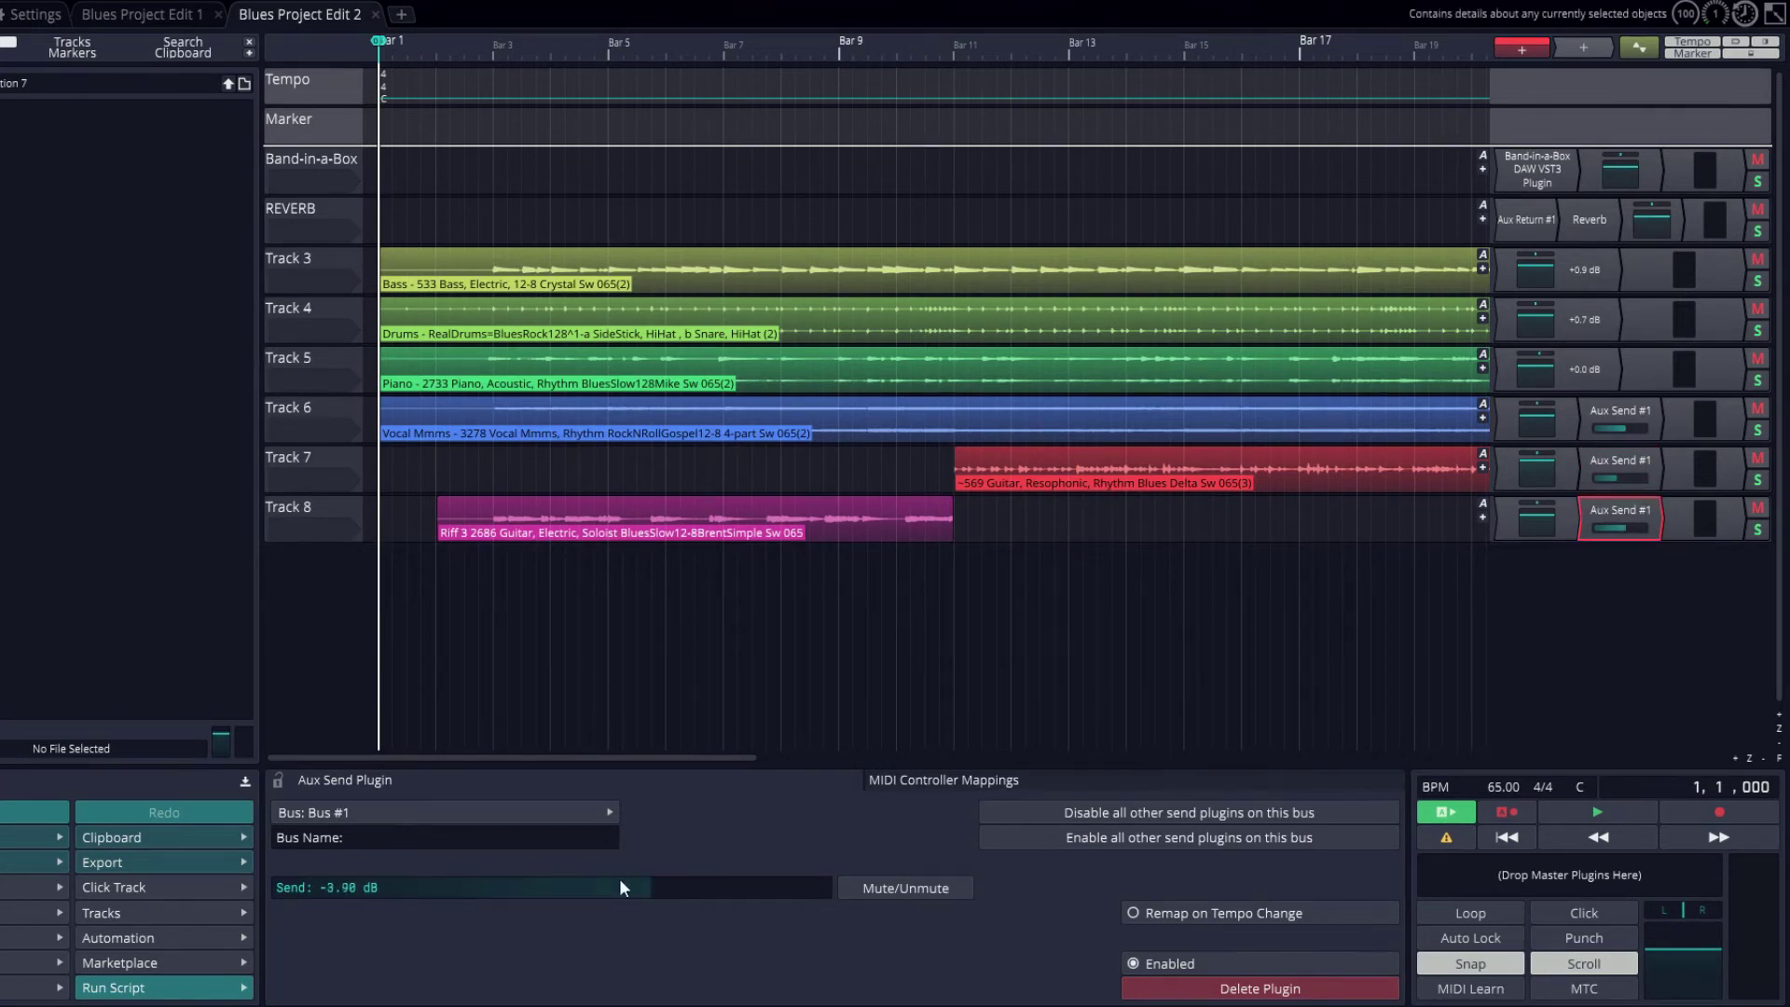
drag(640, 896, 561, 897)
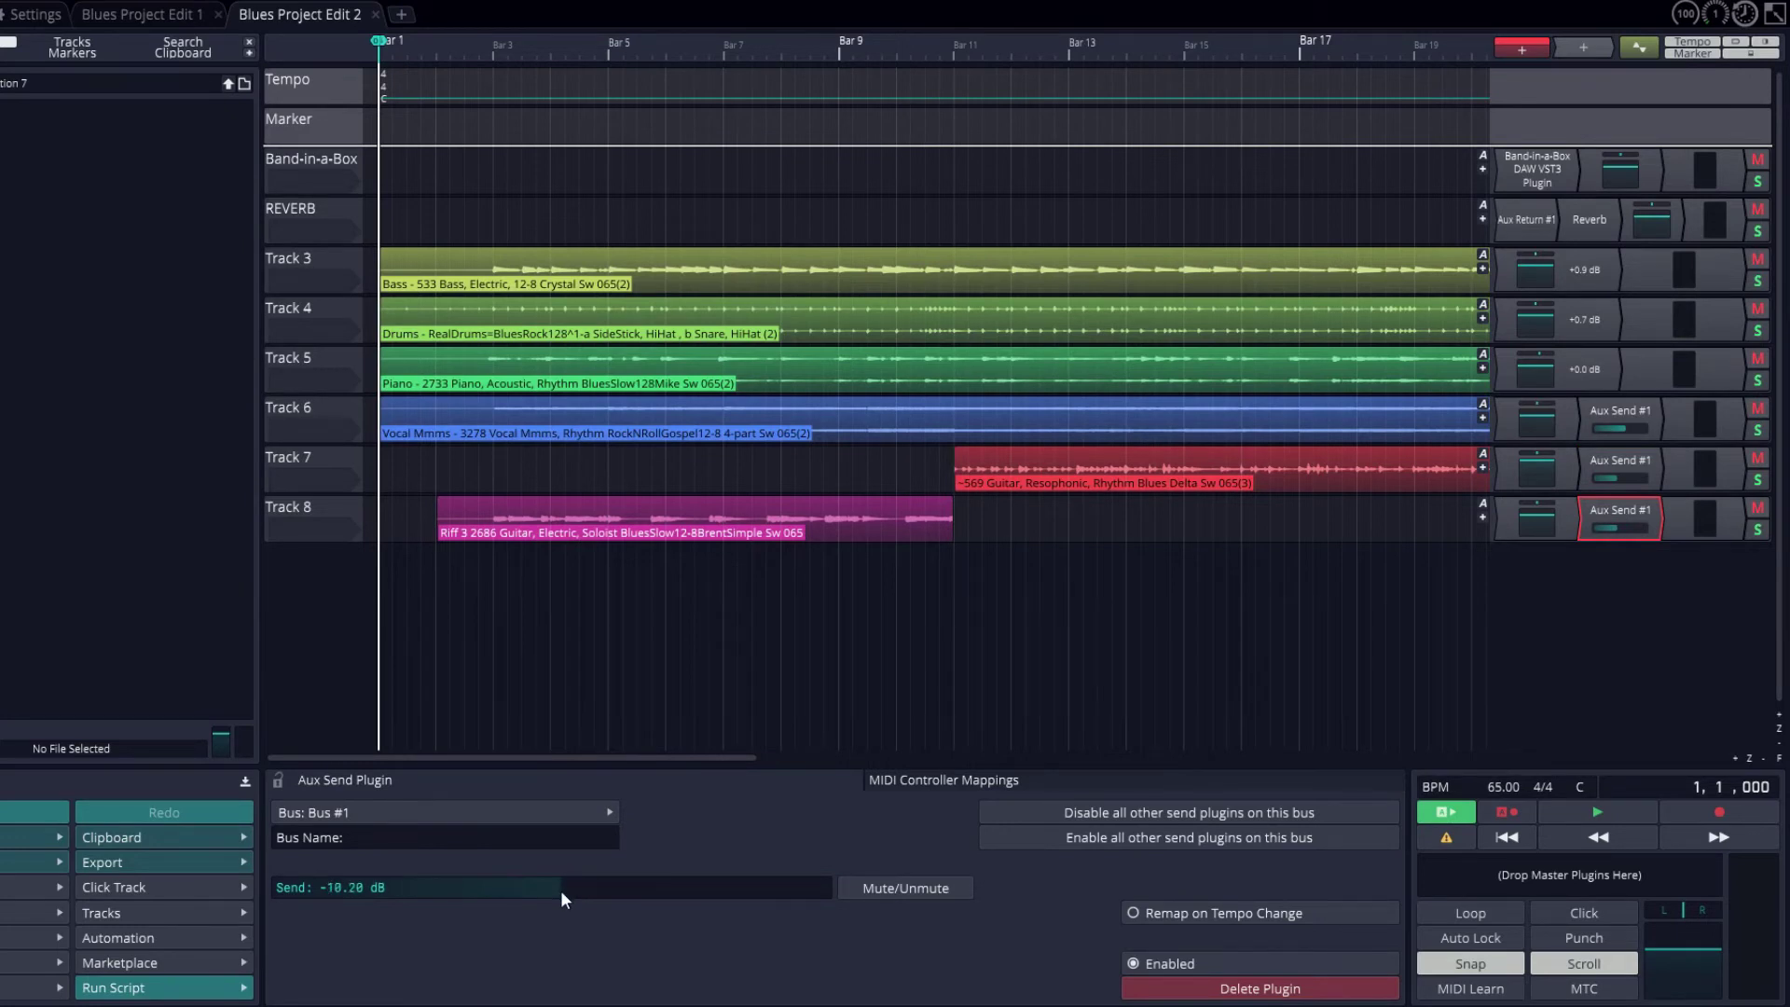
key(space)
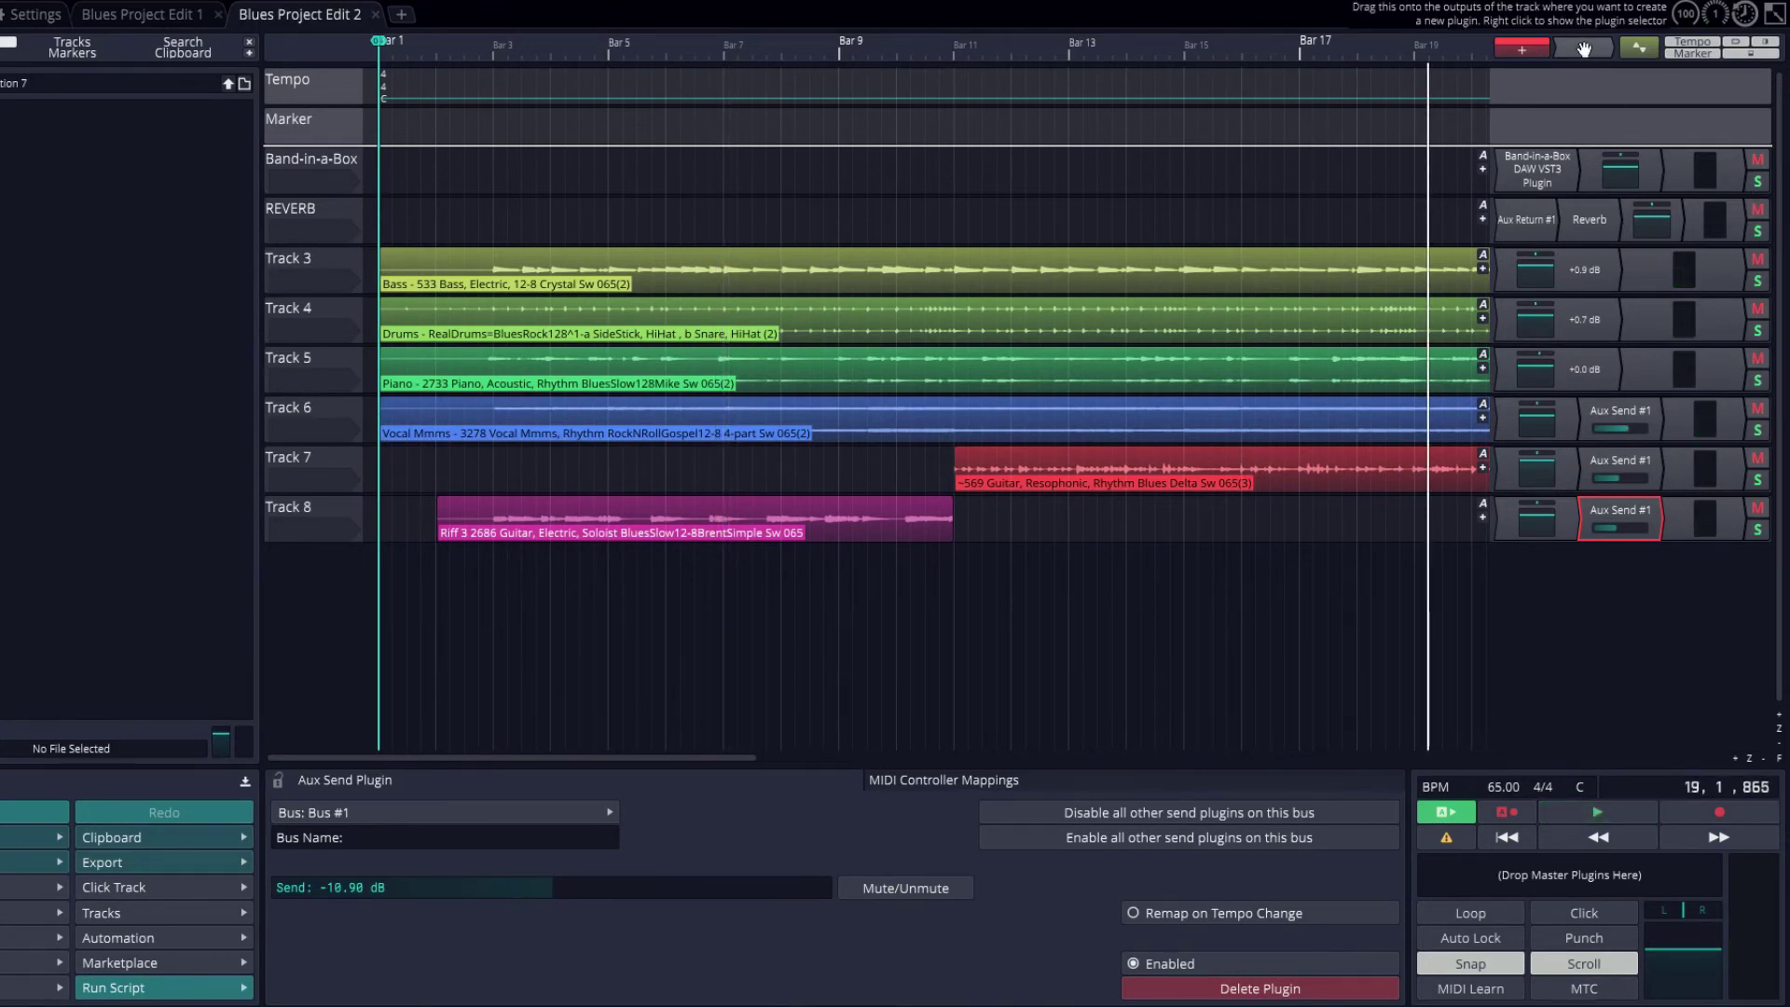
Add a Compressor/Limiter to the start of Track 4's chain with a -25.16 dB threshold, an 8.14:1 ratio and a shorter attack.
drag(1584, 49, 1513, 322)
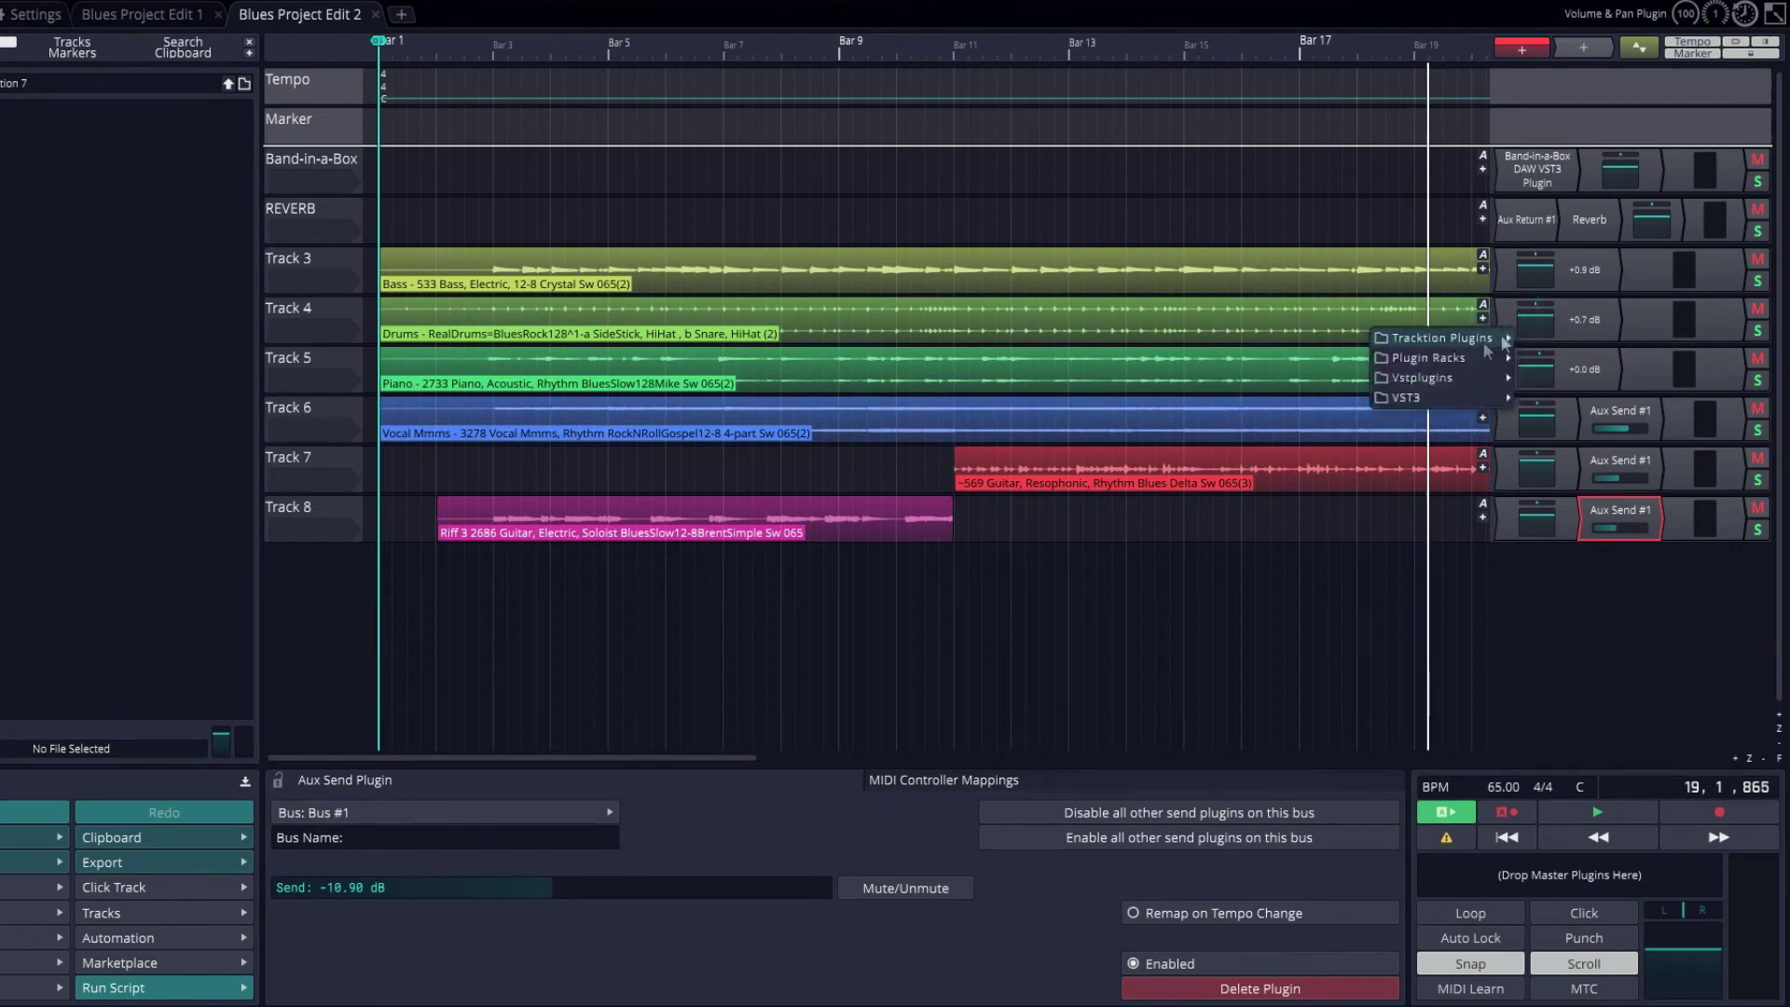
mouse_move(1484, 342)
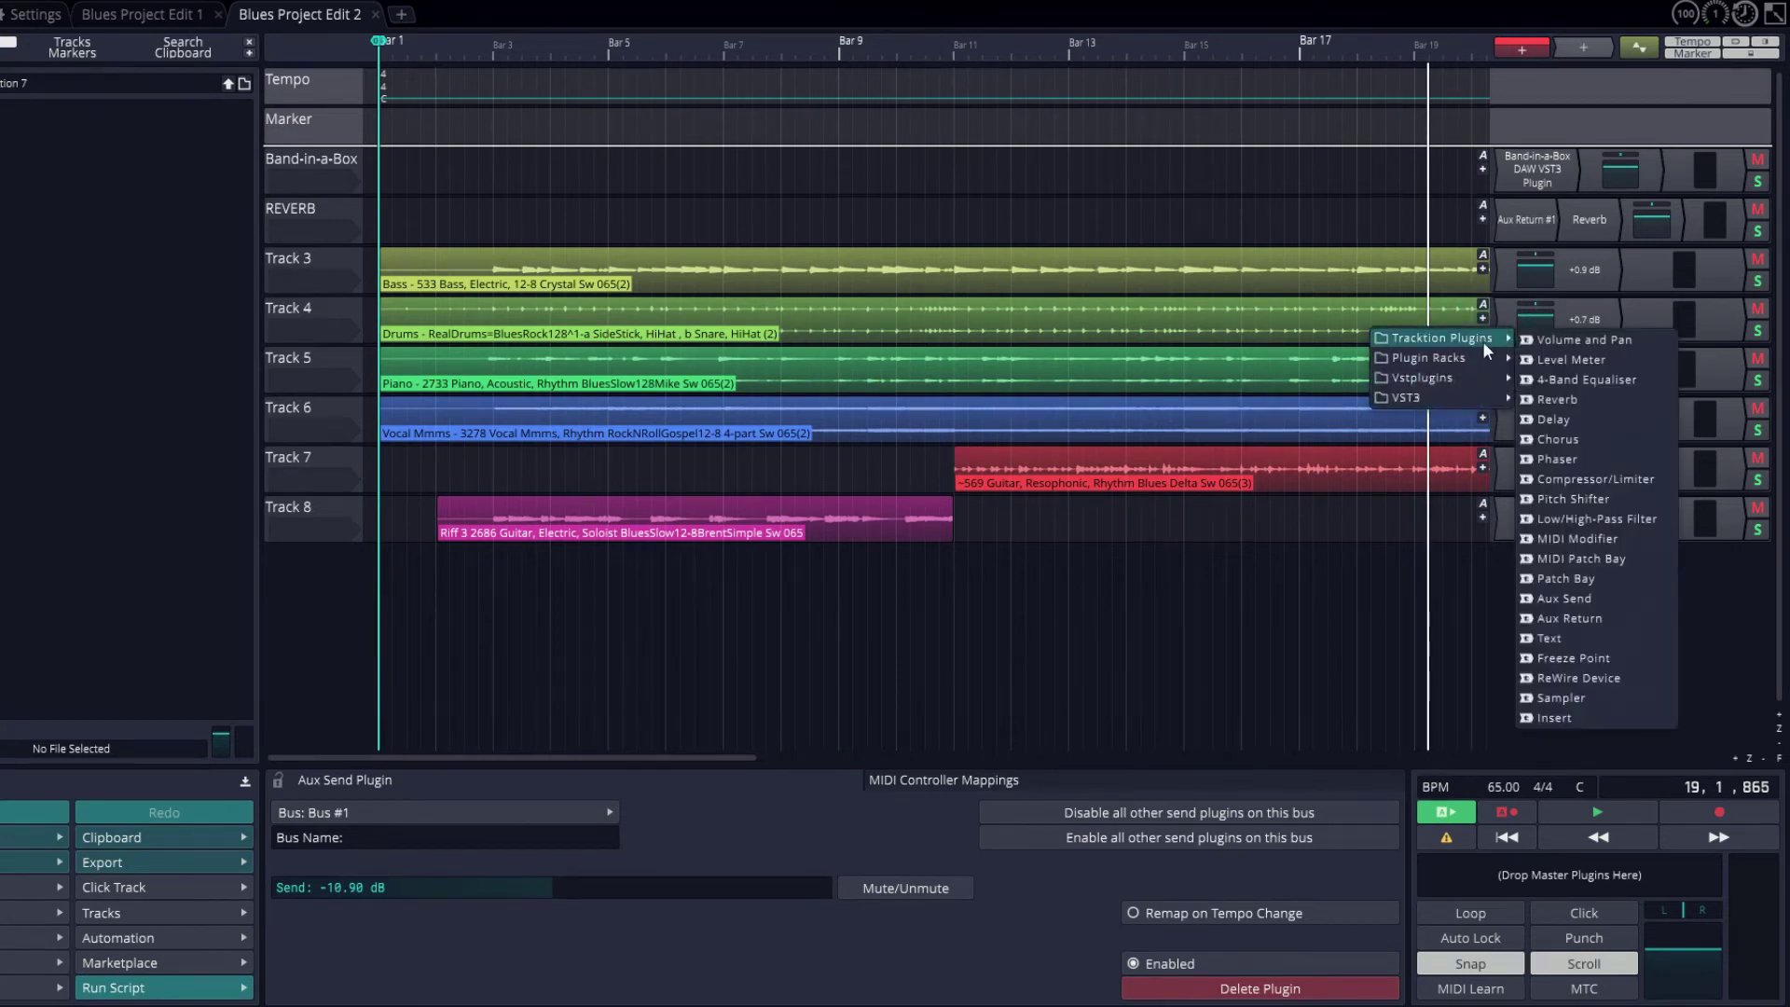
click(1643, 478)
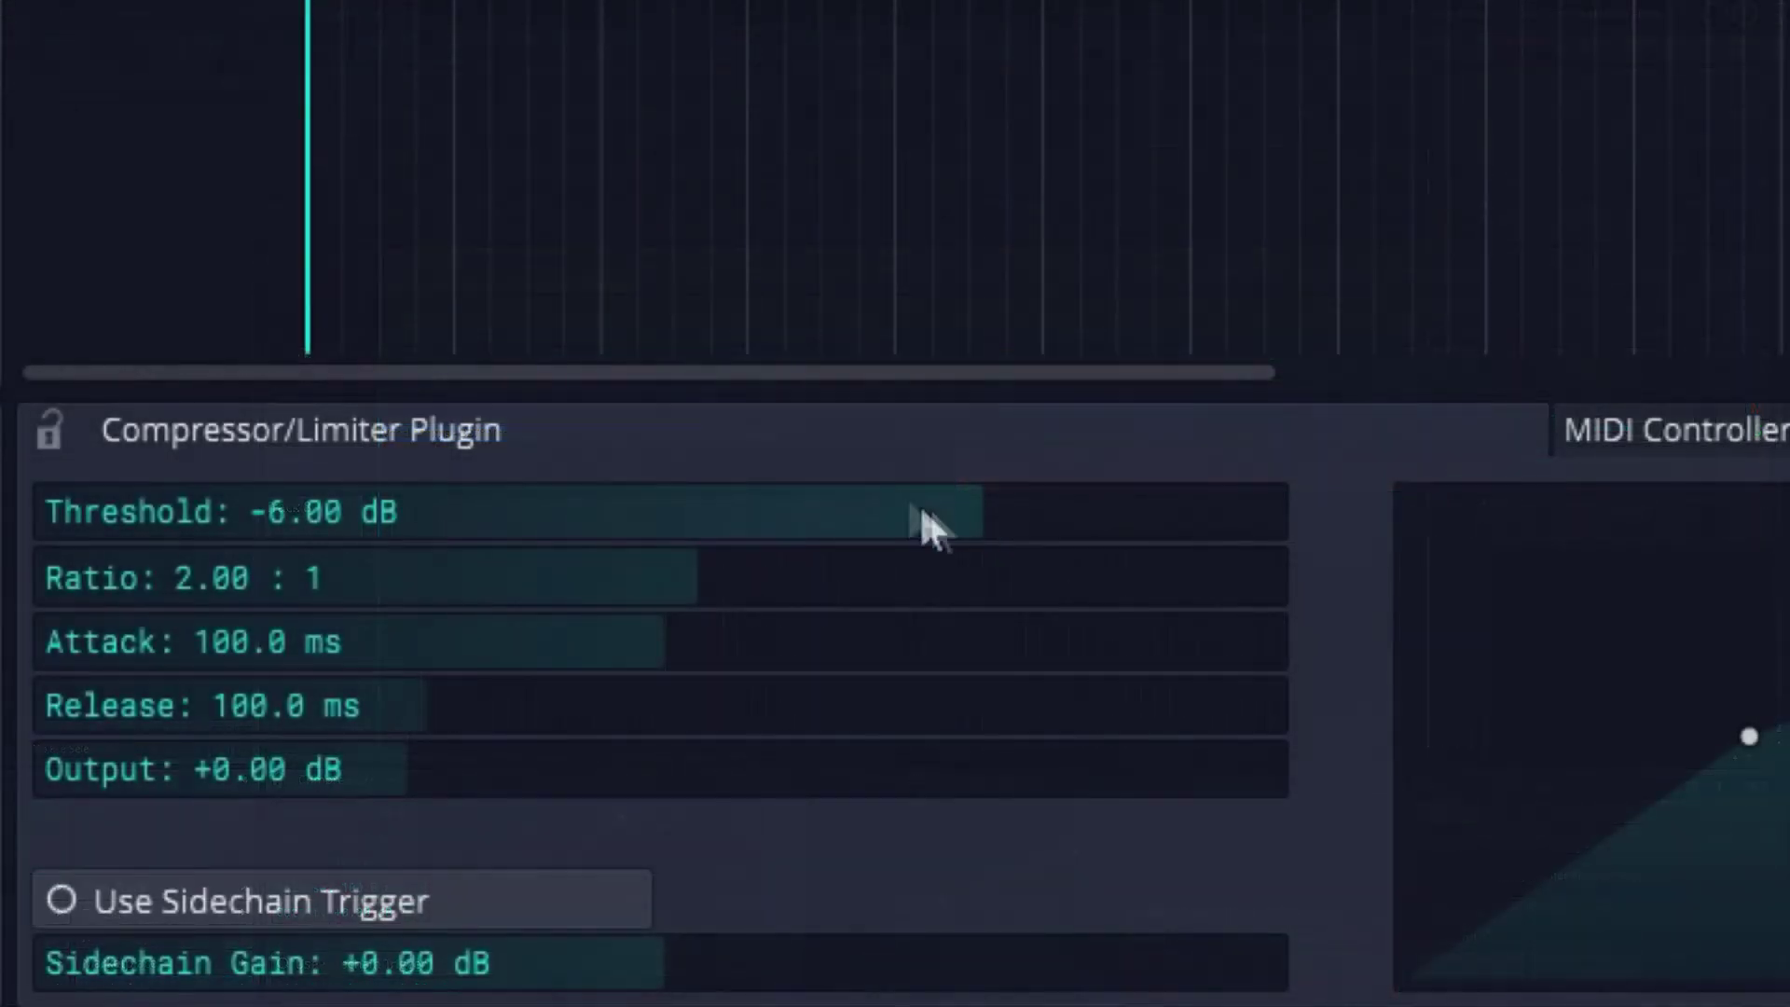
drag(622, 814, 420, 817)
drag(416, 525, 399, 524)
drag(695, 578, 198, 580)
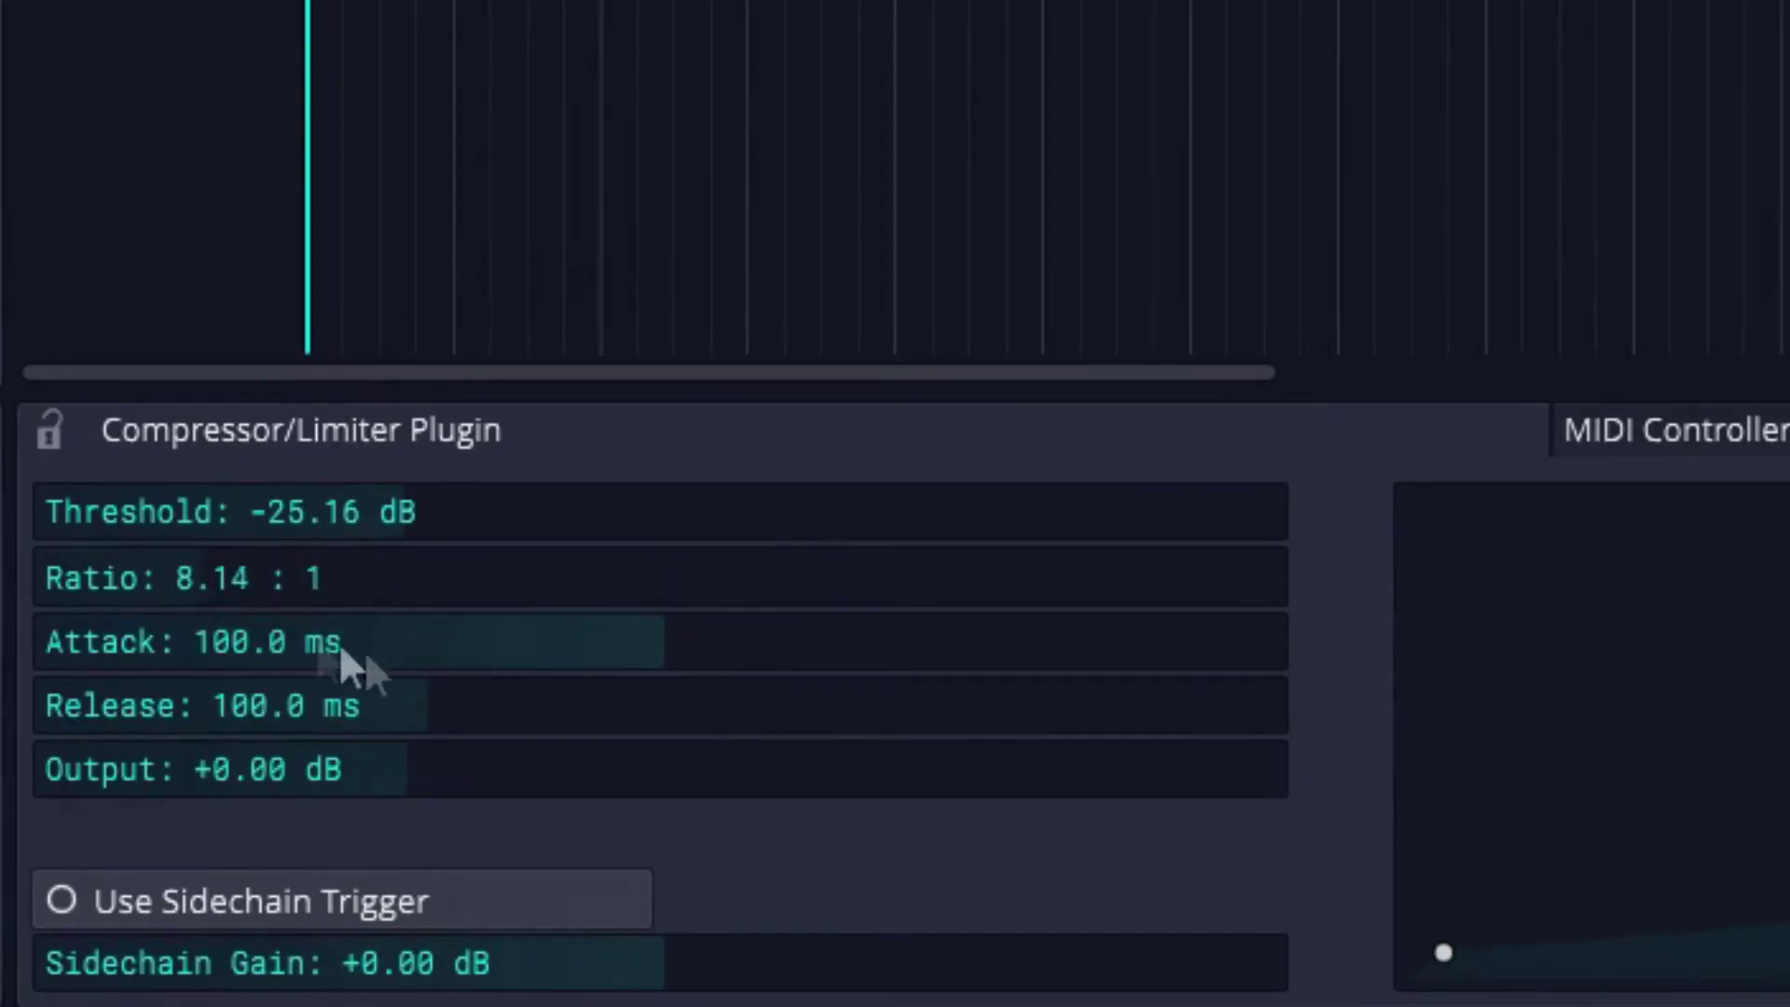
drag(671, 639, 201, 628)
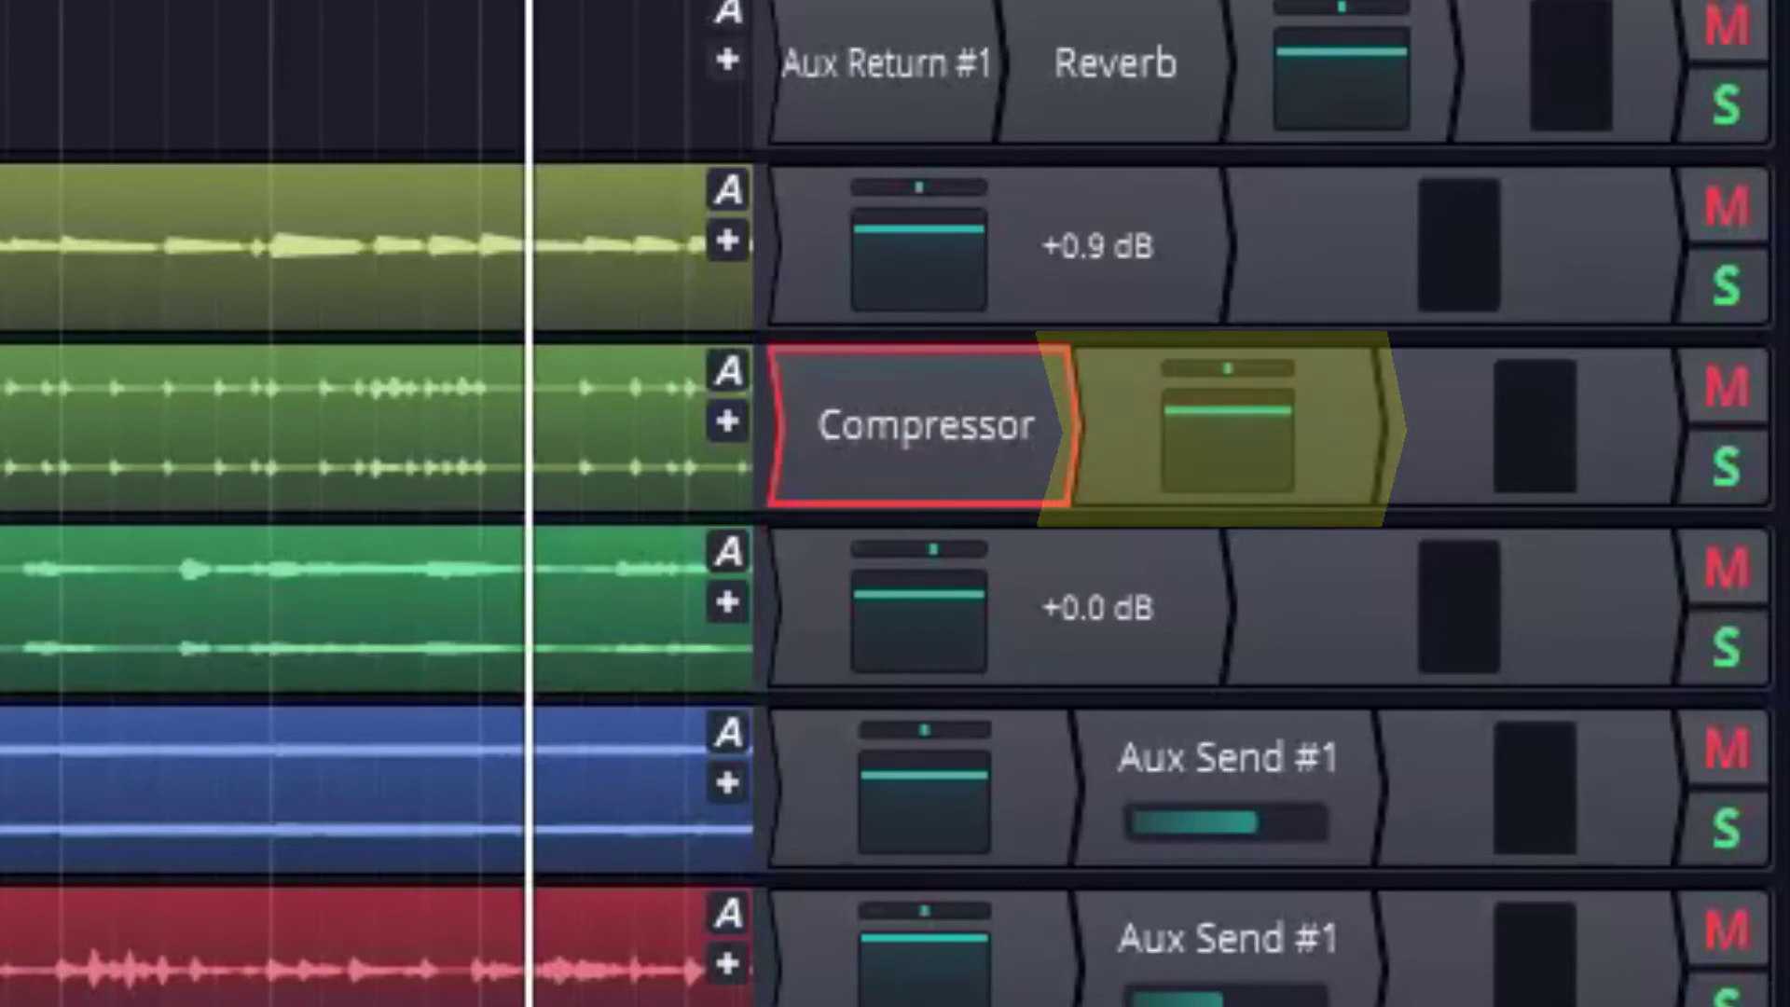
Copy Track 4's volume plugin to before the compressor, and play the track soloed from the beginning.
drag(1338, 452, 837, 459)
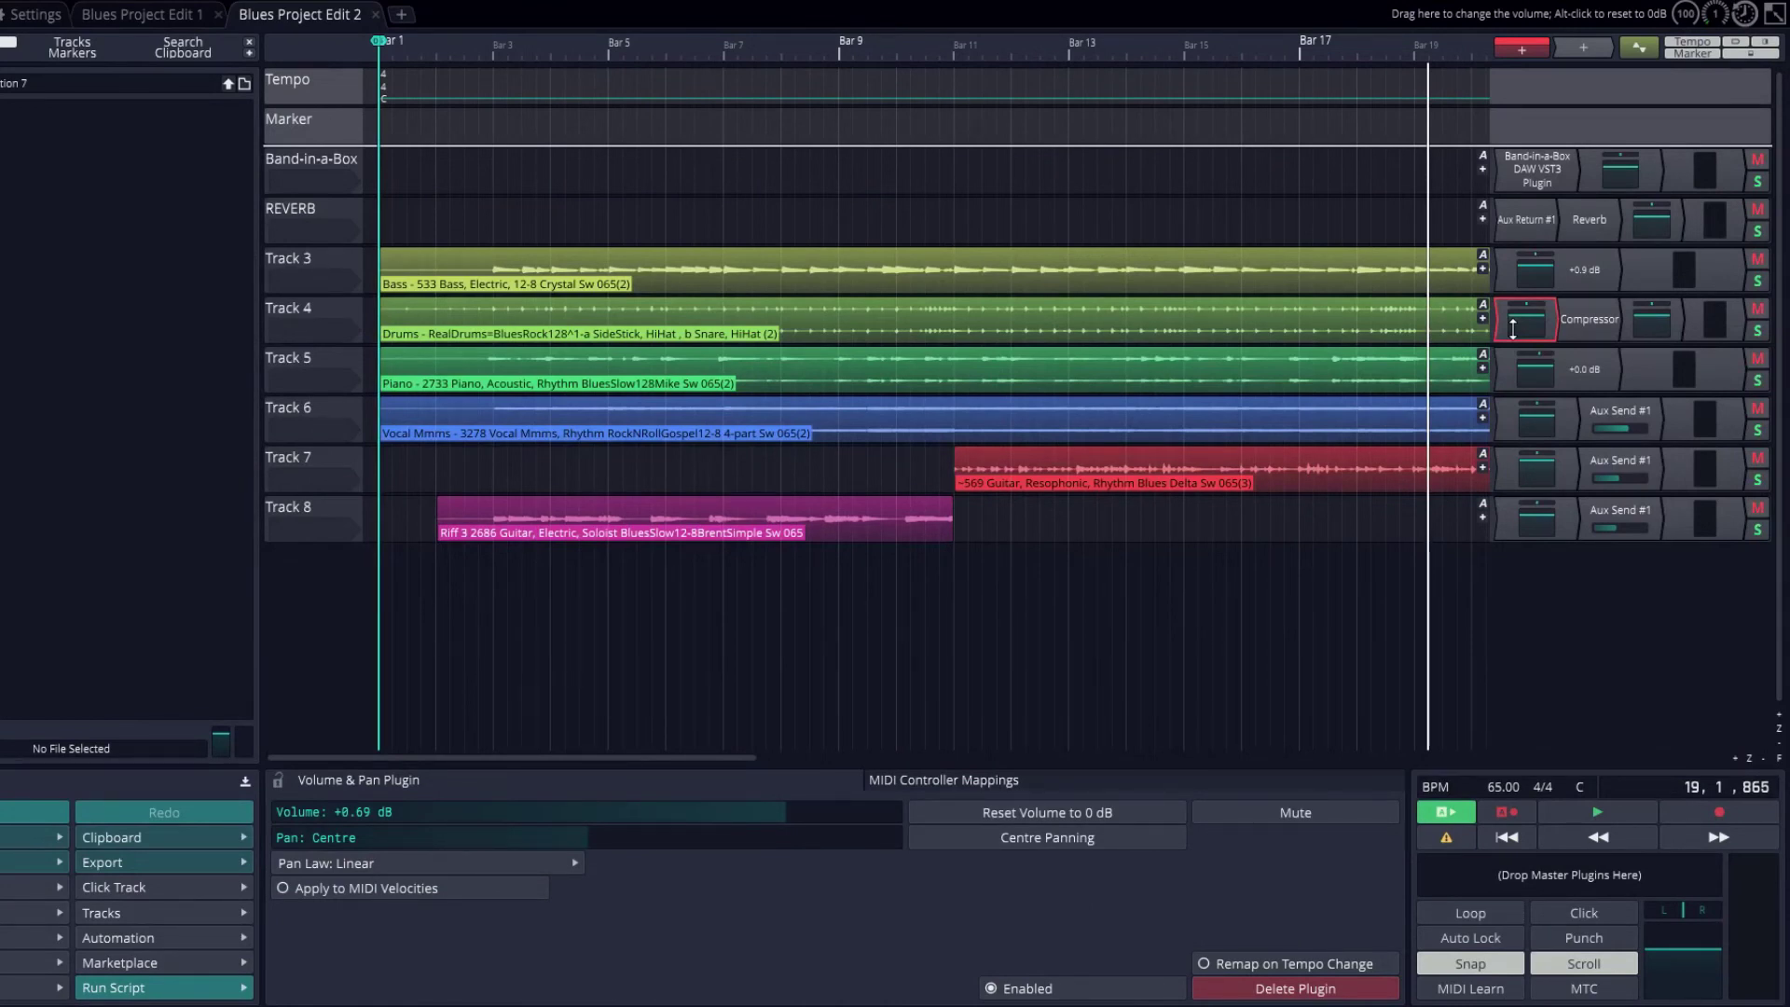
click(1758, 334)
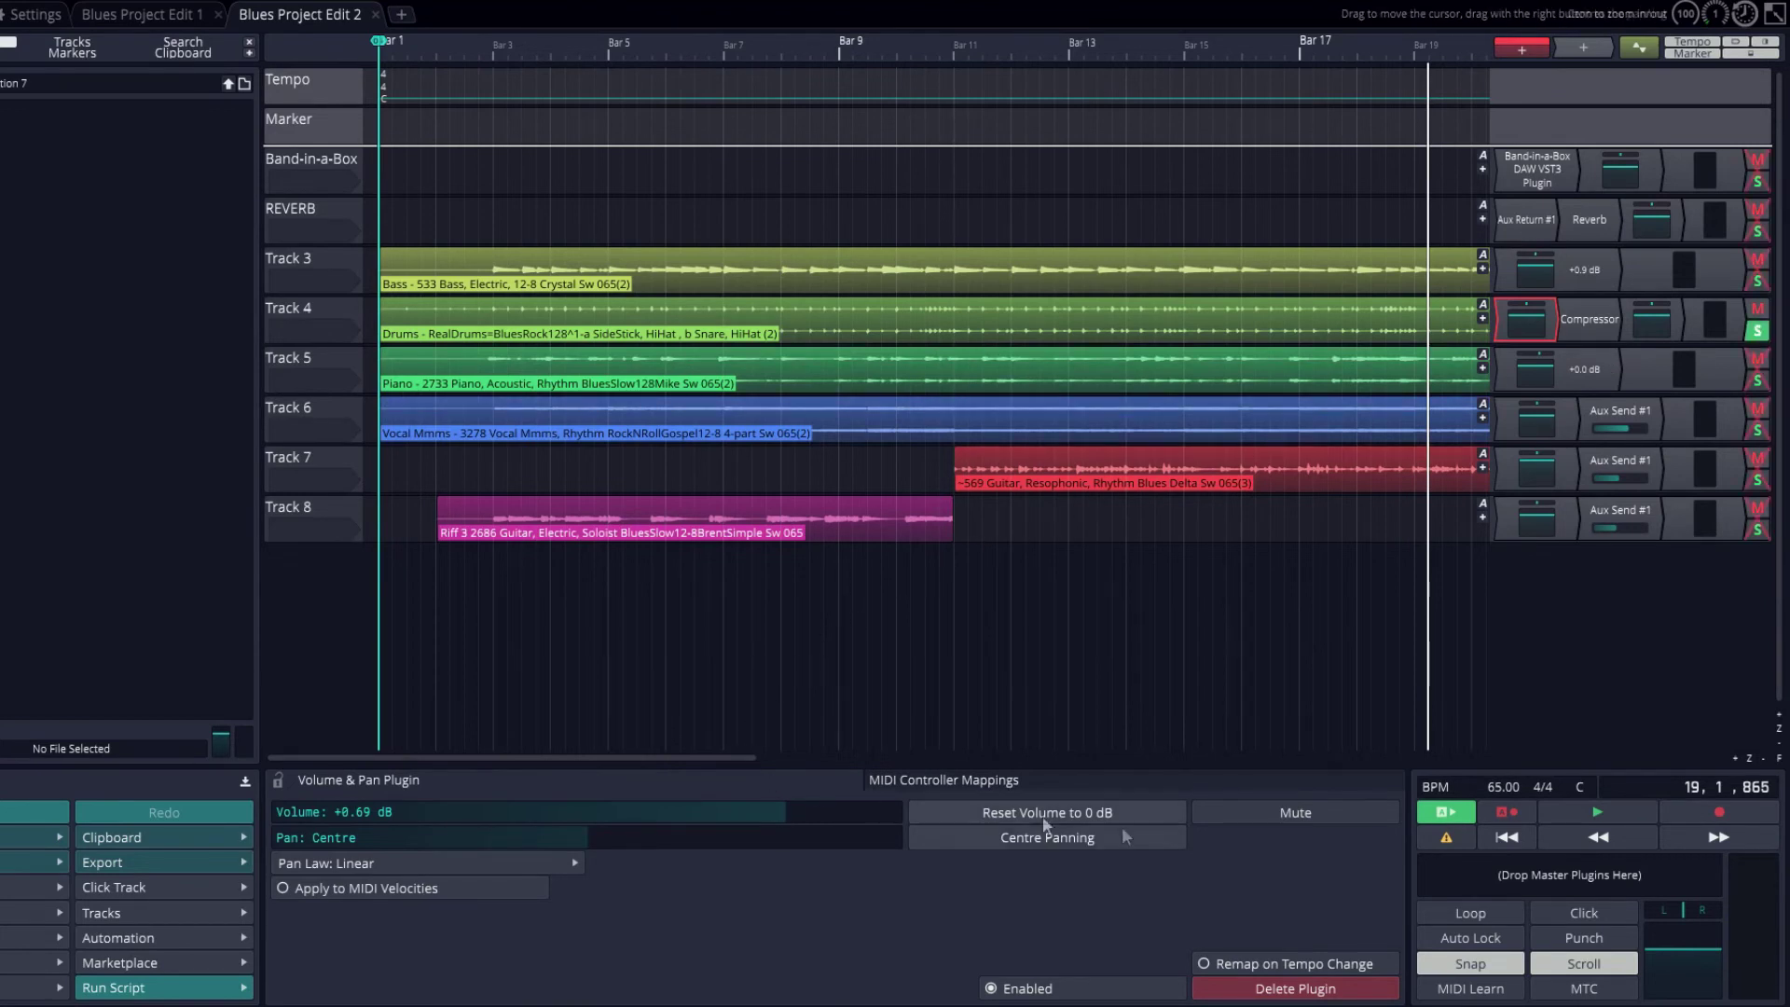
click(1507, 837)
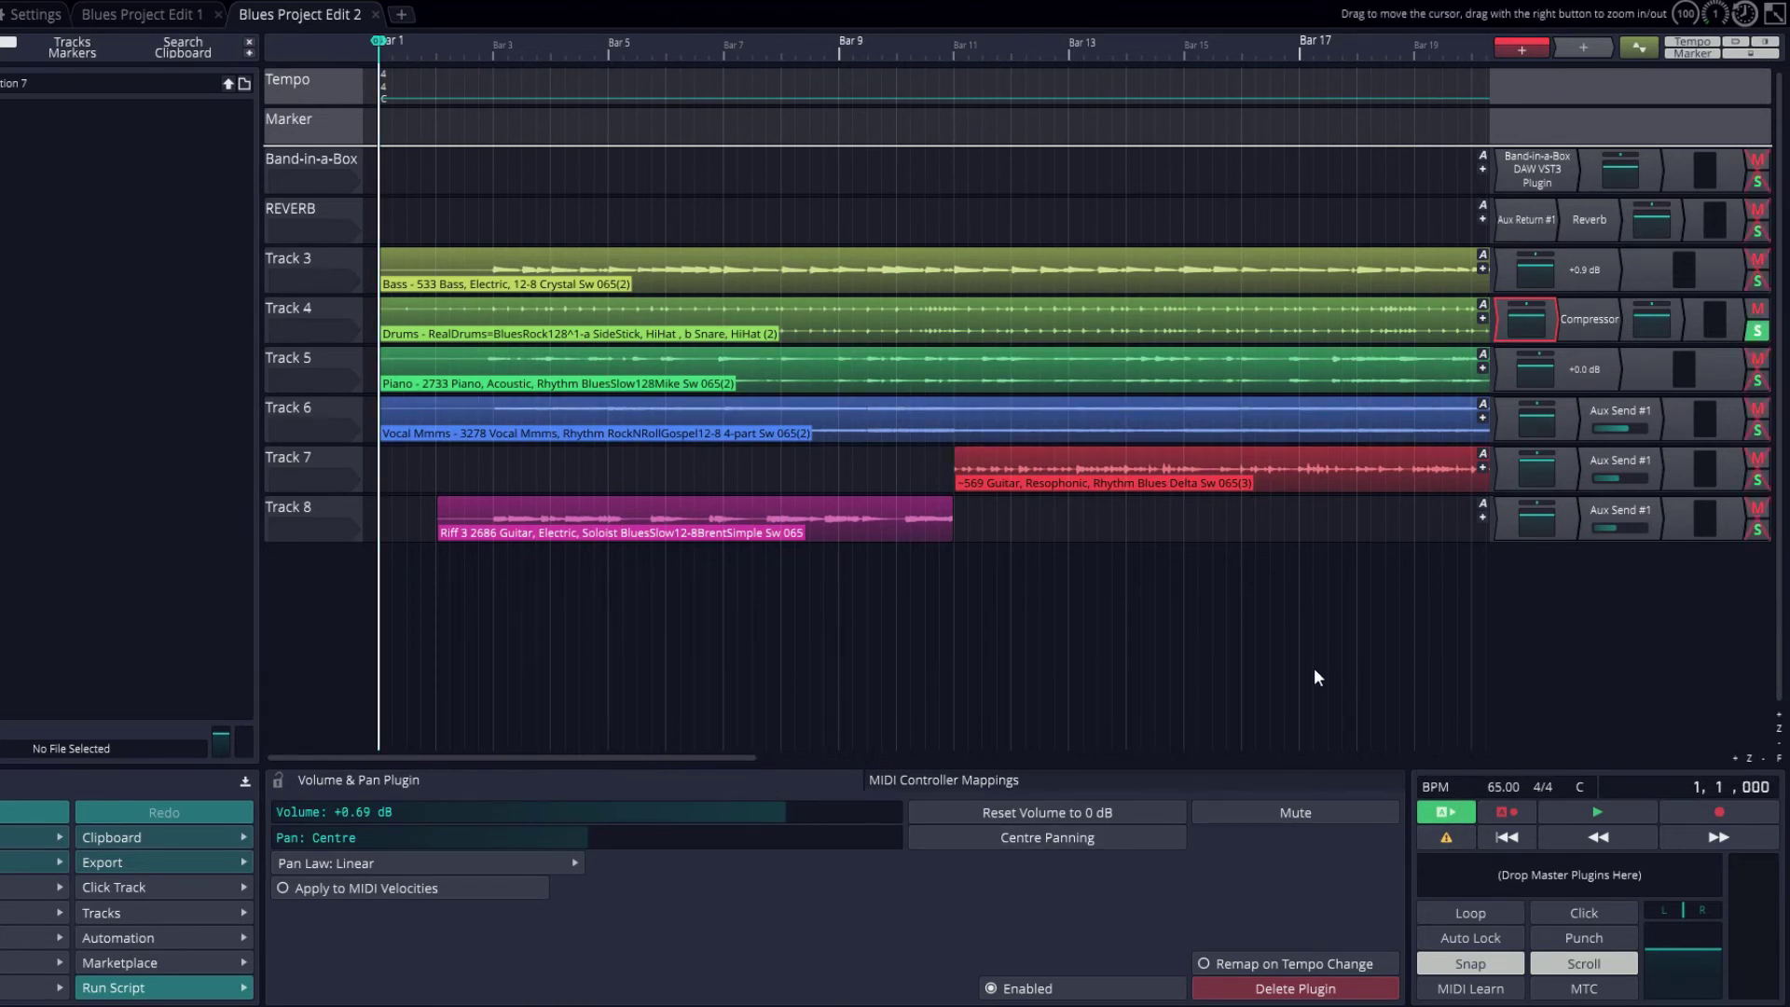
key(space)
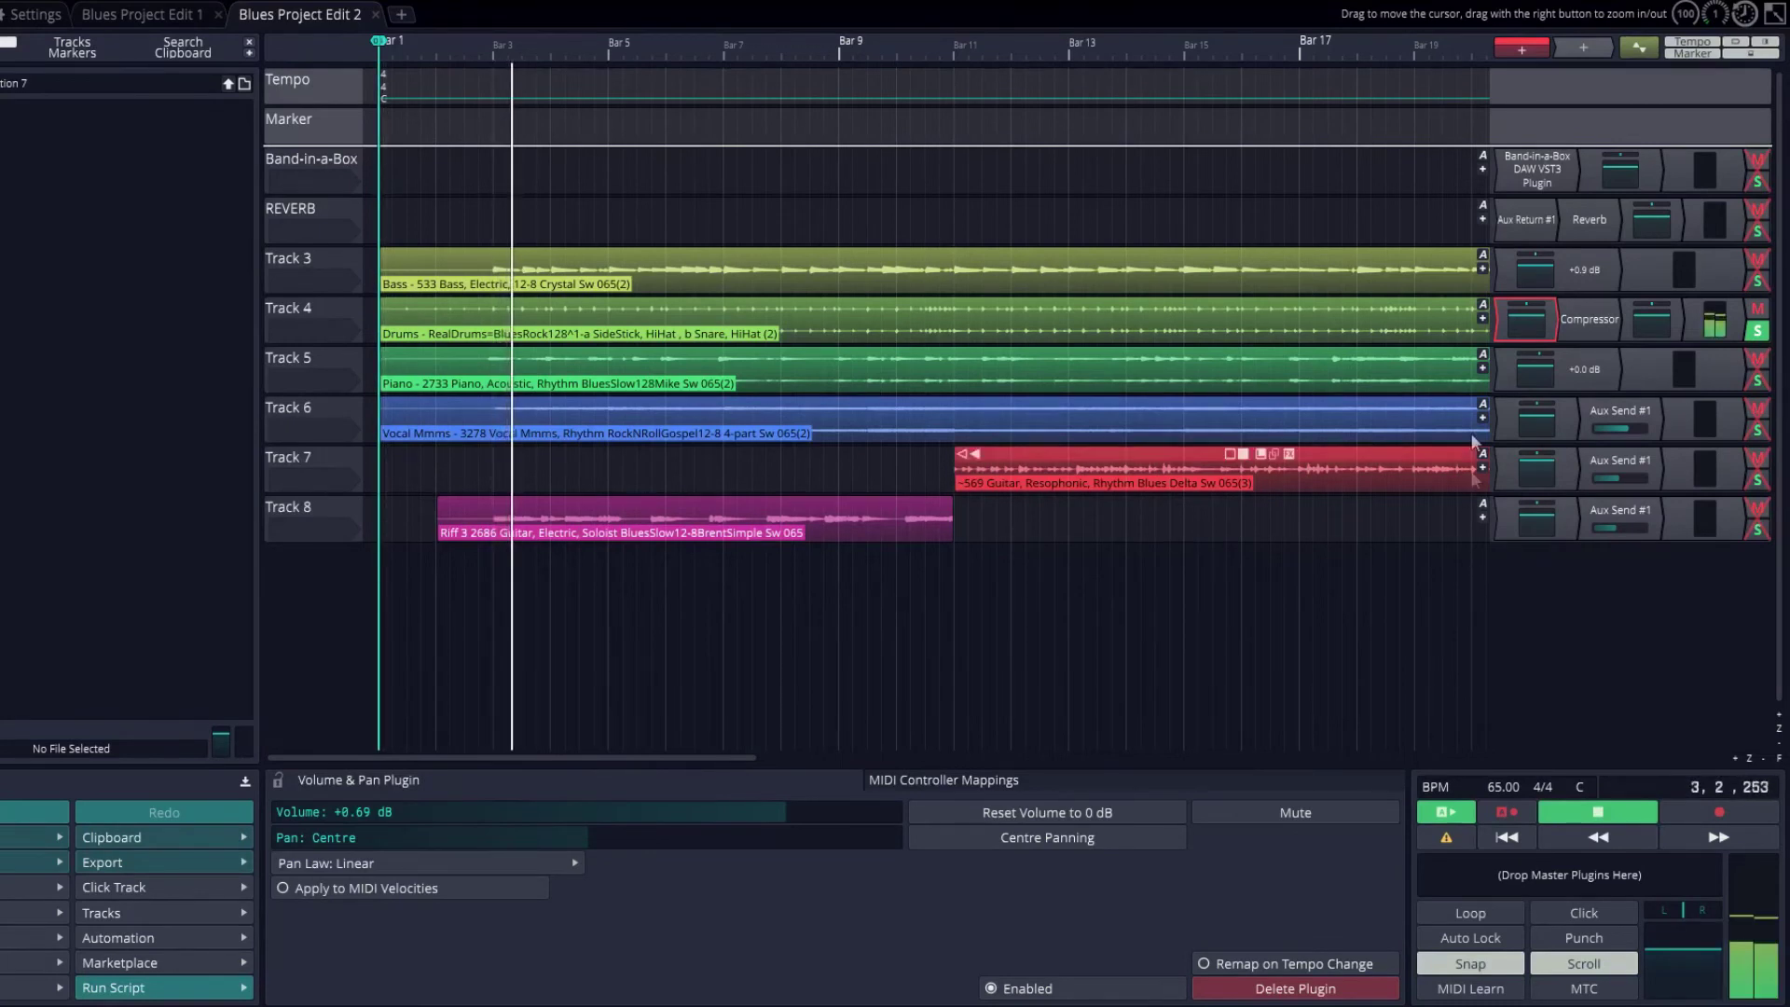
Set Track 4's volume to about +2.8 dB before the compressor and -1.70 dB after it, and stop the playback.
click(1527, 321)
mouse_move(1529, 324)
mouse_down()
mouse_move(1531, 359)
mouse_move(1547, 306)
mouse_up()
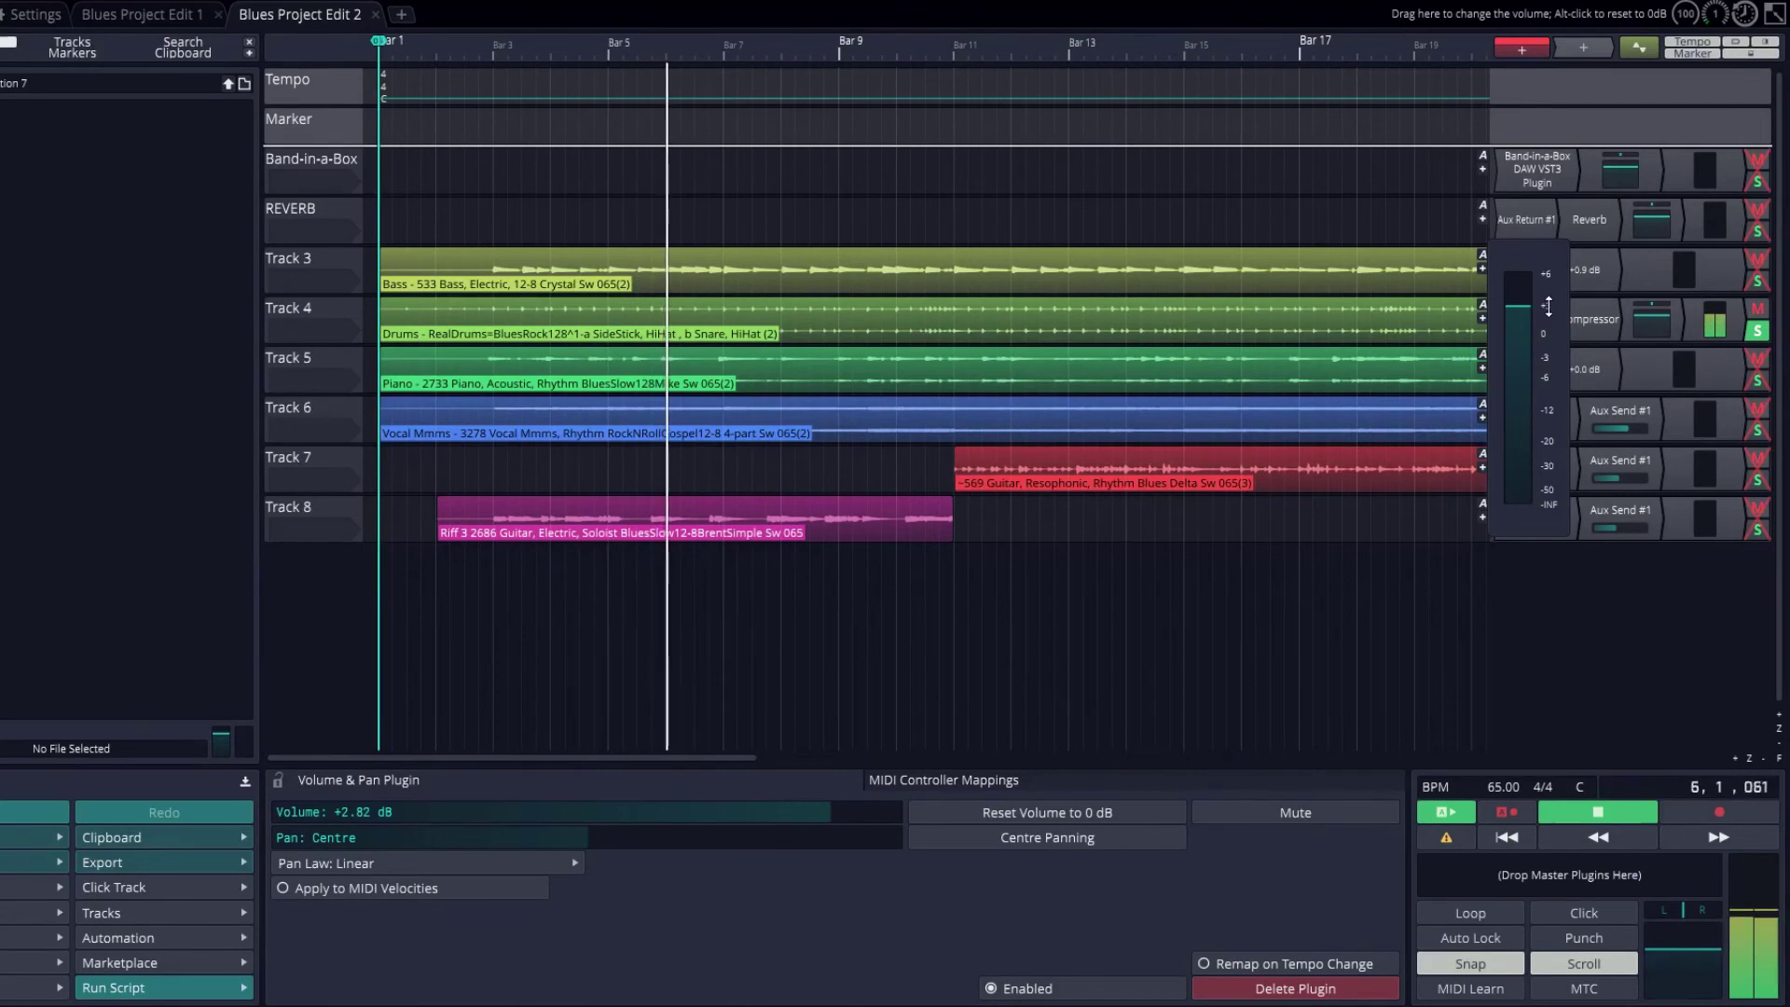
drag(1667, 311, 1666, 354)
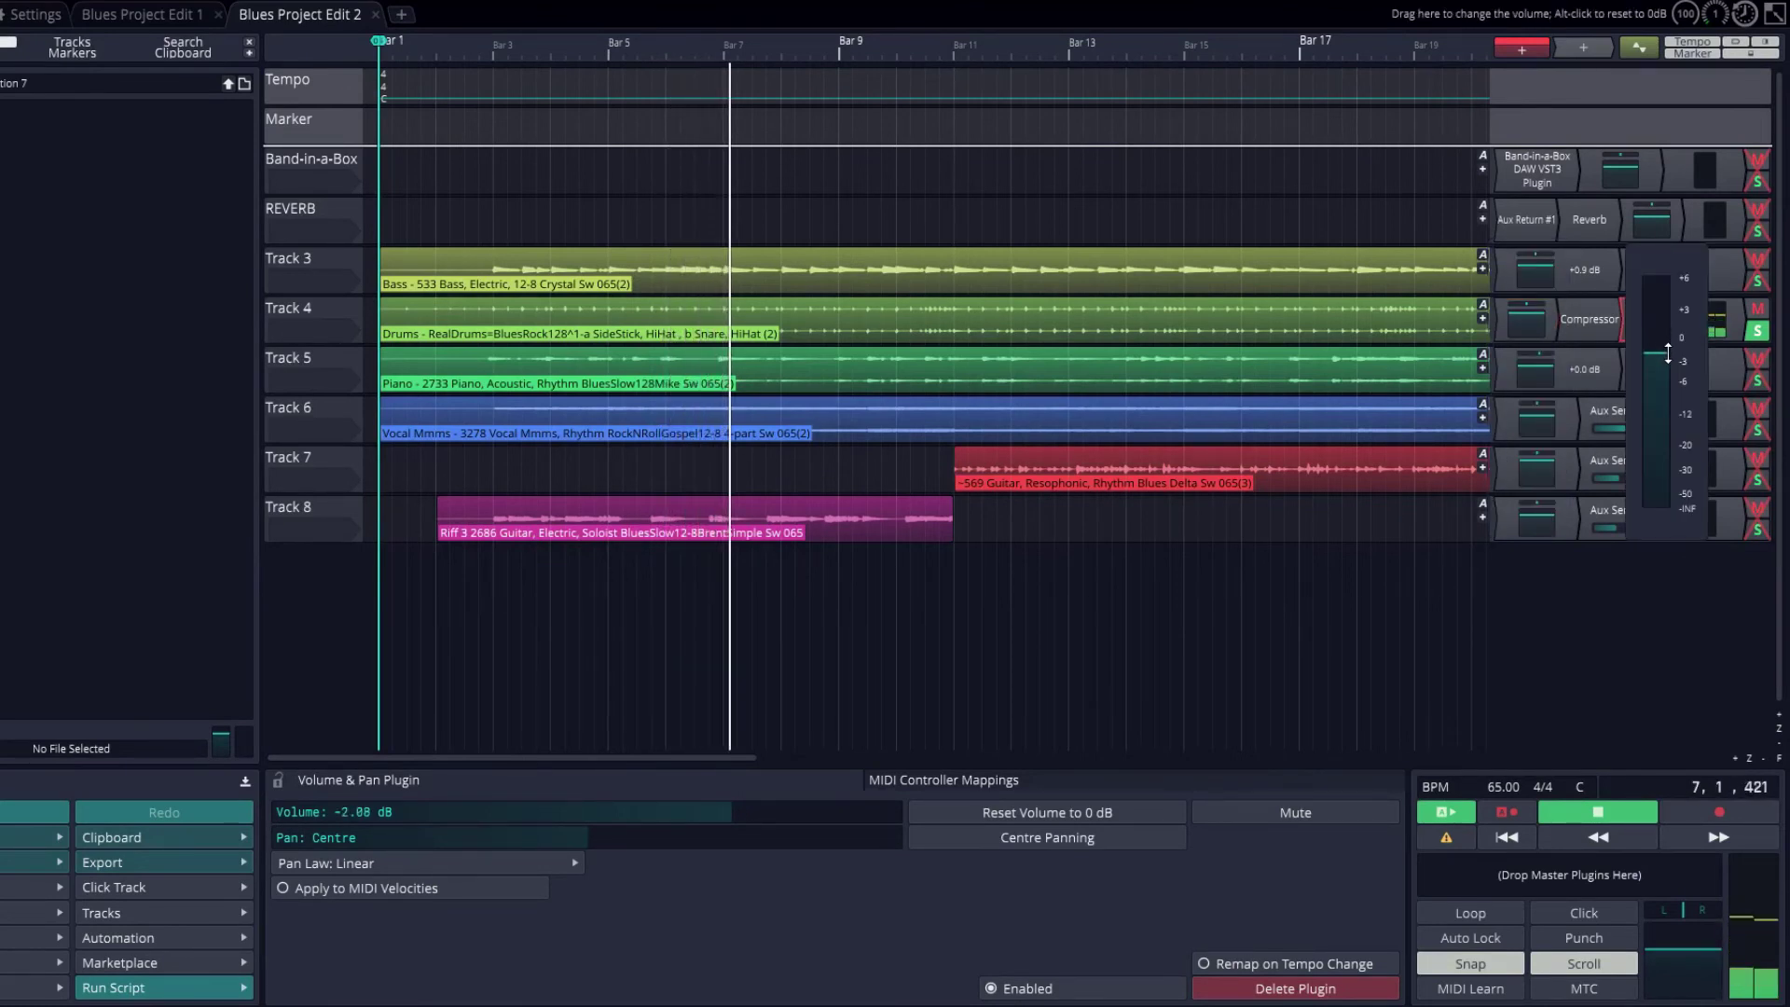
drag(1667, 353, 1667, 351)
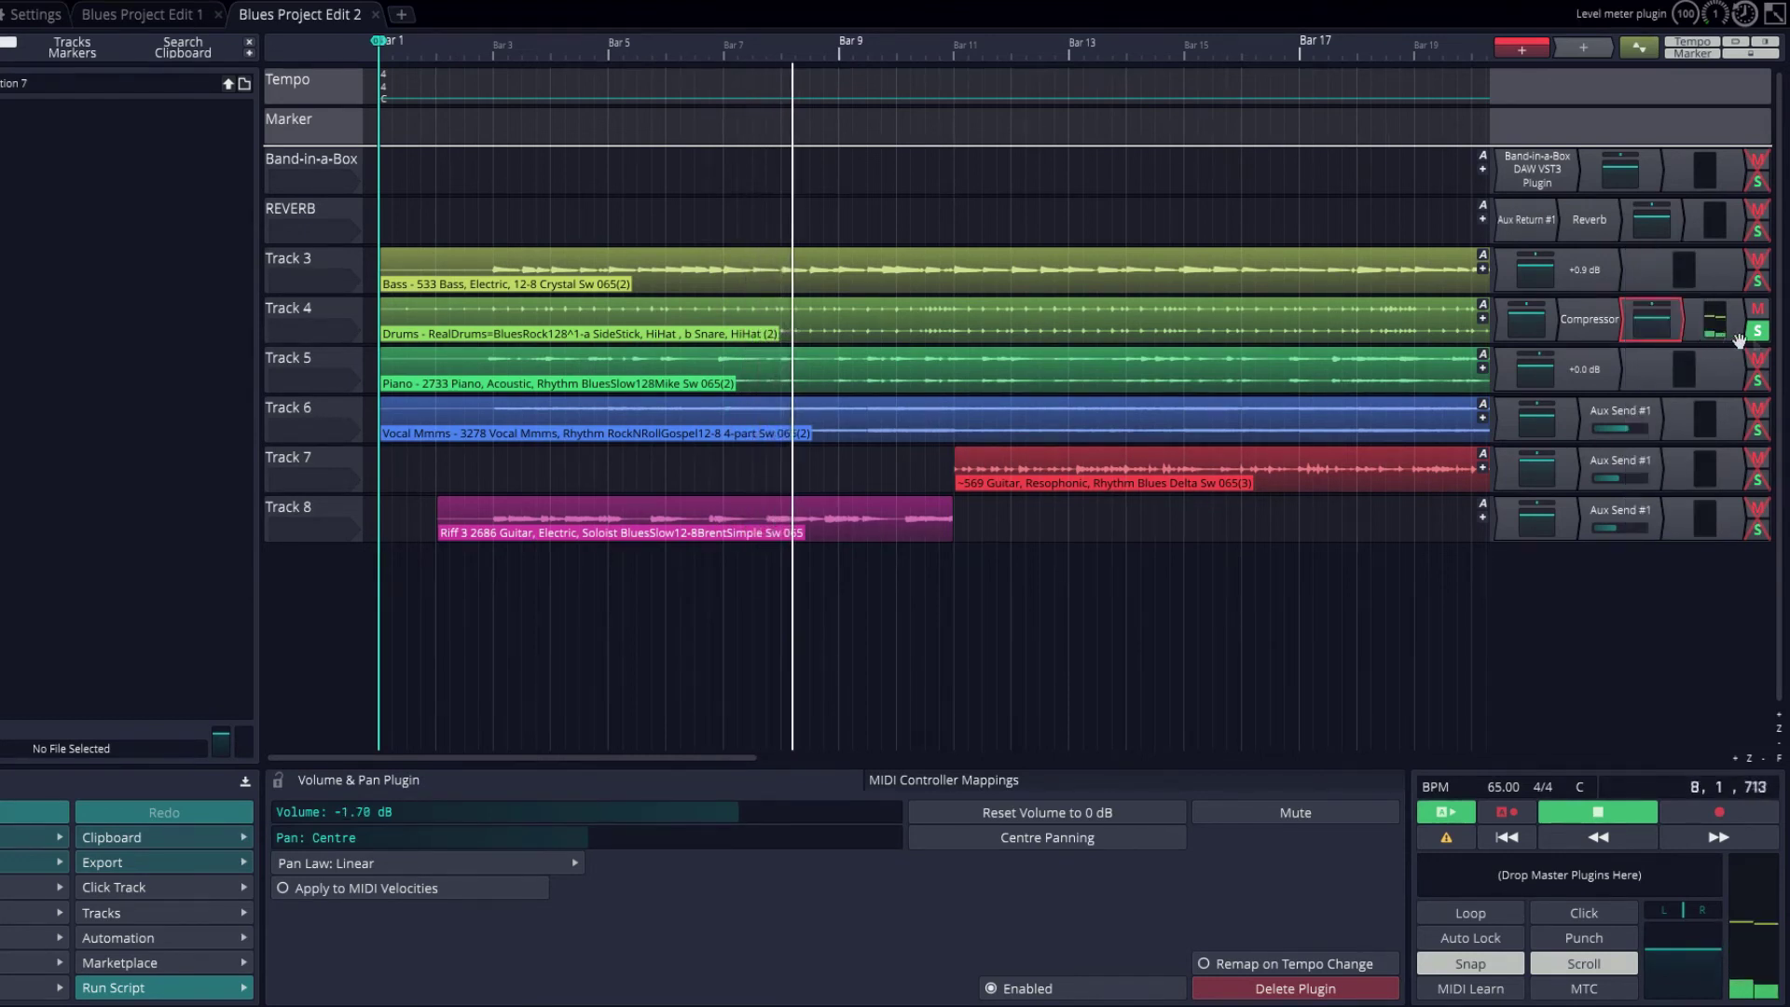
key(space)
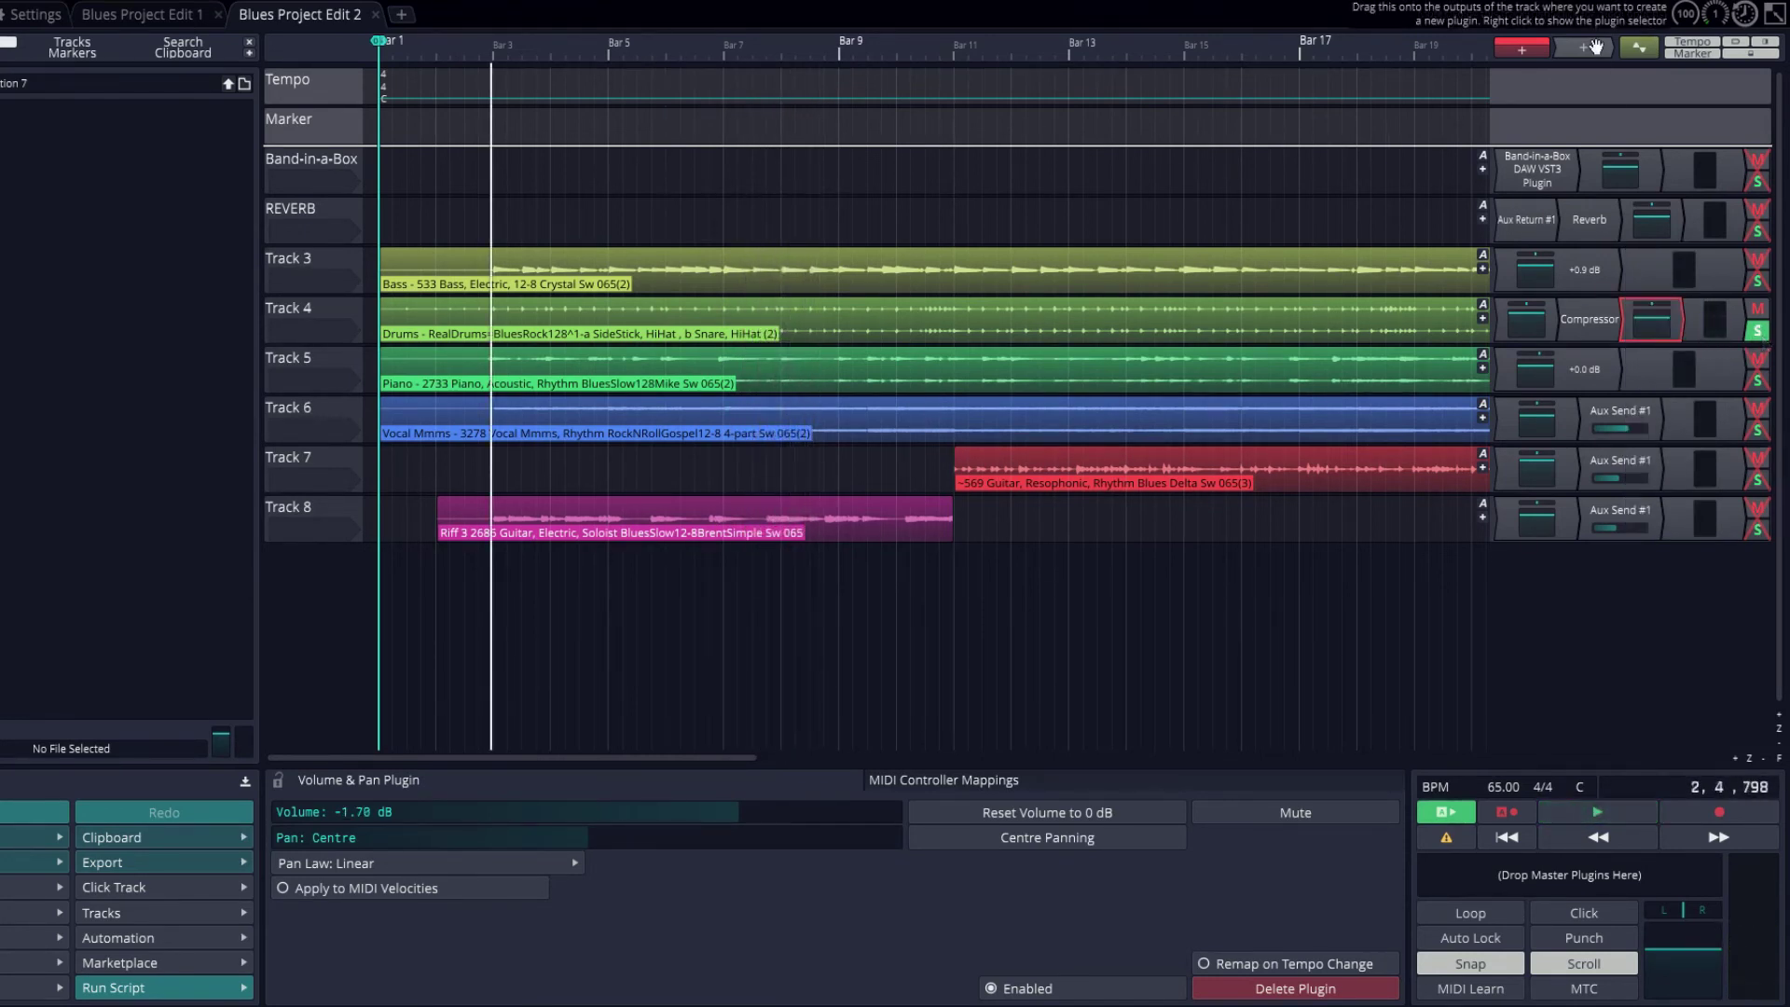
Add an Aux Send plugin on Bus #1 after Track 4's second volume plugin, with its send level at about -9.7 dB.
drag(1596, 47, 1624, 310)
mouse_move(1665, 328)
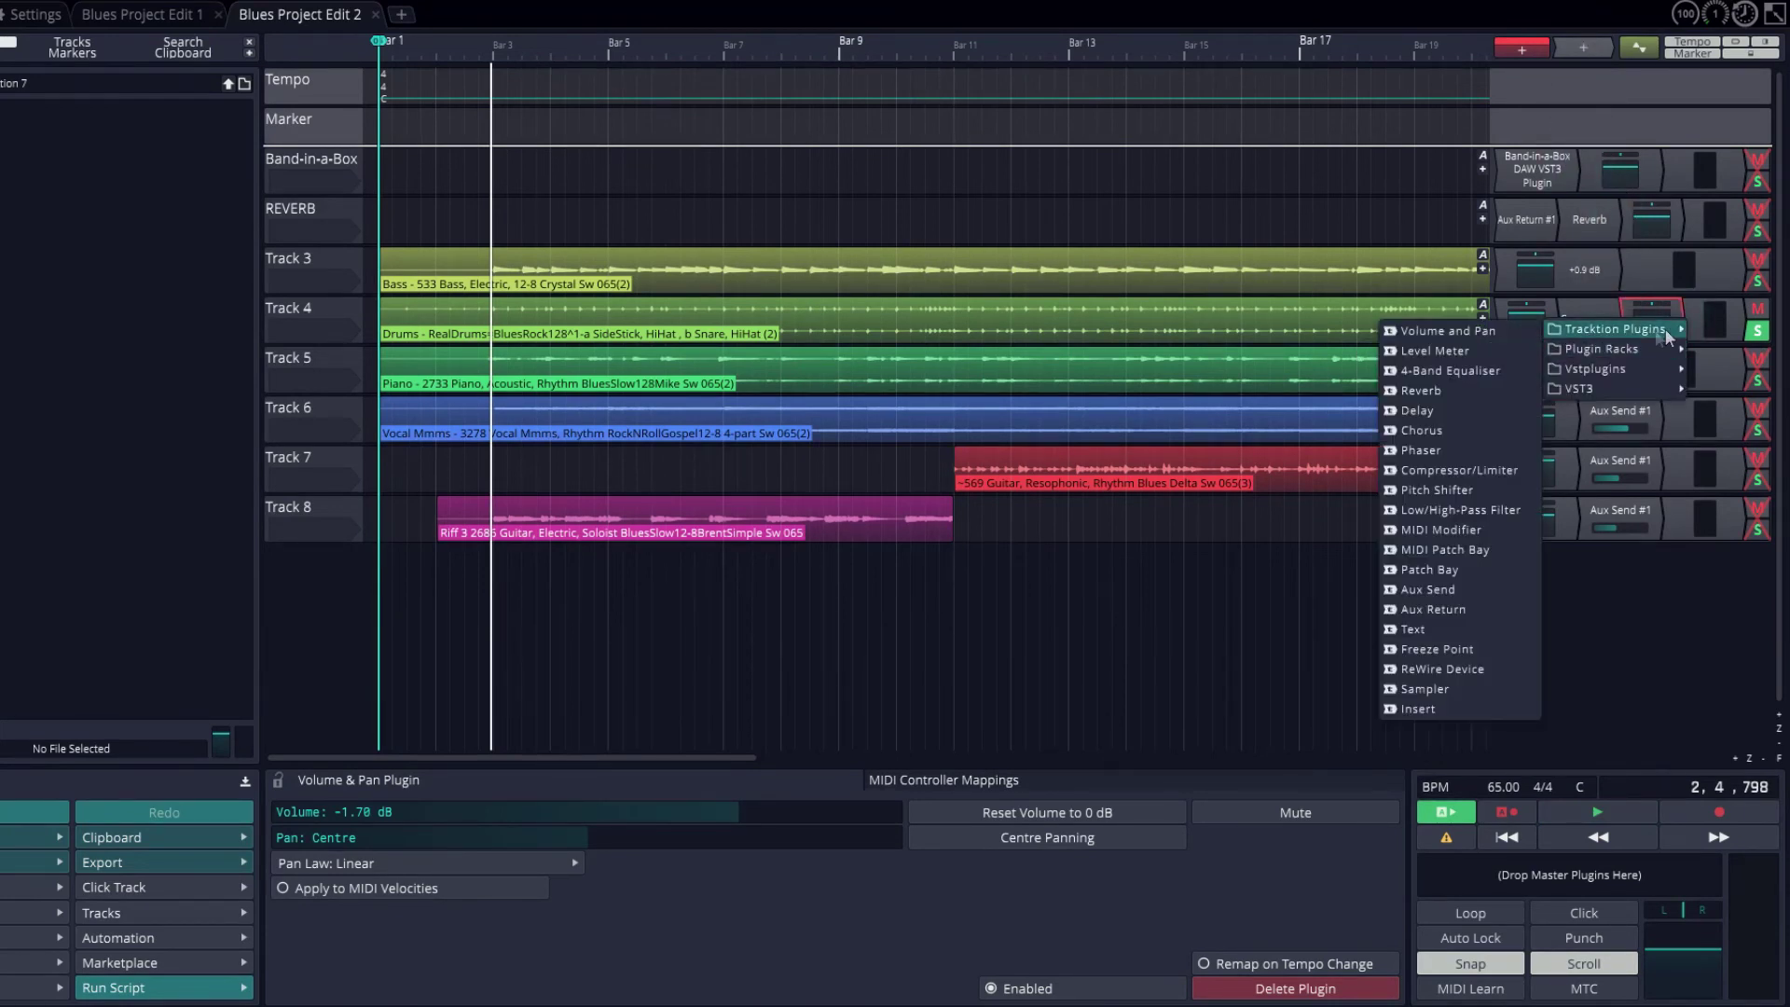
click(1478, 587)
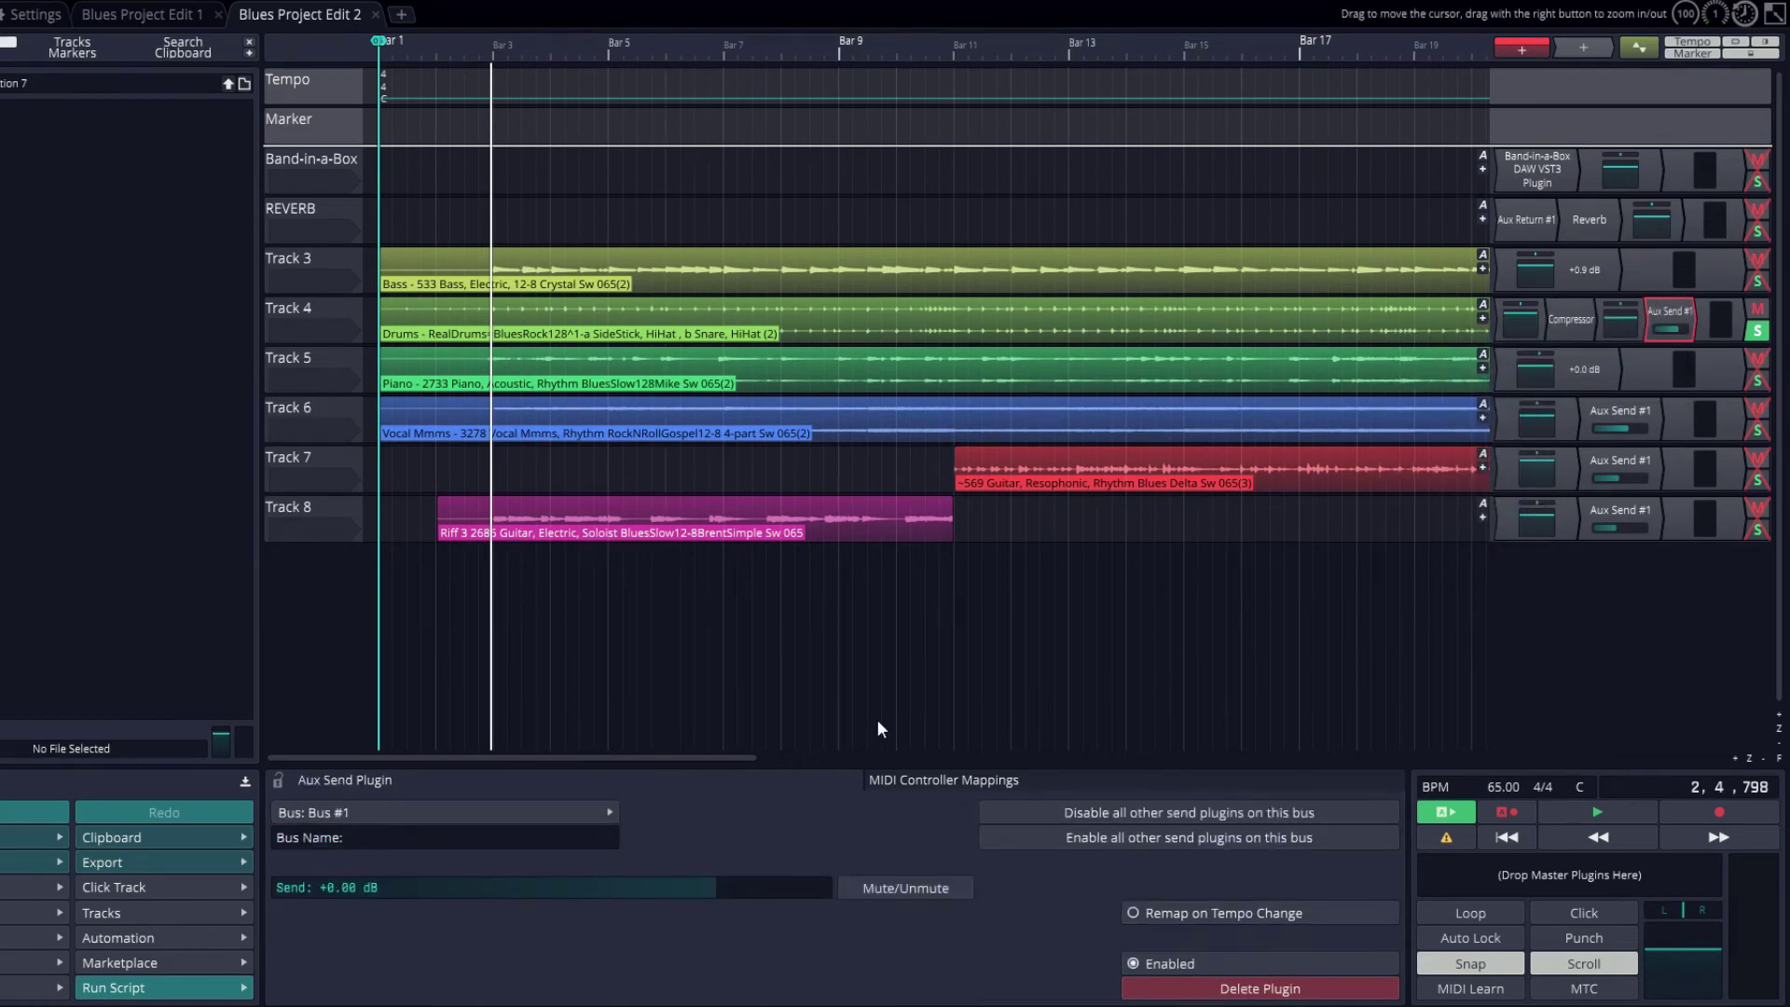
drag(659, 887, 623, 886)
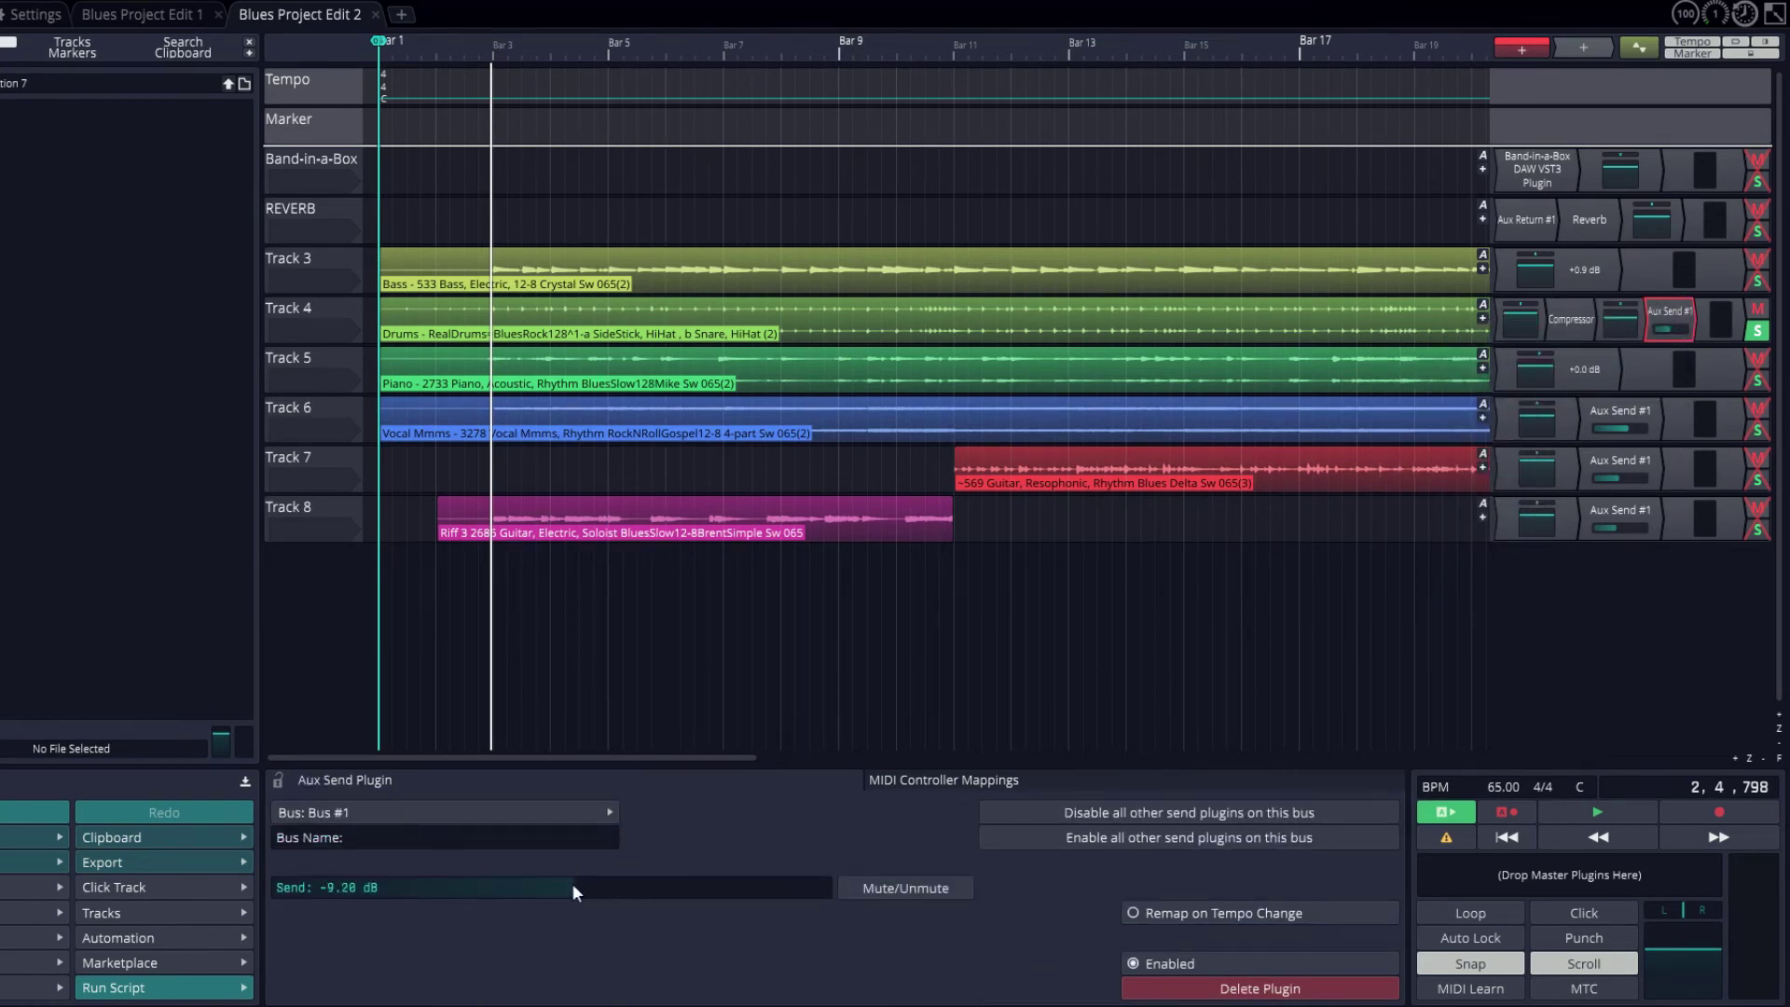
Lower Track 4's aux send to -12.80 dB during soloed playback, and end the solo.
key(space)
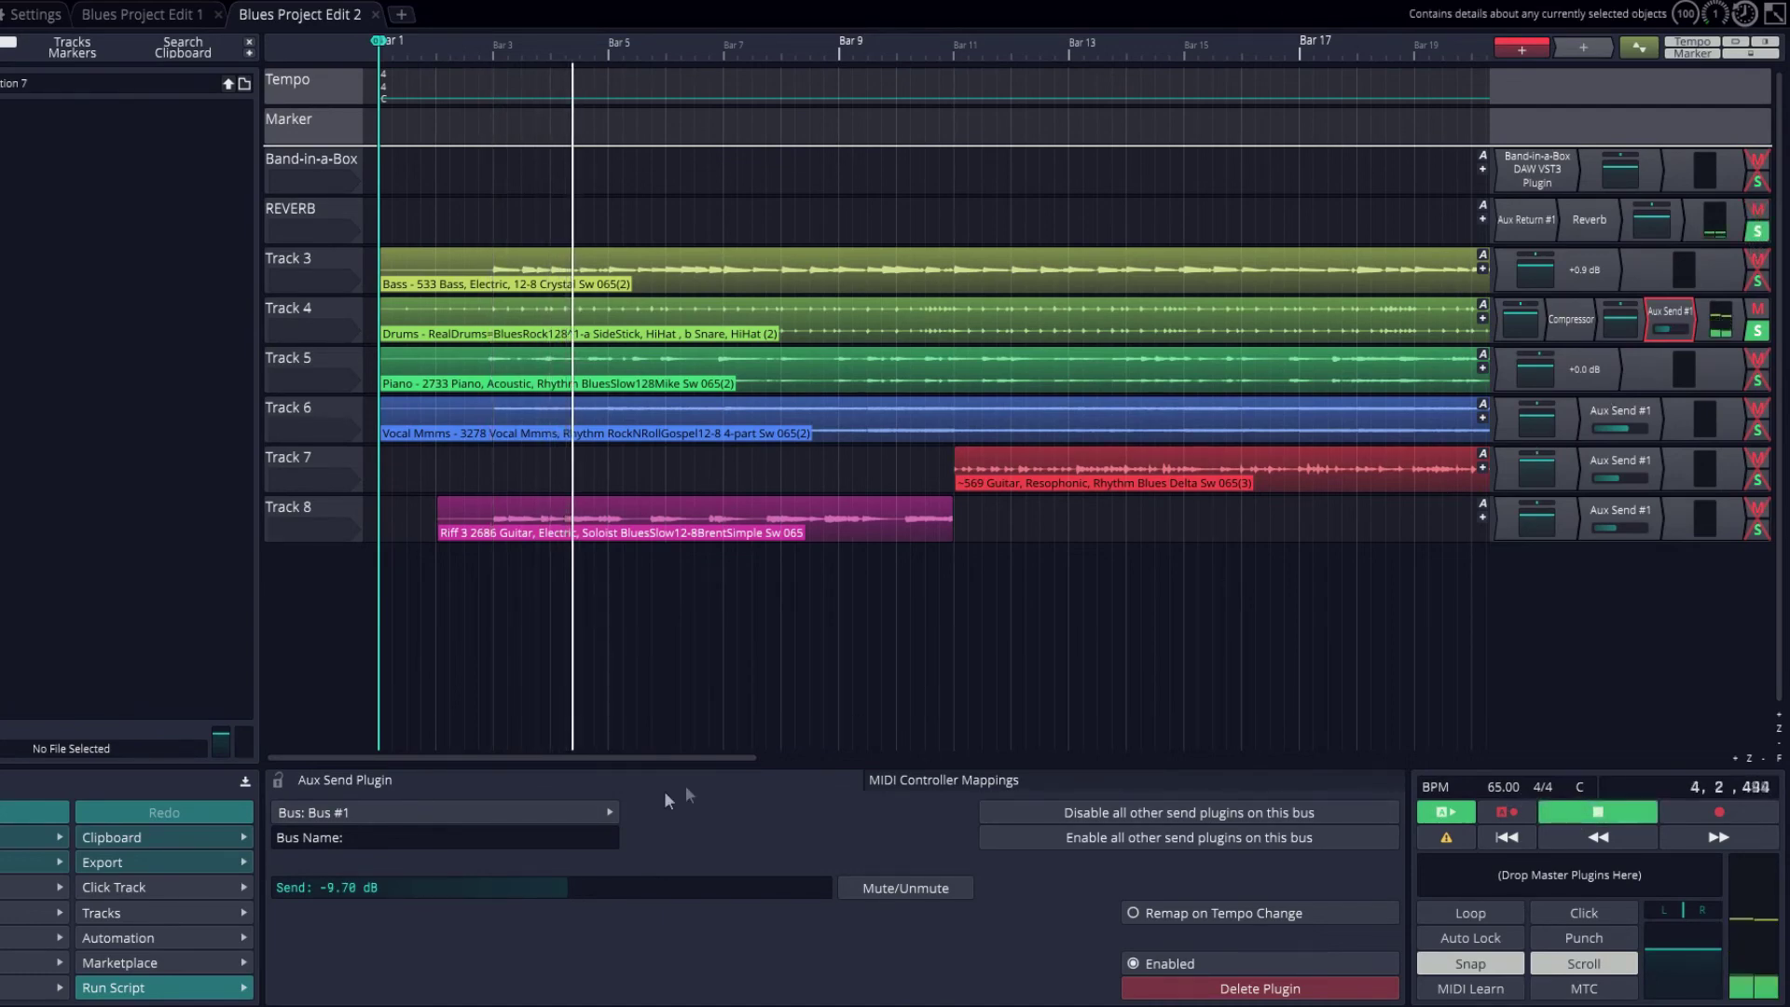
drag(567, 890, 533, 890)
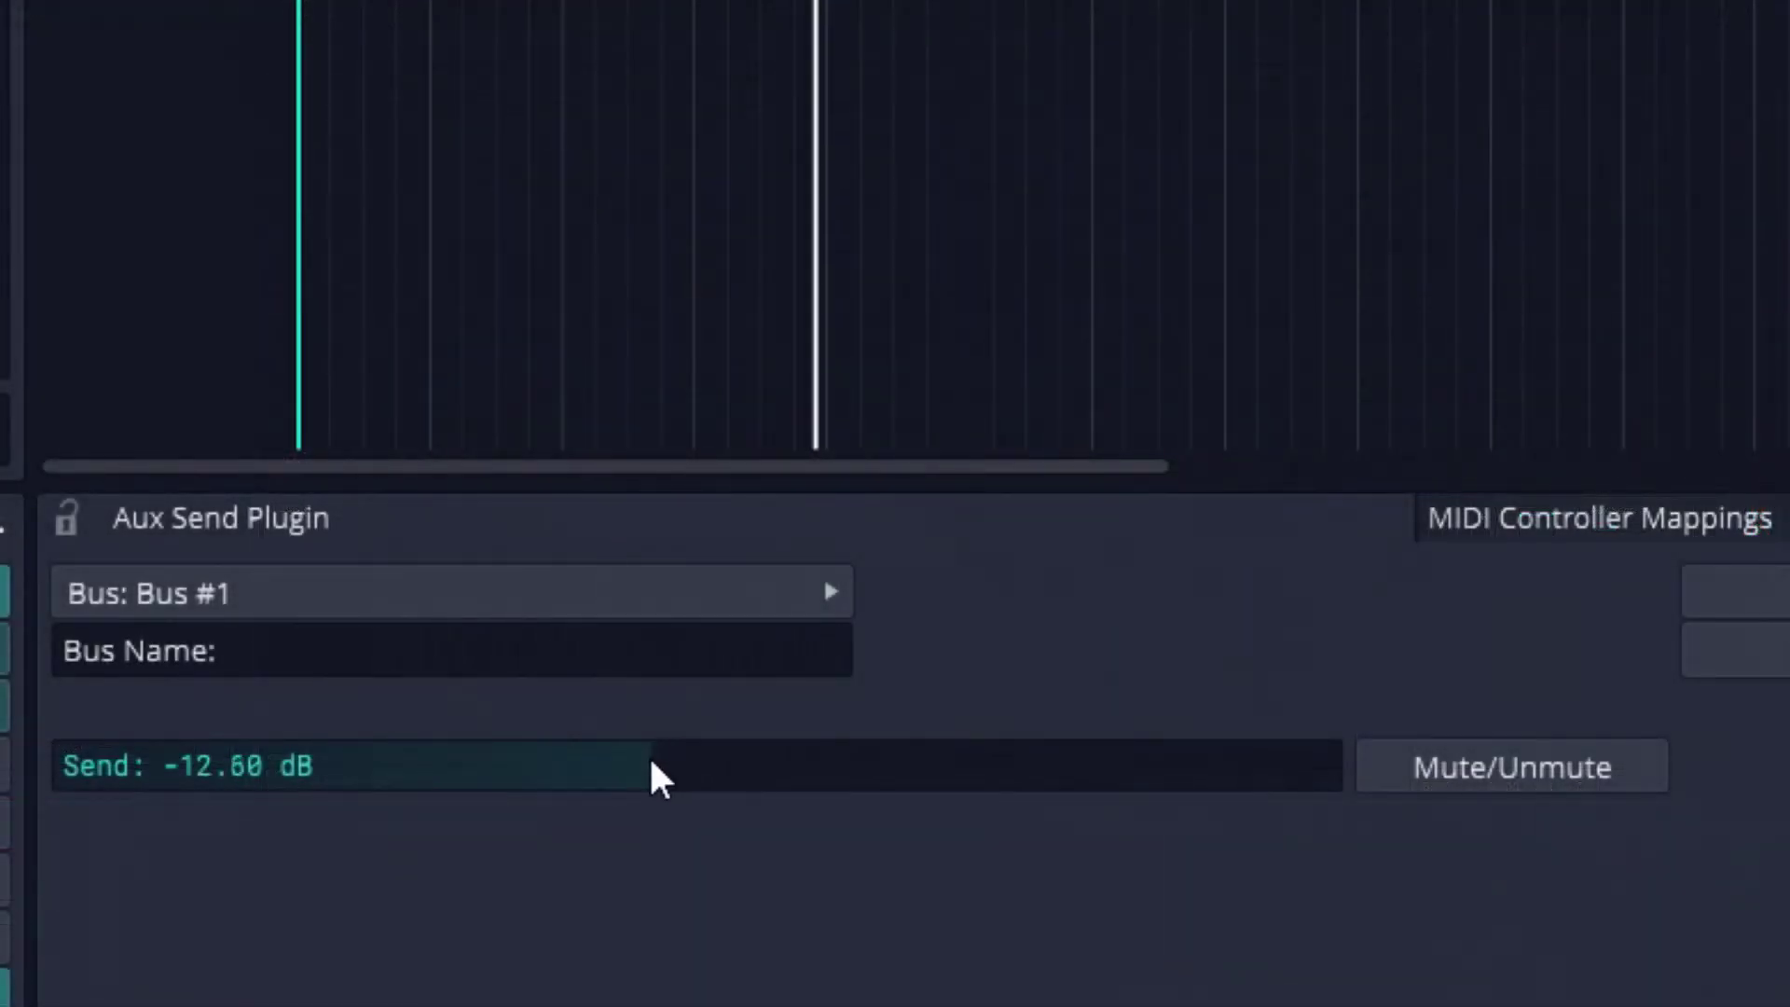
drag(650, 761, 642, 750)
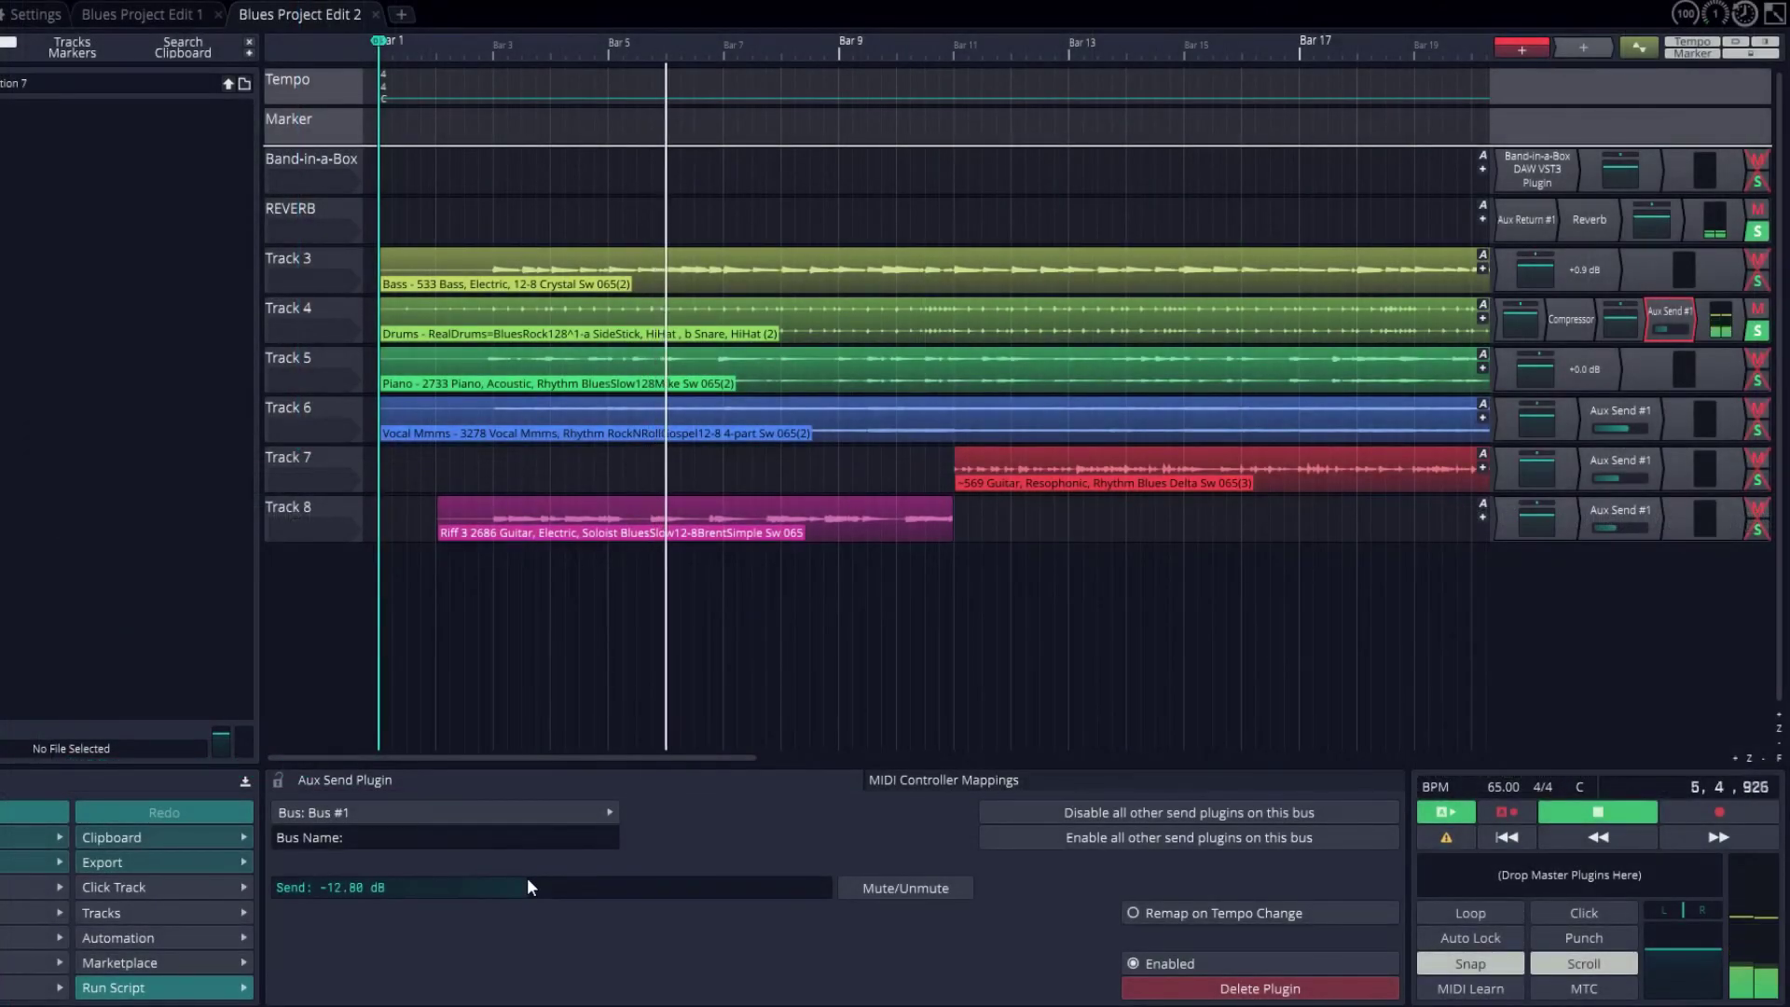
click(1758, 331)
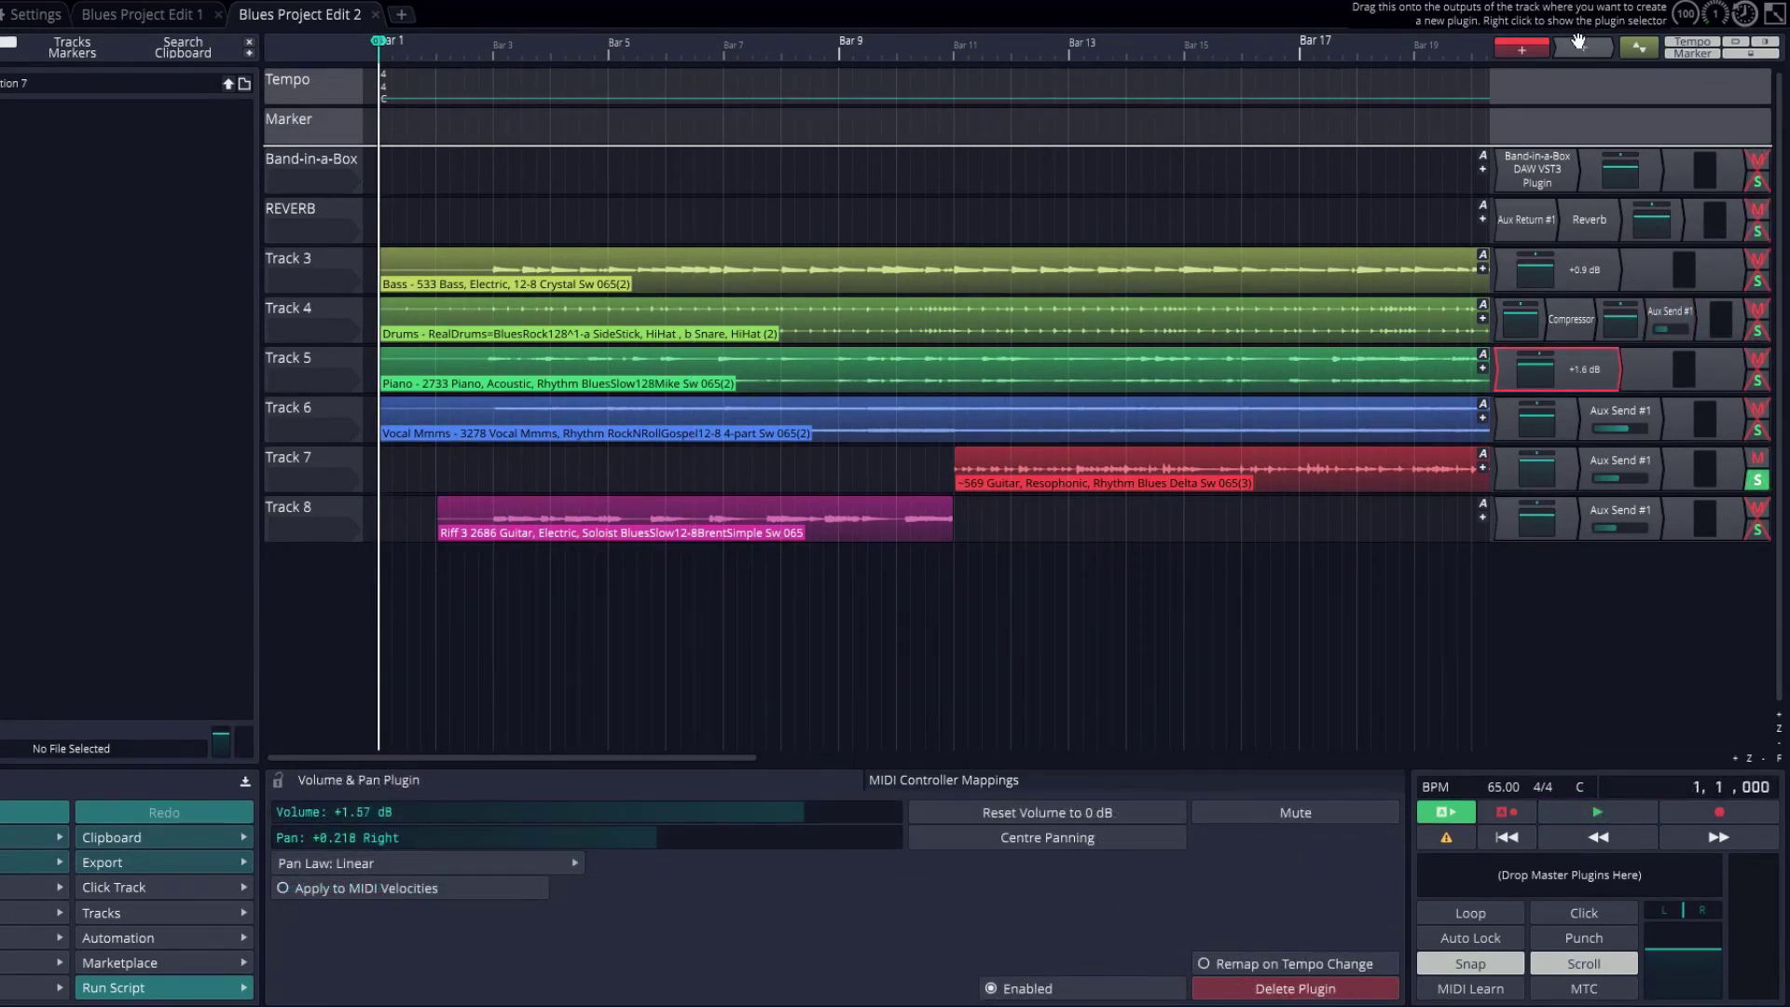
Add a Tracktion 4-Band Equaliser before the volume plugin on Track 7, the resophonic guitar track.
drag(1583, 108, 1518, 454)
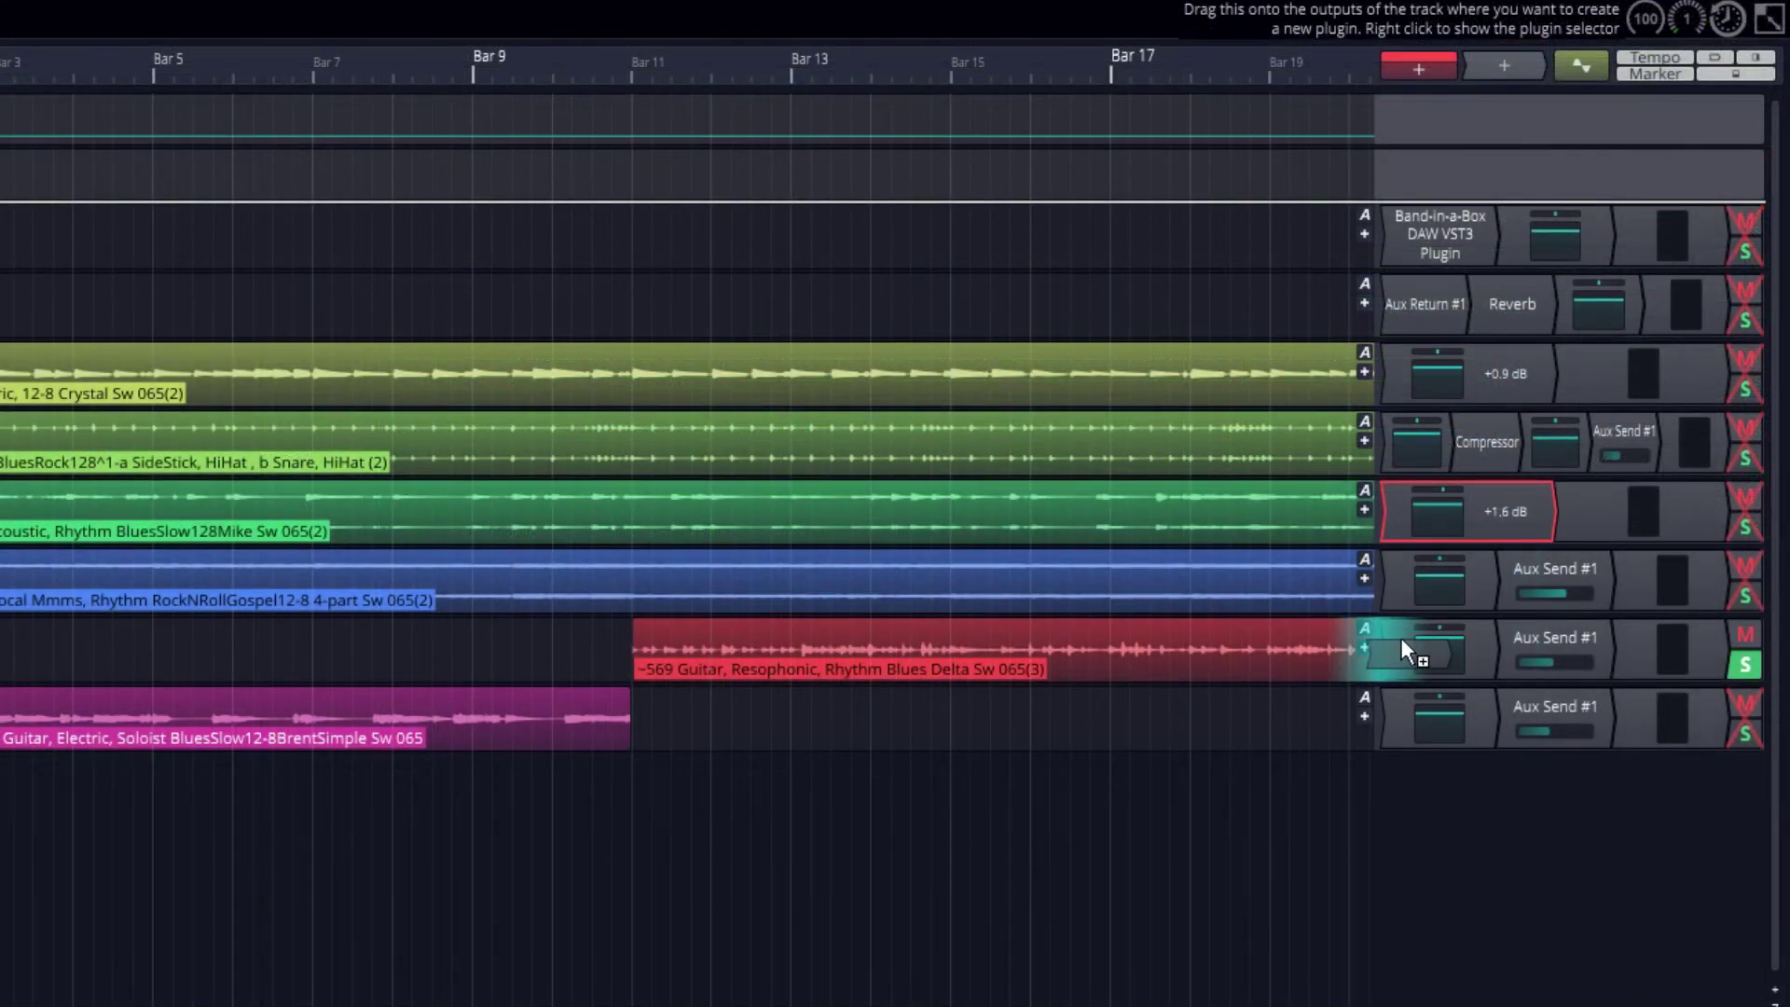
drag(1401, 639, 1401, 639)
mouse_move(1366, 669)
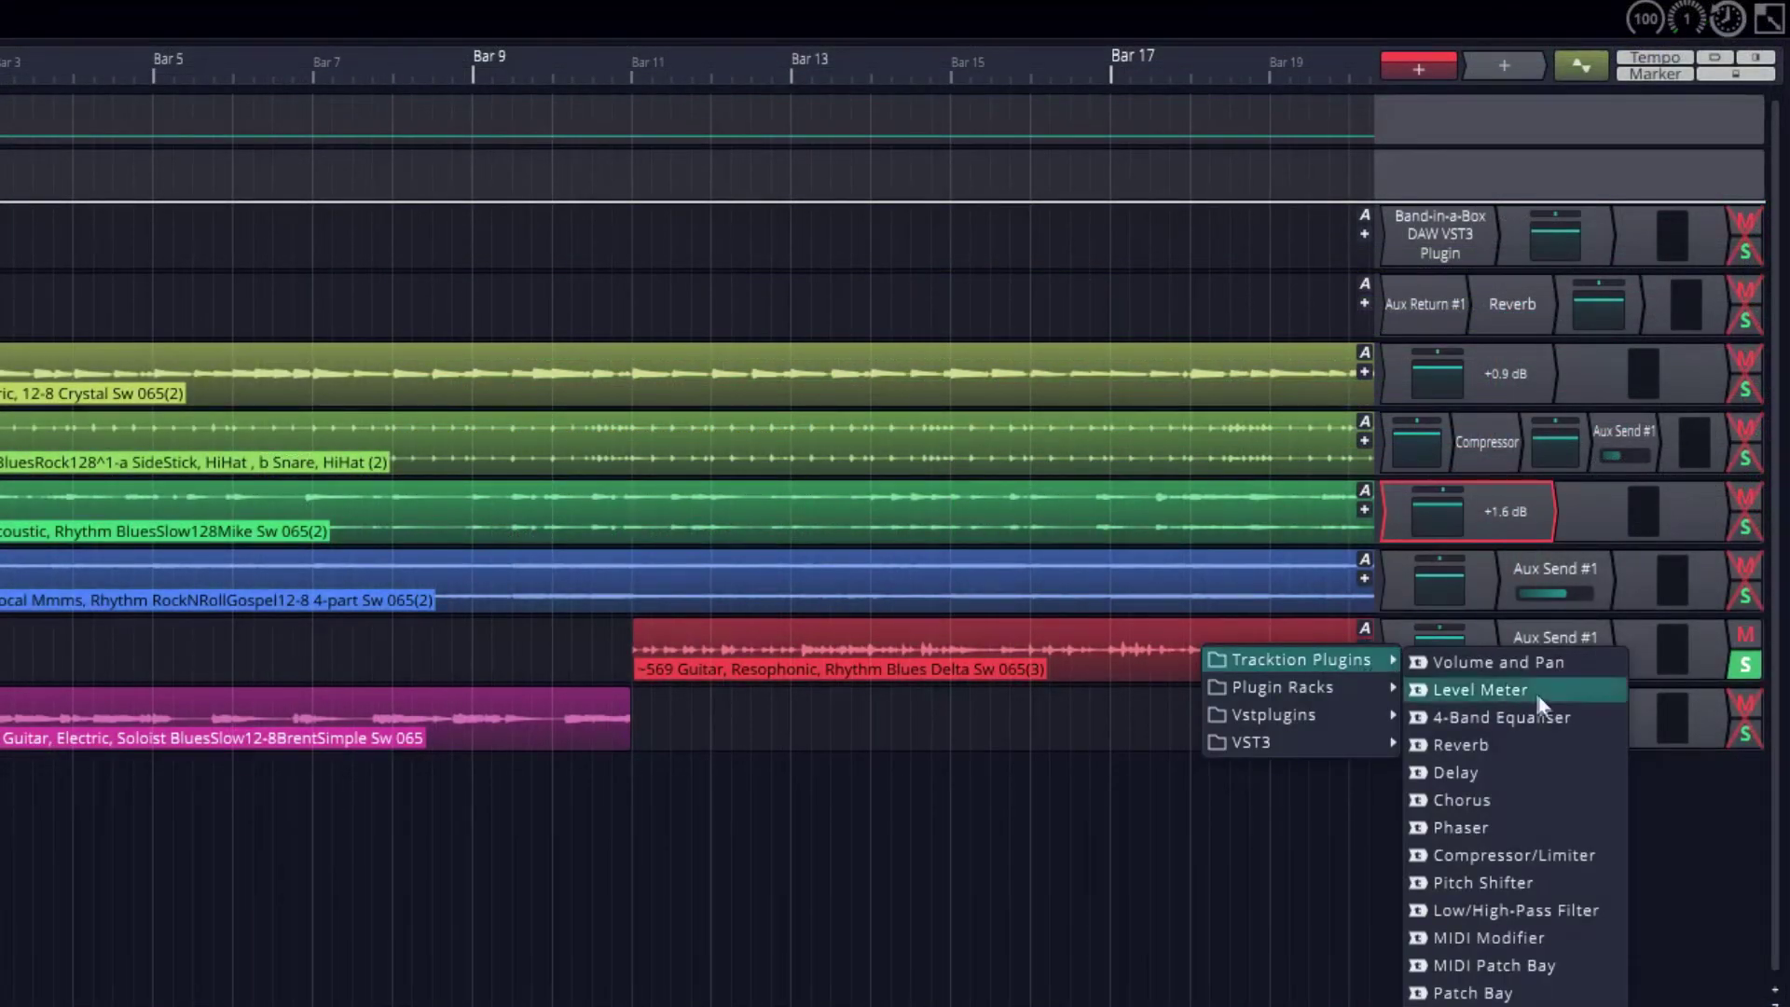
click(1536, 718)
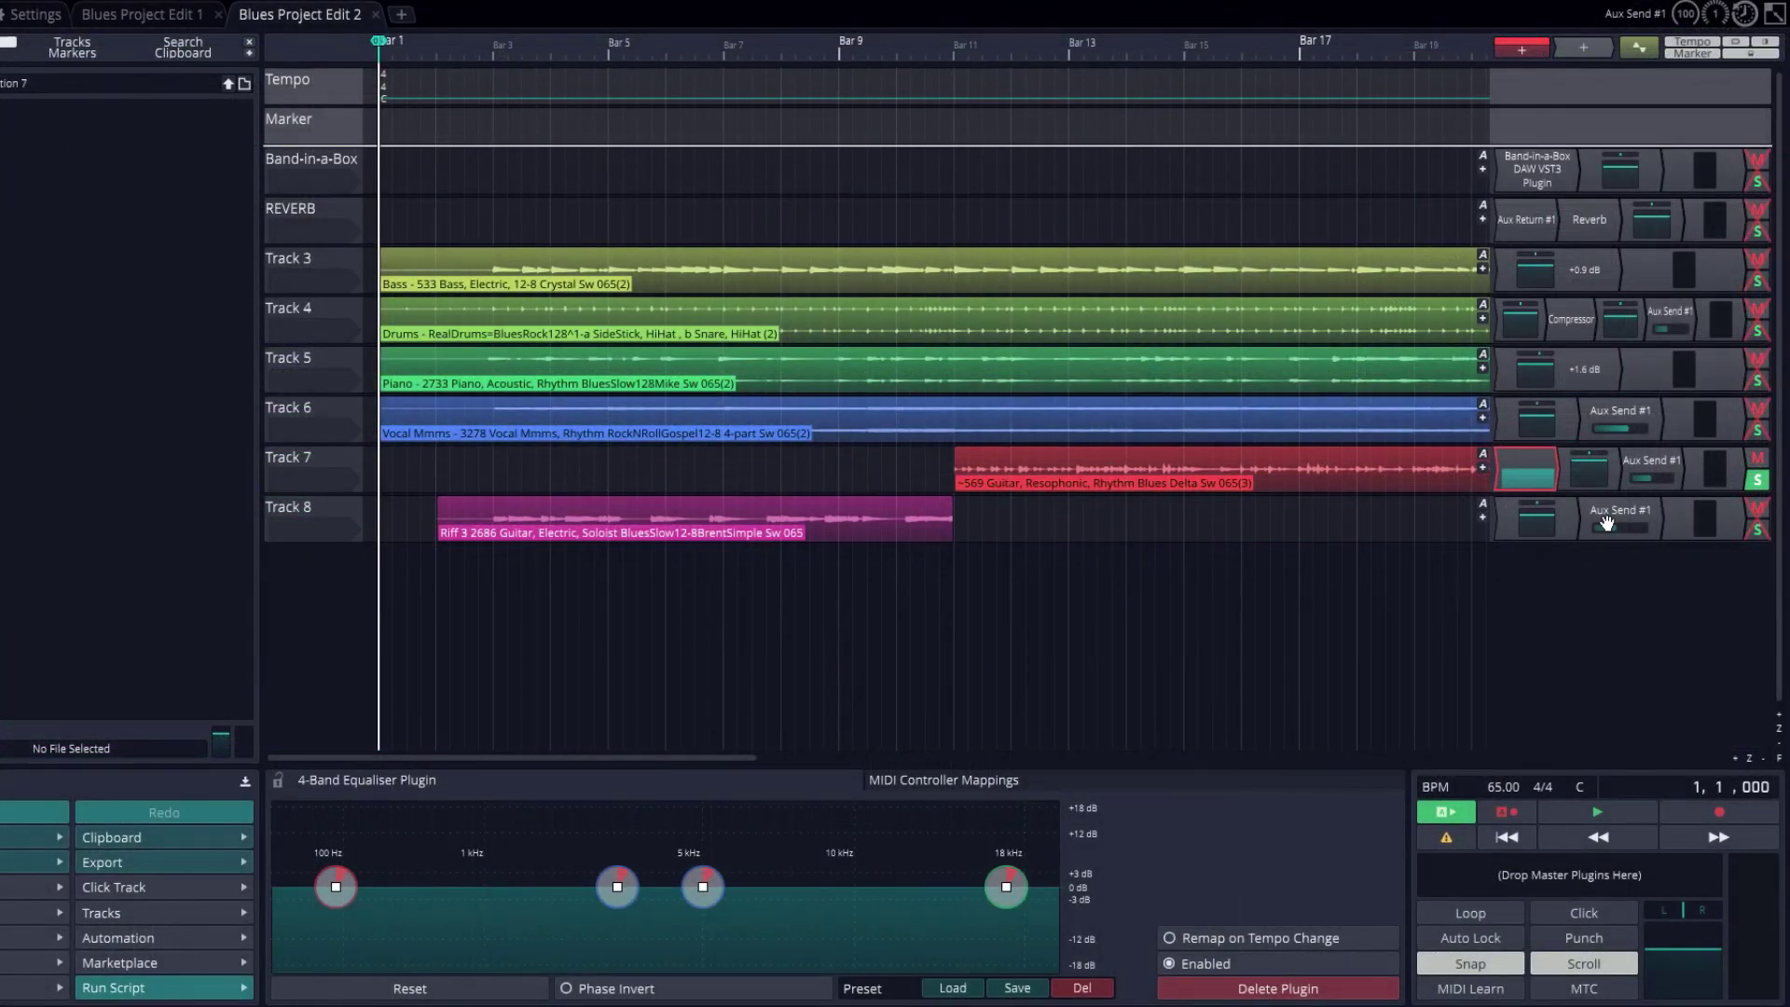
During playback, boost Track 7's middle EQ bands about 4 dB between 1–5 kHz and 6 dB between 5–10 kHz, and cut the low band about 3 dB.
key(space)
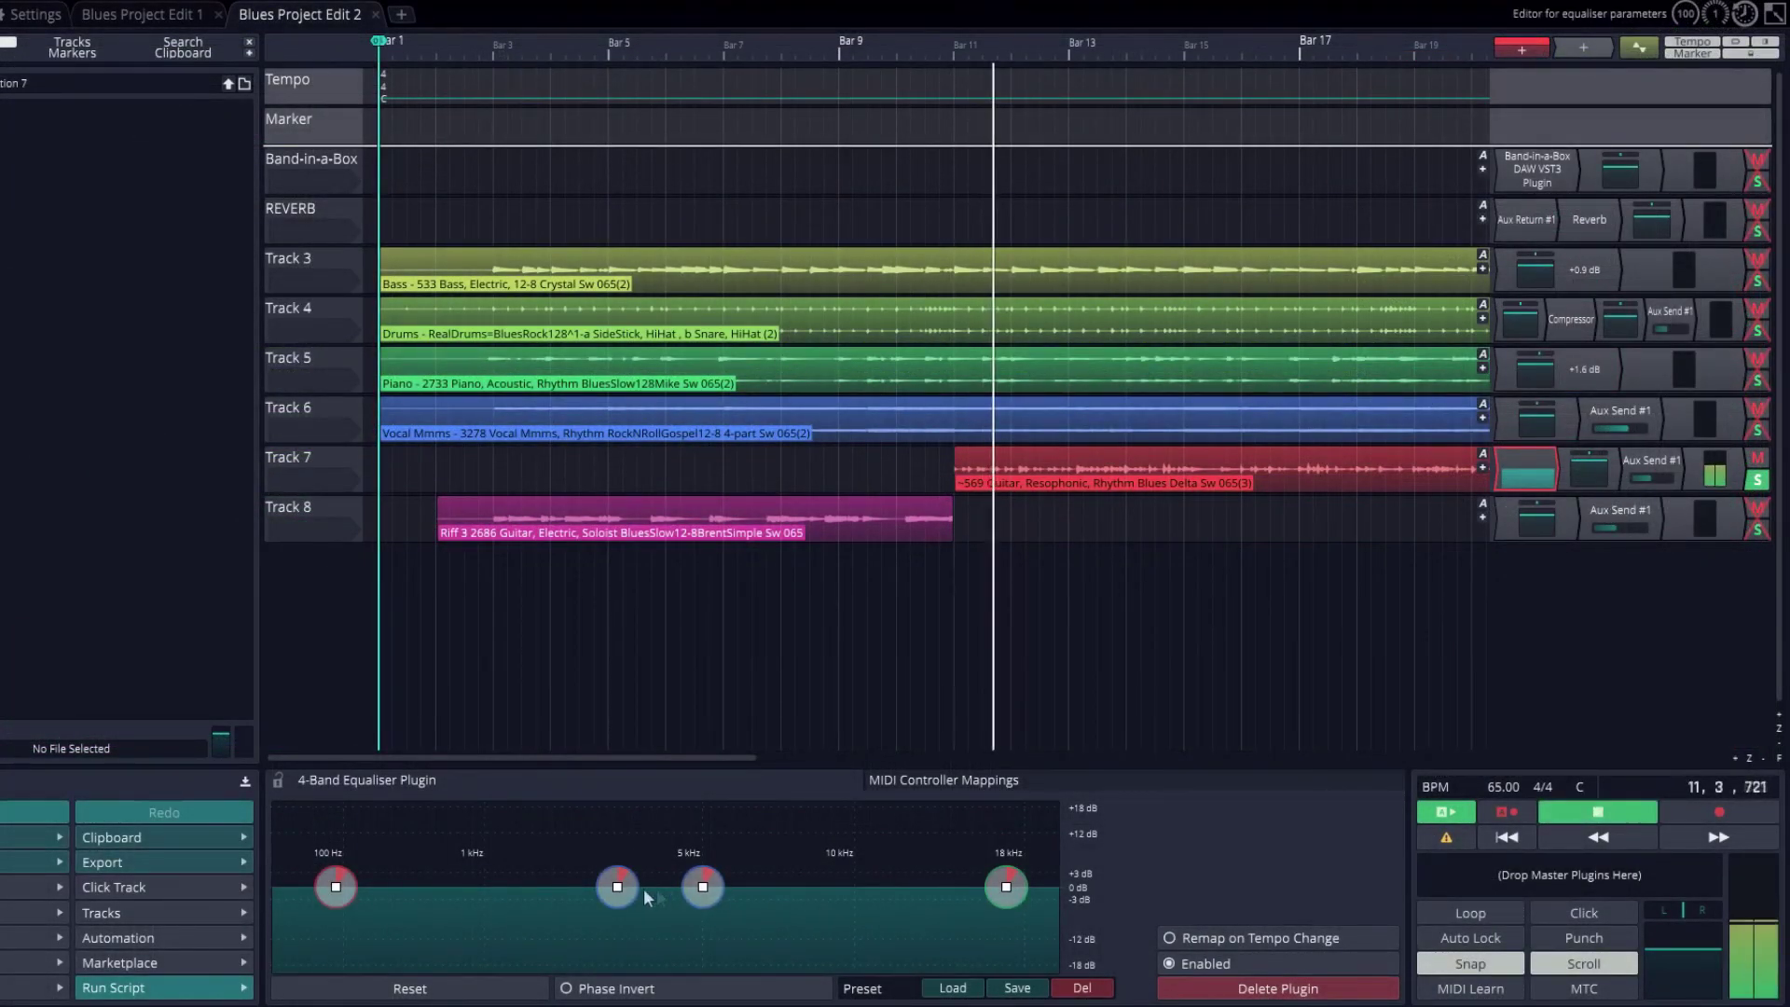
drag(617, 886, 593, 850)
drag(768, 687, 765, 699)
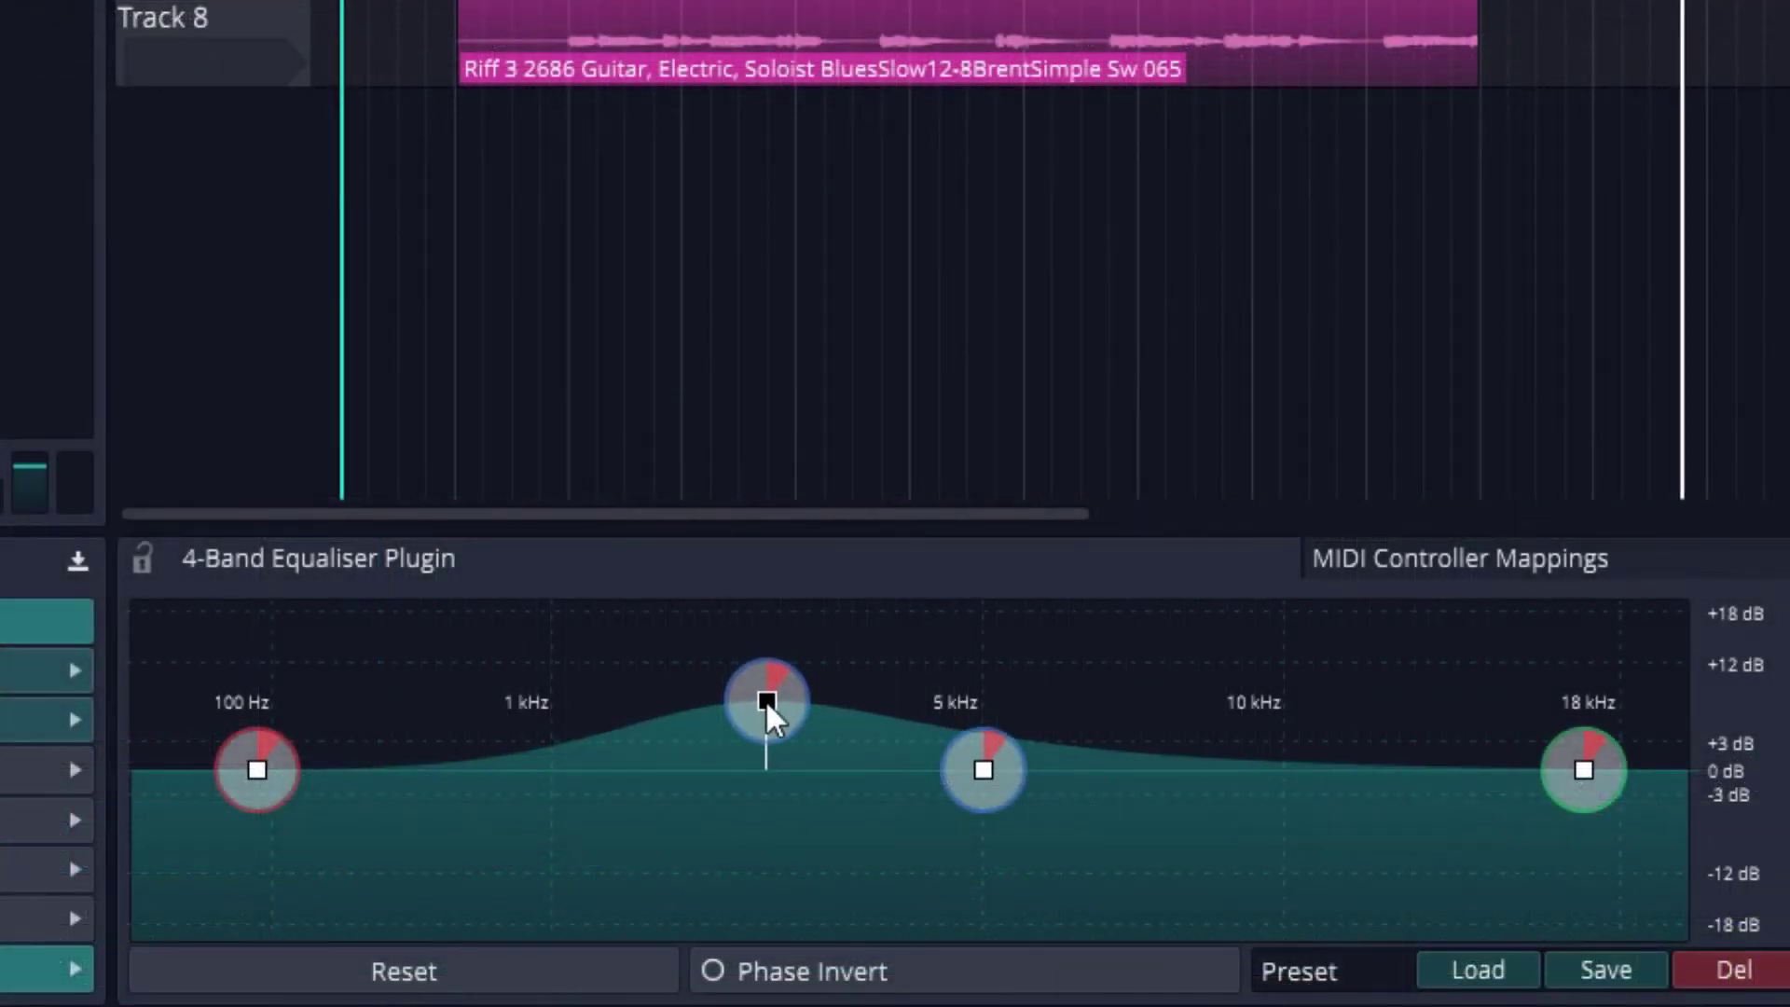
drag(982, 770, 1154, 706)
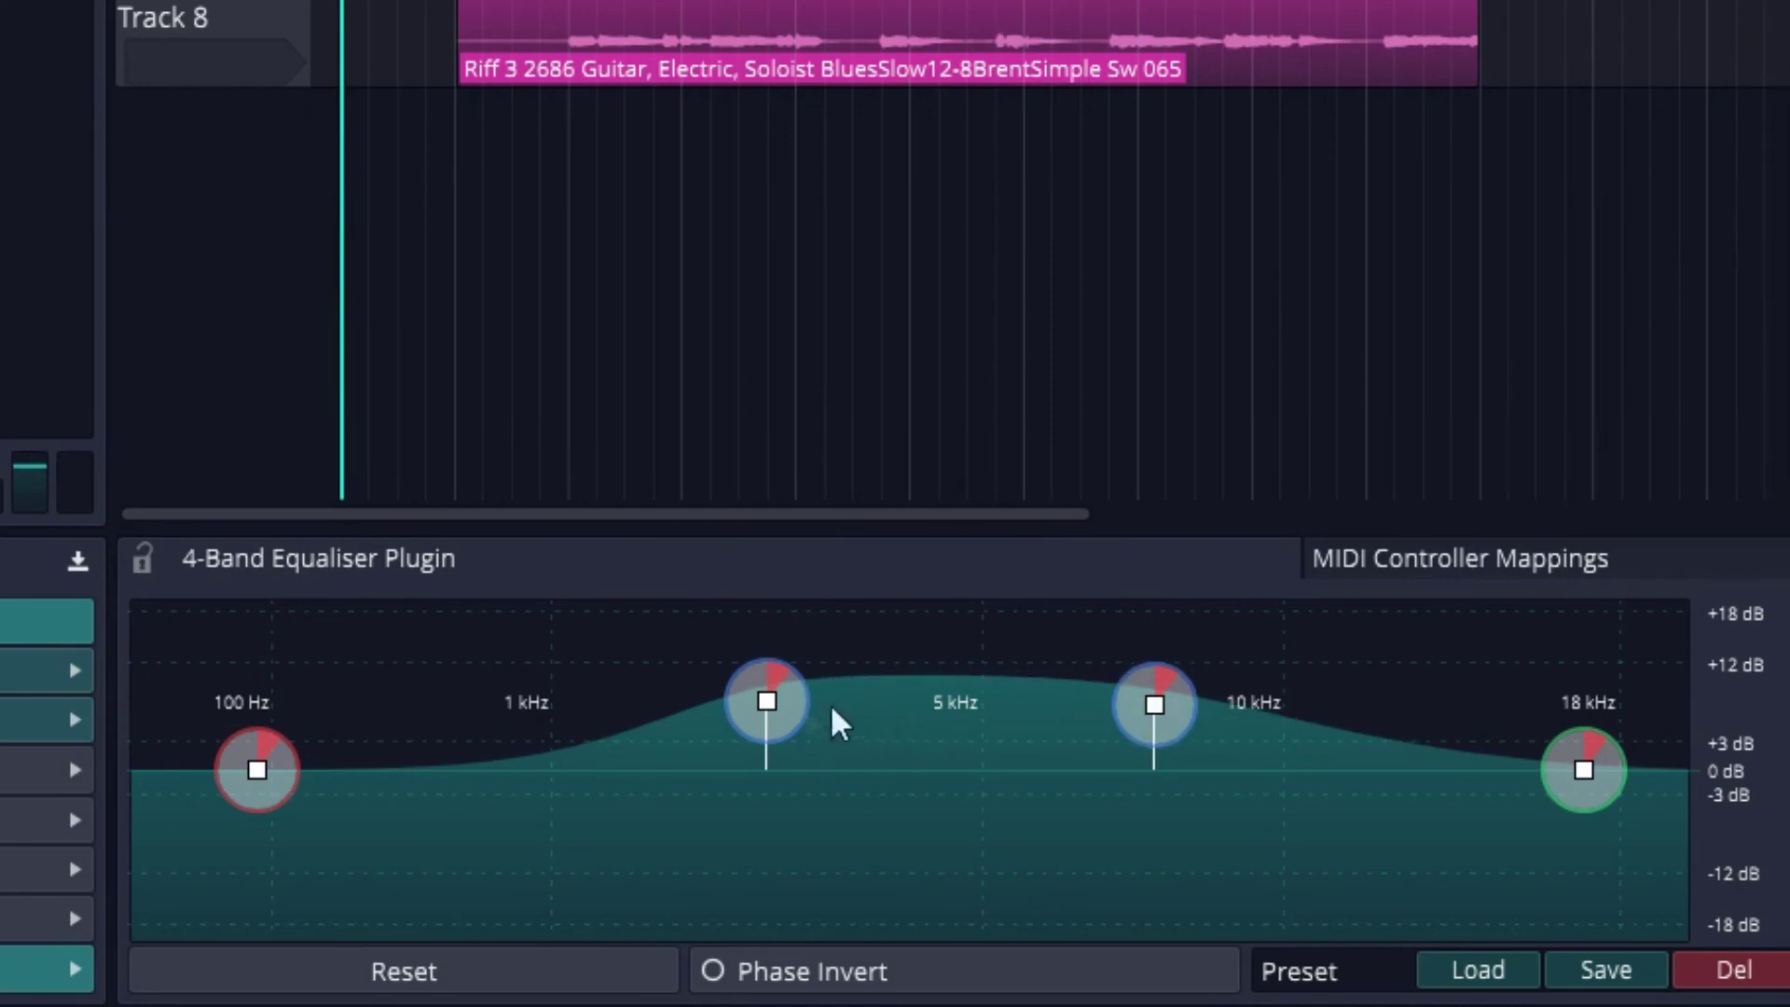
drag(764, 702, 766, 740)
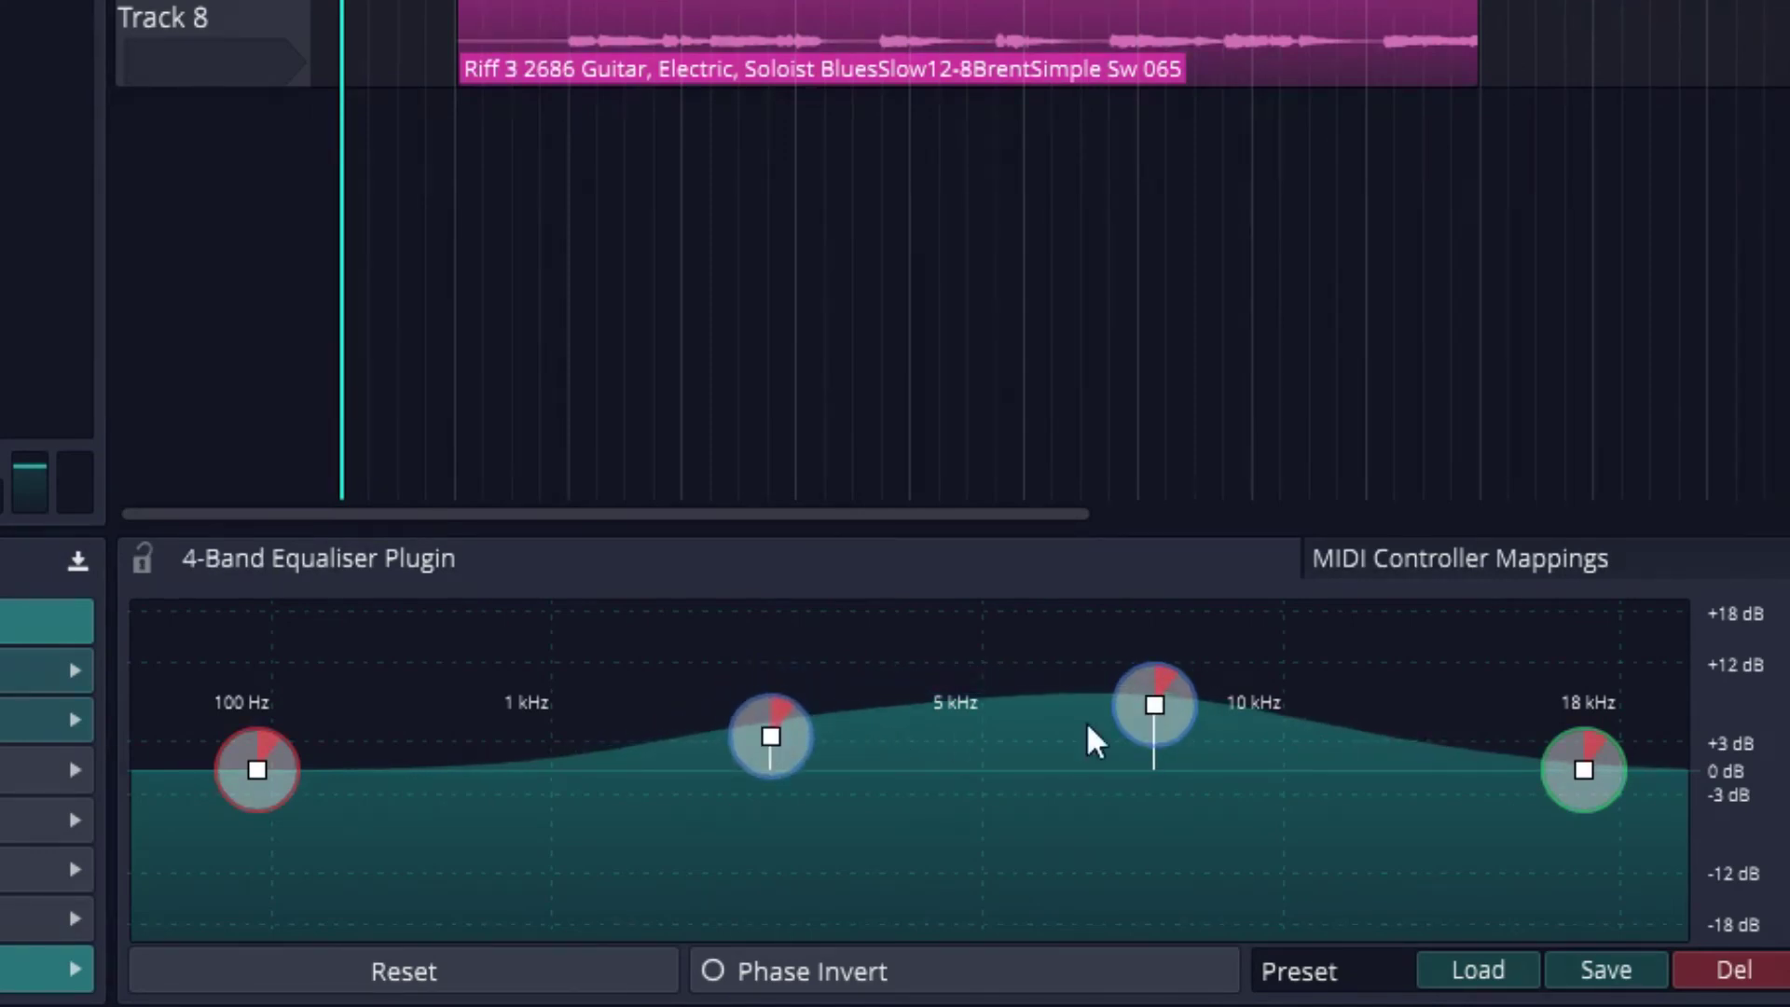
drag(1161, 729, 1160, 717)
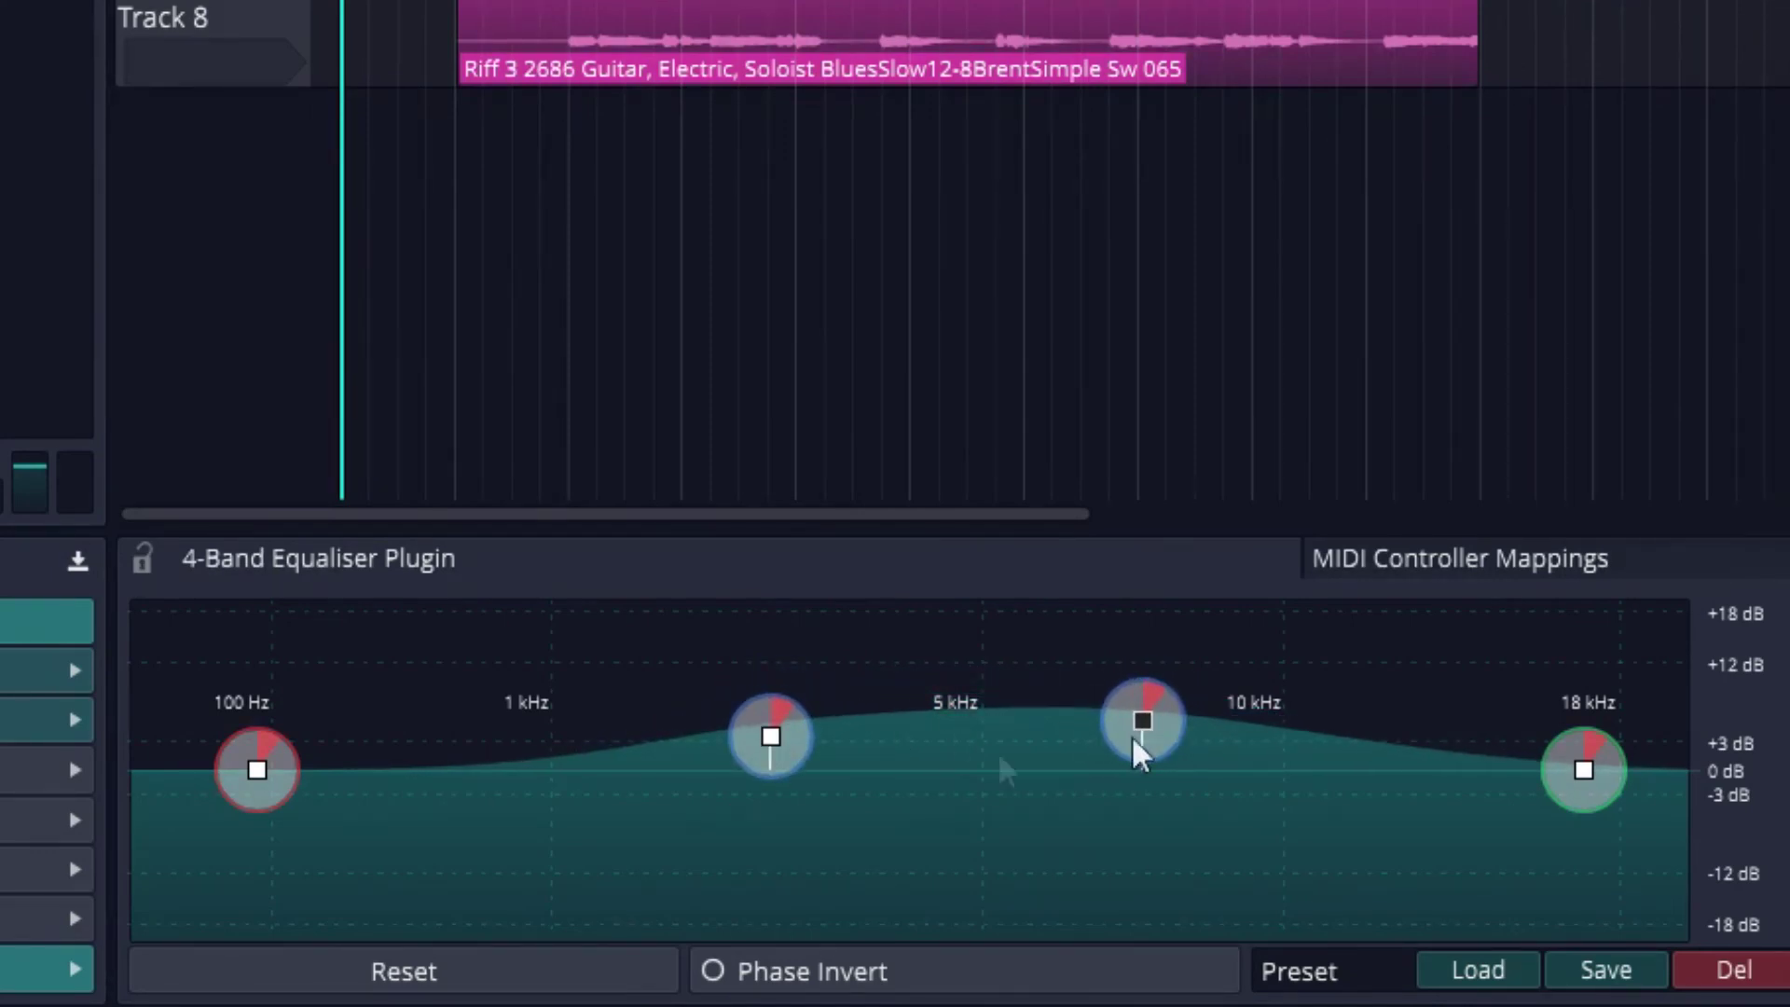
drag(264, 762, 382, 803)
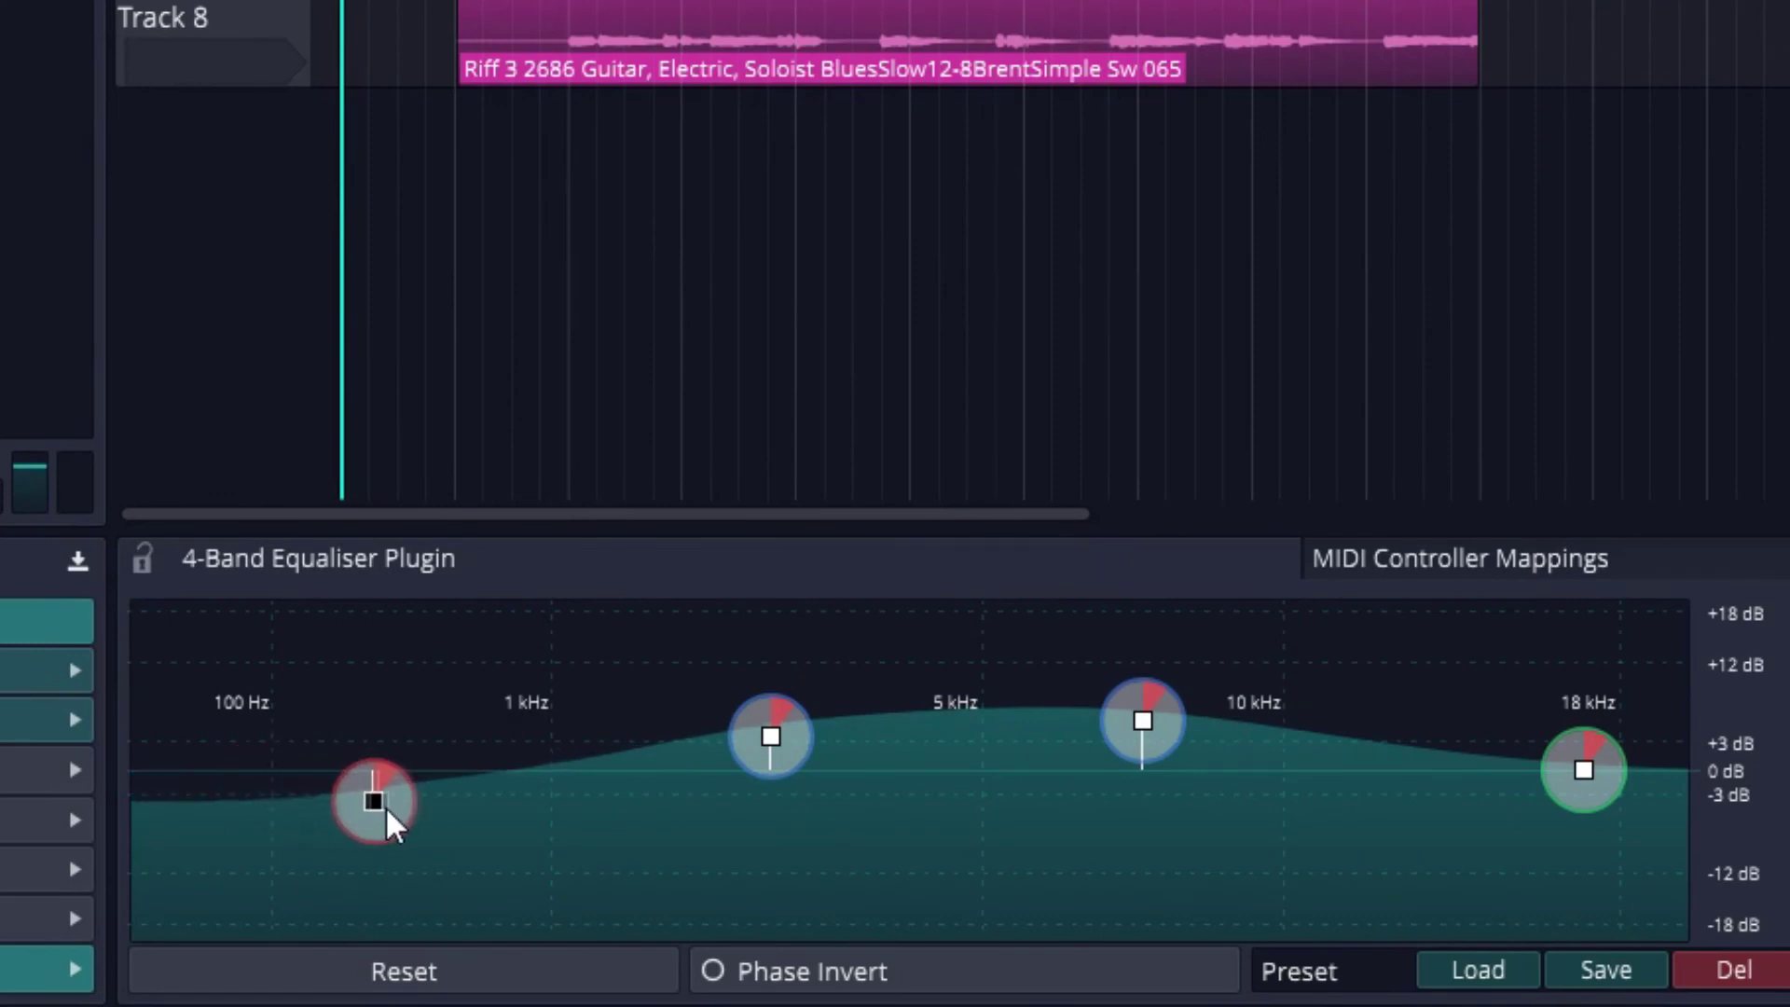
drag(404, 906, 415, 902)
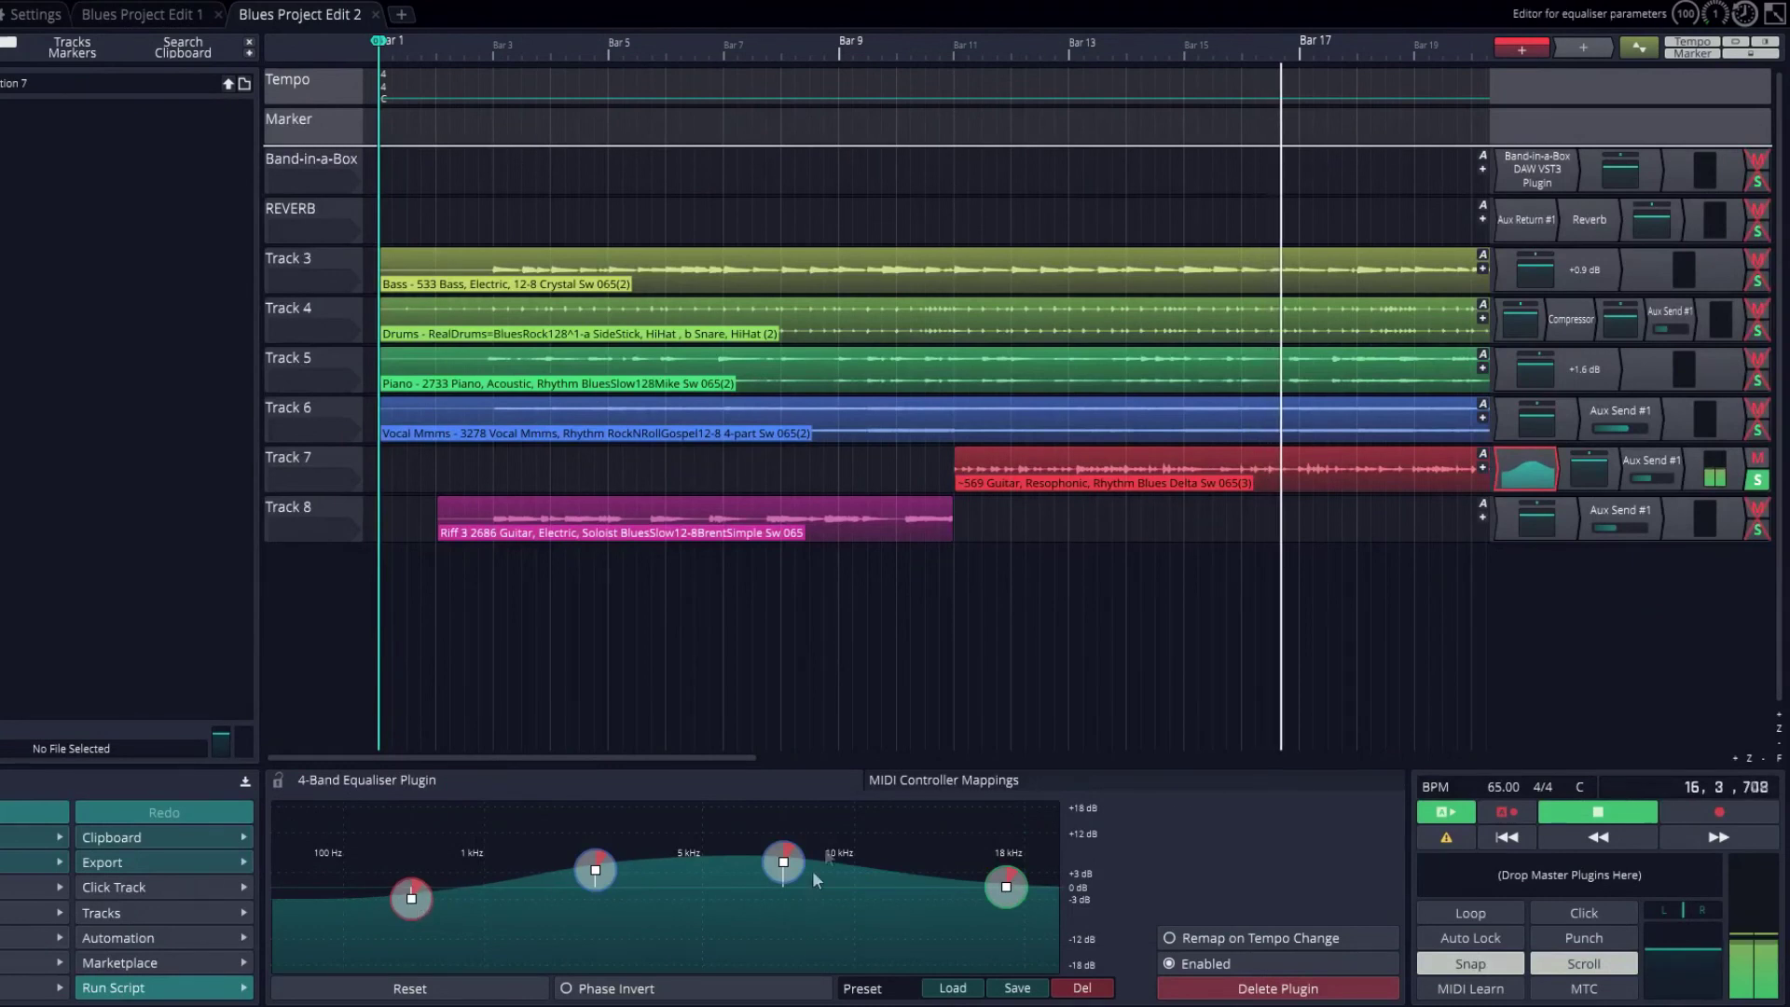
Add a Tracktion Chorus plugin between the equaliser and the volume plugin on Track 7, and set its speed to 1.0 Hz.
drag(1583, 47, 1556, 470)
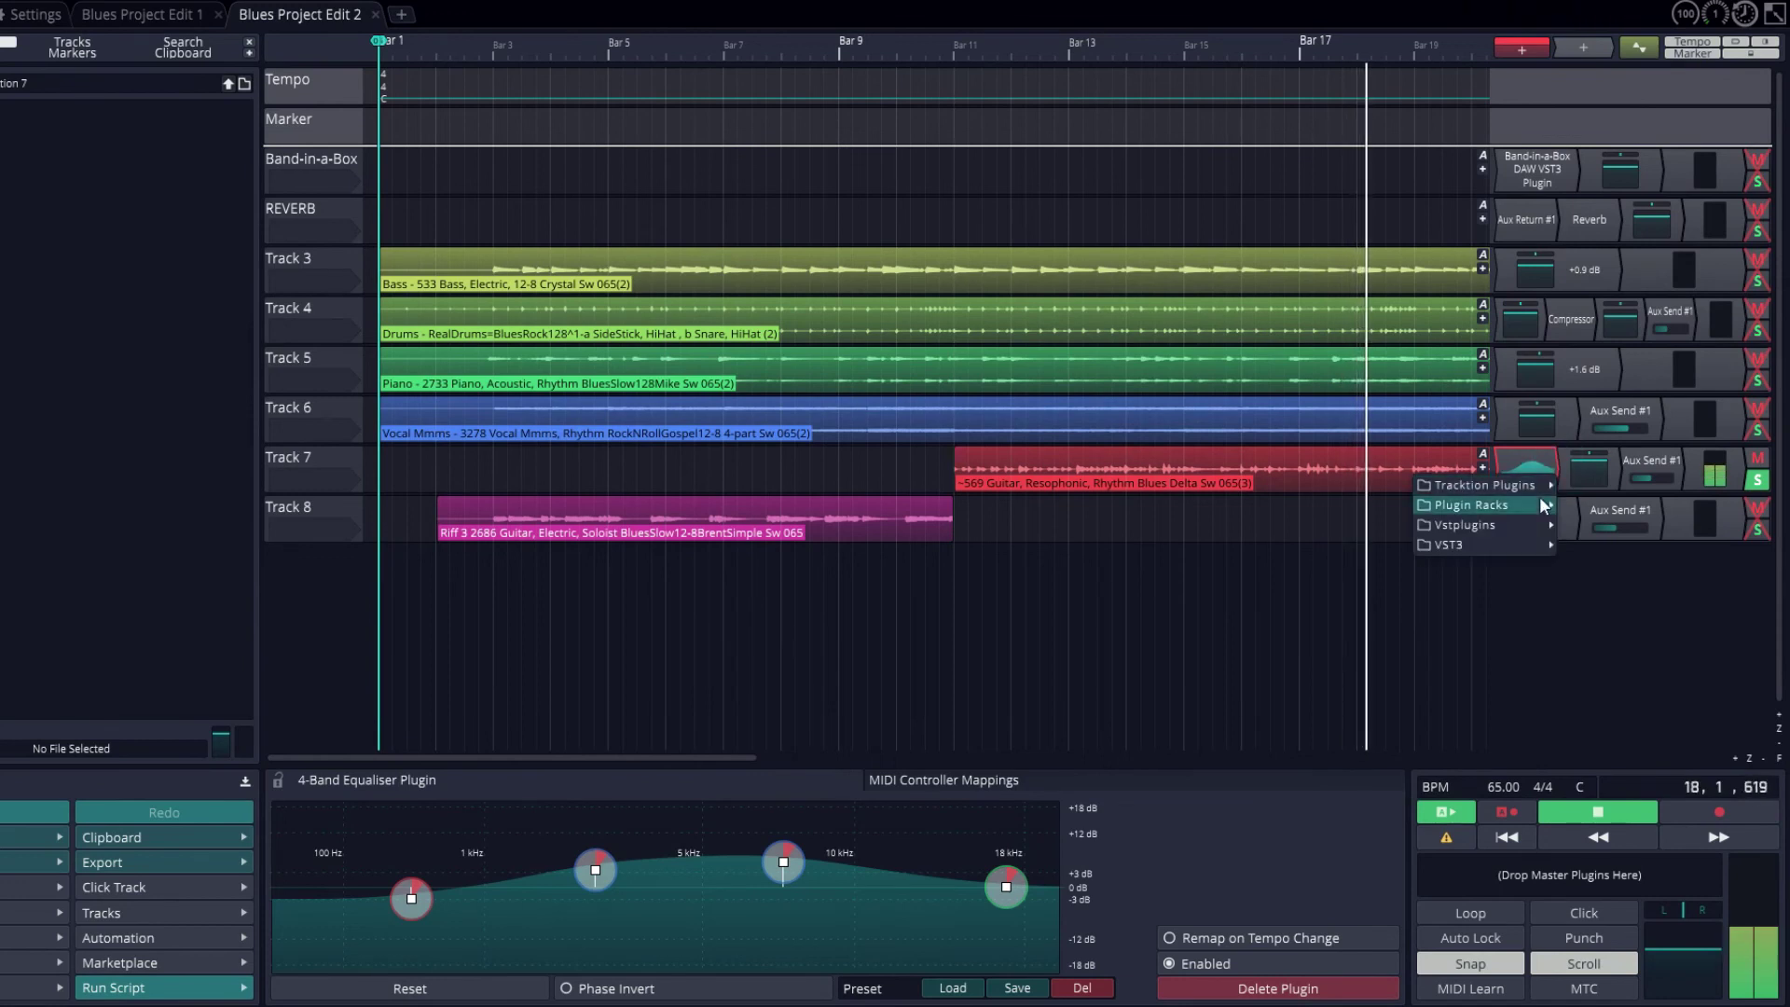
mouse_move(1539, 485)
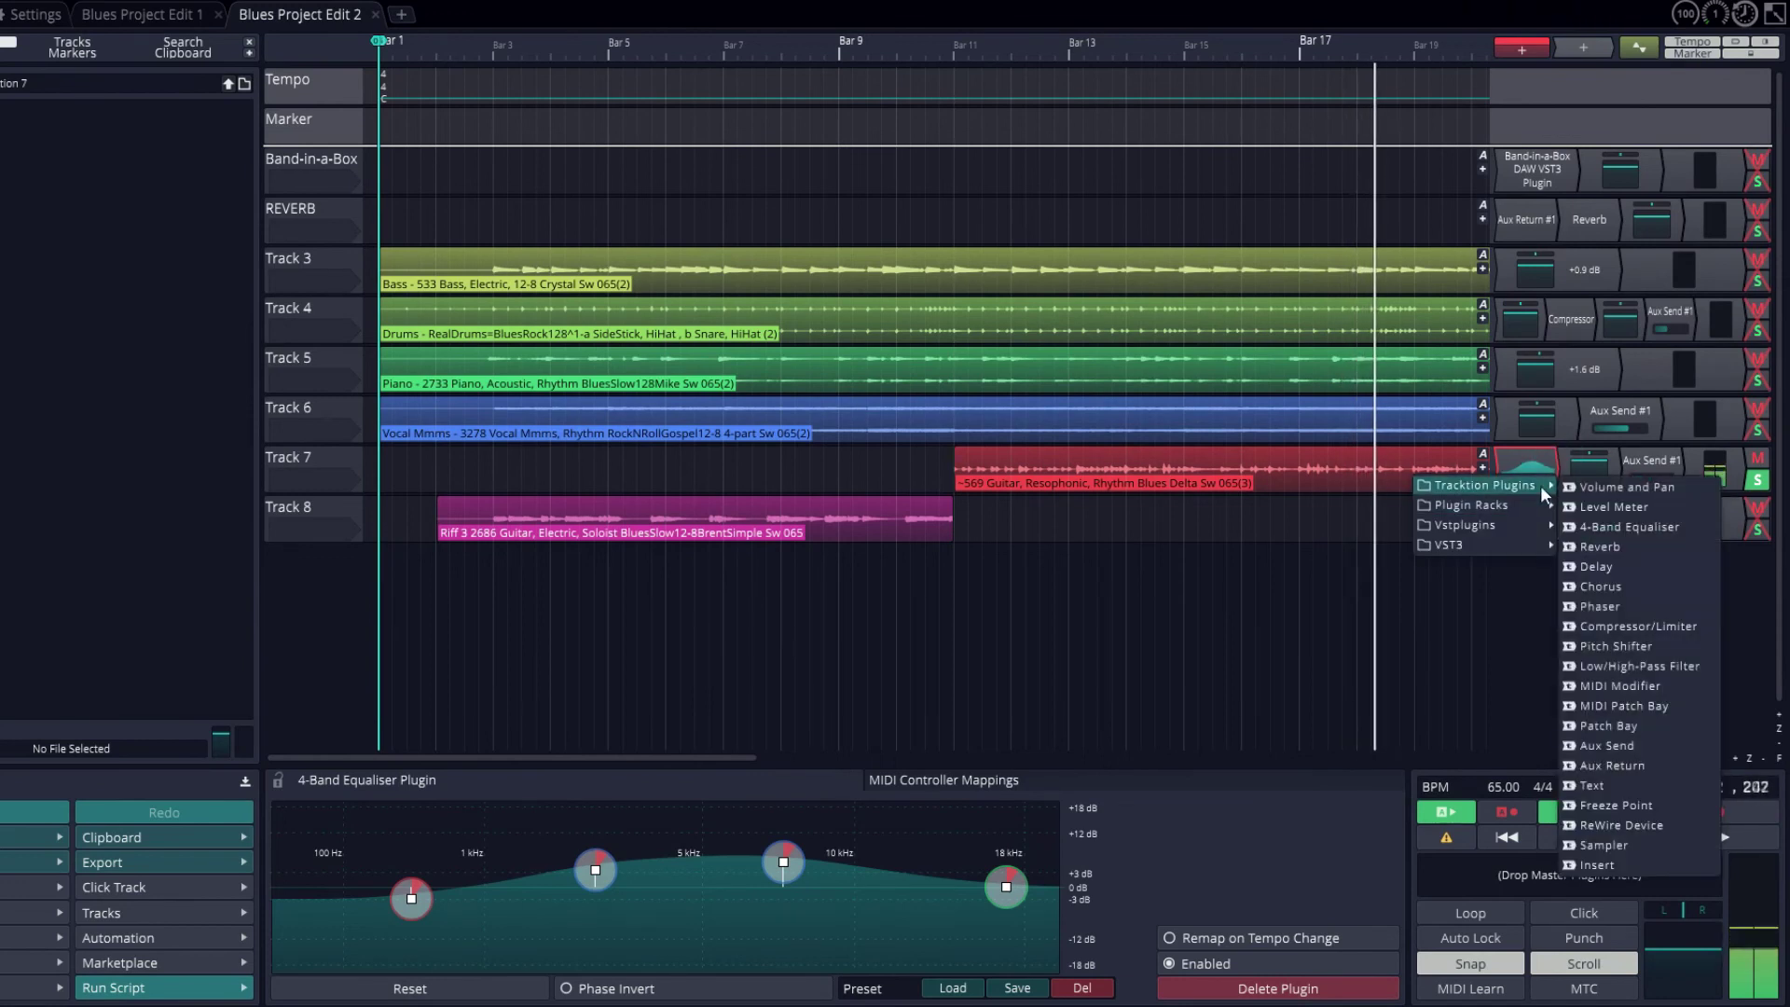
click(1635, 580)
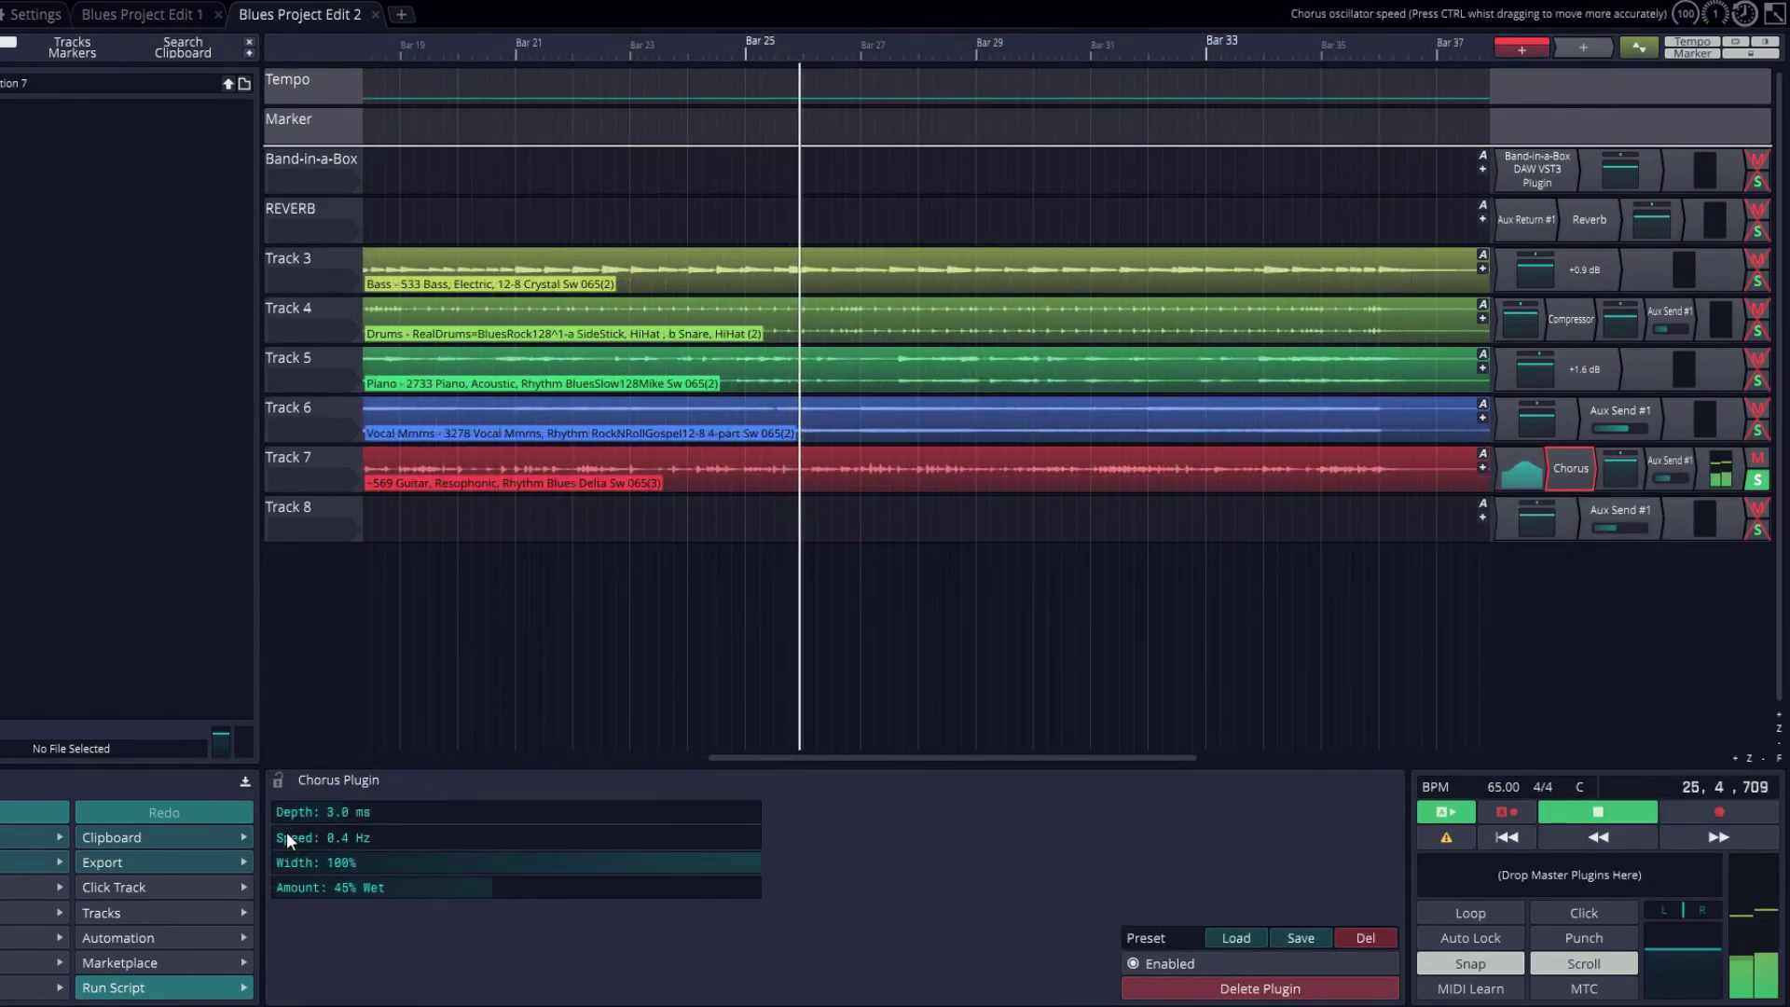
drag(299, 837, 316, 835)
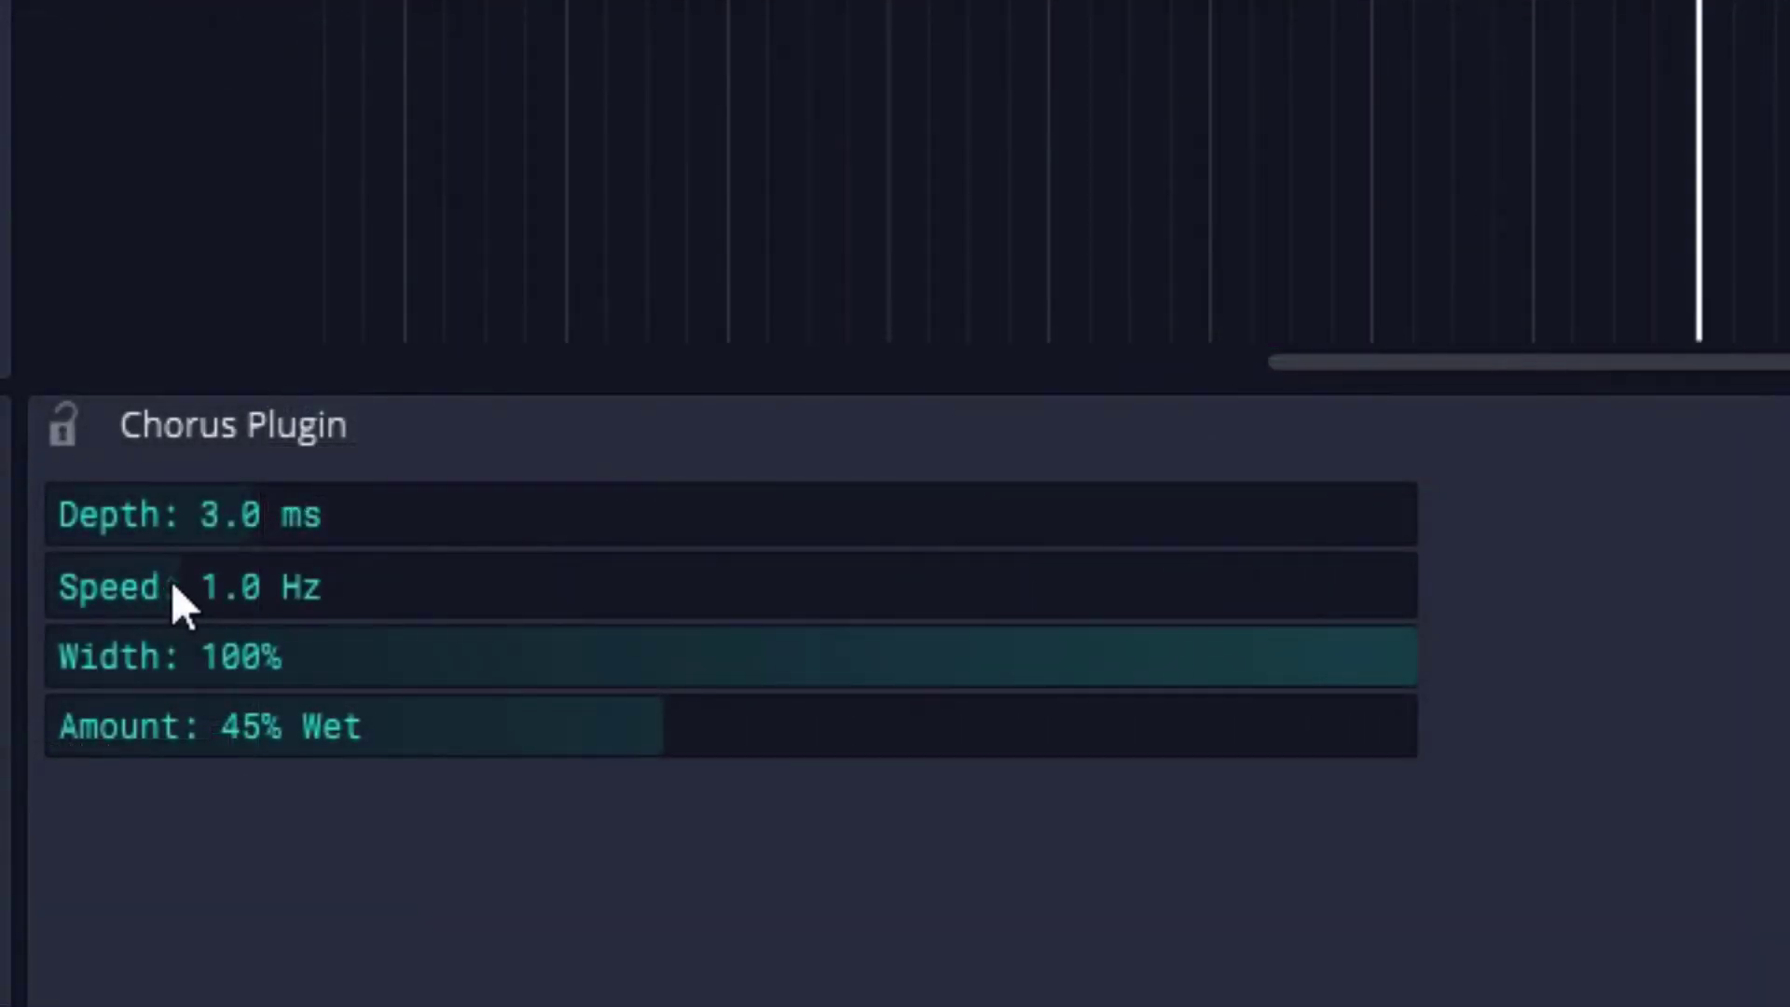